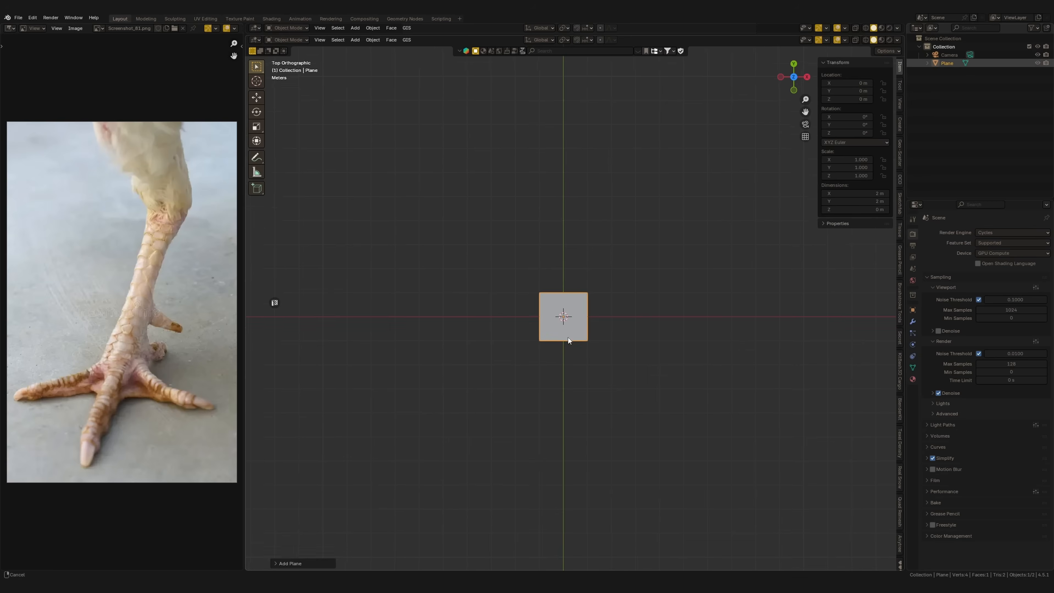
Collapse the plane's vertices into a single vertex at the origin and switch to the front view
key("Tab")
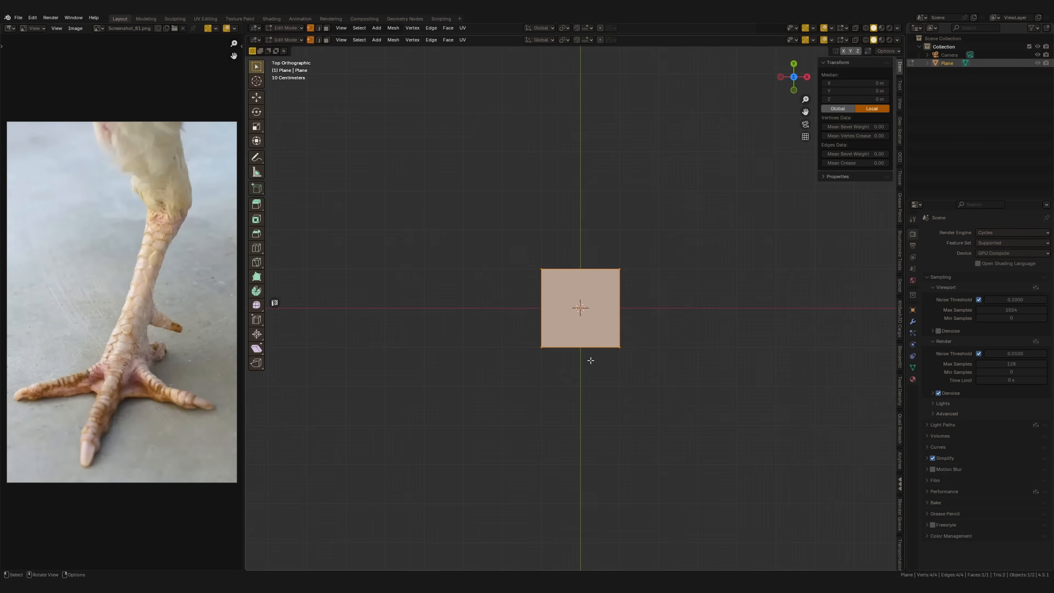
mouse_move(566, 355)
middle_mouse_down("shift")
mouse_move(552, 348)
mouse_move(562, 348)
middle_mouse_up("shift")
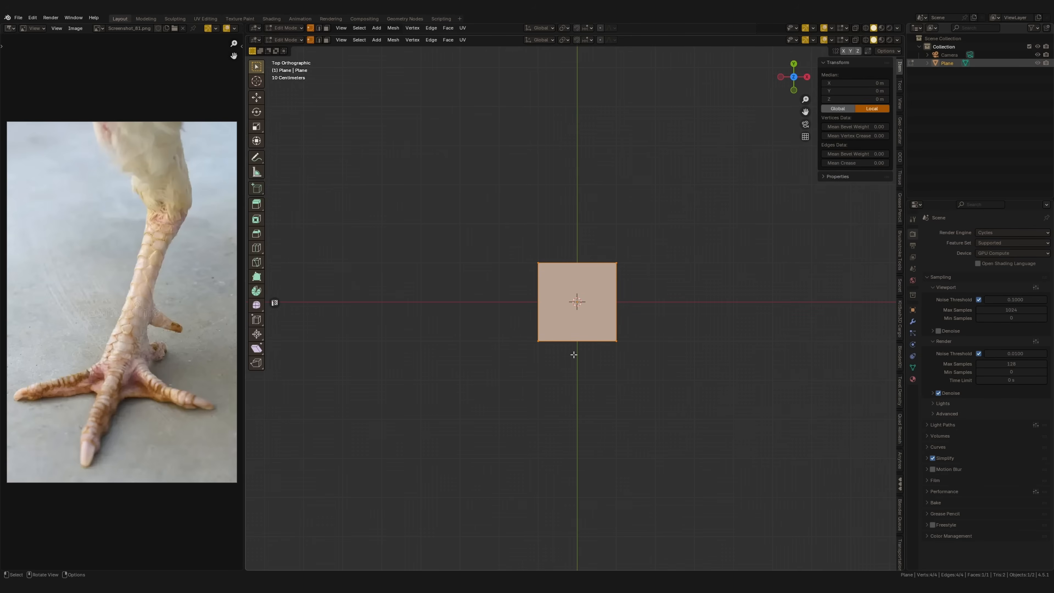
left_click(559, 373)
middle_click_drag(577, 329, 580, 395)
key("KP_1")
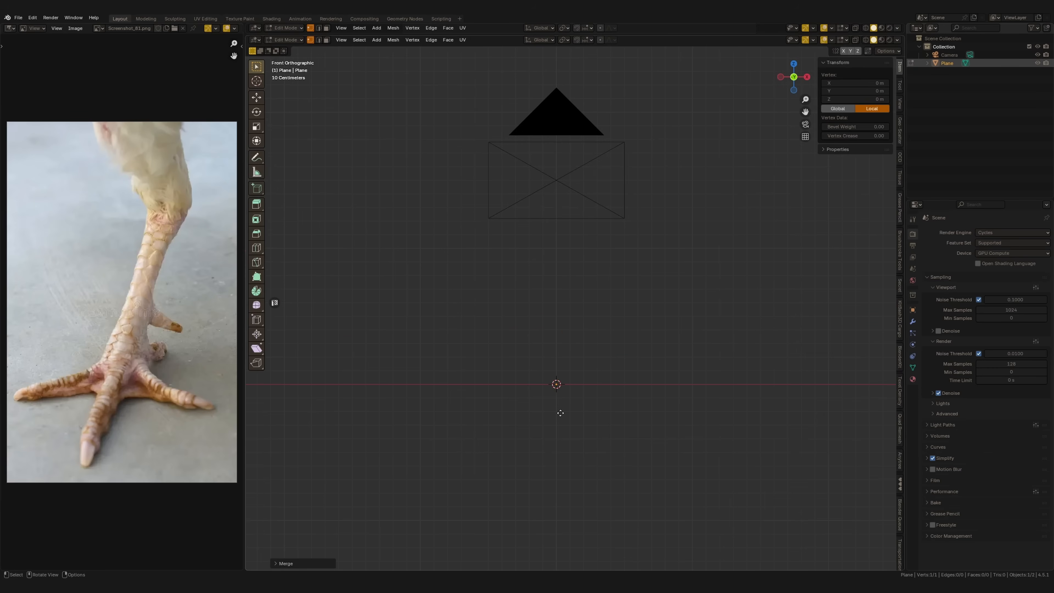
Extrude the vertex upward into a nearly vertical edge about 1.5 m tall
key("e")
left_click(573, 211)
middle_click_drag(565, 270, 576, 296)
key("e")
left_click(572, 210)
middle_click_drag(572, 210, 607, 302)
key("Tab")
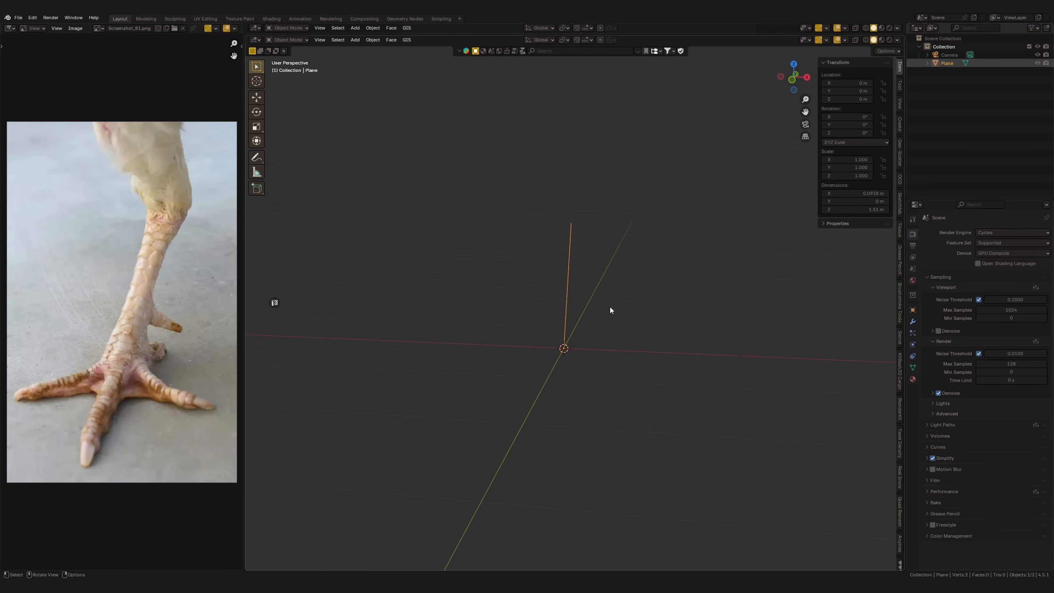
Add a Skin modifier to the edge to give it thickness
left_click(913, 322)
left_click(974, 232)
mouse_move(945, 260)
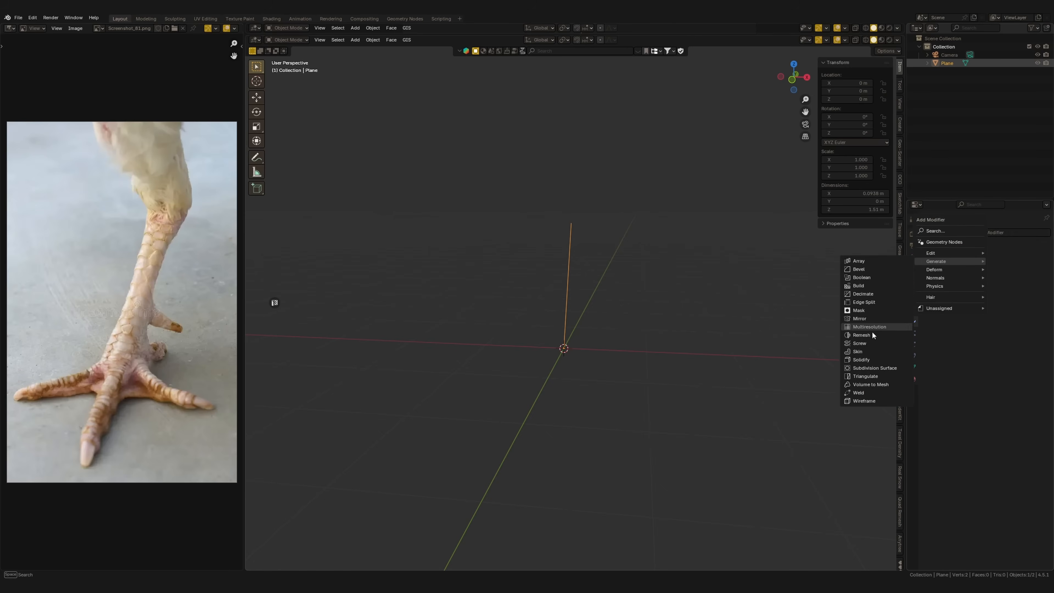
left_click(866, 351)
middle_click_drag(563, 302, 601, 317)
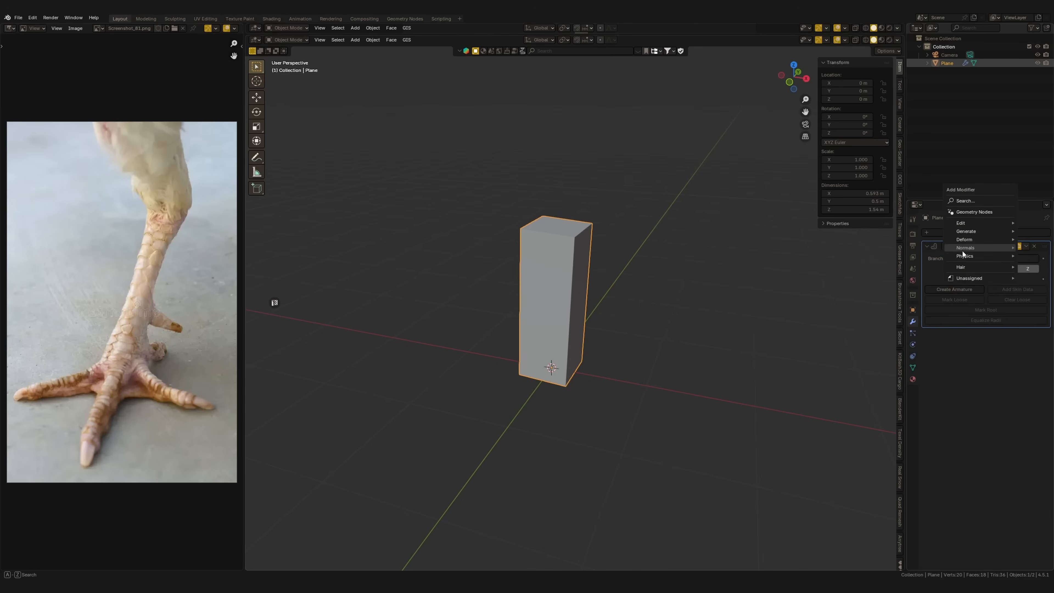
Add a Subdivision Surface modifier below the Skin modifier with a viewport level of 2
mouse_move(973, 231)
left_click(906, 340)
left_click_drag(1012, 356, 1036, 361)
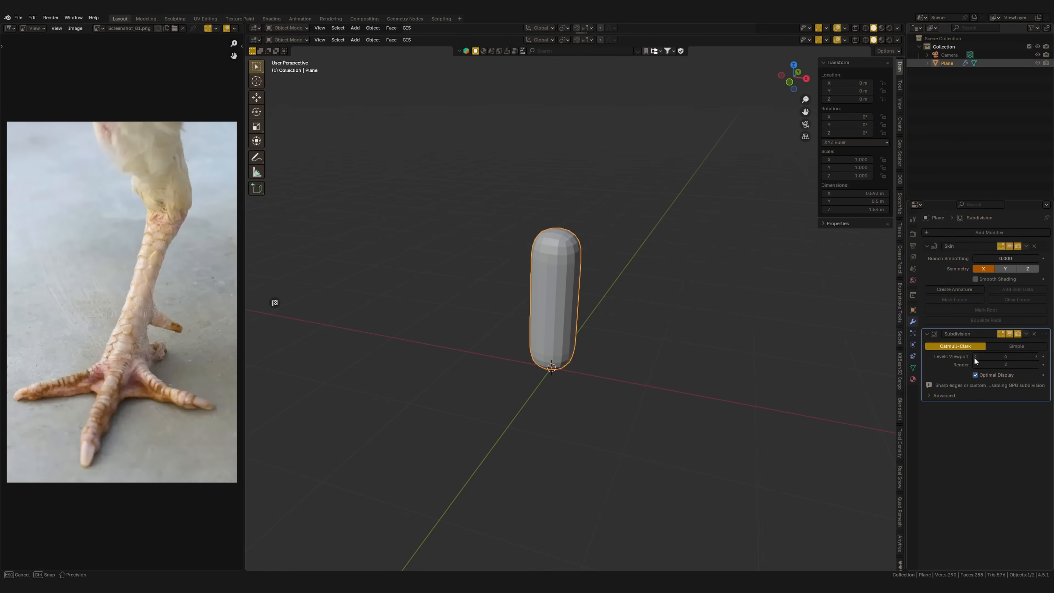
middle_click_drag(656, 355, 599, 352)
Shrink the skin radius of both vertices to about 0.11 to make a slim leg segment
key("Tab")
mouse_move(600, 301)
middle_mouse_down()
mouse_move(497, 226)
mouse_move(595, 271)
mouse_move(590, 294)
mouse_move(612, 287)
mouse_move(618, 306)
middle_mouse_up()
key("a")
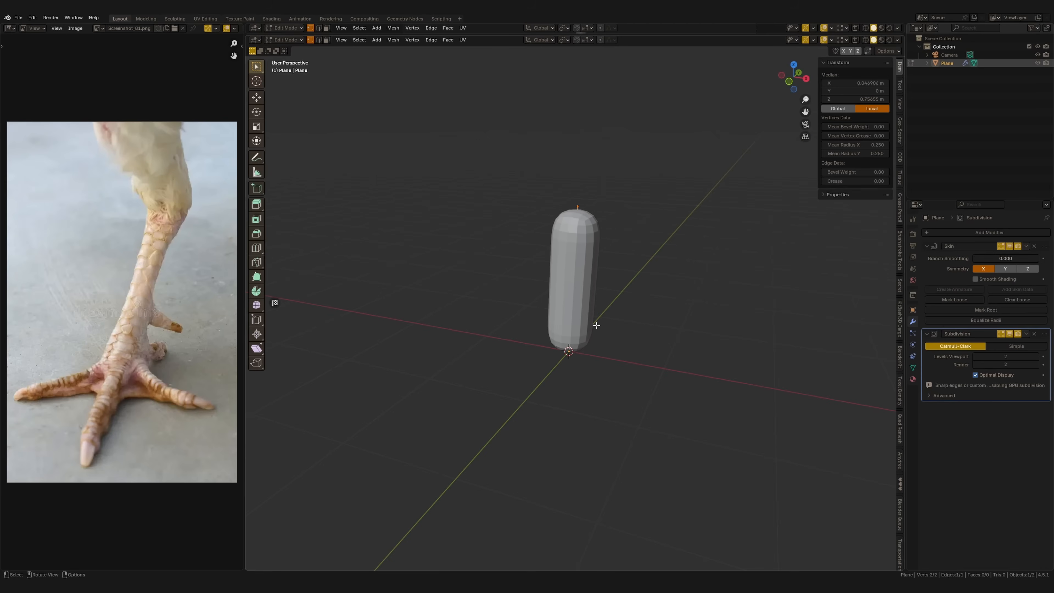
key("ctrl+a")
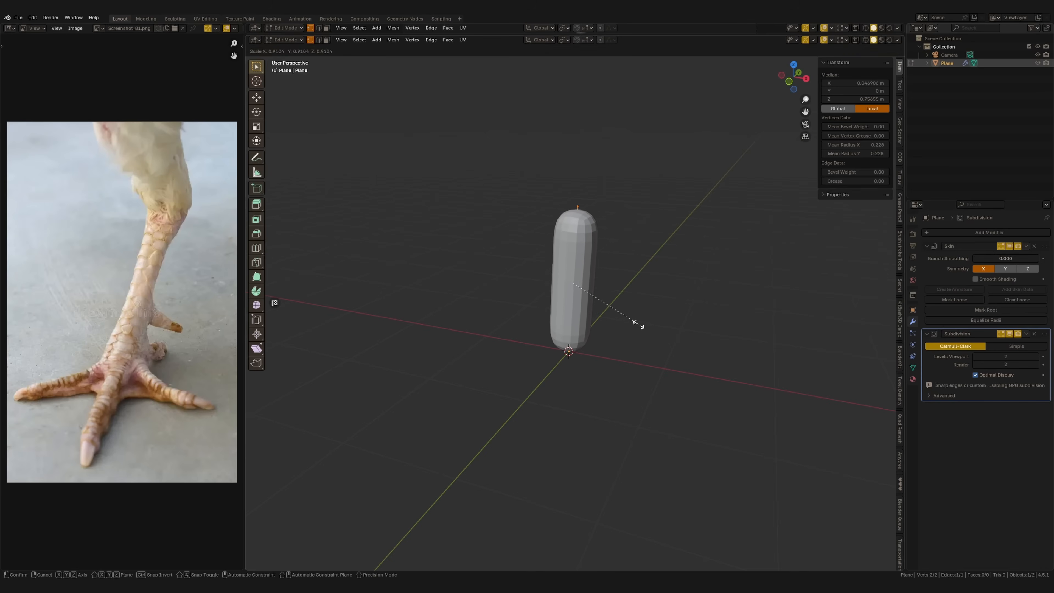
left_click(607, 302)
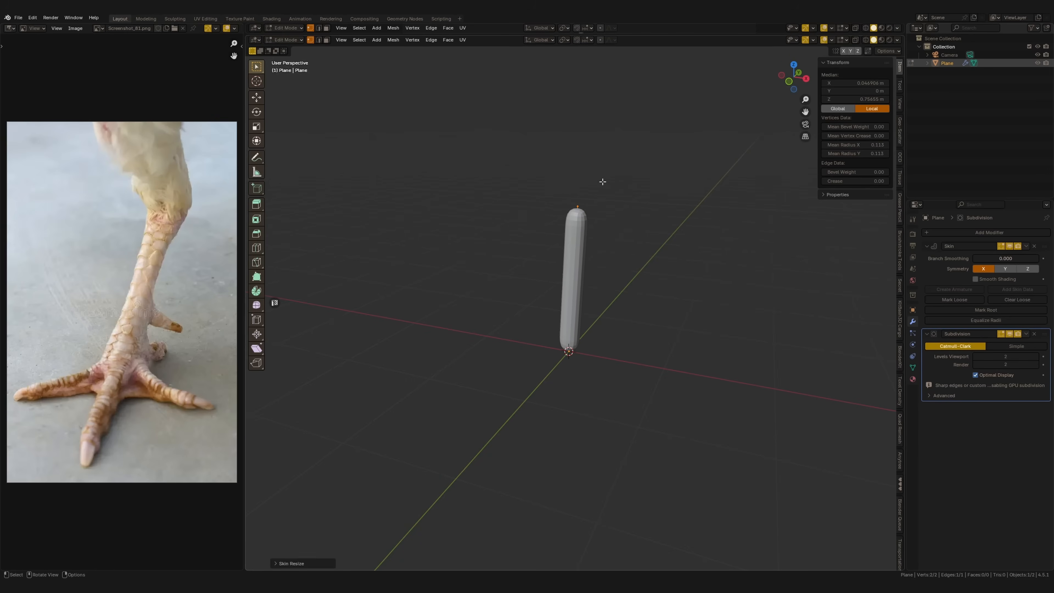
Try to enlarge the skin radius around the top vertex
left_click(605, 182)
key("ctrl+a")
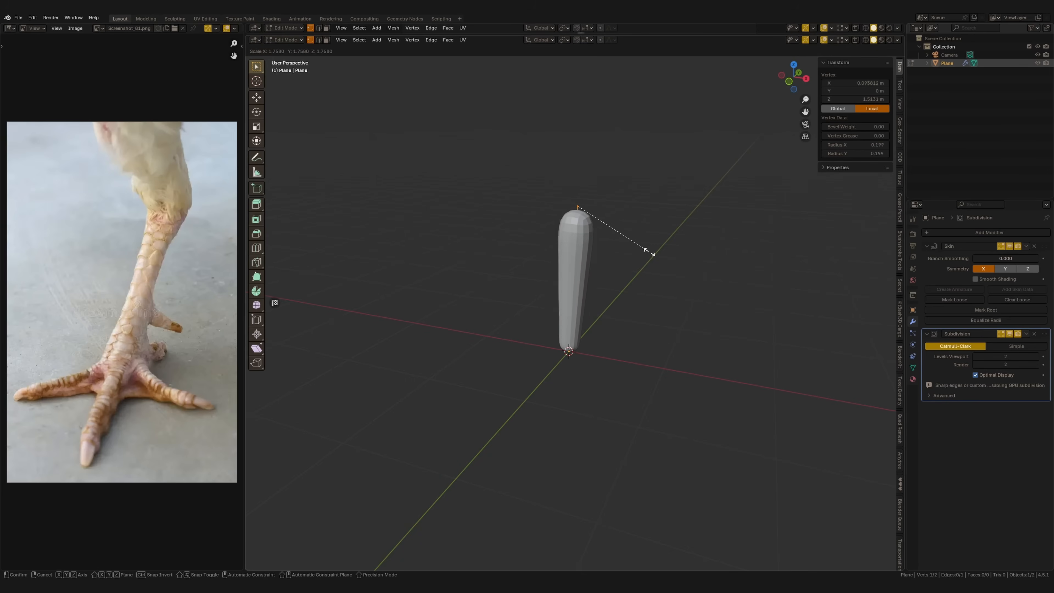
left_click(630, 244)
Tilt the leg segment backward in the right view by moving its top vertex to about Y 0.58 m, Z 1.8 m
middle_click_drag(591, 266, 550, 261)
left_click_drag(552, 249, 617, 194)
middle_click_drag(606, 230, 590, 248, "shift")
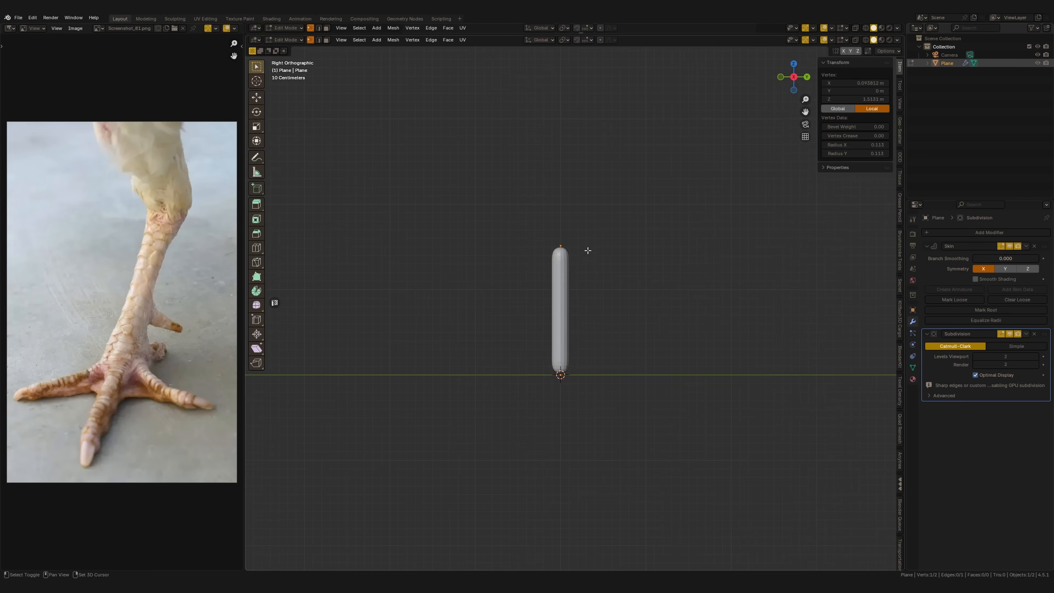
key("g")
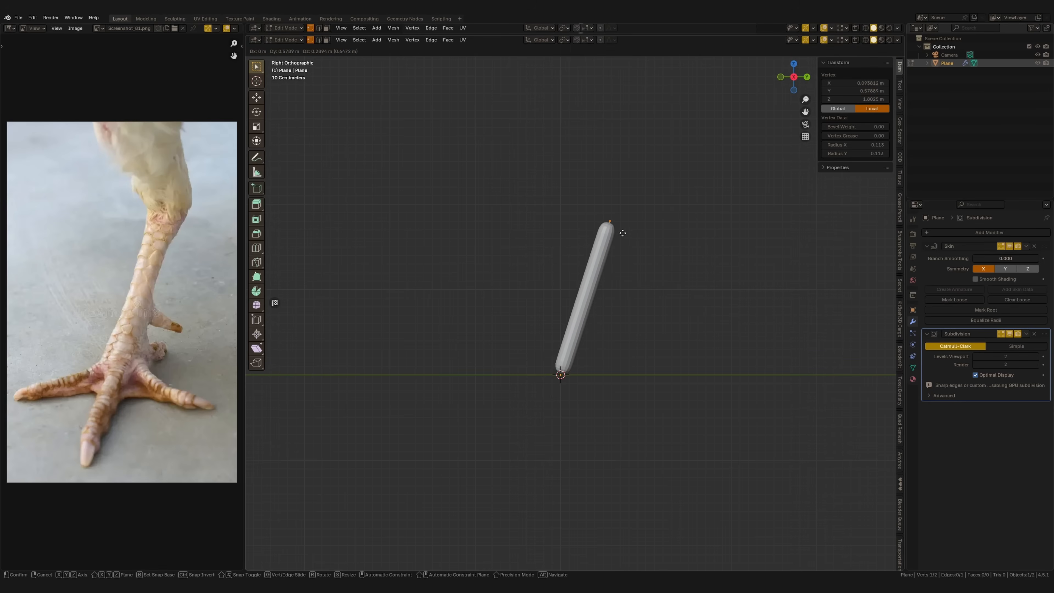
left_click(623, 234)
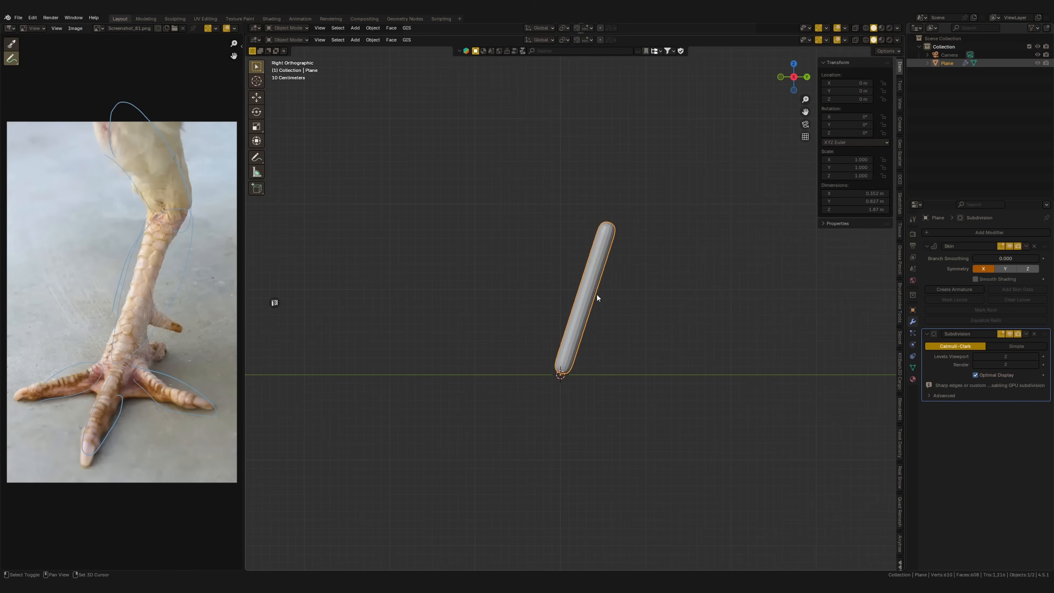
Duplicate the leg segment and lay the copy out in front of the leg's base as a shorter middle toe
key("shift+d")
left_click(546, 307)
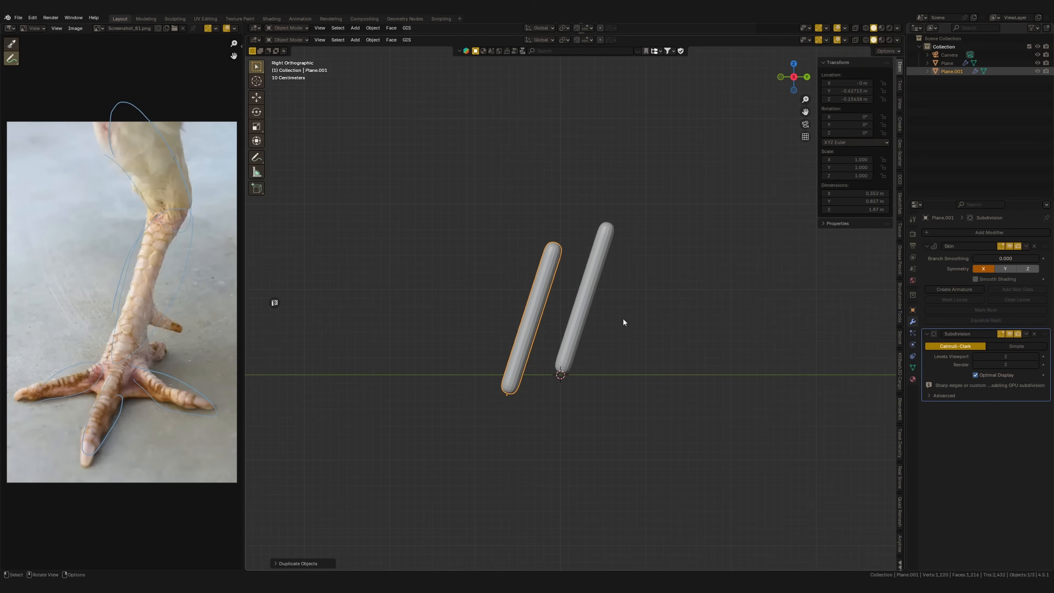
left_click(257, 98)
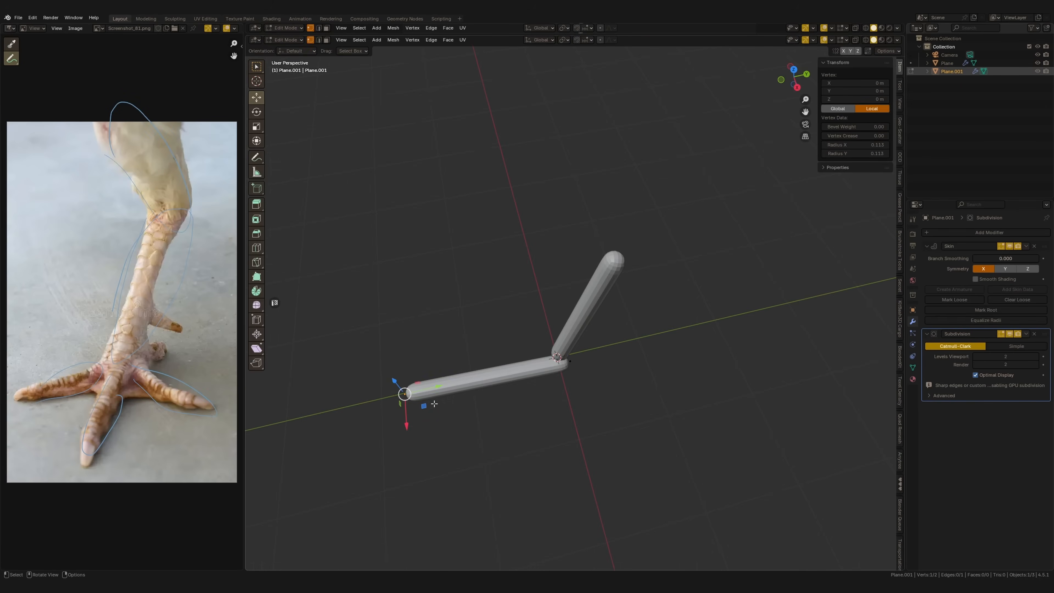
left_click_drag(439, 385, 523, 365)
key("KP_7")
middle_click_drag(522, 351, 520, 335, "ctrl")
left_click(484, 286)
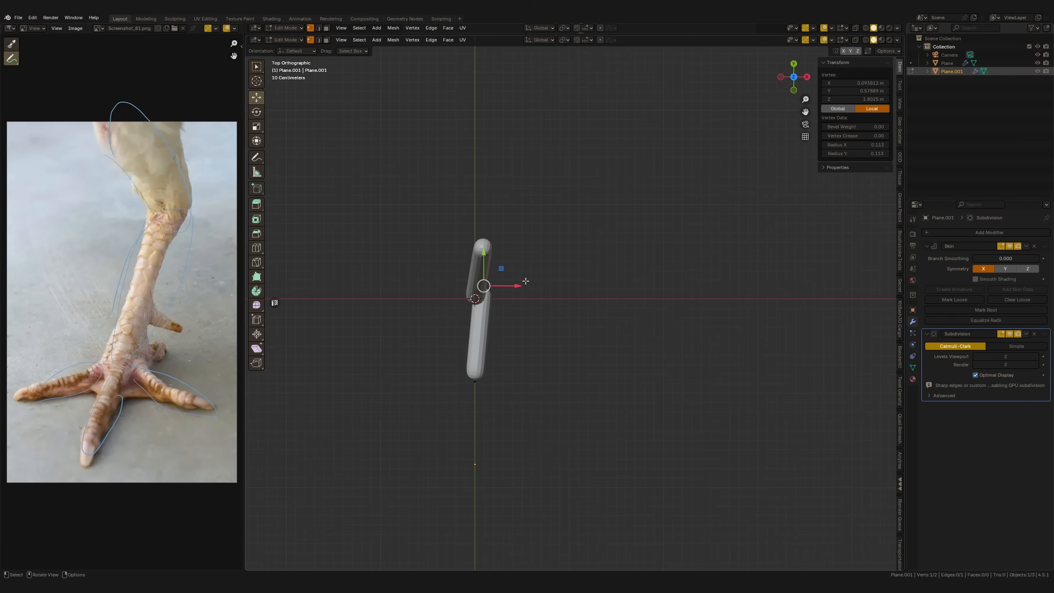
key("g")
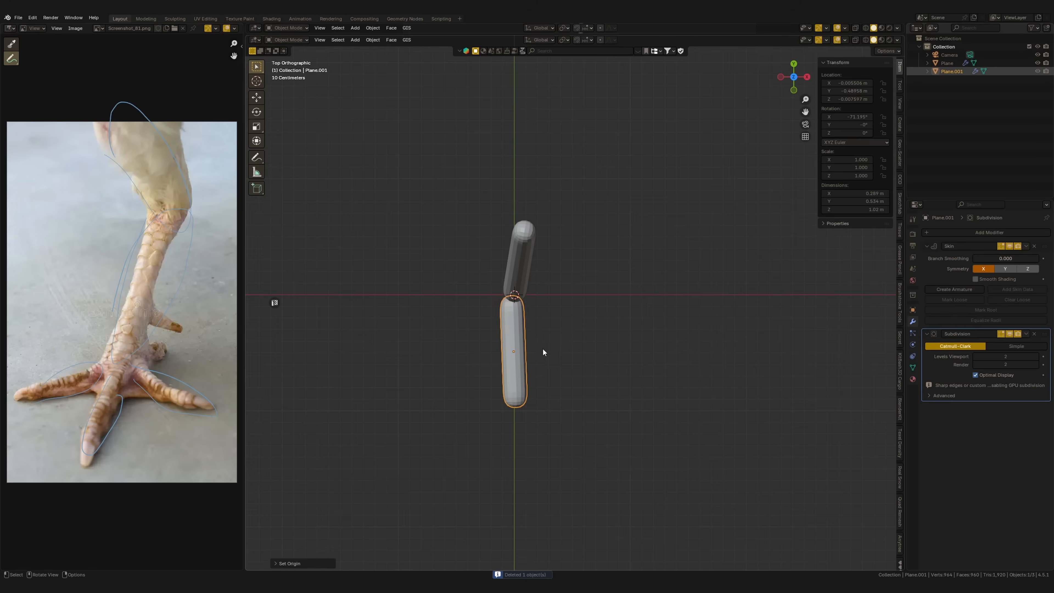
Duplicate the middle toe and rotate and move the copy to form a side toe toward positive X
key("shift+d")
left_click(603, 345)
key("r")
left_click(629, 284)
key("g")
left_click(633, 273)
Duplicate a toe again and rotate and move it to form the opposite side toe toward negative X
key("shift+d")
left_click(553, 312)
key("r")
left_click(544, 407)
key("g")
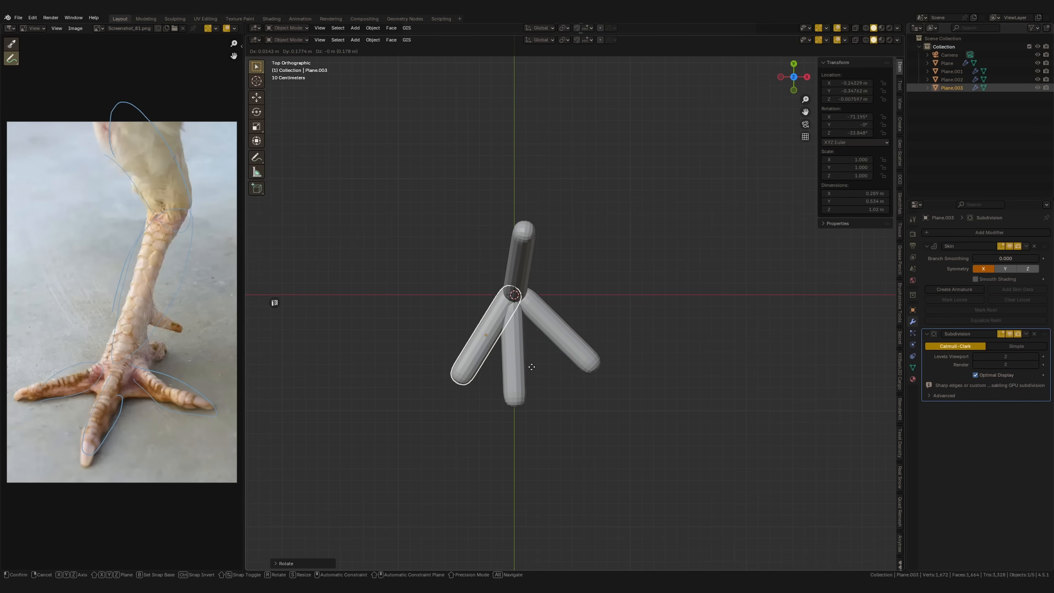
left_click(530, 363)
Subdivide the leg segment's edge once to add a middle vertex
middle_click_drag(527, 394, 498, 369)
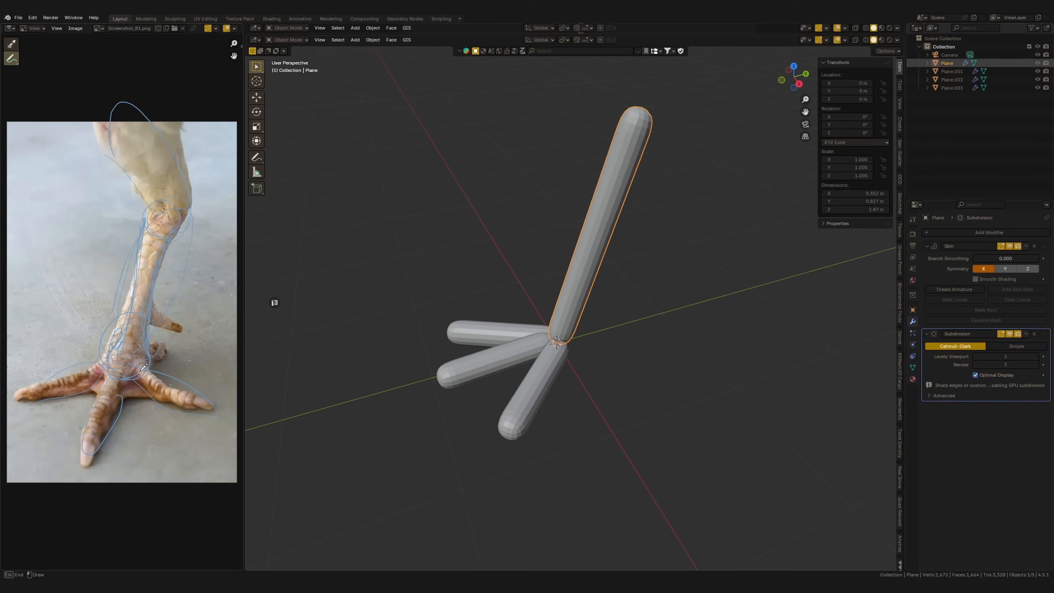
key("Tab")
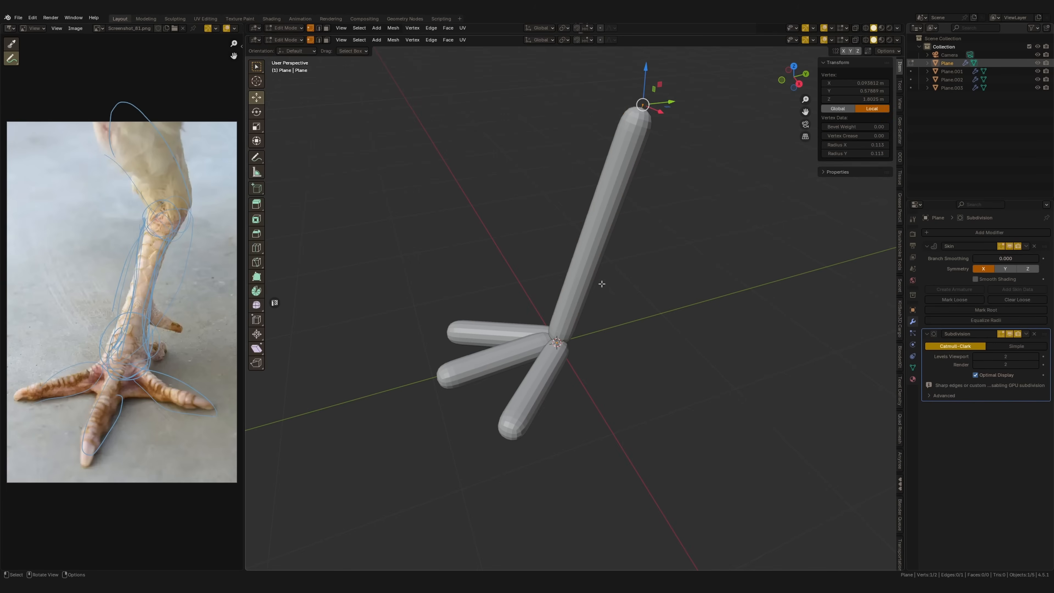
key("a")
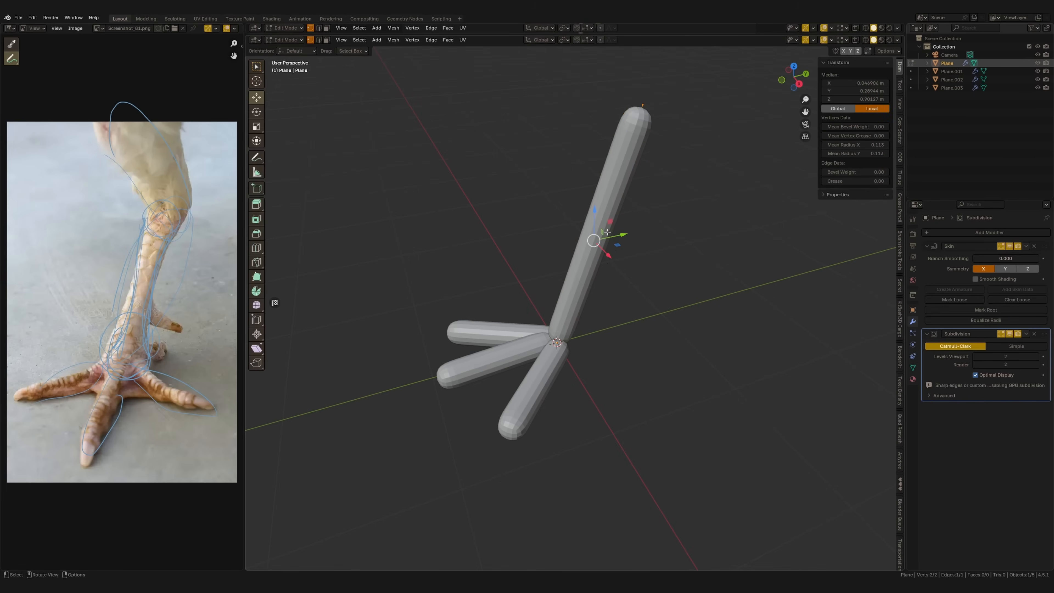
right_click(603, 285)
left_click(581, 290)
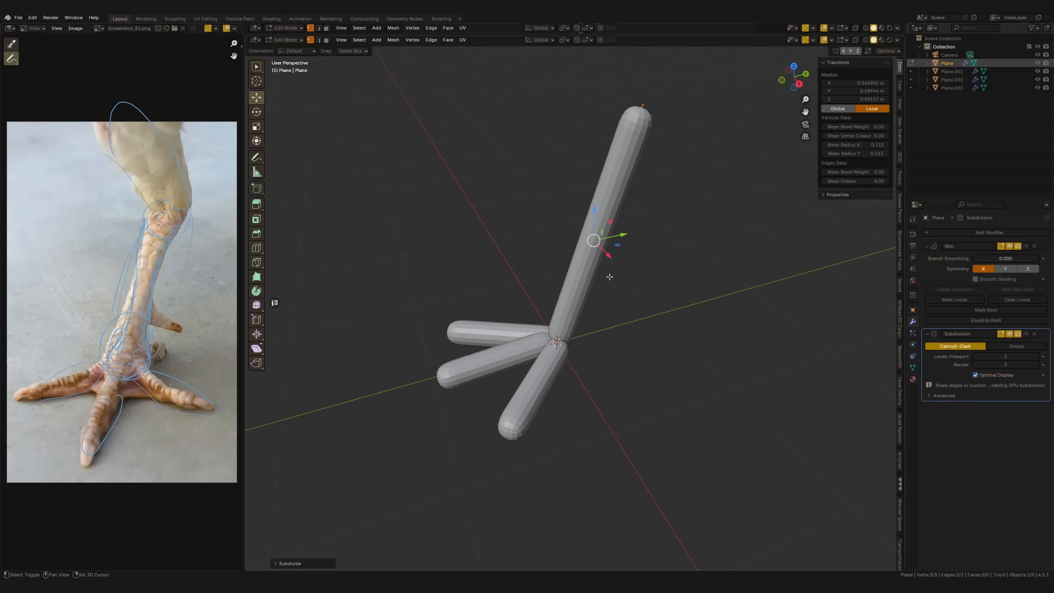
Show the model in wireframe and enlarge the skin radius around the leg's bottom vertex for the foot joint
key("shift+z")
middle_click_drag(608, 278, 593, 251)
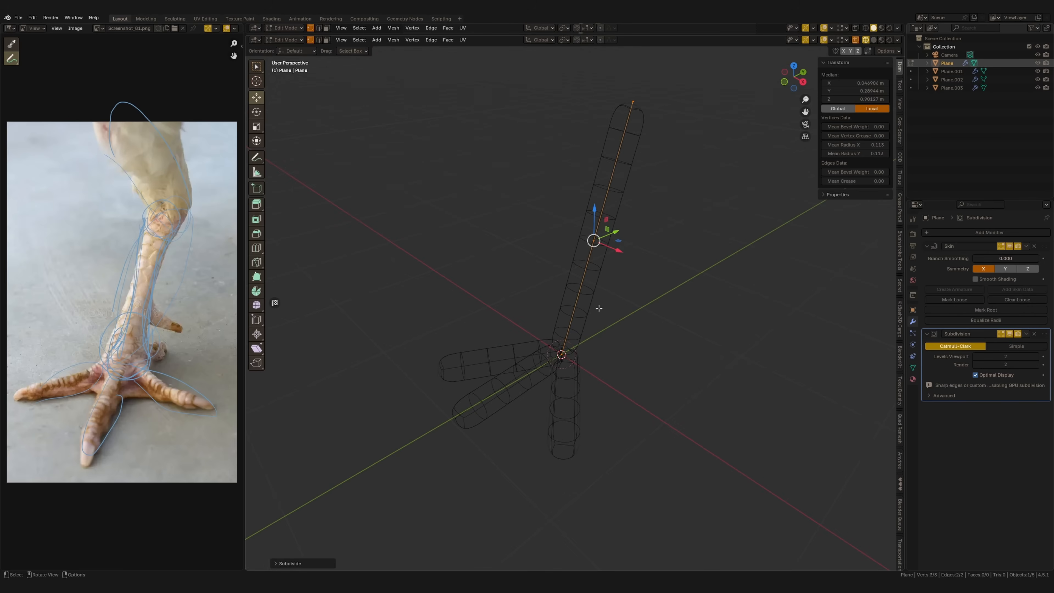
left_click_drag(570, 361, 579, 371)
middle_click_drag(607, 344, 589, 316, "shift")
key("ctrl+a")
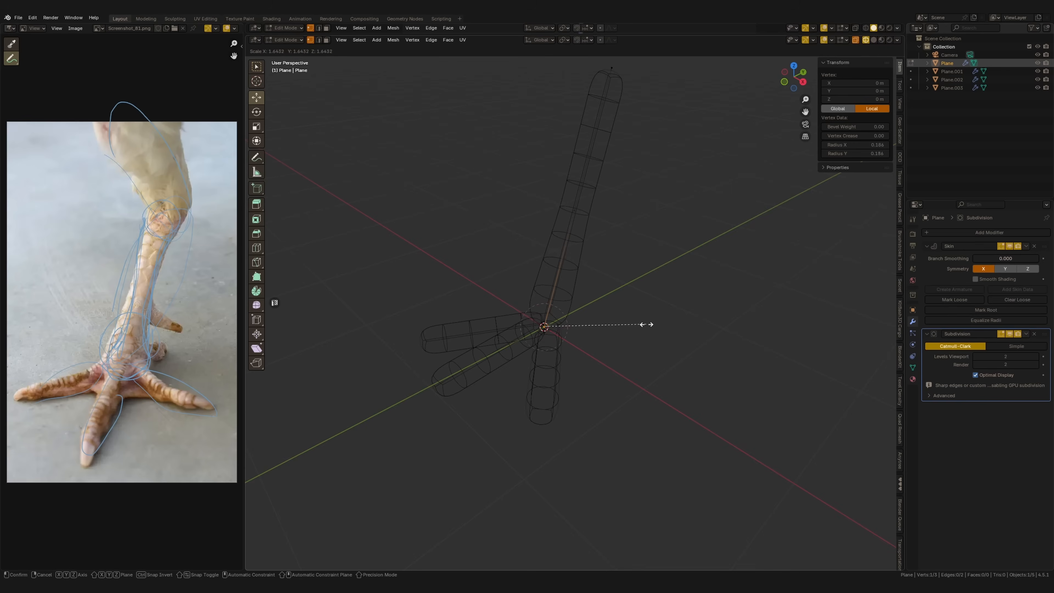
left_click(687, 327)
key("ctrl+a")
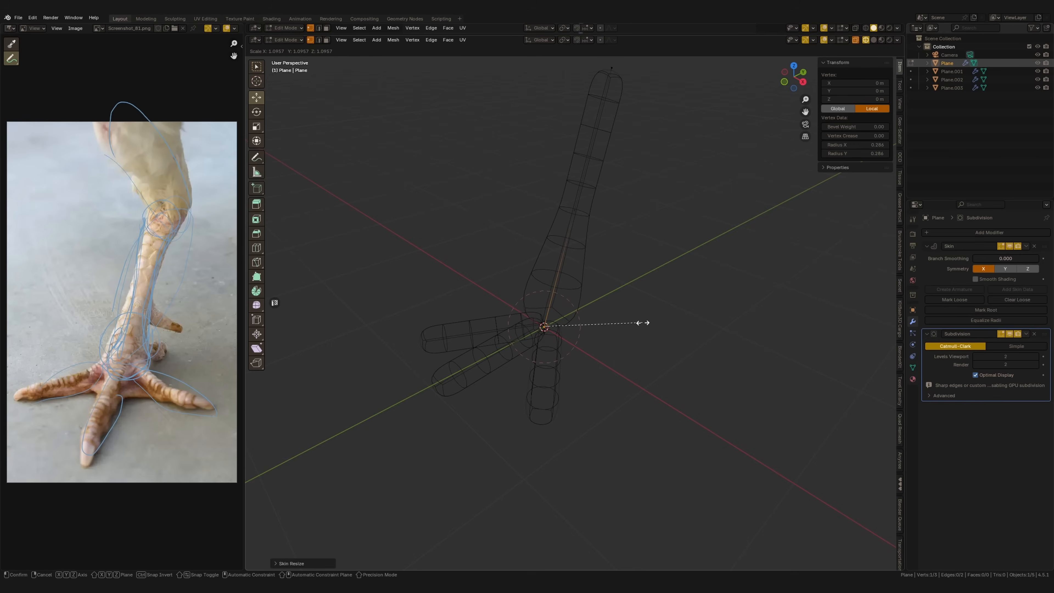
left_click(630, 319)
Enlarge the skin radius around the leg's top vertex and return to solid shading
middle_click_drag(612, 252, 617, 309, "shift")
left_click_drag(652, 78, 567, 181)
middle_click_drag(669, 206, 633, 198, "shift")
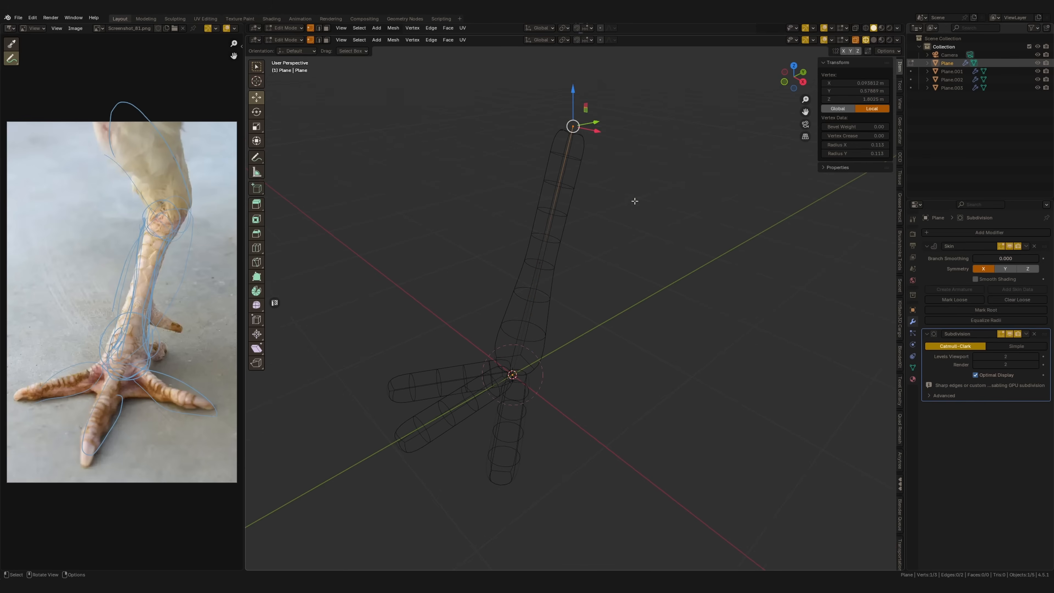
key("ctrl+a")
left_click(697, 220)
key("shift+z")
mouse_move(600, 295)
middle_mouse_down()
mouse_move(581, 266)
mouse_move(583, 304)
middle_mouse_up()
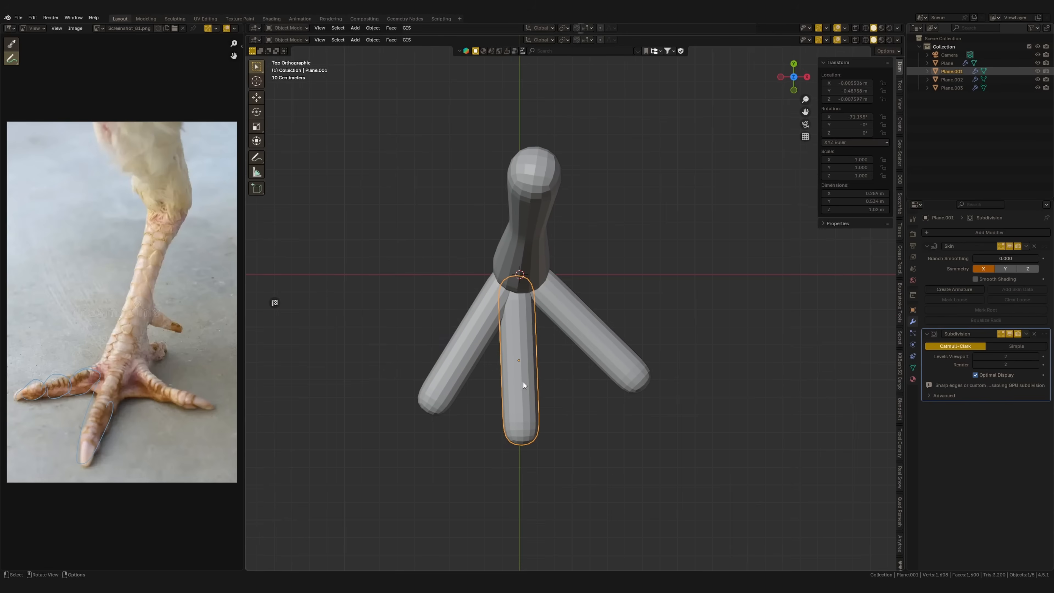
Shorten the middle toe by moving its tip vertex along Y toward the leg's base
key("Tab")
left_click(507, 473)
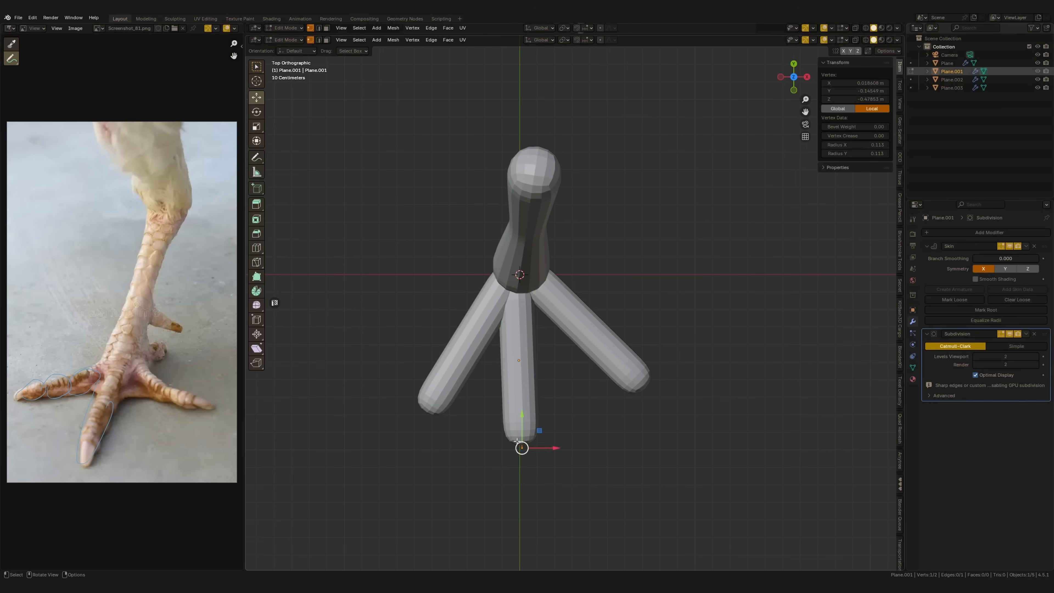
key("g")
key("y")
left_click(507, 397)
Adjust the height of the middle toe's end vertices along Z
middle_click_drag(507, 394, 448, 355)
left_click(621, 348)
middle_click_drag(622, 350, 613, 316)
key("g")
key("z")
left_click(613, 306)
left_click(516, 350)
key("g")
key("z")
left_click(517, 347)
key("Tab")
Duplicate the middle toe segment, scale the copy to about 0.75 and place it at the toe's front end
key("KP_7")
key("shift+d")
left_click(563, 432)
middle_click_drag(559, 395, 590, 314, "ctrl")
key("s")
left_click(599, 380)
key("g")
left_click(599, 351)
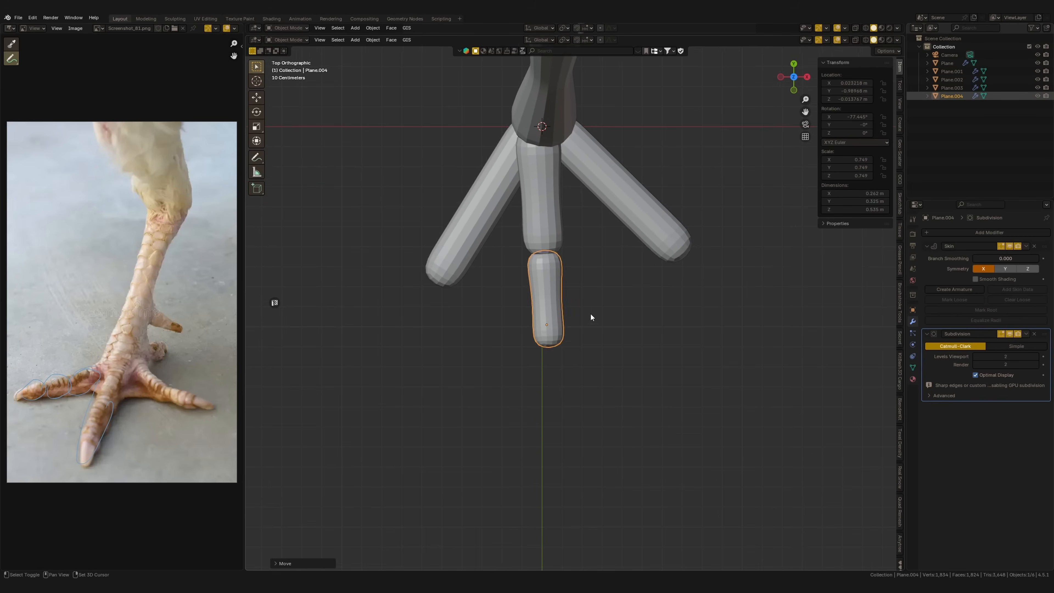
Duplicate the second toe segment, scale the copy to about 0.57 and place it as the toe's tip
key("shift+d")
left_click(595, 416)
key("s")
left_click(643, 403)
key("g")
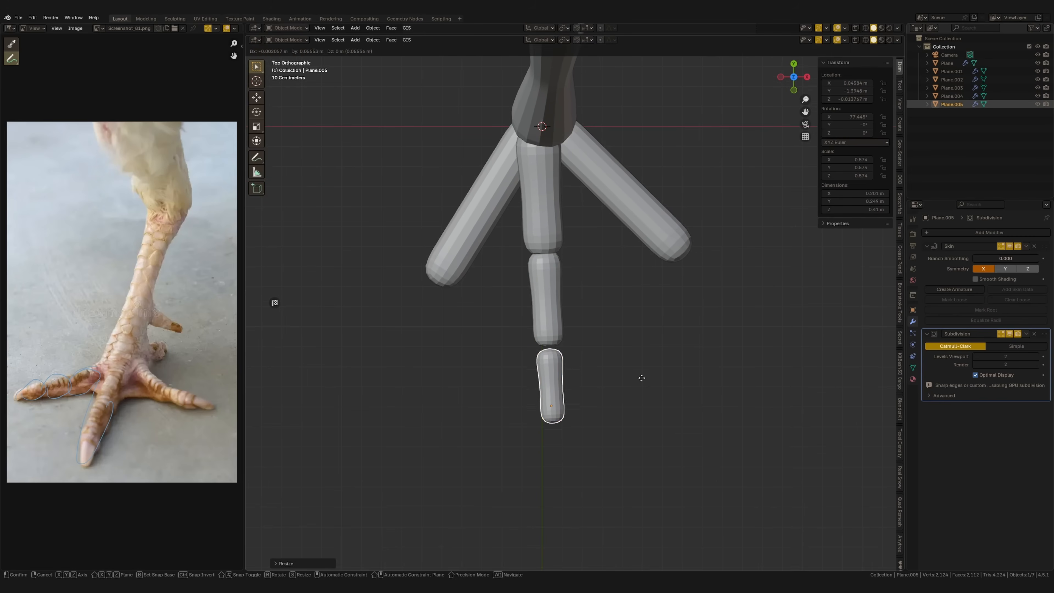
left_click(640, 377)
middle_click_drag(639, 375, 567, 338)
key("KP_3")
left_click(690, 385)
key("KP_7")
Delete the two single-piece side toes
middle_click_drag(618, 420, 523, 306, "shift")
left_click(515, 305, "shift")
key("Delete")
Duplicate all three middle toe segments and rotate and move the copies to the leg's positive X side
left_click_drag(639, 288, 567, 423)
key("shift+d")
left_click(654, 324)
key("r")
left_click(712, 249)
key("g")
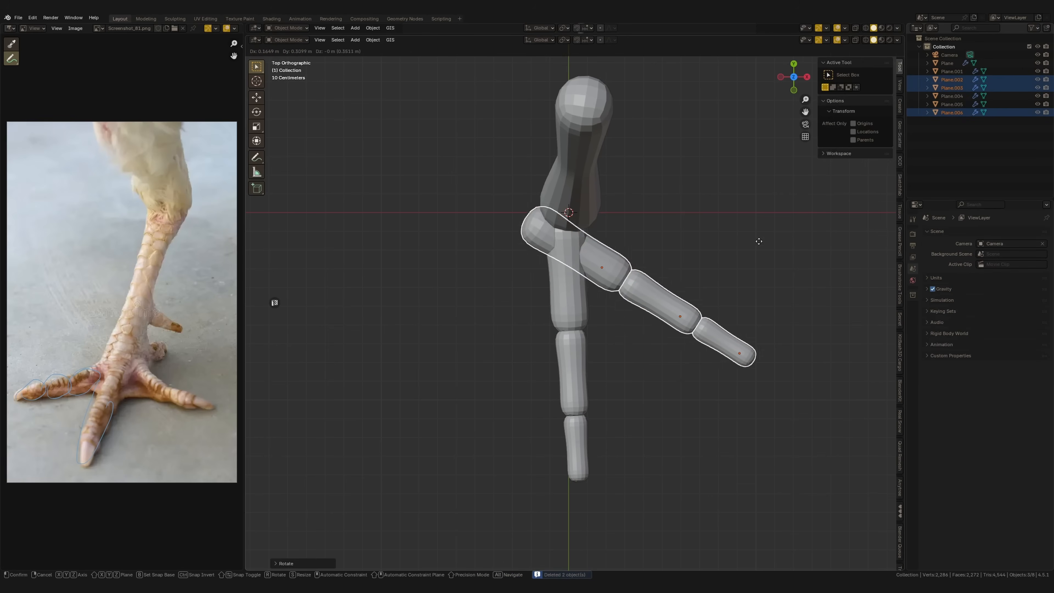
left_click(819, 233)
Refine the new side toe's angle and position against the foot joint and scale it down slightly
key("r")
left_click(814, 242)
key("g")
left_click(807, 244)
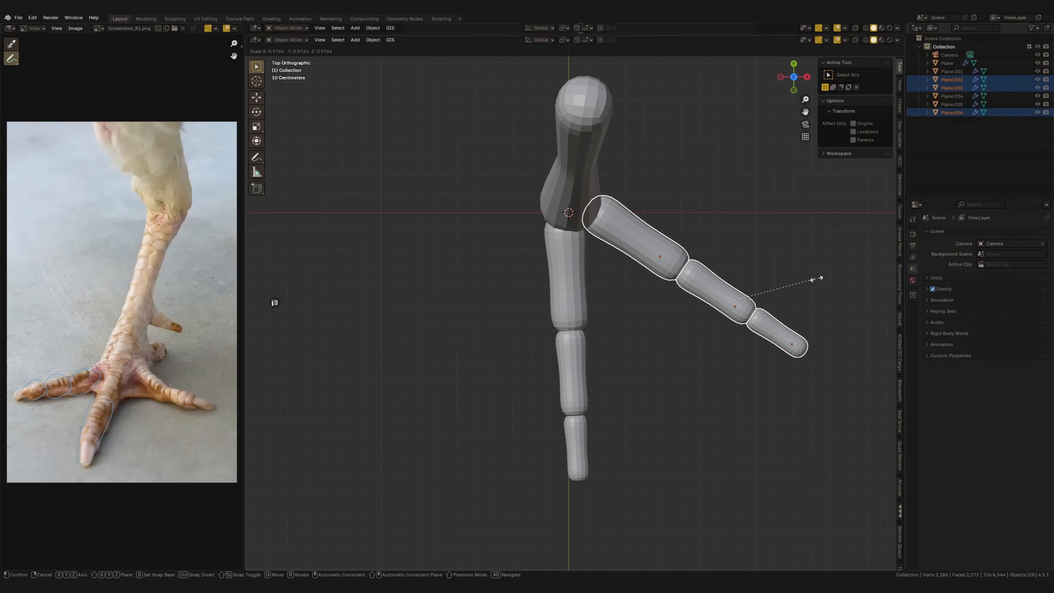
left_click(796, 277)
Duplicate the three-segment side toe and rotate and move the copy into place as the opposite side toe
key("shift+d")
left_click(627, 314)
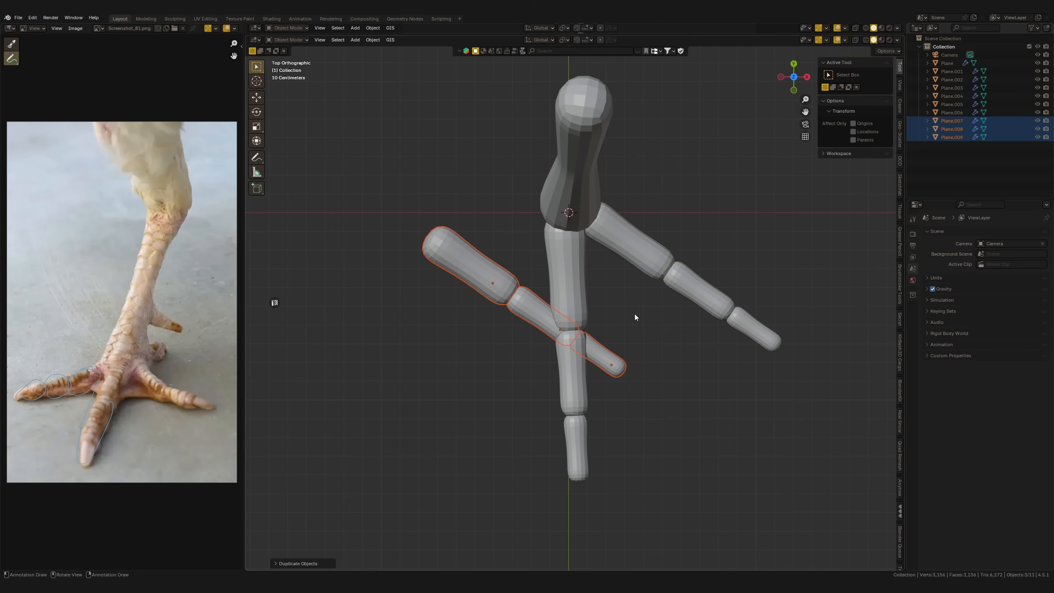
key("r")
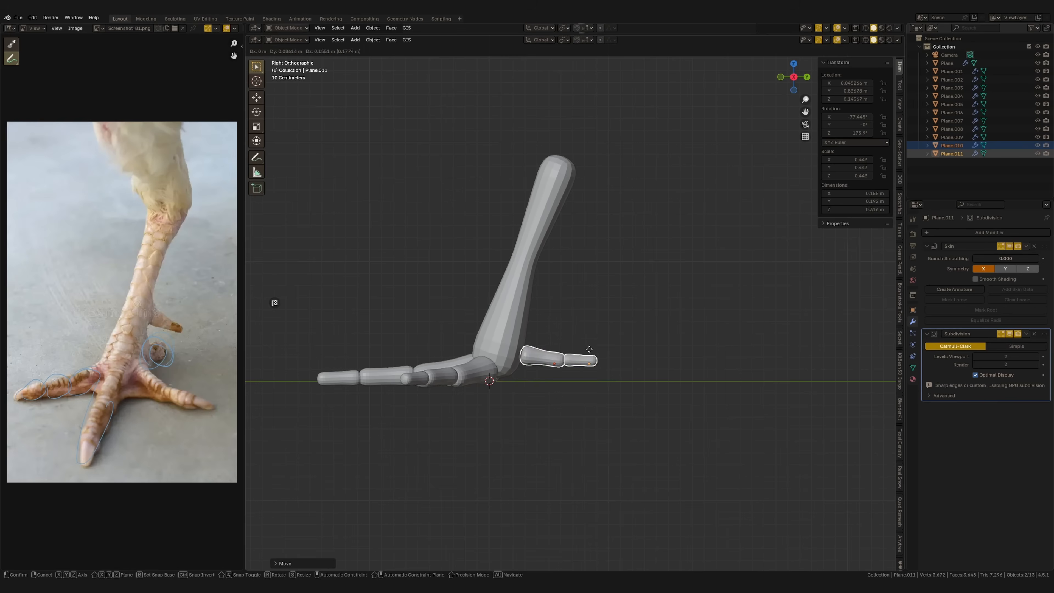
left_click(589, 348)
key("r")
left_click(582, 403)
key("g")
left_click(569, 412)
Rotate and reposition an individual toe segment for a more natural bend
scroll(567, 410, "up", 2)
left_click(567, 409)
key("r")
left_click(631, 392)
key("g")
left_click(619, 397)
Angle and position the segments of the two-piece rear toe behind the leg's base
left_click(535, 383)
key("r")
left_click(576, 383)
left_click(571, 389)
mouse_move(570, 389)
middle_mouse_down()
mouse_move(507, 409)
mouse_move(580, 399)
middle_mouse_up()
Duplicate the lower leg in the right view and rotate the copy at the leg's upper end
key("KP_3")
scroll(556, 341, "down", 4)
left_click(533, 288)
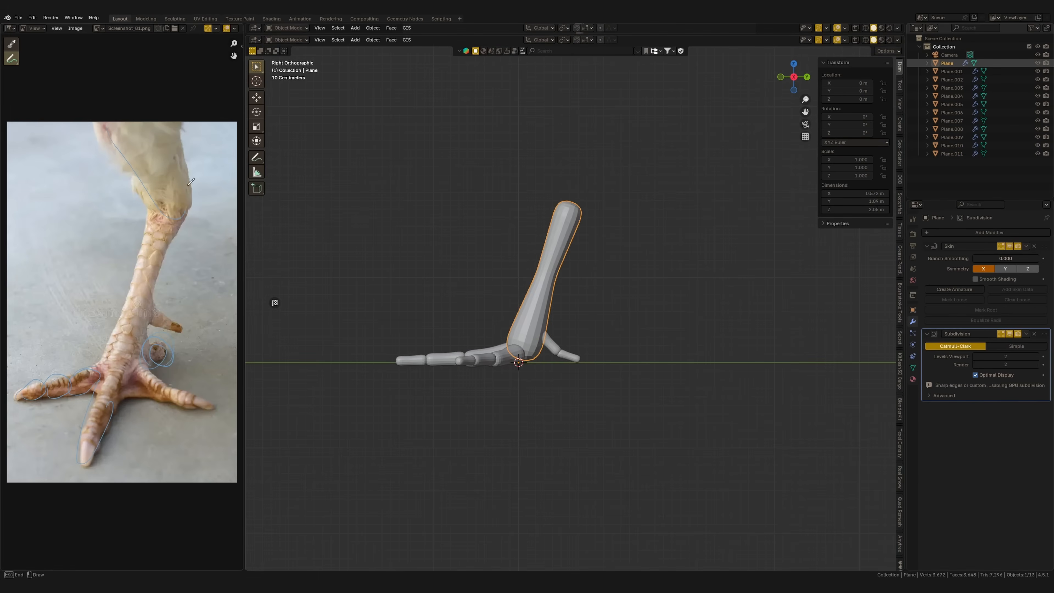
key("shift+d")
left_click(586, 109)
middle_click_drag(612, 224, 623, 311, "shift")
key("r")
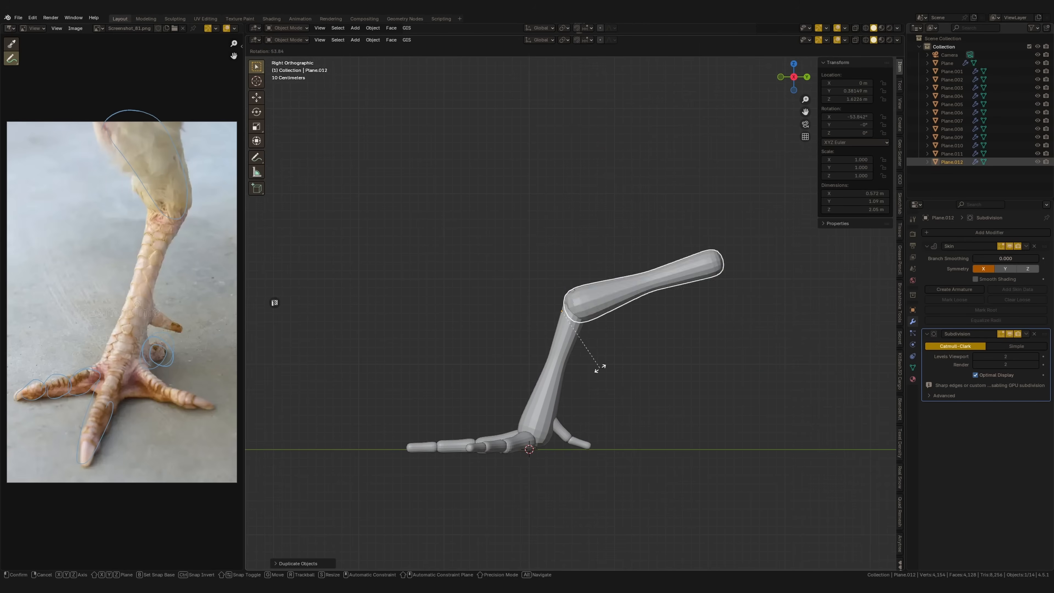
left_click(535, 336)
Move and rotate the duplicated leg segment in the right view to lean forward from the top of the lower leg
key("g")
left_click(584, 296)
key("r")
left_click(631, 264)
key("g")
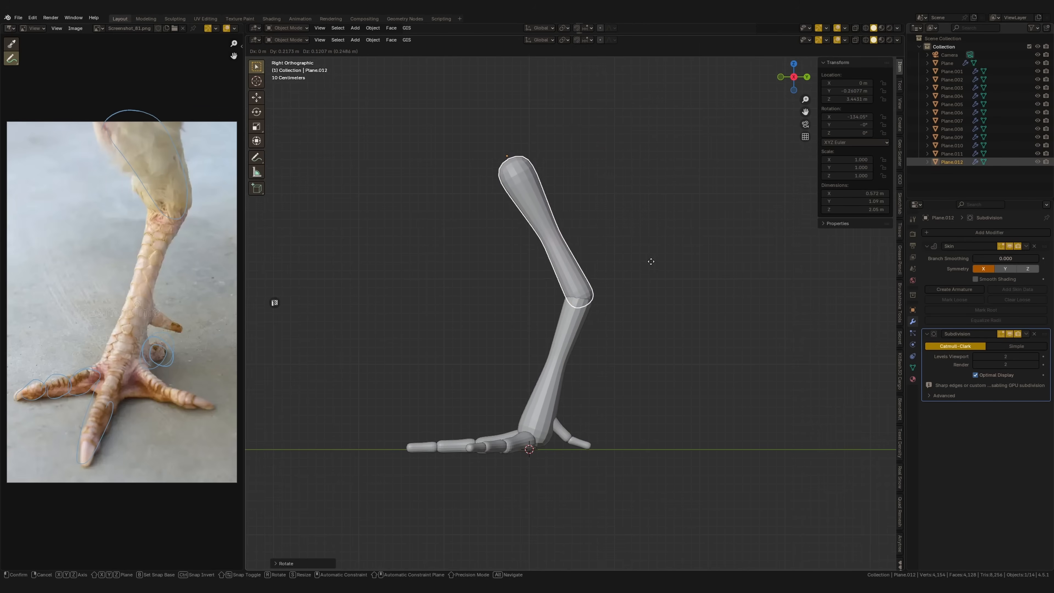
left_click(652, 261)
middle_click_drag(652, 261, 578, 240)
Sketch the thigh's outline over the reference photo and enlarge the skin radius at the upper leg segment's top vertex
middle_click_drag(125, 148, 129, 188)
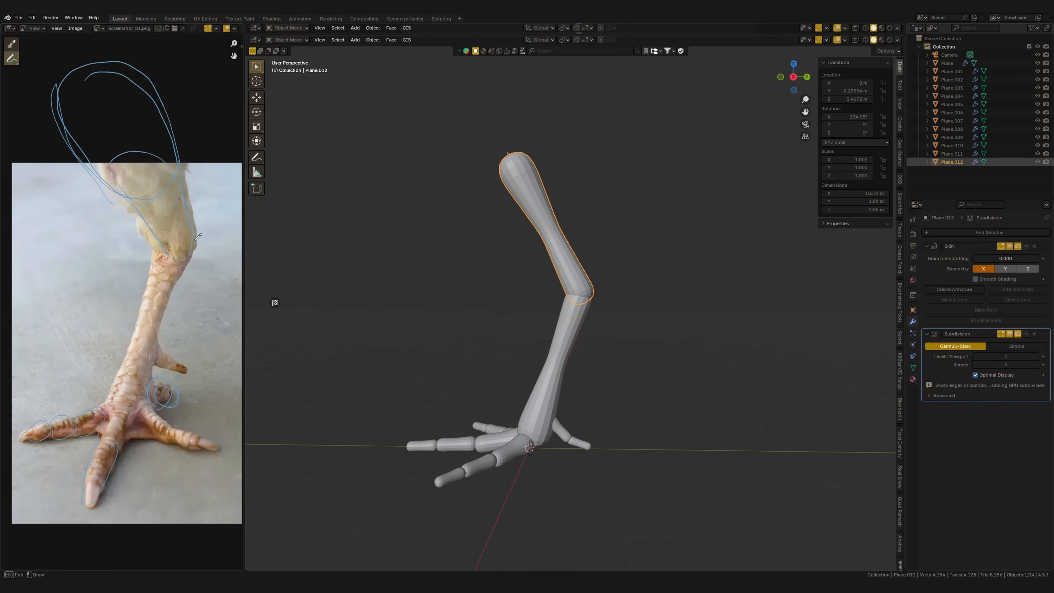
key("Tab")
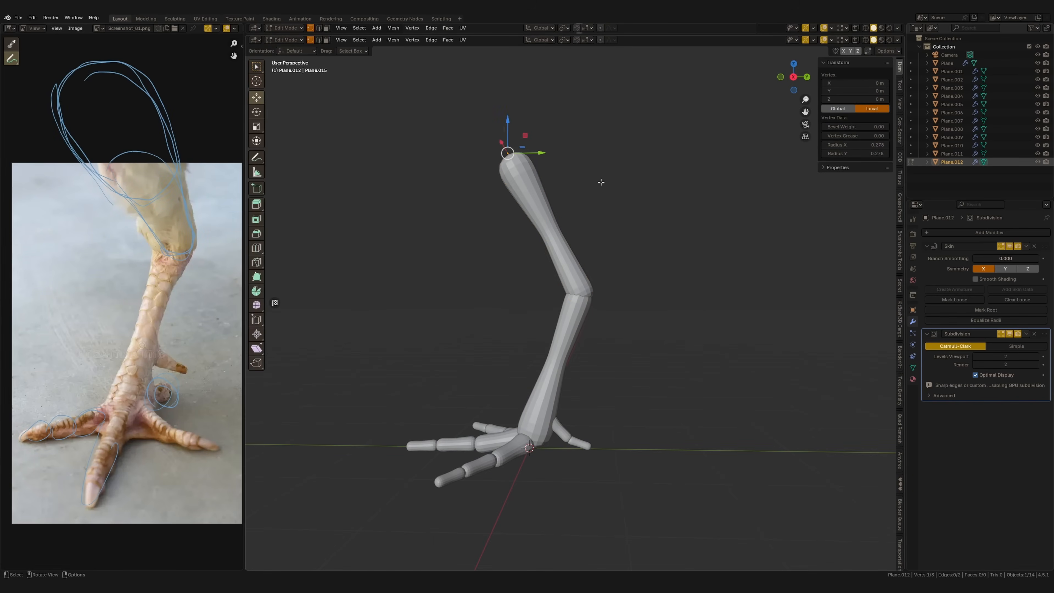
key("ctrl+a")
left_click(626, 189)
Add a vertex partway along the upper leg, reposition it in the right view and adjust its skin radius
left_click(549, 233, "shift")
right_click(538, 249)
left_click(550, 240)
key("shift+z")
left_click(551, 231)
key("KP_3")
key("g")
left_click(614, 233)
key("g")
left_click(589, 232)
key("ctrl+a")
left_click(623, 231)
Subdivide the upper part of the thigh, move its end and adjust the skin radius to make it fuller
left_click(480, 121, "shift")
right_click(528, 210)
left_click(525, 207)
left_click_drag(476, 131, 513, 152)
key("g")
left_click(565, 167)
left_click(525, 169)
key("ctrl+a")
left_click(639, 167)
Adjust the skin radii along the upper leg to form a bulbous thigh tapering down to the joint
left_click(553, 244)
key("ctrl+a")
left_click(614, 217)
left_click_drag(521, 202, 554, 231)
key("ctrl+a")
left_click(551, 171)
left_click(494, 127)
left_click_drag(510, 110, 504, 96)
key("shift+z")
scroll(595, 235, "down", 3)
key("Tab")
mouse_move(563, 306)
middle_mouse_down()
mouse_move(647, 318)
mouse_move(617, 320)
mouse_move(586, 356)
mouse_move(579, 344)
mouse_move(600, 348)
middle_mouse_up()
scroll(575, 348, "up", 3)
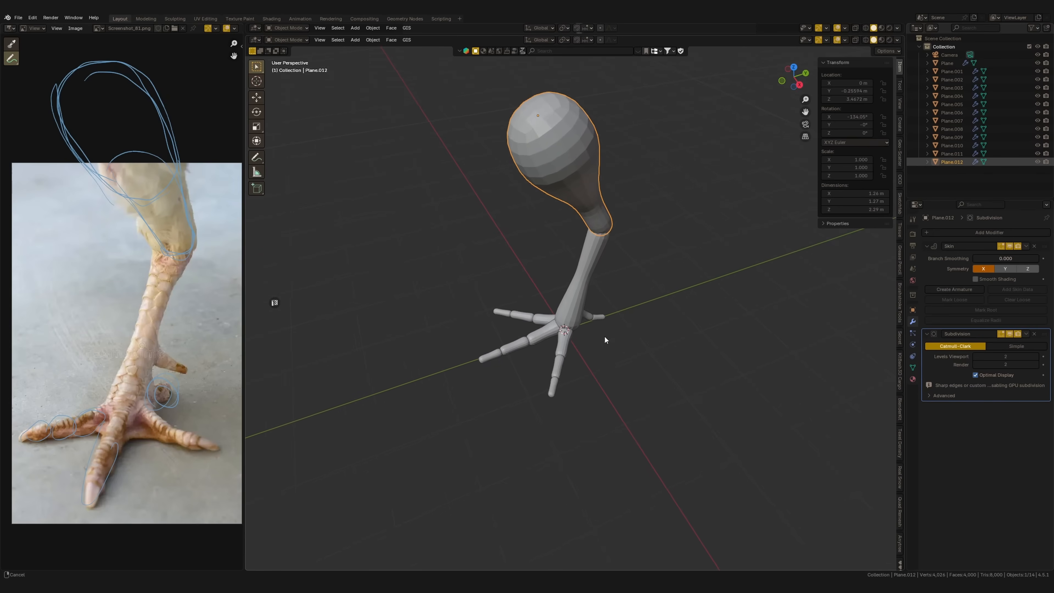
Add a plane at the base of the toes, scale it to about 0.4 and rotate it in the top view
scroll(600, 348, "up", 2)
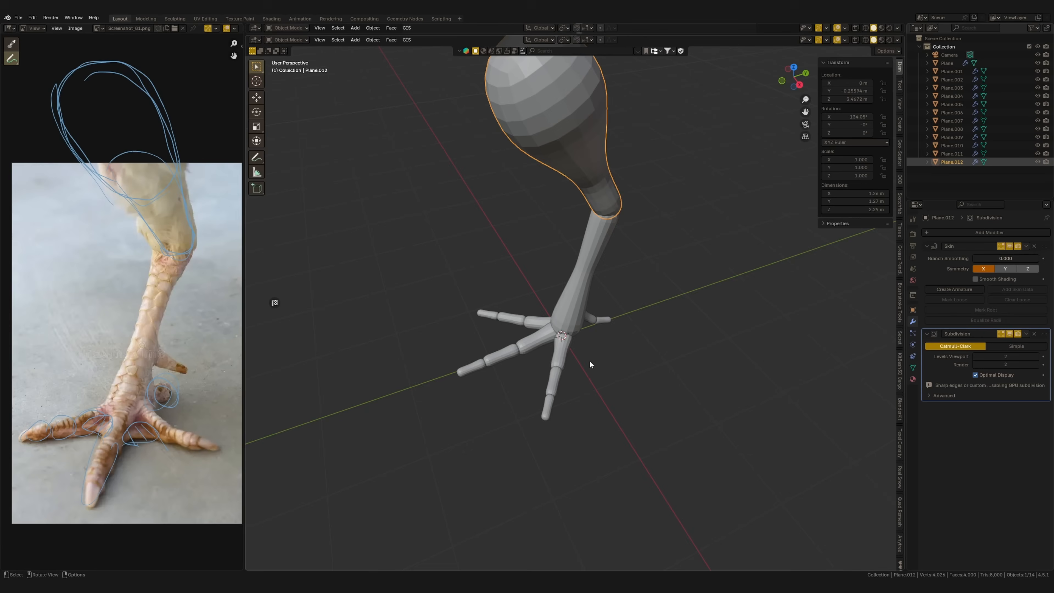
scroll(589, 360, "up", 3)
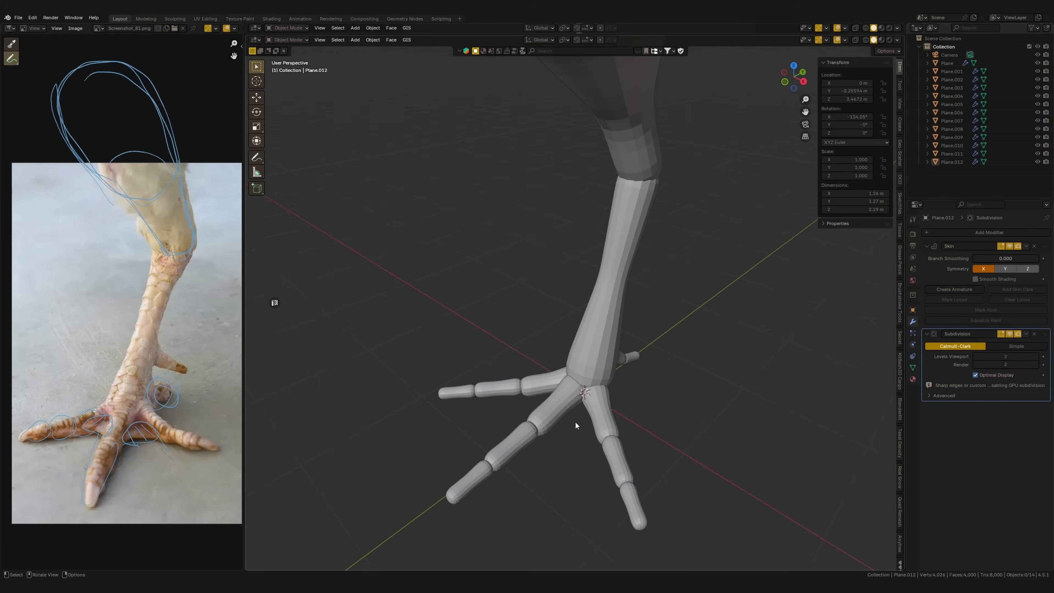
key("shift+a")
mouse_move(540, 408)
left_click(598, 408)
key("s")
left_click(706, 397)
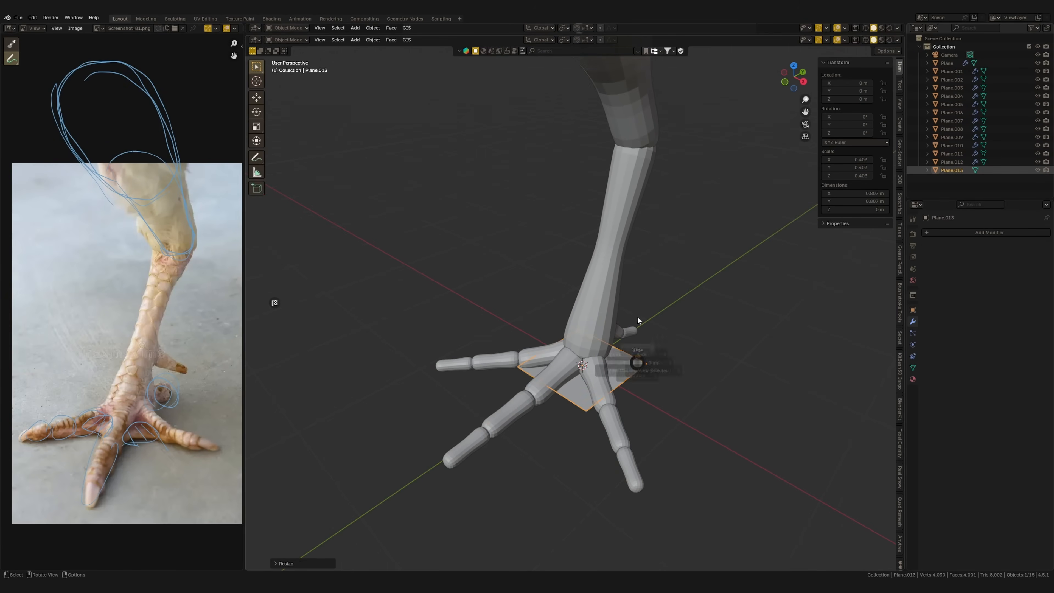
key("KP_7")
key("r")
left_click(673, 331)
Using Local orientation, move the plane's rear edge along Y and scale it along X to fit beneath the leg
key("Tab")
middle_click_drag(684, 355, 605, 361)
scroll(606, 362, "up", 4)
left_click(541, 39)
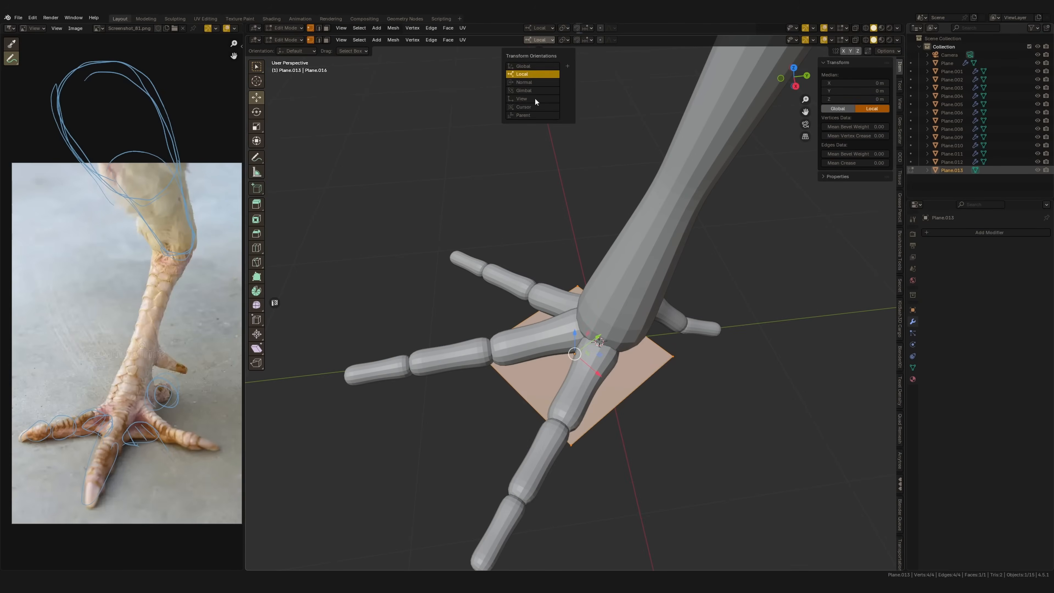
left_click(577, 286)
left_click(673, 356, "shift")
key("g")
key("y")
left_click(632, 347)
middle_click_drag(632, 348, 743, 334)
key("s")
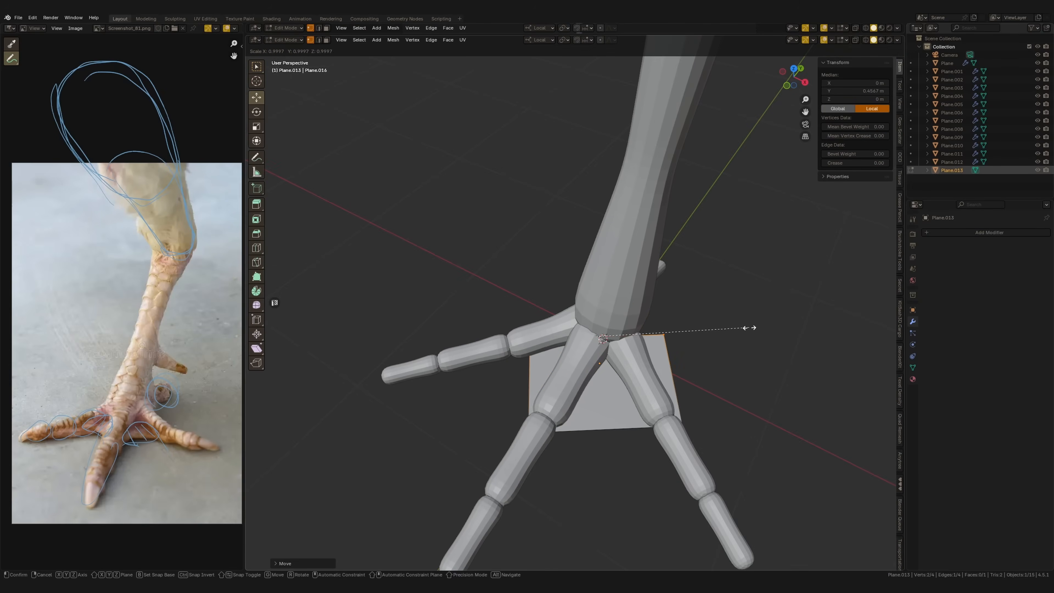
key("x")
left_click(658, 334)
Move the plane's front edge along local Y and scale it along X to span the gap between two toes
left_click(683, 425, "shift")
middle_click_drag(683, 424, 597, 453)
key("g")
key("y")
left_click(645, 419)
middle_click_drag(645, 419, 687, 416)
key("s")
key("x")
left_click(708, 419)
Add a lengthwise loop cut to the web plane and pull its front middle vertex inward to curve the edge
middle_click_drag(616, 416, 604, 370, "shift")
key("ctrl+r")
left_click(603, 370)
right_click(603, 370)
left_click(597, 378)
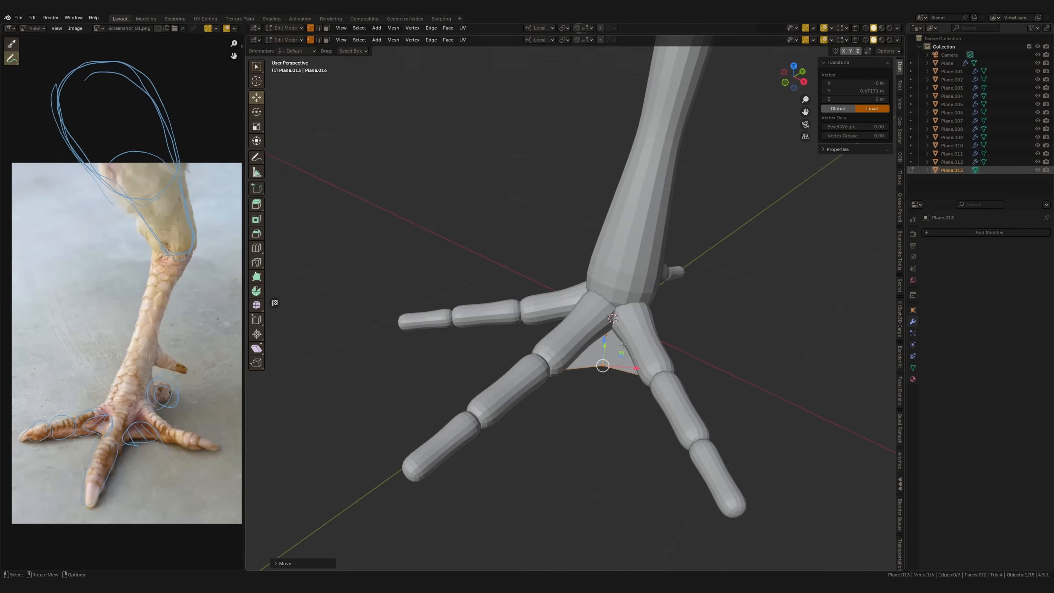
middle_click_drag(675, 266, 705, 341)
left_click(702, 339)
Duplicate the web plane, fit the copy between the middle and opposite side toes, and raise it slightly along Z
middle_click_drag(598, 317, 658, 347)
key("Tab")
key("KP_7")
key("shift+d")
left_click(696, 392)
key("g")
left_click(671, 397)
key("g")
key("z")
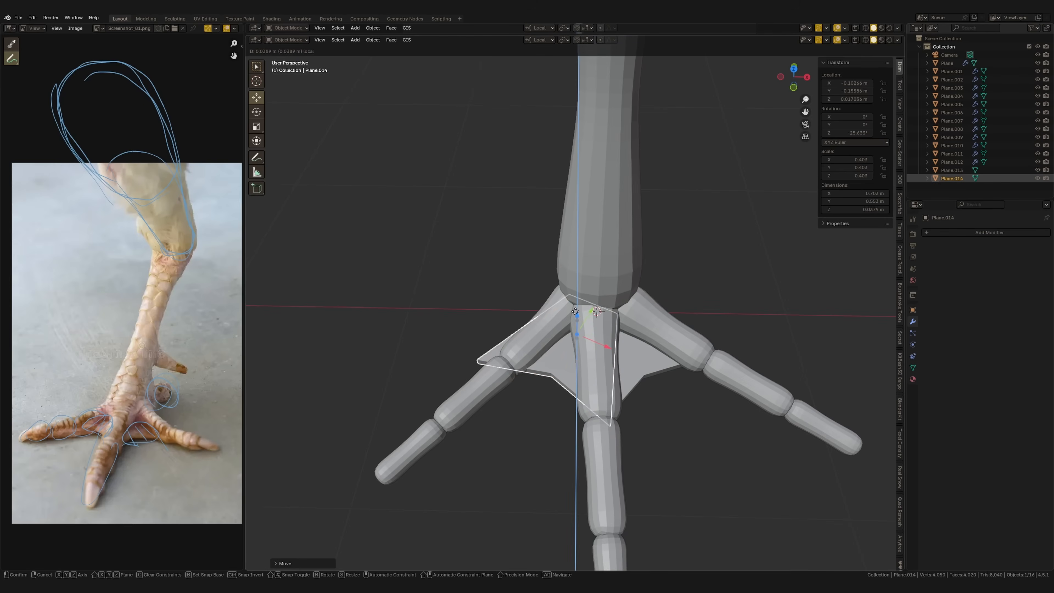
left_click(578, 405)
key("Tab")
middle_click_drag(673, 434, 620, 366)
key("Tab")
scroll(560, 396, "down", 5)
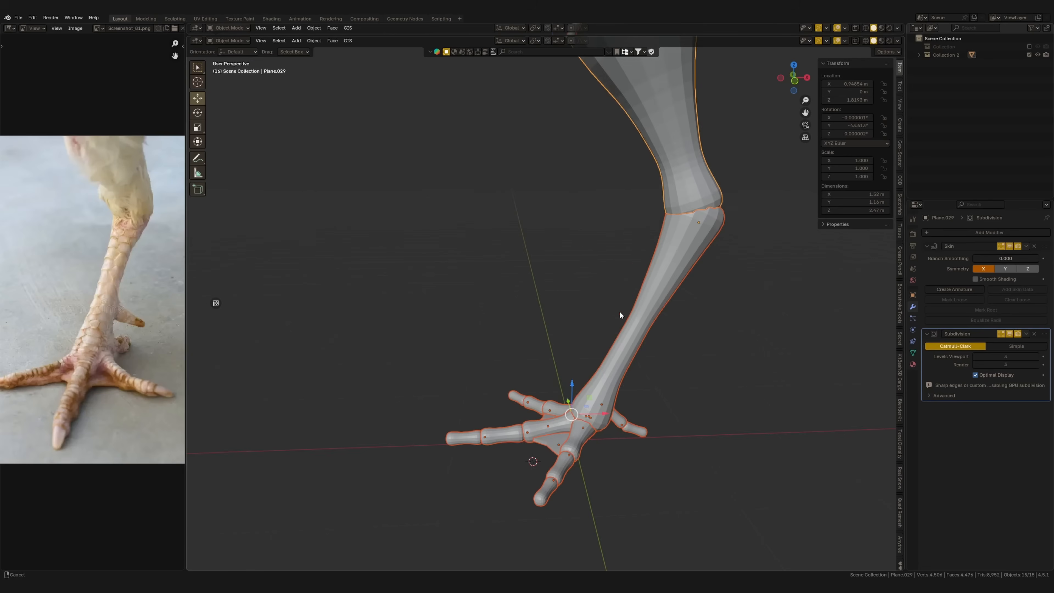
Convert all the selected leg and foot parts to meshes and join them into one object
middle_click_drag(619, 310, 599, 369, "ctrl")
right_click(599, 368)
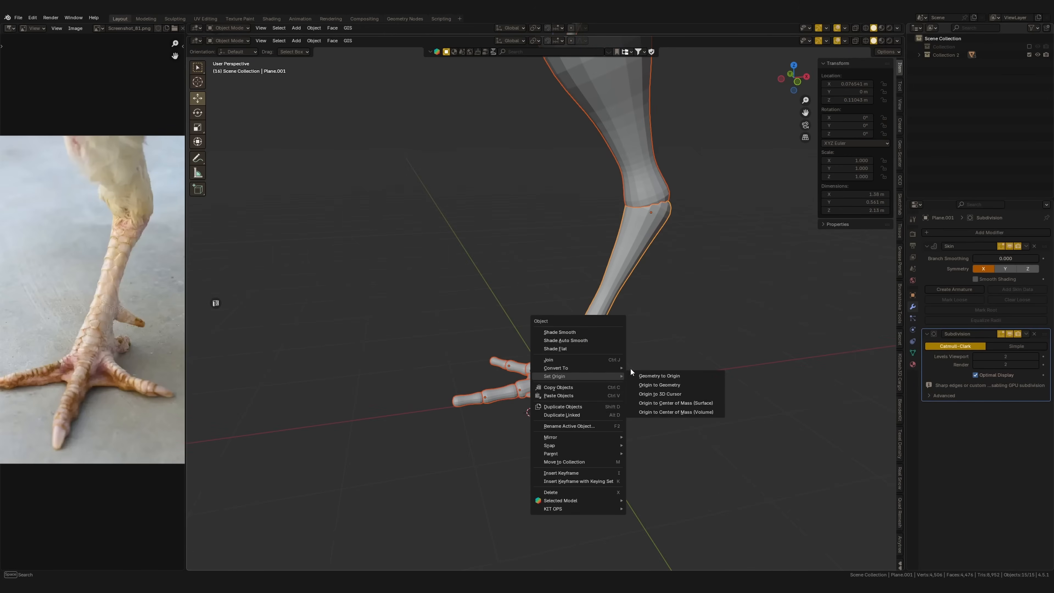
mouse_move(606, 367)
left_click(641, 364)
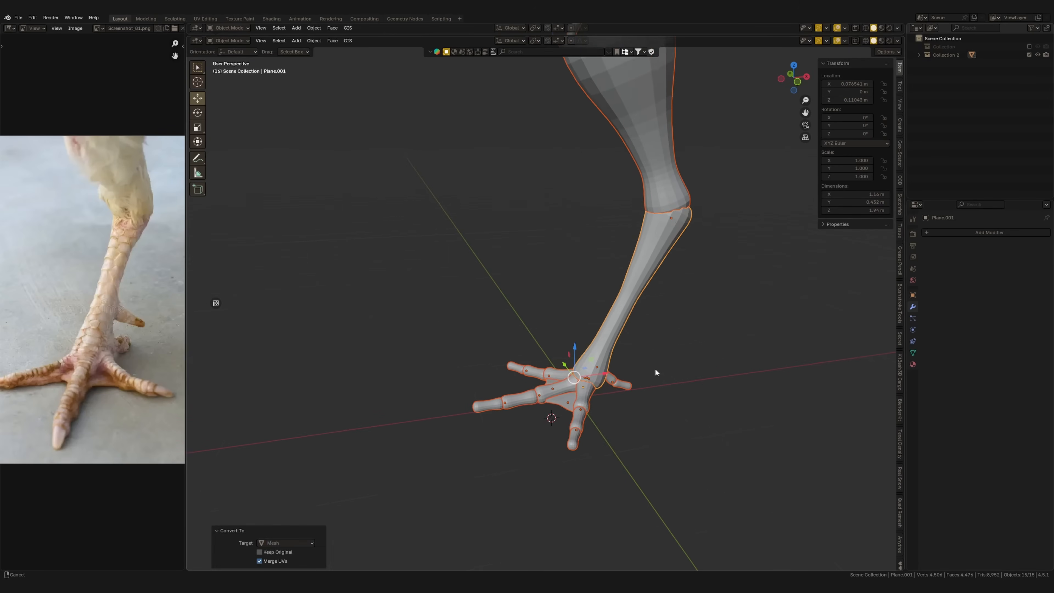
key("ctrl+j")
mouse_move(642, 332)
middle_mouse_down()
mouse_move(643, 317)
mouse_move(633, 350)
middle_mouse_up()
mouse_move(632, 349)
middle_mouse_down()
mouse_move(634, 360)
mouse_move(607, 320)
mouse_move(603, 355)
mouse_move(636, 346)
mouse_move(629, 360)
mouse_move(642, 348)
middle_mouse_up()
Apply the joined leg's transform and switch it to Sculpt Mode
key("ctrl+a")
left_click(556, 368)
middle_click_drag(556, 367, 599, 300)
key("ctrl+Tab")
left_click(583, 406)
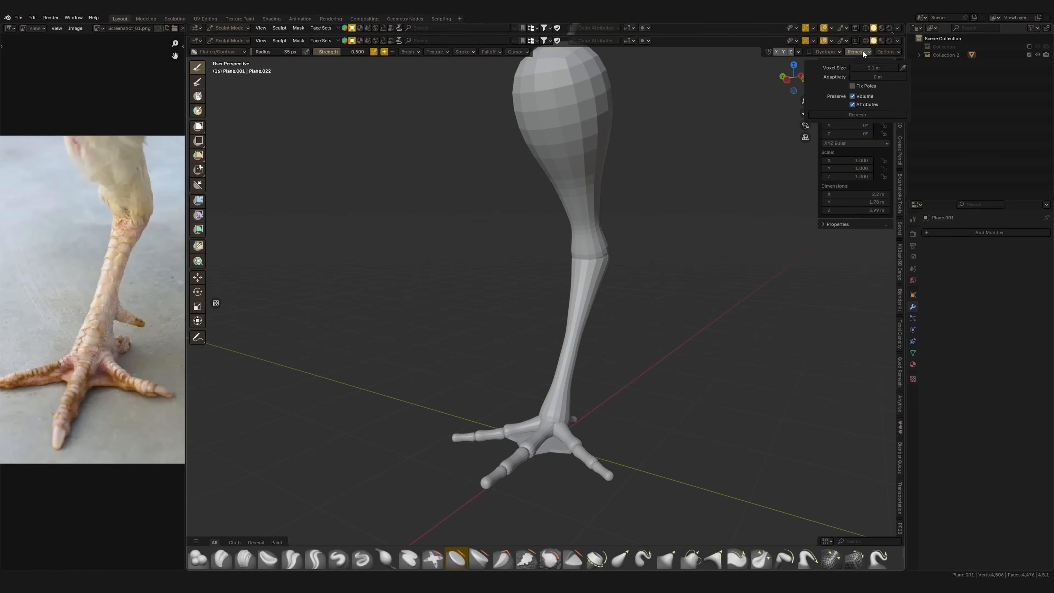
Try a voxel remesh of the joined leg with a 0.1 m voxel size and undo it
left_click(850, 116)
middle_click_drag(647, 291, 602, 291)
key("ctrl+z")
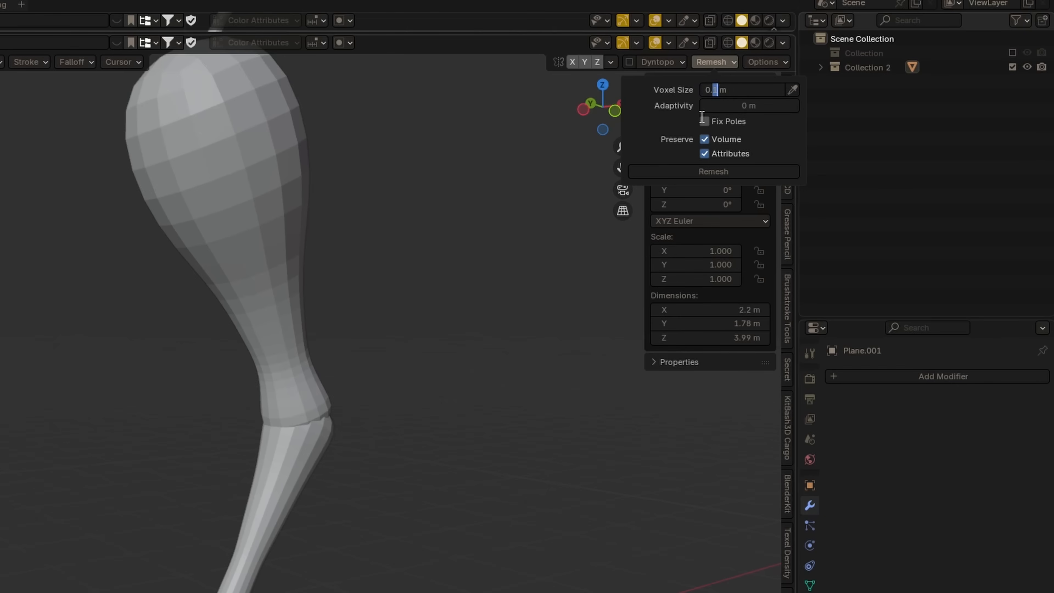
Reduce the remesh voxel size and remesh the joined leg at the finer resolution
key("Return")
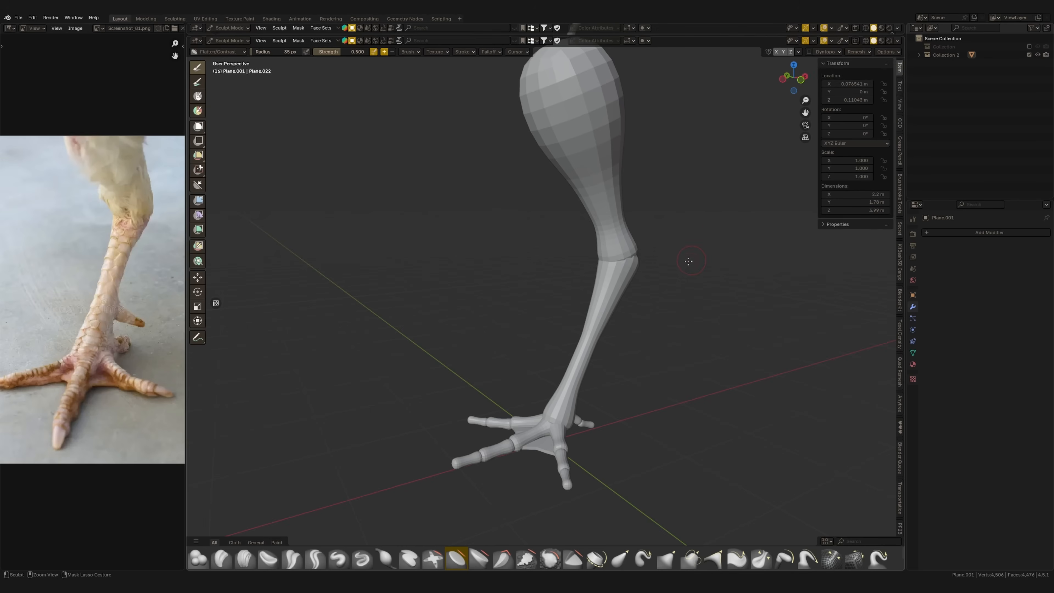
middle_click_drag(608, 342, 636, 270, "shift")
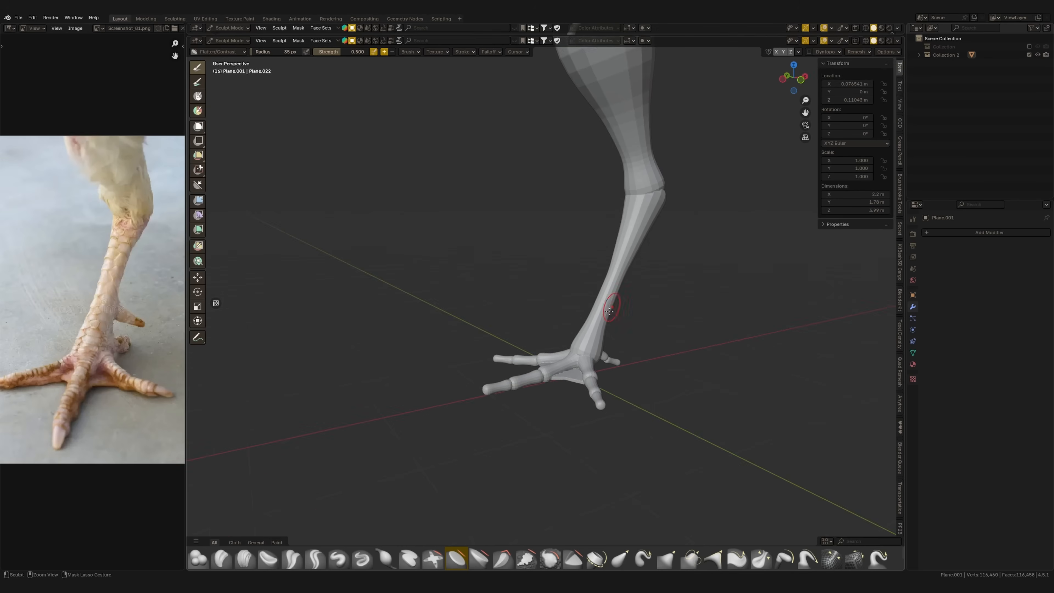
scroll(624, 328, "up", 4)
middle_click_drag(623, 339, 626, 315, "shift")
scroll(629, 333, "up", 3)
scroll(675, 338, "down", 2)
Examine the remeshed leg's mesh density in wireframe and the seams around the foot
key("shift+z")
key("shift+z")
scroll(635, 326, "up", 5)
mouse_move(725, 212)
middle_mouse_down("shift")
mouse_move(642, 255)
mouse_move(655, 277)
mouse_move(649, 226)
mouse_move(611, 225)
middle_mouse_up("shift")
key("shift+z")
key("shift+z")
scroll(656, 279, "down", 5)
scroll(631, 232, "up", 3)
scroll(611, 233, "down", 4)
middle_click_drag(591, 344, 631, 325, "shift")
scroll(629, 328, "up", 2)
Blend the seams between the front toes, webbing and leg base with the Clay brush
middle_click_drag(587, 365, 593, 335, "shift")
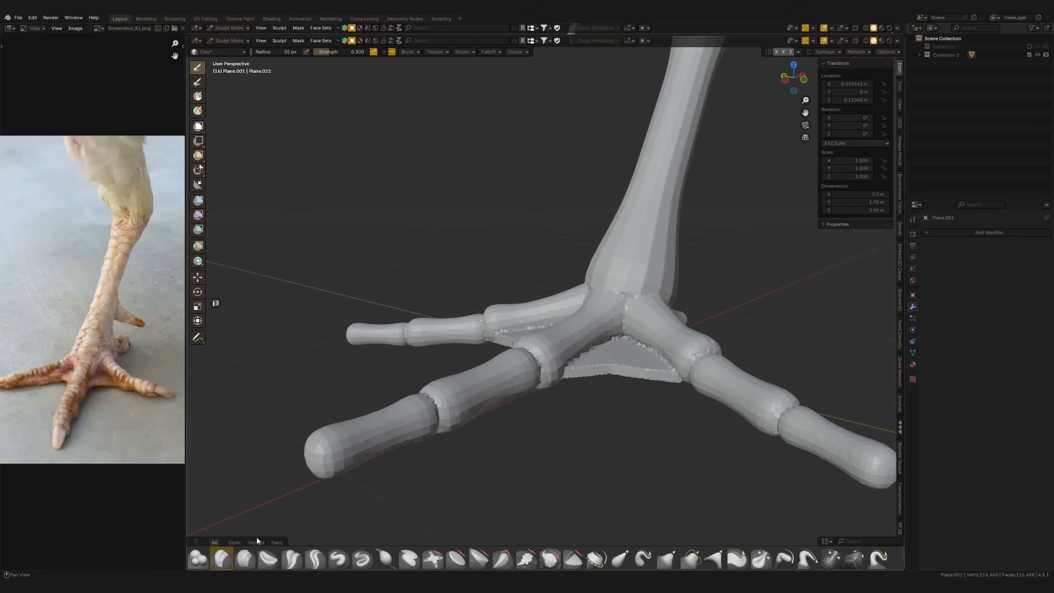
scroll(641, 341, "up", 2)
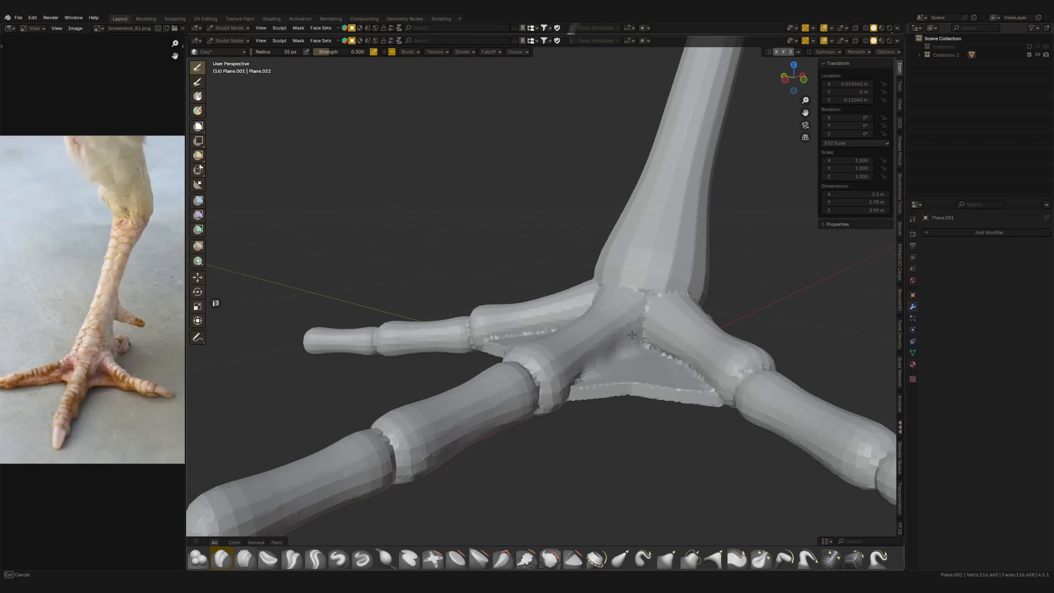
middle_click_drag(634, 331, 693, 360)
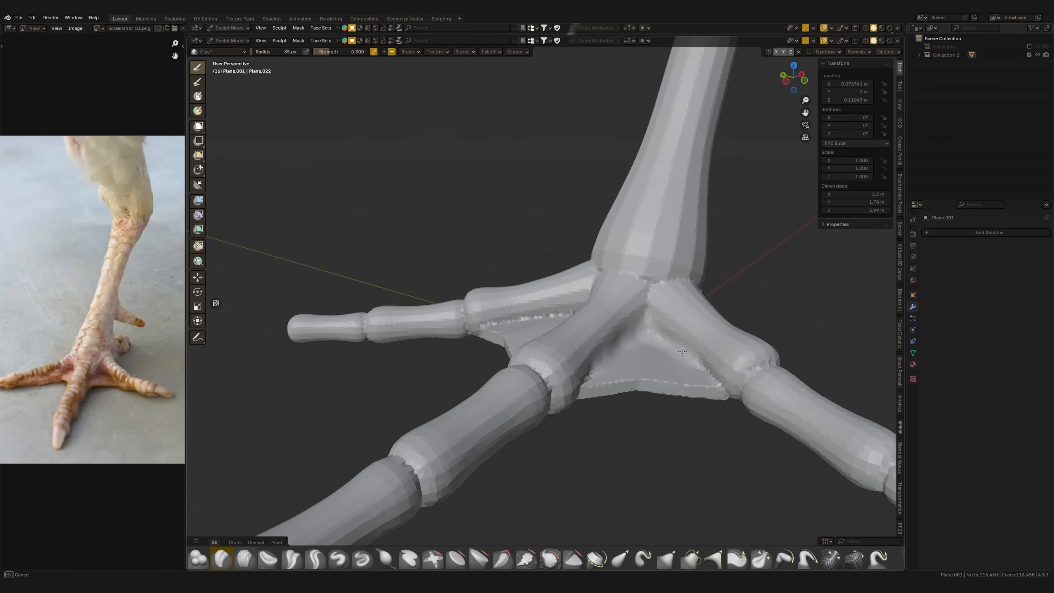
middle_click_drag(650, 279, 685, 304)
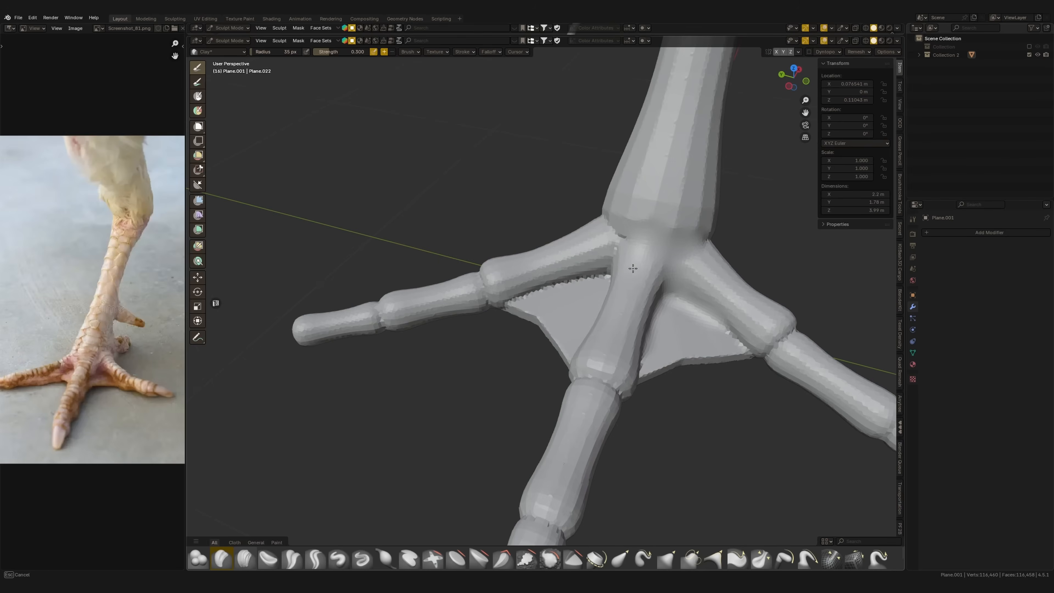
middle_click_drag(584, 359, 293, 496)
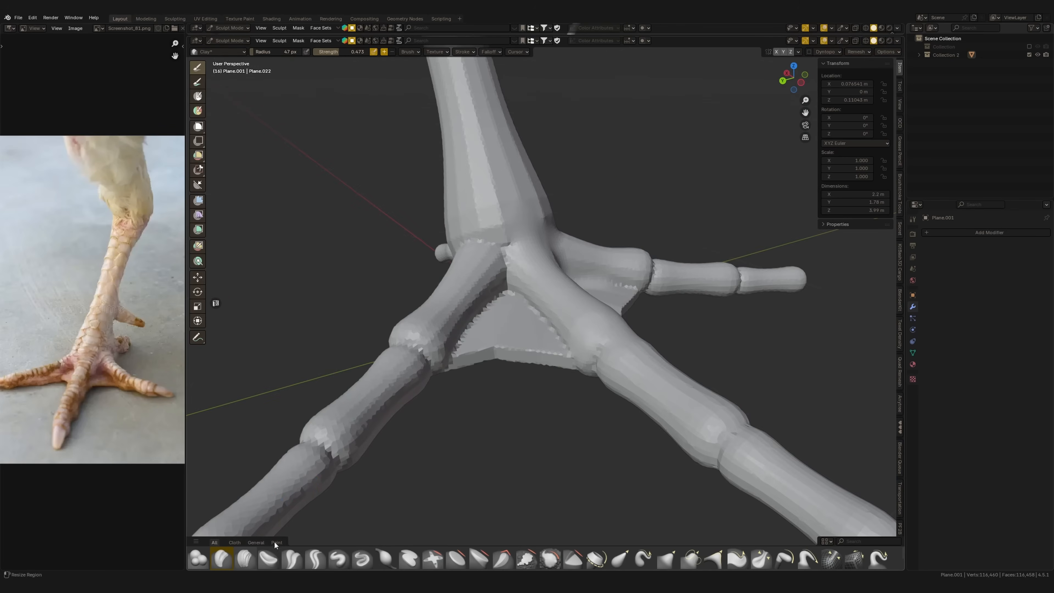
Build up the leg base, webbing and side toe joins from several angles with the Clay Strips brush
mouse_move(583, 348)
middle_mouse_down()
mouse_move(645, 401)
mouse_move(696, 300)
middle_mouse_up()
middle_click_drag(697, 348, 634, 395)
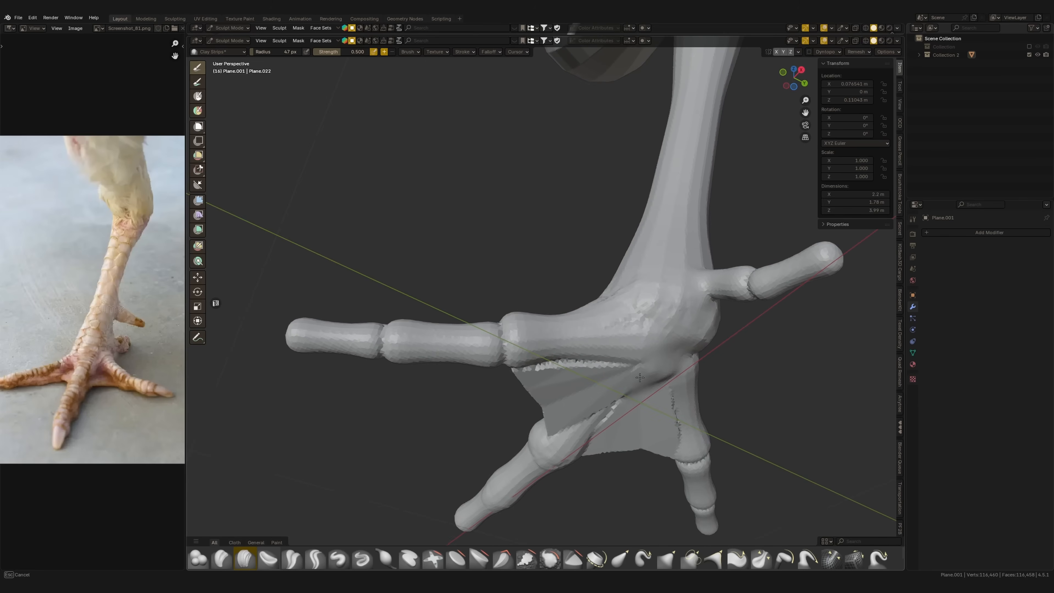
middle_click_drag(558, 361, 632, 387)
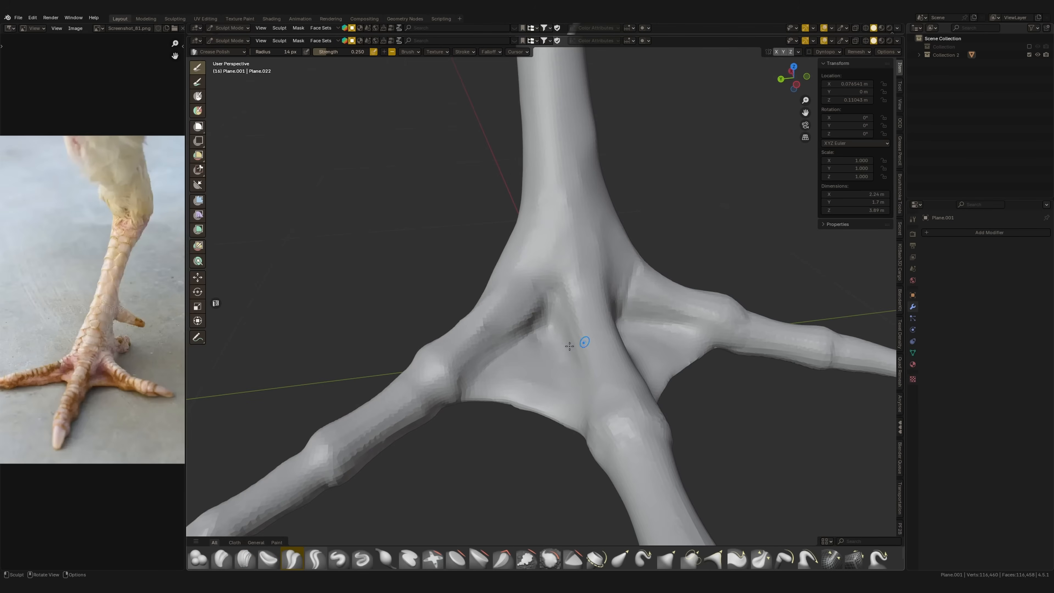
Define the crease between the front toes and webbing with the Crease Polish brush
scroll(535, 284, "down", 3)
mouse_move(535, 283)
middle_mouse_down()
mouse_move(630, 299)
mouse_move(597, 300)
mouse_move(624, 306)
mouse_move(565, 329)
middle_mouse_up()
key("c")
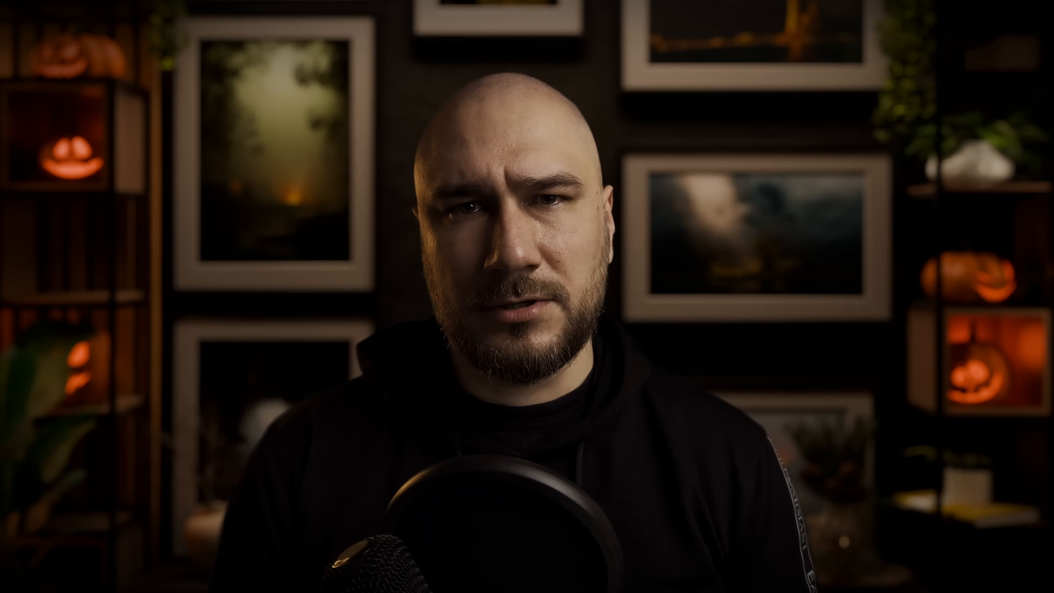
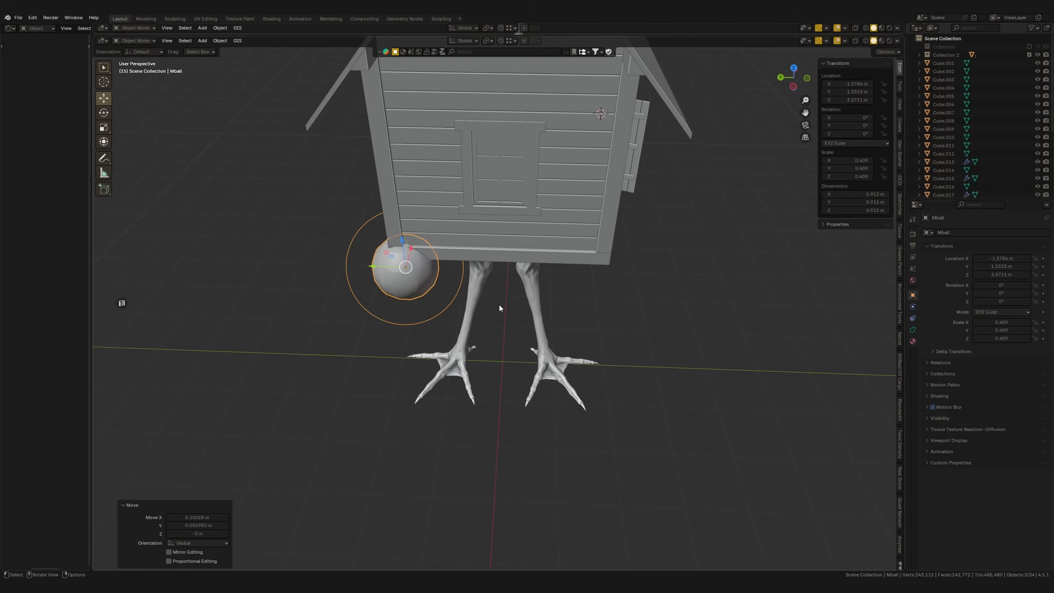
Duplicate the metaball repeatedly along Y beneath the house's side wall to start a ring around the base
key("shift+d")
key("y")
left_click(470, 272)
key("shift+d")
key("y")
left_click_drag(489, 268, 523, 262)
Continue duplicating metaballs around the front and remaining sides until they form a closed ring under the house
key("shift+d")
key("shift+d")
middle_click_drag(552, 272, 448, 278)
key("shift+d")
left_click_drag(453, 267, 496, 252)
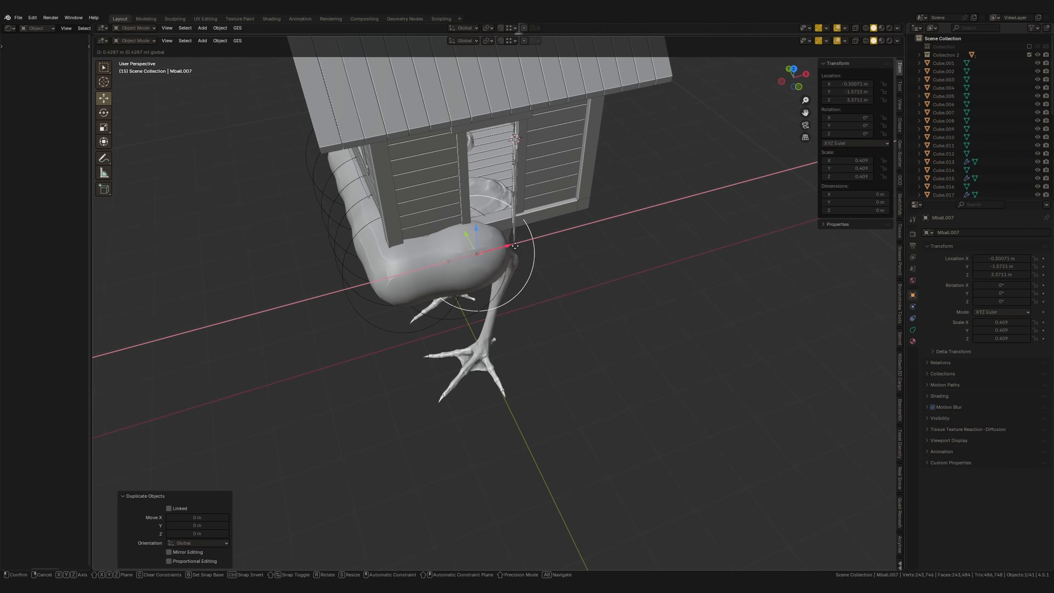
left_click(516, 255)
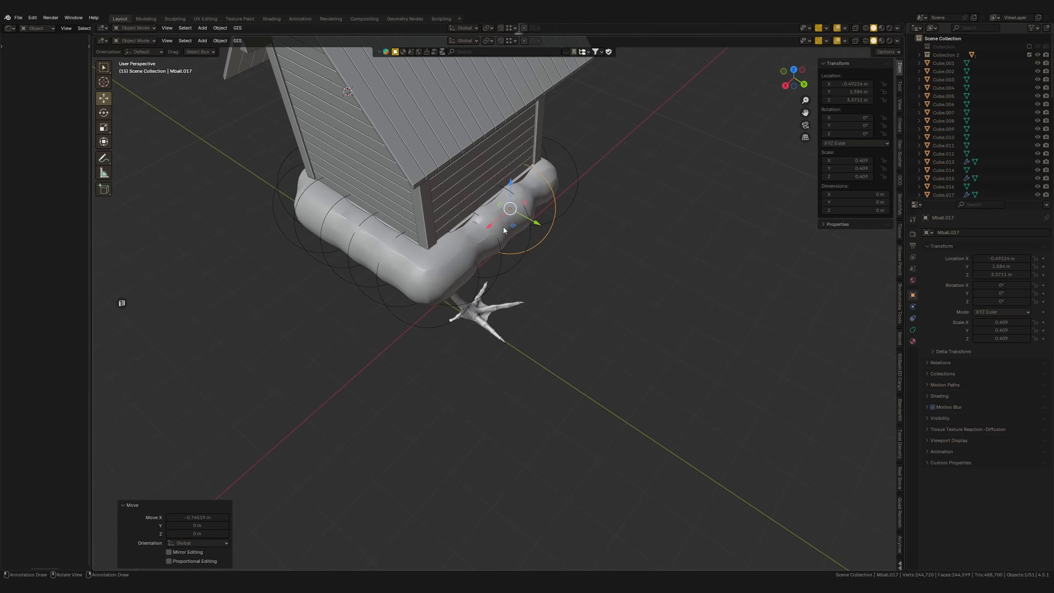
middle_click_drag(503, 227, 409, 223)
left_click(512, 256)
Convert the metaball ring to a mesh and apply its scale
right_click(507, 260)
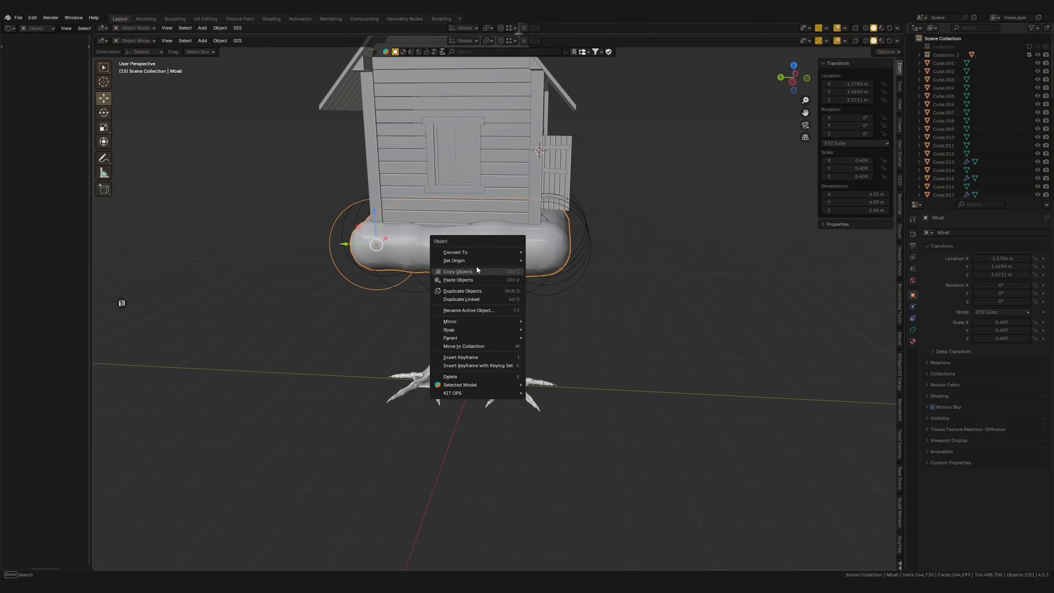
mouse_move(514, 251)
left_click(590, 251)
mouse_move(589, 251)
middle_mouse_down()
mouse_move(551, 254)
mouse_move(572, 265)
mouse_move(571, 304)
mouse_move(539, 284)
middle_mouse_up()
scroll(539, 284, "up", 2)
key("ctrl+a")
left_click(538, 284)
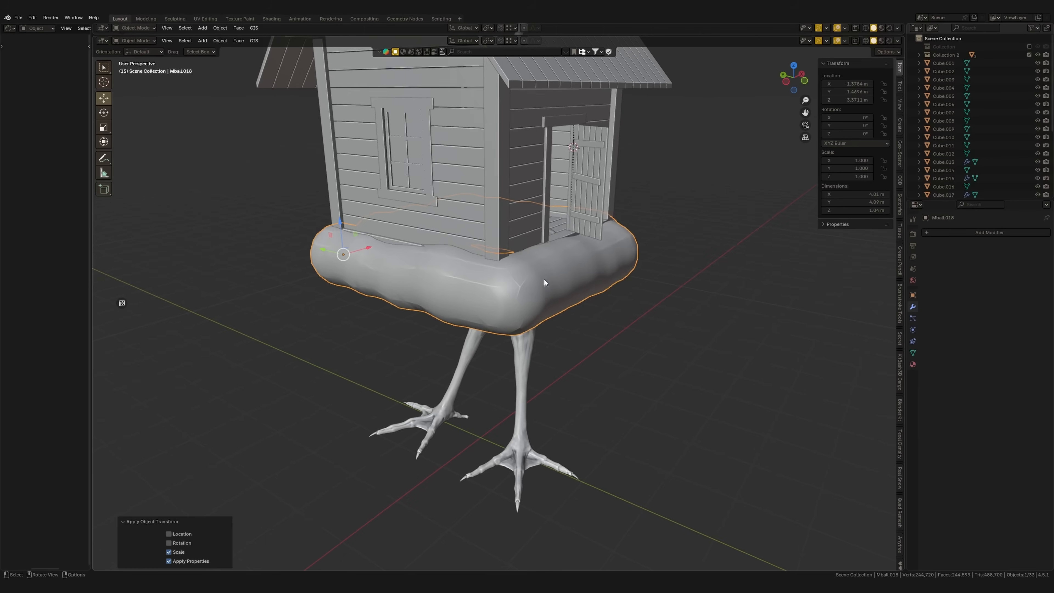
Remesh the base ring in Sculpt Mode with a 0.01 m voxel size and check its density in wireframe
key("ctrl+Tab")
left_click(560, 390)
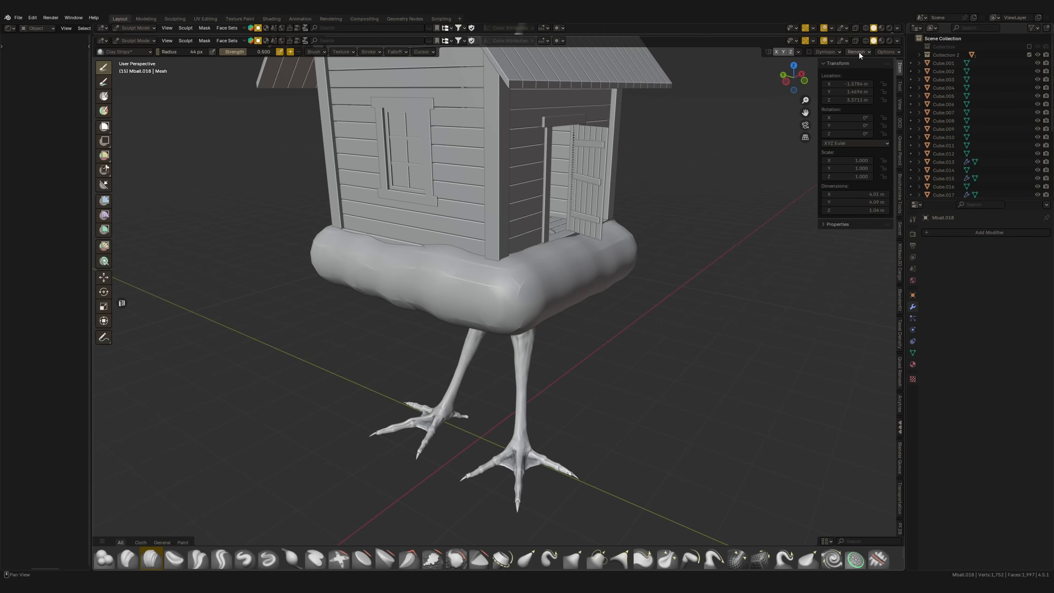
left_click(858, 53)
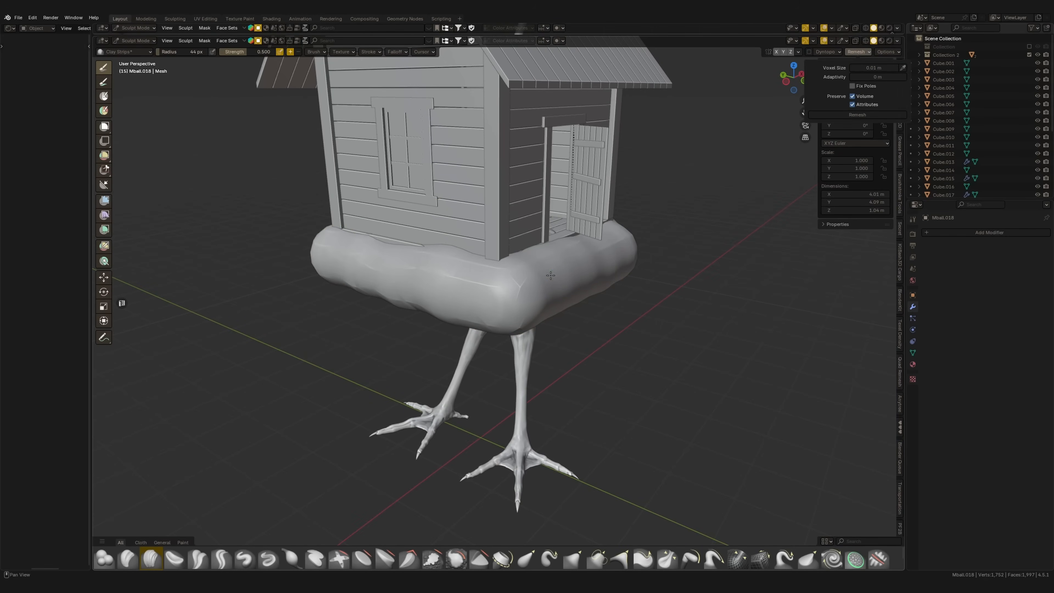
key("ctrl+r")
middle_click_drag(551, 277, 555, 284)
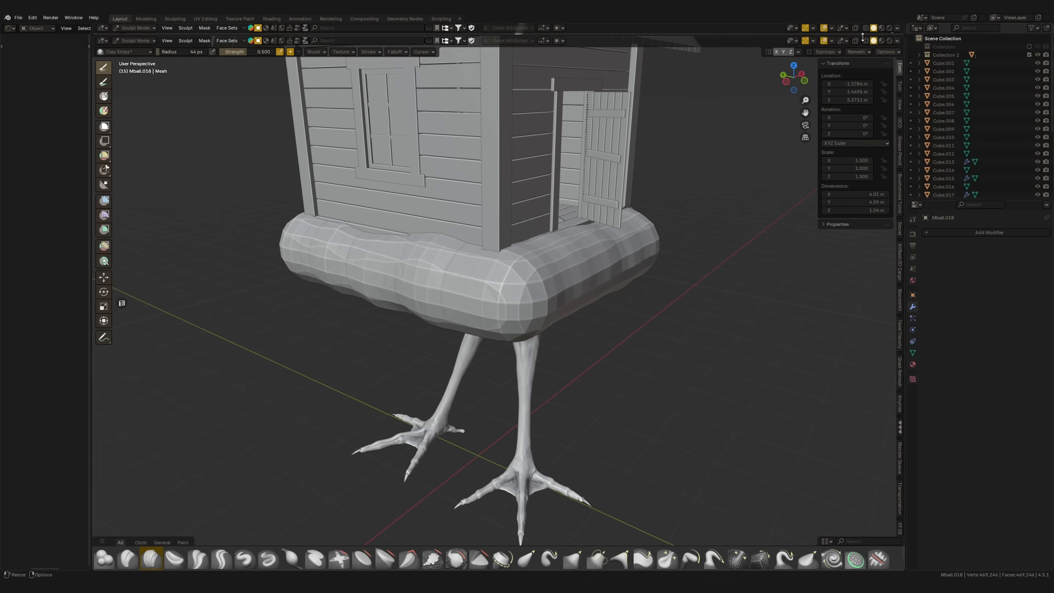
left_click(897, 40)
left_click(852, 281)
mouse_move(558, 291)
middle_mouse_down()
mouse_move(517, 298)
mouse_move(570, 256)
mouse_move(622, 249)
mouse_move(643, 208)
mouse_move(581, 249)
mouse_move(630, 289)
mouse_move(689, 310)
mouse_move(635, 267)
middle_mouse_up()
key("shift+z")
key("shift+z")
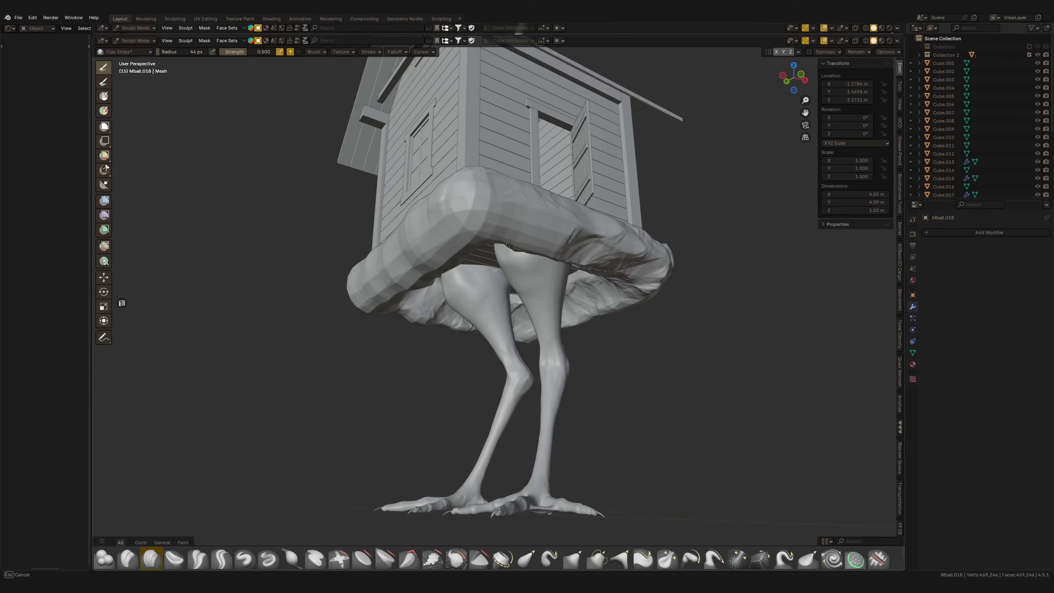
Sculpt the base ring into an uneven, rocky ground mass with the Clay Strips brush
middle_click_drag(509, 238, 459, 258)
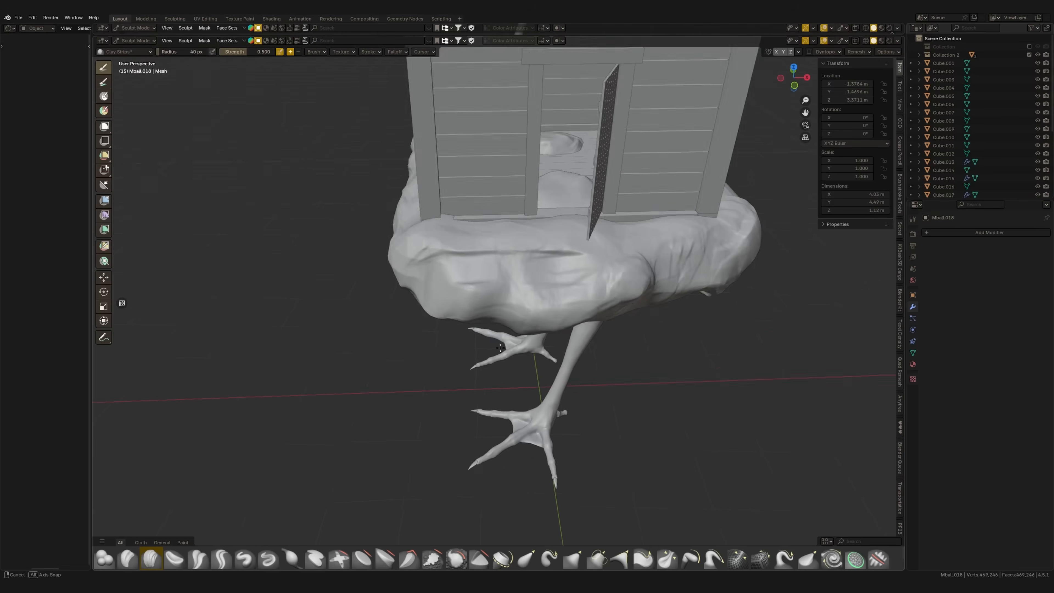
middle_click_drag(635, 301, 631, 307)
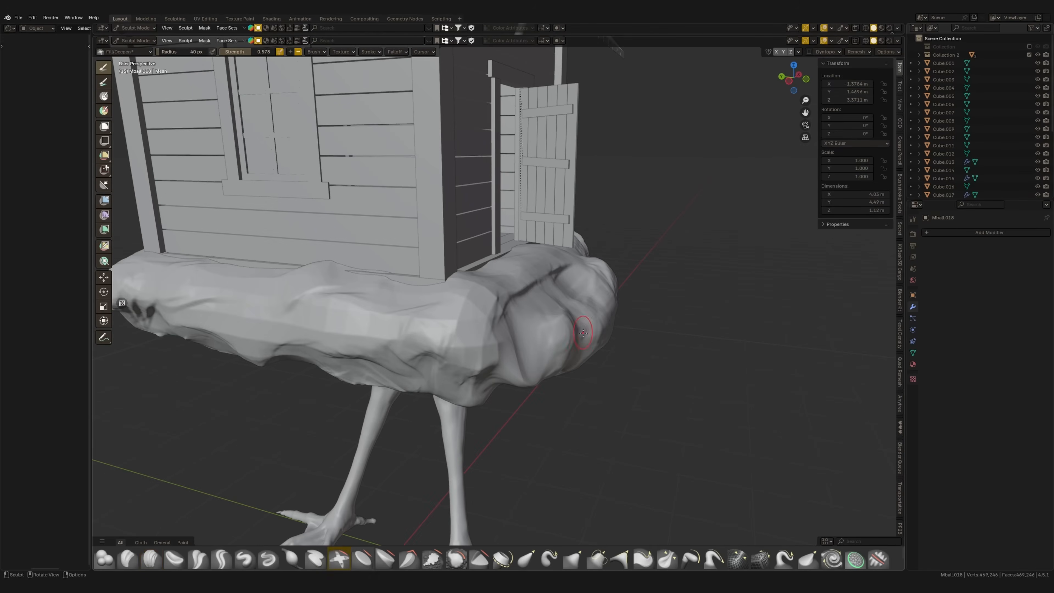
middle_click_drag(584, 333, 565, 343)
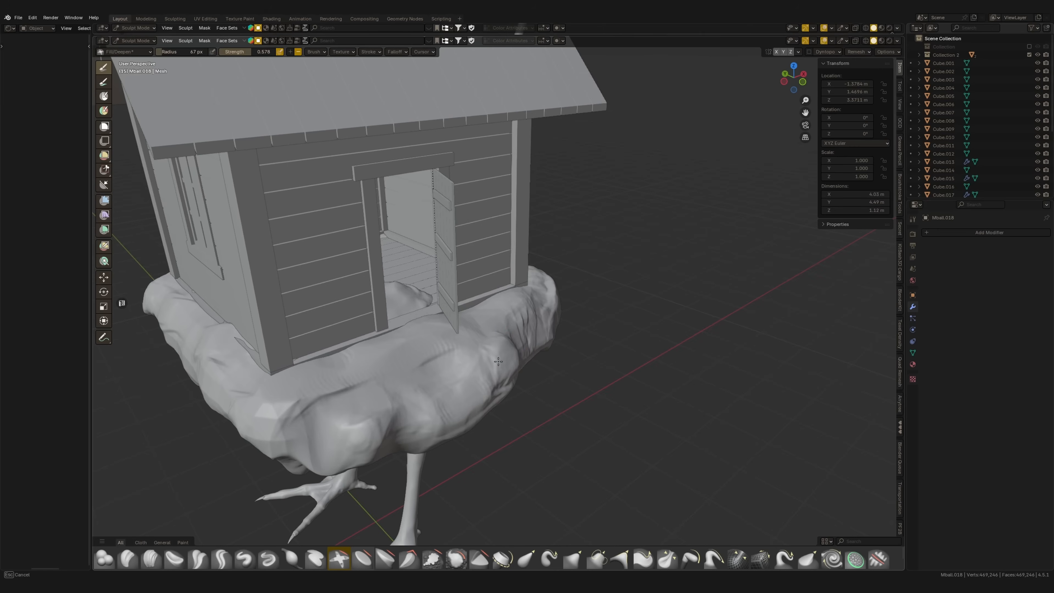
Carve and flatten planes into the rocky base below the doorway with the Fill/Deepen and Trim brushes
mouse_move(502, 358)
middle_mouse_down()
mouse_move(476, 353)
mouse_move(623, 52)
middle_mouse_up()
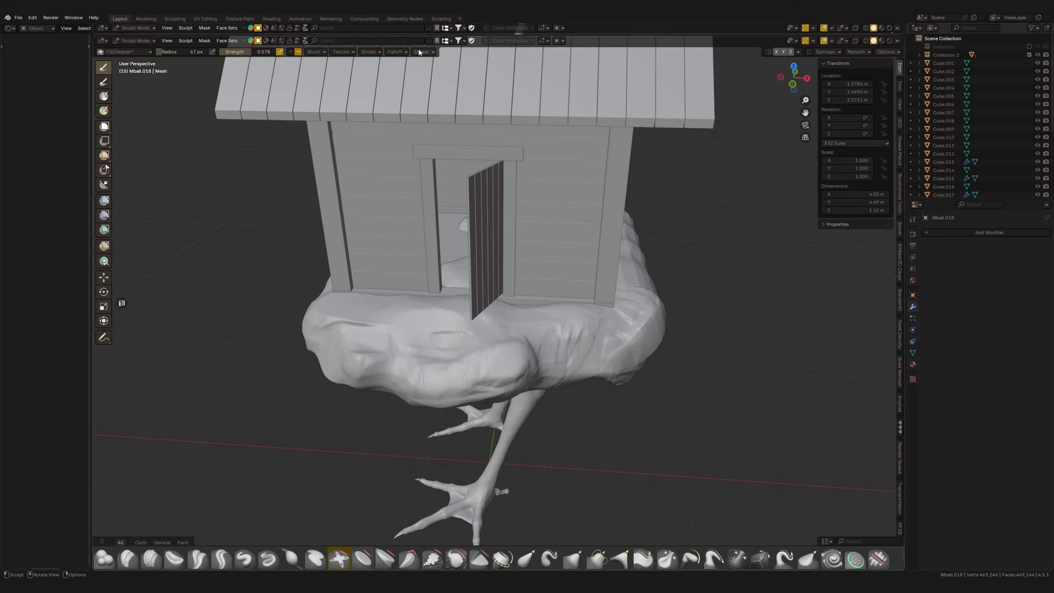
left_click(396, 52)
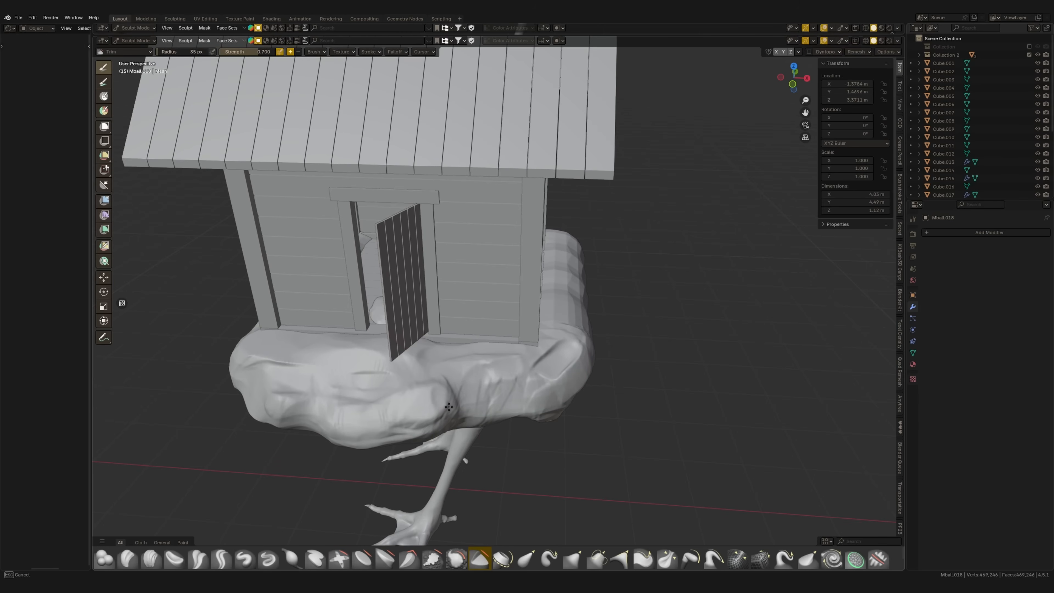
middle_click_drag(430, 429, 414, 393)
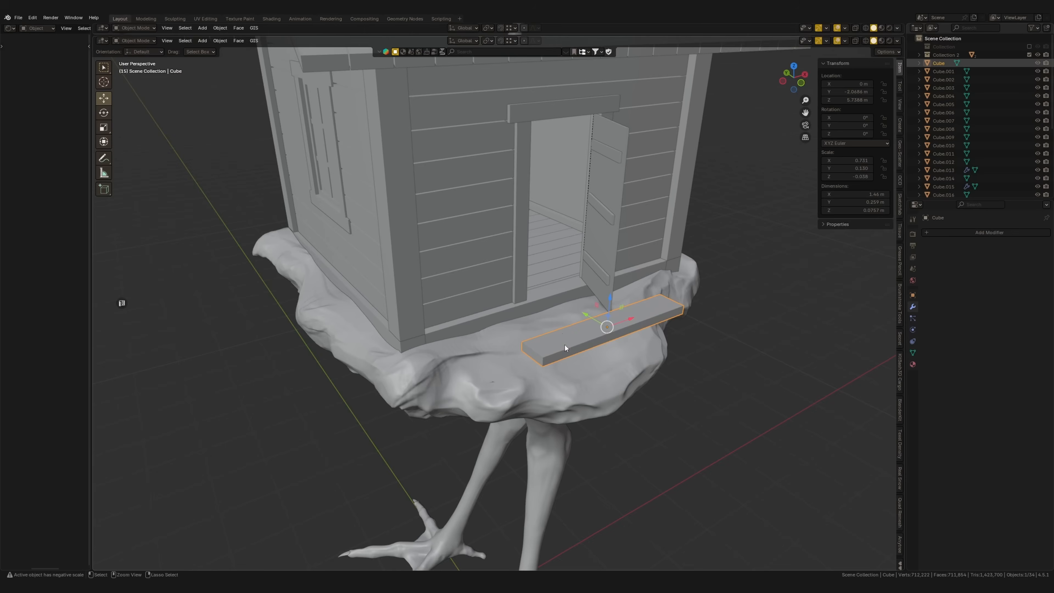
Set the doorstep plank's height to 0.1 m, move it along Y against the doorway and shorten it along X
middle_click_drag(567, 348, 568, 326, "ctrl")
left_click_drag(599, 318, 573, 300)
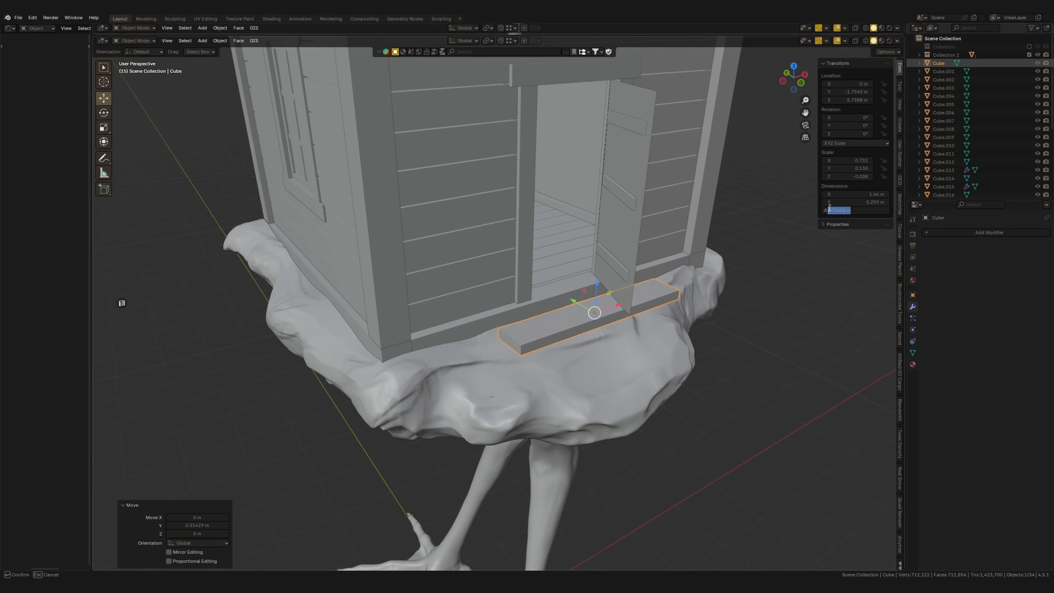
type(".1")
key("Return")
key("g")
key("y")
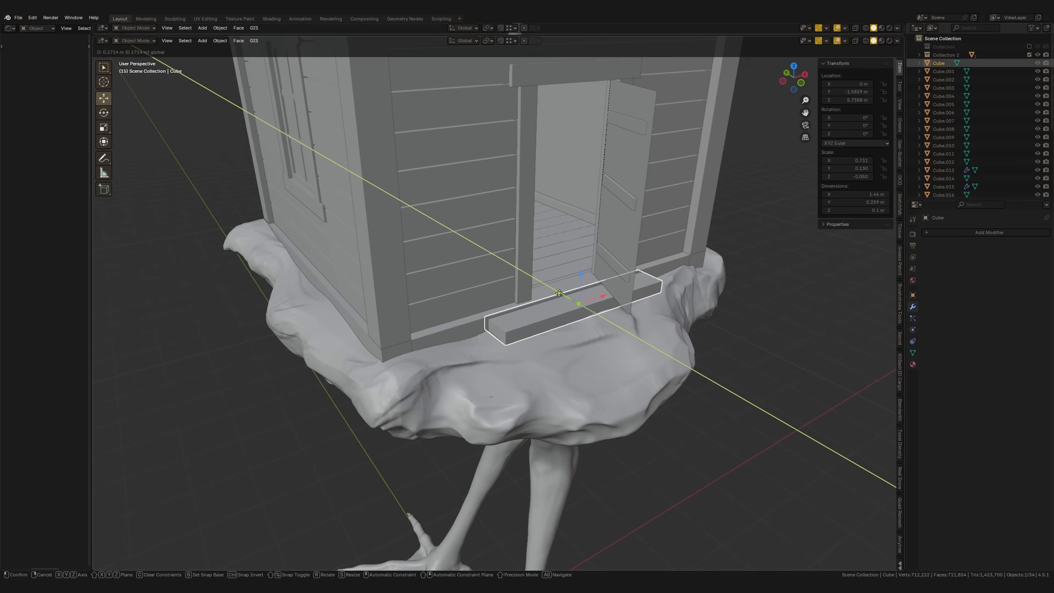
left_click_drag(569, 302, 570, 303)
middle_click_drag(597, 307, 706, 287)
key("s")
key("x")
left_click(706, 308)
Duplicate the doorstep plank forward along Y, turn the copy slightly about Z and lower it as a second step
key("shift+d")
key("y")
left_click(759, 299)
key("r")
key("z")
left_click(759, 303)
middle_click_drag(636, 347, 650, 304)
key("g")
key("z")
left_click(652, 318)
middle_click_drag(721, 282, 653, 295)
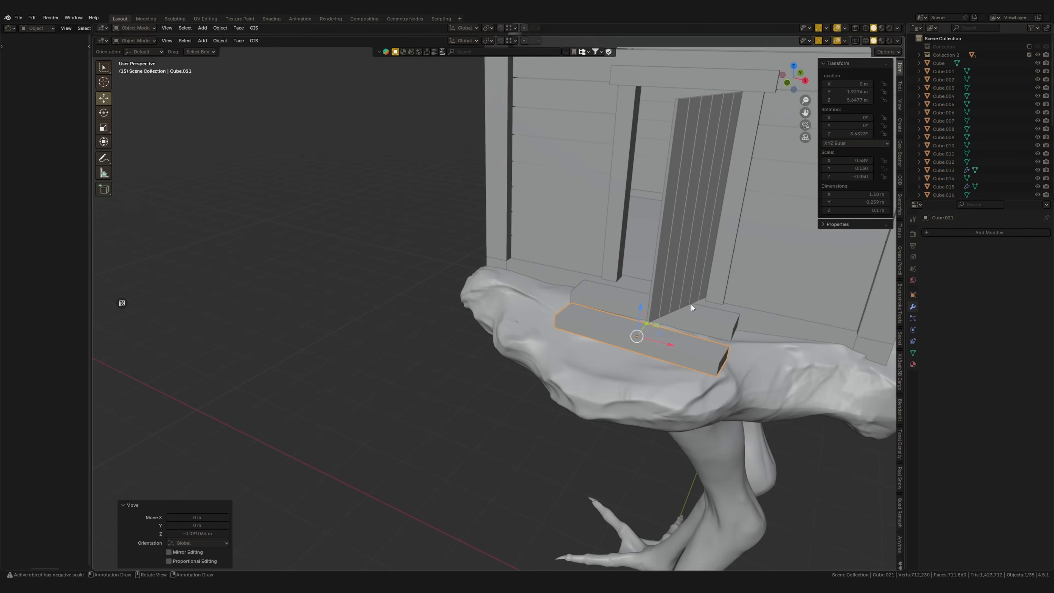
Switch the transform orientation to Local, tilt the second plank about its X, Y and Z axes and adjust its height
key("r")
key("Escape")
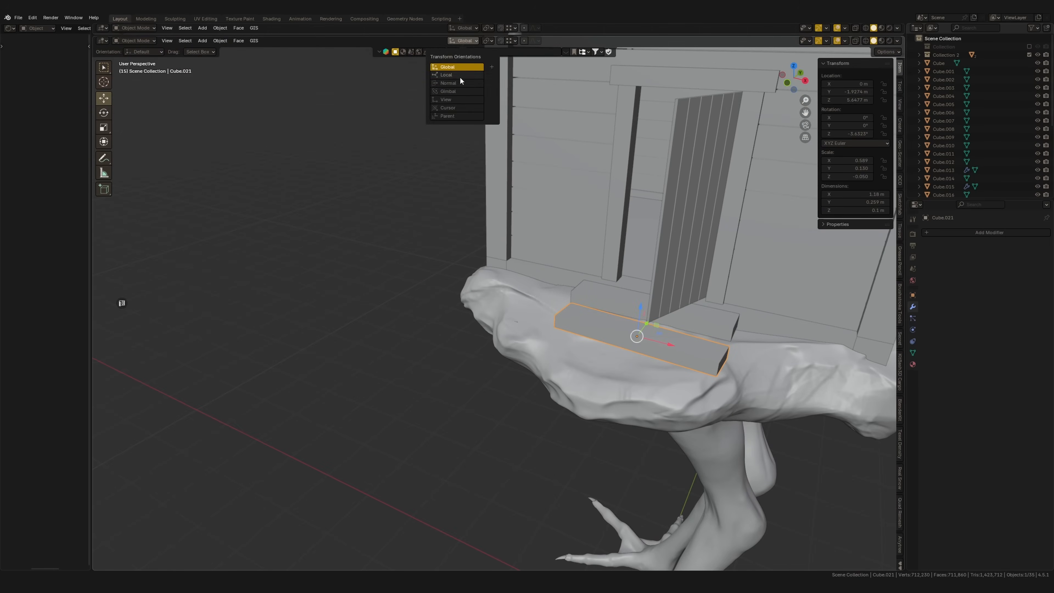
key("x")
left_click(770, 297)
middle_click_drag(701, 293, 595, 258)
key("r")
key("z")
left_click(747, 314)
key("r")
key("y")
left_click(722, 314)
key("g")
key("z")
left_click(631, 360)
Duplicate the second plank in top view, place it farther from the door, rotate it about Z and shorten it along X
key("KP_7")
key("shift+d")
right_click(658, 266)
left_click_drag(588, 256, 584, 285)
scroll(592, 302, "up", 3)
key("r")
key("z")
left_click(725, 324)
middle_click_drag(731, 335, 766, 310)
key("s")
key("x")
left_click(734, 314)
Tilt the third plank about its local Y axis and lower it onto the rocky base
key("r")
key("y")
left_click(610, 359)
key("g")
key("z")
left_click_drag(608, 363, 622, 340)
middle_click_drag(618, 341, 651, 349)
left_click_drag(576, 329, 568, 324)
mouse_move(569, 324)
middle_mouse_down()
mouse_move(535, 313)
mouse_move(577, 323)
middle_mouse_up()
Duplicate the third plank in top view, place it as the outermost step and rotate it about Z
key("KP_7")
key("shift+d")
right_click(626, 301)
left_click_drag(575, 304, 560, 343)
middle_click_drag(649, 341, 668, 328)
key("r")
key("z")
left_click(653, 342)
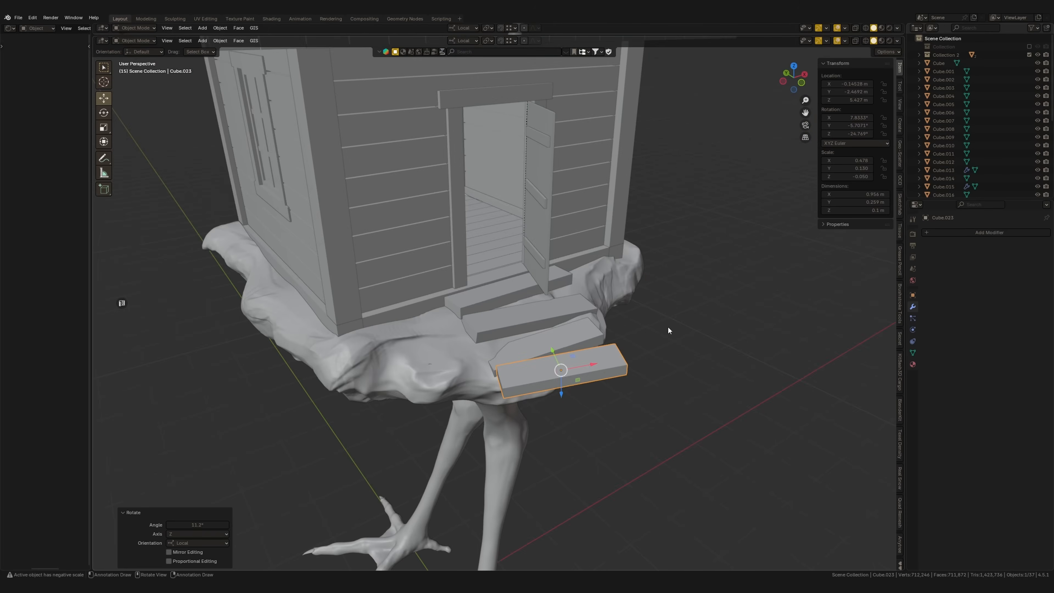
Tilt the outermost plank 25° about its local X axis, then fine-tune its position and Z rotation
key("r")
key("y")
key("x")
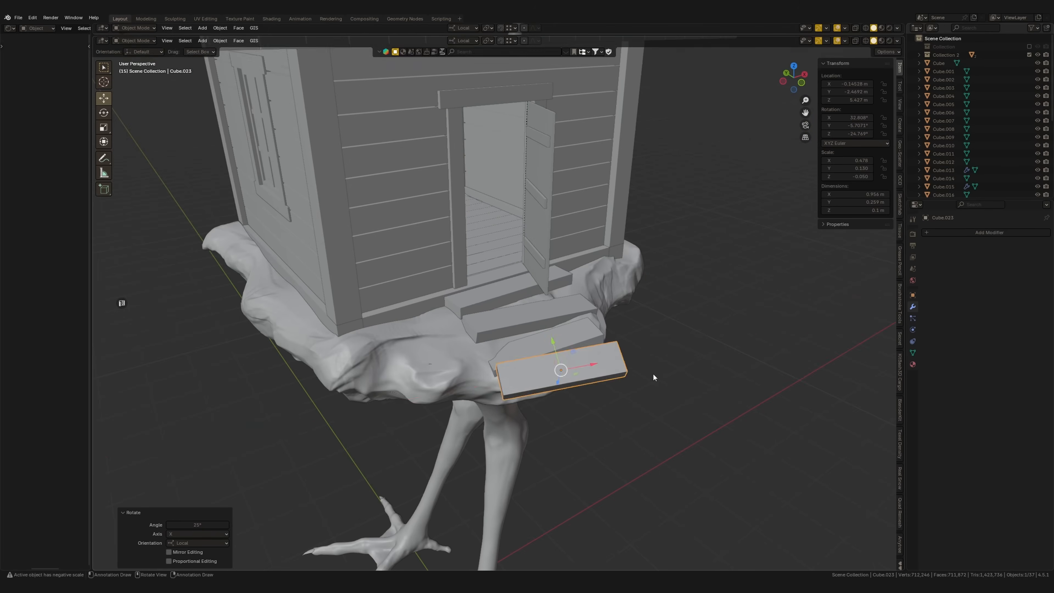
left_click(669, 376)
middle_click_drag(669, 375, 722, 359)
left_click_drag(554, 380, 527, 366)
middle_click_drag(639, 370, 679, 346)
key("r")
key("z")
left_click(675, 361)
Examine the crooked steps and the proportions of the whole house on its legs
scroll(642, 389, "down", 2)
left_click(640, 390)
scroll(635, 384, "up", 2)
mouse_move(606, 375)
middle_mouse_down()
mouse_move(670, 360)
mouse_move(590, 371)
mouse_move(618, 308)
mouse_move(594, 317)
mouse_move(623, 323)
mouse_move(572, 386)
mouse_move(573, 335)
mouse_move(560, 303)
mouse_move(612, 265)
mouse_move(604, 300)
mouse_move(619, 333)
mouse_move(609, 316)
mouse_move(644, 343)
mouse_move(602, 370)
middle_mouse_up()
scroll(669, 360, "down", 5)
scroll(572, 386, "up", 3)
scroll(619, 333, "down", 4)
mouse_move(602, 370)
middle_mouse_down("ctrl")
mouse_move(594, 387)
mouse_move(602, 349)
middle_mouse_up("ctrl")
middle_click_drag(602, 349, 642, 315)
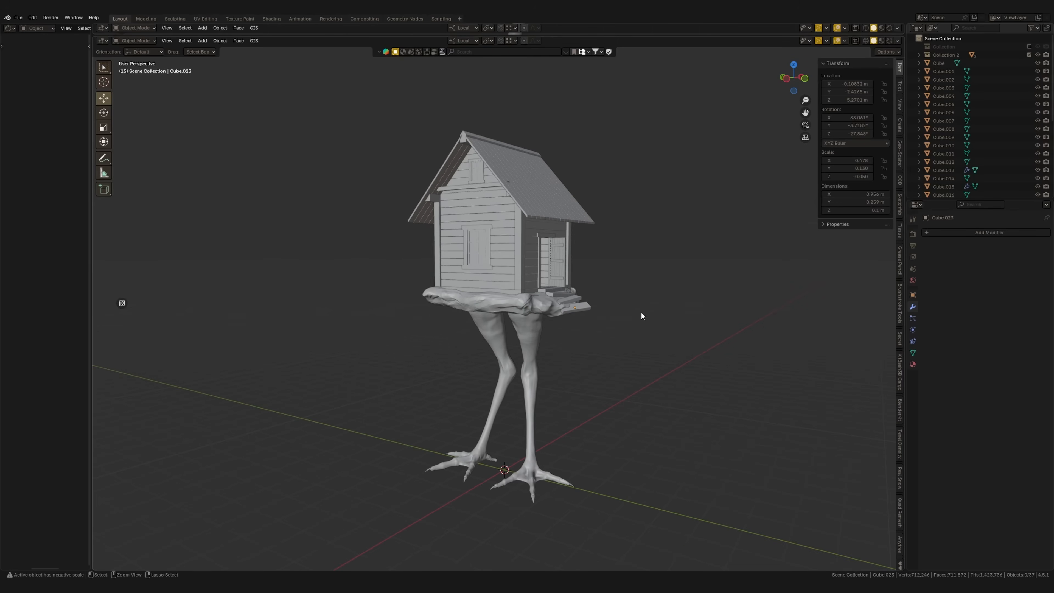
Bend the top of the front corner post outward toward the eave in left view, using Sharp proportional editing
left_click(557, 204)
middle_click_drag(534, 274, 603, 244)
scroll(574, 249, "up", 1)
left_click(581, 224)
scroll(609, 247, "up", 2)
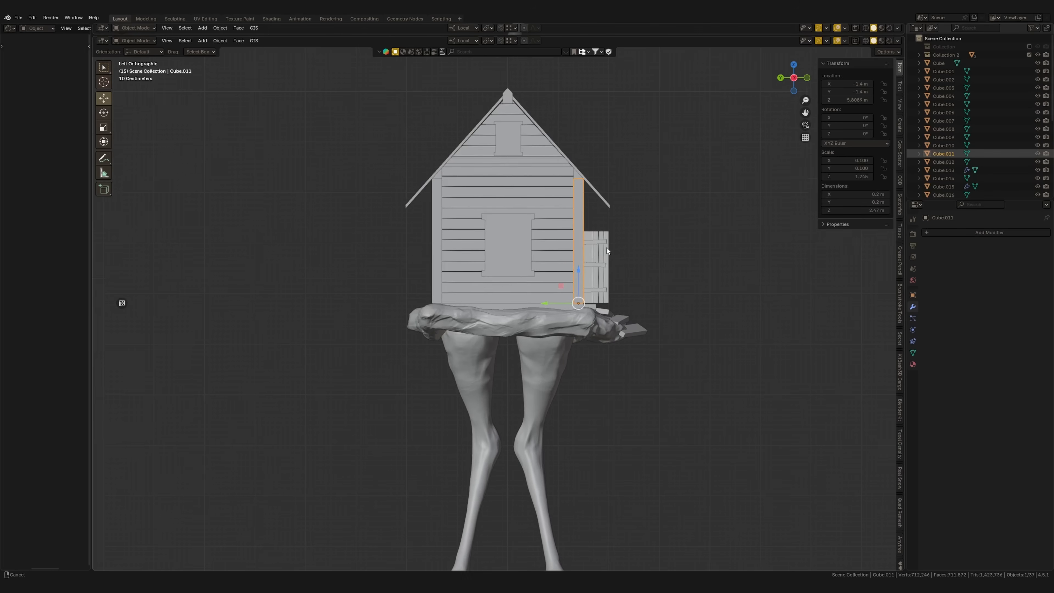
key("Tab")
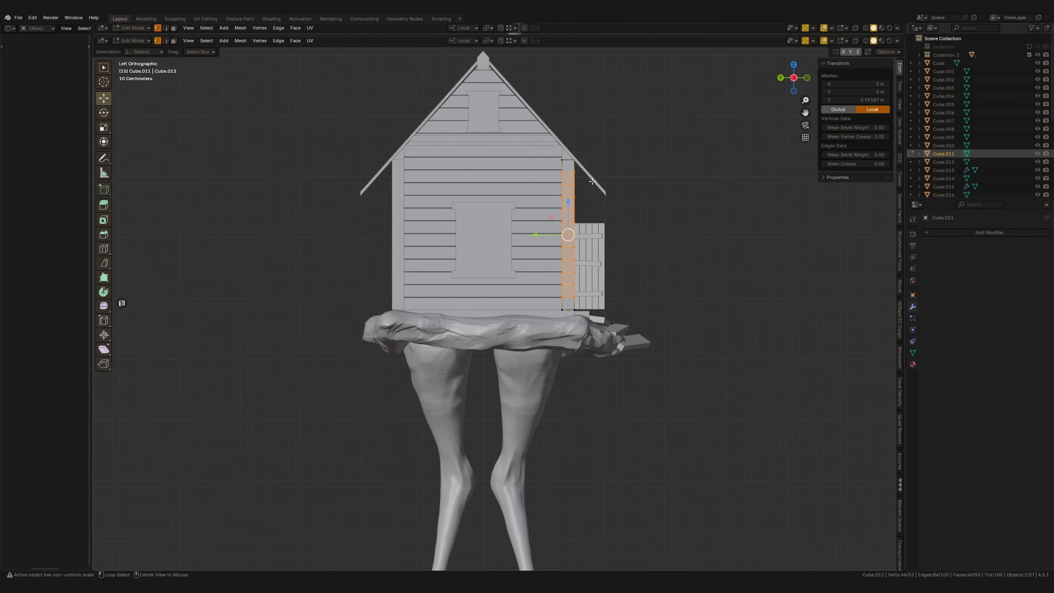
key("alt+z")
left_click_drag(542, 162, 542, 162)
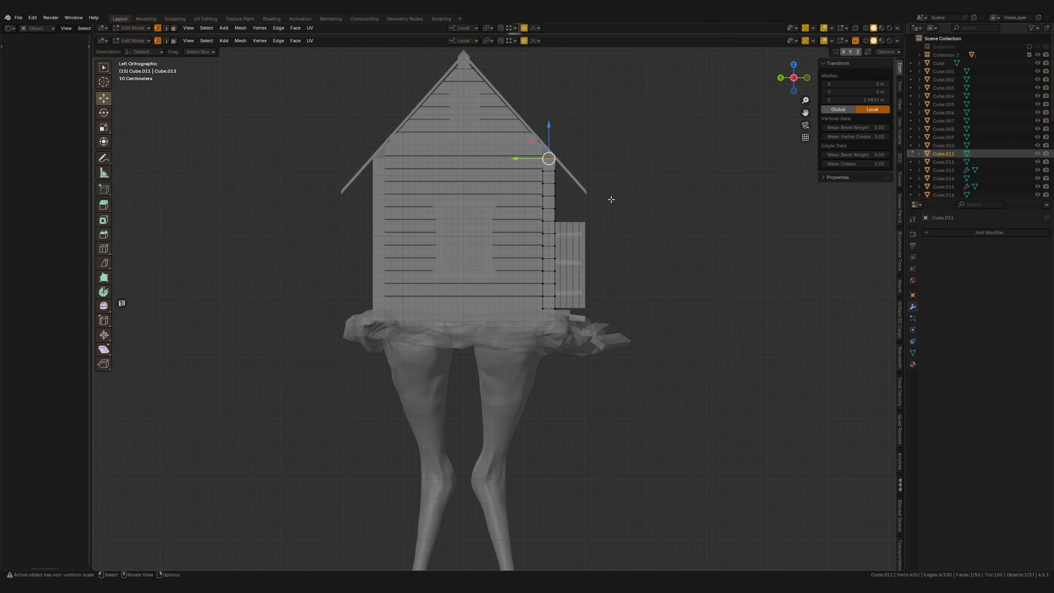
key("g")
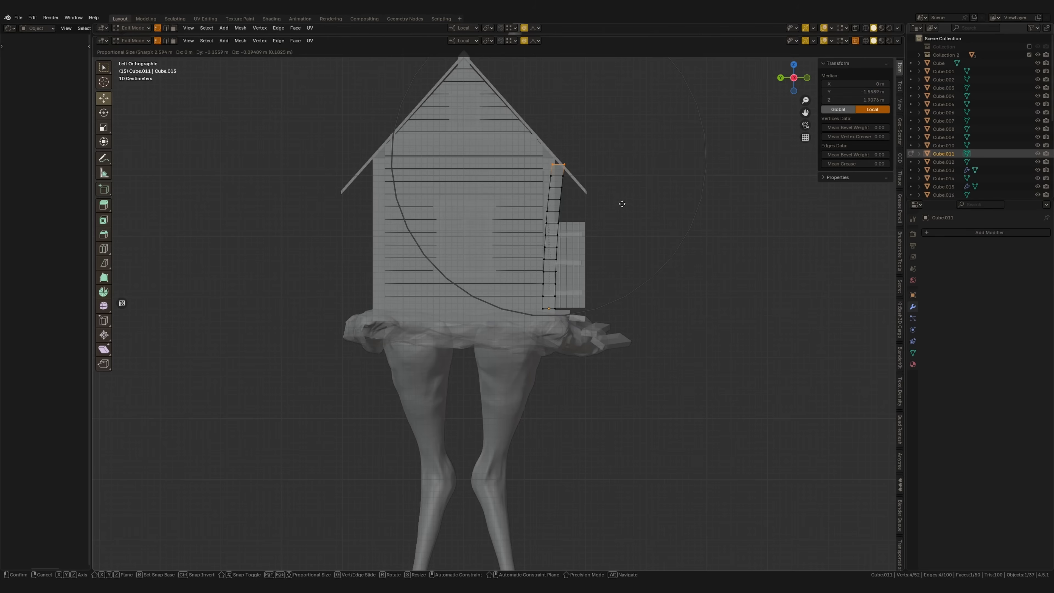
left_click(636, 197)
key("r")
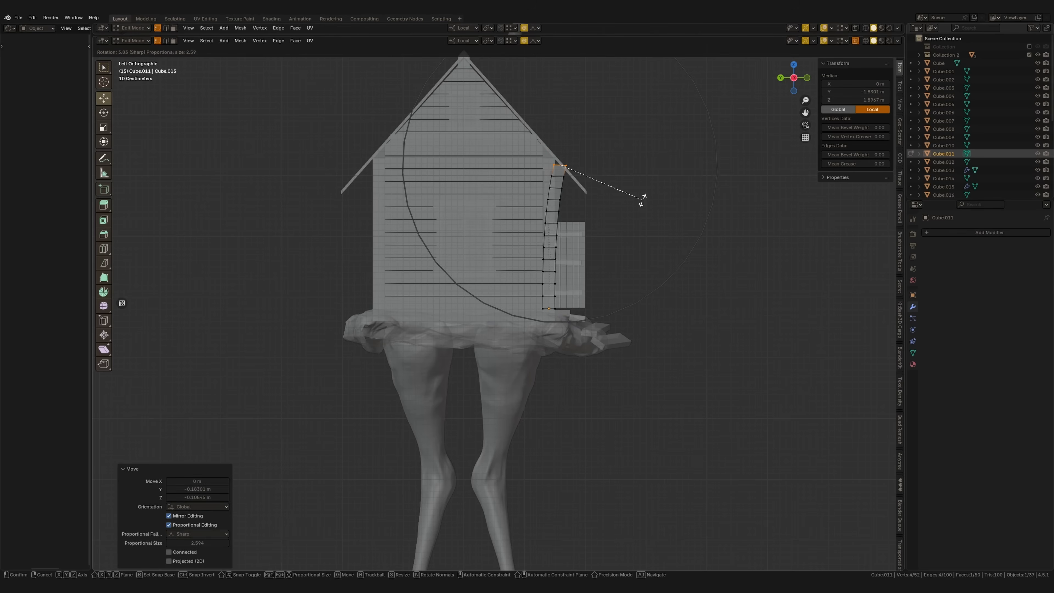
left_click(642, 202)
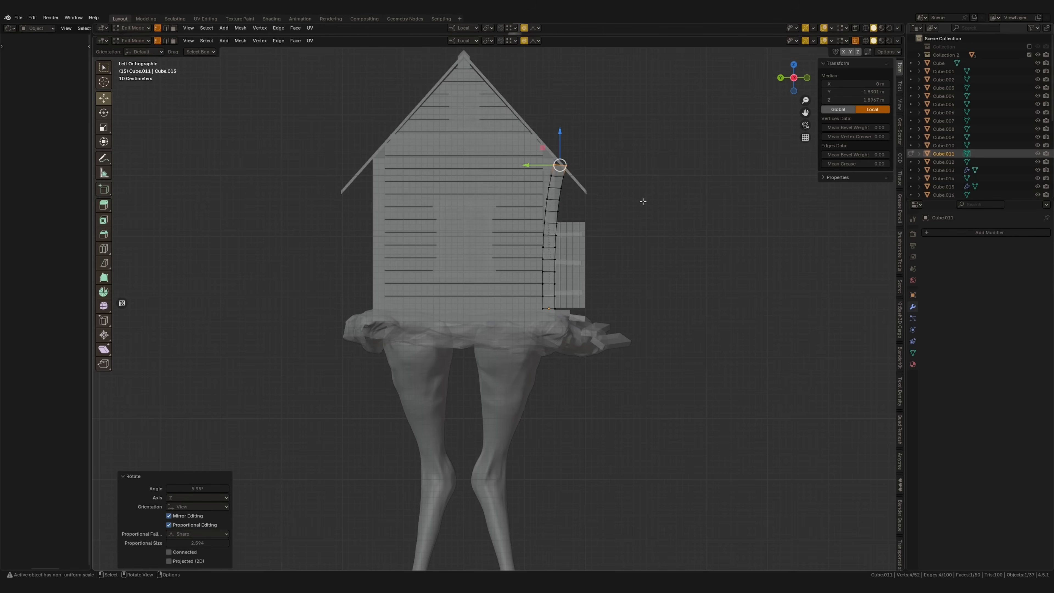
key("g")
left_click(644, 203)
key("Tab")
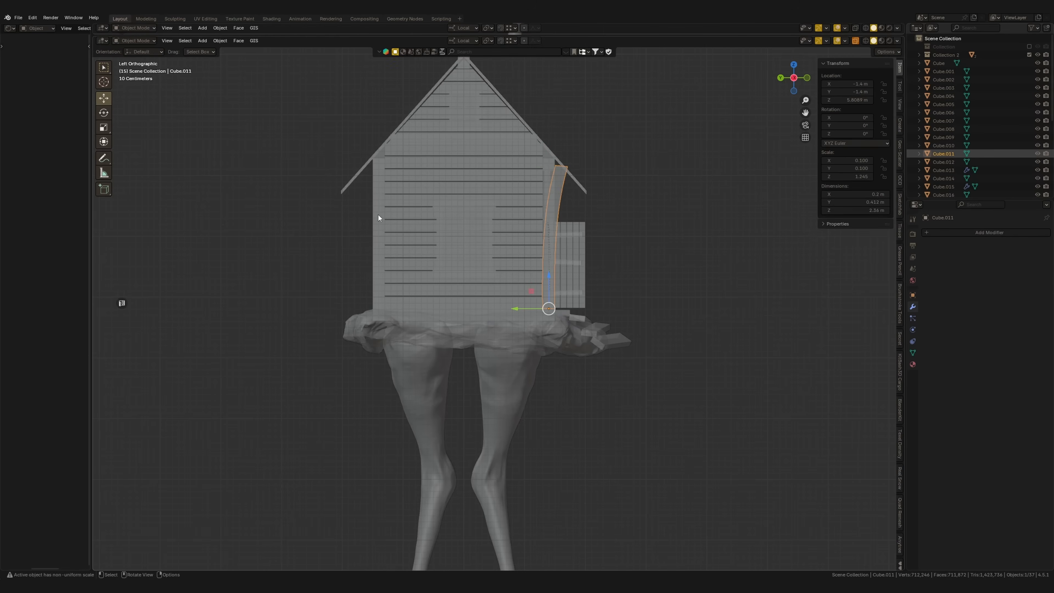
Bend the top of the back corner post outward beneath the eave with the same Sharp proportional editing
left_click(380, 214)
key("Tab")
left_click_drag(358, 146, 376, 158)
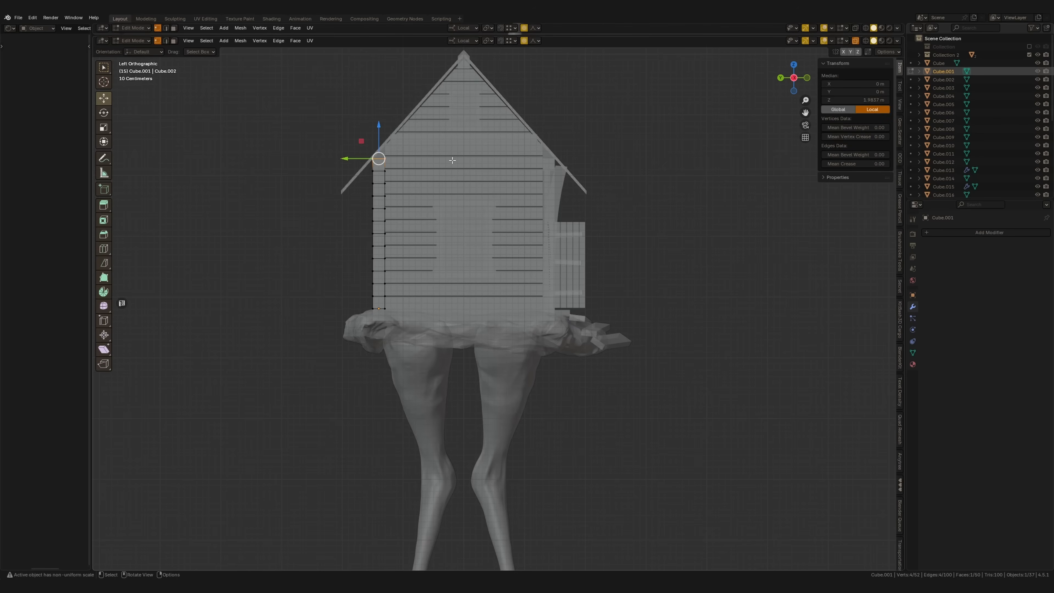
key("g")
left_click(441, 161)
key("r")
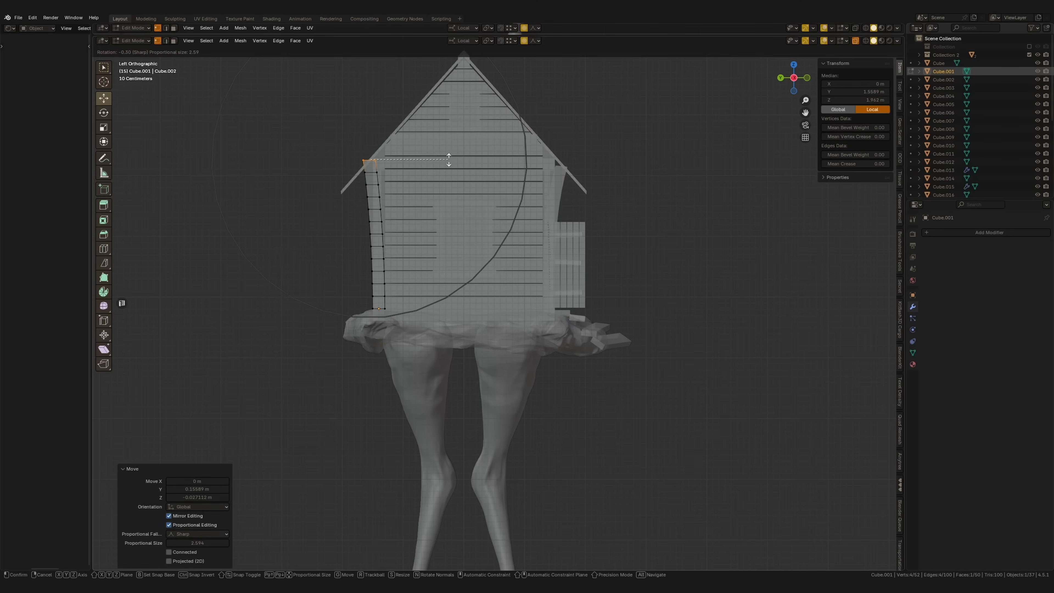
left_click(448, 154)
key("r")
key("Escape")
key("g")
left_click(437, 154)
key("g")
left_click(437, 154)
key("g")
left_click(433, 150)
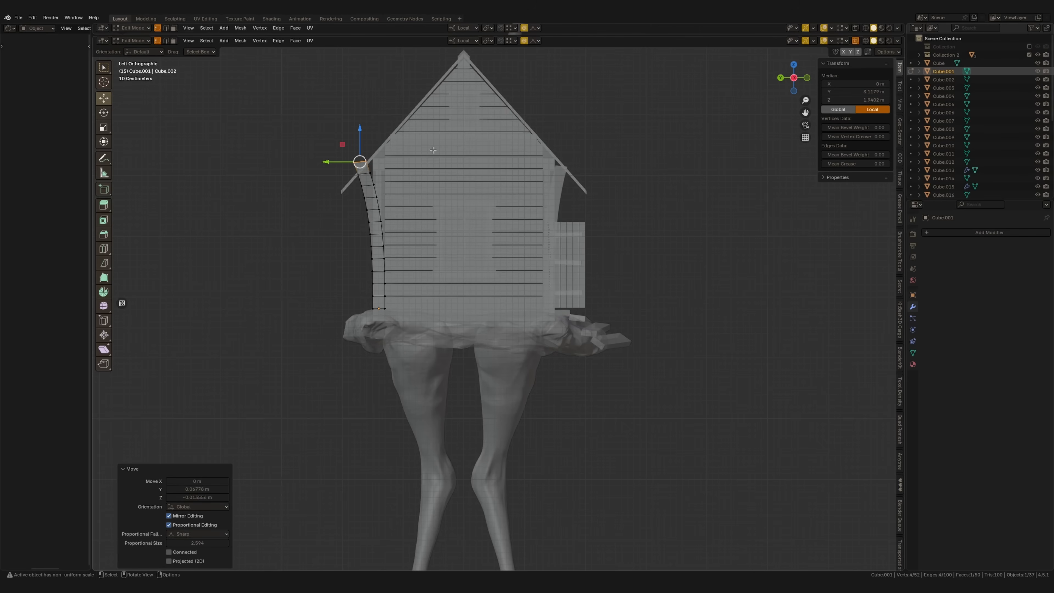
key("Tab")
Open the next post on the door side in Edit Mode and start box-selecting its vertices
left_click(560, 176)
key("Tab")
key("b")
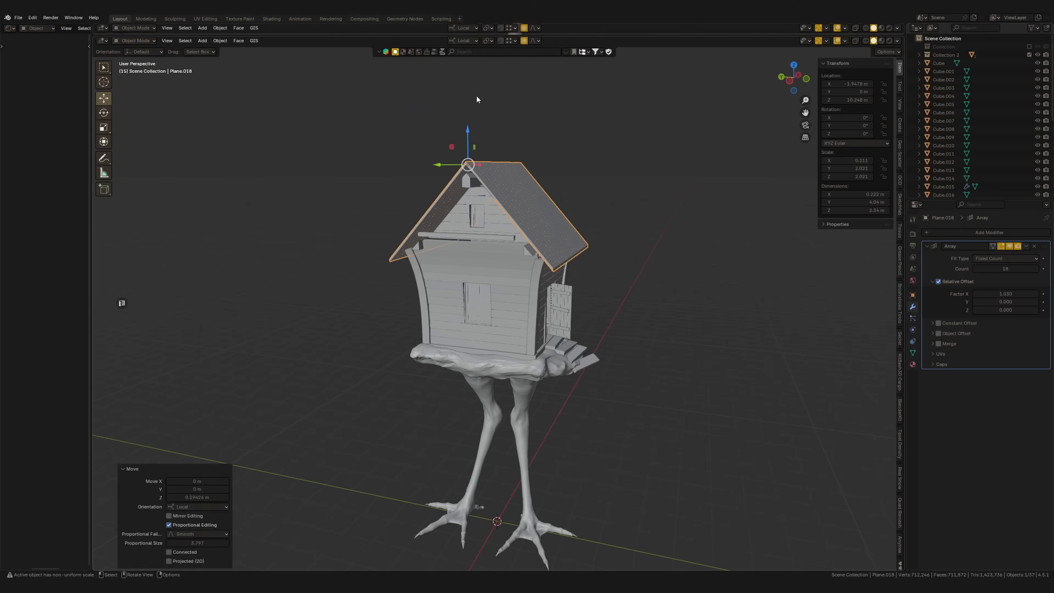
Set the transform orientation to Global for the selected roof planks
left_click(470, 40)
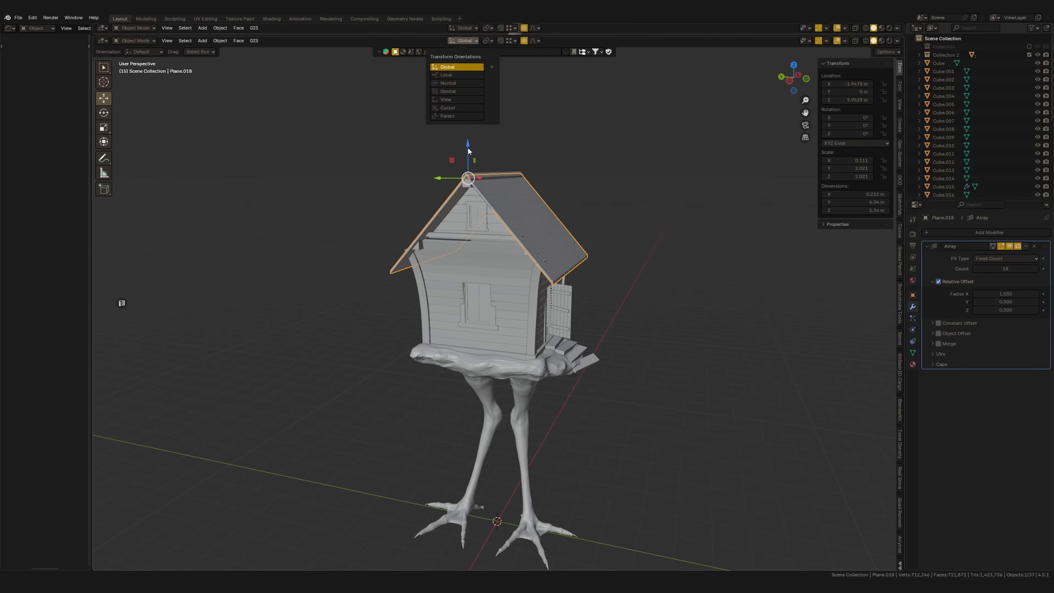
mouse_move(468, 159)
left_mouse_down()
mouse_move(467, 132)
mouse_move(468, 152)
left_mouse_up()
scroll(475, 231, "up", 5)
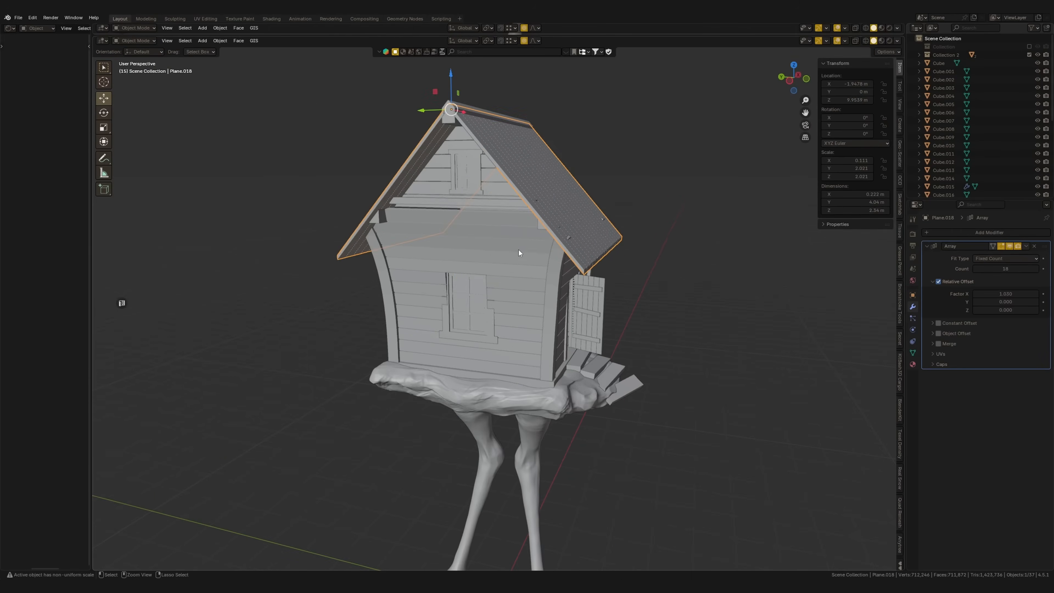
Try to rotate the roof with Sharp proportional editing from a perspective view of the hut
left_click(552, 278)
left_click_drag(527, 330, 526, 326)
scroll(485, 257, "down", 1)
key("ctrl+z")
mouse_move(536, 250)
middle_mouse_down()
mouse_move(492, 248)
mouse_move(539, 189)
mouse_move(528, 169)
mouse_move(484, 191)
mouse_move(528, 261)
mouse_move(562, 245)
mouse_move(577, 263)
middle_mouse_up()
left_click(563, 245)
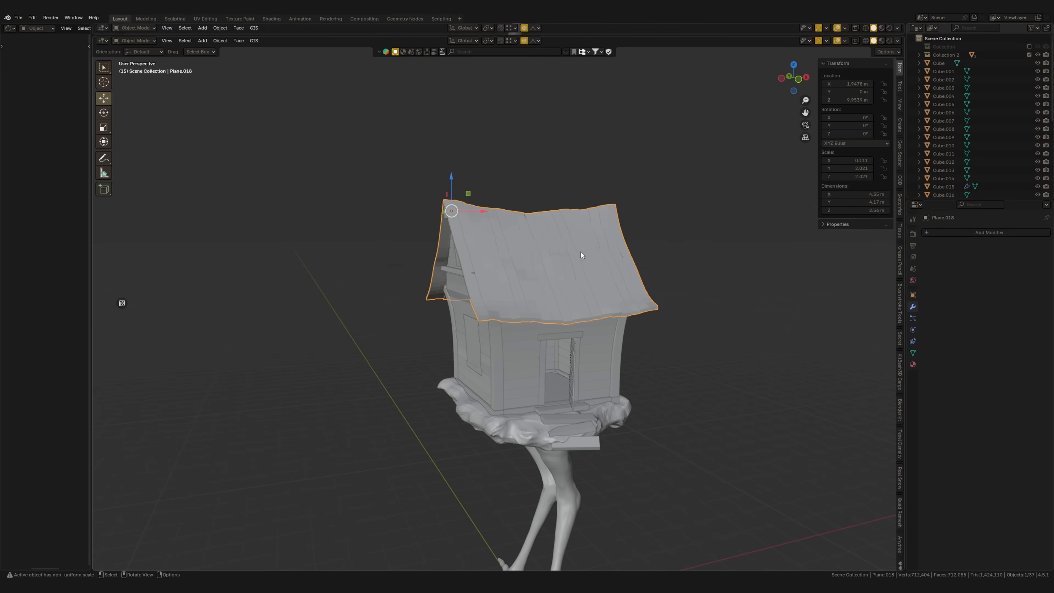
key("r")
scroll(591, 259, "down", 4)
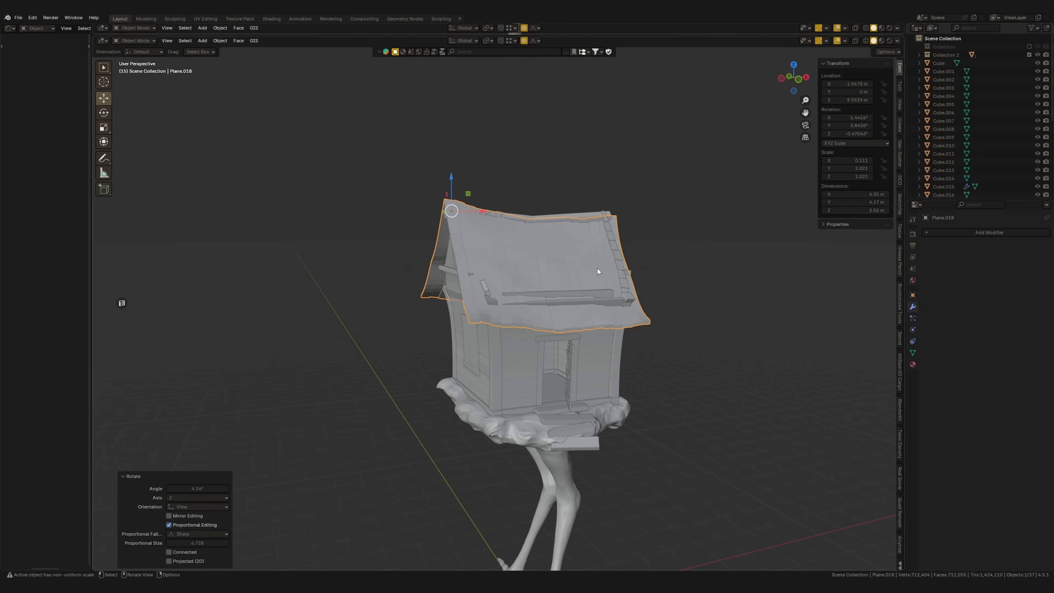
left_click_drag(464, 190, 464, 187)
key("KP_1")
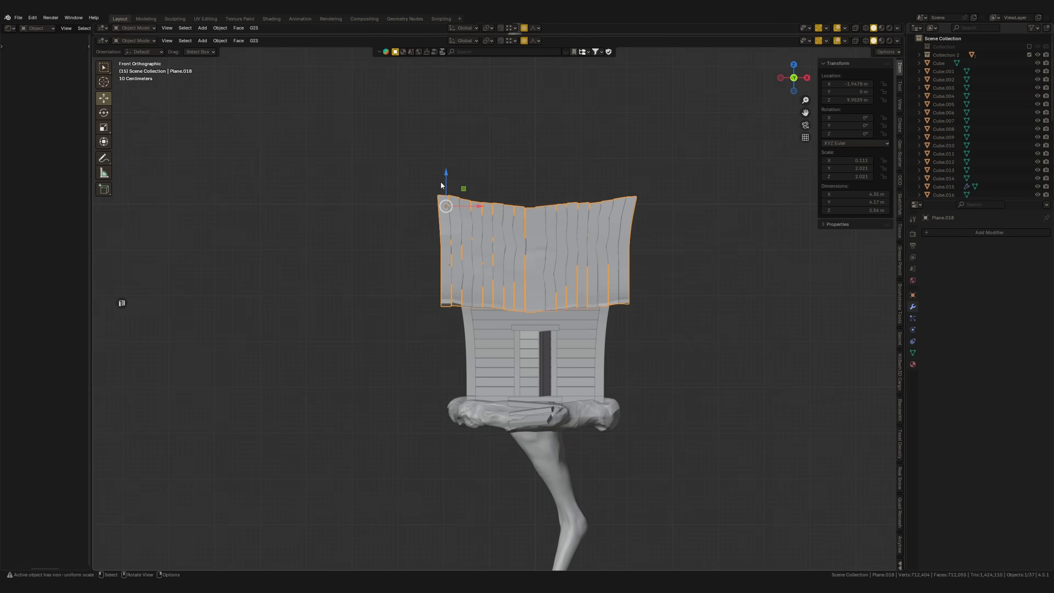
key("ctrl+z")
Rotate the roof slightly in front view with Sharp proportional editing so the hut starts to look crooked
key("r")
left_click(634, 255)
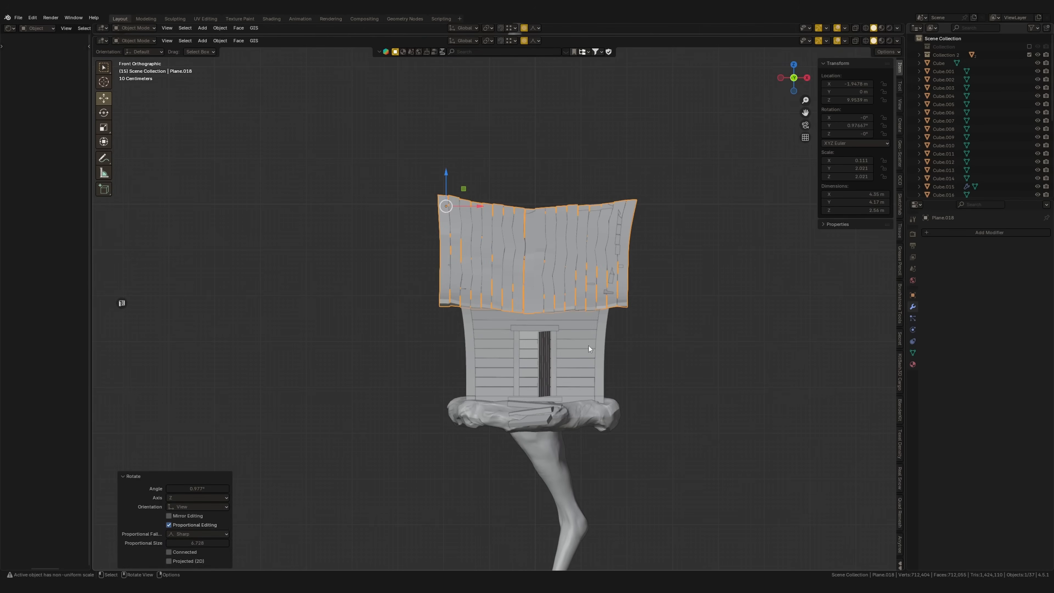
left_click(488, 350)
middle_click_drag(493, 404, 472, 409)
left_click(475, 396)
left_click_drag(415, 380, 414, 393)
key("ctrl+z")
middle_click_drag(535, 299, 492, 318)
key("KP_1")
key("r")
left_click(590, 361)
middle_click_drag(589, 365, 597, 311)
Rotate and shift the roof further in back and front views with proportional editing to skew the hut
key("ctrl+KP_1")
left_click(513, 283)
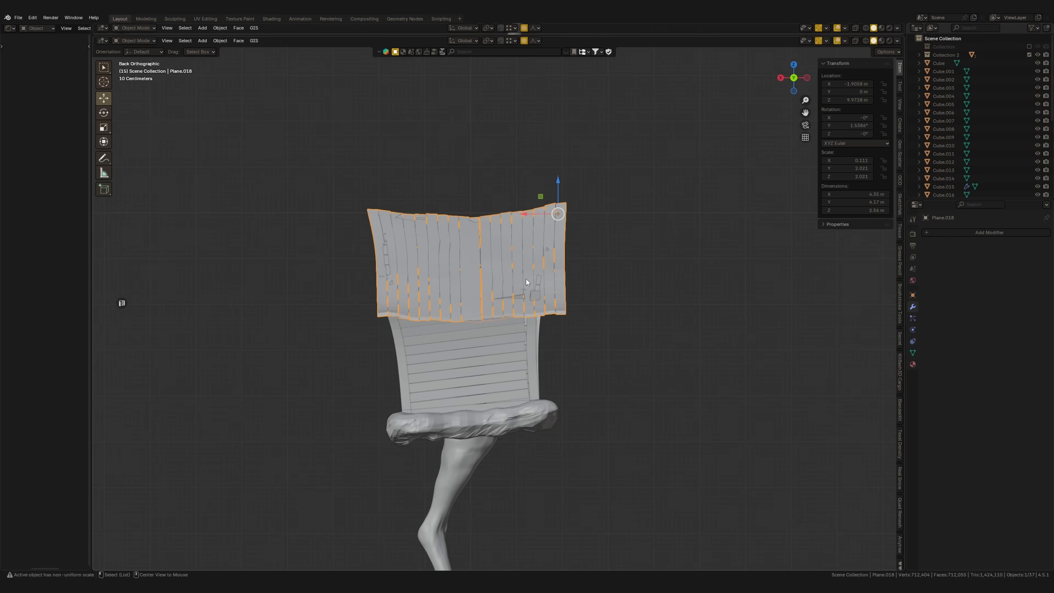
key("r")
left_click(622, 268)
key("g")
left_click(617, 260)
middle_click_drag(617, 260, 693, 267)
key("KP_1")
key("r")
left_click(640, 287)
scroll(664, 290, "down", 3)
left_click(654, 298)
Select all hut parts with Cube.018 active and parent them to it without inverse, with Keep Transform enabled
middle_click_drag(619, 321, 663, 298)
scroll(510, 319, "up", 4)
scroll(575, 358, "down", 2)
left_click_drag(692, 192, 436, 374)
middle_click_drag(570, 359, 537, 370)
left_click(569, 421, "shift")
left_click(553, 431, "shift")
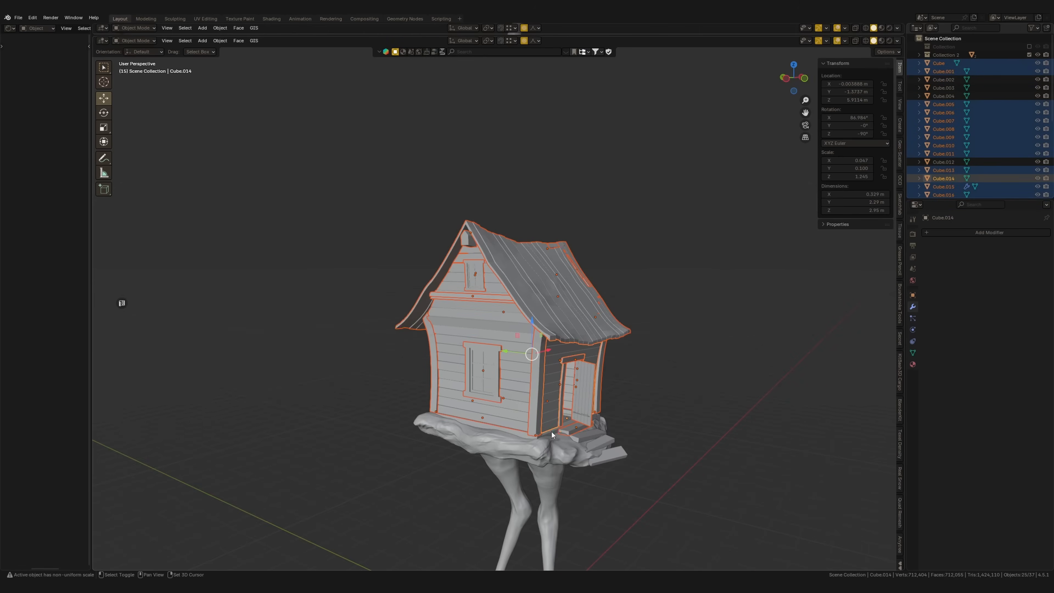
left_click(552, 432, "shift")
left_click(560, 432)
left_click_drag(358, 217, 659, 443)
left_click_drag(482, 487, 539, 452, "ctrl")
middle_click_drag(544, 440, 604, 420)
left_click_drag(608, 416, 584, 422, "ctrl")
middle_click_drag(582, 401, 524, 383)
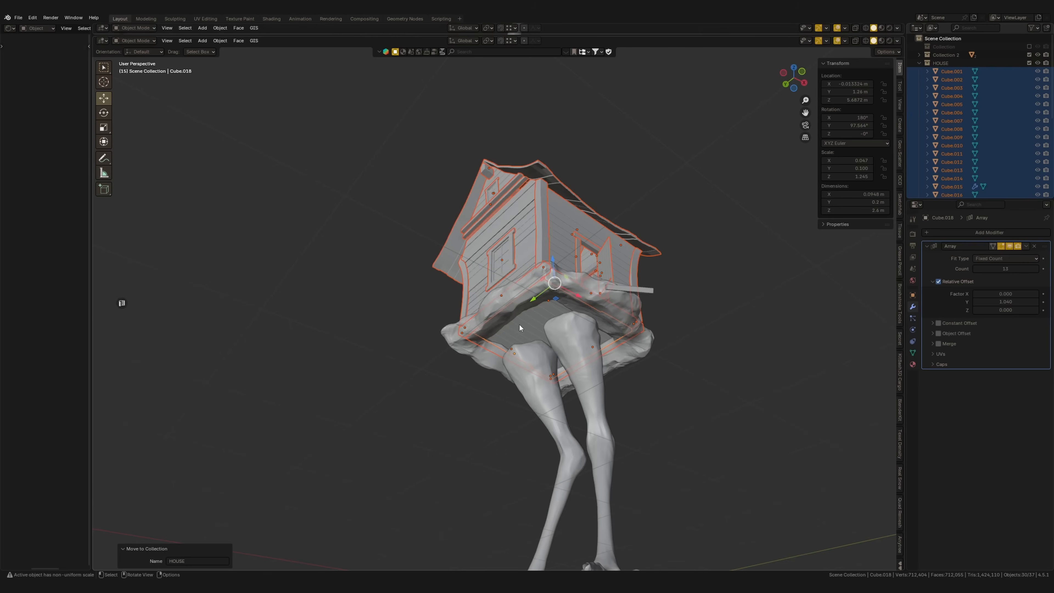
key("ctrl+p")
left_click(519, 325)
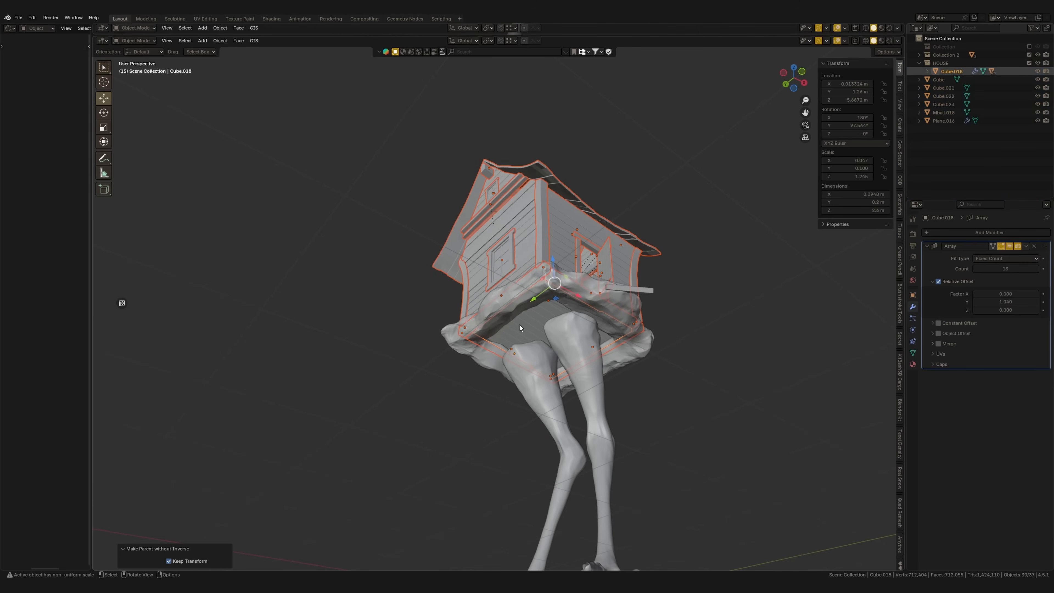
Tilt the parented hut in front view and adjust its height along Z above the rocky base
key("KP_1")
key("r")
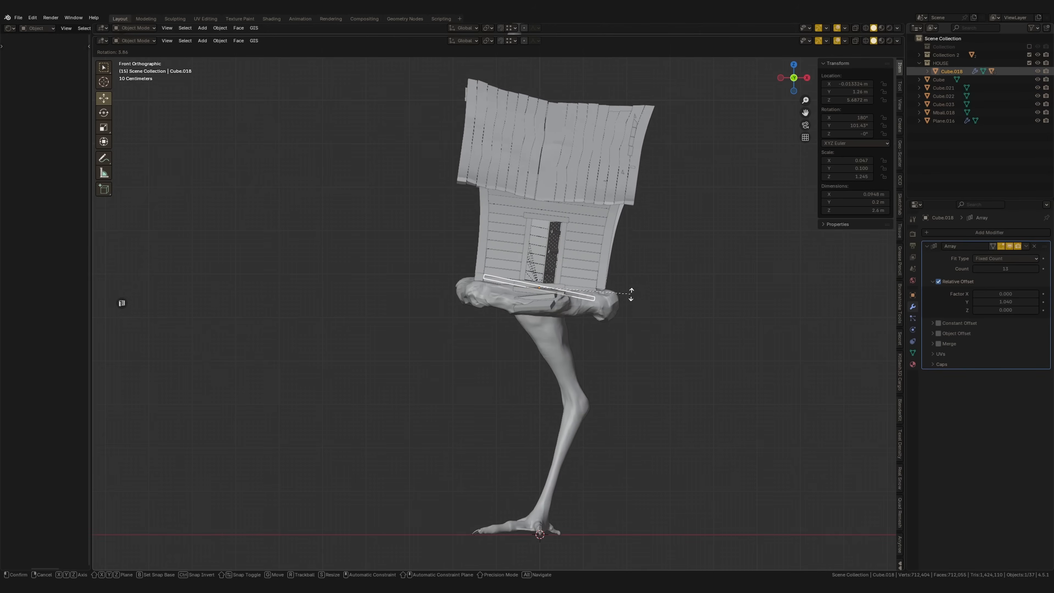
left_click(630, 293)
key("g")
key("z")
left_click(635, 290)
Tilt the hut and the rocky base in left view, and rotate the hut further in back view
middle_click_drag(640, 295, 610, 296)
key("r")
left_click(724, 271)
key("r")
left_click(727, 272)
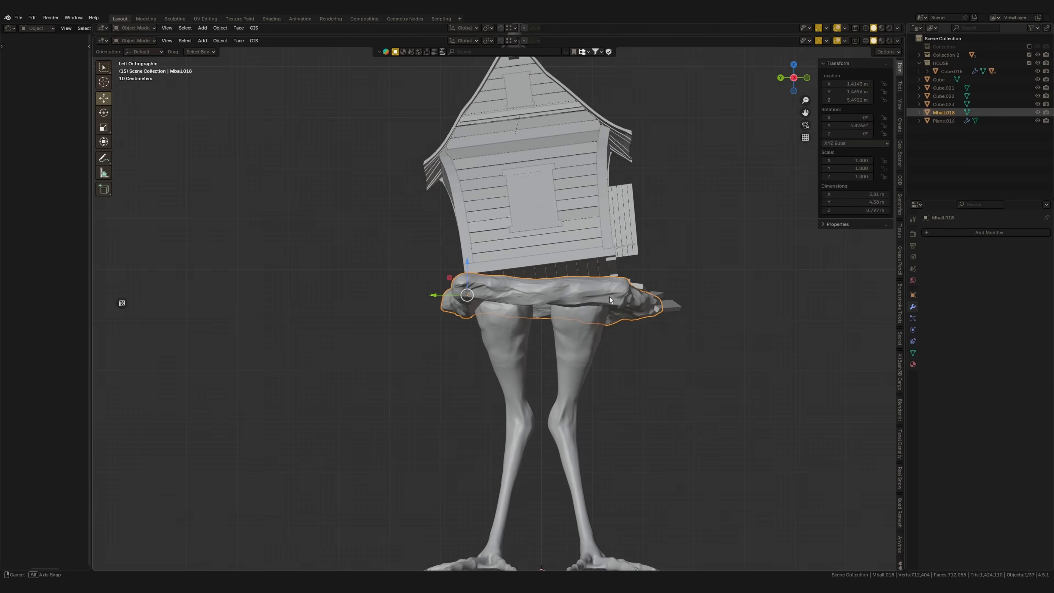
key("r")
left_click(719, 300)
middle_click_drag(719, 300, 767, 285)
key("r")
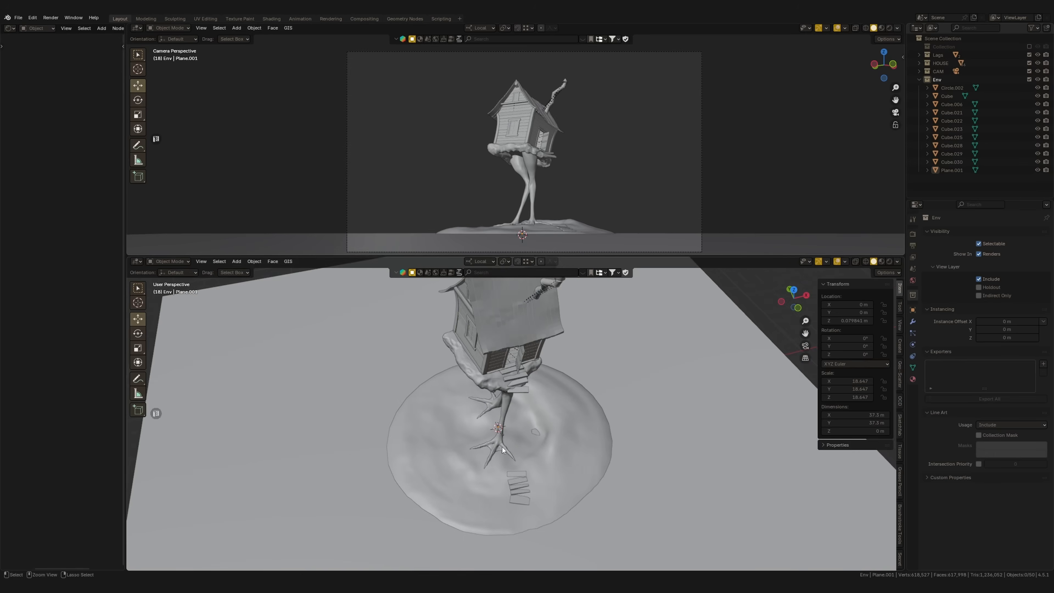
Maximize the viewport and inspect the leaning hut and its ground mound through the scene camera
middle_click_drag(502, 448, 548, 257)
key("ctrl+space")
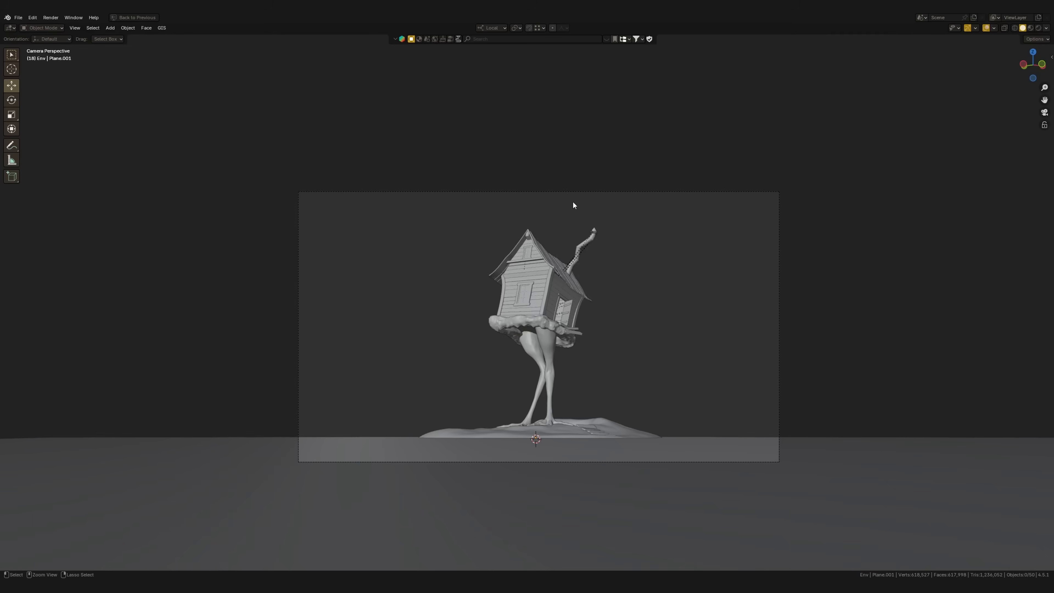
scroll(581, 360, "up", 3)
scroll(597, 310, "up", 2)
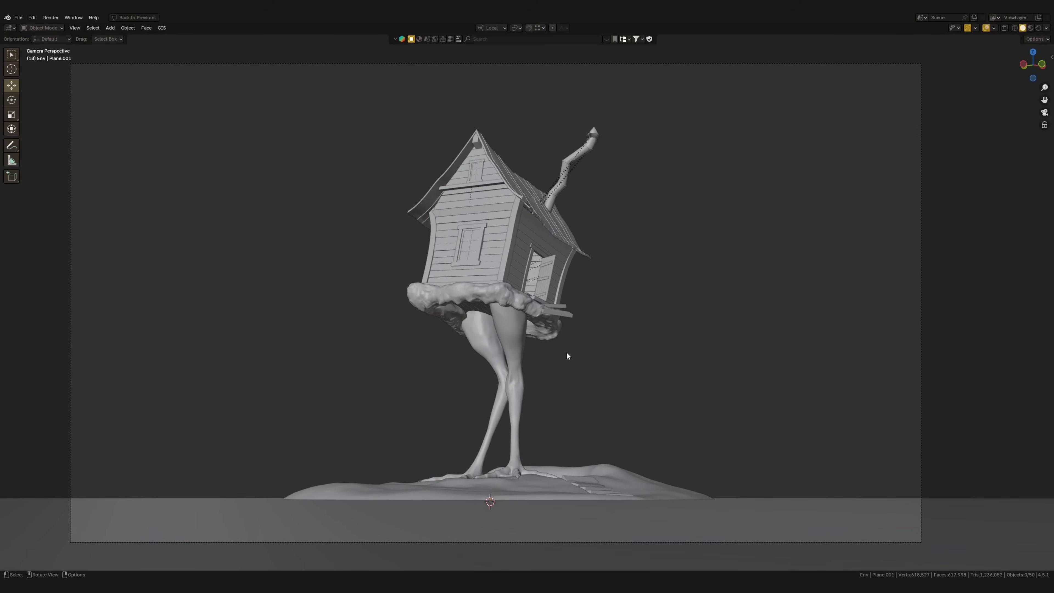
middle_click_drag(579, 469, 584, 459, "shift")
key("d")
left_click_drag(408, 290, 410, 300)
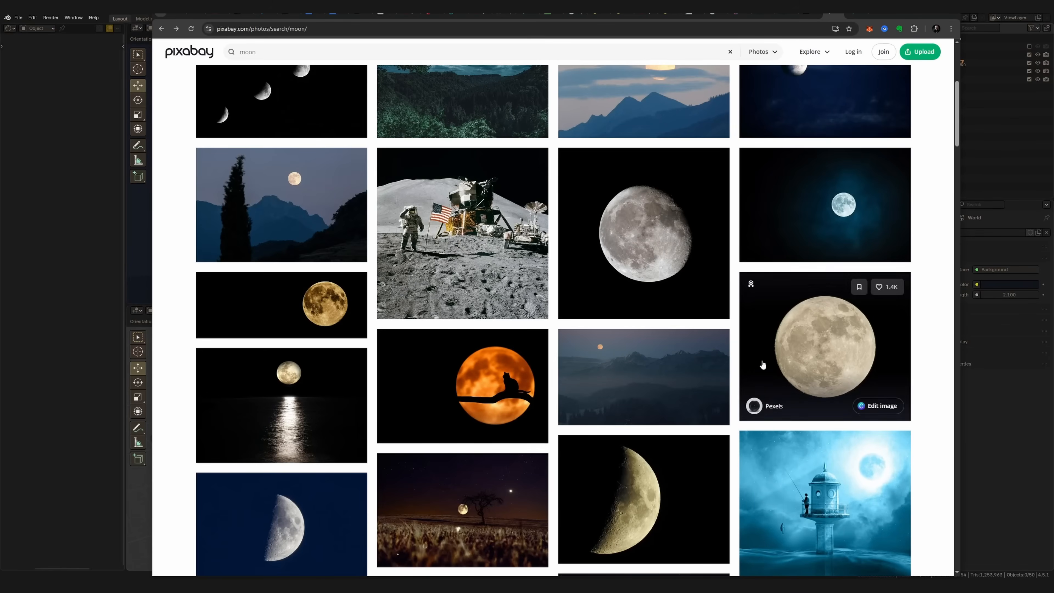
In the browser's Pixabay moon results, open the full moon photo on black and download it at 2203 × 1914
scroll(384, 298, "up", 4)
scroll(385, 300, "down", 3)
mouse_move(822, 400)
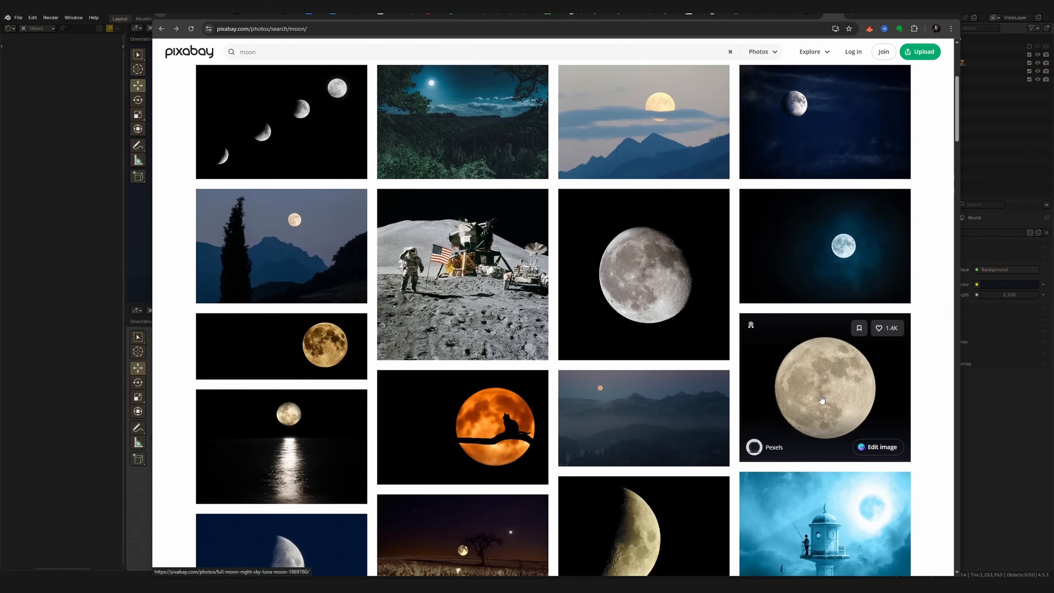
left_click(818, 381)
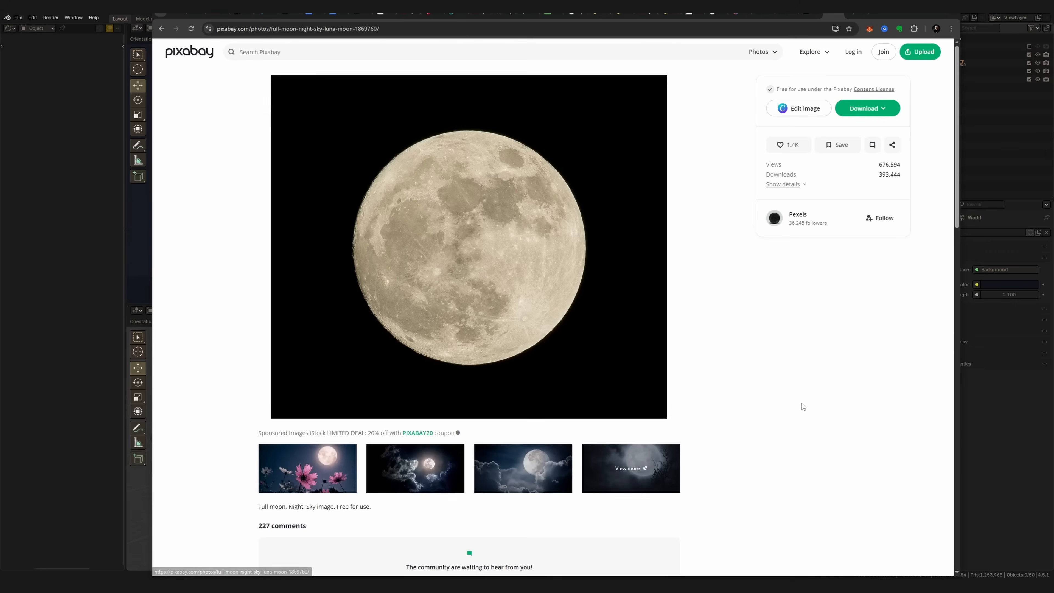
left_click(877, 112)
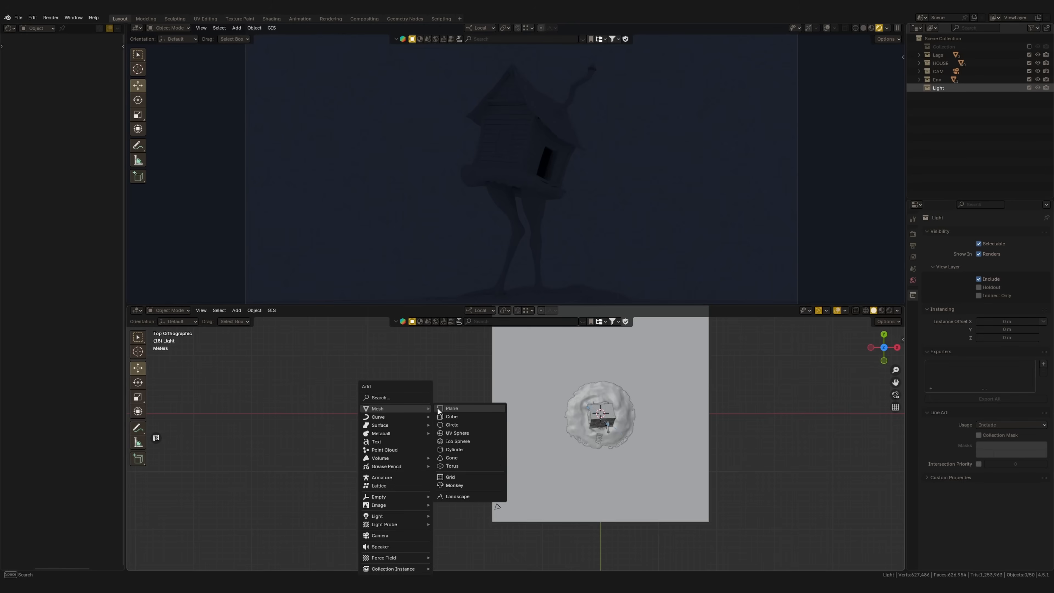
Back in Blender, add a plane in the Light collection, move it off the ground plane along X and scale it up
left_click(461, 409)
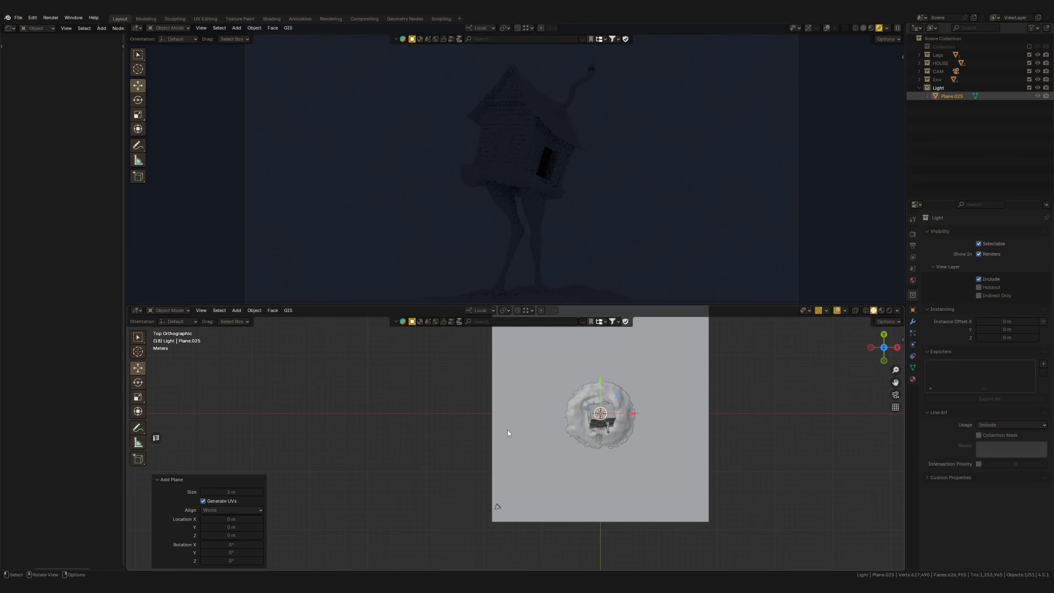
key("g")
key("x")
left_click(537, 451)
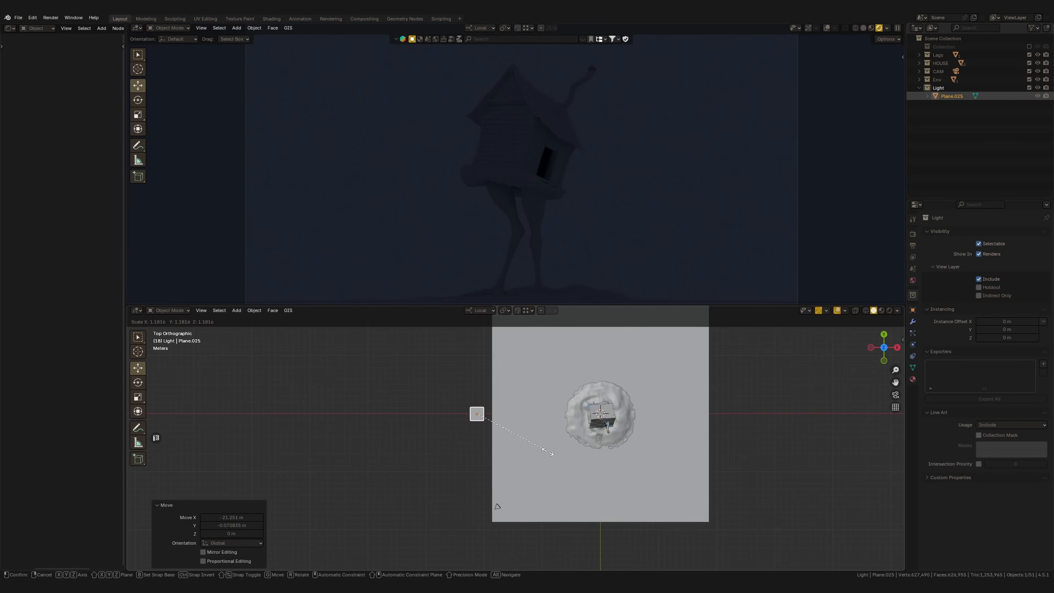
key("s")
left_click(720, 455)
key("s")
Rotate the new plane 90° about X so it stands upright, and turn it in top view
left_click(694, 441)
type("rx90")
key("Return")
key("r")
left_click(496, 517)
Move the upright plane behind the hut, raise it in the camera view and turn it toward the camera
key("g")
left_click(761, 457)
scroll(757, 450, "down", 2)
scroll(617, 220, "down", 1)
key("g")
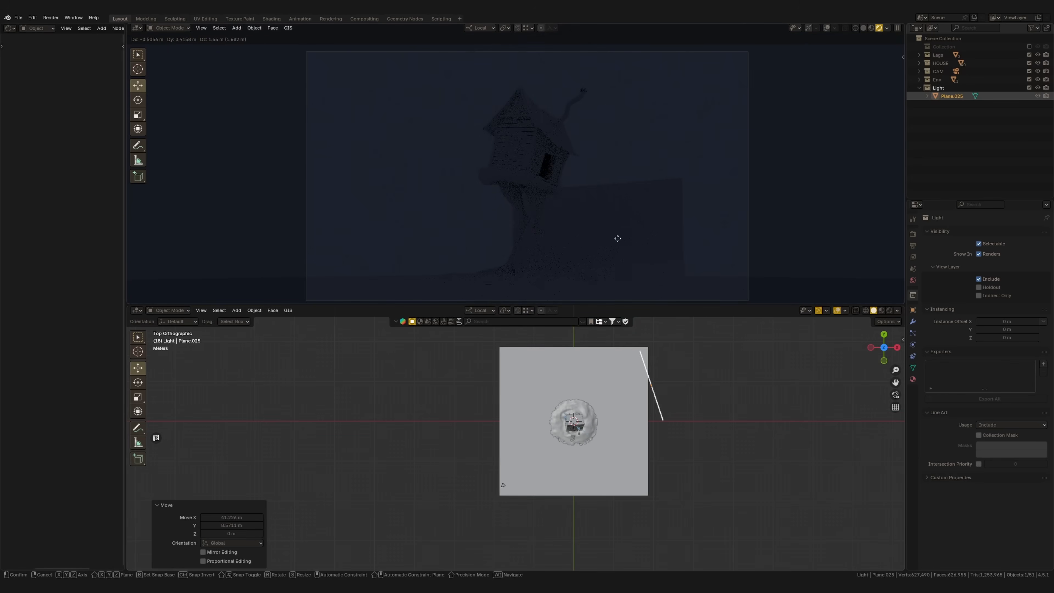
left_click(535, 135)
middle_click_drag(710, 435, 723, 468, "shift")
key("r")
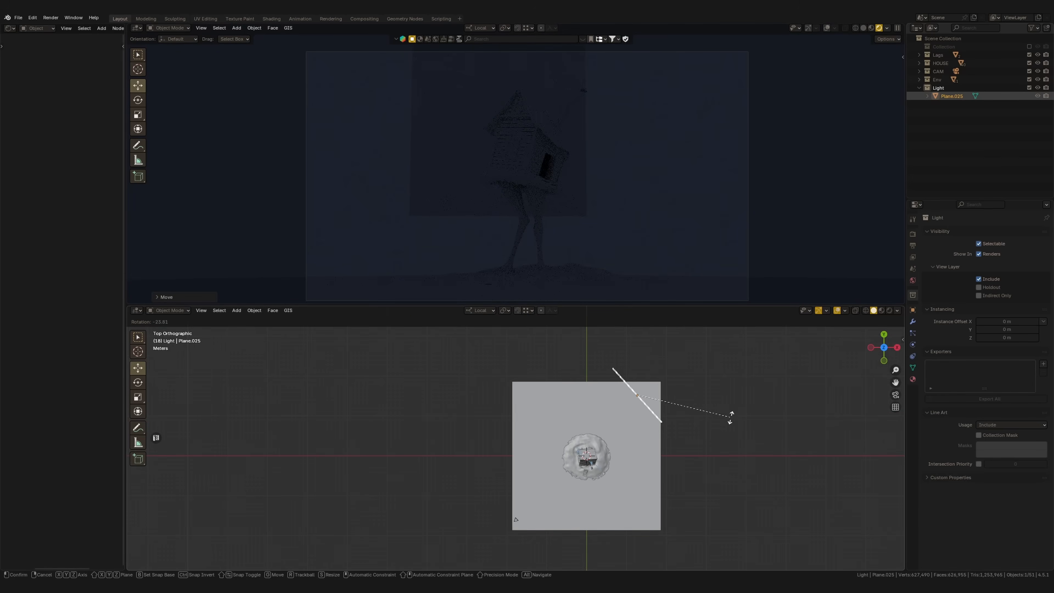
left_click(732, 412)
Place the plane farther behind the hut and scale it up to keep it large in the camera view
scroll(623, 195, "down", 1)
left_click_drag(623, 410, 665, 380)
middle_click_drag(684, 384, 653, 390, "shift")
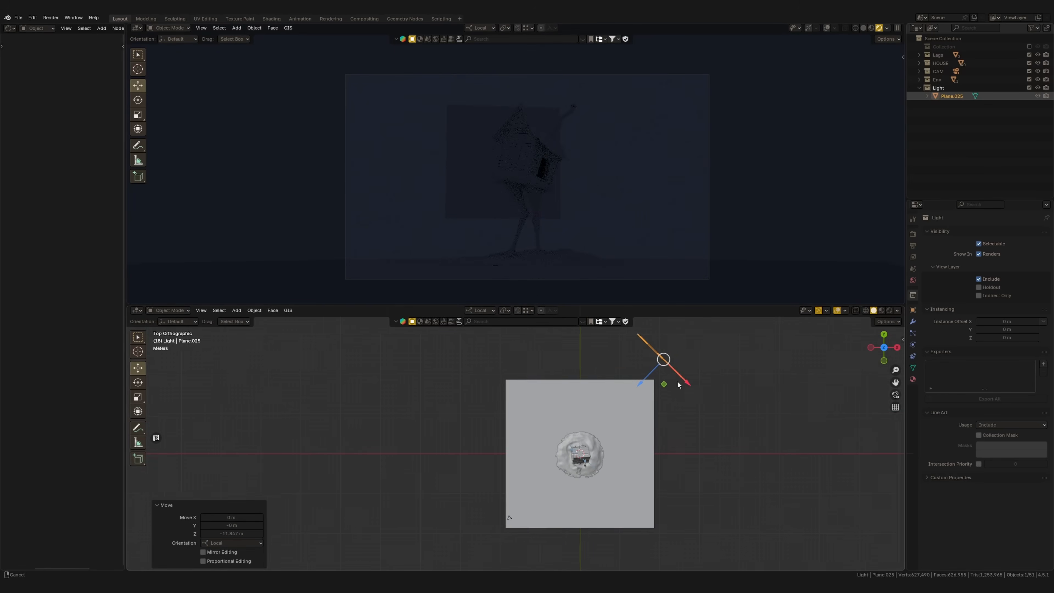
left_click_drag(639, 389, 664, 388)
scroll(648, 403, "down", 1)
middle_click_drag(646, 405, 622, 425, "shift")
left_click_drag(623, 424, 623, 413)
key("s")
key("Escape")
key("s")
left_click(660, 236)
key("s")
key("Escape")
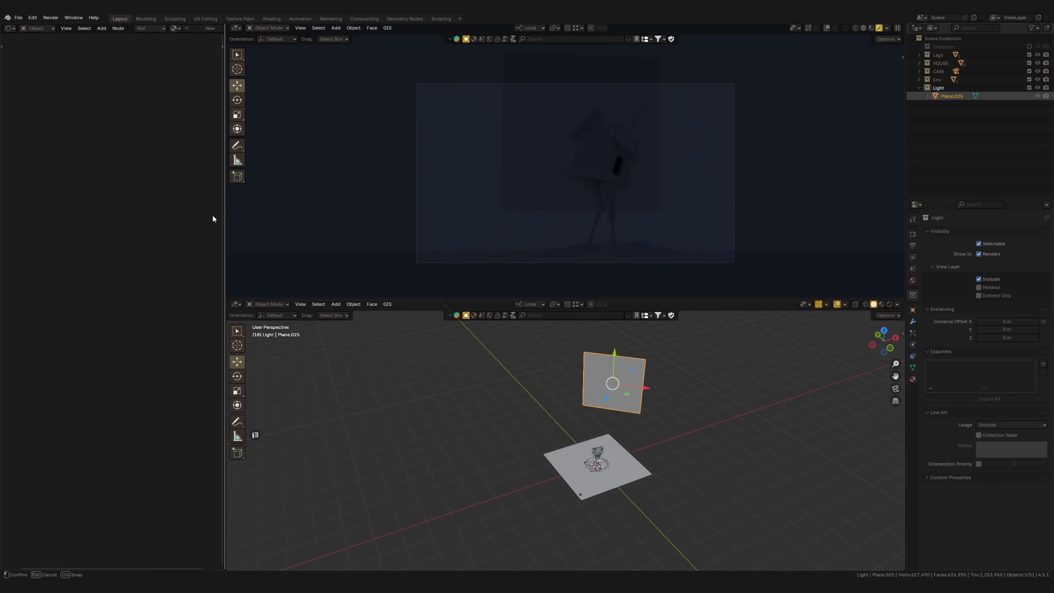
Create a material for the plane, bring in full-moon-1869760.jpg and connect its Color to Base Color
left_click_drag(213, 218, 212, 219)
left_click(193, 31)
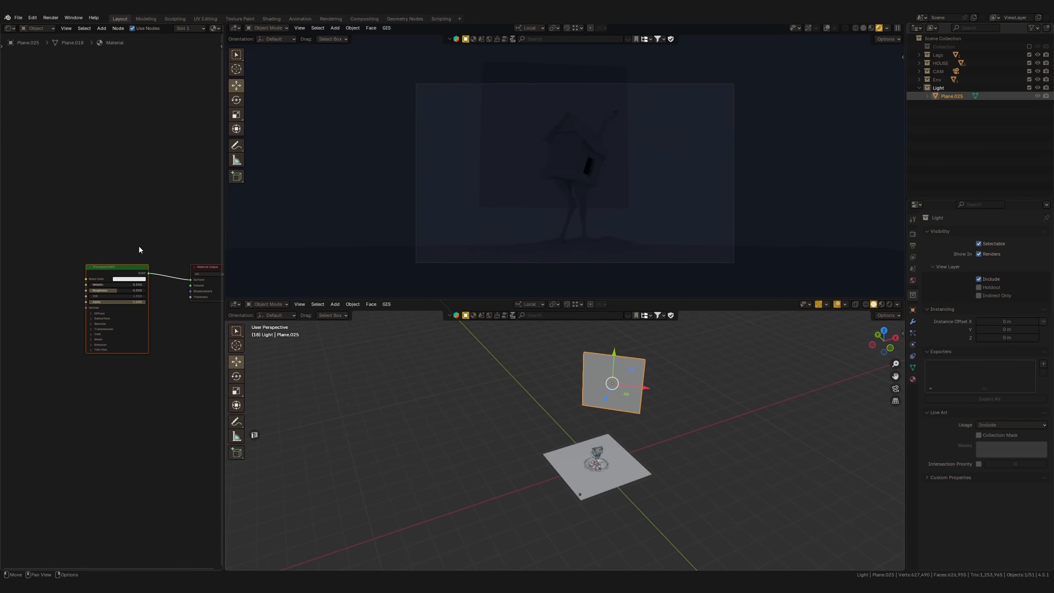
left_click_drag(368, 579, 65, 397)
middle_click_drag(69, 403, 158, 416)
left_click_drag(162, 415, 70, 313)
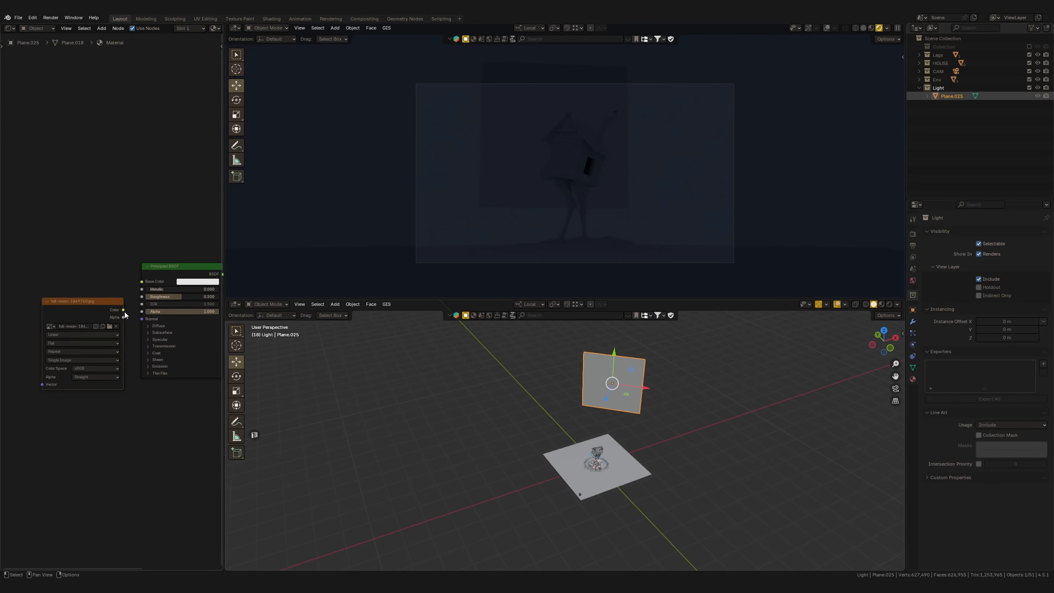
left_click_drag(139, 284, 142, 282)
left_click_drag(82, 300, 57, 289)
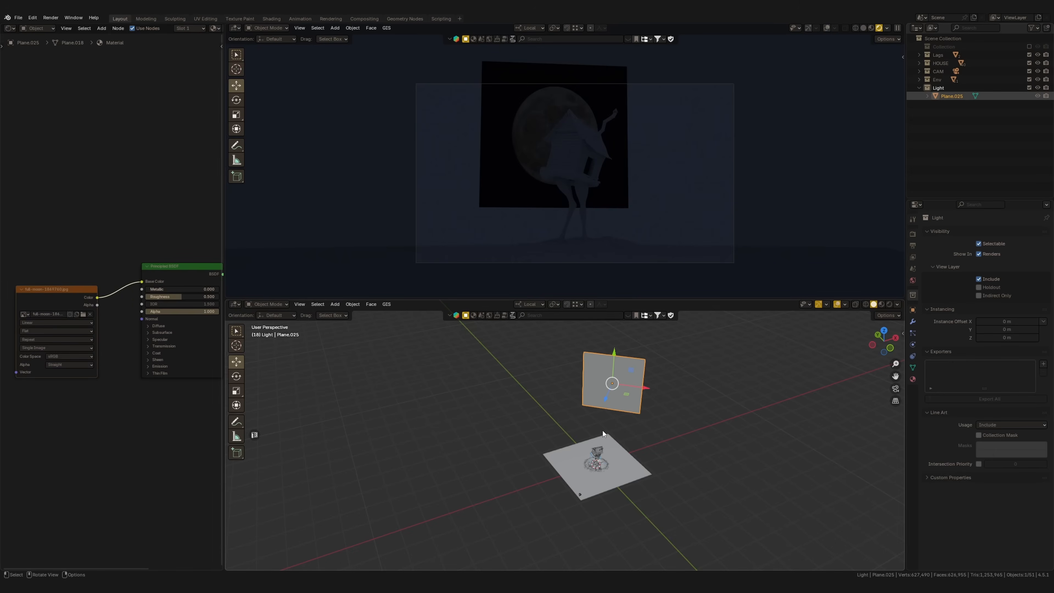
Rotate the moon plane slightly in top view to refine how it faces the camera
middle_click_drag(621, 437, 612, 456)
key("grave")
left_click(614, 389)
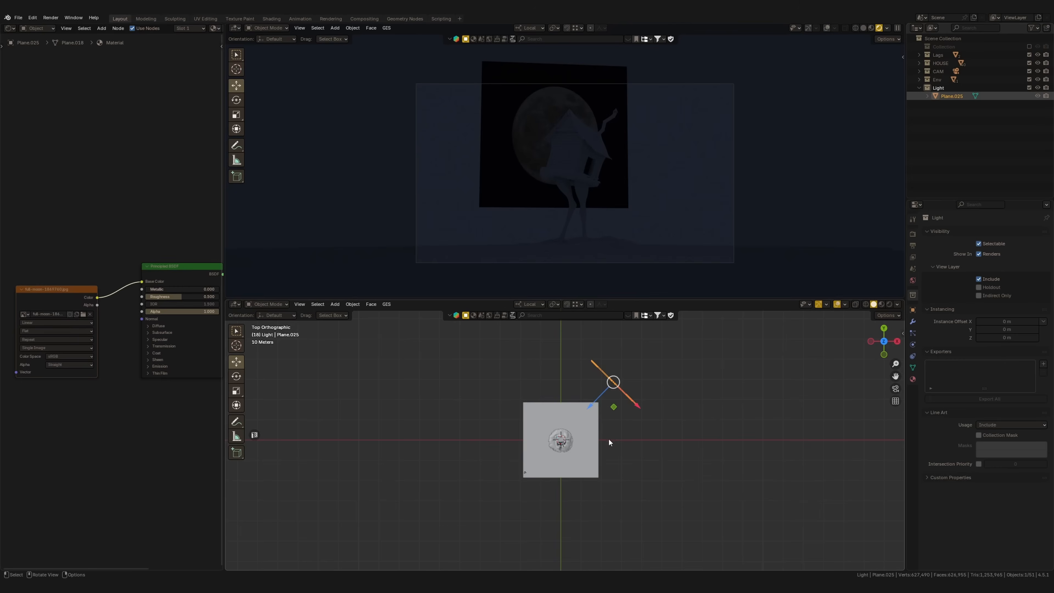
scroll(609, 438, "up", 4)
middle_click_drag(626, 394, 599, 436, "shift")
key("r")
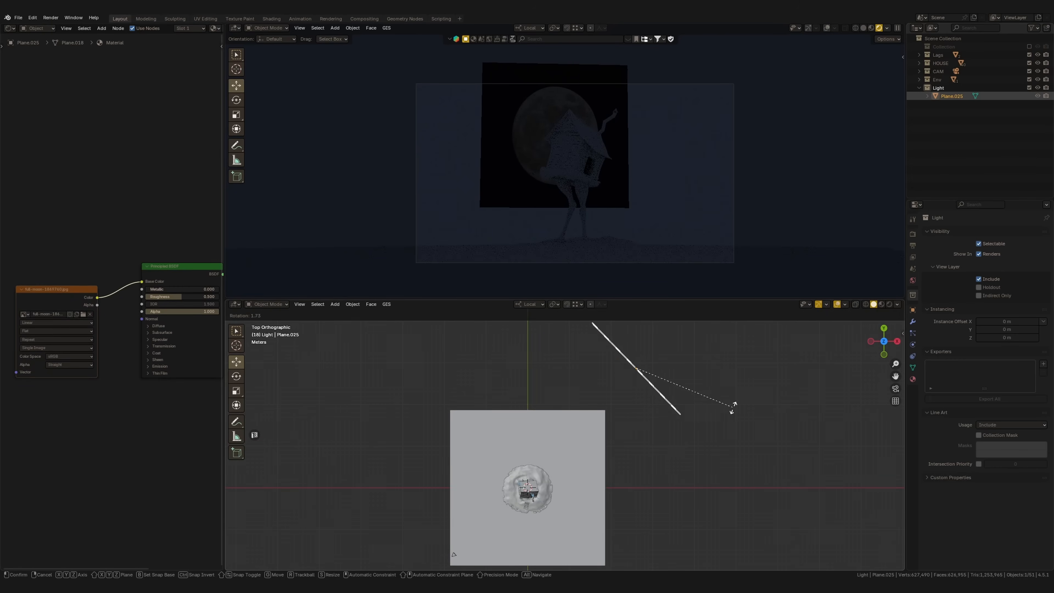
left_click(732, 408)
middle_click_drag(374, 373, 649, 202)
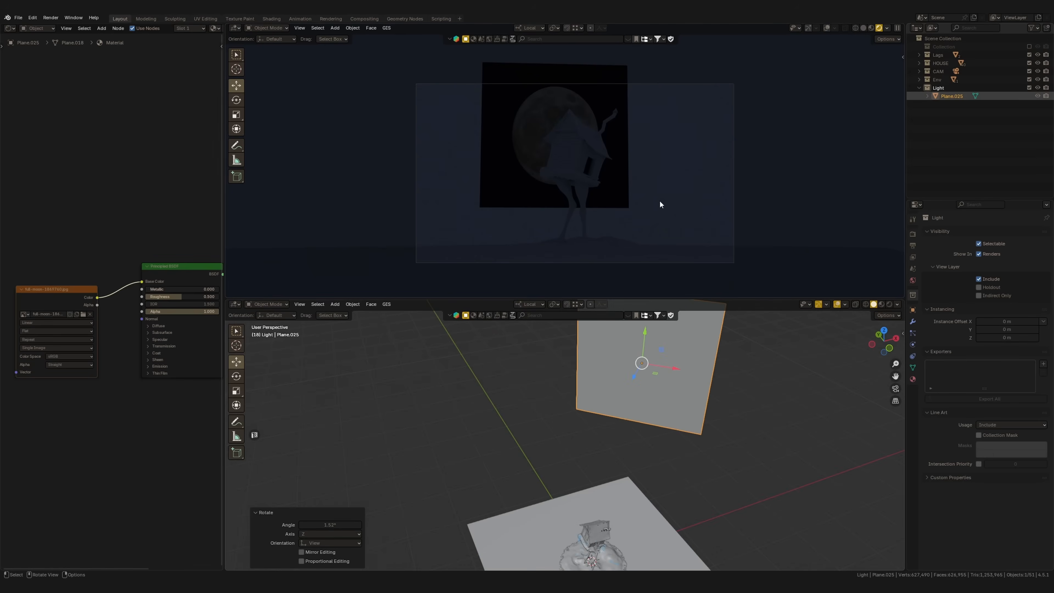
Adjust the moon plane's X proportion, enlarge it and shift the moon up behind the hut in camera view
key("s")
key("x")
key("x")
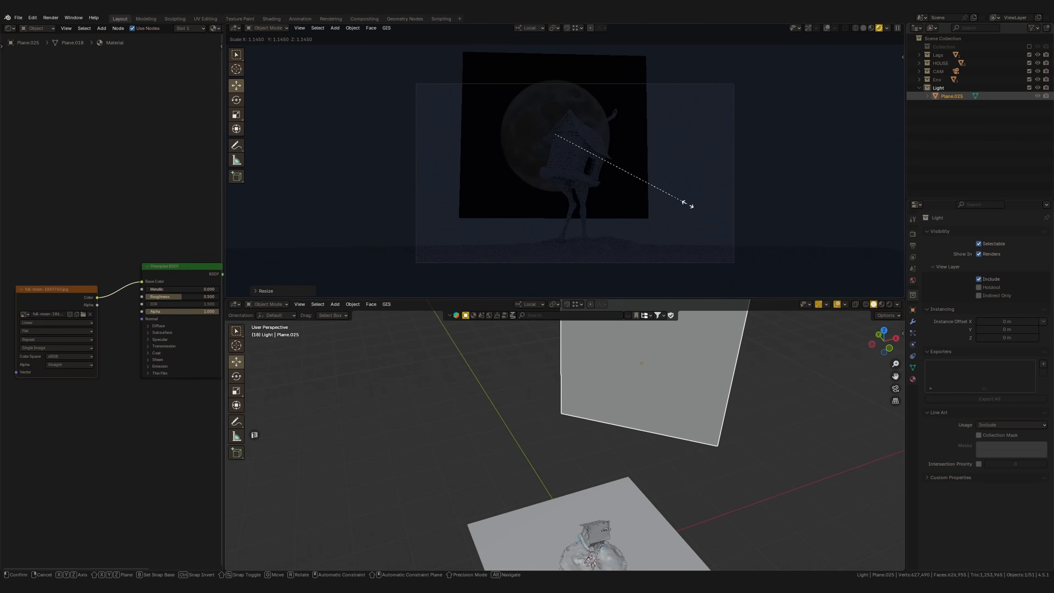
left_click(722, 224)
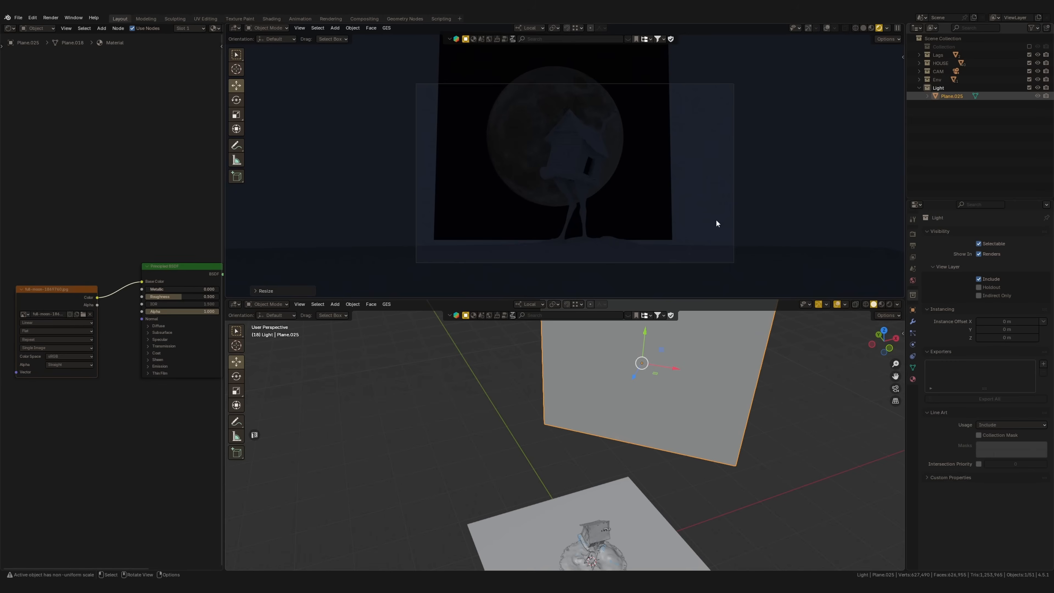
key("s")
key("x")
key("x")
left_click(627, 208)
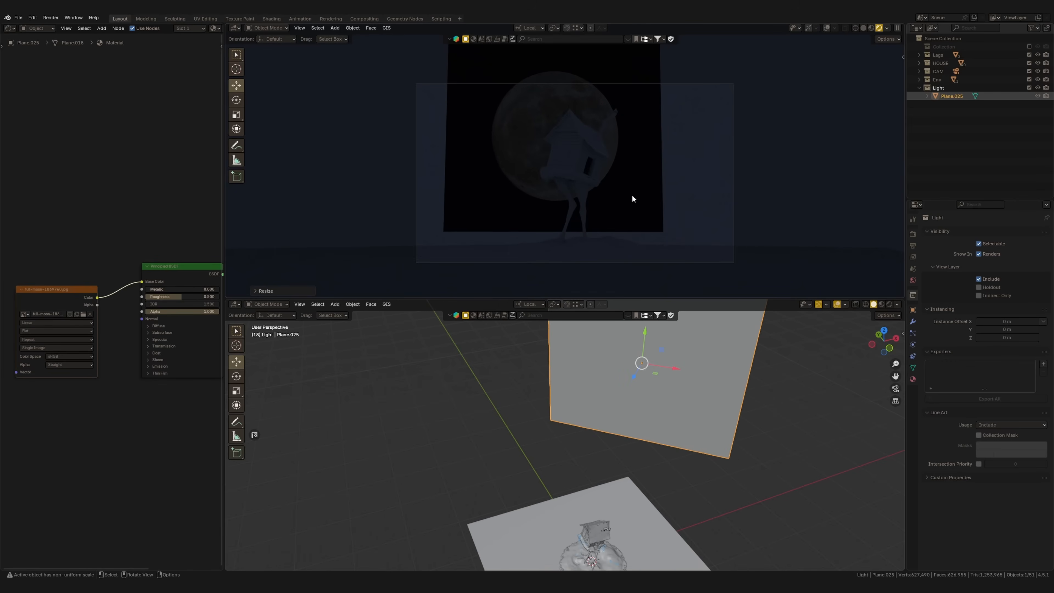
key("g")
left_click(623, 177)
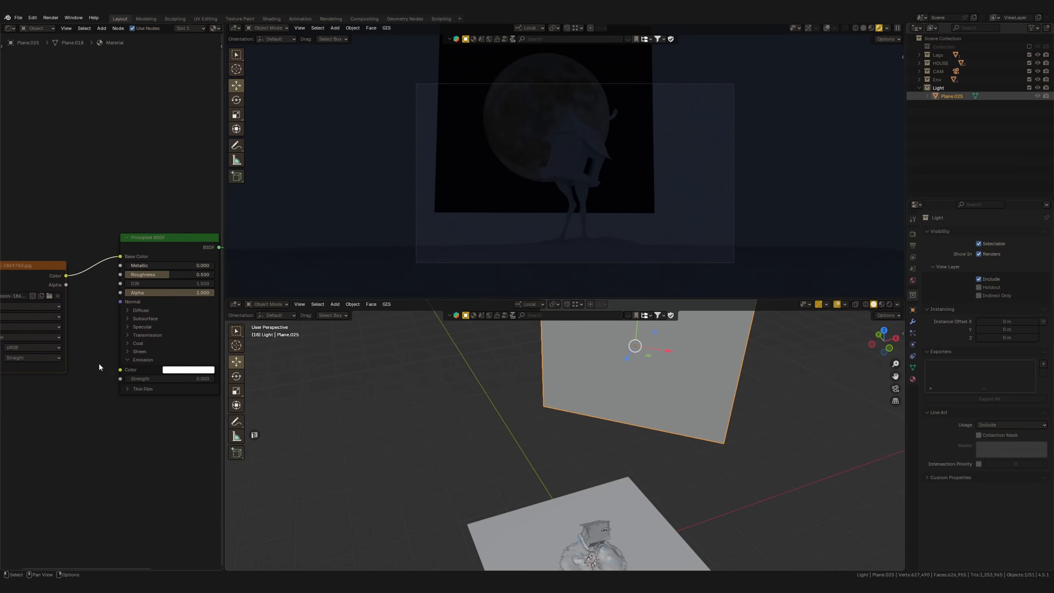
Feed the moon image's Color into the shader's Emission Color and set the Emission Strength to 0.600
scroll(80, 286, "down", 1)
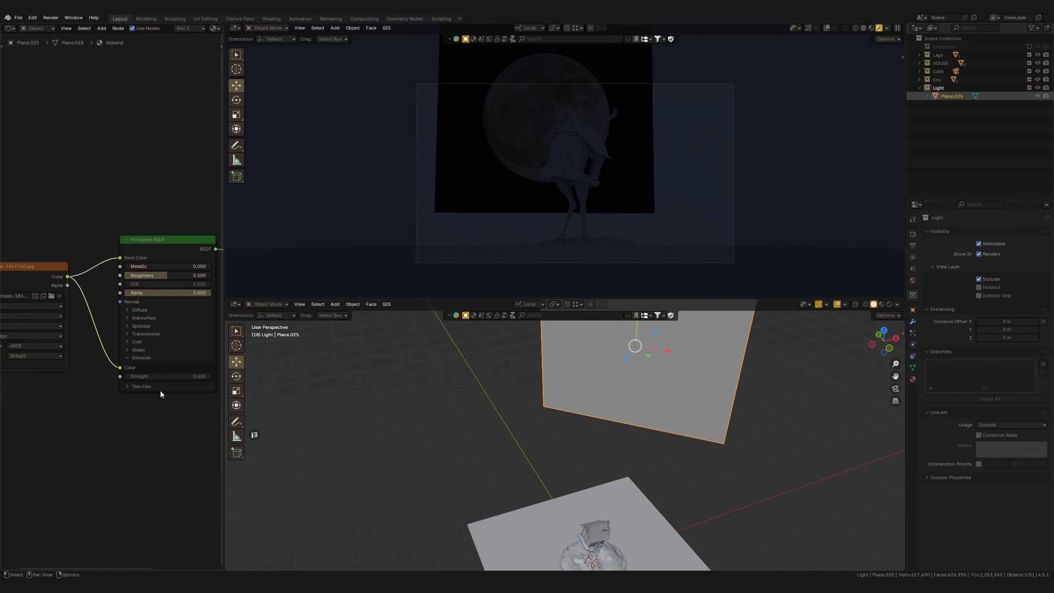
left_click_drag(151, 378, 162, 379)
middle_click_drag(662, 371, 664, 382, "shift")
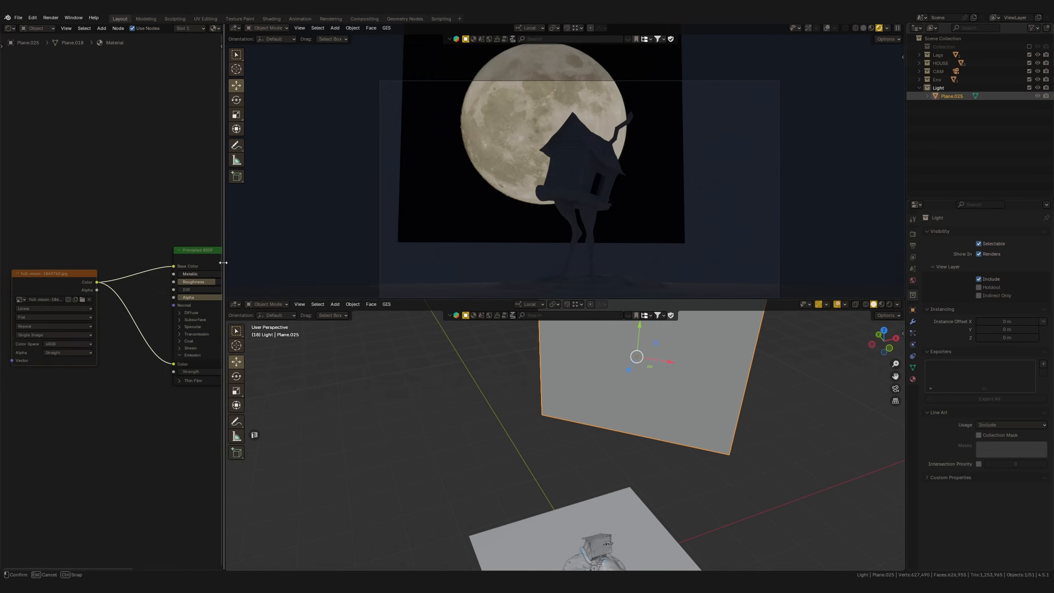
Try linking the moon image's Alpha to the shader's Alpha, and remove that link
left_click_drag(224, 262, 268, 275)
middle_click_drag(558, 166, 569, 180, "shift")
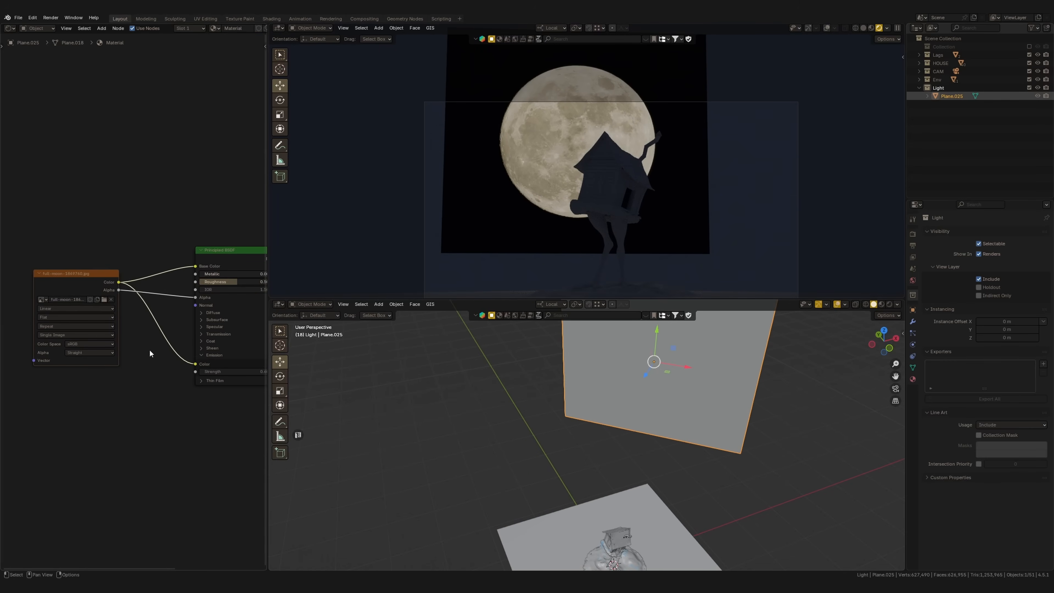
middle_click_drag(122, 293, 125, 334)
left_click_drag(107, 326, 76, 344)
middle_click_drag(108, 282, 131, 297)
left_click(134, 295)
Add a Color Ramp node above the shader and drive its Fac with the moon image's Color
key("shift+a")
left_click(124, 304)
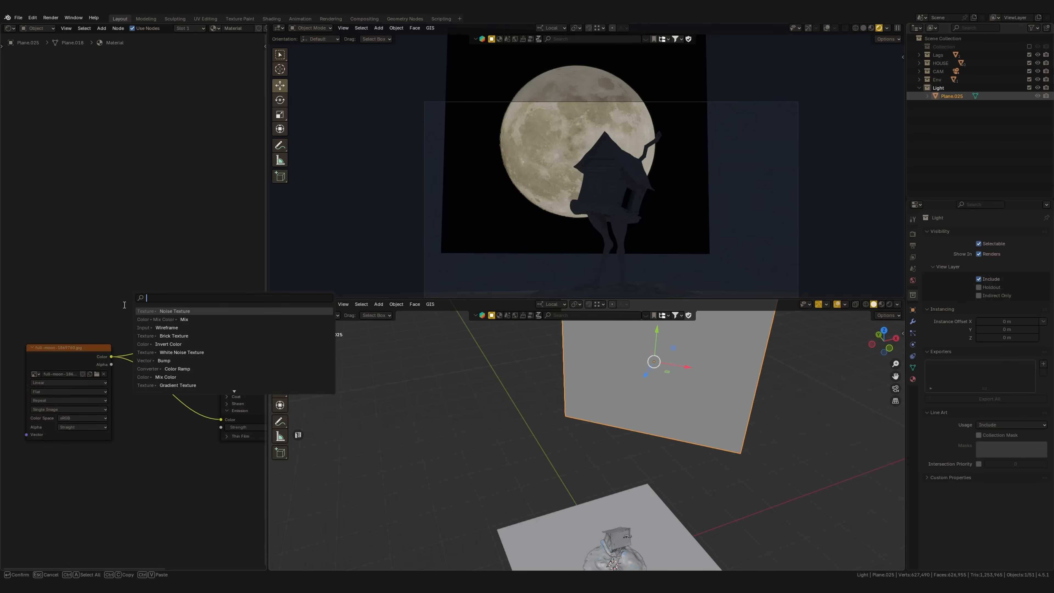
type("colo")
key("Down")
key("Down")
key("Down")
key("Down")
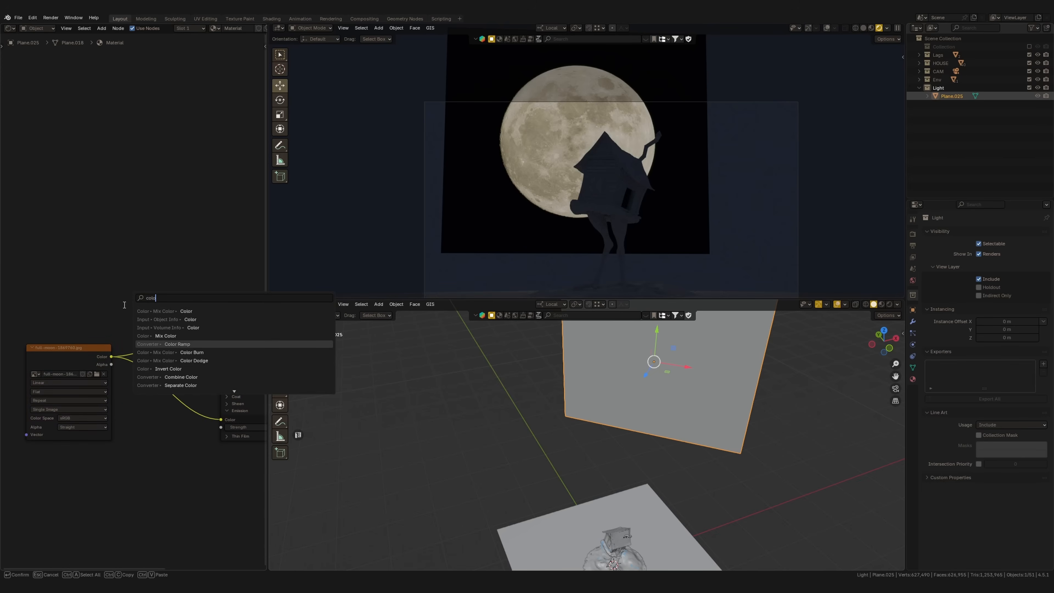
key("Return")
left_click(119, 243)
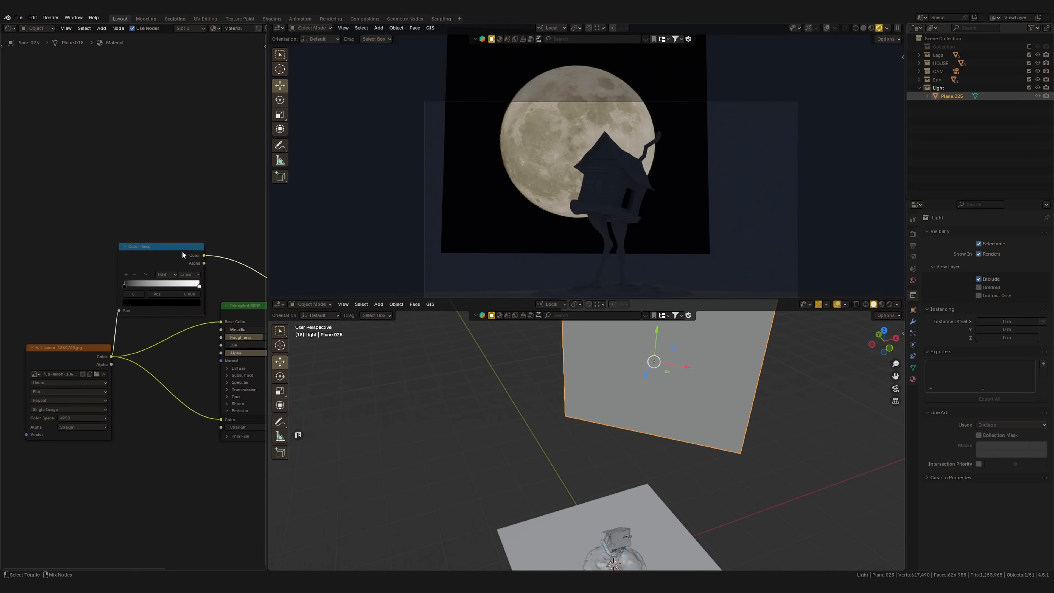
Move the Color Ramp's white stop to position 0.223 to sharpen the moon's mask
scroll(137, 291, "up", 2)
mouse_move(120, 278)
left_mouse_down()
mouse_move(139, 279)
mouse_move(120, 277)
left_mouse_up()
left_click_drag(226, 280, 144, 279)
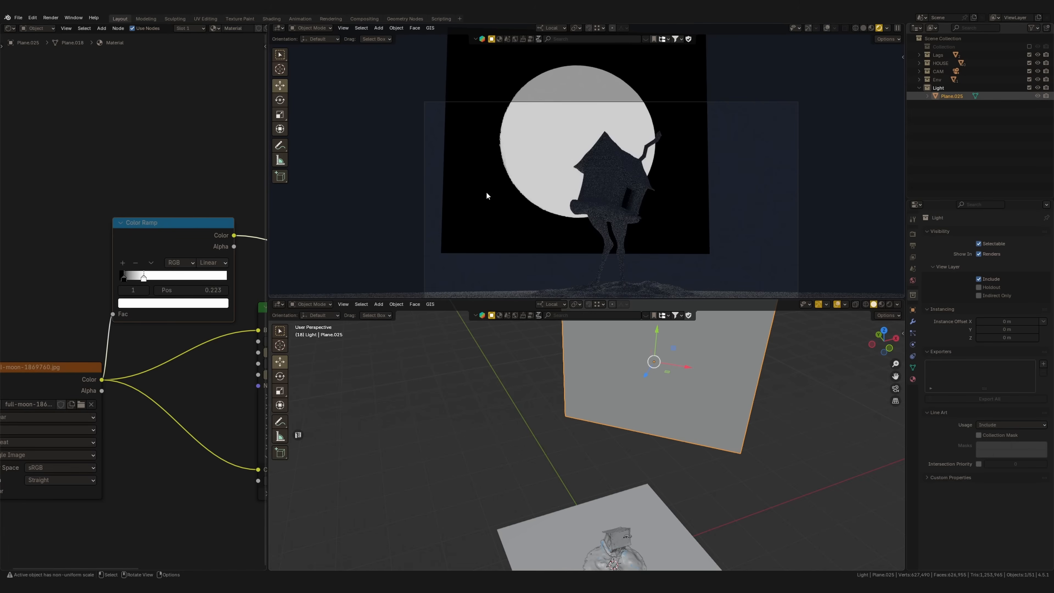
Connect the Color Ramp's Color output to the Principled BSDF's Alpha so the black around the moon turns transparent
scroll(171, 260, "down", 2)
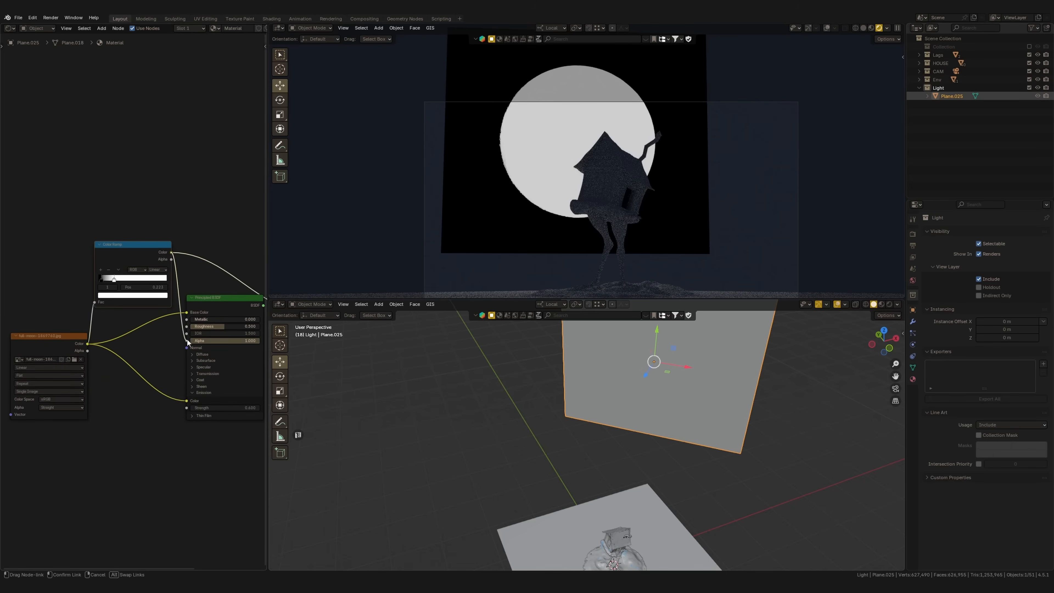
left_click_drag(187, 342, 187, 341)
middle_click_drag(228, 328, 174, 318)
scroll(508, 159, "up", 5)
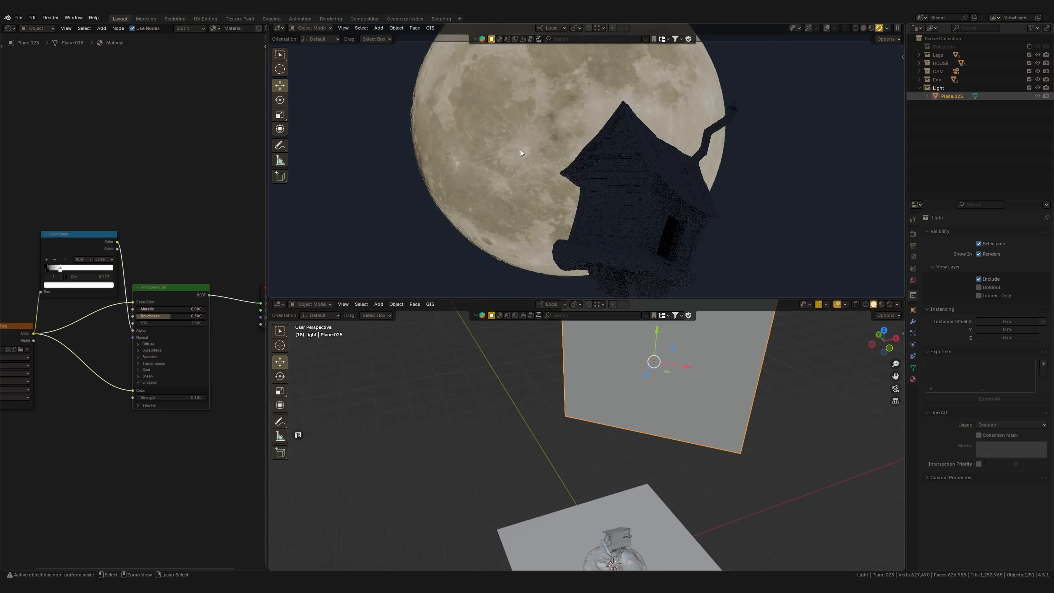
scroll(490, 162, "down", 4)
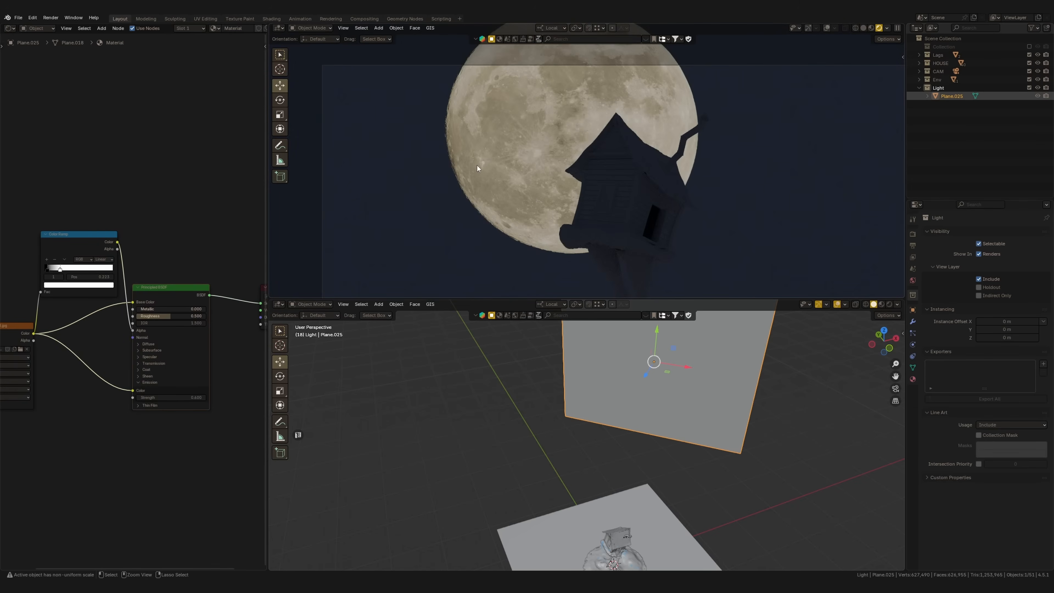
Move the Color Ramp node below the links running from the moon image to the shader
middle_click_drag(126, 361, 262, 337)
left_click_drag(129, 312, 36, 325)
middle_click_drag(133, 323, 87, 351)
left_click_drag(172, 248, 99, 424)
middle_click_drag(134, 356, 157, 381)
Insert a Hue/Saturation/Value node between the moon image's Color and the shader's Base Color
key("shift+a")
type("hu")
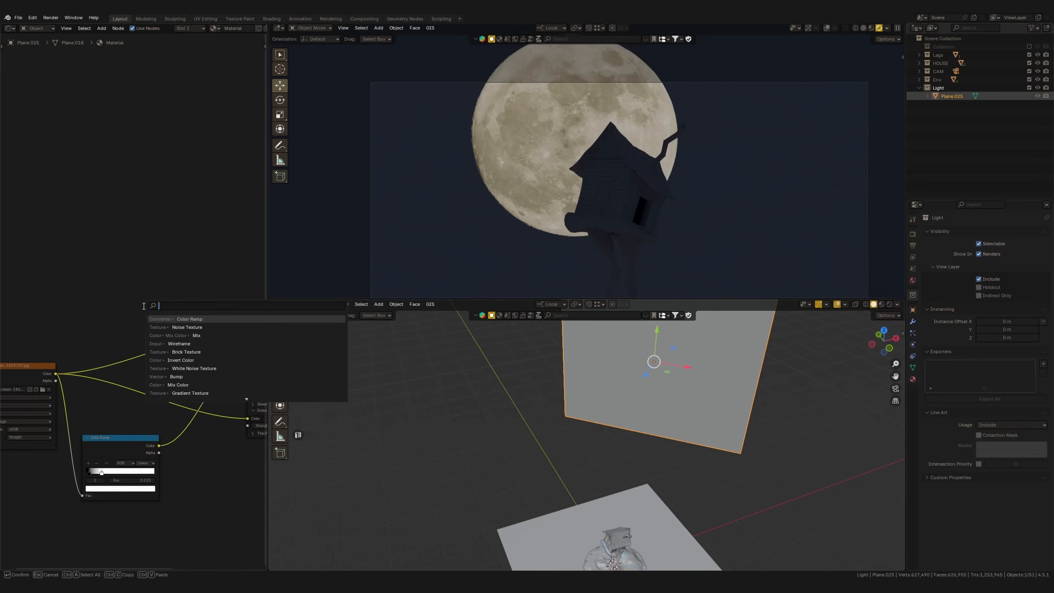
left_click(190, 327)
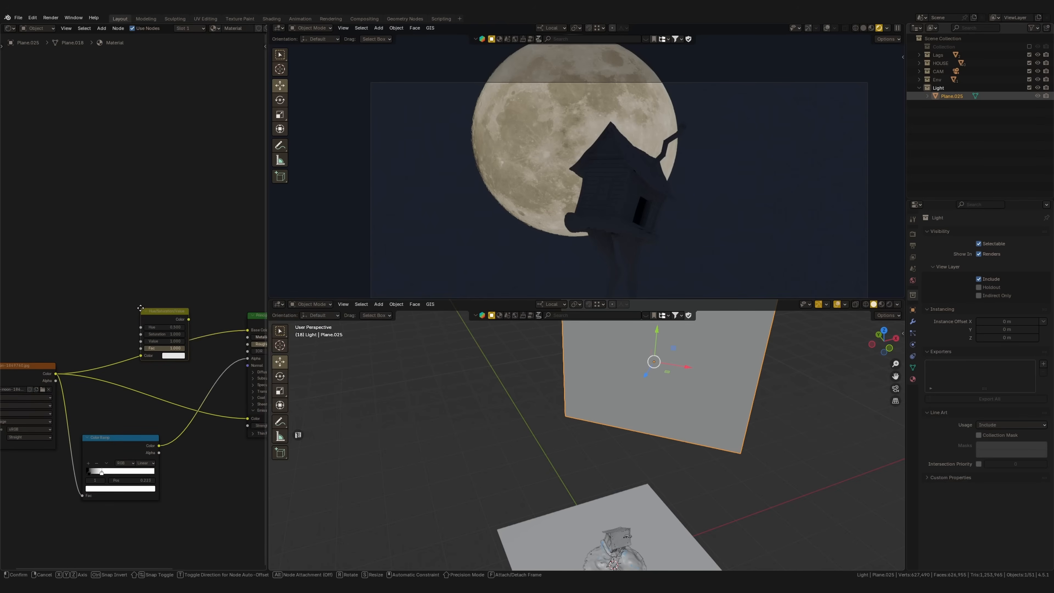
left_click(182, 334)
scroll(182, 334, "up", 1)
middle_click_drag(165, 302, 74, 301)
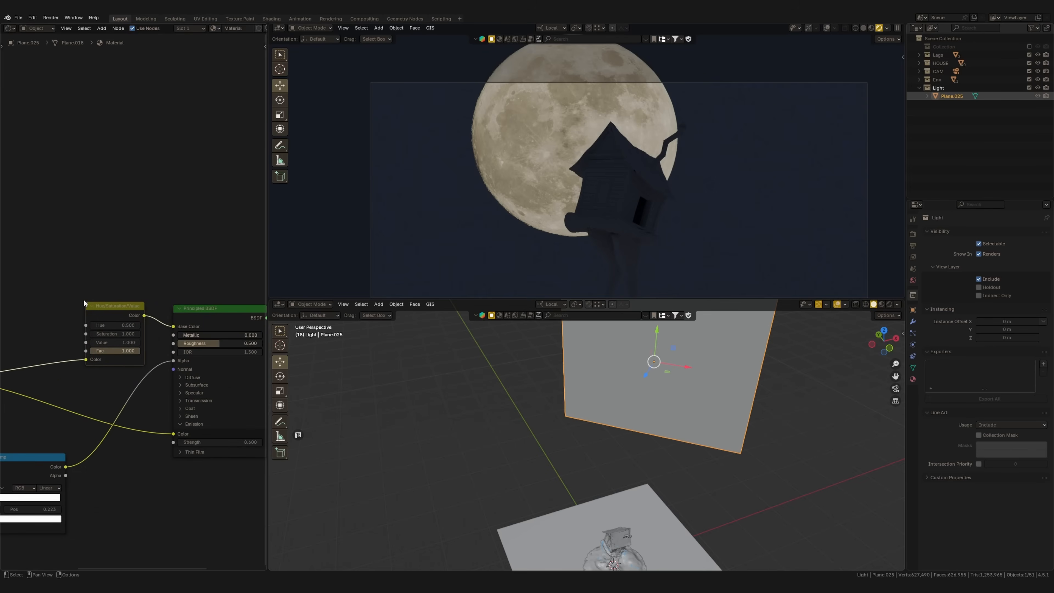
Feed the Hue/Saturation/Value Color into the Emission Color as well, and set Hue to 0.930 and Saturation to 0.540
middle_click_drag(142, 402, 230, 399)
left_click_drag(196, 301, 137, 343)
scroll(137, 343, "up", 5)
middle_click_drag(136, 343, 137, 359)
left_click_drag(143, 387, 146, 387)
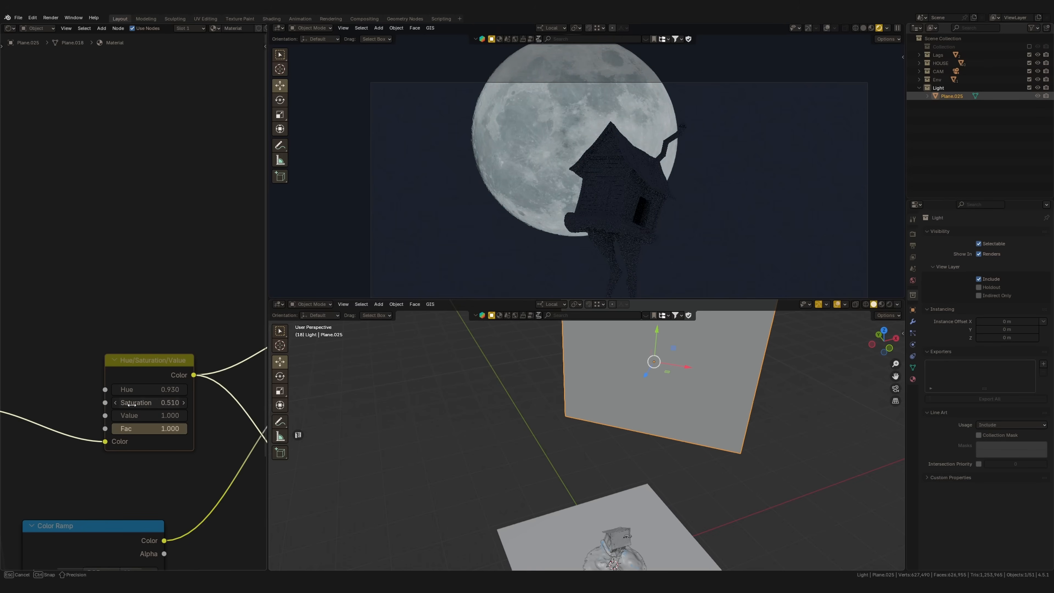
mouse_move(522, 176)
middle_mouse_down("ctrl")
mouse_move(528, 215)
mouse_move(506, 176)
middle_mouse_up("ctrl")
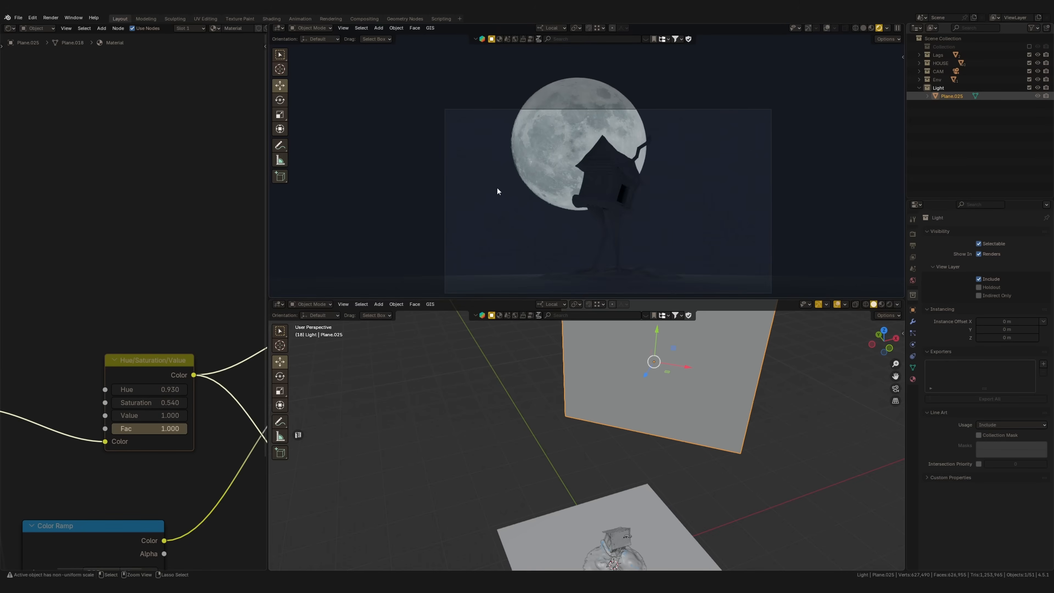
middle_click_drag(164, 352, 103, 285)
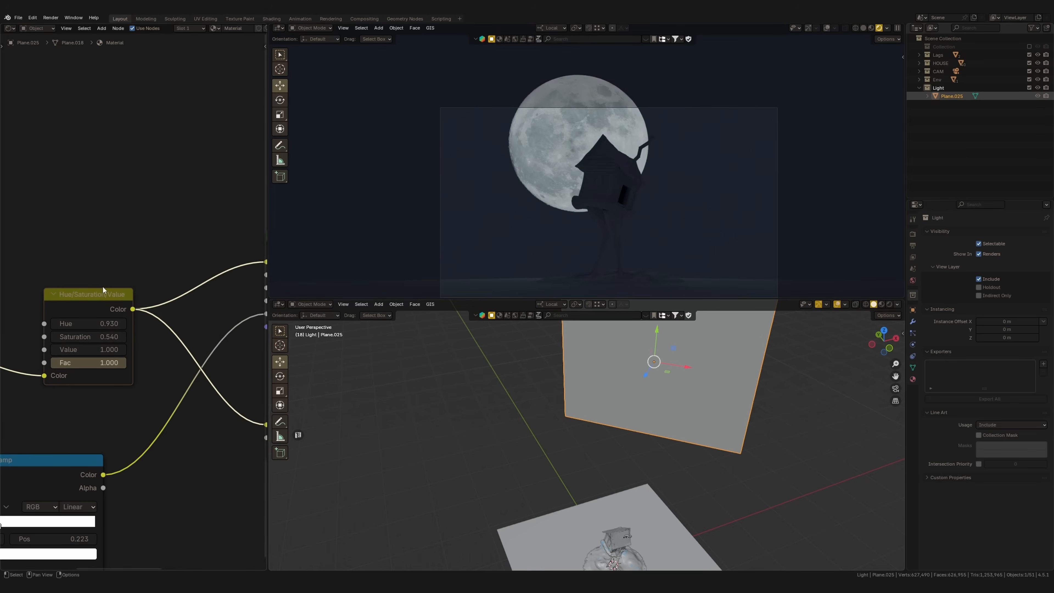
Examine the hut's silhouette against the recoloured moon, close up and from farther away in the rendered view
scroll(112, 291, "down", 2)
middle_click_drag(489, 208, 557, 144, "ctrl")
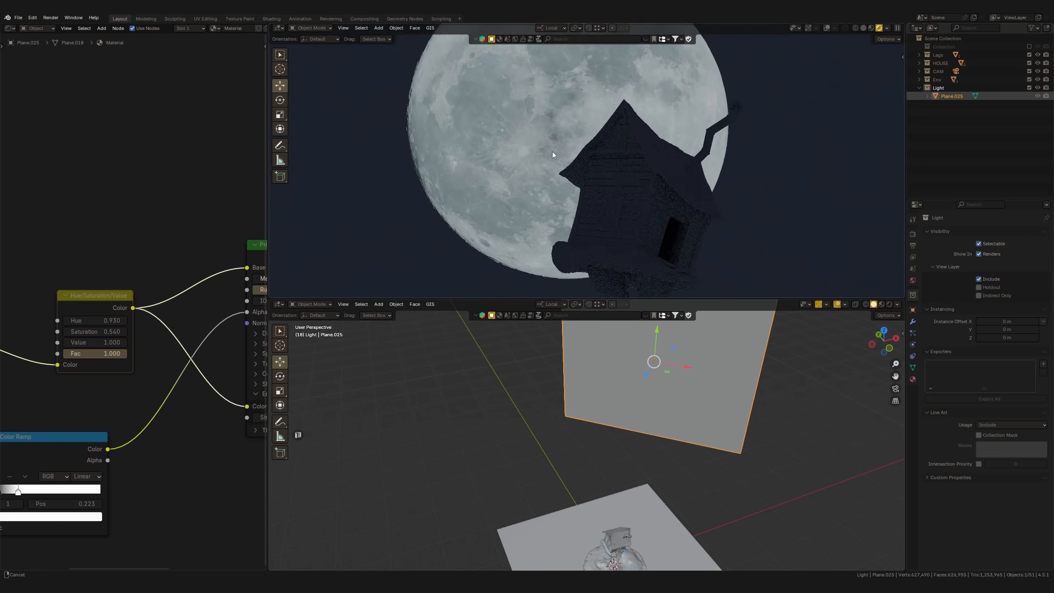
middle_click_drag(521, 187, 583, 126, "shift")
middle_click_drag(515, 197, 518, 180, "ctrl")
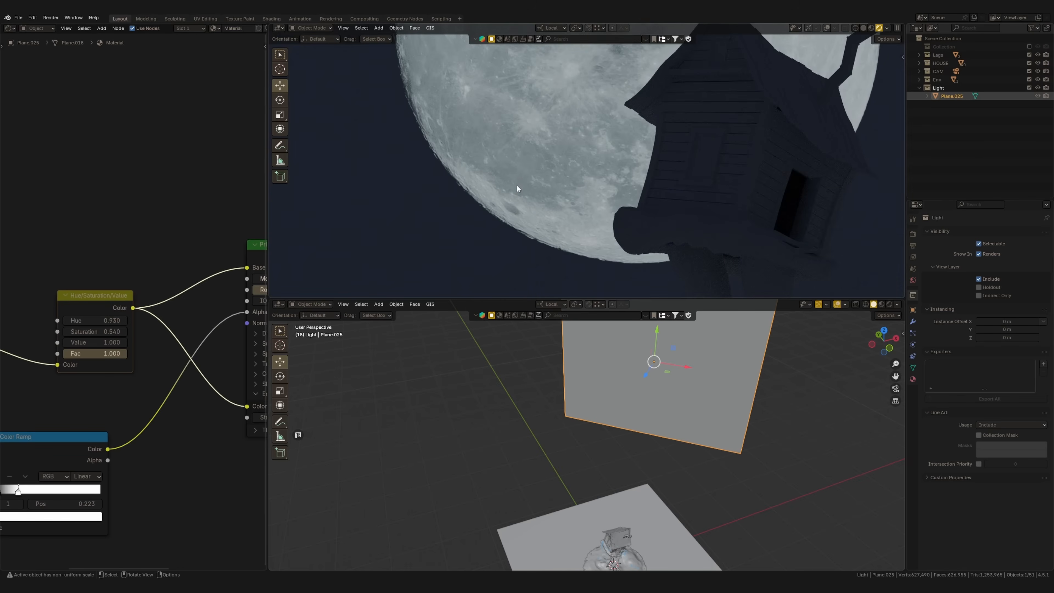
middle_click_drag(663, 156, 510, 235, "shift")
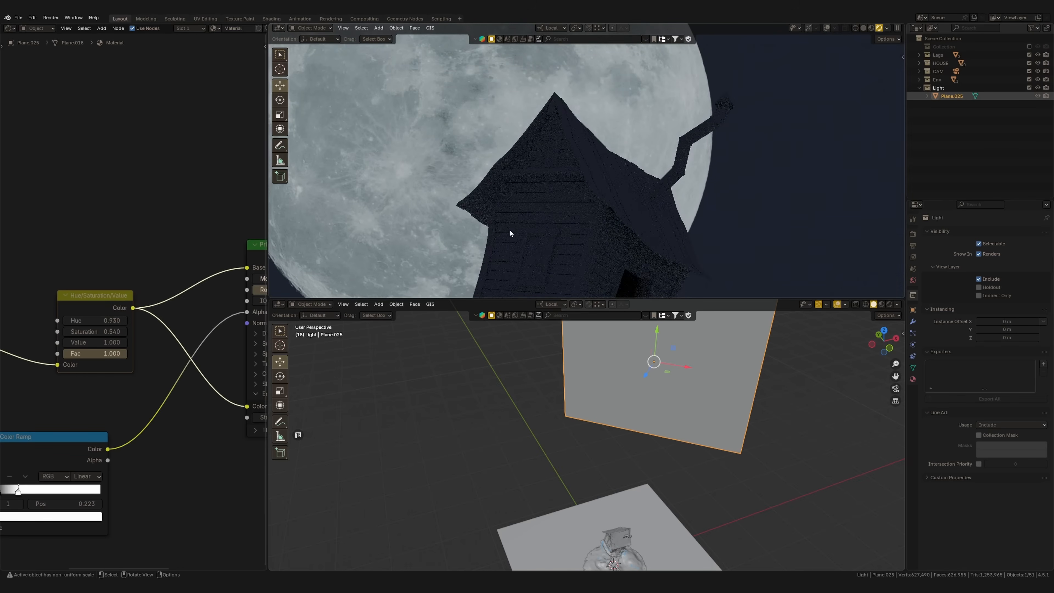
middle_click_drag(573, 142, 652, 168, "ctrl")
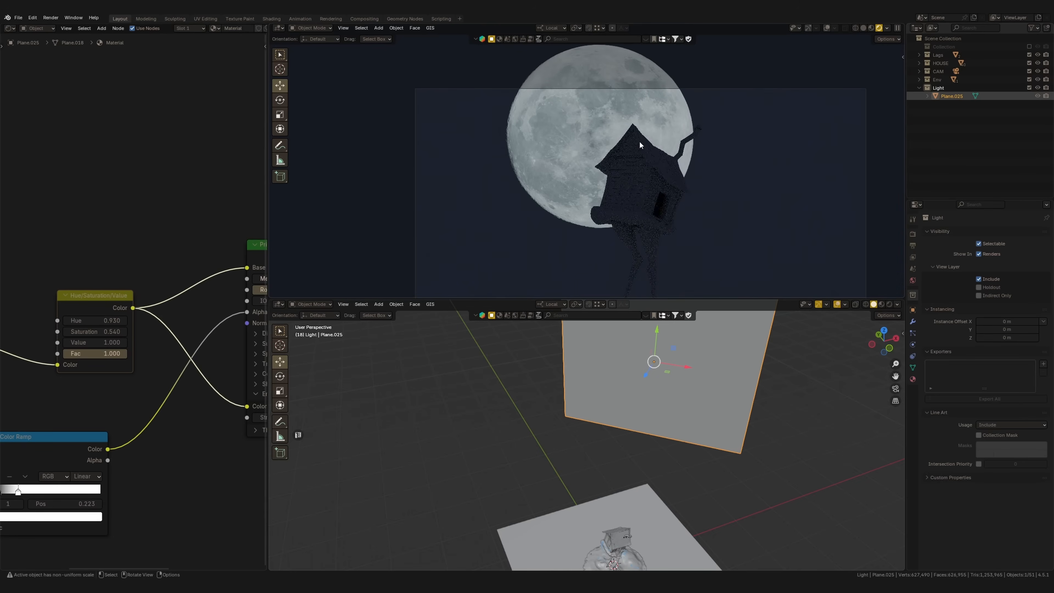
scroll(170, 311, "down", 3)
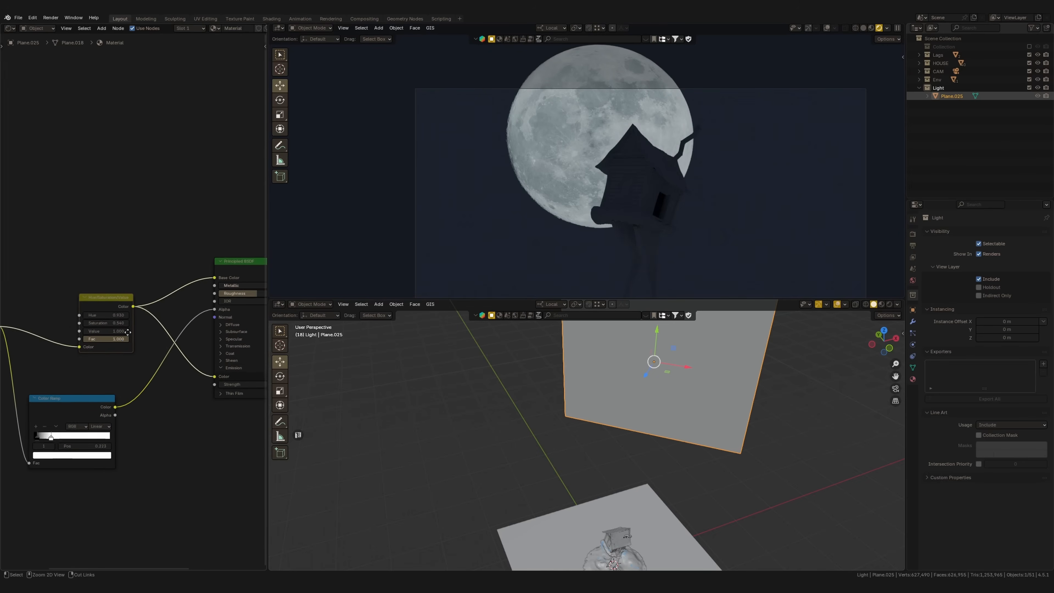
Tidy the moon material's node layout by shifting the Color Ramp closer to the shader
left_click_drag(141, 271, 131, 269)
scroll(130, 269, "down", 1)
middle_click_drag(216, 269, 162, 279)
left_click_drag(179, 285, 174, 285)
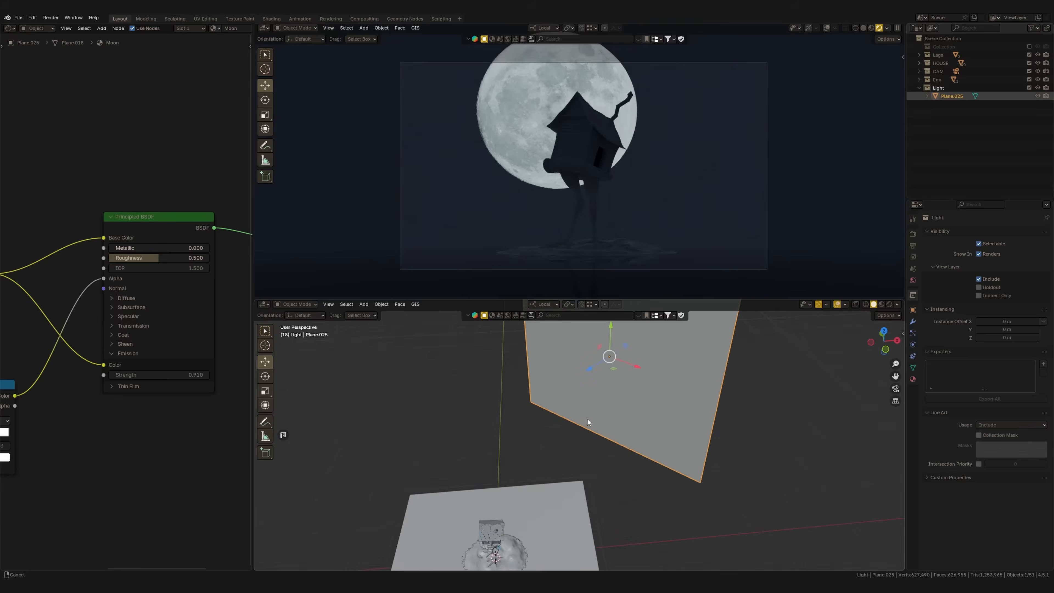
Try raising the moon's Emission Strength to 9.610, and undo the change
middle_click_drag(588, 422, 592, 408)
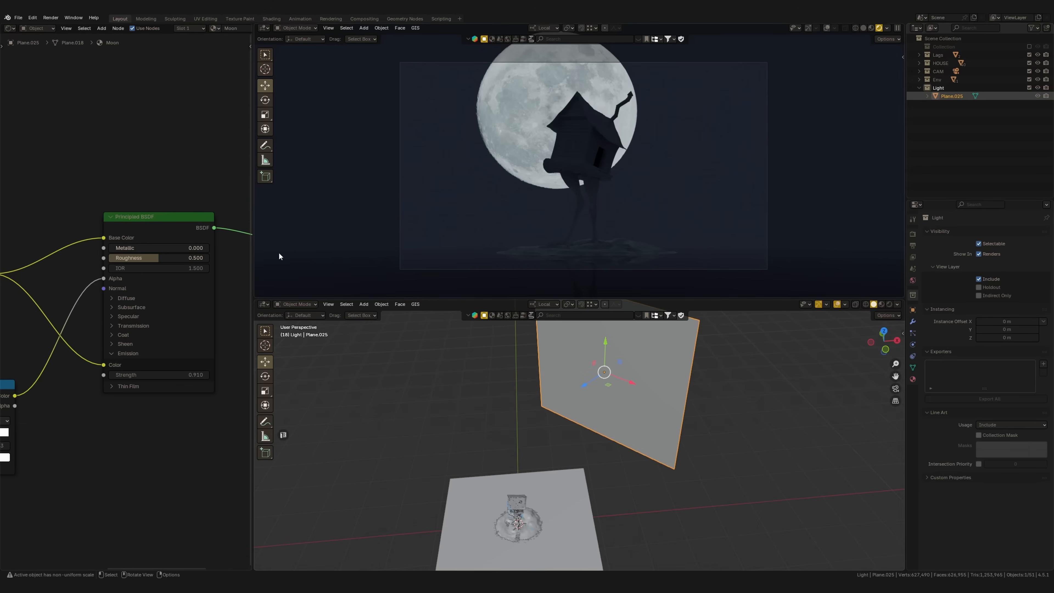
left_click_drag(164, 371, 193, 371)
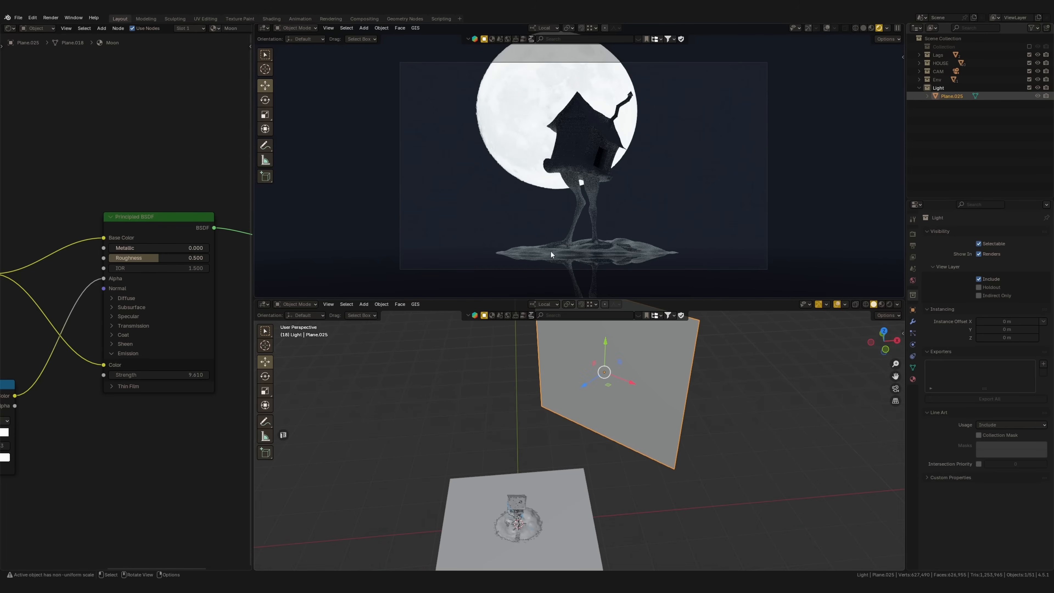
key("ctrl+z")
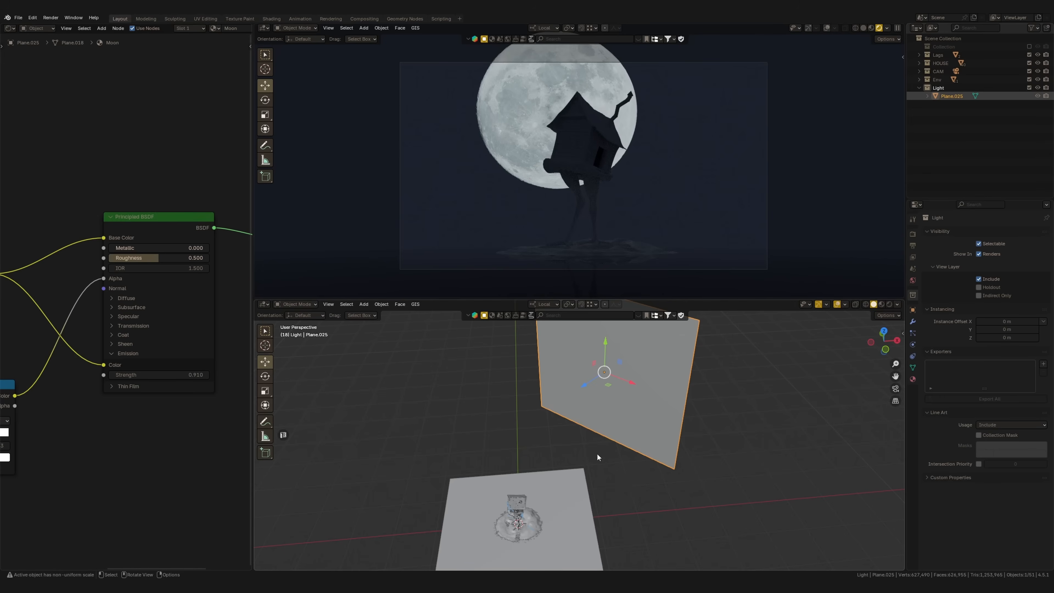
Add a Spot light at the scene's centre and raise it to just above the hut
key("KP_7")
scroll(563, 452, "up", 2)
key("shift+a")
mouse_move(529, 458)
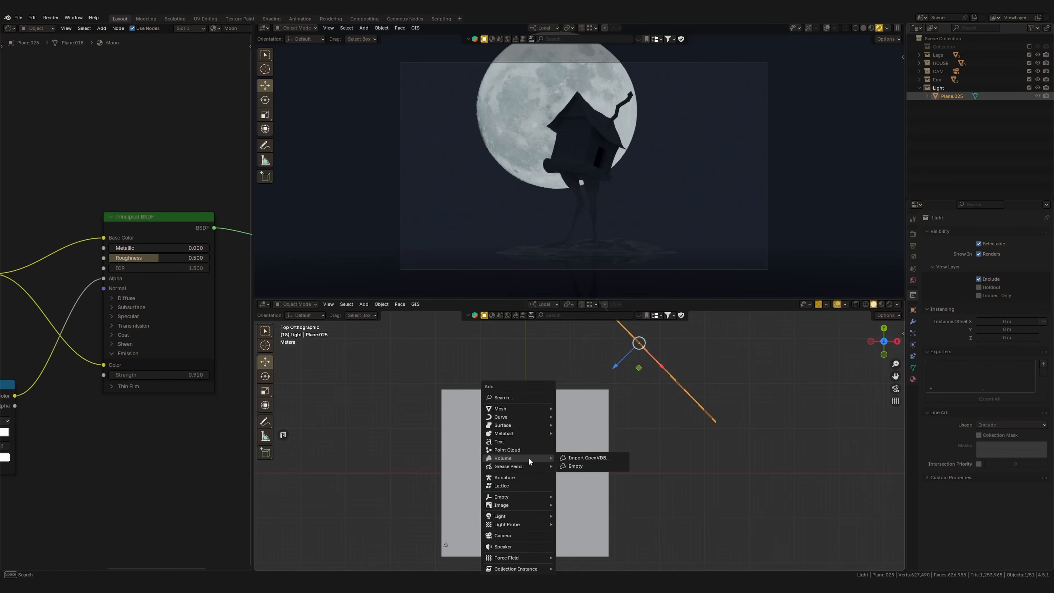
mouse_move(537, 515)
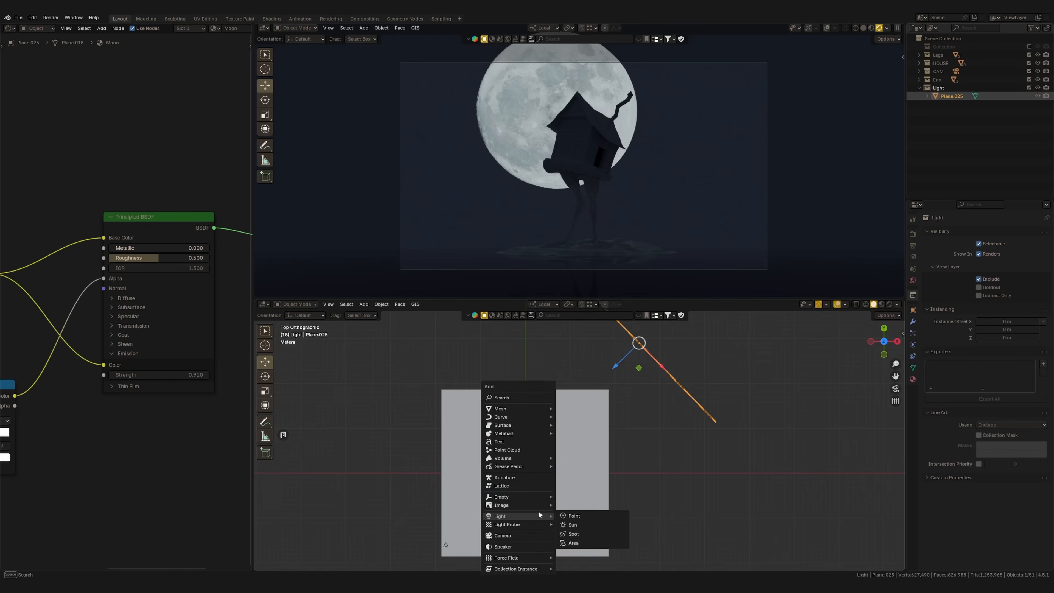
left_click(579, 534)
middle_click_drag(560, 496, 557, 392)
left_click_drag(542, 409, 542, 348)
middle_click_drag(541, 348, 546, 314)
middle_click_drag(571, 393, 571, 426)
Tilt the spot light in the front and top views and position it between the hut and the moon plane
key("r")
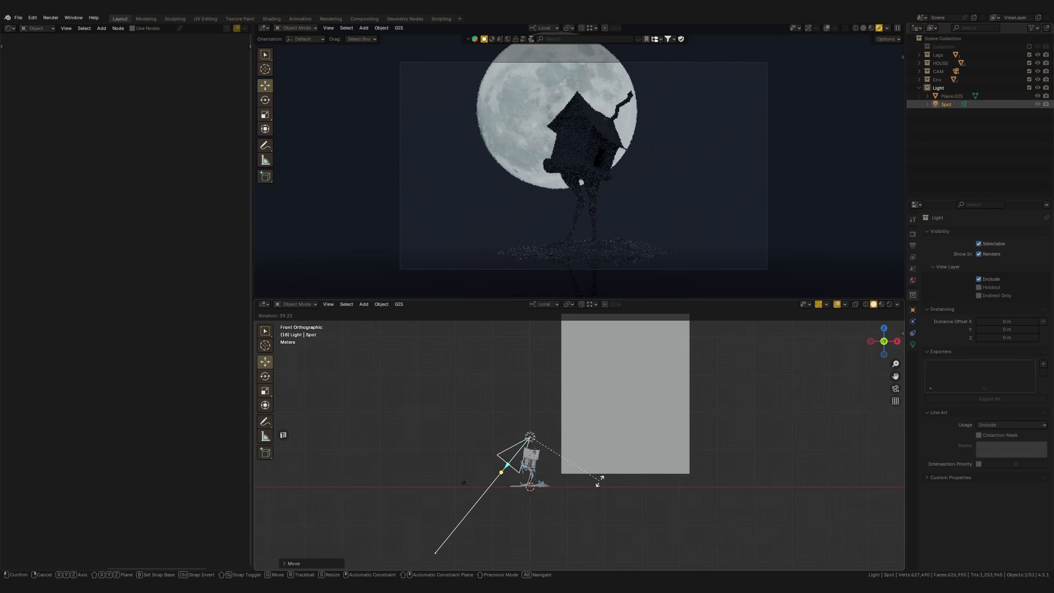
left_click(593, 492)
key("KP_7")
key("r")
left_click(595, 373)
key("g")
left_click(671, 308)
middle_click_drag(672, 308, 612, 355)
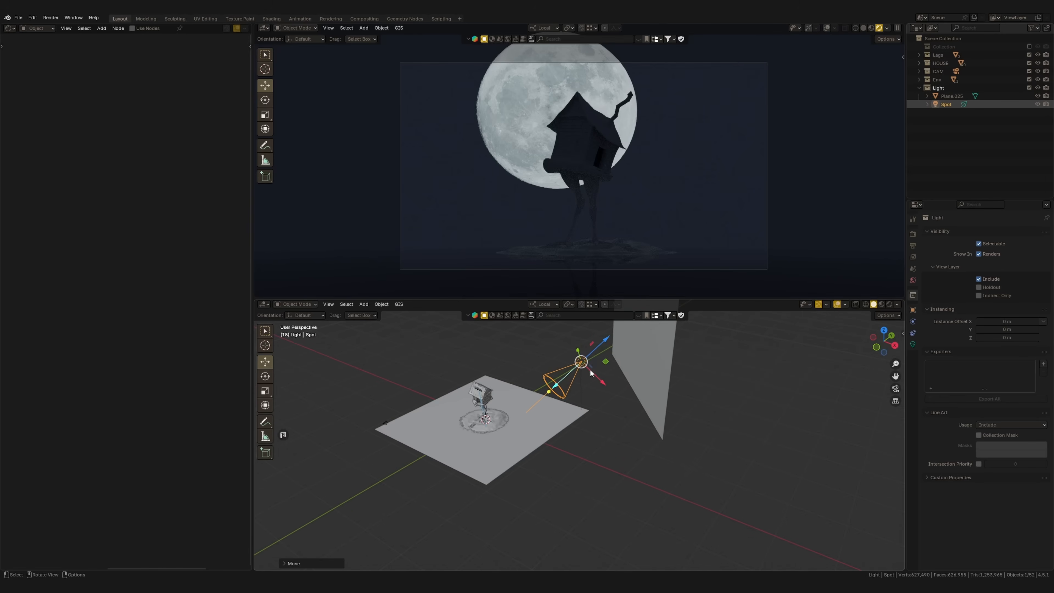
key("g")
left_click(591, 343)
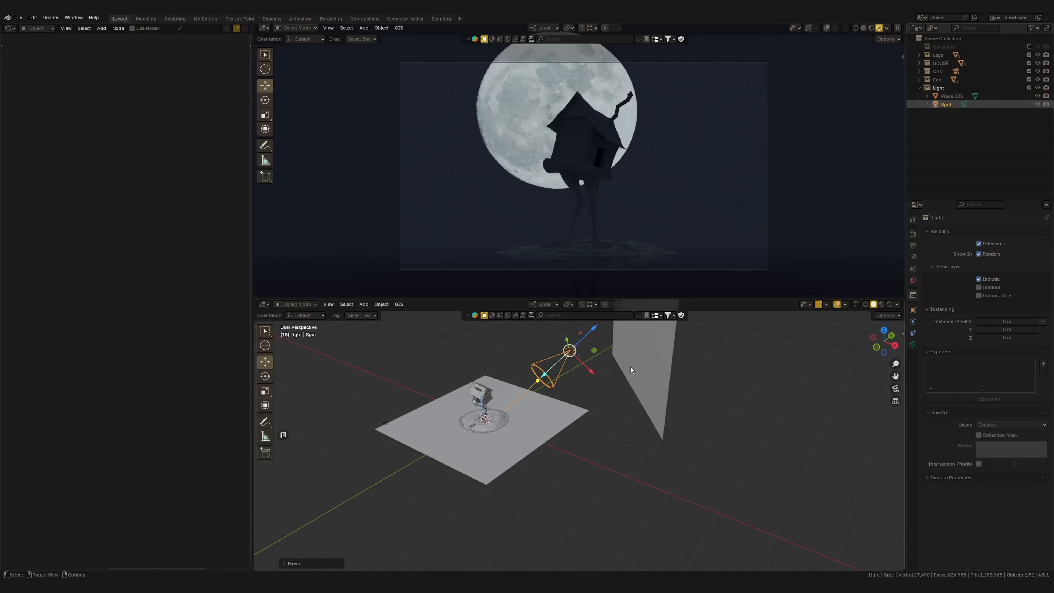
Rotate the spot light about its local Y axis to aim it at the hut, and set its Power to 100000
key("r")
key("y")
key("y")
left_click(639, 379)
left_click_drag(587, 371, 596, 373)
left_click(915, 346)
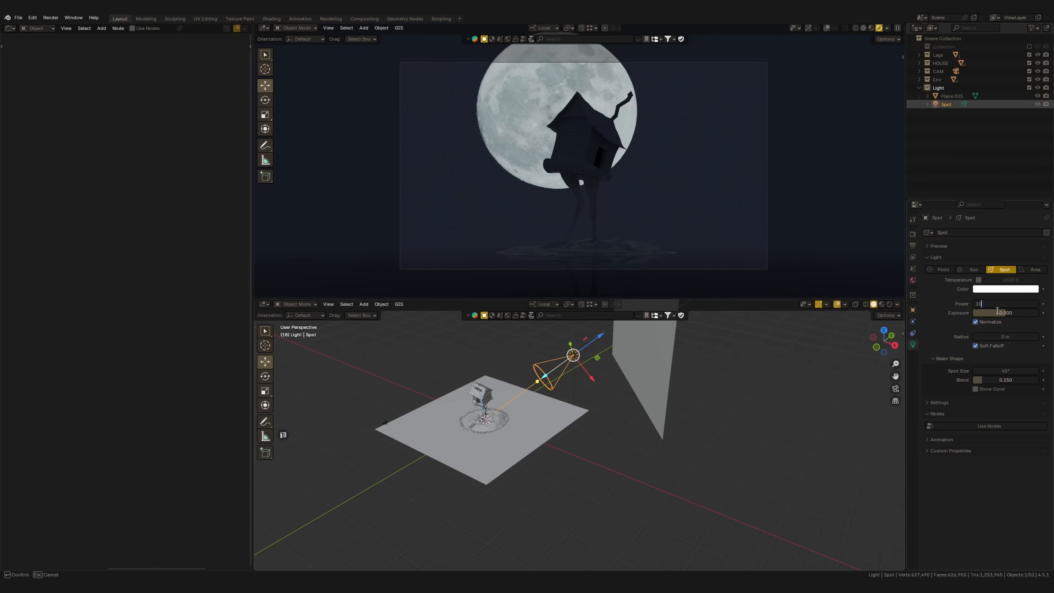
key("Return")
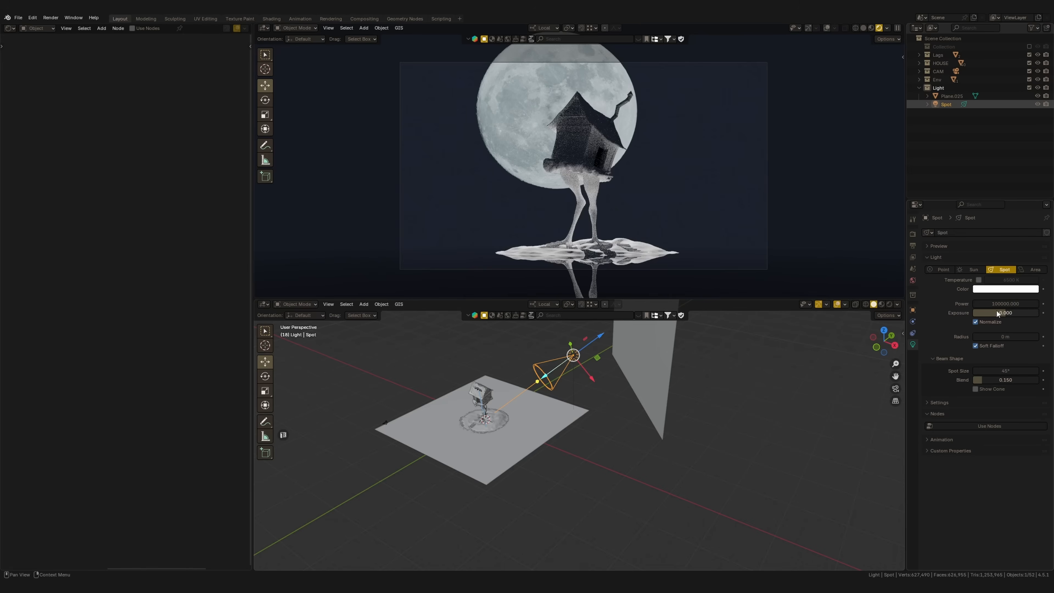
Pull the spot light back along its beam, set Spot Size to 51.5° and Blend to 1.000, and reduce its Power
left_click_drag(601, 336, 615, 324)
middle_click_drag(585, 399, 617, 402)
scroll(580, 374, "down", 5)
scroll(579, 373, "up", 2)
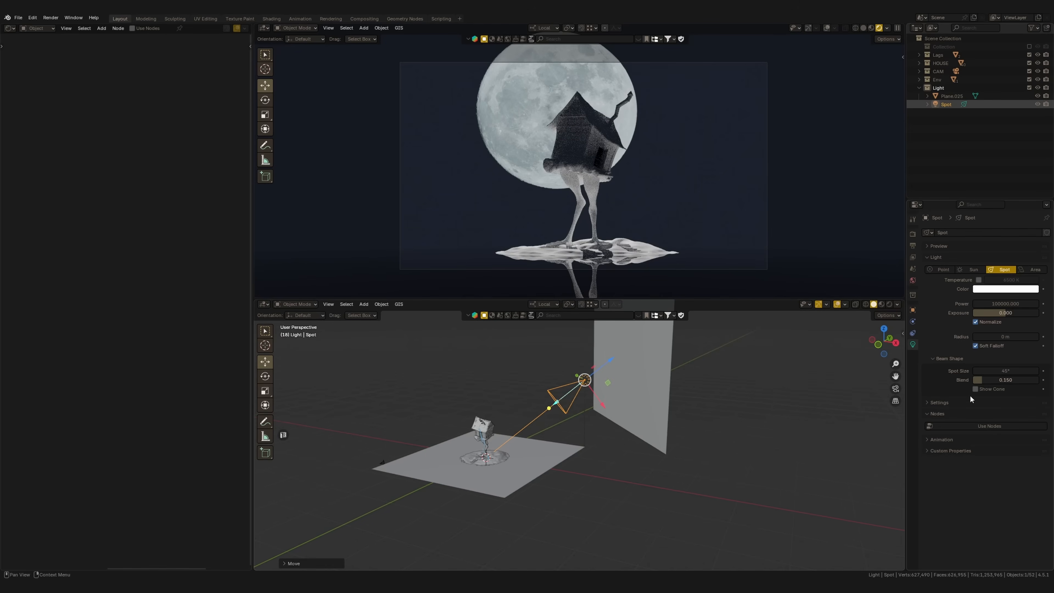
left_click_drag(985, 369, 1016, 377)
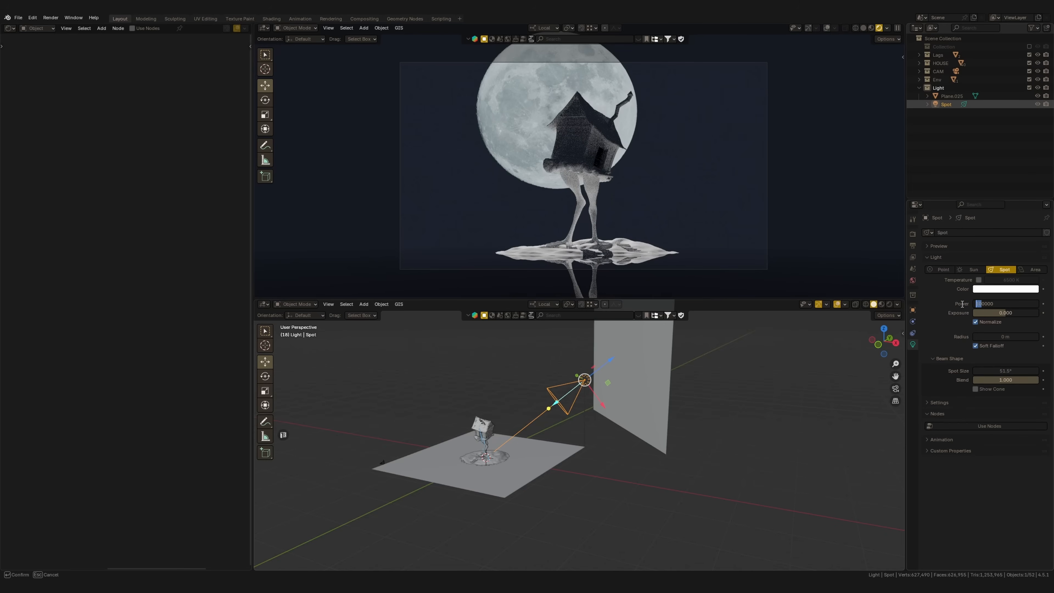
key("Return")
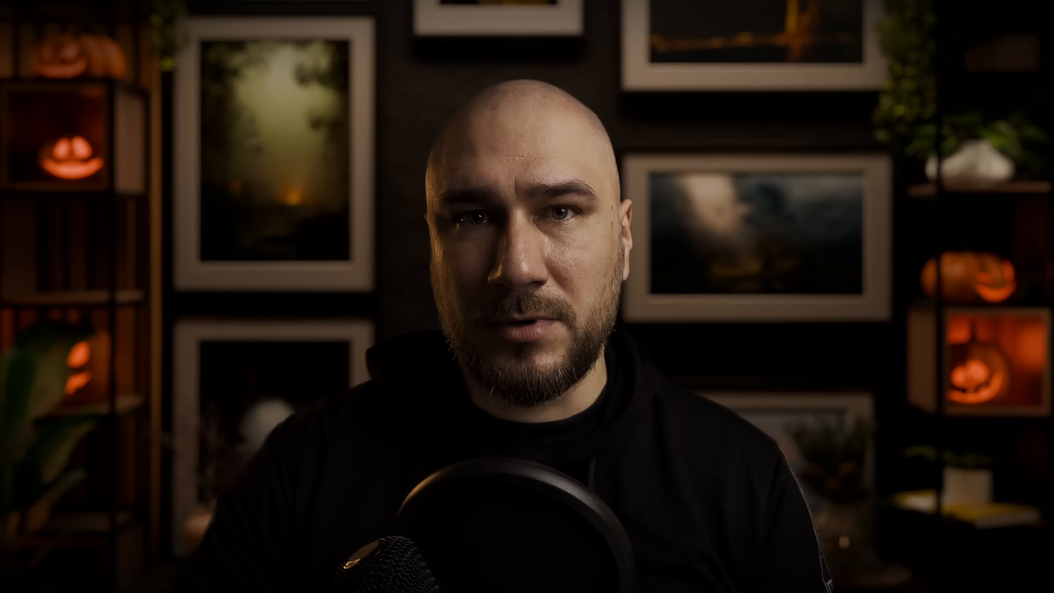
Add an Area light at the scene's centre and raise it into the hut's interior
mouse_move(556, 450)
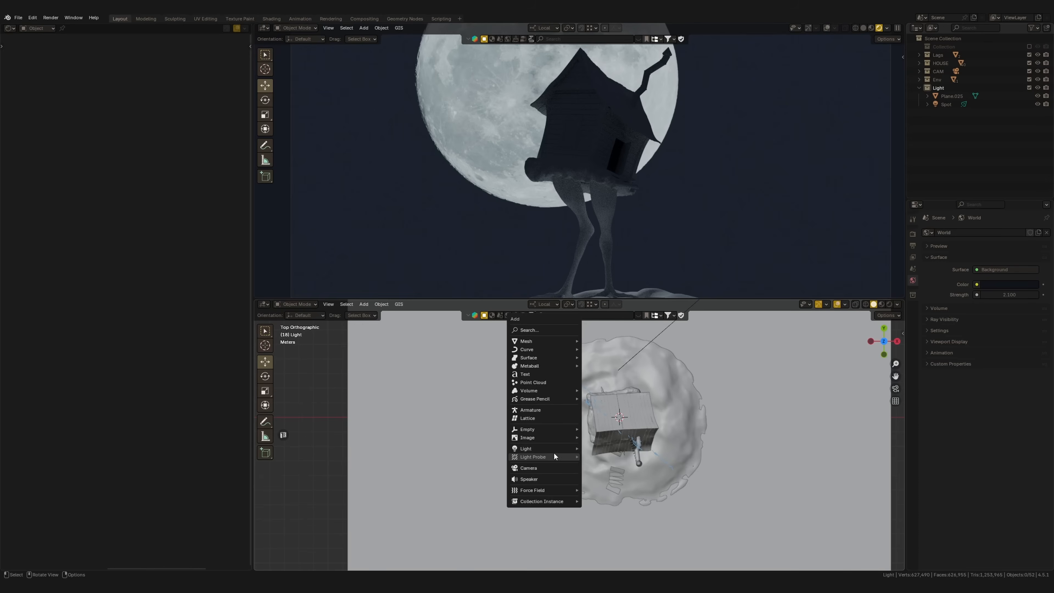
left_click(604, 477)
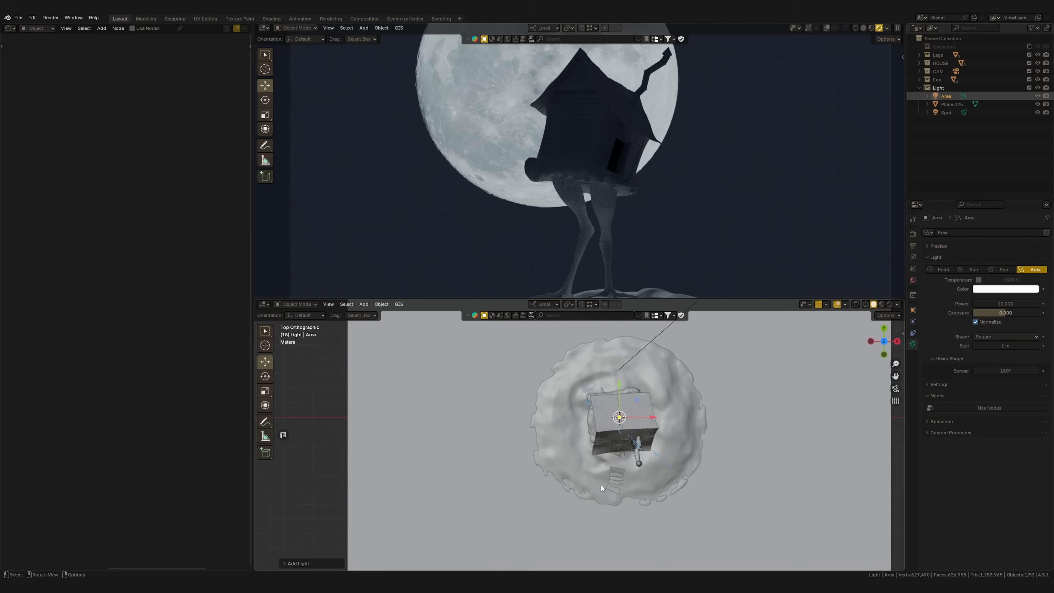
middle_click_drag(646, 457, 643, 388)
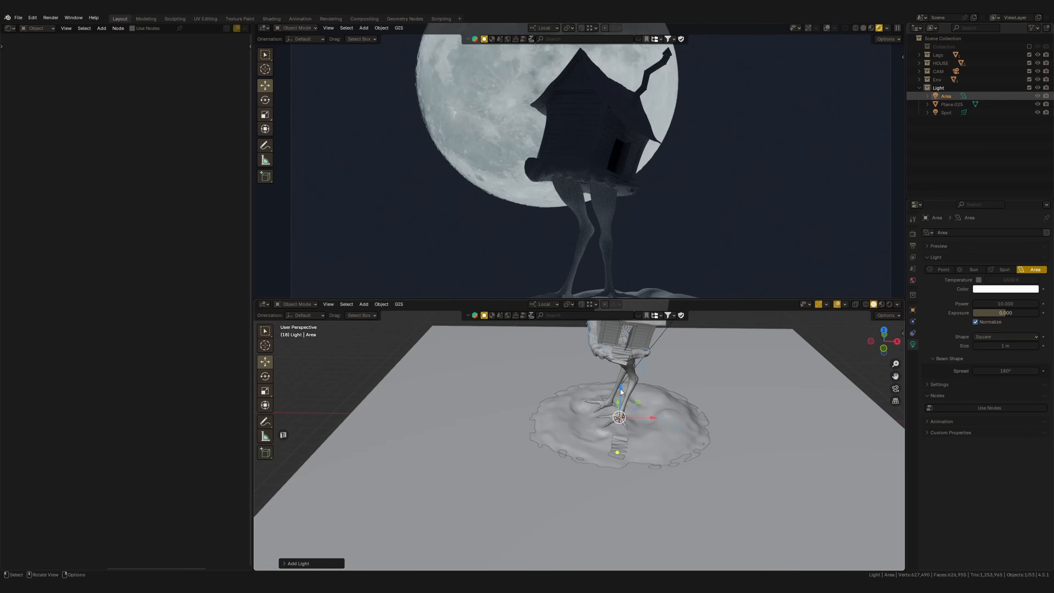
left_click_drag(621, 388, 623, 347)
middle_click_drag(625, 350, 629, 411, "shift")
left_click_drag(629, 413, 630, 367)
mouse_move(641, 371)
middle_mouse_down()
mouse_move(631, 361)
mouse_move(642, 373)
middle_mouse_up()
Rotate the area light about its local Y axis so it shines down through the hut's doorway
scroll(610, 409, "up", 3)
middle_click_drag(611, 436, 604, 403)
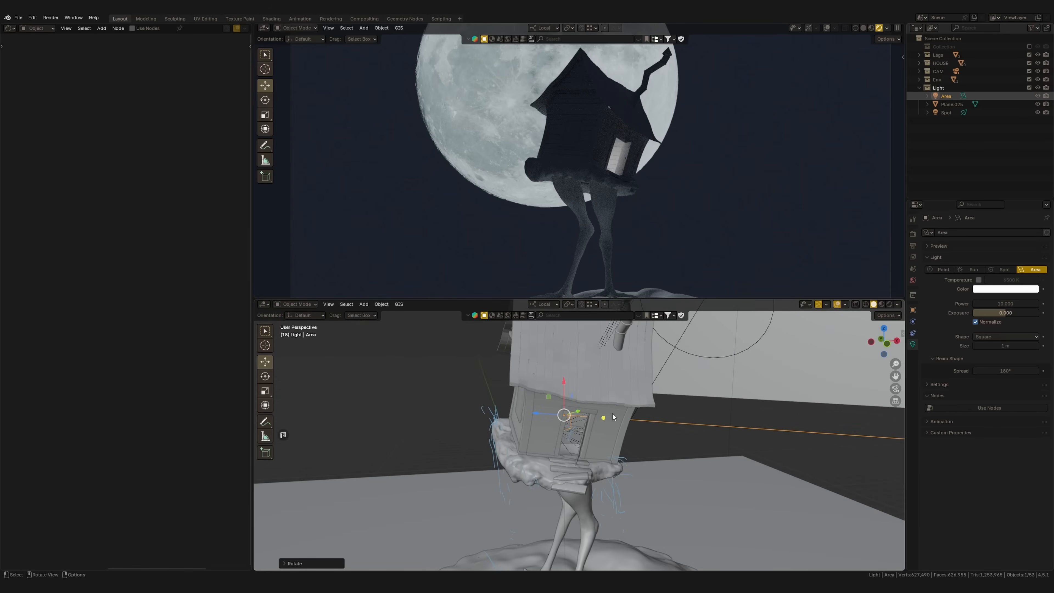
key("r")
key("y")
left_click(599, 433)
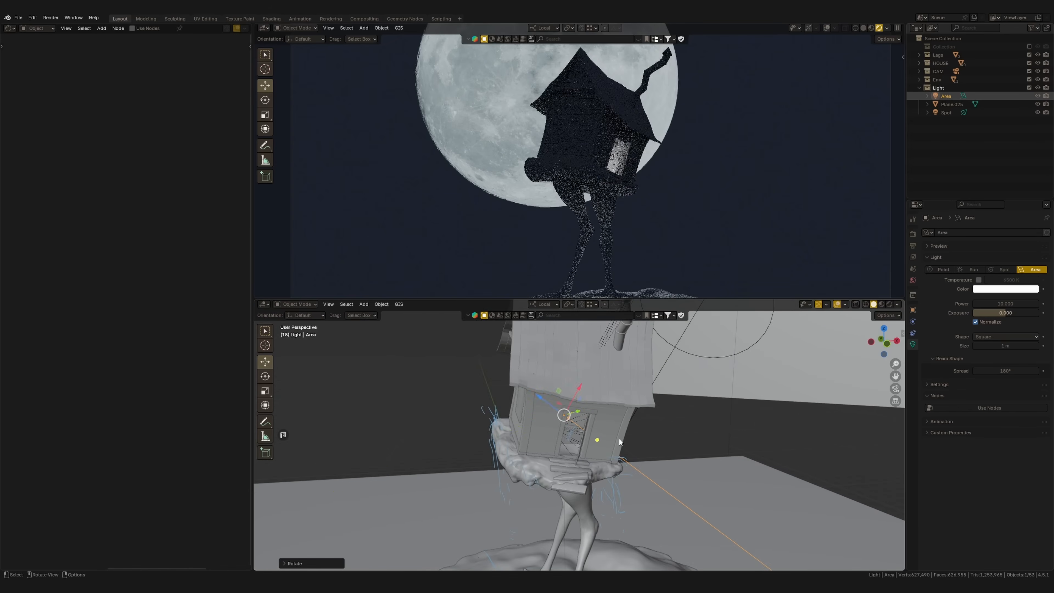
Change the color of the area light inside the hut to a warm orange
scroll(594, 417, "up", 4)
mouse_move(593, 416)
middle_mouse_down()
mouse_move(611, 411)
mouse_move(588, 423)
middle_mouse_up()
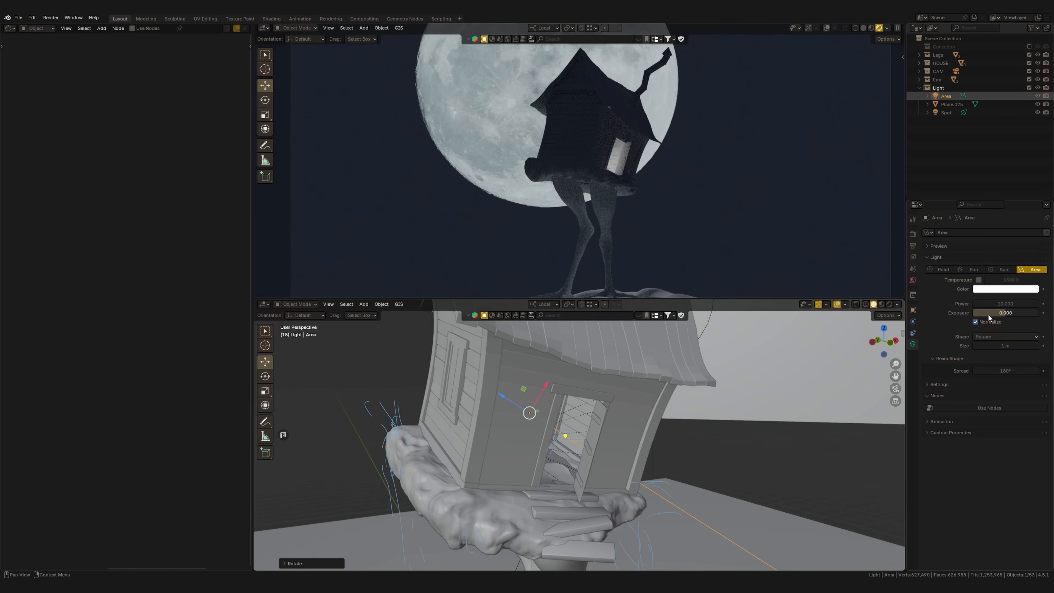
left_click(998, 289)
left_click_drag(992, 208, 987, 219)
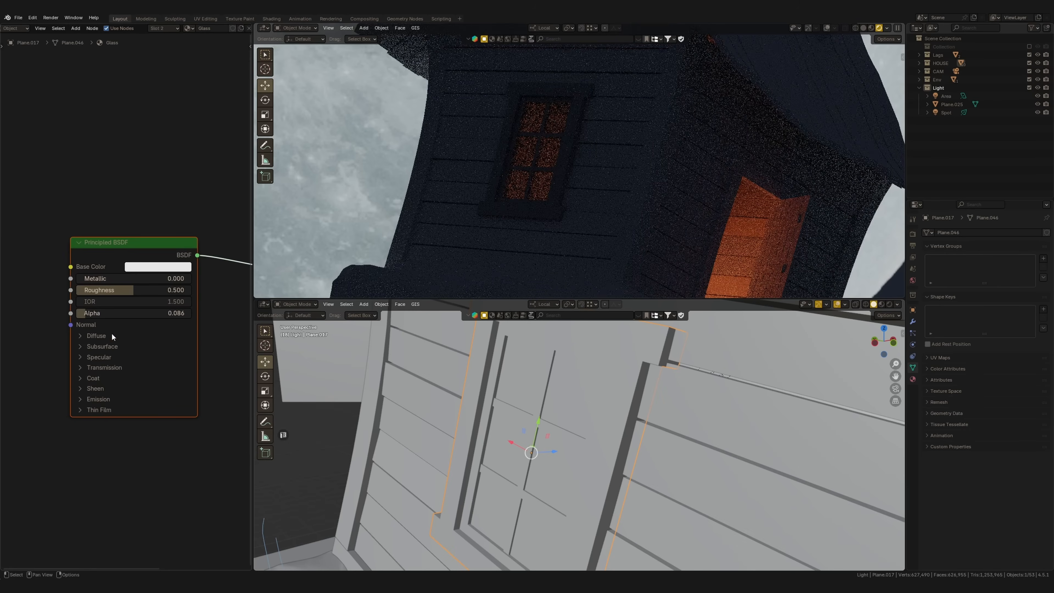
Increase the Alpha of the window's Glass material to make the panes more opaque
middle_click_drag(550, 173, 563, 199)
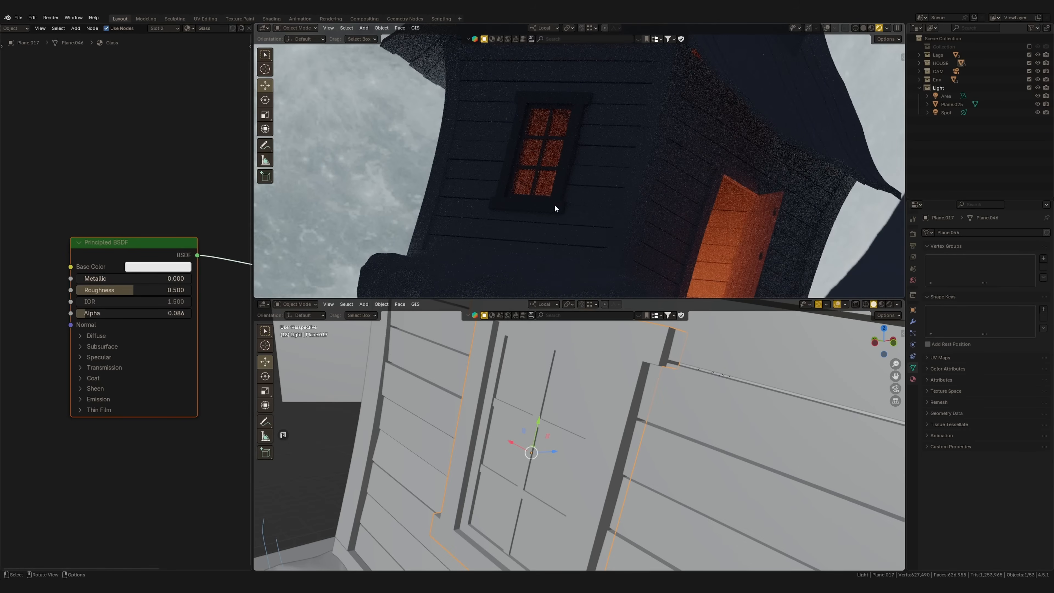
left_click_drag(102, 316, 176, 313)
left_click_drag(91, 315, 142, 316)
middle_click_drag(572, 188, 570, 206)
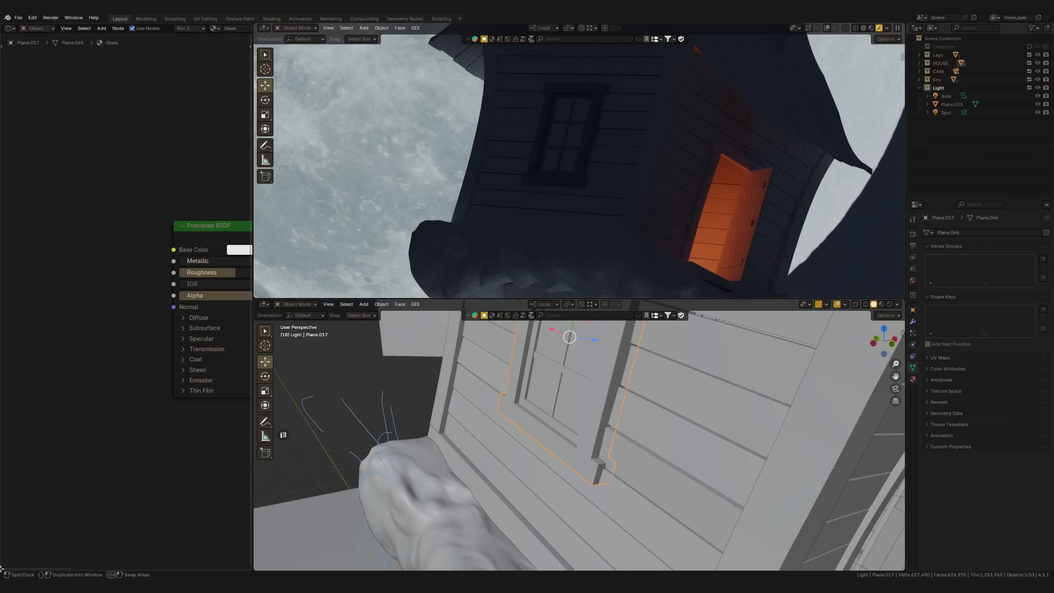
Split the node editor area and turn its lower part into a File Browser
left_click_drag(2, 569, 4, 397)
left_click(9, 401)
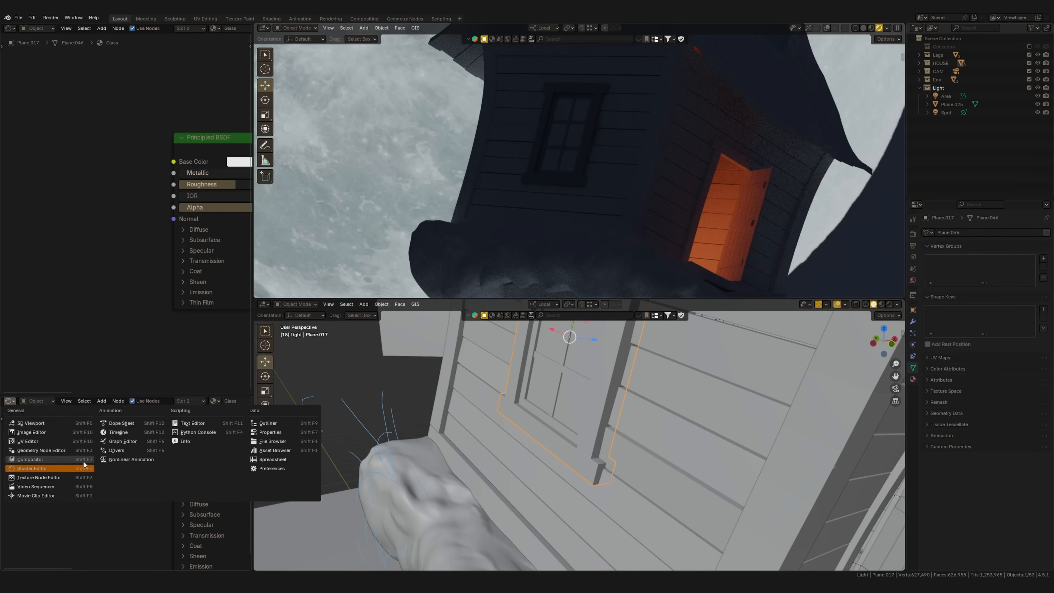
left_click(257, 443)
left_click(163, 414)
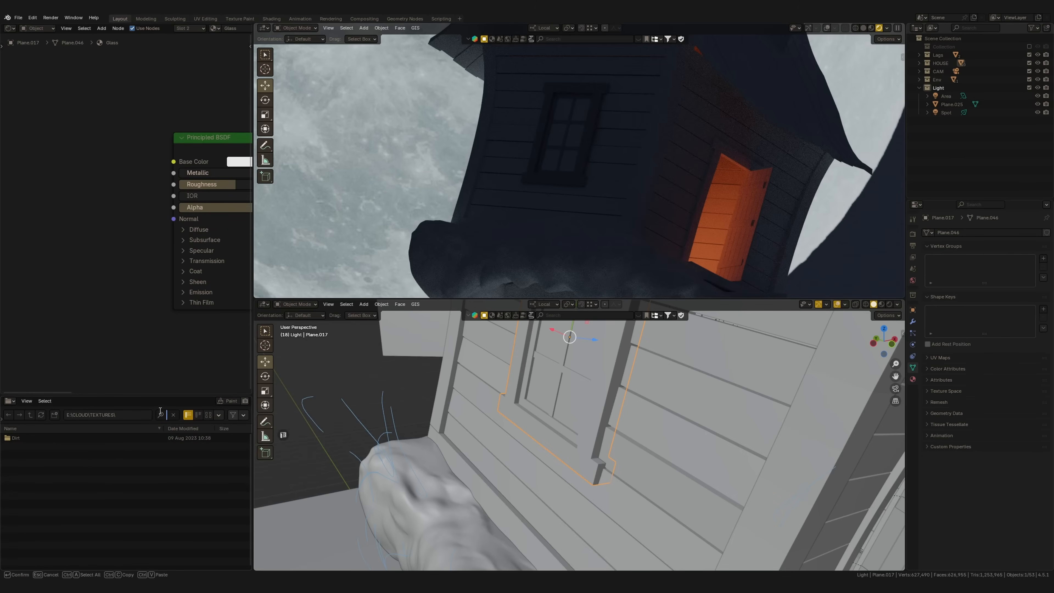
Open the Dirt texture folder and browse its images as thumbnails in an enlarged File Browser
left_click(24, 439)
double_click(23, 440)
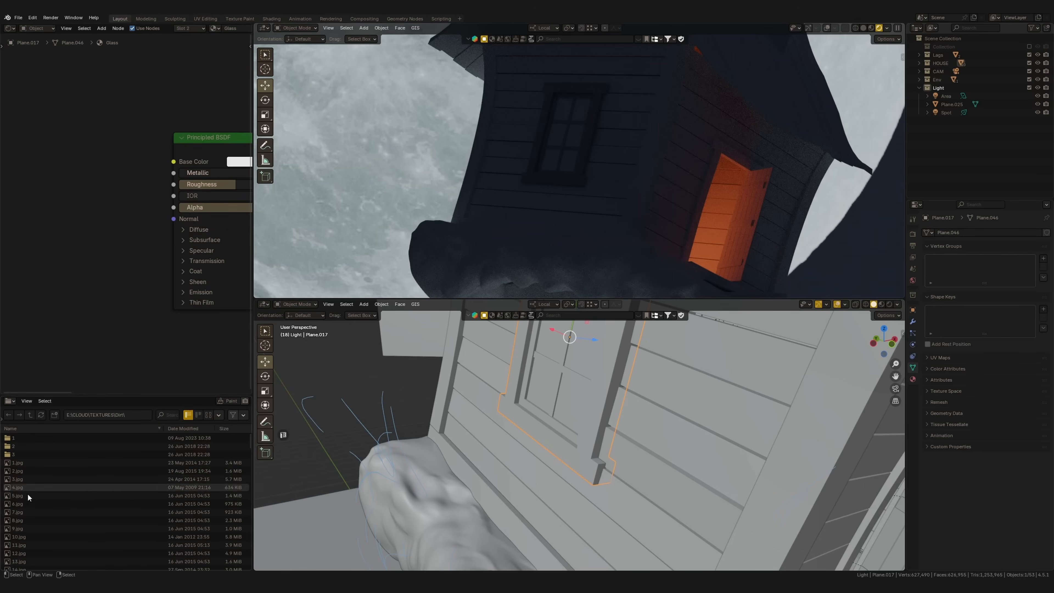
left_click(209, 415)
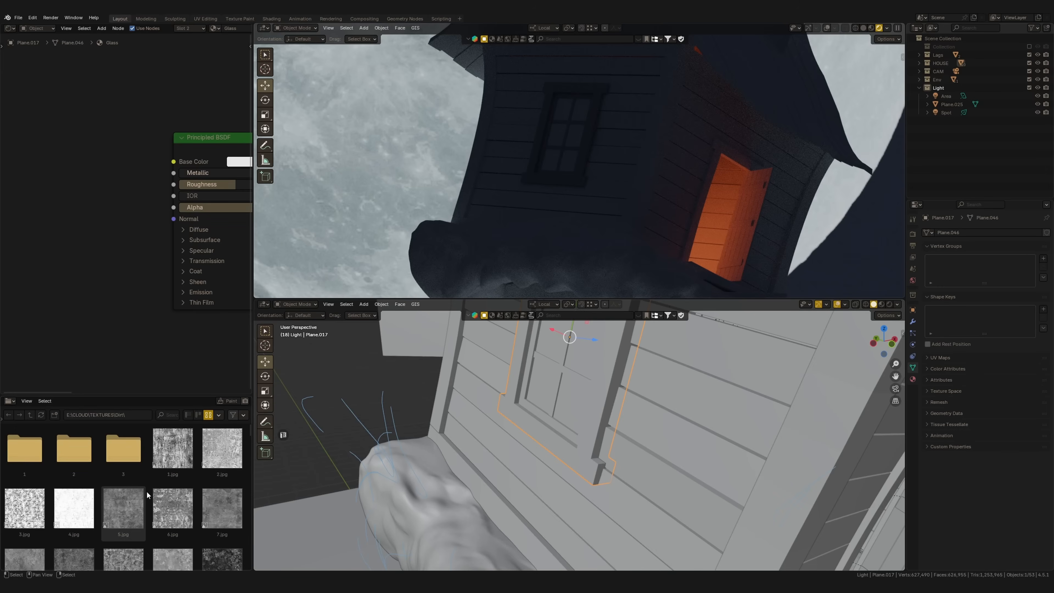
left_click_drag(156, 395, 156, 335)
scroll(125, 436, "down", 5)
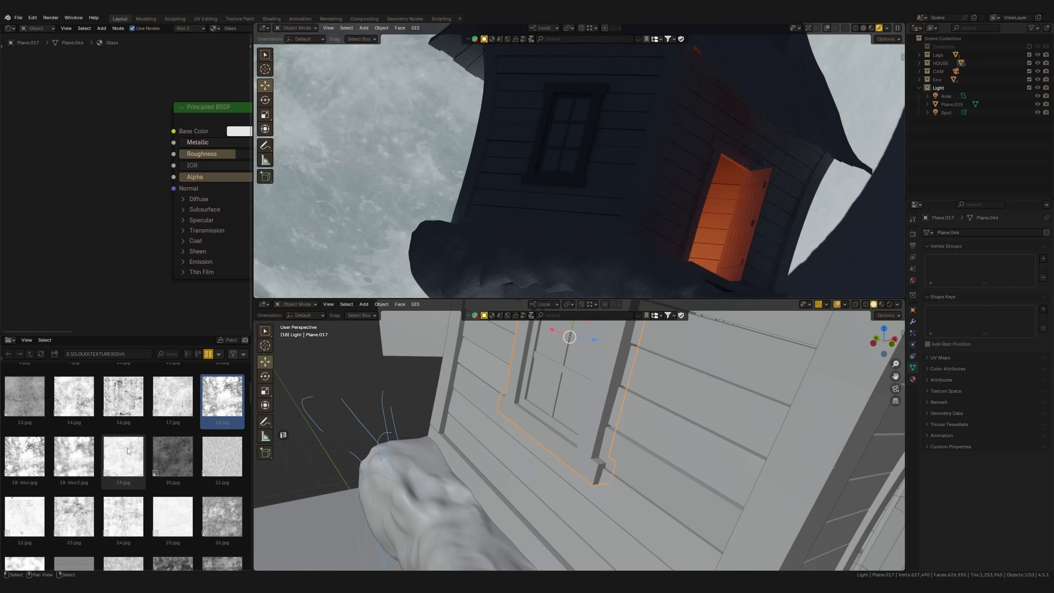
Add 18.jpg to the Glass material as an image texture and connect its Color to the Principled BSDF's Base Color
left_click_drag(223, 396, 97, 249)
left_click_drag(168, 336, 96, 308)
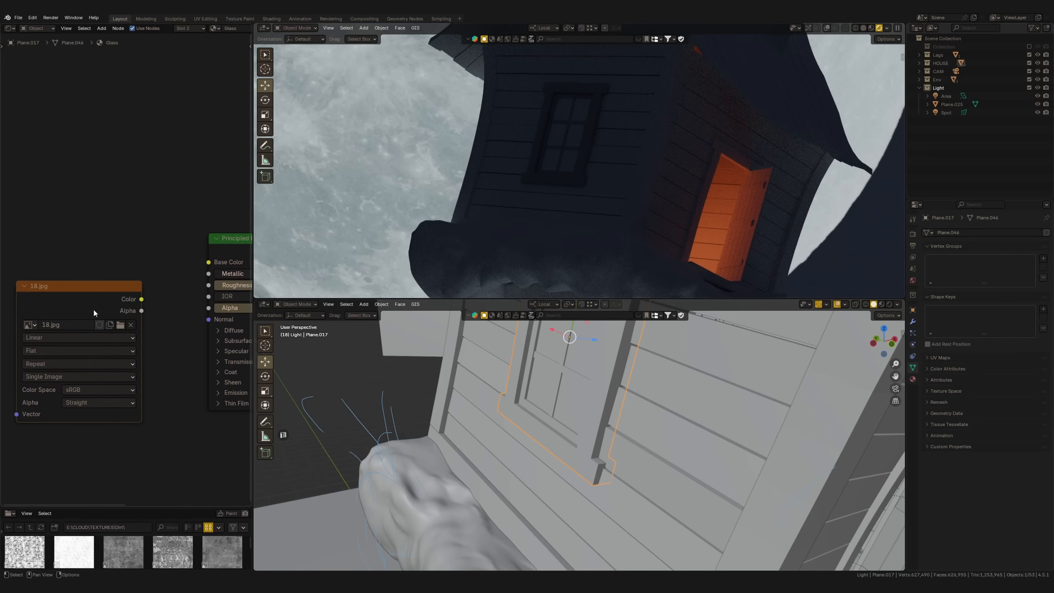
left_click_drag(205, 258, 208, 262)
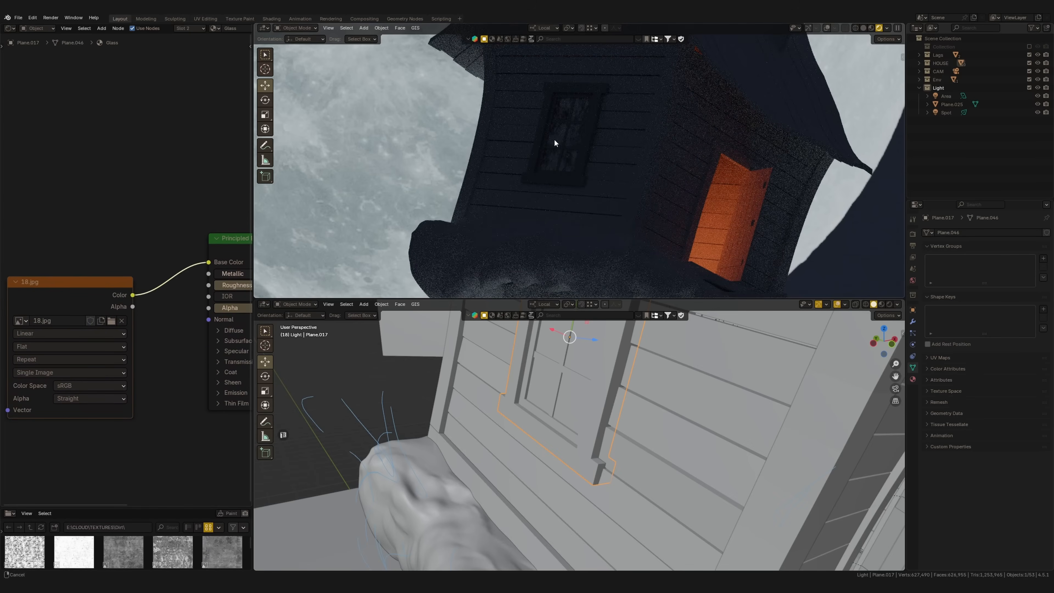
scroll(565, 155, "up", 3)
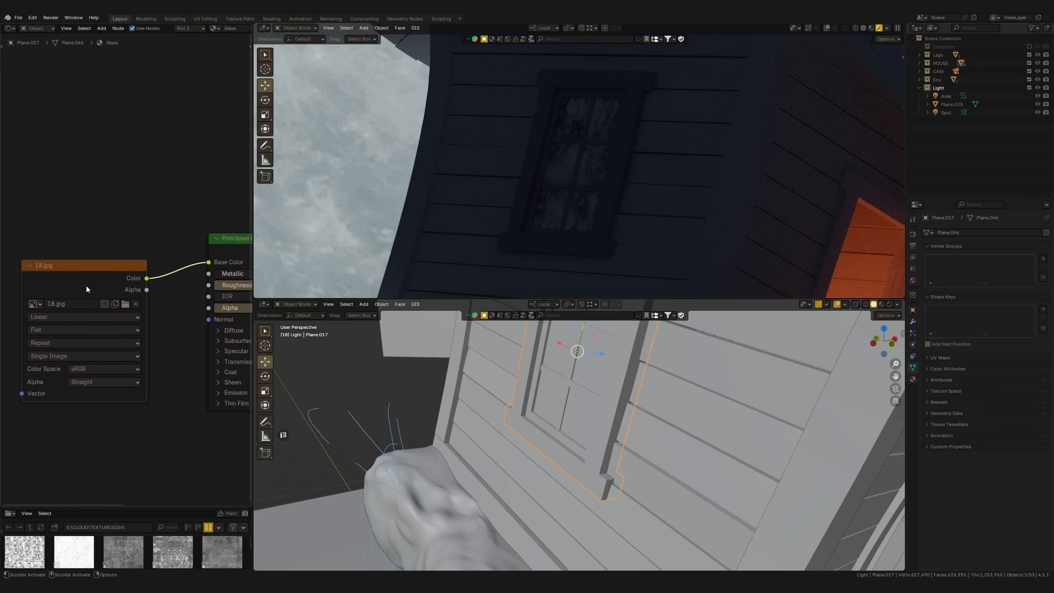
Add Mapping and Texture Coordinate nodes to the 18.jpg texture, set the X location to -0.41 m and reduce the X and Y scale
middle_click_drag(87, 291, 138, 314)
key("ctrl+t")
left_click_drag(138, 438, 151, 435)
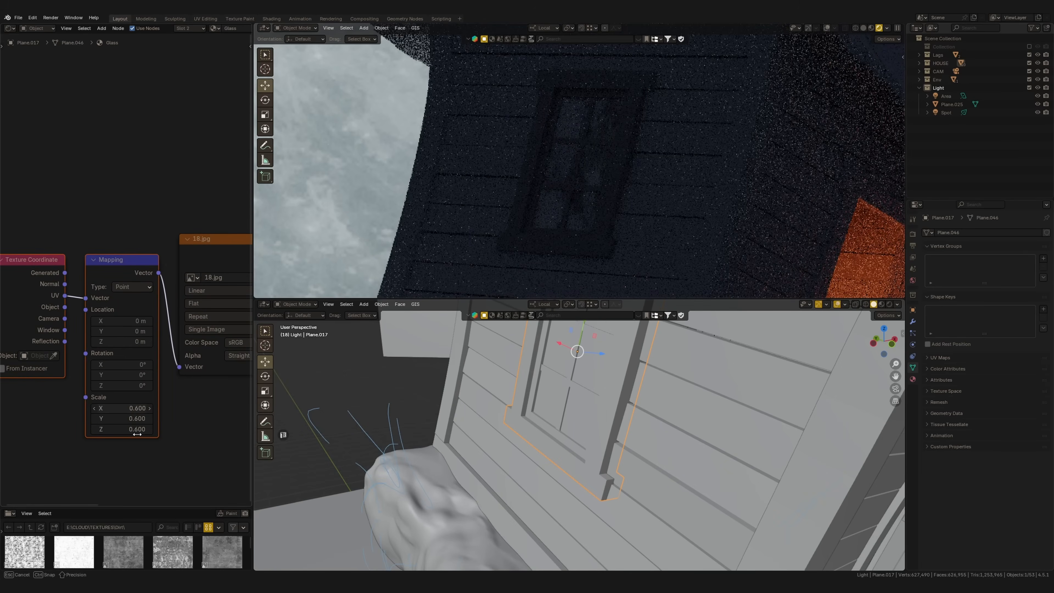
left_click_drag(138, 435, 139, 434)
mouse_move(107, 320)
left_mouse_down()
mouse_move(120, 321)
mouse_move(101, 326)
left_mouse_up()
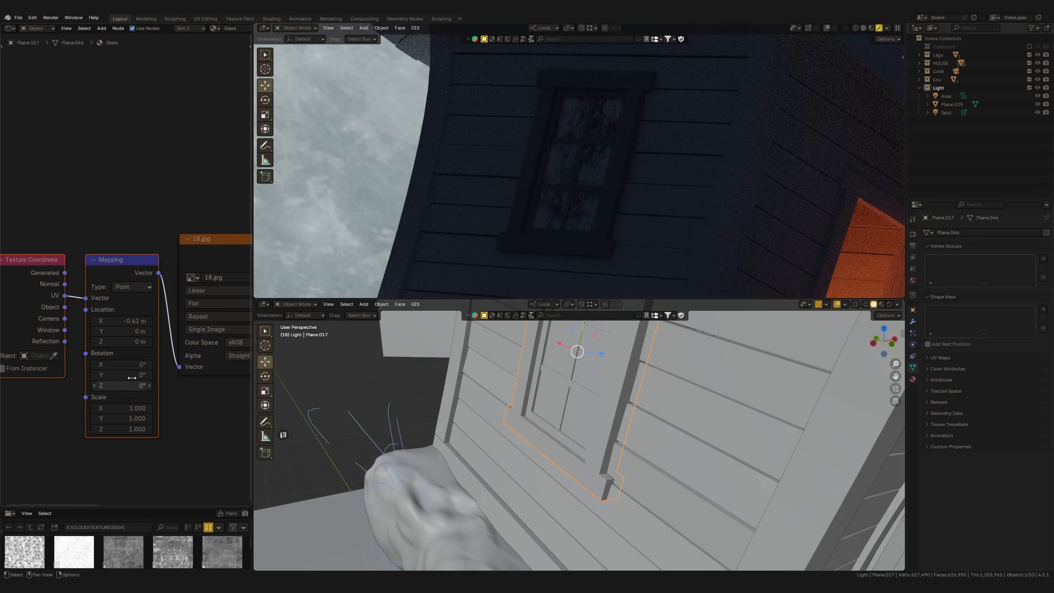
left_click_drag(135, 419, 126, 420)
left_click_drag(133, 408, 101, 410)
Add an Ambient Occlusion node above the 18.jpg texture and preview its output on the window panes
scroll(102, 410, "down", 2)
key("shift+a")
type("ao")
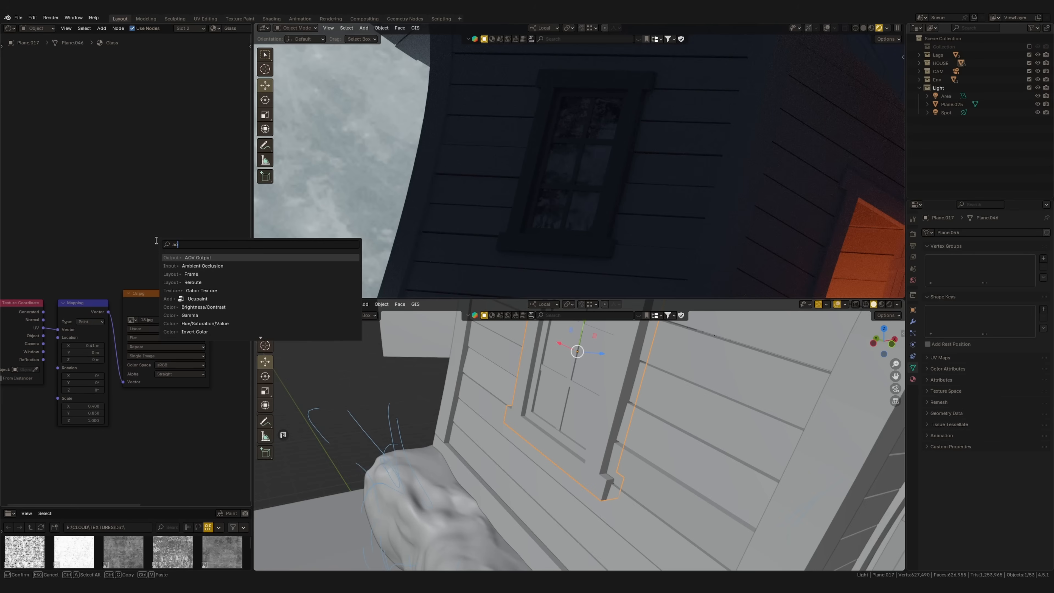
key("Down")
key("Return")
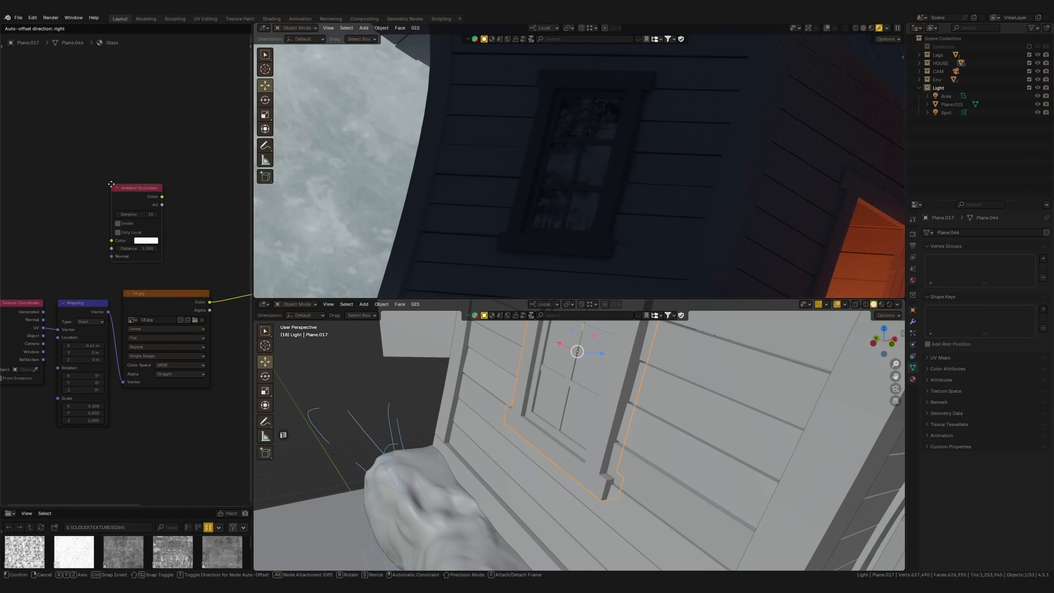
left_click(111, 182)
left_click(142, 196, "ctrl+shift")
scroll(154, 253, "up", 2)
middle_click_drag(154, 254, 158, 253, "ctrl")
Add a Color Ramp node on the Ambient Occlusion node's Color output
key("shift+a")
left_click(161, 261)
type("co")
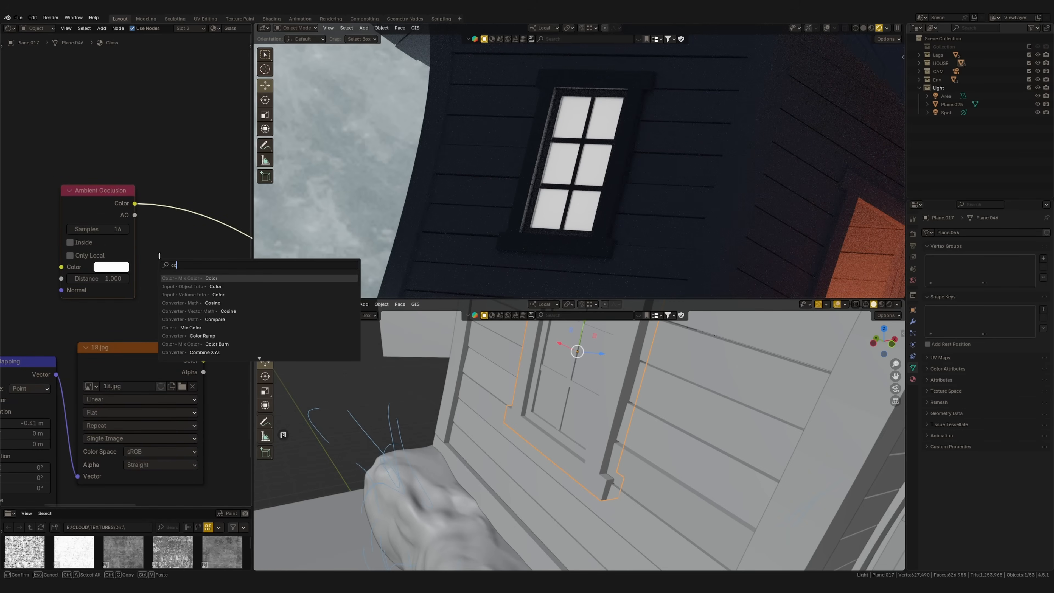
key("Down")
key("Down")
key("Down")
key("Down")
key("Return")
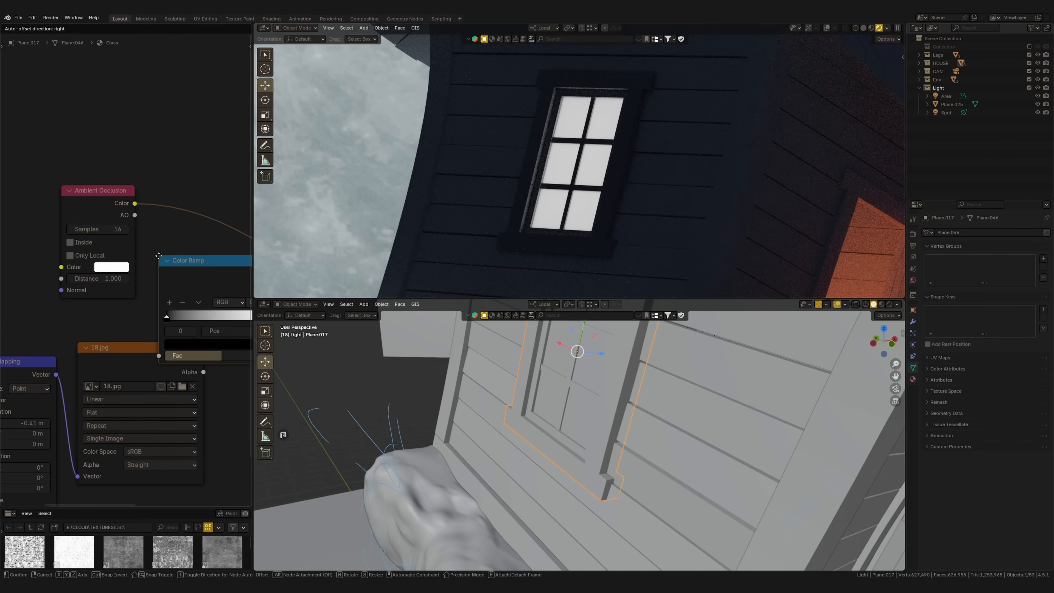
left_click(155, 193)
Set the Ambient Occlusion distance to 7.800 and move its Color Ramp's black stop to 0.973
middle_click_drag(170, 243, 96, 243)
left_click_drag(94, 255, 187, 256)
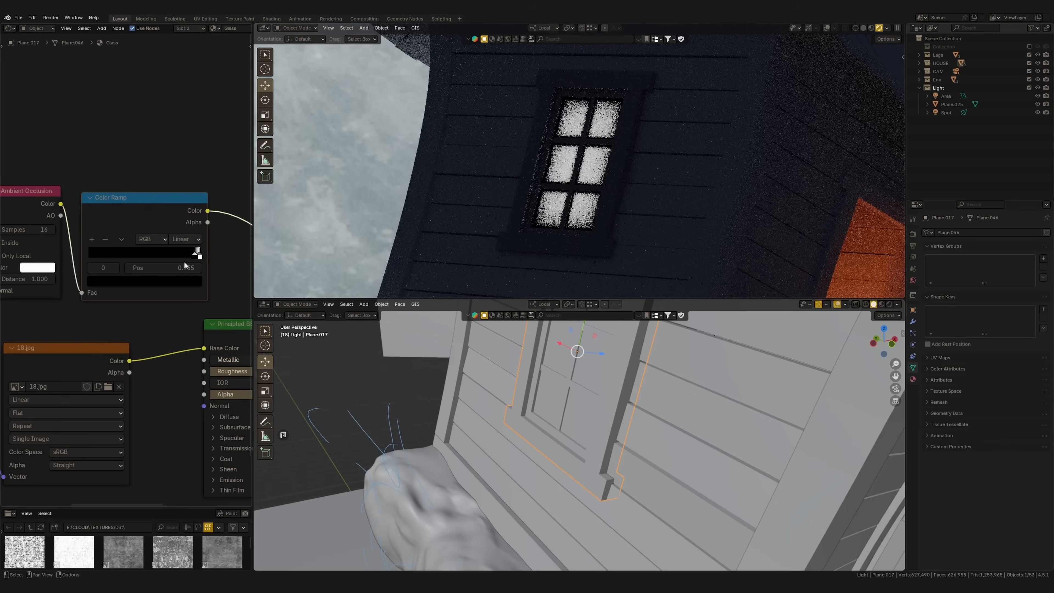
middle_click_drag(80, 286, 181, 268)
left_click_drag(120, 261, 157, 261)
middle_click_drag(168, 240, 108, 252)
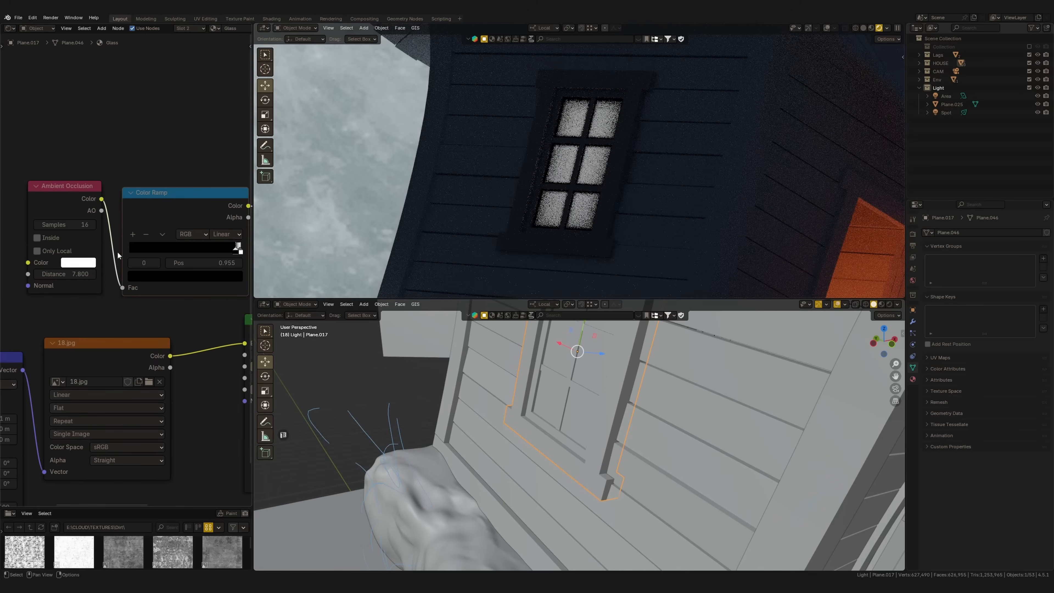
left_click_drag(239, 249, 238, 253)
middle_click_drag(225, 263, 163, 268)
middle_click_drag(163, 269, 139, 298, "ctrl")
middle_click_drag(139, 298, 162, 282)
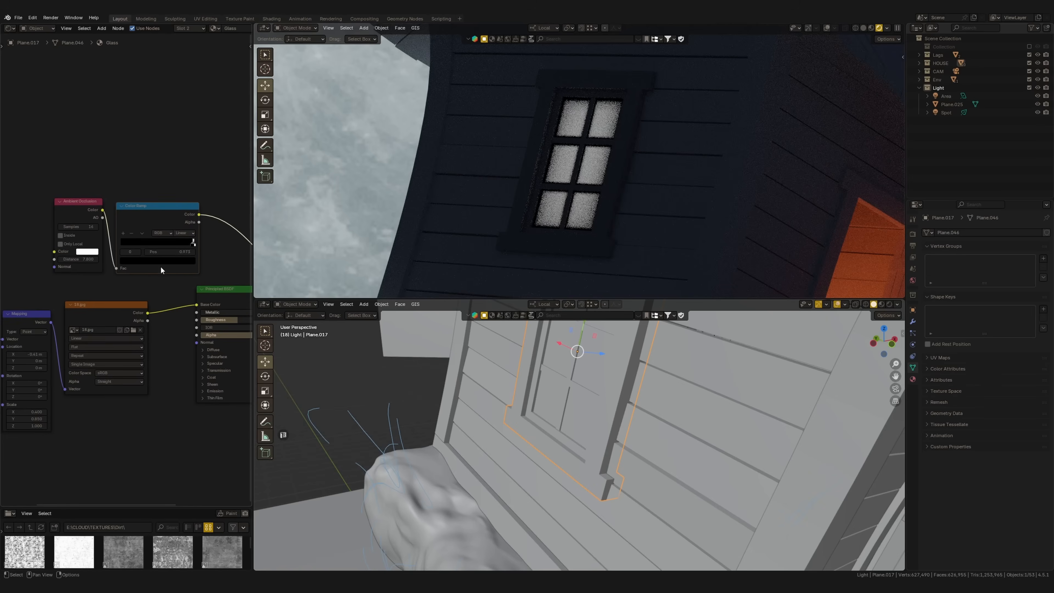
Spread the Ambient Occlusion nodes and the image texture nodes apart to make room before the Principled BSDF
middle_click_drag(68, 391, 121, 345)
left_click_drag(44, 431, 154, 271)
key("g")
left_click(104, 366)
left_click_drag(109, 430, 31, 270, "shift")
key("g")
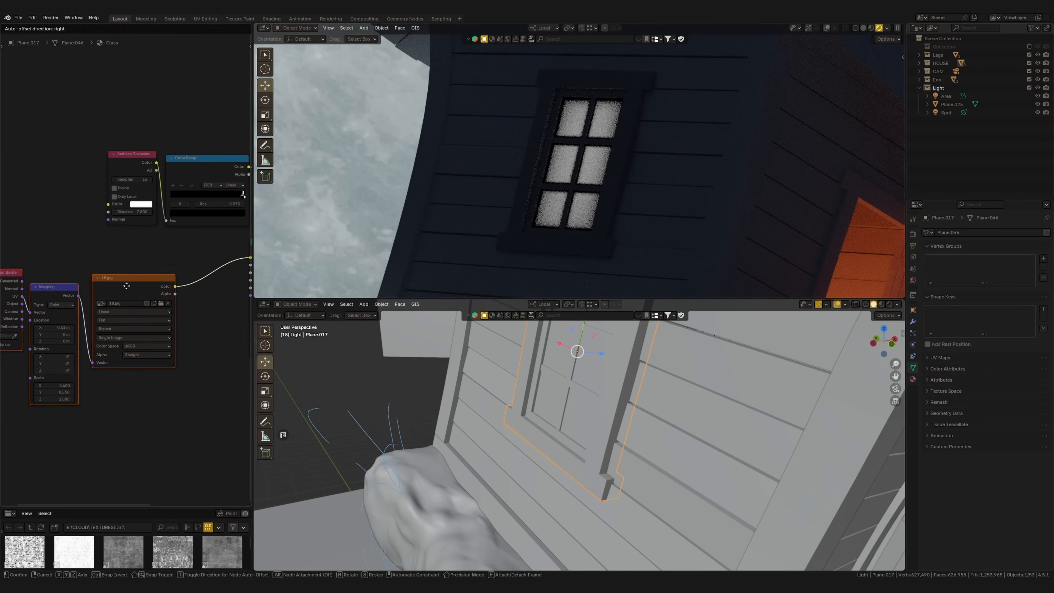
left_click(91, 308)
Insert a Mix Color node on the link between the 18.jpg texture and the Principled BSDF
middle_click_drag(245, 335, 154, 311)
key("shift+a")
left_click(159, 313)
type("mix")
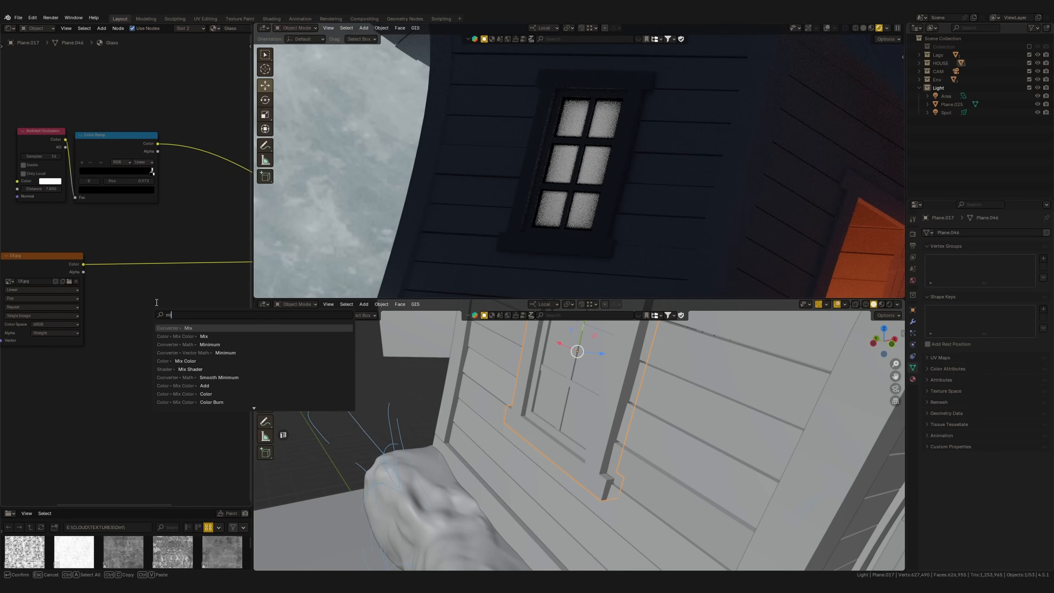
key("Return")
left_click(168, 251)
scroll(143, 253, "up", 3)
Connect the Ambient Occlusion Color Ramp to the Mix node's Factor and move the 18.jpg link to its B input
middle_click_drag(181, 228, 83, 245)
middle_click_drag(192, 269, 218, 264)
left_click(193, 261, "ctrl+shift")
middle_click_drag(152, 270, 204, 262)
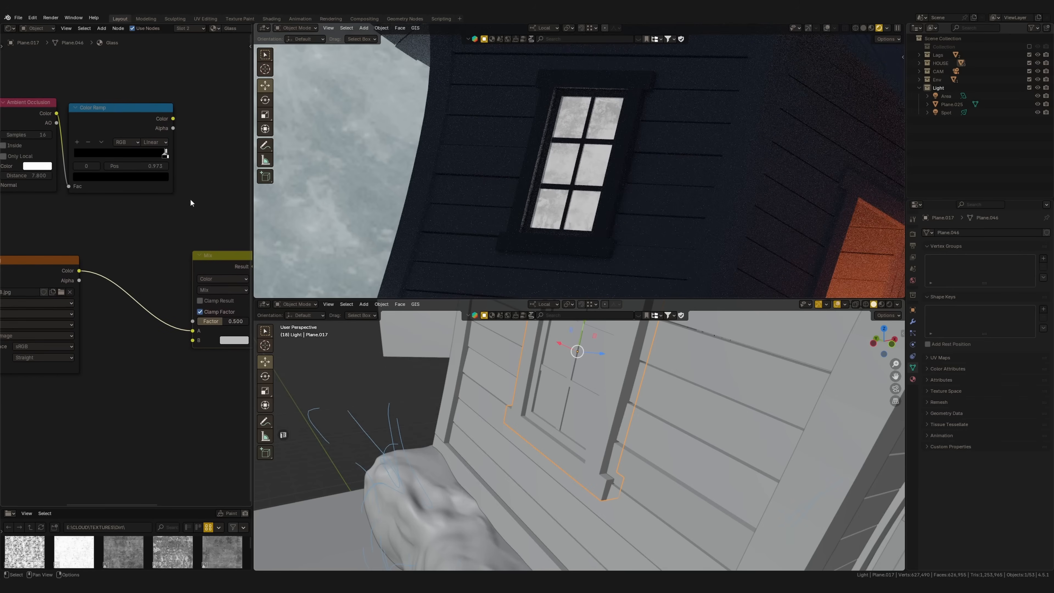
left_click_drag(191, 327, 192, 341)
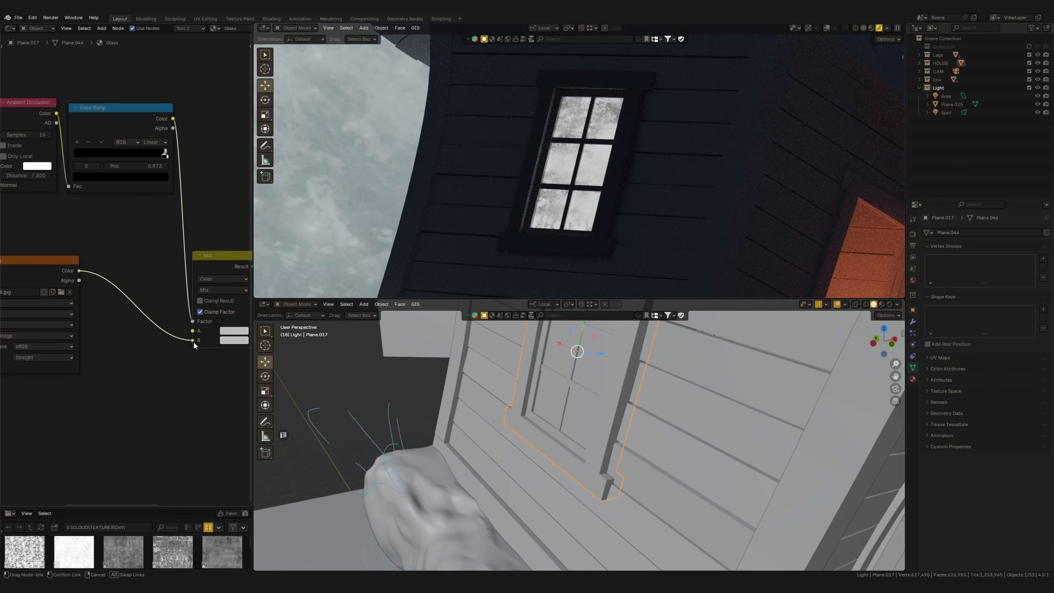
Set the Mix node's A color to black
left_click(240, 331)
left_click_drag(300, 216, 303, 269)
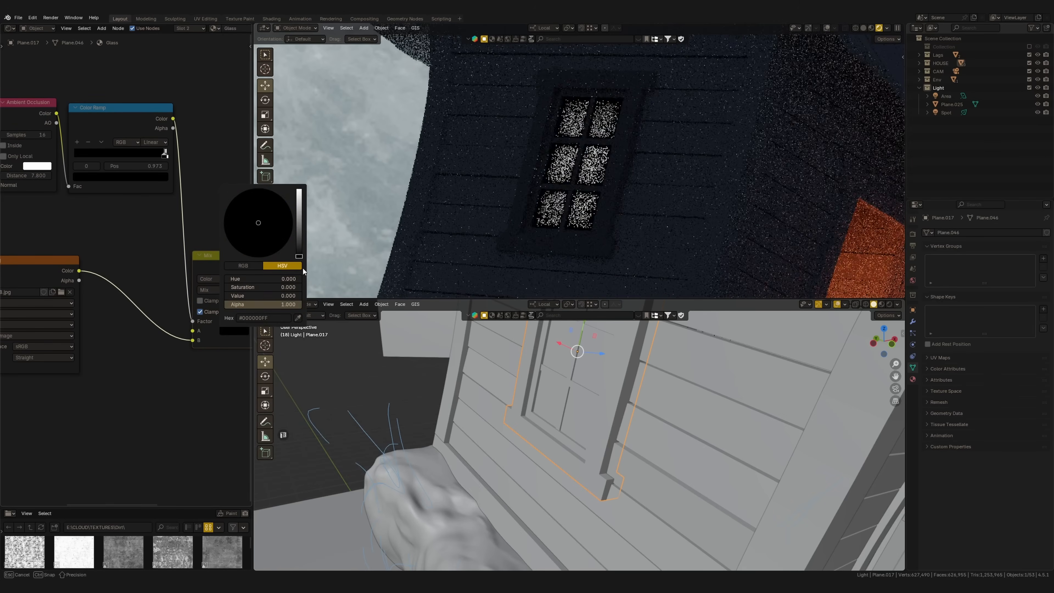
middle_click_drag(218, 290, 154, 315)
scroll(574, 173, "up", 2)
scroll(154, 315, "down", 1)
Switch the window preview from the Mix node back to the full Principled BSDF material
left_click_drag(154, 304, 152, 304)
middle_click_drag(170, 296, 197, 310)
left_click(183, 307, "ctrl+shift")
scroll(119, 331, "up", 4)
left_click_drag(129, 308, 132, 305)
middle_click_drag(139, 312, 120, 302)
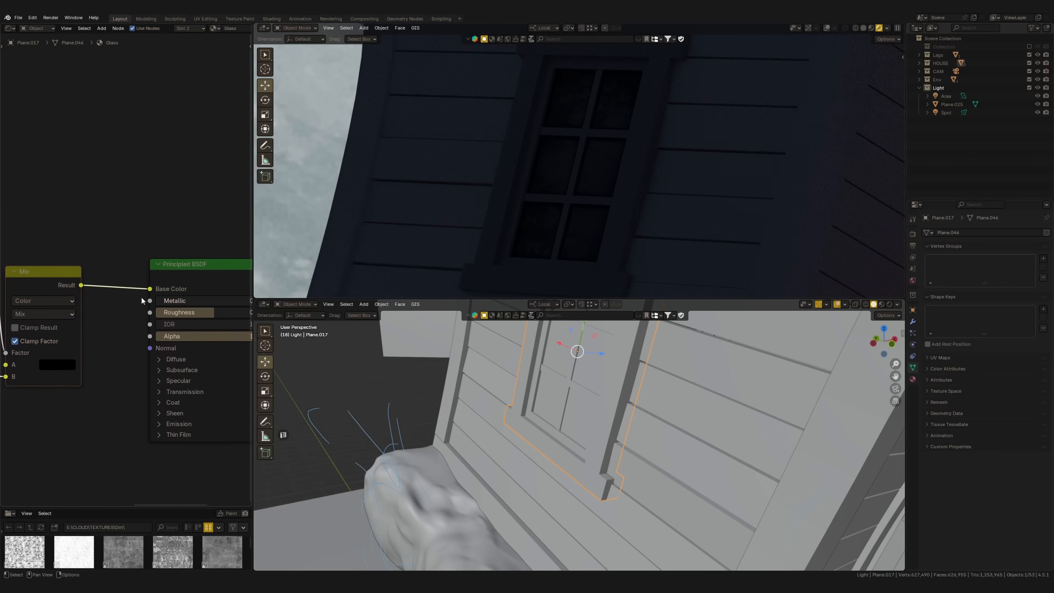
Feed the Mix node's Result into the Principled BSDF's Emission Color so the panes glow
middle_click_drag(150, 342, 128, 370)
left_click(161, 387)
left_click_drag(147, 370, 148, 371)
middle_click_drag(147, 387, 155, 367)
left_click_drag(193, 361, 211, 361)
Increase the Ambient Occlusion distance and move its Color Ramp's black stop to 0.913
middle_click_drag(130, 280, 192, 306, "ctrl")
middle_click_drag(144, 225, 233, 205)
middle_click_drag(97, 210, 33, 215)
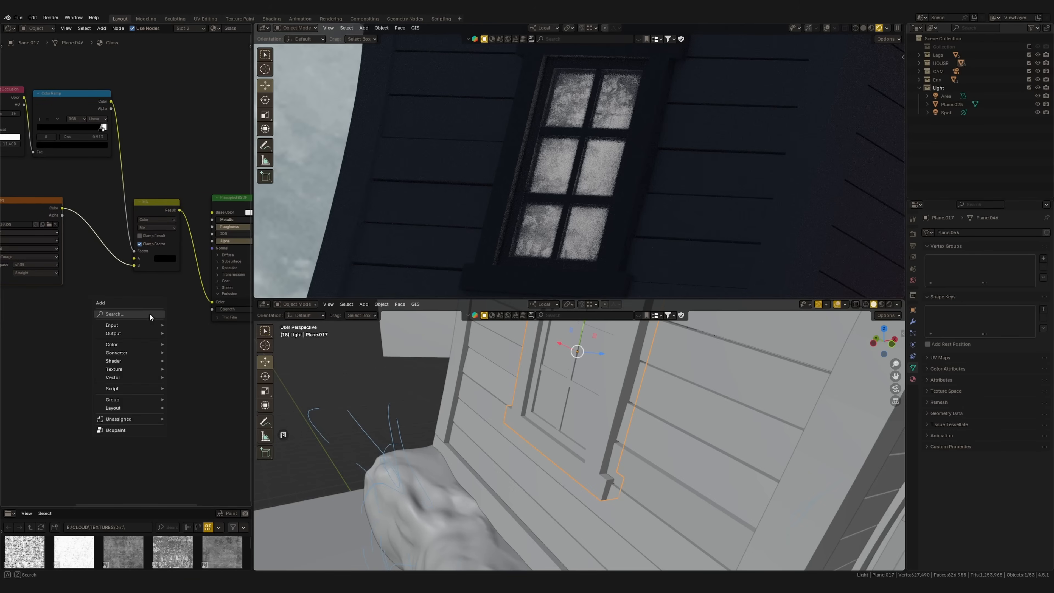
Insert a Color Ramp node between the Mix node's Result and the Emission Color
left_click(150, 314)
type("c")
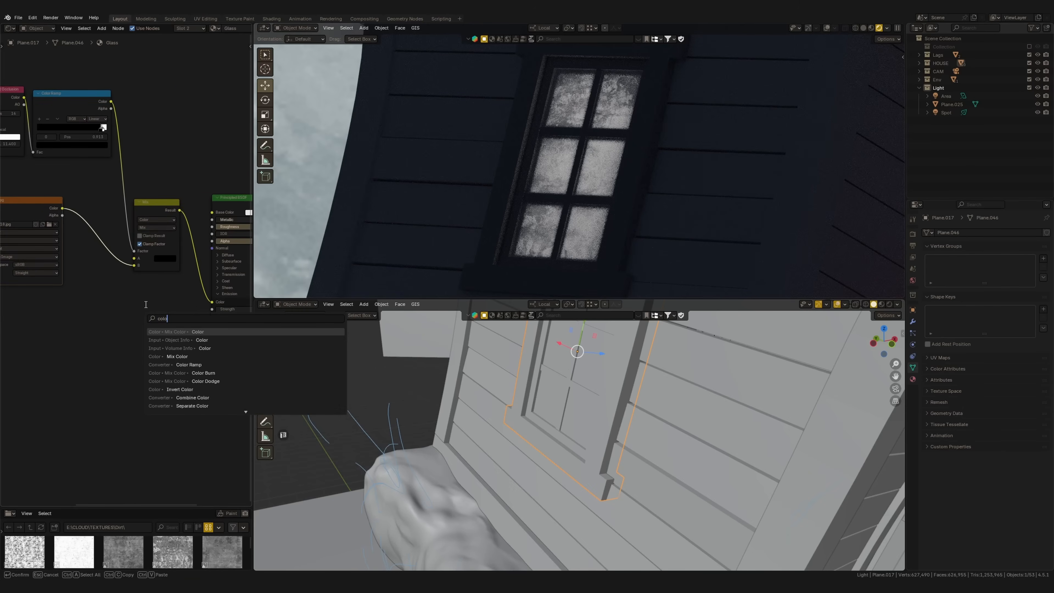
type("olo")
key("Return")
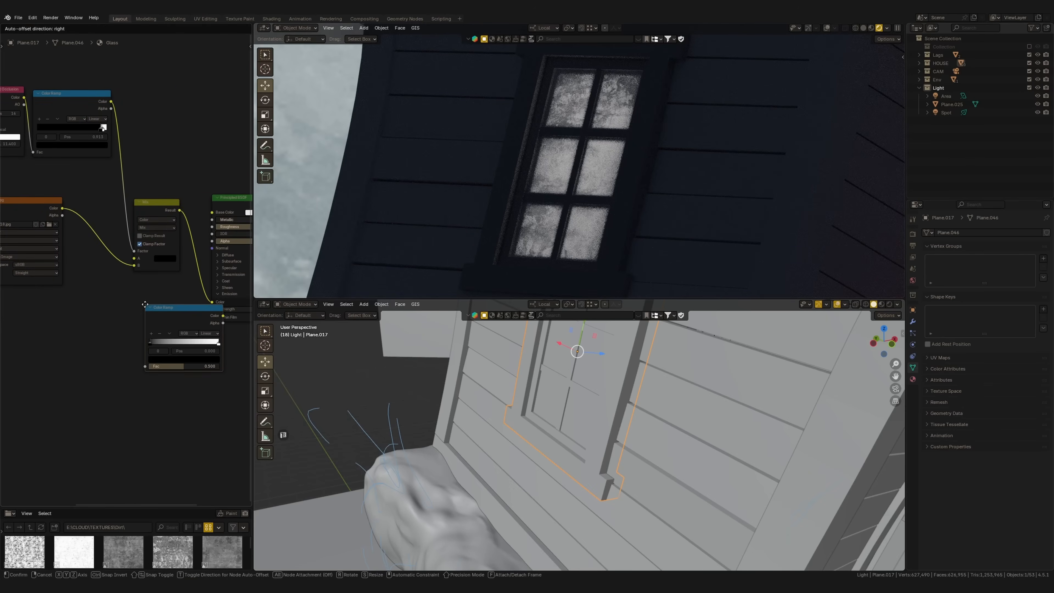
left_click(188, 245)
scroll(196, 328, "up", 5)
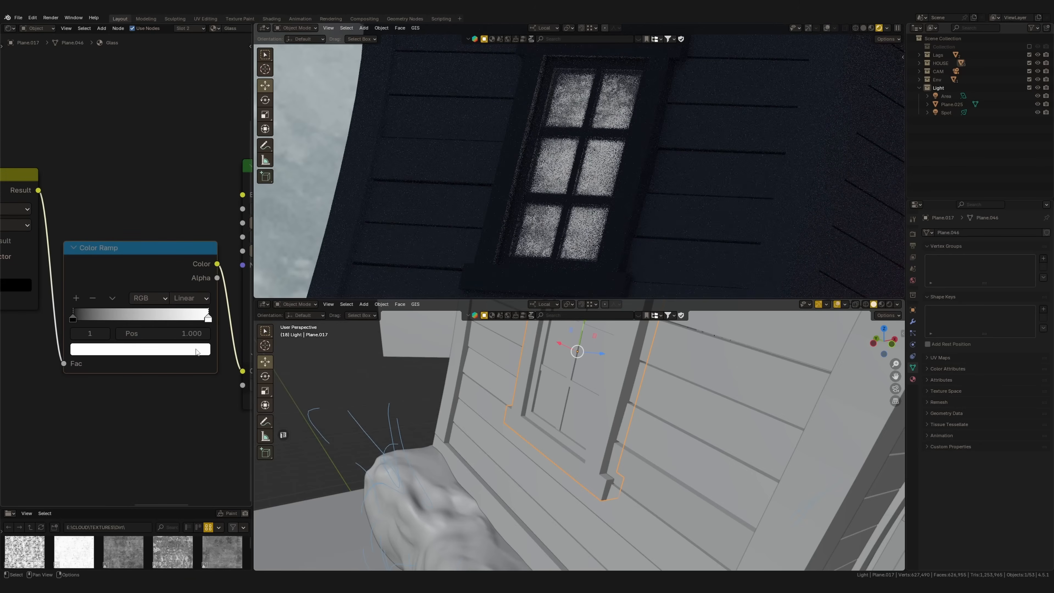
Change the emission Color Ramp's white stop to a warm orange
left_click(140, 349)
left_click_drag(125, 195, 120, 226)
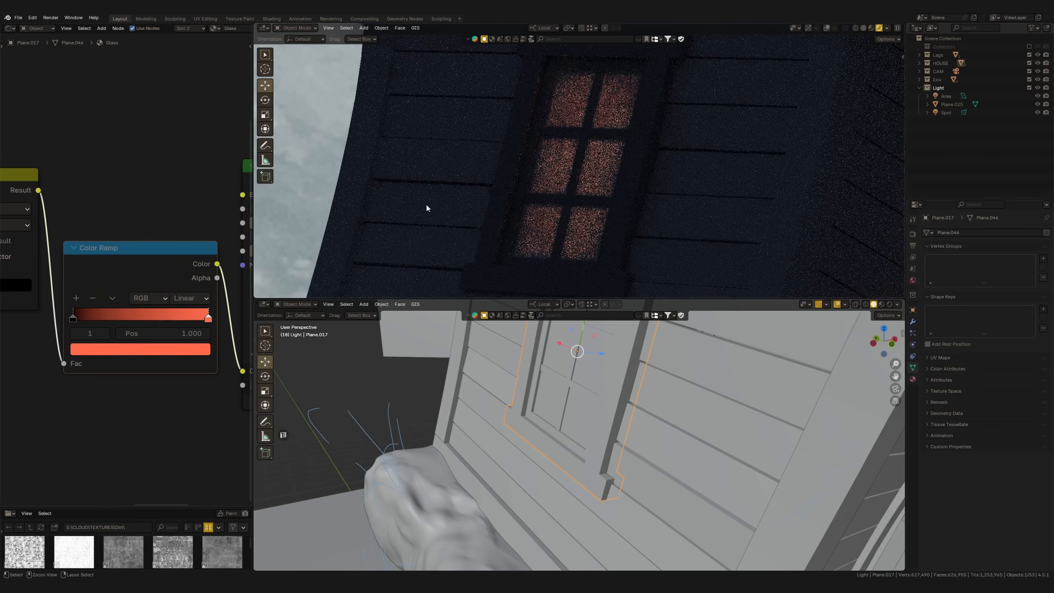
scroll(565, 165, "down", 4)
scroll(565, 165, "up", 4)
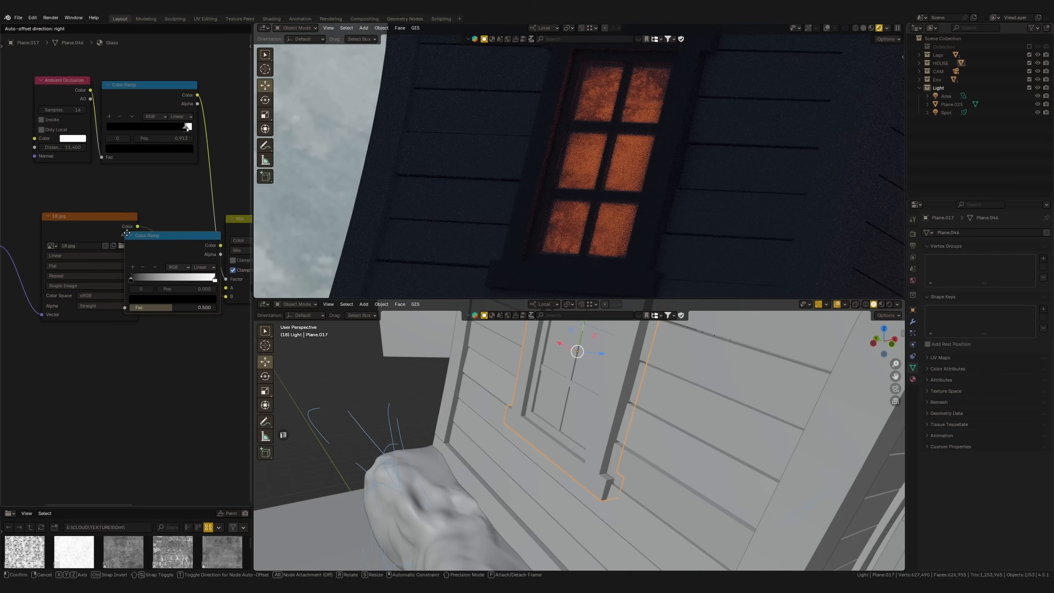
left_click(126, 233)
Place a Color Ramp after the 18.jpg texture and raise its contrast by moving the black stop inward and the white stop to 0.877
scroll(177, 329, "up", 4)
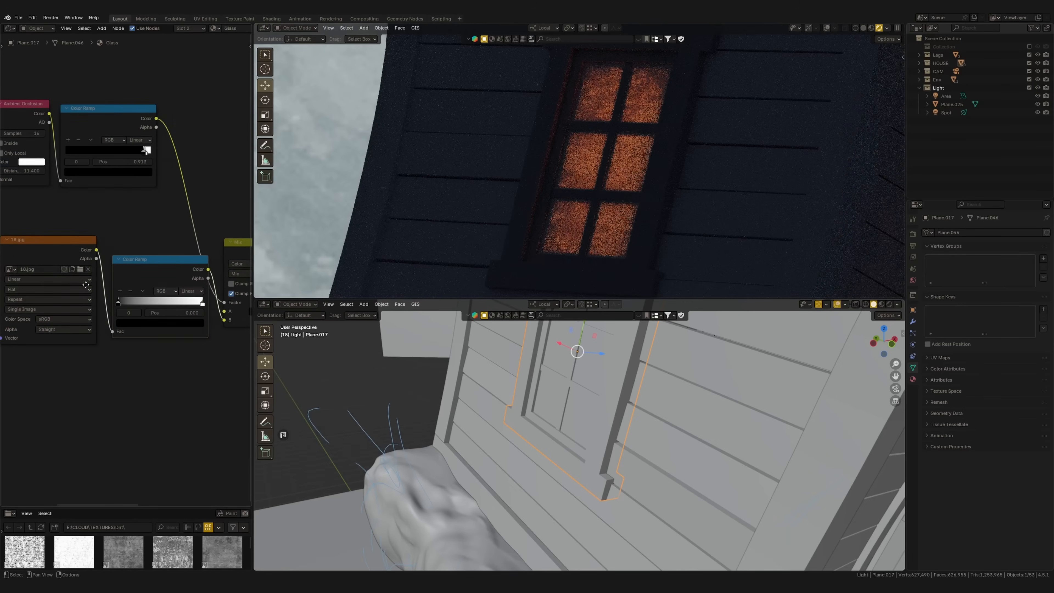
left_click_drag(191, 324, 171, 326)
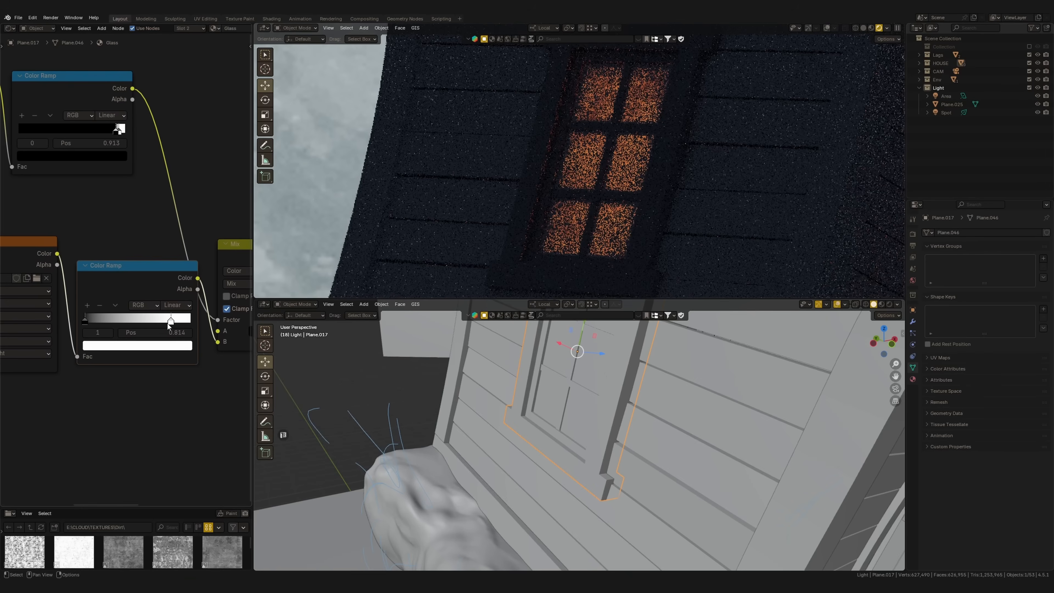
left_click_drag(86, 320, 174, 324)
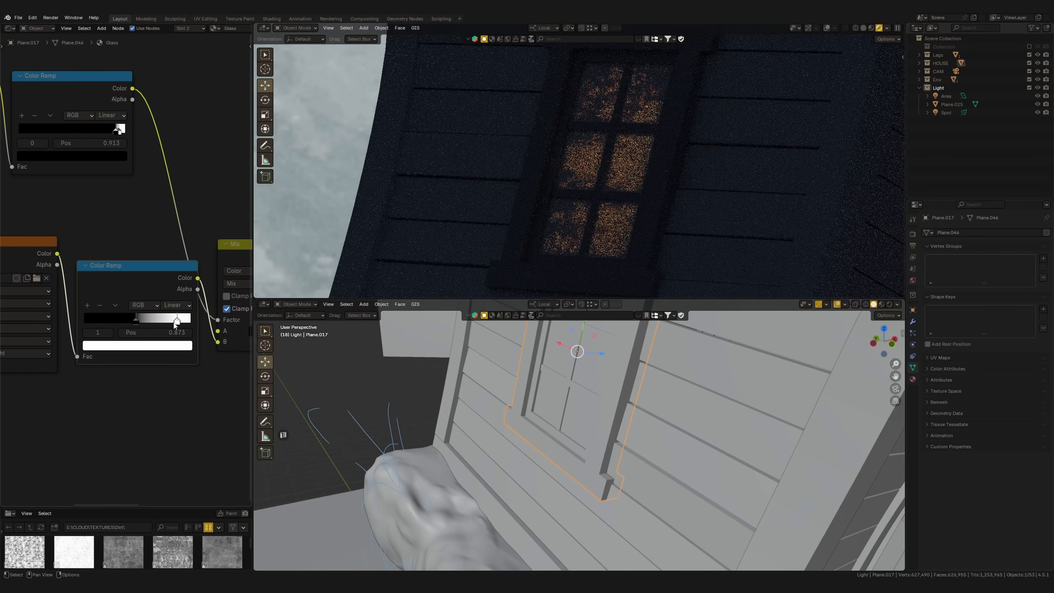
middle_click_drag(469, 199, 393, 230)
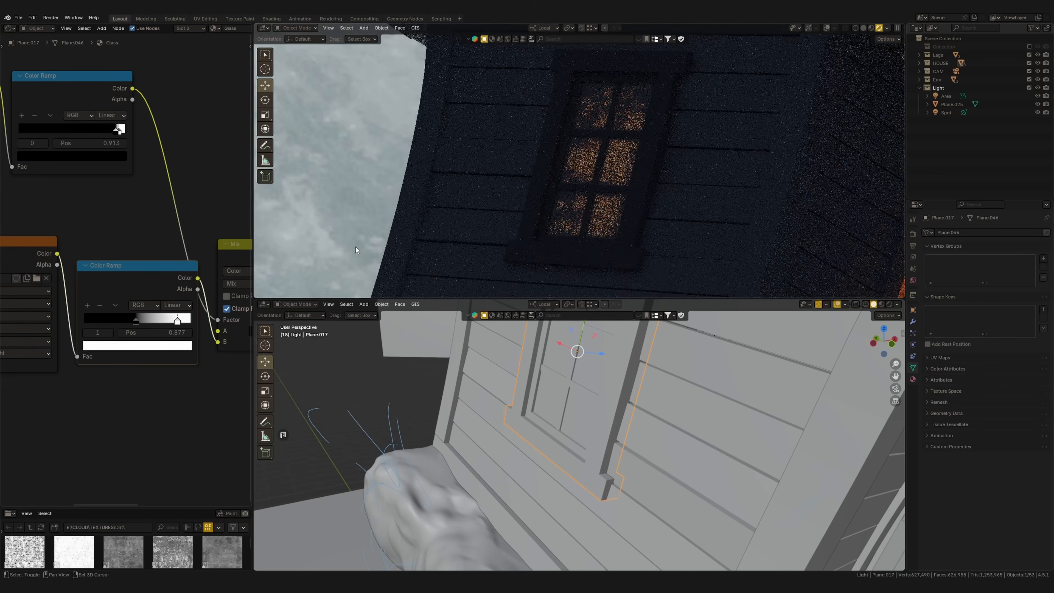
Insert a Mix Color node between the Mapping node and the 18.jpg texture
key("shift+a")
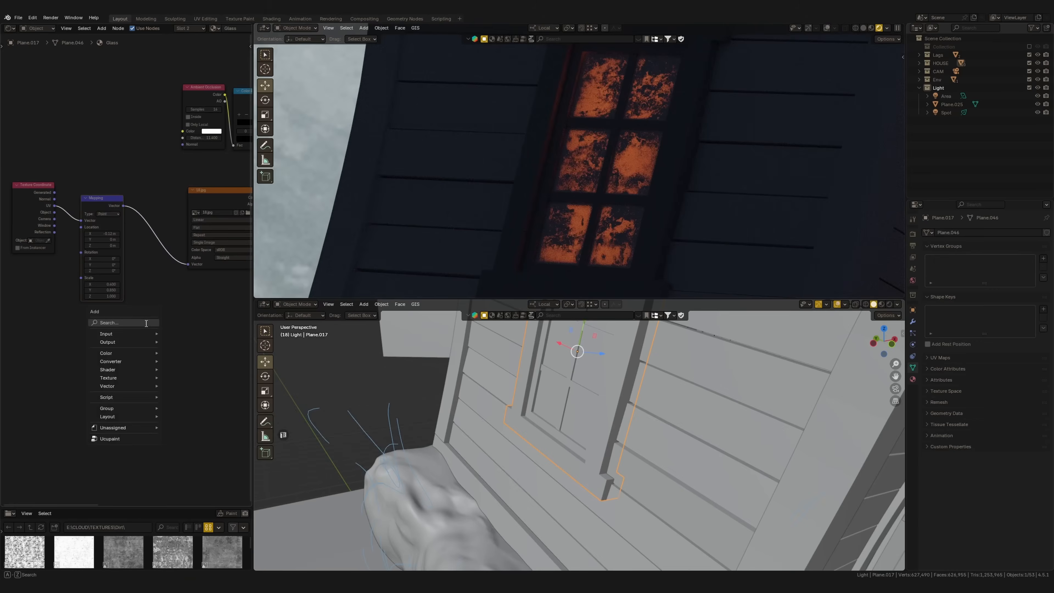
left_click(145, 318)
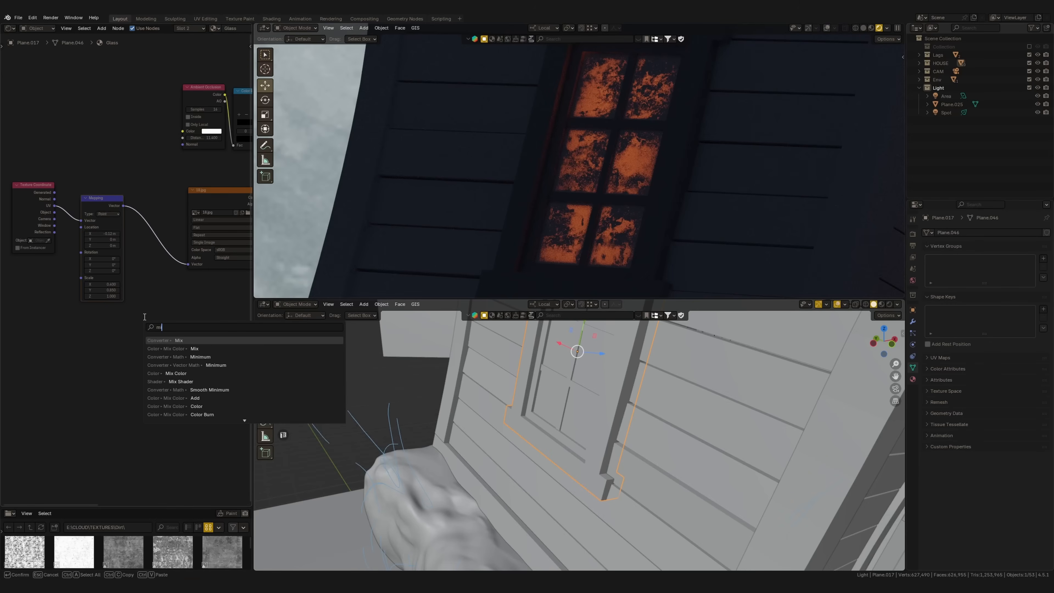
key("Return")
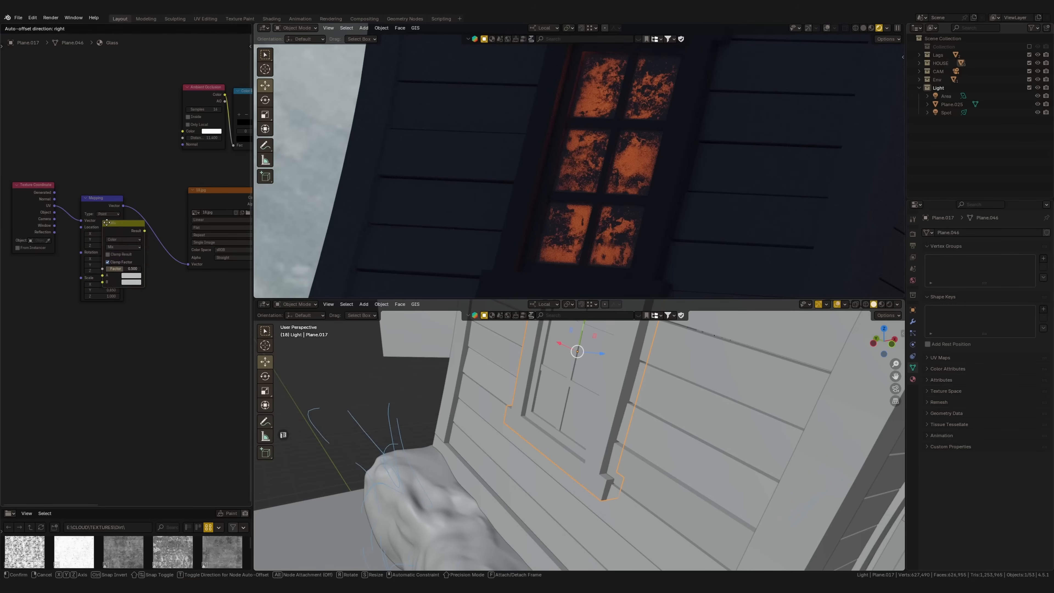
left_click(134, 203)
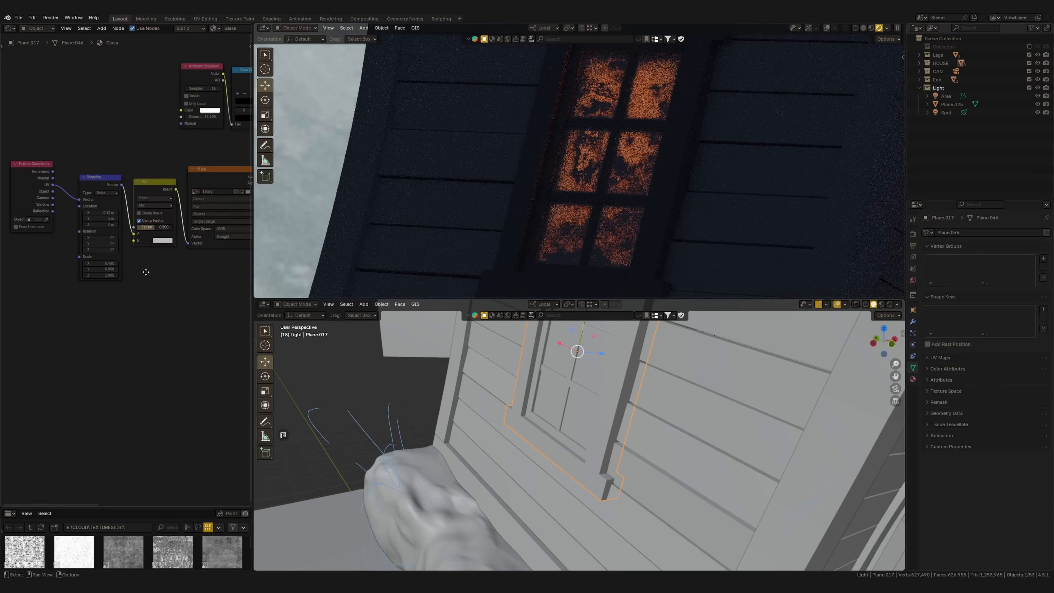
Add a Noise Texture node below Mapping and connect its Color output to the Mix node's B input
left_click(152, 290)
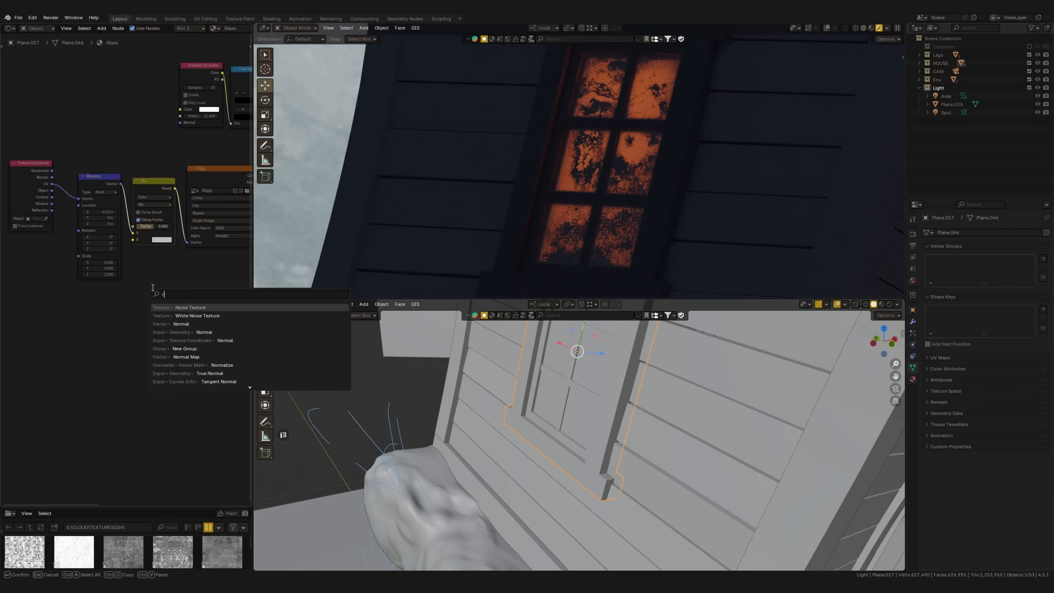
key("Return")
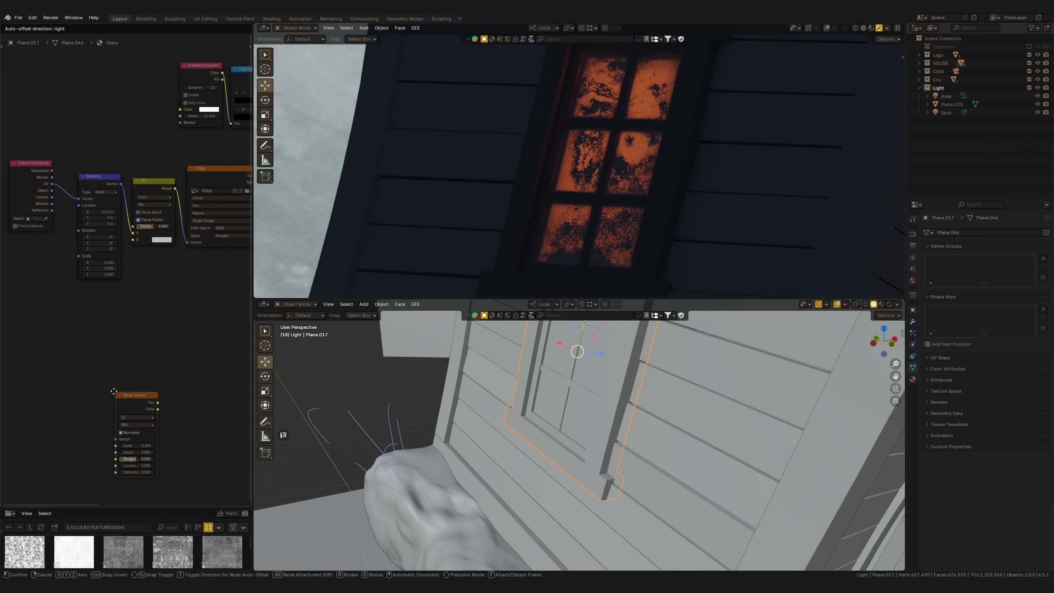
left_click(85, 295)
scroll(107, 287, "up", 2)
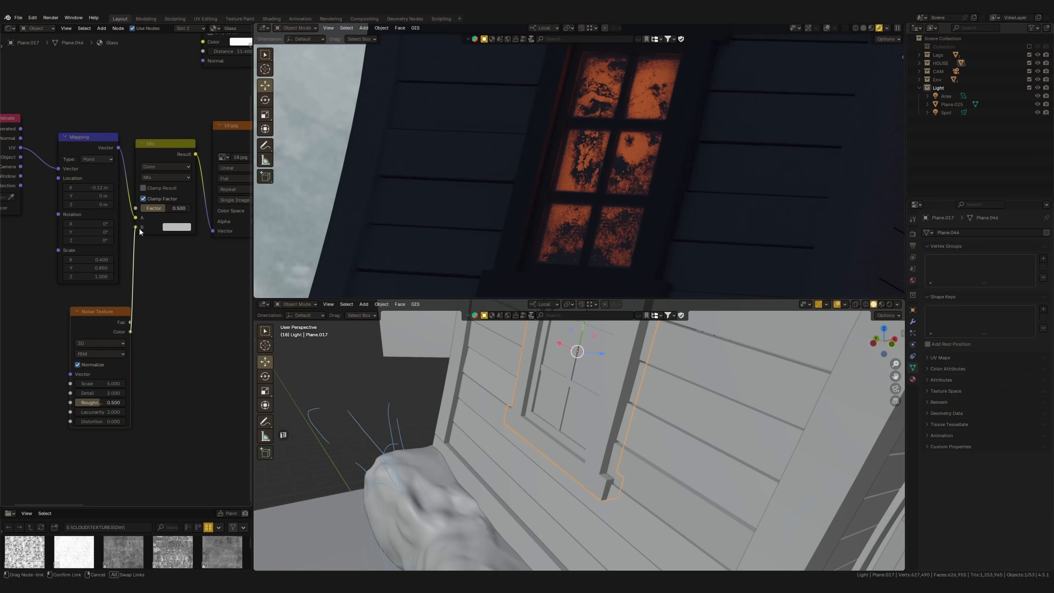
left_click_drag(139, 228, 136, 227)
Change the Mix node's blending mode to Linear Light
scroll(151, 216, "up", 3)
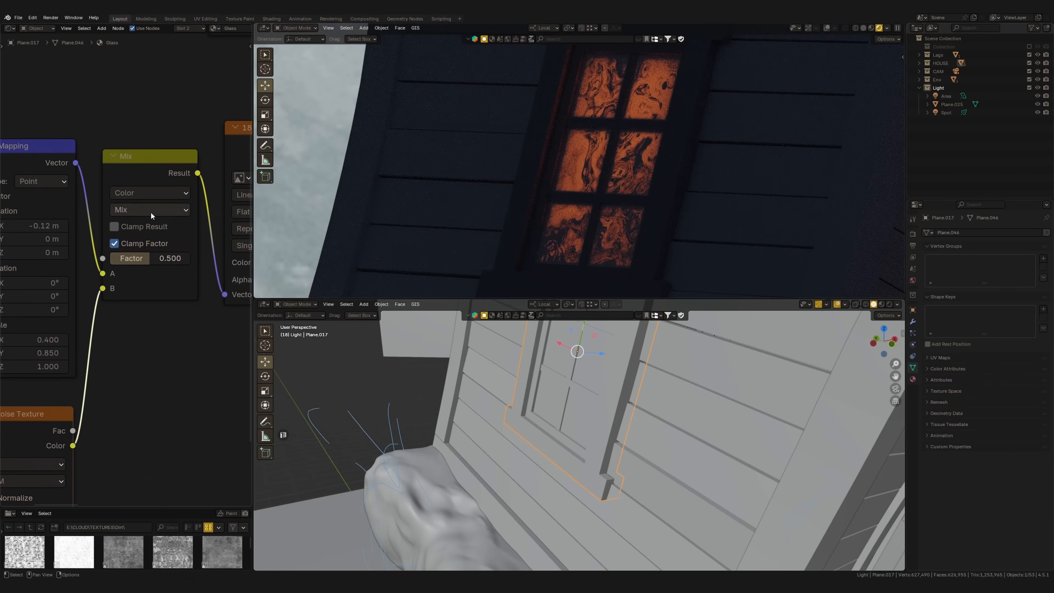
left_click(152, 210)
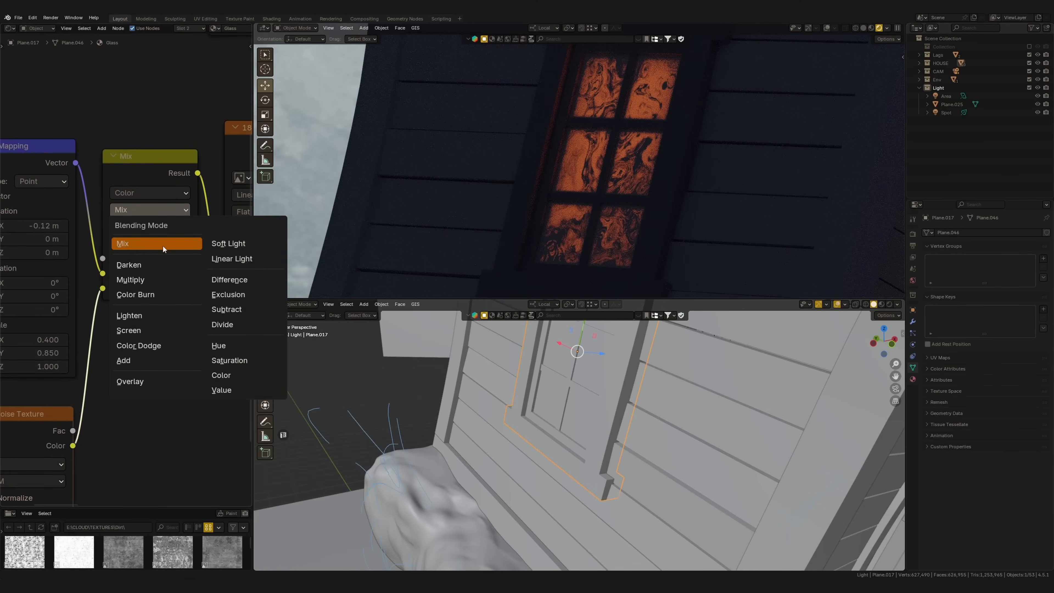
left_click(234, 245)
Set the Noise Texture's scale to 100
scroll(153, 297, "up", 3)
left_click_drag(144, 244, 110, 247)
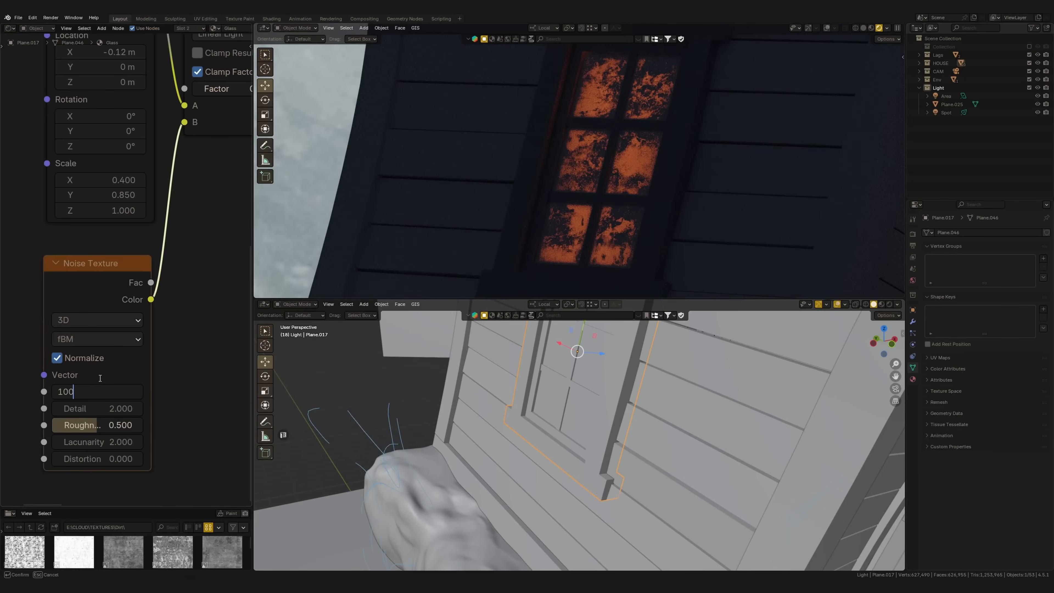
key("Return")
Reduce the Linear Light node's factor to 0.019 for a slight distortion of the window grime
middle_click_drag(138, 266, 82, 320)
middle_click_drag(125, 246, 89, 311)
left_click_drag(121, 208, 569, 218)
middle_click_drag(568, 220, 567, 196, "ctrl")
middle_click_drag(135, 249, 148, 277, "shift")
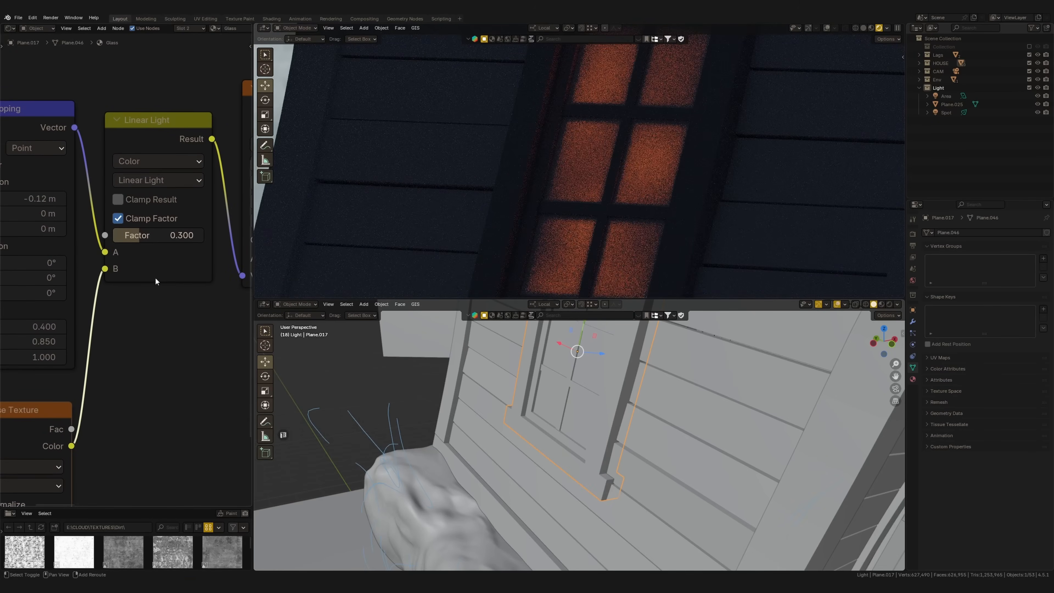
key("BackSpace")
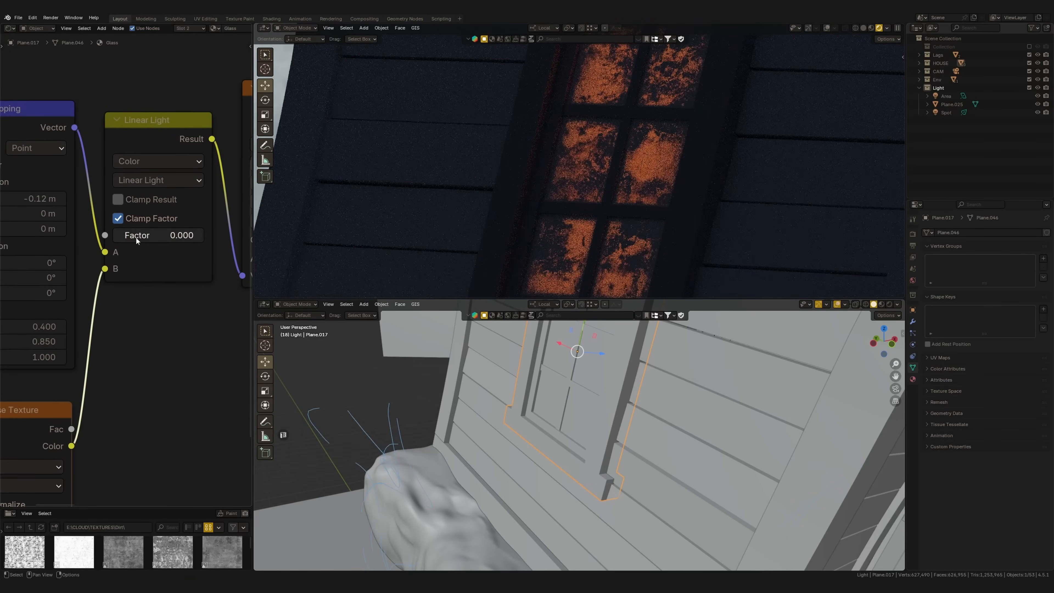
left_click_drag(134, 236, 168, 236)
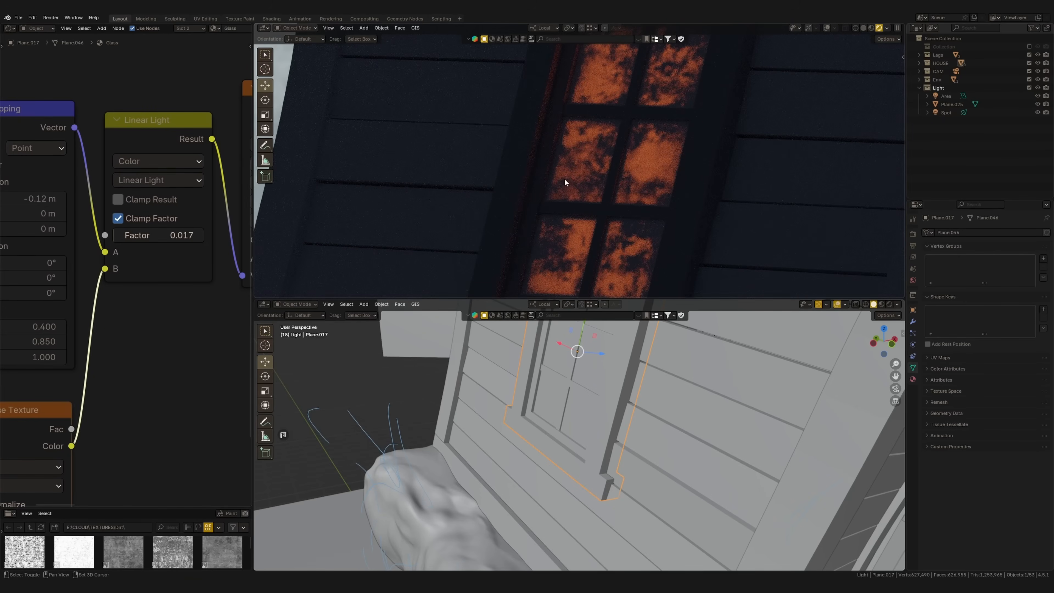
middle_click_drag(573, 216, 577, 203, "shift")
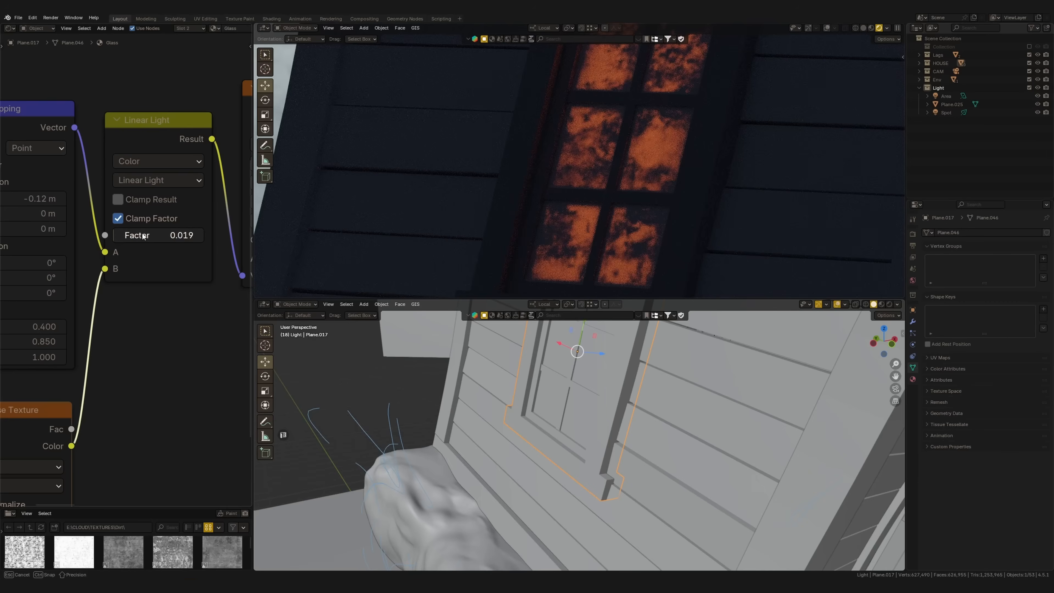
left_click_drag(141, 235, 144, 235)
Shift the grime Color Ramp's black stop slightly further inward
scroll(139, 316, "down", 3)
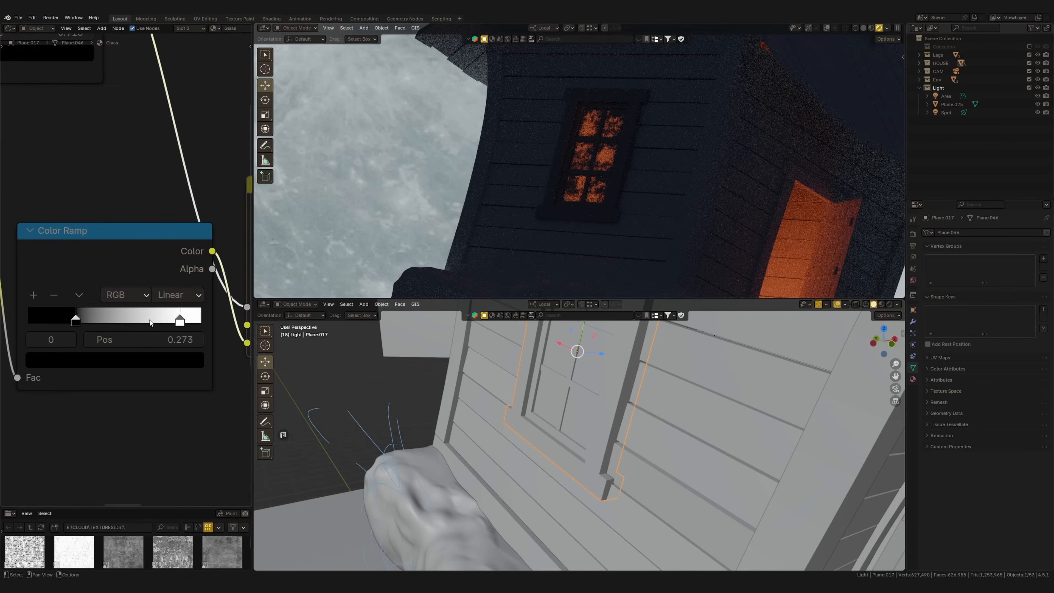
left_click_drag(76, 320, 79, 319)
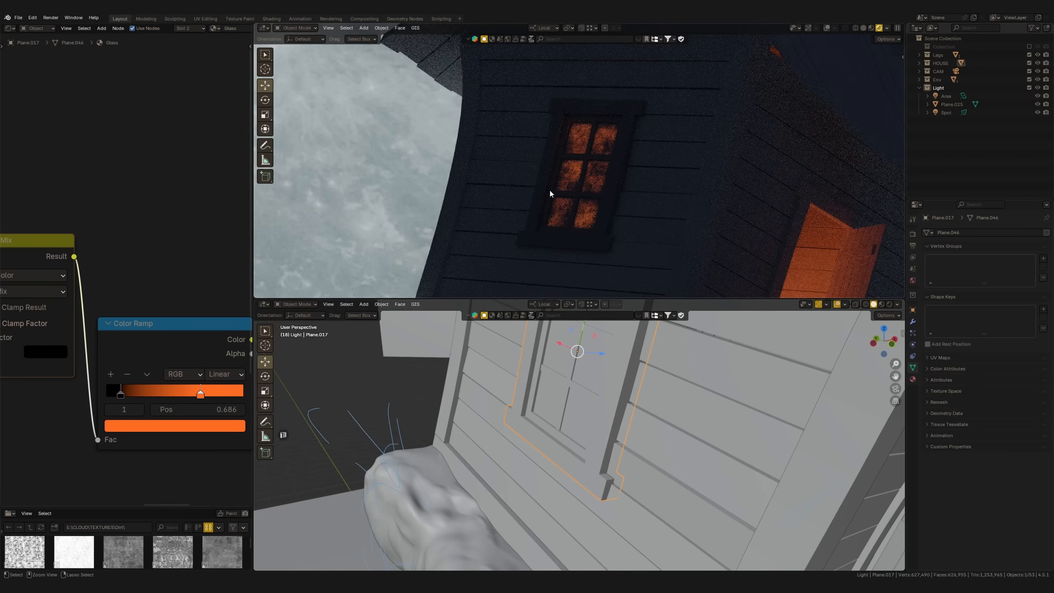
middle_click_drag(550, 193, 549, 156, "ctrl")
scroll(546, 195, "up", 3)
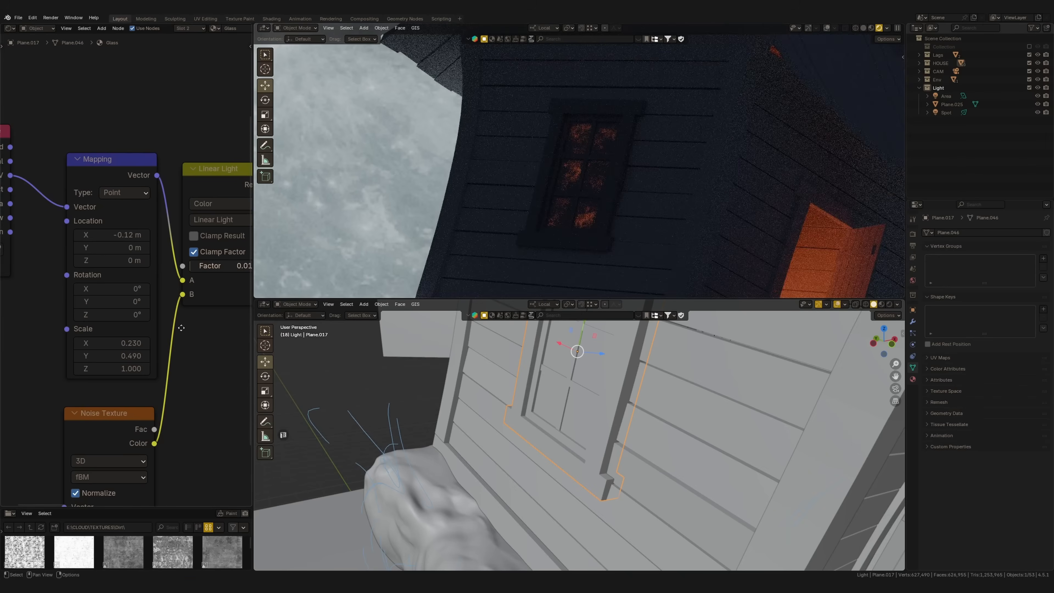
middle_click_drag(182, 328, 7, 386)
middle_click_drag(152, 315, 8, 338)
middle_click_drag(108, 343, 32, 346)
middle_click_drag(233, 343, 40, 345)
left_click_drag(154, 393, 136, 394)
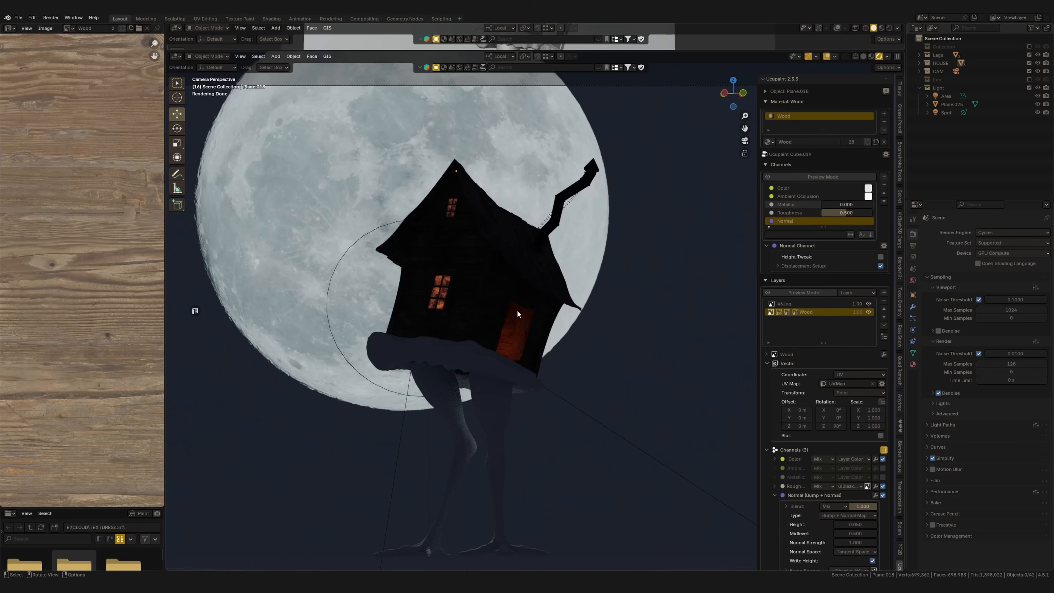
scroll(448, 320, "down", 1)
middle_click_drag(449, 319, 485, 307, "shift")
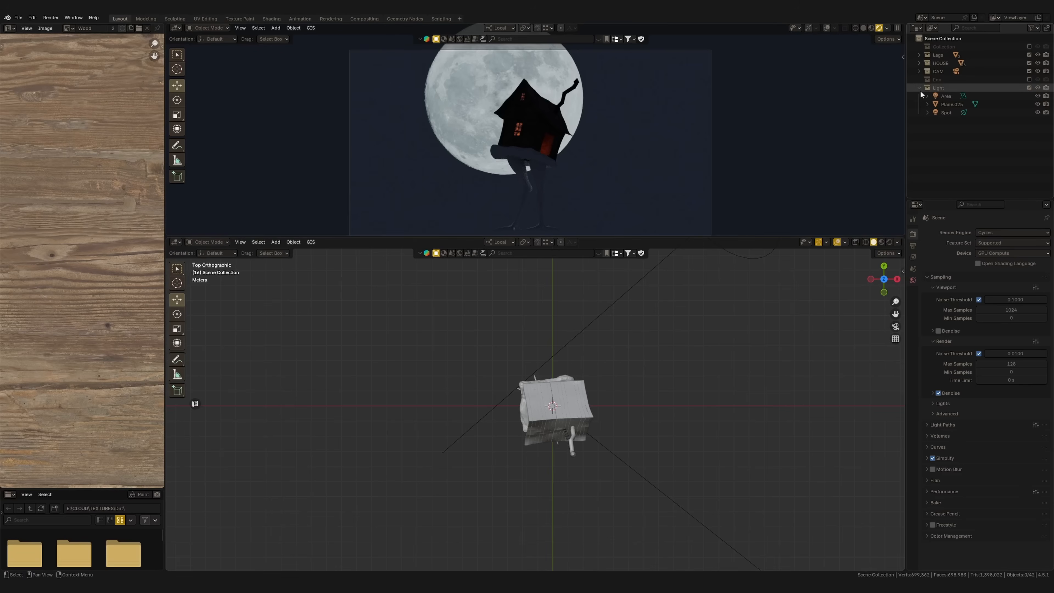
Add an area light to the Light collection, place it beside the hut in top view, and scale it up
left_click(921, 89)
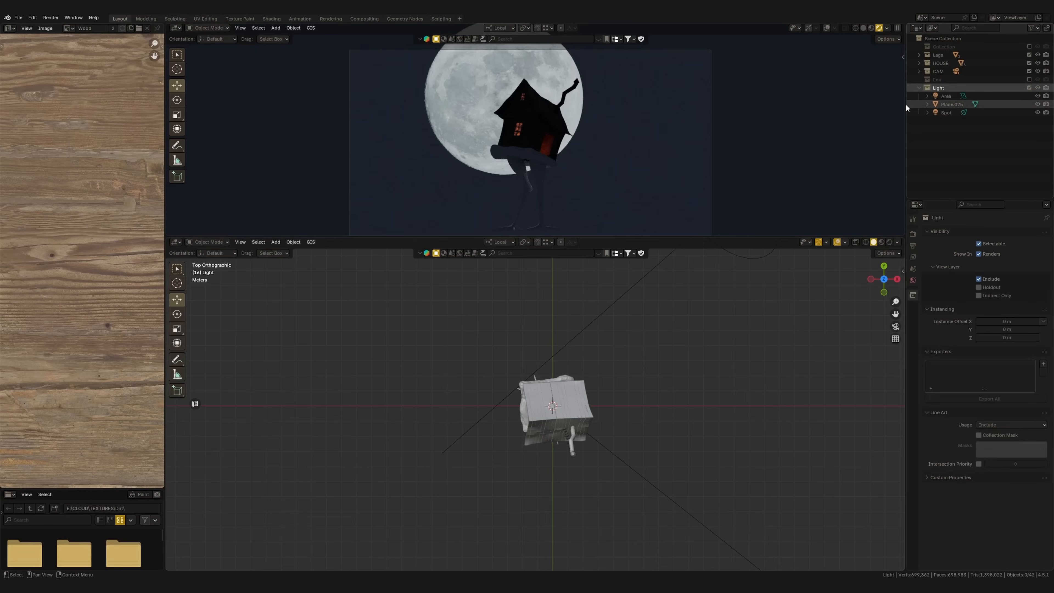
key("shift+a")
mouse_move(481, 425)
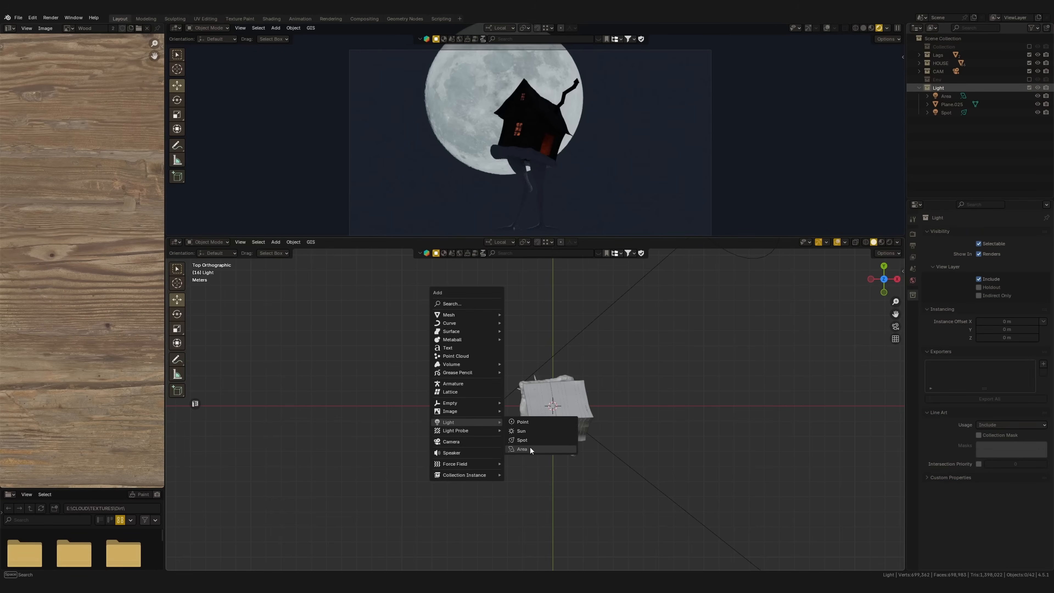
left_click(530, 447)
key("g")
left_click(545, 415)
key("s")
left_click(656, 464)
Raise the area light above the hut along Z, angle it toward the house, and open its light properties
middle_click_drag(592, 416, 544, 357)
key("g")
key("z")
left_click(503, 271)
middle_click_drag(504, 271, 546, 347, "shift")
scroll(525, 165, "up", 4)
key("r")
left_click(602, 329)
key("g")
left_click(589, 306)
left_click(913, 345)
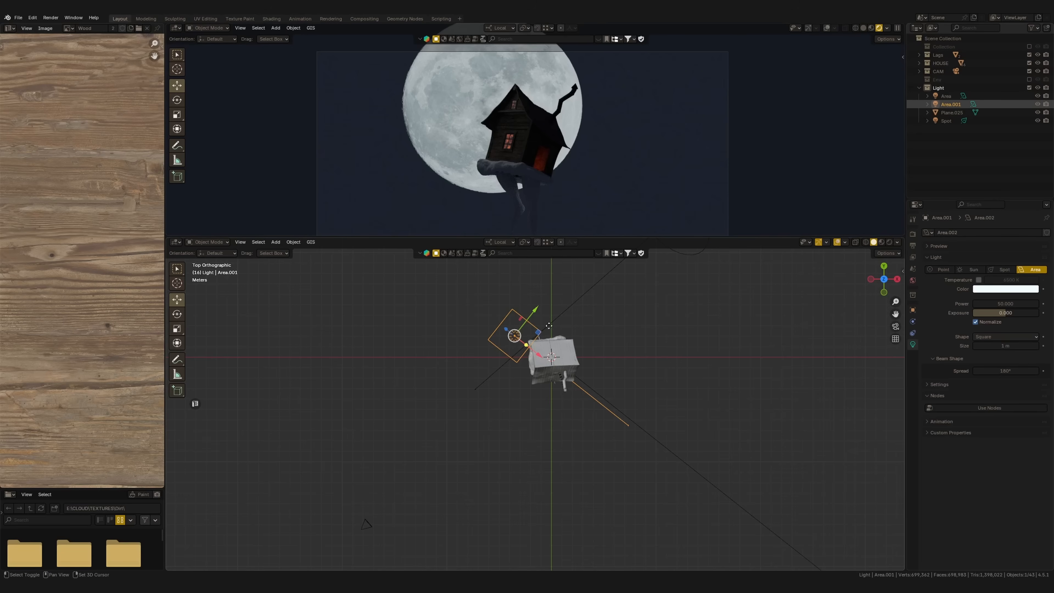
Duplicate the area light, move the copy to the chimney side of the hut in top view, and rotate it
key("shift+d")
left_click(565, 394)
key("g")
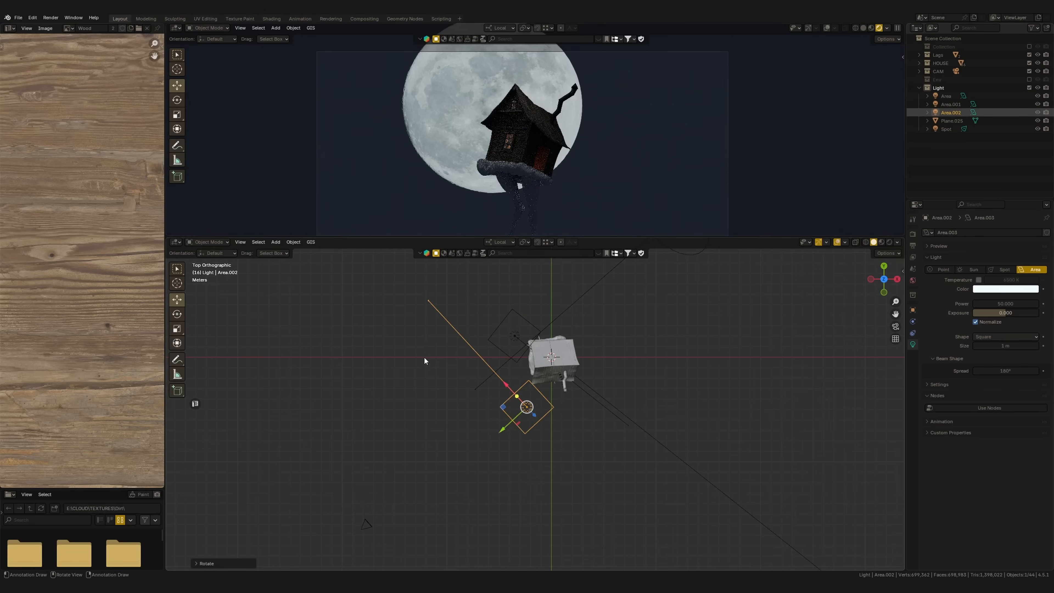
left_click(545, 389)
key("r")
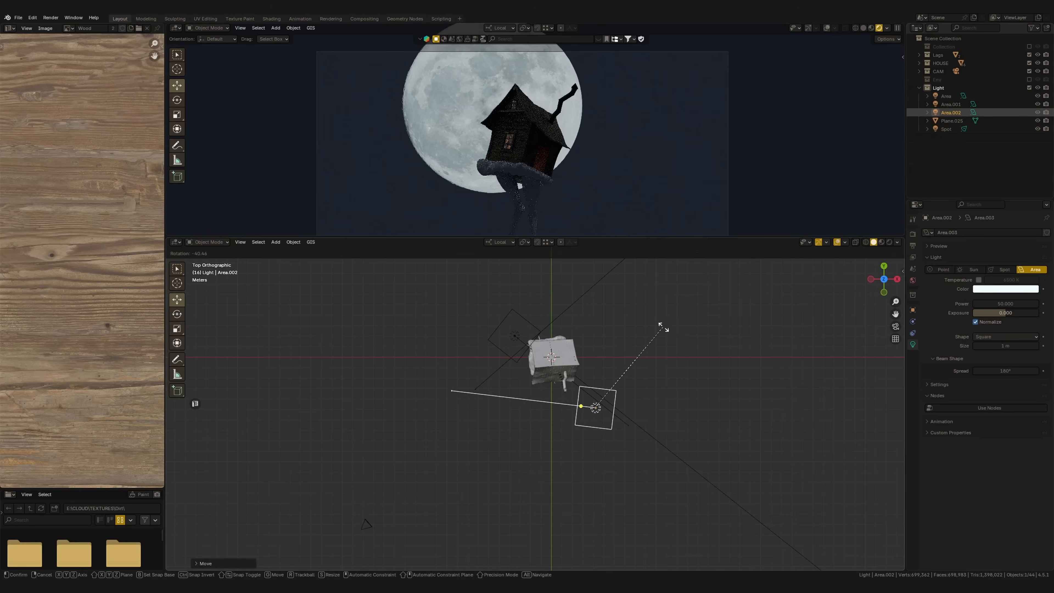
left_click(627, 378)
Tilt the chimney-side area light toward the hut, bring it closer in top view, and lower it to wall height
middle_click_drag(627, 379, 672, 374)
key("r")
left_click(731, 420)
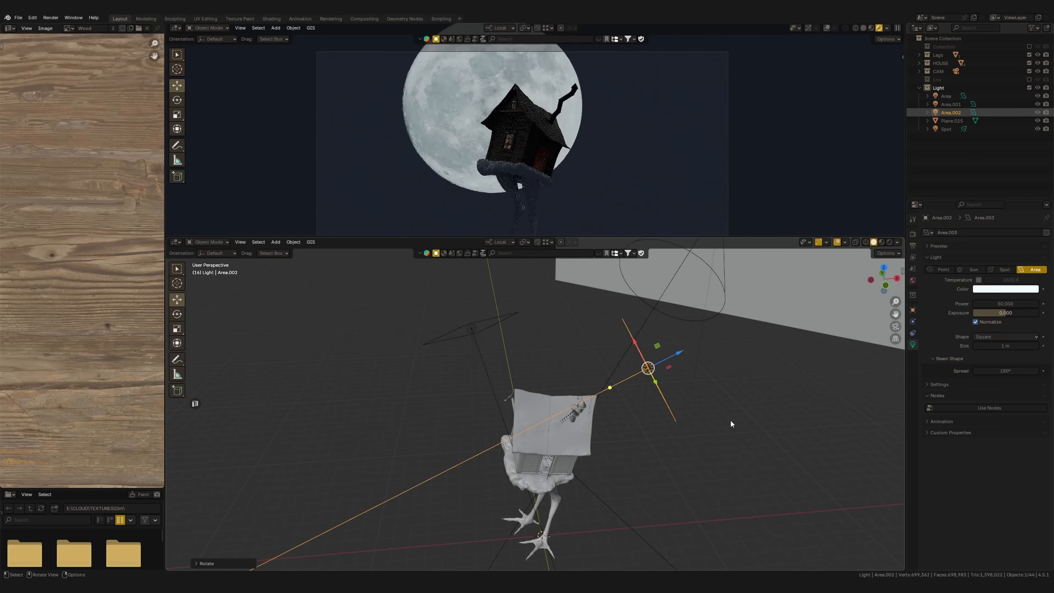
key("KP_7")
key("g")
left_click(734, 378)
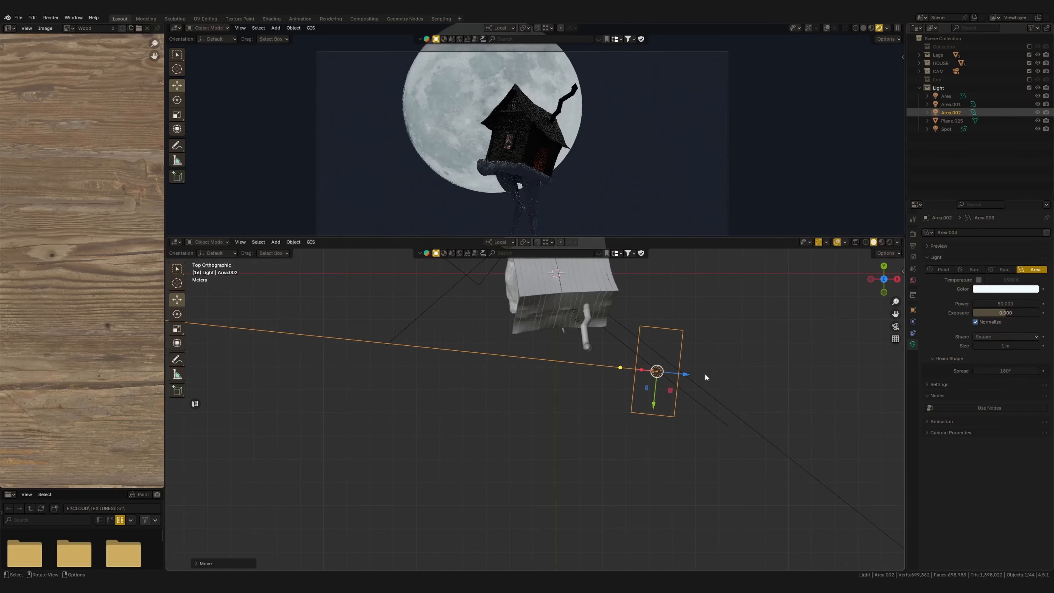
middle_click_drag(705, 377, 702, 333)
key("KP_1")
middle_click_drag(732, 371, 722, 319, "shift")
key("g")
left_click(729, 434)
Duplicate an area light for the roof and rotate the copy about its local Y axis
middle_click_drag(646, 397, 586, 349)
key("shift+d")
key("r")
key("y")
key("y")
left_click(659, 399)
left_click_drag(547, 328, 524, 292)
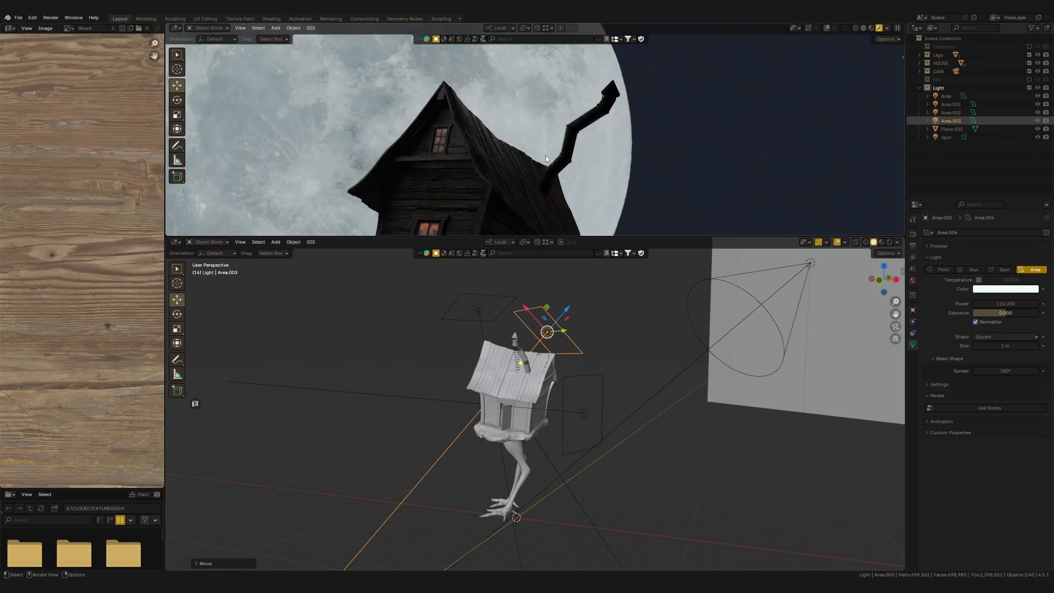
Refine the roof light's position and rotation in top view, then check the lighting in the enlarged camera render
key("KP_7")
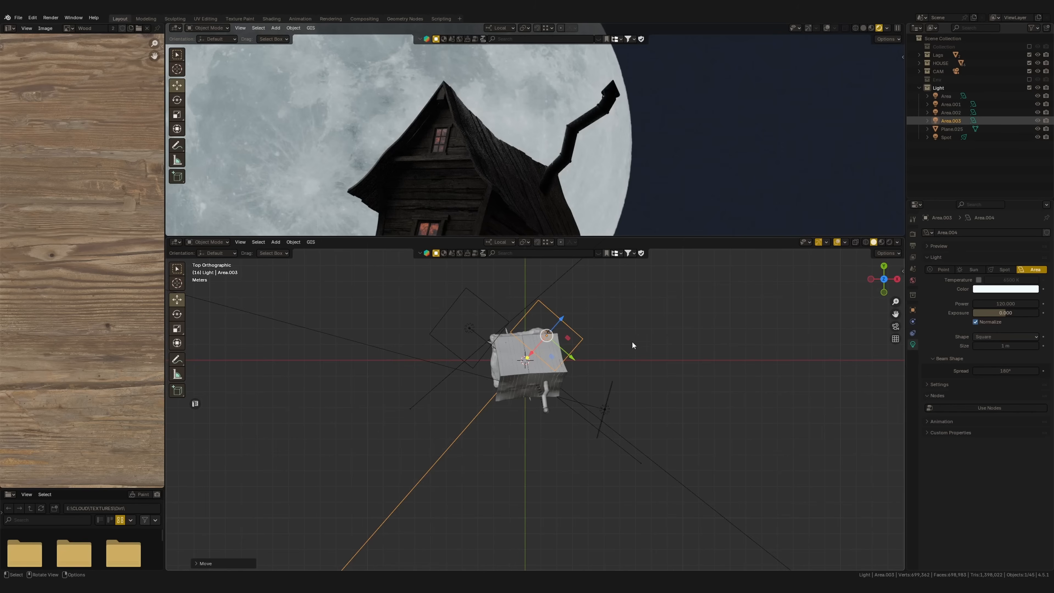
key("g")
left_click(645, 342)
key("r")
left_click(645, 333)
key("g")
left_click(641, 335)
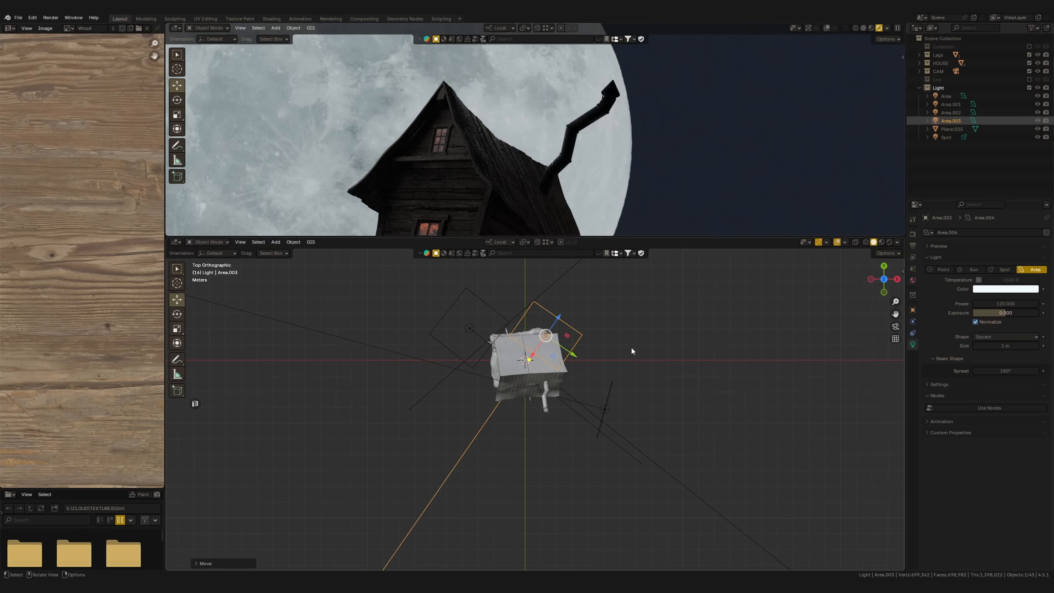
key("ctrl+space")
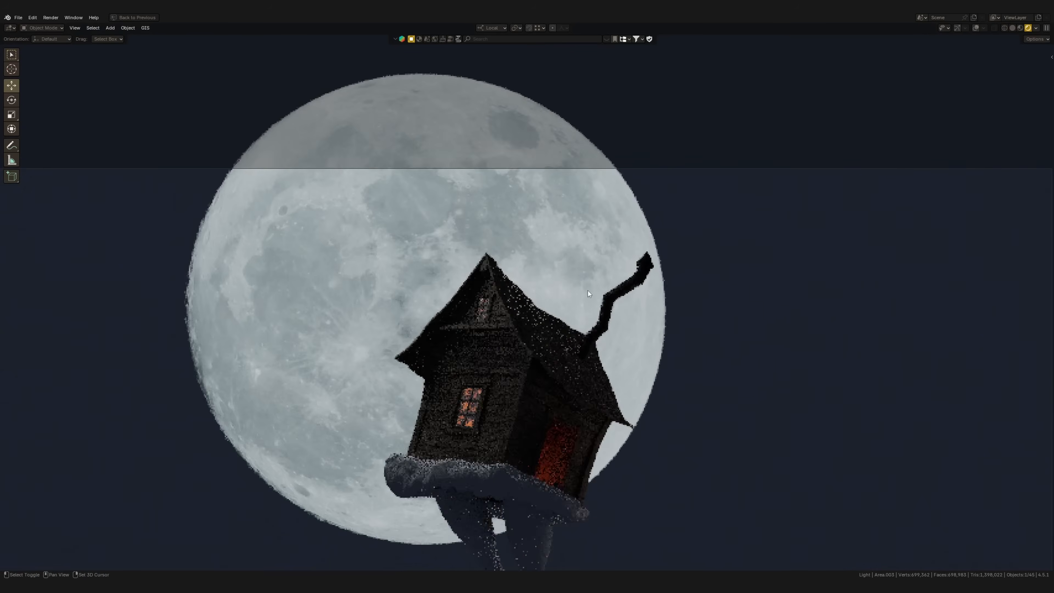
middle_click_drag(590, 284, 594, 205, "shift")
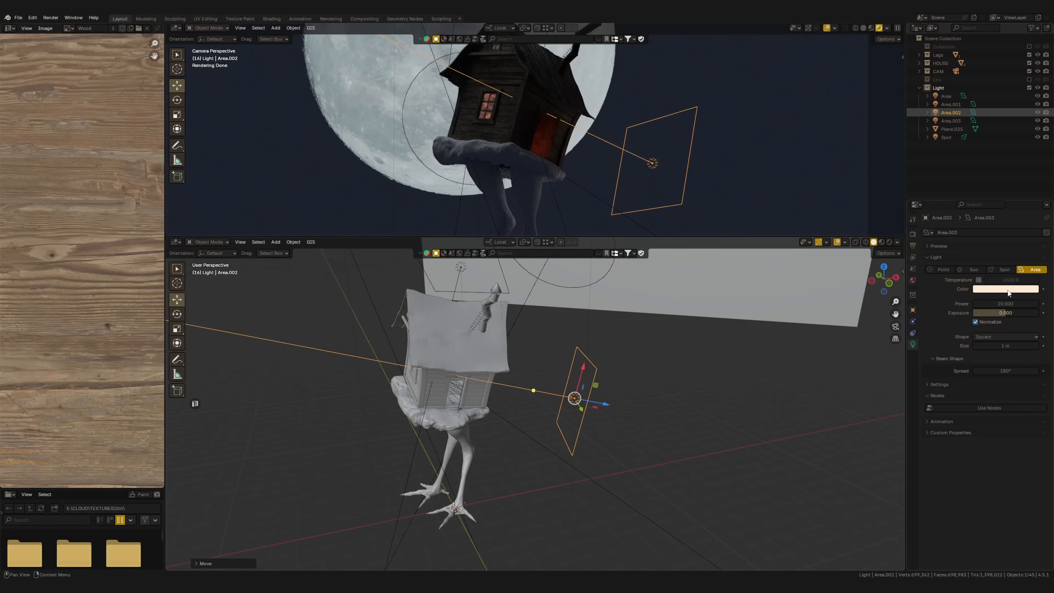
Tint the chimney-side area light a pale warm yellow
left_click(1005, 289)
left_click_drag(994, 202, 982, 199)
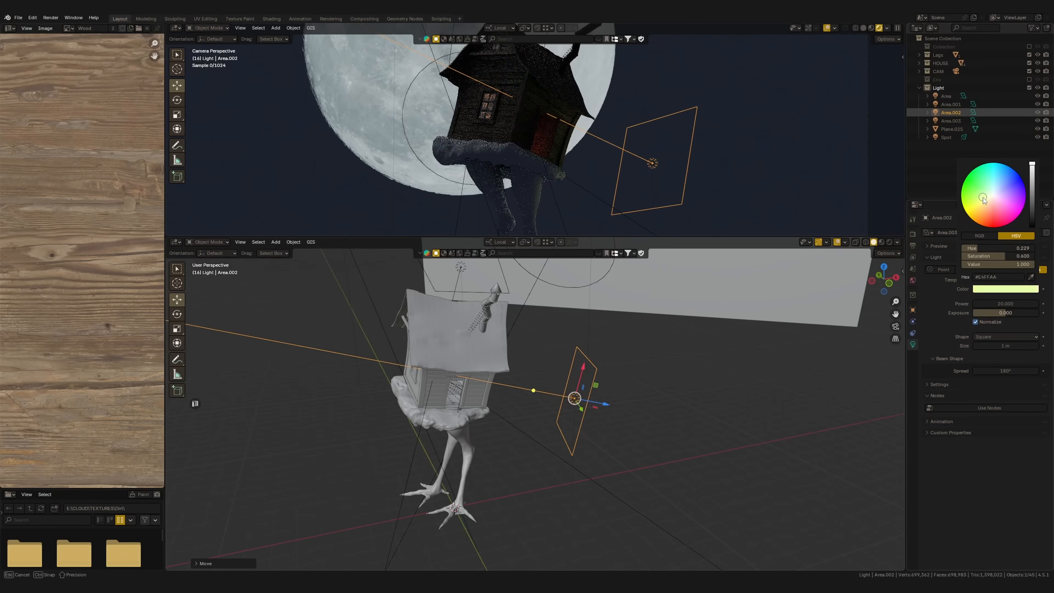
middle_click_drag(622, 374, 603, 252)
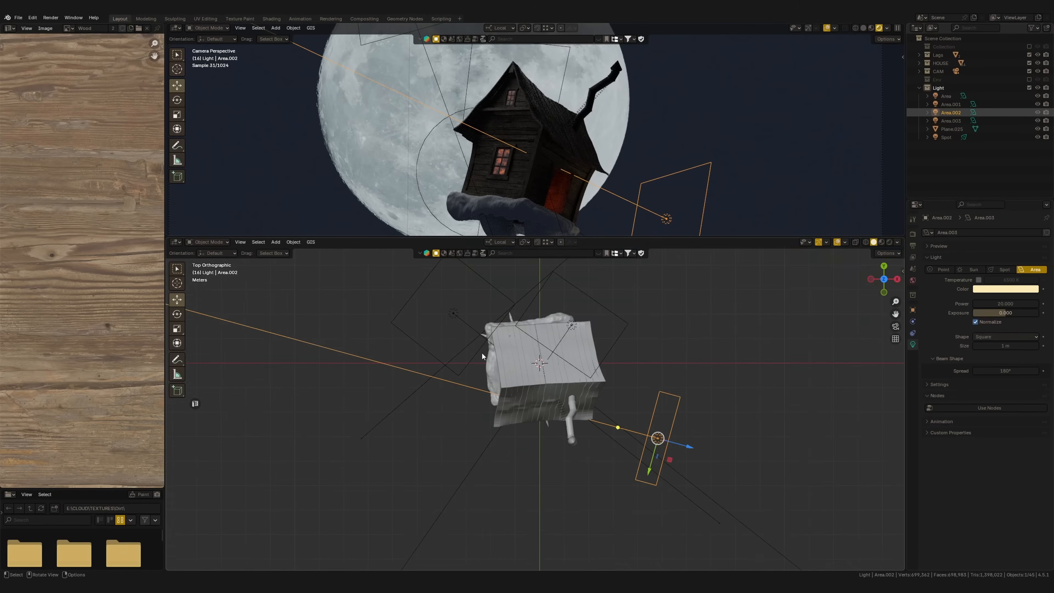
Reposition the area light by the hut in top view and open its Power value for editing
left_click(576, 377)
key("g")
left_click(588, 366)
left_click(574, 379)
left_click(1004, 303)
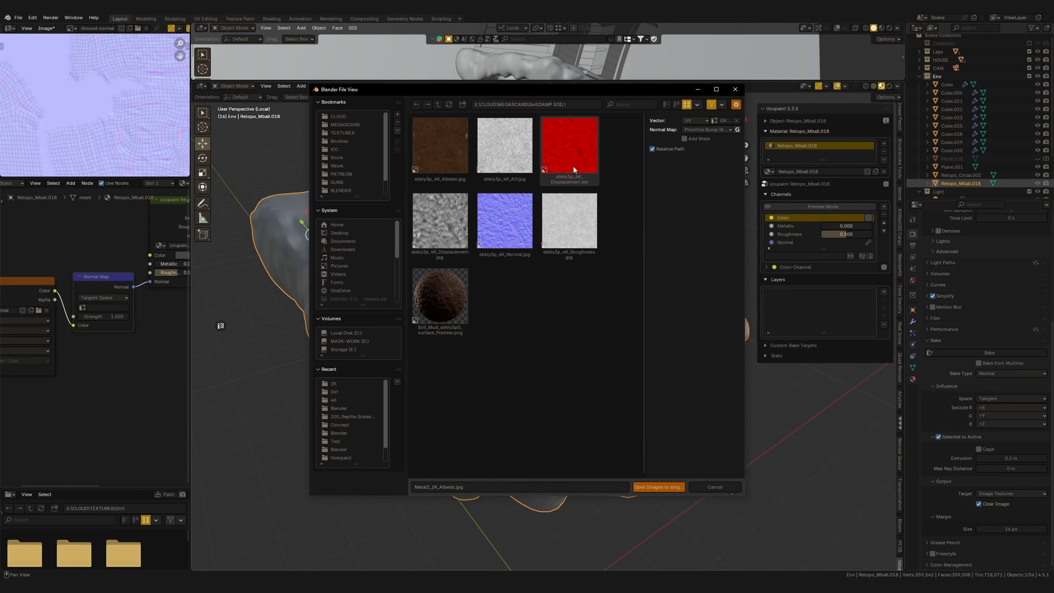
Load the DAMP SOIL albedo, AO, displacement, normal and roughness images as a layer on Retopo_Mball.018, with uniform scale 2.7
left_click(449, 151)
left_click(578, 224, "shift")
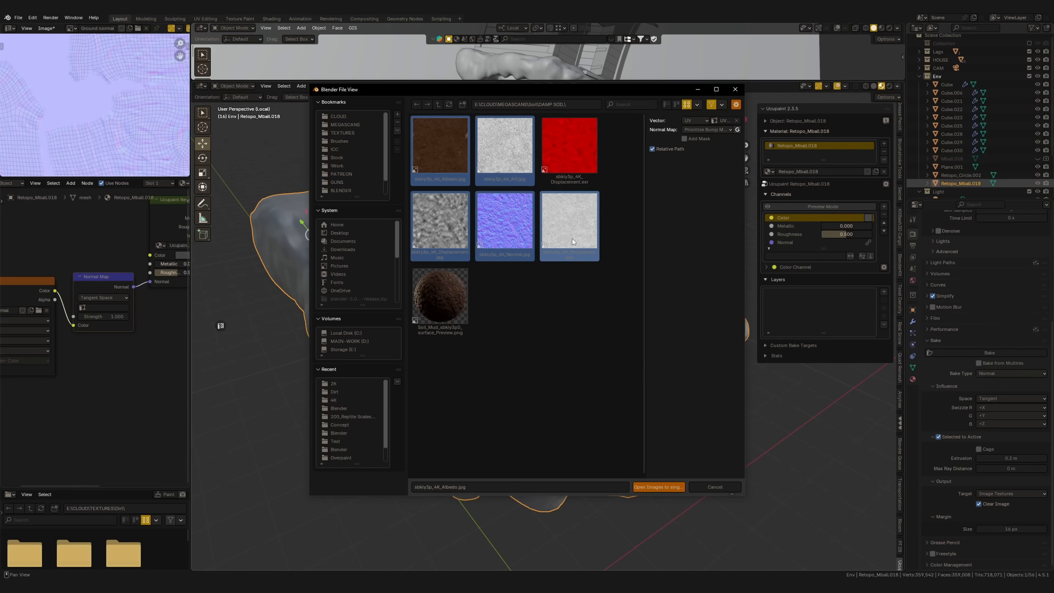
left_click(663, 487)
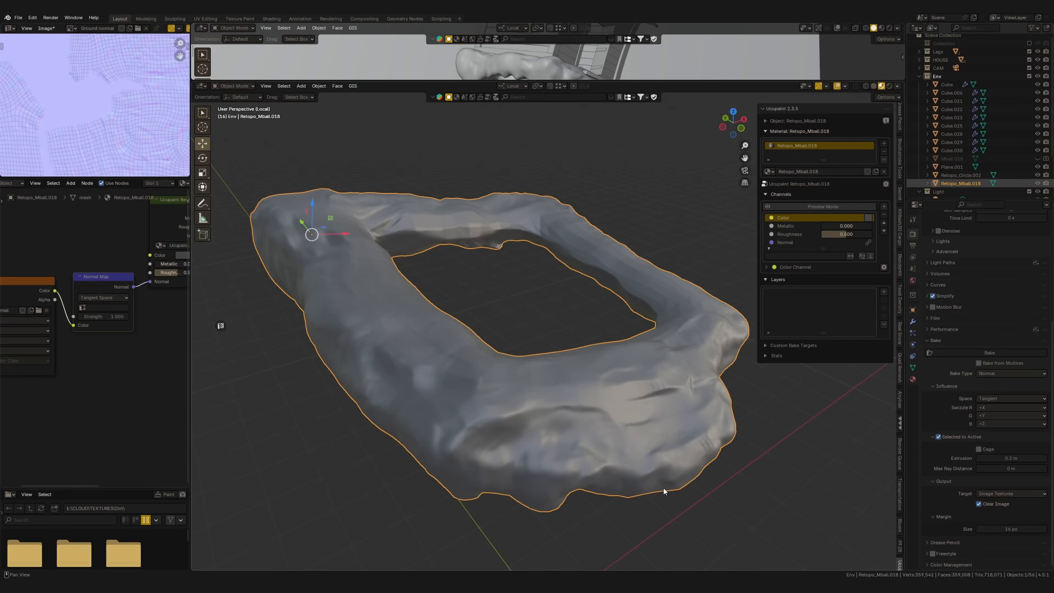
middle_click_drag(649, 444, 612, 387, "ctrl")
middle_click_drag(612, 386, 592, 409)
middle_click_drag(591, 409, 610, 386)
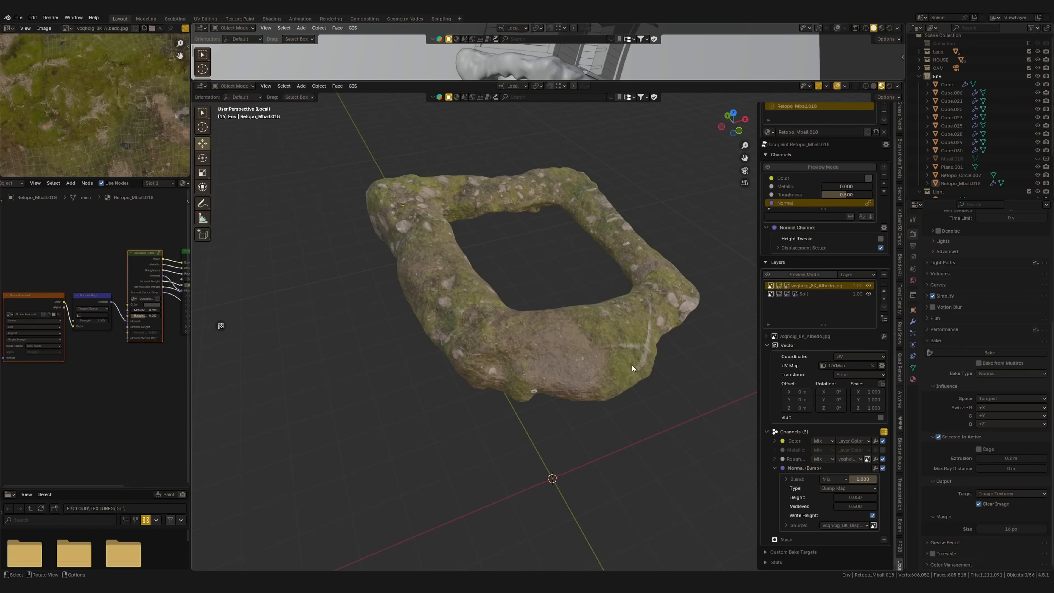
Add a mossy ground texture layer above the soil layer and increase its scale uniformly
middle_click_drag(632, 365, 638, 333, "ctrl")
middle_click_drag(639, 333, 600, 340, "shift")
left_click(882, 383)
left_click_drag(871, 400, 888, 392)
middle_click_drag(515, 399, 577, 373)
middle_click_drag(685, 427, 476, 360)
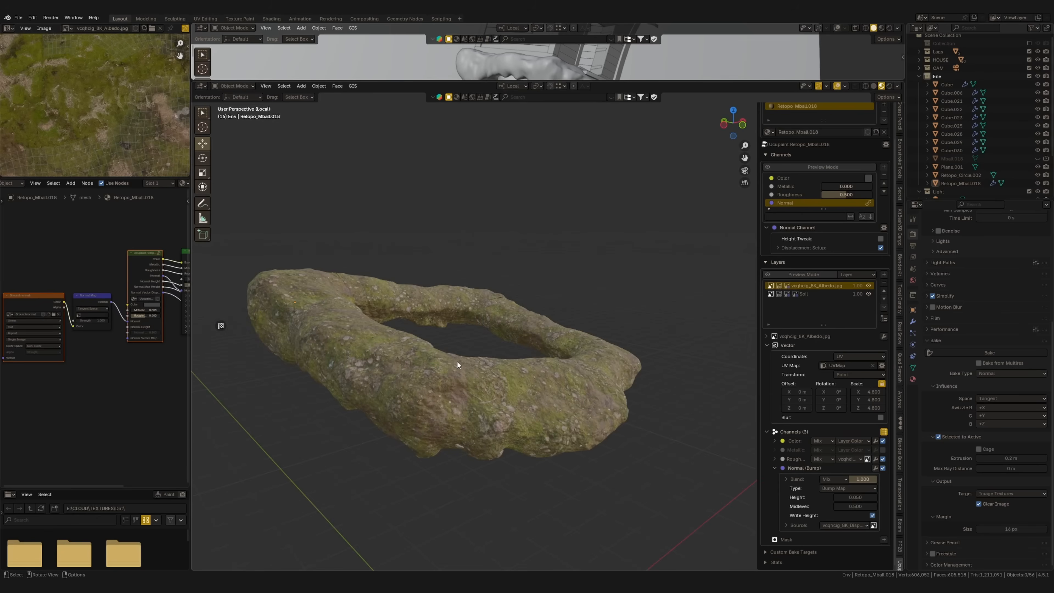
middle_click_drag(381, 364, 533, 365)
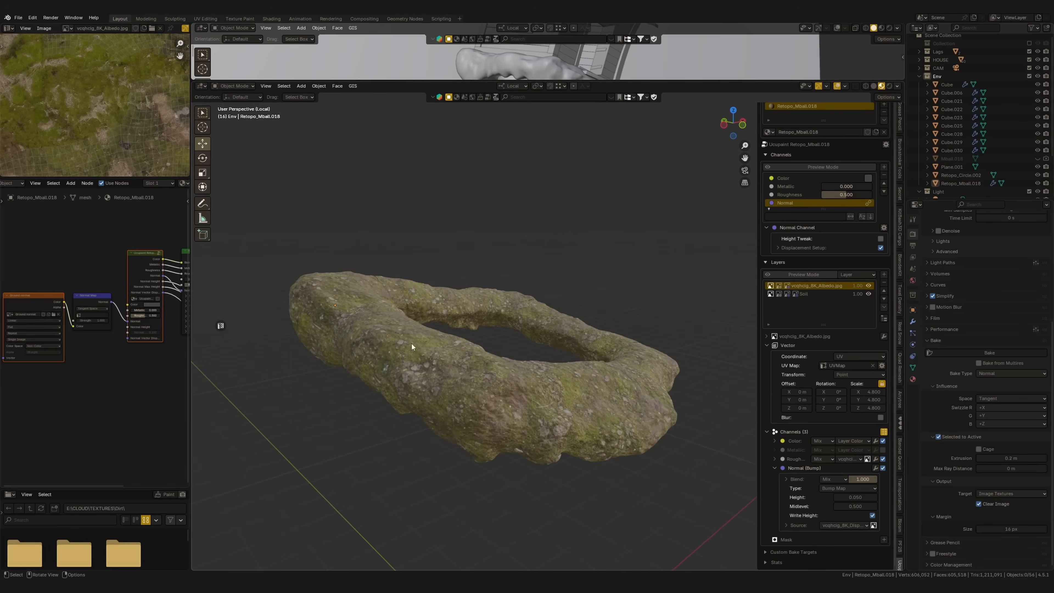
Mark the soil base's upper rim and sides with freehand annotation strokes
left_click(203, 203)
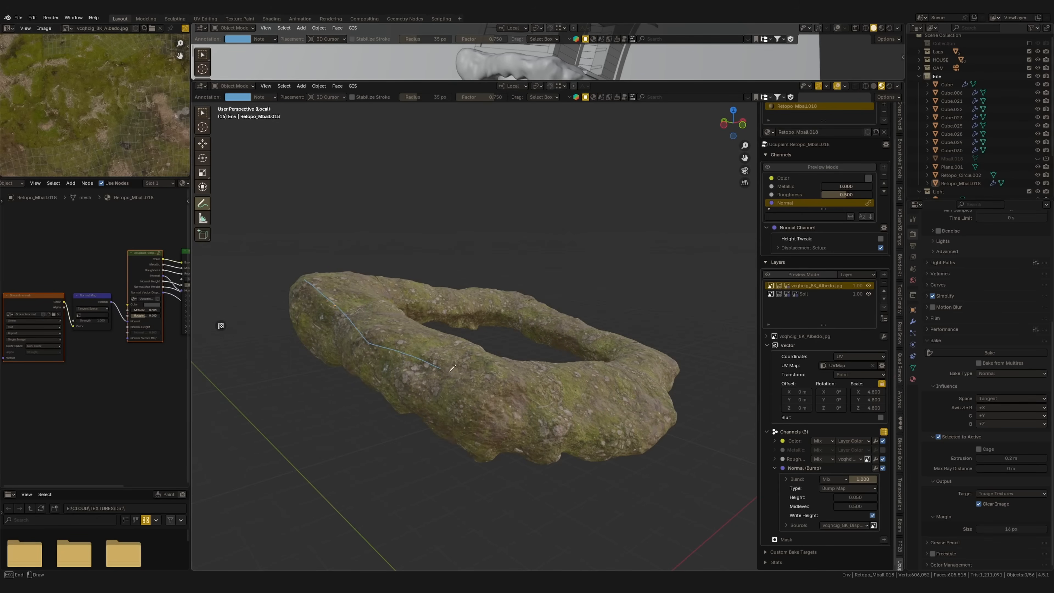
left_click_drag(675, 355, 608, 328)
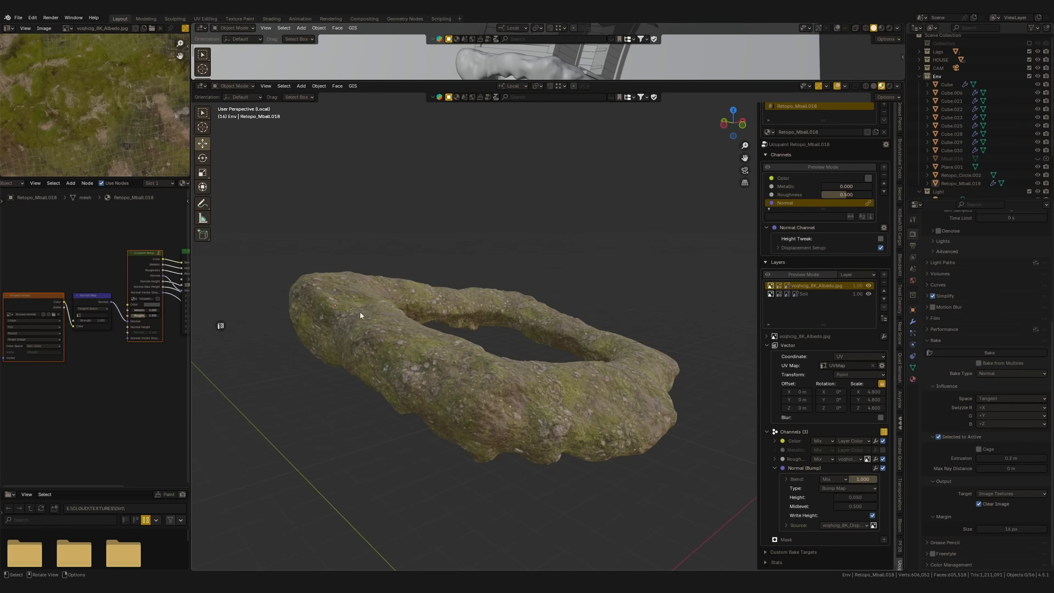
left_click(203, 203)
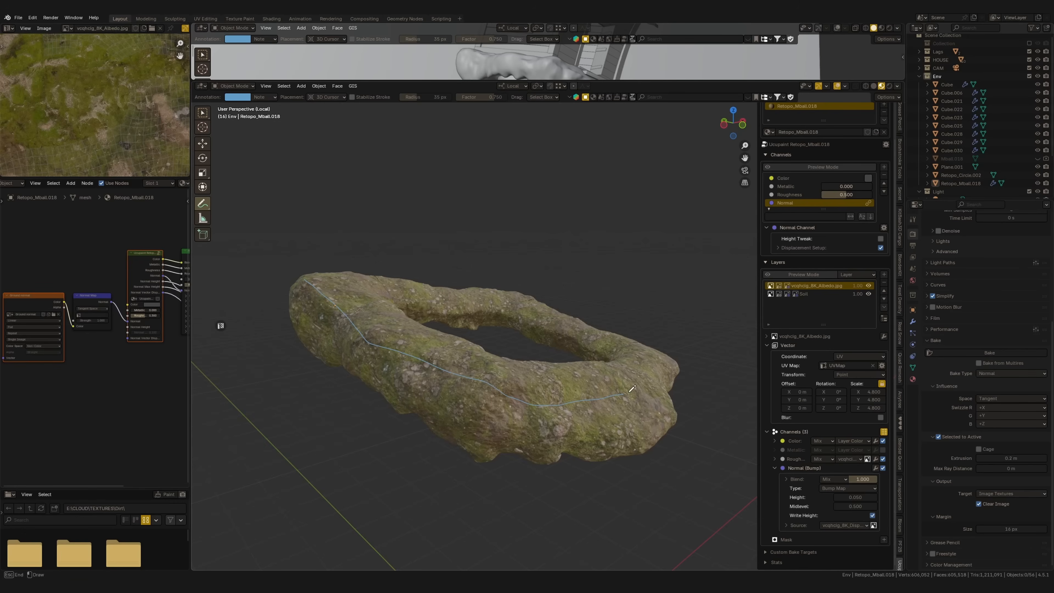
left_click_drag(244, 441, 272, 300)
left_click_drag(671, 409, 674, 413)
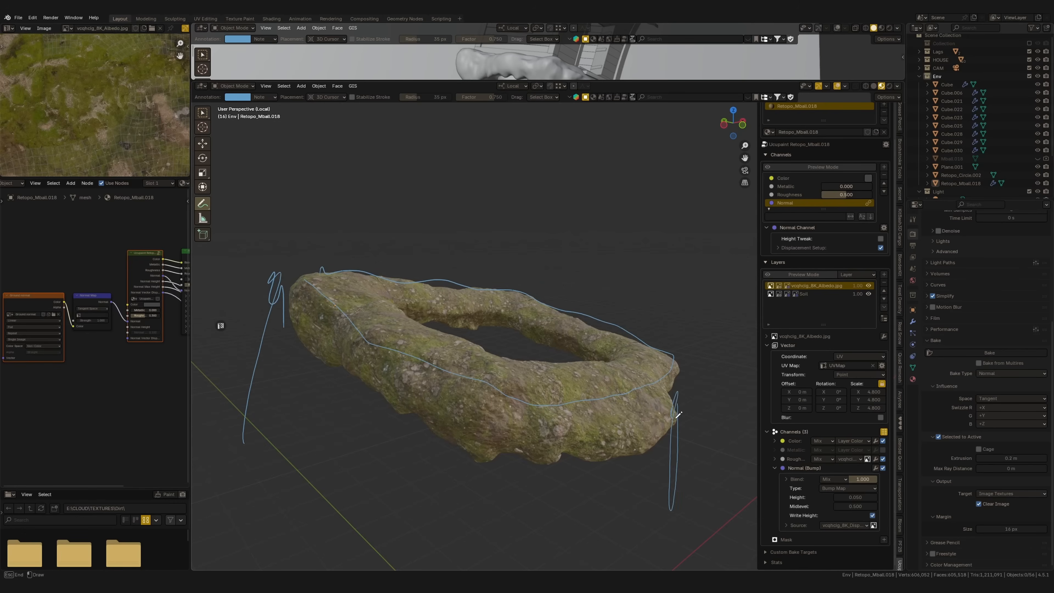
left_click_drag(516, 427, 568, 443)
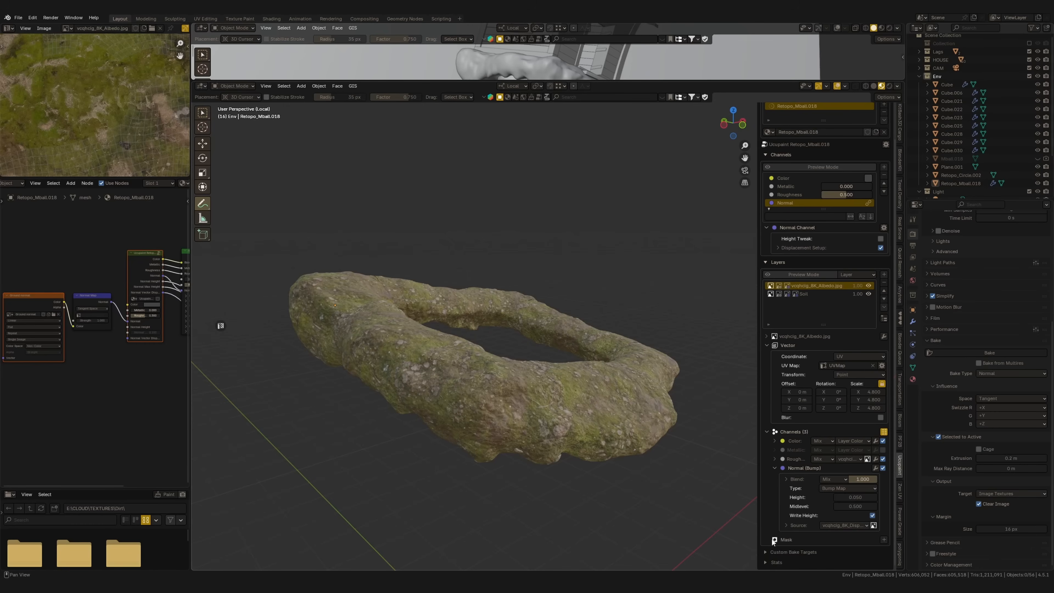
Add a new image mask at 4096 resolution with Black (Full Transparency) color to the moss layer
left_click(884, 540)
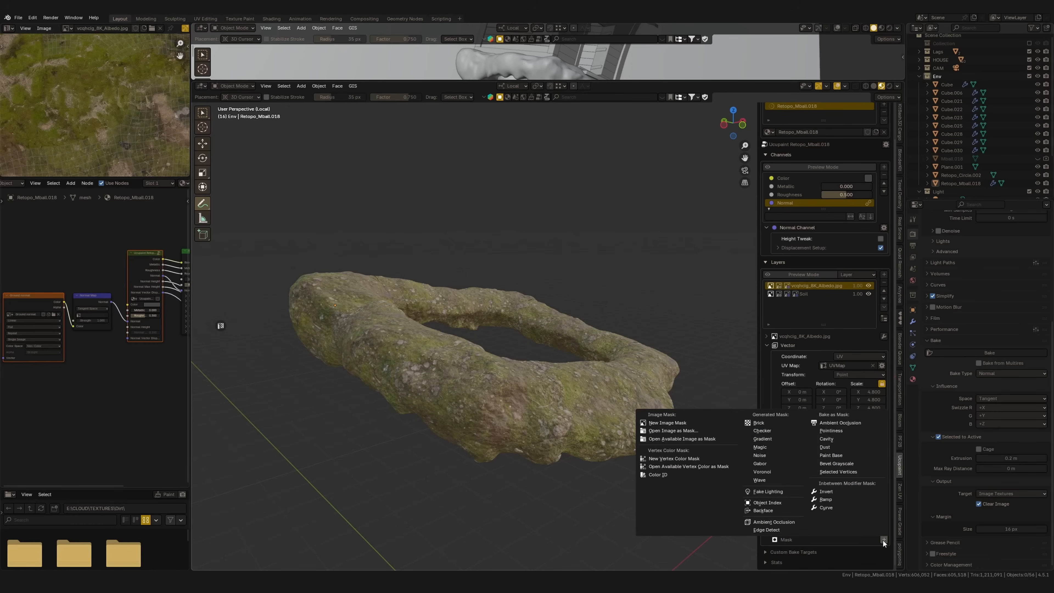
left_click(672, 425)
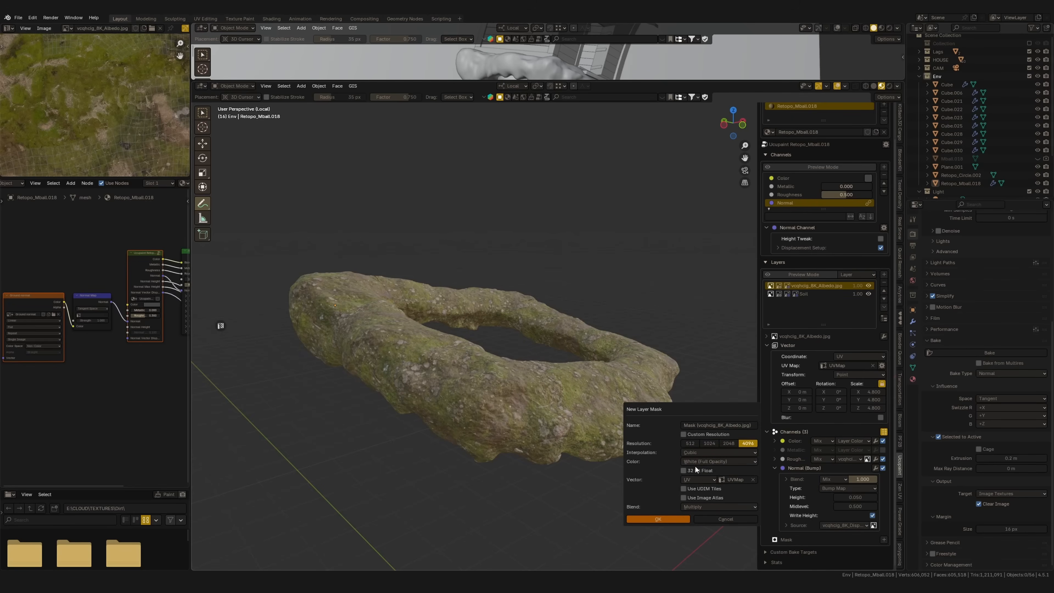
left_click(711, 462)
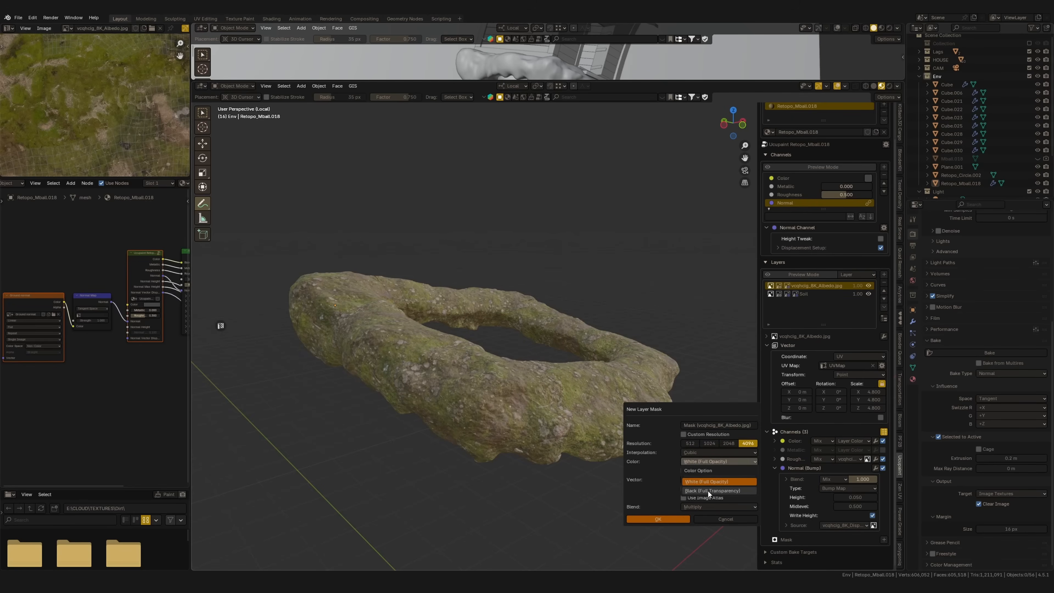
left_click(709, 491)
left_click(675, 520)
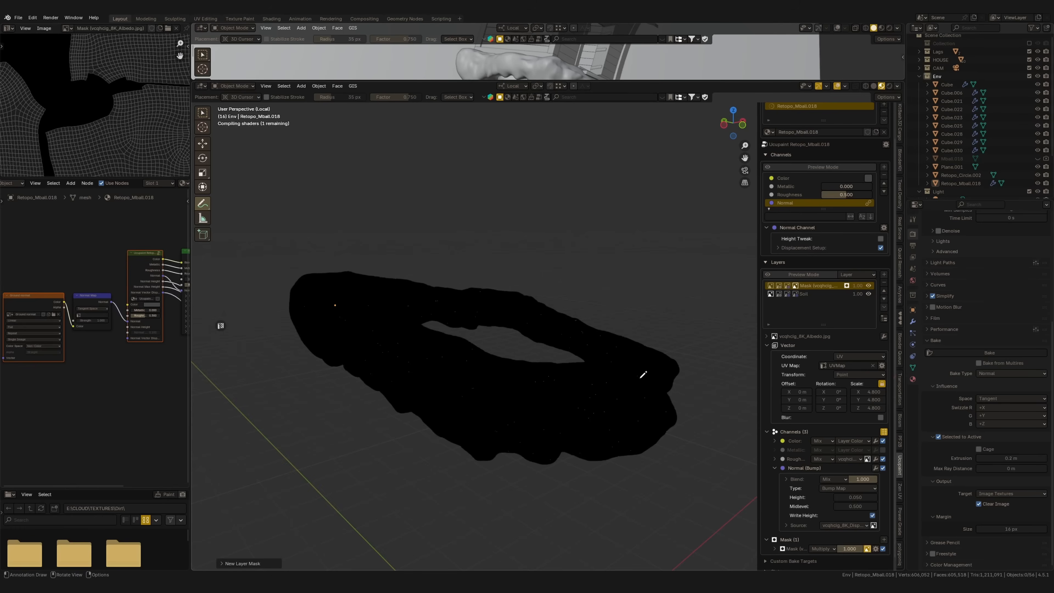
Put the soil base in Texture Paint mode, choose Paint Brush 3 and set the brush color to white
left_click(204, 144)
mouse_move(620, 332)
middle_mouse_down()
mouse_move(559, 391)
mouse_move(609, 344)
middle_mouse_up()
middle_click_drag(681, 332, 648, 349)
scroll(119, 108, "down", 8)
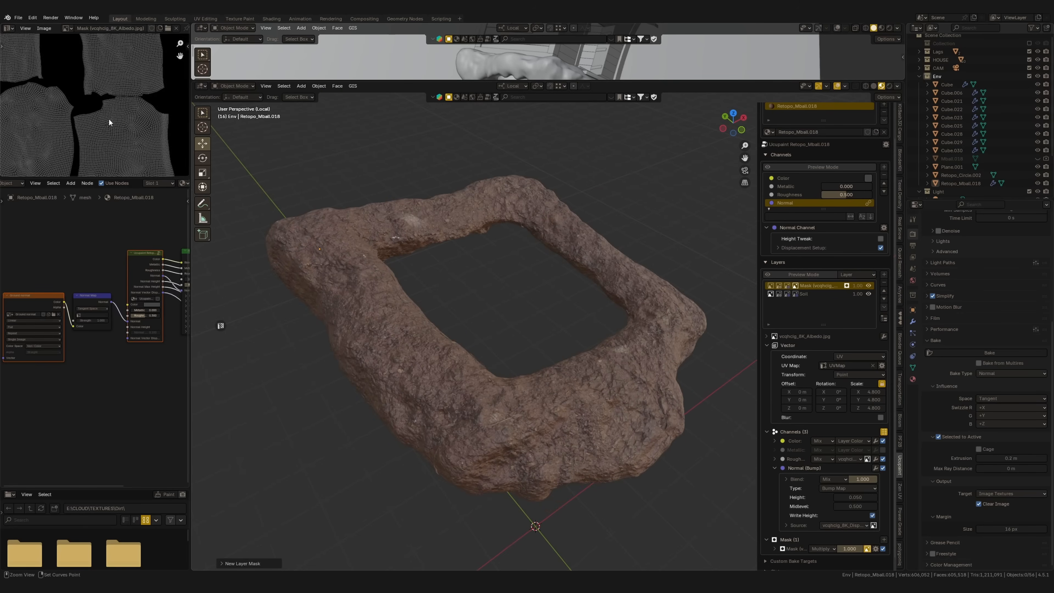
mouse_move(527, 332)
middle_mouse_down("shift")
mouse_move(552, 361)
mouse_move(518, 342)
middle_mouse_up("shift")
key("ctrl+Tab")
left_click(575, 378)
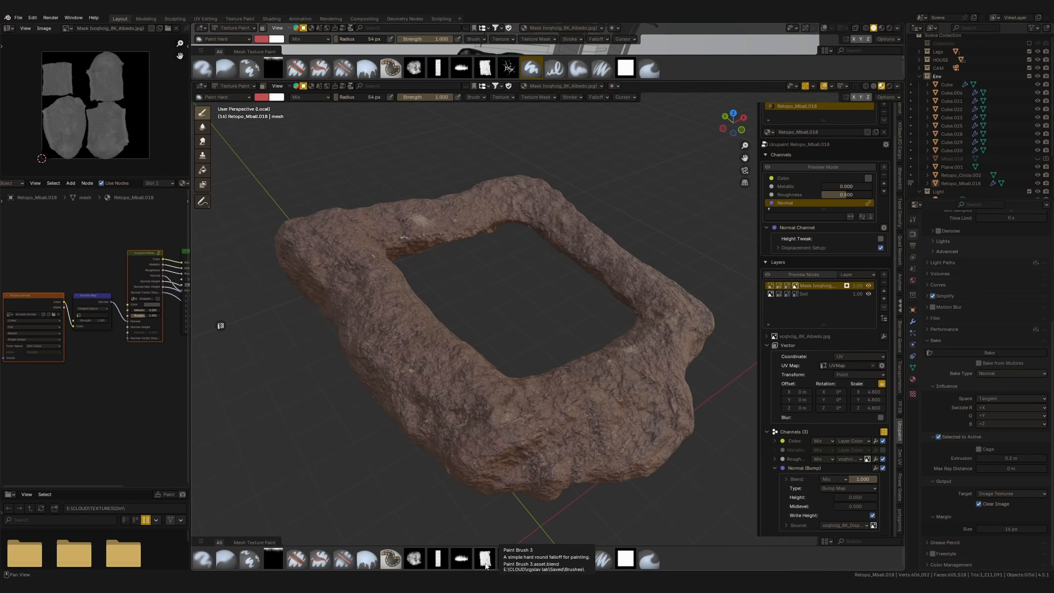
middle_click_drag(493, 396, 337, 192)
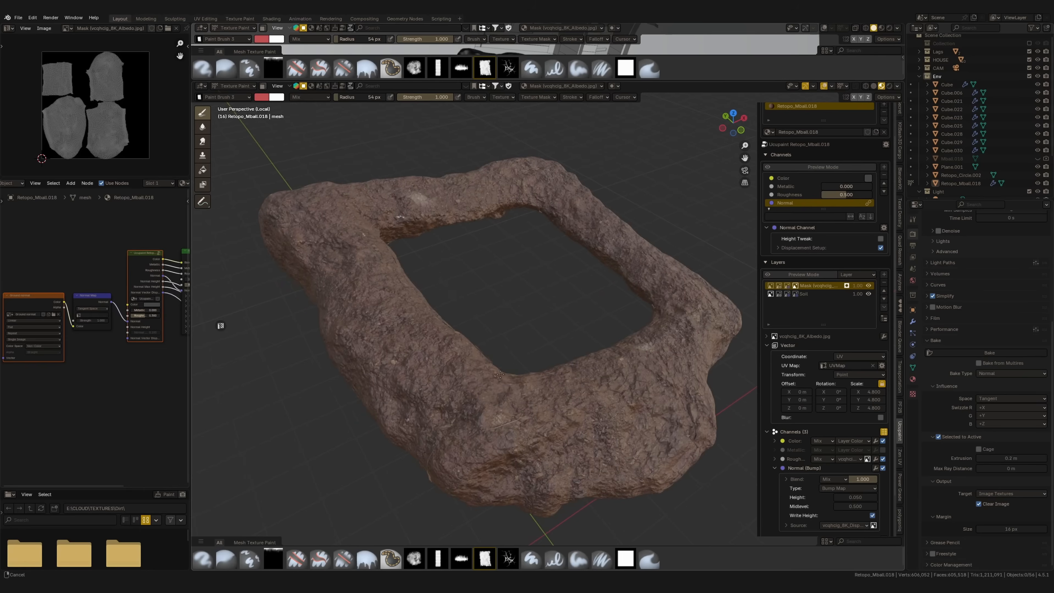
left_click(263, 98)
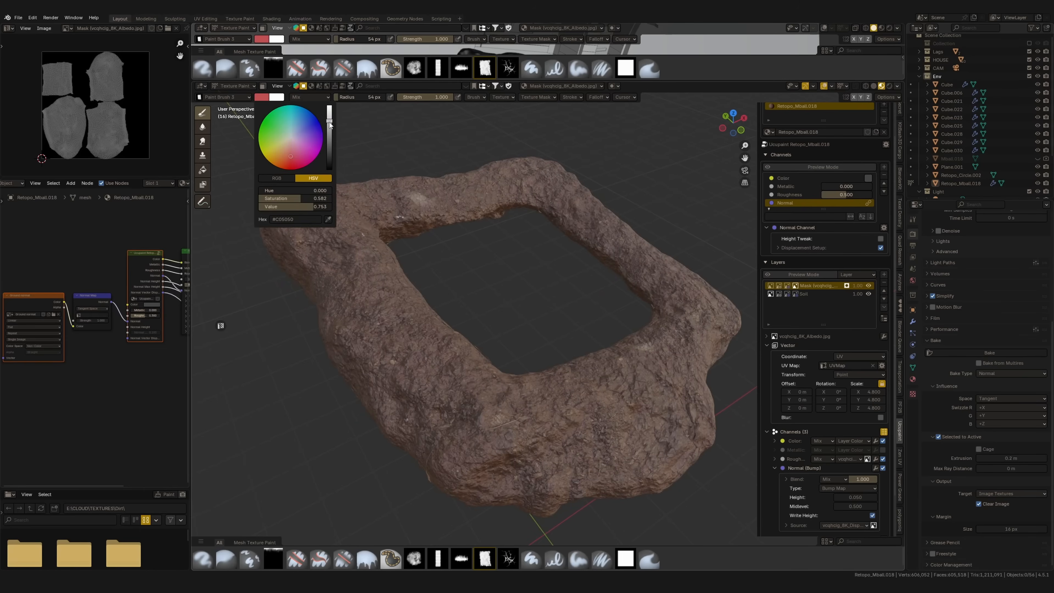
left_click_drag(328, 124, 329, 103)
left_click_drag(304, 199, 224, 200)
Paint moss into the mask along the soil base's near upper edge and around its adjoining corners
left_click_drag(513, 398, 491, 368)
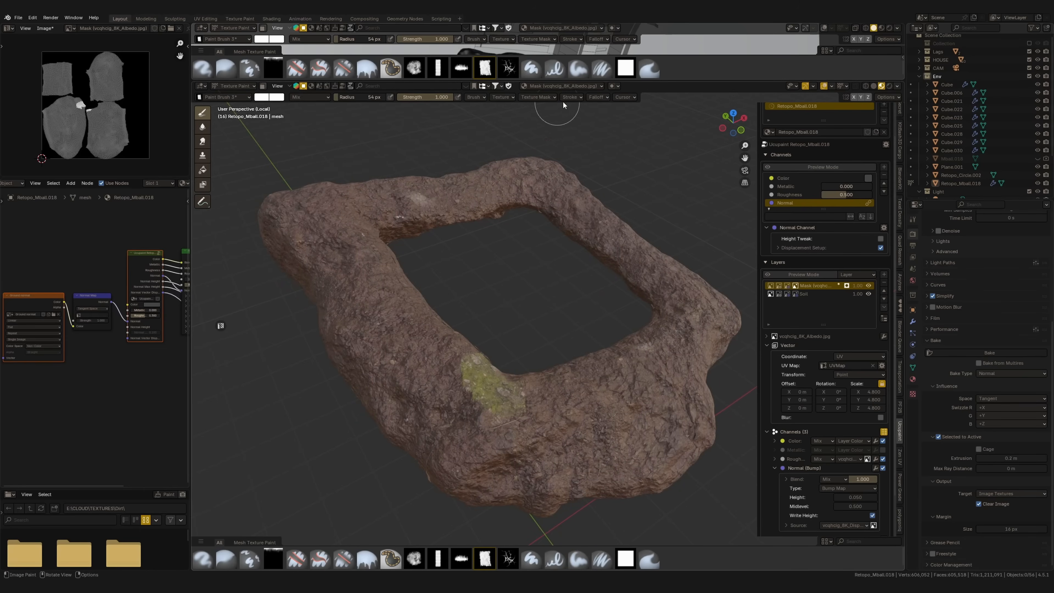
left_click(547, 98)
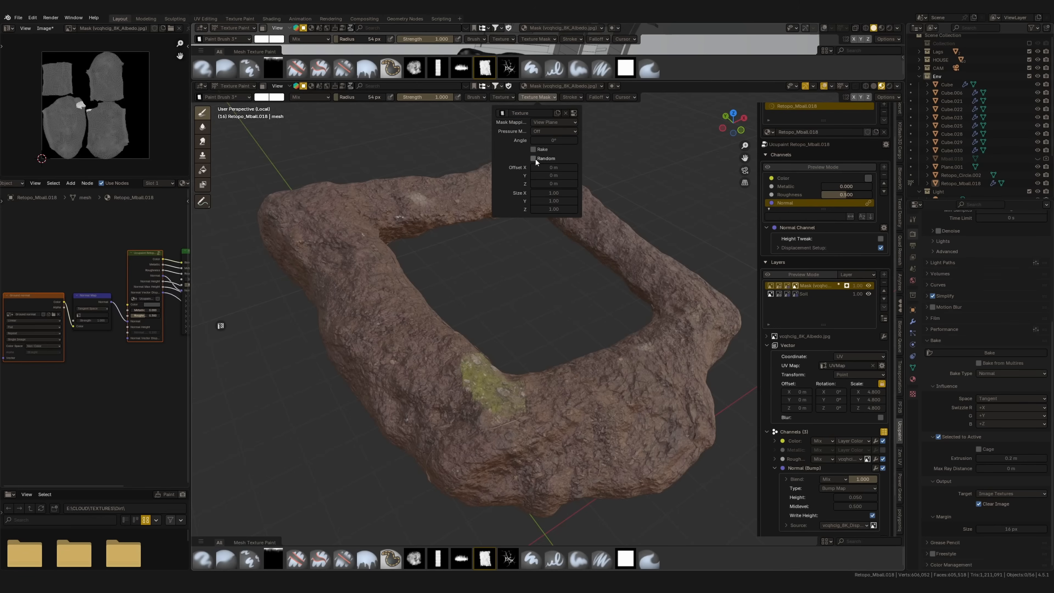
mouse_move(523, 369)
left_mouse_down()
mouse_move(539, 377)
mouse_move(483, 374)
mouse_move(444, 354)
mouse_move(432, 366)
mouse_move(404, 332)
mouse_move(467, 370)
mouse_move(580, 381)
left_mouse_up()
middle_click_drag(581, 380, 459, 360)
mouse_move(459, 359)
left_mouse_down()
mouse_move(406, 282)
mouse_move(376, 266)
left_mouse_up()
mouse_move(376, 265)
middle_mouse_down()
mouse_move(476, 281)
mouse_move(524, 380)
middle_mouse_up()
left_click_drag(524, 352, 468, 351)
middle_click_drag(562, 353, 440, 289)
scroll(438, 288, "down", 3)
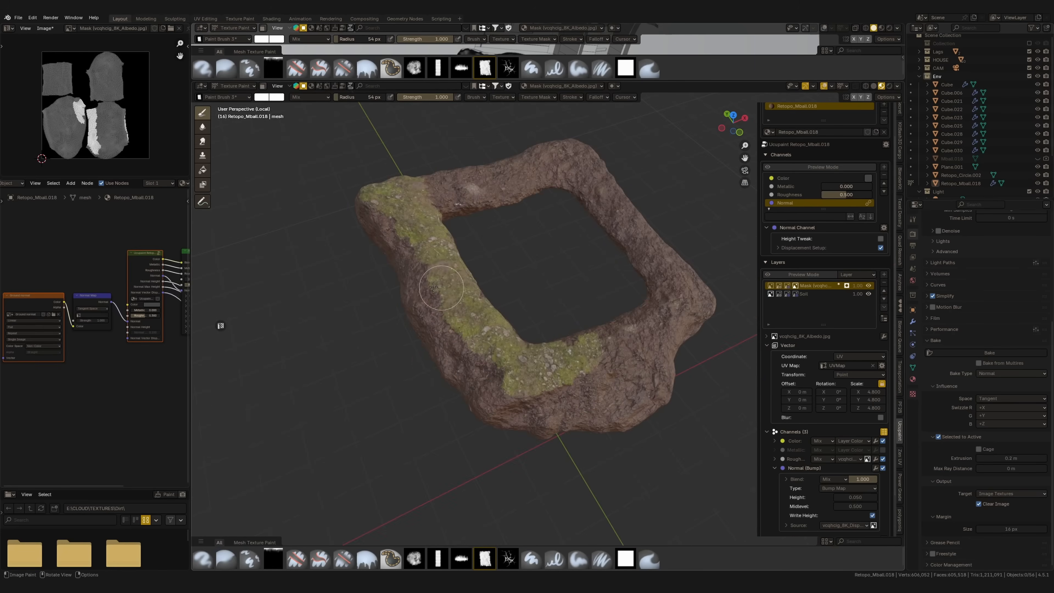
mouse_move(486, 351)
middle_mouse_down()
mouse_move(477, 362)
mouse_move(500, 367)
middle_mouse_up()
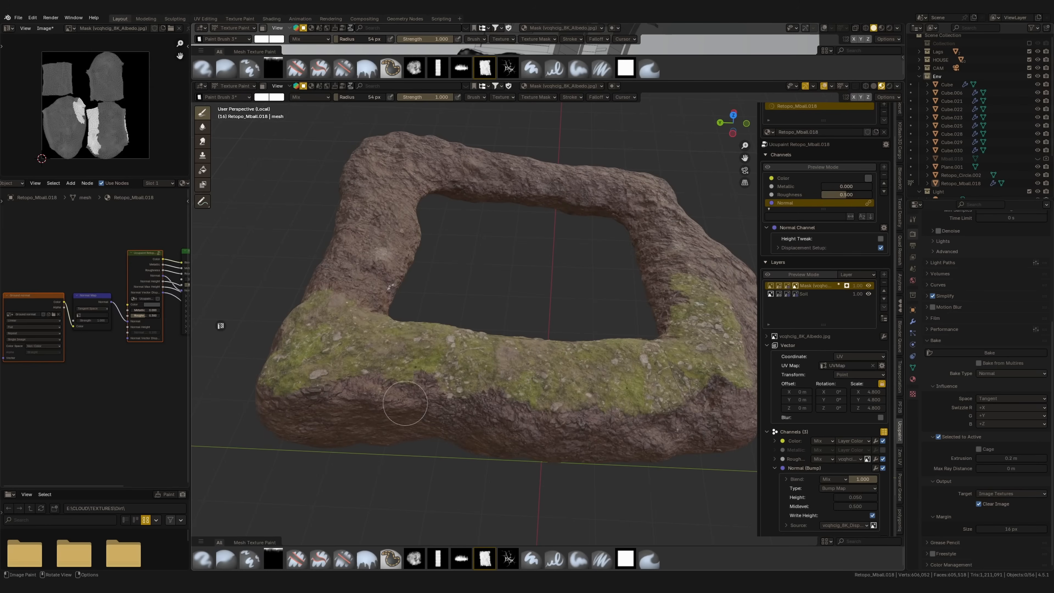
middle_click_drag(385, 391, 602, 362)
scroll(777, 426, "down", 2)
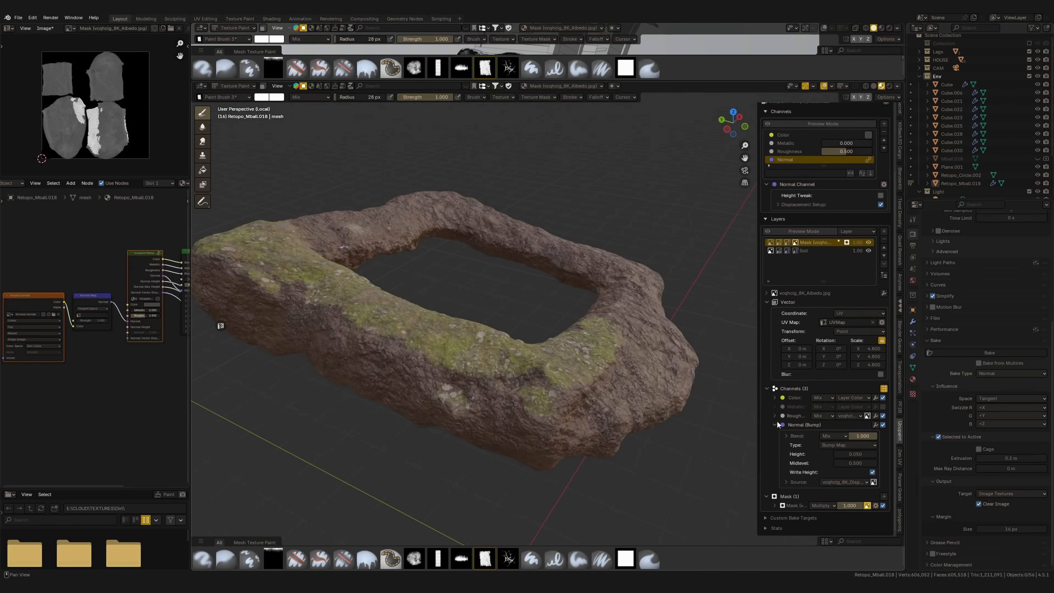
left_click(849, 446)
left_click(851, 473)
left_click_drag(855, 464, 840, 463)
mouse_move(489, 353)
middle_mouse_down()
mouse_move(504, 385)
mouse_move(561, 399)
mouse_move(589, 391)
middle_mouse_up()
key("f")
left_click_drag(606, 409, 635, 482)
middle_click_drag(519, 394, 594, 387)
left_click_drag(514, 457, 543, 448)
mouse_move(543, 447)
middle_mouse_down()
mouse_move(519, 407)
mouse_move(564, 374)
middle_mouse_up()
mouse_move(581, 349)
left_mouse_down()
mouse_move(549, 451)
mouse_move(533, 378)
left_mouse_up()
middle_click_drag(498, 398, 589, 418)
left_click_drag(550, 433, 638, 380)
middle_click_drag(638, 377, 517, 396, "shift")
mouse_move(517, 395)
left_mouse_down()
mouse_move(564, 376)
mouse_move(683, 287)
mouse_move(616, 332)
left_mouse_up()
middle_click_drag(617, 332, 592, 413, "shift")
mouse_move(626, 406)
left_mouse_down()
mouse_move(635, 394)
mouse_move(614, 357)
left_mouse_up()
middle_click_drag(581, 353, 701, 370)
middle_click_drag(539, 328, 532, 415, "shift")
mouse_move(521, 417)
left_mouse_down()
mouse_move(567, 406)
mouse_move(474, 422)
left_mouse_up()
mouse_move(474, 422)
middle_mouse_down()
mouse_move(540, 416)
mouse_move(589, 440)
middle_mouse_up()
mouse_move(593, 461)
left_mouse_down()
mouse_move(589, 395)
mouse_move(556, 324)
left_mouse_up()
Set the moss layer's Normal channel type to Bump + Normal Map and its Midlevel to 0.090
left_click(849, 446)
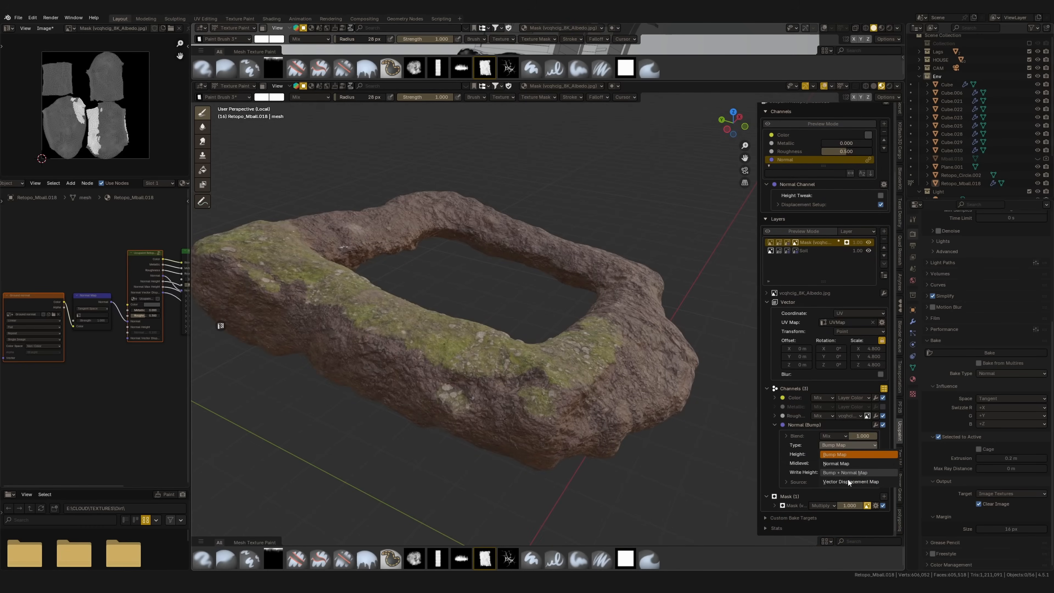
left_click(849, 473)
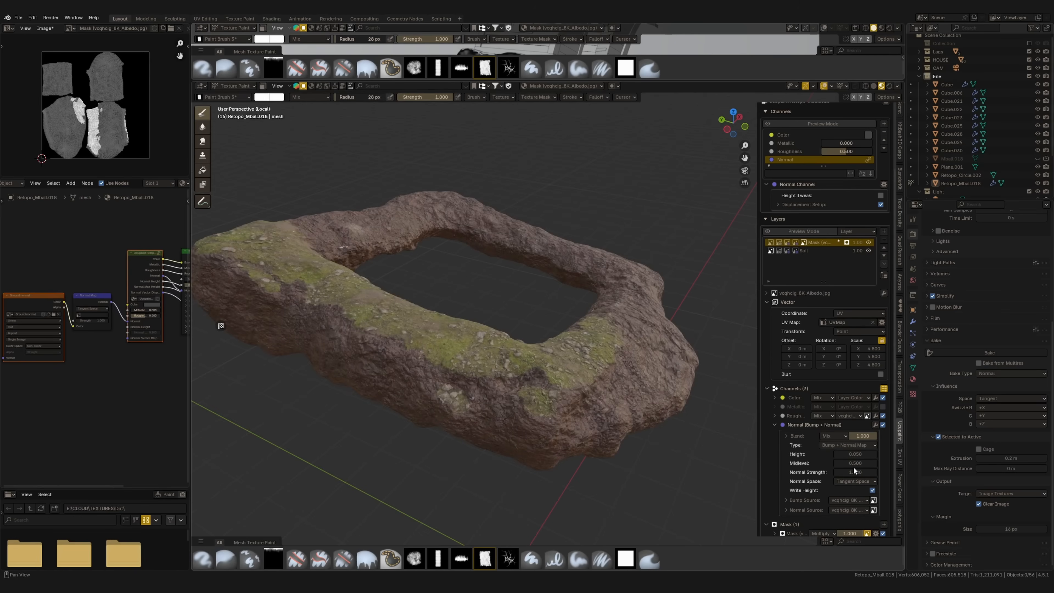
left_click_drag(864, 465, 847, 465)
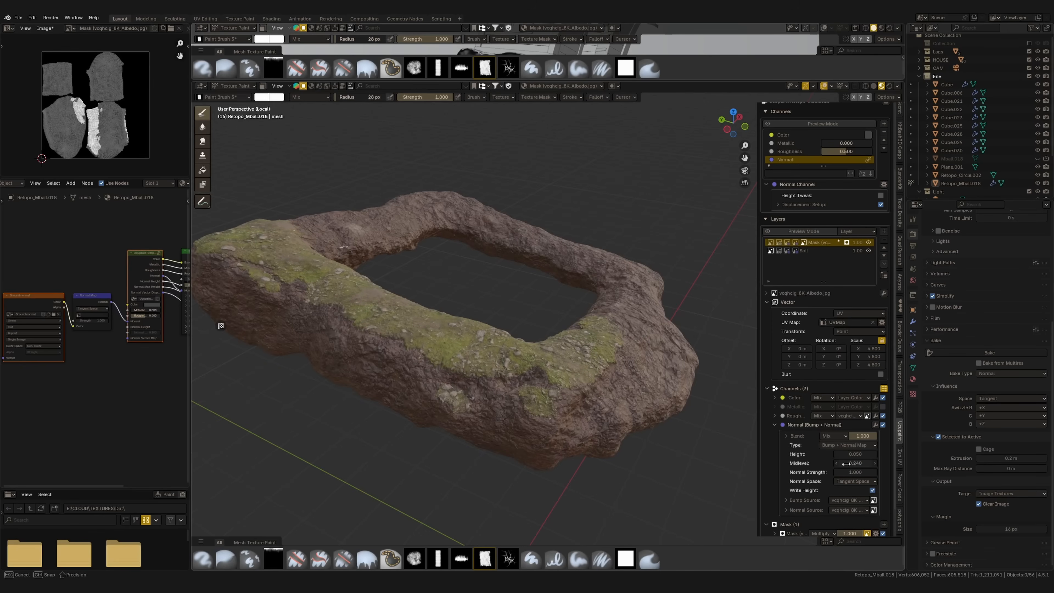
Adjust the brush radius and paint moss patches along the remaining upper sides and corners of the soil base
mouse_move(599, 357)
middle_mouse_down()
mouse_move(581, 399)
mouse_move(535, 392)
middle_mouse_up()
key("f")
left_click(553, 333)
middle_click_drag(545, 334, 622, 399)
left_click_drag(618, 416, 627, 498)
middle_click_drag(498, 457, 566, 432)
left_click_drag(566, 433, 517, 451)
mouse_move(518, 451)
middle_mouse_down()
mouse_move(560, 403)
mouse_move(581, 349)
middle_mouse_up()
mouse_move(582, 349)
middle_mouse_down()
mouse_move(569, 374)
mouse_move(582, 349)
middle_mouse_up()
mouse_move(581, 347)
left_mouse_down()
mouse_move(544, 397)
mouse_move(552, 409)
left_mouse_up()
middle_click_drag(551, 408, 622, 415)
left_click_drag(539, 432, 586, 418)
middle_click_drag(586, 418, 619, 409)
middle_click_drag(618, 409, 506, 395, "shift")
mouse_move(502, 394)
left_mouse_down()
mouse_move(672, 306)
mouse_move(675, 341)
mouse_move(629, 297)
left_mouse_up()
middle_click_drag(628, 297, 604, 397, "shift")
left_click_drag(625, 409, 600, 341)
middle_click_drag(600, 341, 647, 377)
left_click_drag(550, 411, 437, 434)
middle_click_drag(437, 434, 602, 463)
middle_click_drag(572, 321, 357, 287, "shift")
middle_click_drag(519, 353, 456, 353)
left_click_drag(605, 342, 565, 394)
Exit local view and paint more moss on the soil base along the hut's lower walls, resizing the brush as needed
key("KP_Divide")
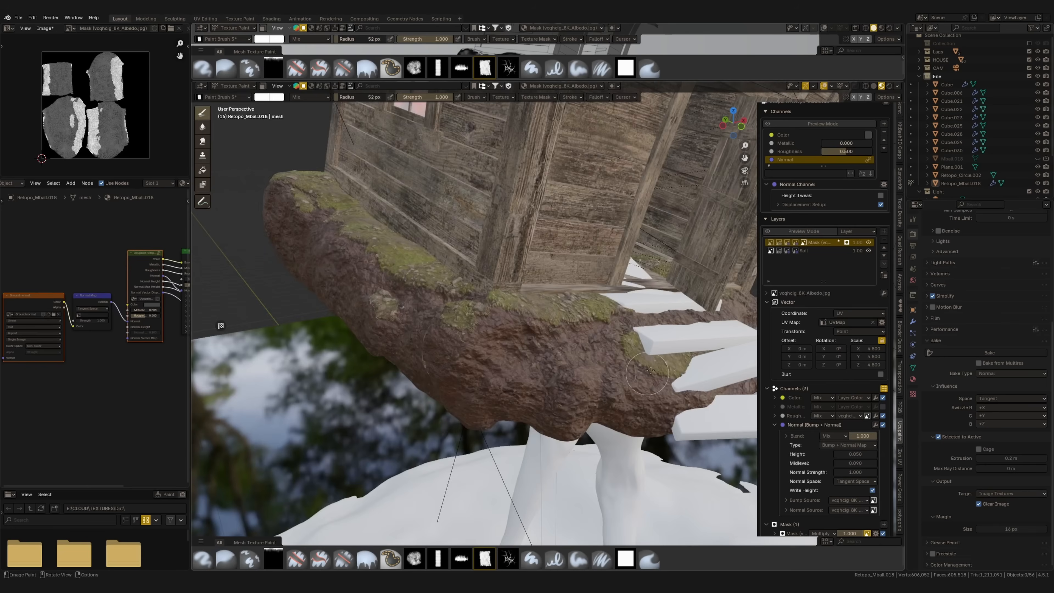
middle_click_drag(638, 379, 632, 401)
middle_click_drag(631, 401, 494, 374, "shift")
left_click_drag(339, 350, 361, 351)
key("f")
left_click(443, 383)
mouse_move(445, 382)
left_mouse_down()
mouse_move(420, 410)
mouse_move(471, 365)
mouse_move(513, 406)
left_mouse_up()
middle_click_drag(514, 395, 487, 417, "shift")
left_click_drag(478, 358, 600, 328)
middle_click_drag(494, 361, 552, 398)
middle_click_drag(464, 374, 501, 402)
mouse_move(501, 402)
middle_mouse_down("ctrl")
mouse_move(492, 345)
mouse_move(484, 411)
mouse_move(494, 399)
middle_mouse_up("ctrl")
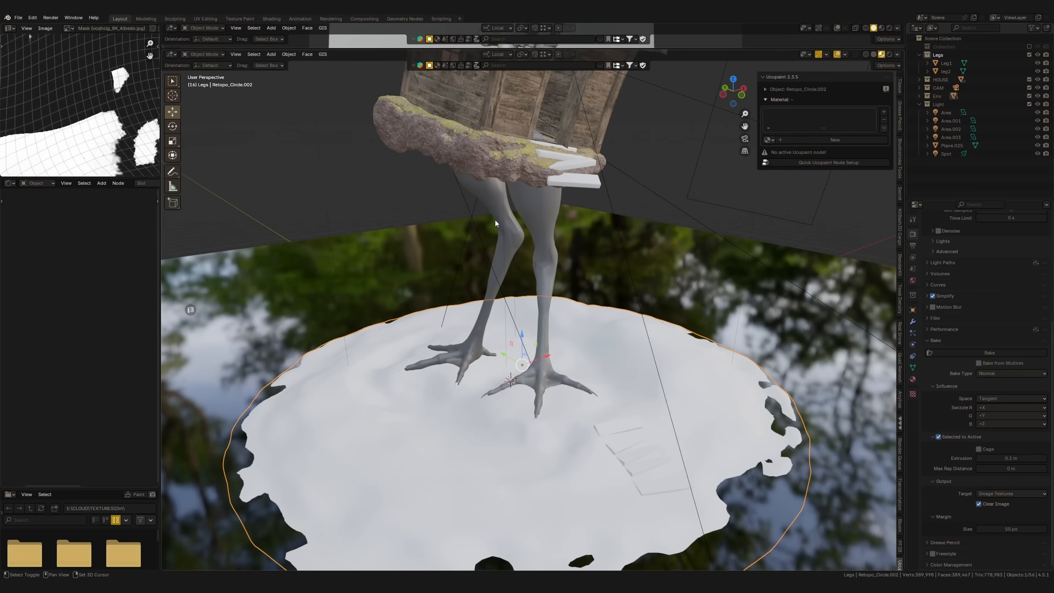
Link the soil base's material to the round ground disc and select the disc alone
middle_click_drag(495, 219, 536, 174)
left_click(539, 177)
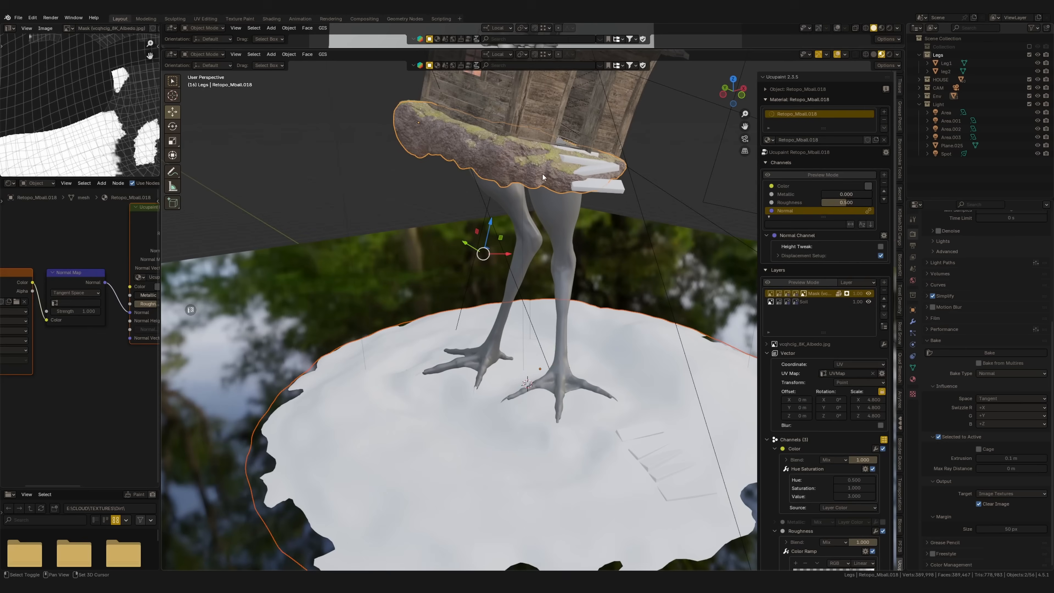
key("ctrl+l")
left_click(526, 179)
middle_click_drag(526, 179, 542, 382)
left_click(542, 382)
scroll(531, 438, "down", 3)
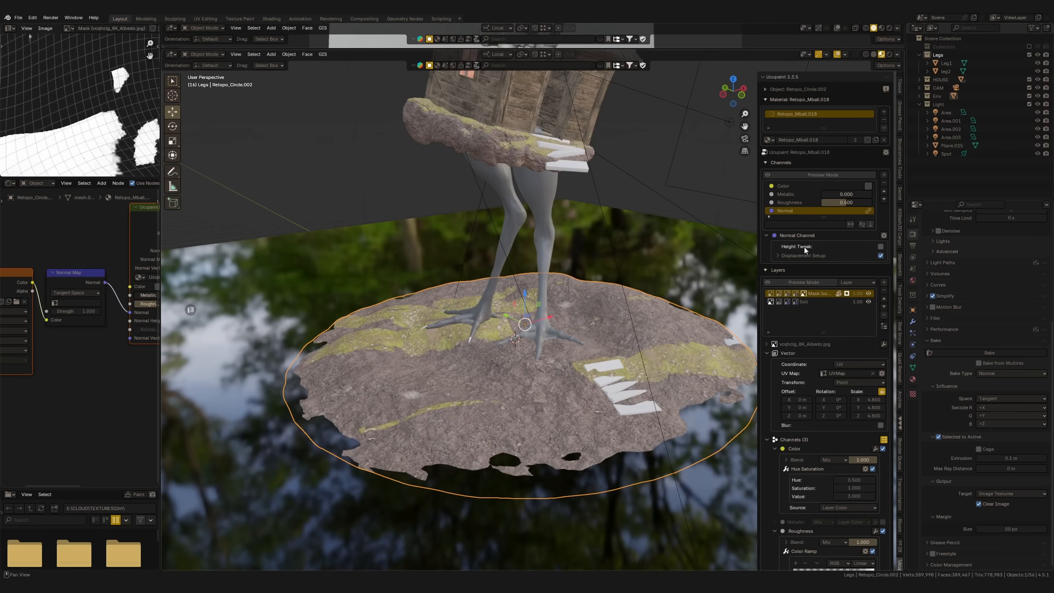
Duplicate the ground disc's material and Ucupaint nodes for the active object only
left_click(887, 152)
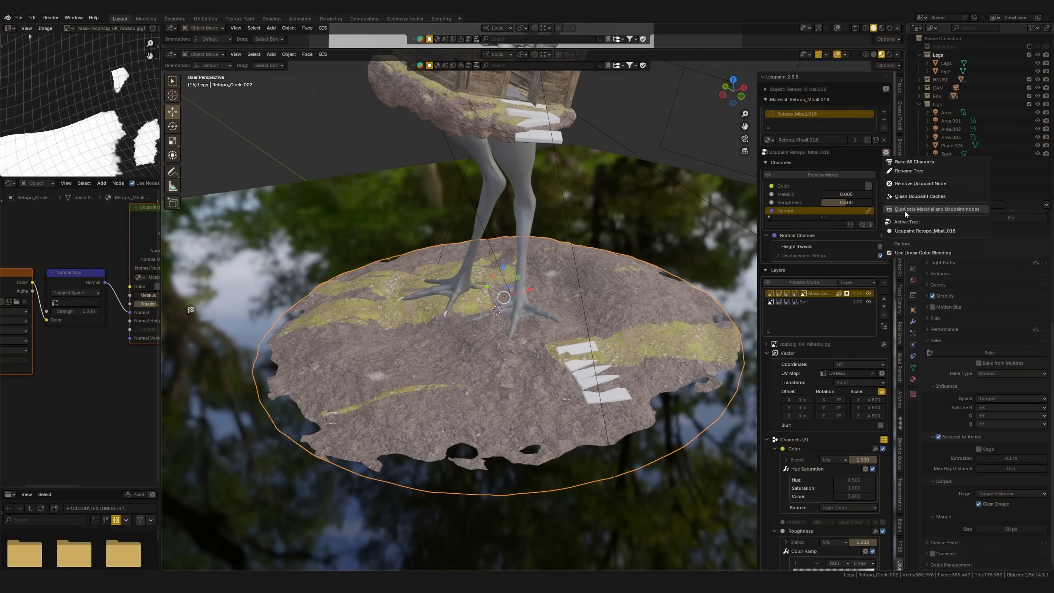
left_click(919, 210)
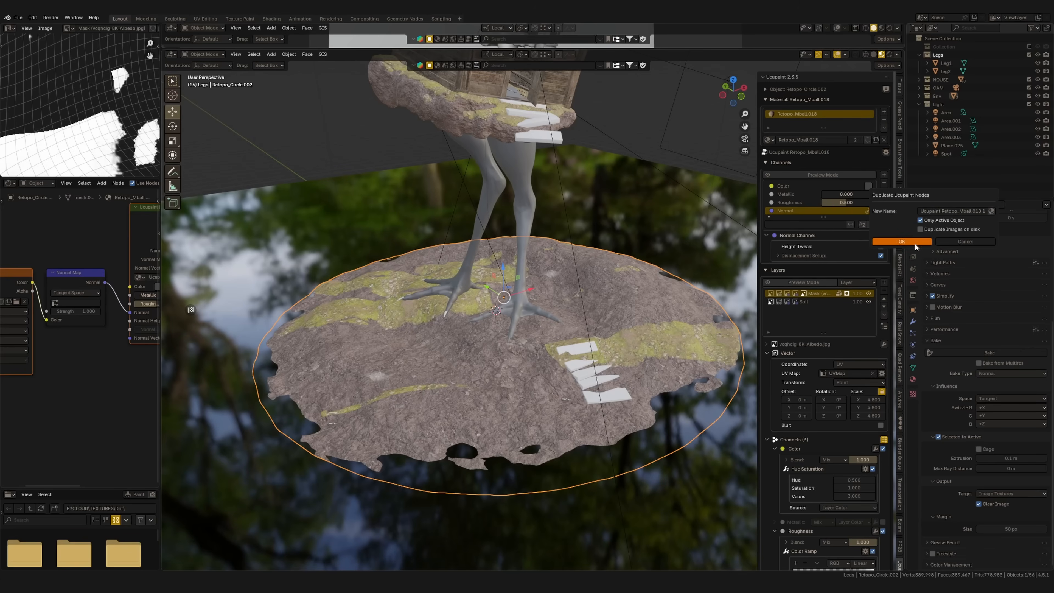
key("Return")
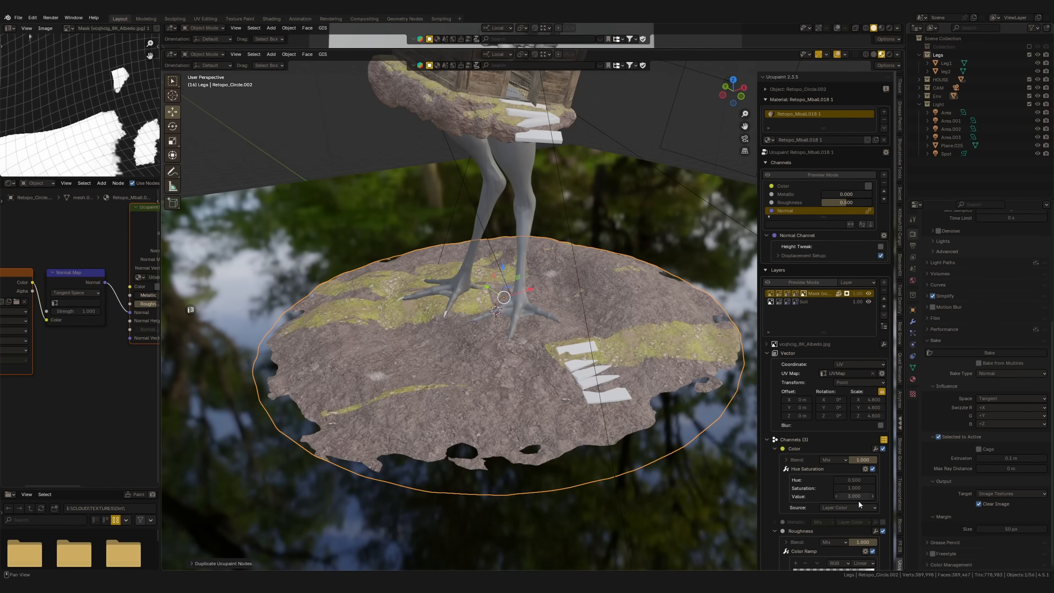
Replace the copied mask on the ground disc's moss layer with a new 4096 Black (Full Transparency) image mask
scroll(854, 497, "down", 8)
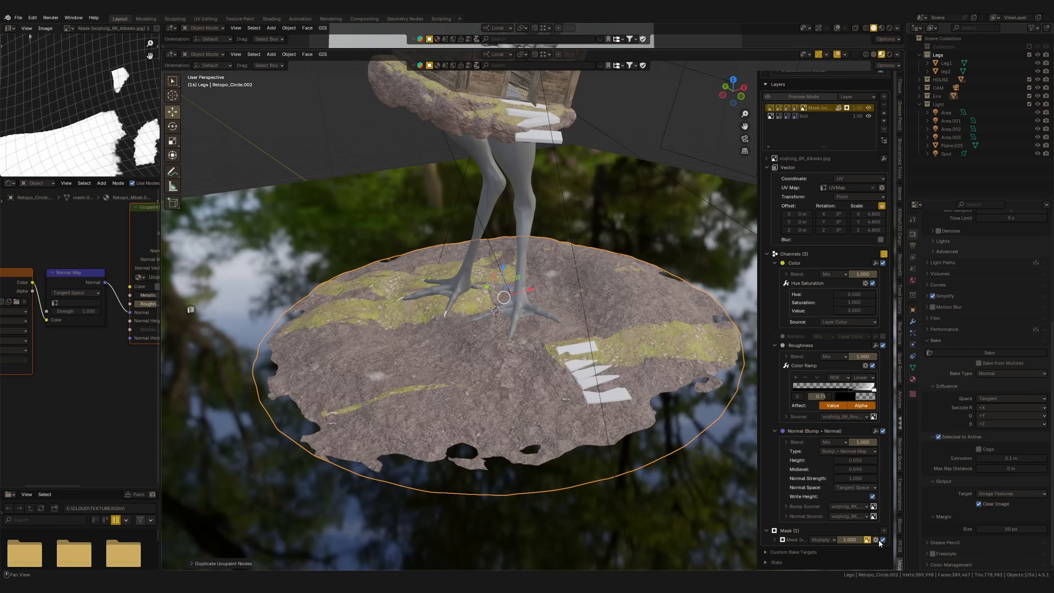
left_click(884, 532)
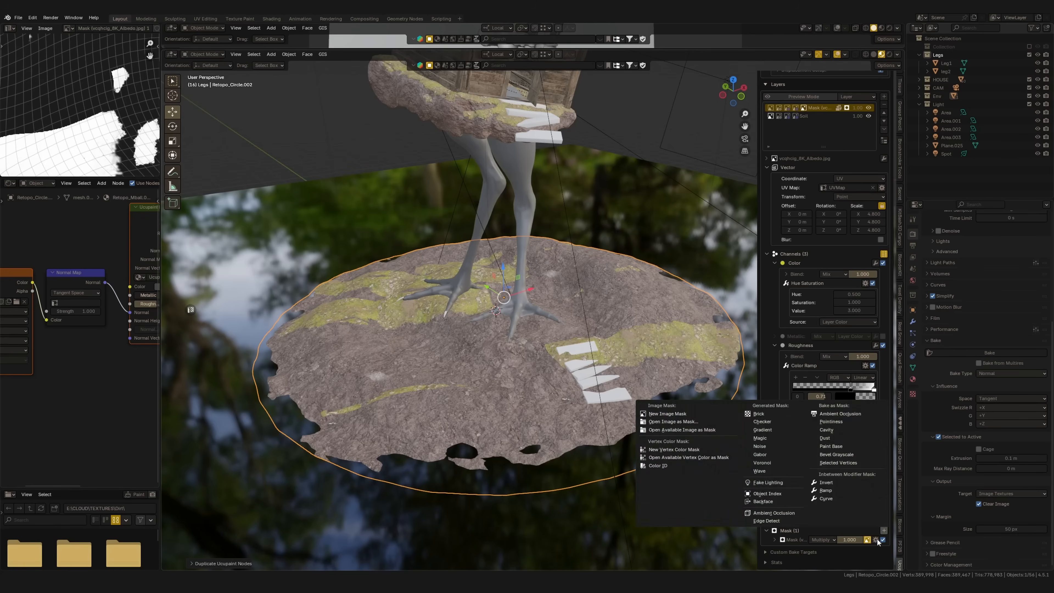
left_click(876, 540)
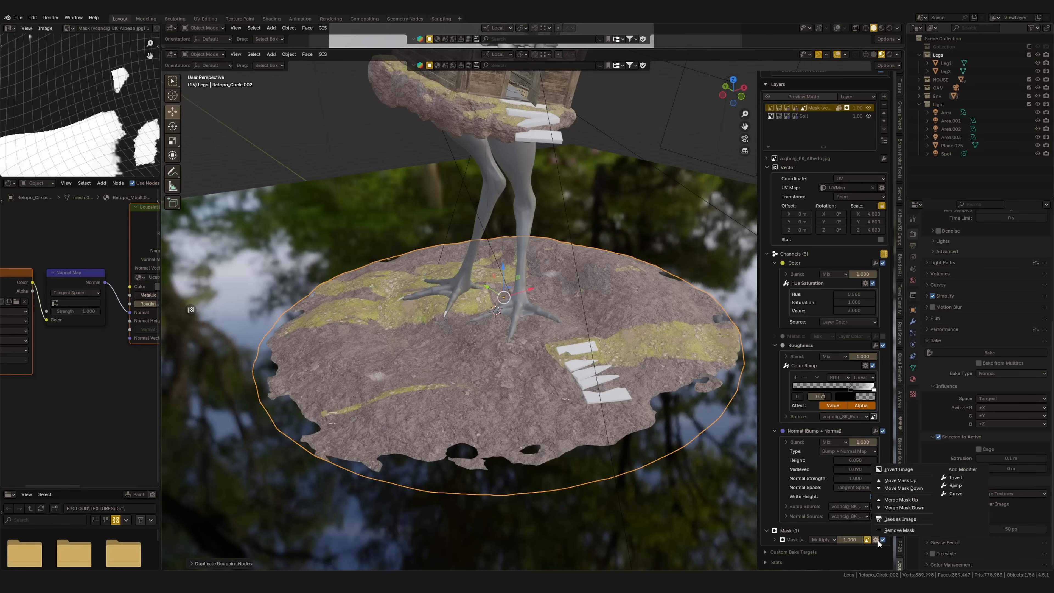
key("Return")
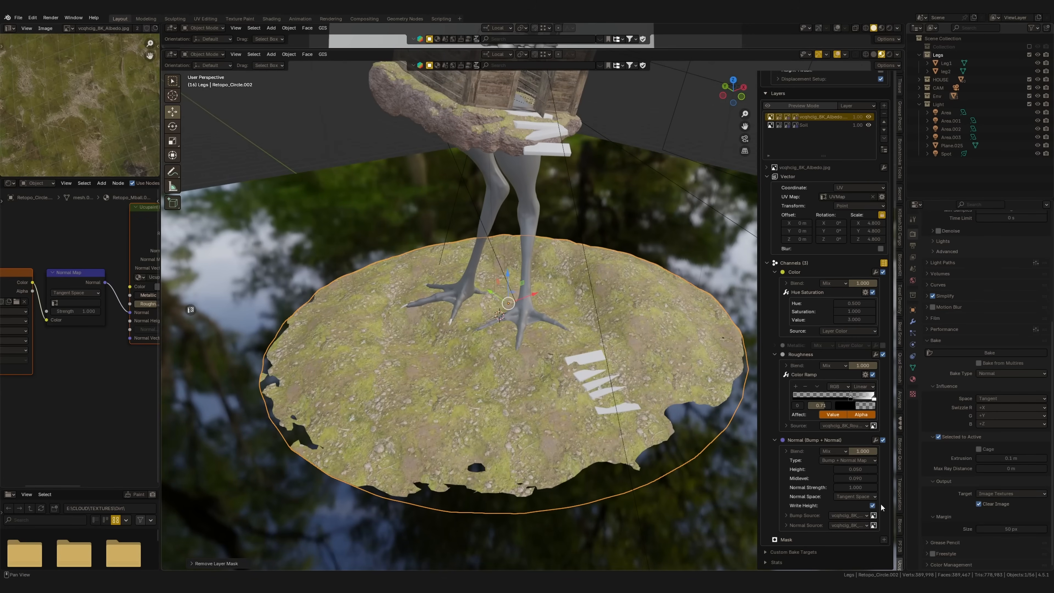
left_click(884, 539)
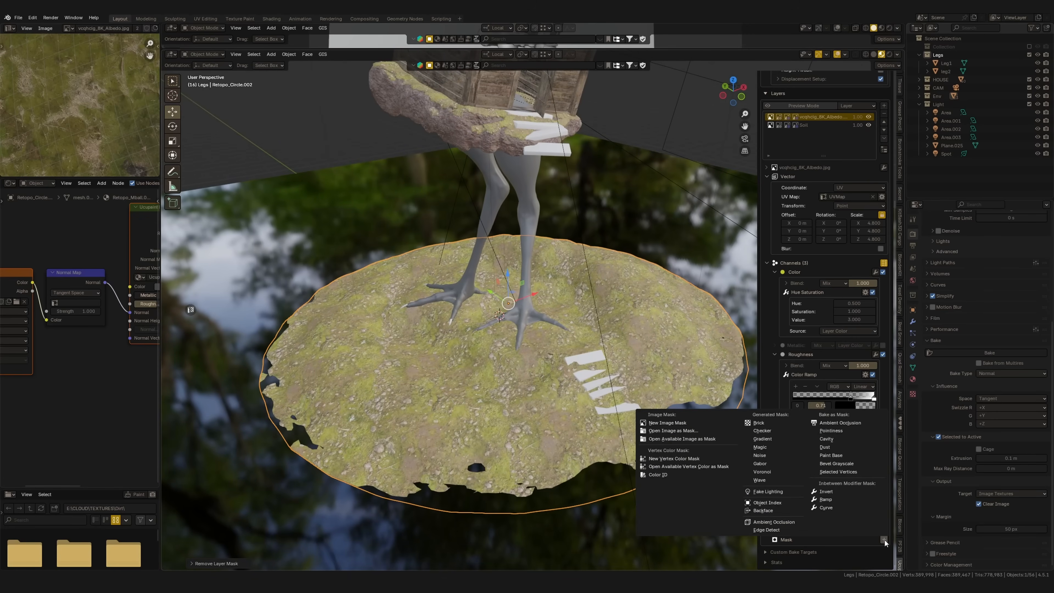
left_click(672, 423)
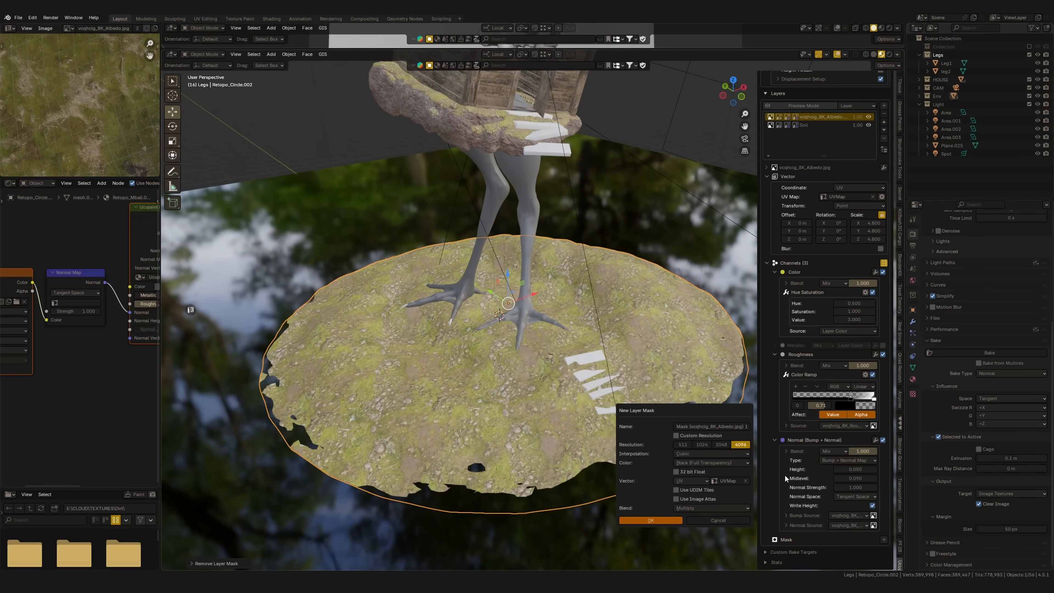
key("Return")
Switch the ground disc to Texture Paint mode and paint a wide moss ring around the chicken feet with an enlarged brush
middle_click_drag(588, 411, 561, 414, "ctrl")
key("ctrl+Tab")
left_click(623, 343)
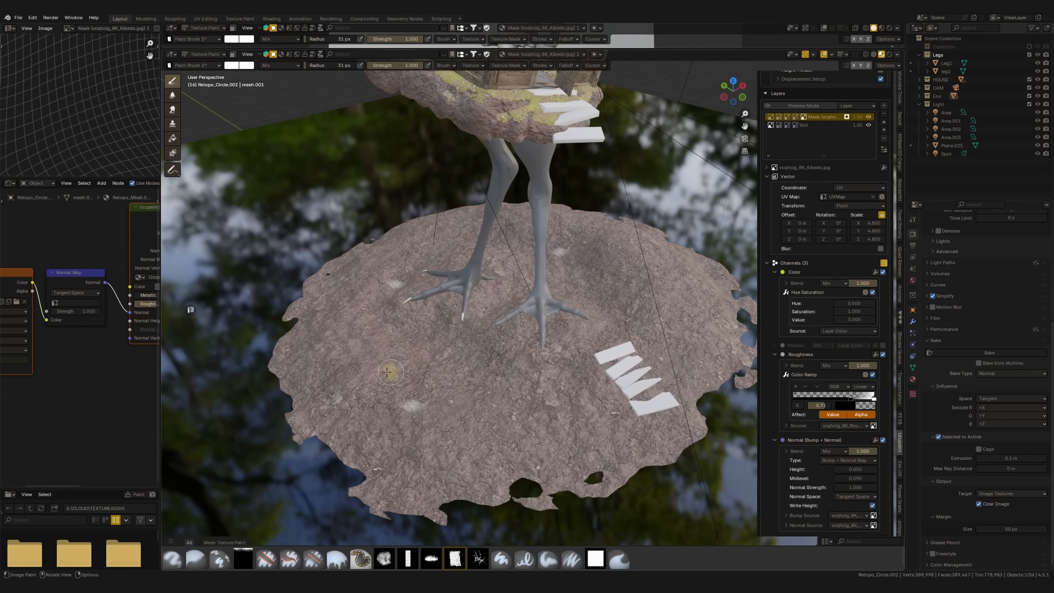
mouse_move(384, 365)
left_mouse_down()
mouse_move(399, 385)
mouse_move(480, 423)
left_mouse_up()
key("f")
left_click(613, 405)
mouse_move(603, 391)
left_mouse_down()
mouse_move(483, 425)
mouse_move(377, 409)
mouse_move(486, 461)
mouse_move(519, 439)
left_mouse_up()
mouse_move(519, 439)
middle_mouse_down()
mouse_move(542, 435)
mouse_move(415, 378)
middle_mouse_up()
mouse_move(416, 378)
left_mouse_down()
mouse_move(515, 353)
mouse_move(602, 311)
mouse_move(671, 247)
mouse_move(633, 345)
mouse_move(573, 374)
mouse_move(409, 394)
left_mouse_up()
mouse_move(409, 395)
middle_mouse_down()
mouse_move(502, 375)
mouse_move(549, 387)
middle_mouse_up()
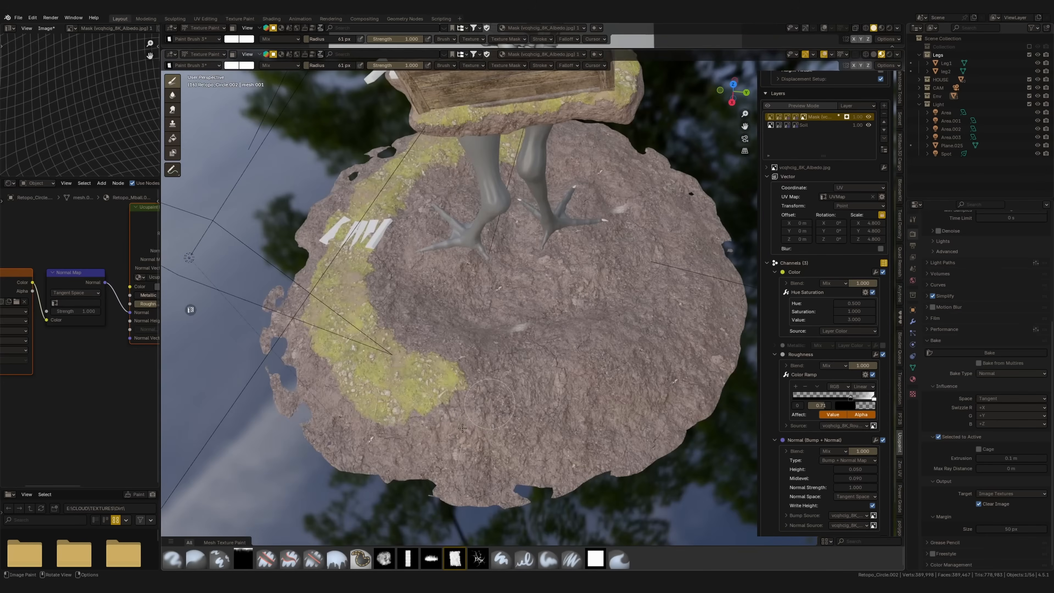
mouse_move(550, 388)
left_mouse_down()
mouse_move(671, 324)
mouse_move(511, 430)
mouse_move(371, 434)
left_mouse_up()
middle_click_drag(371, 434, 485, 357)
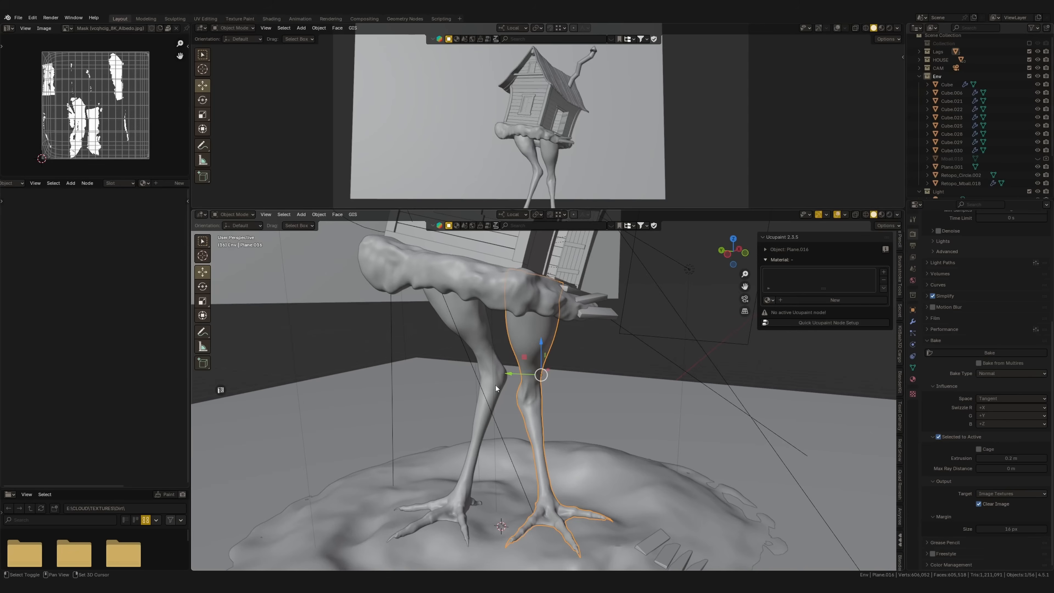
Isolate both chicken legs in local view and enlarge the 3D viewport for them
left_click(498, 387, "shift")
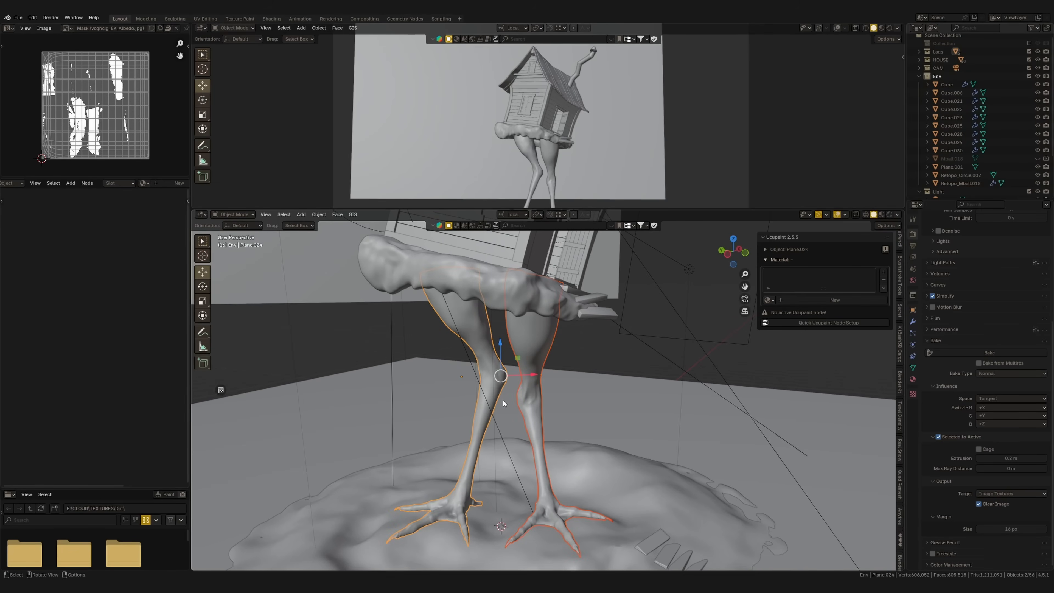
key("KP_Divide")
left_click_drag(687, 210, 687, 65)
left_click_drag(190, 266, 160, 264)
left_click(602, 373)
scroll(598, 336, "up", 3)
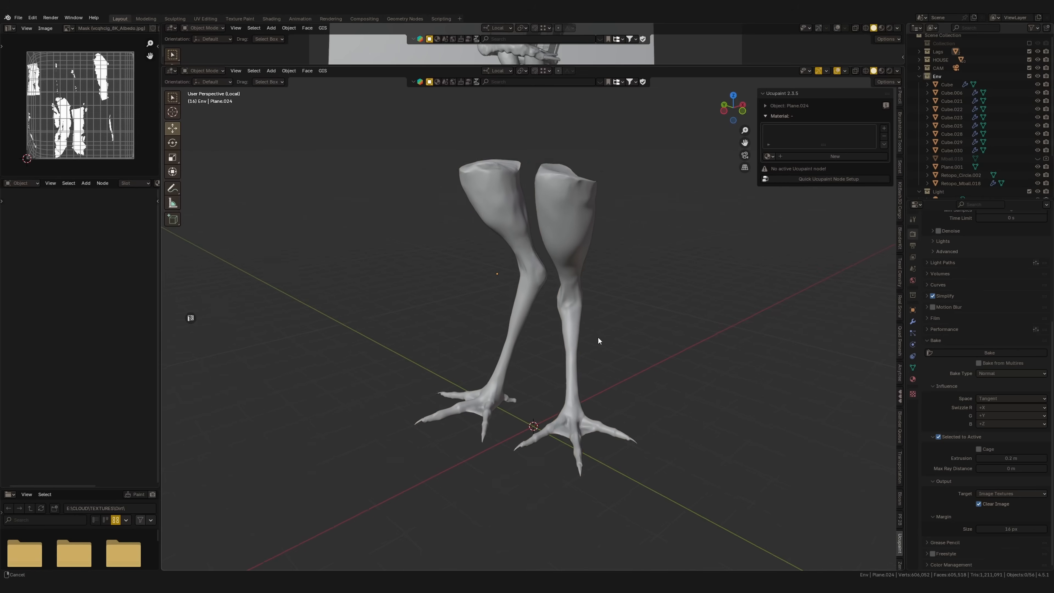
Remesh the leg Plane.016 with Quad Remesher at a quad count of 10000 and check the new mesh
left_click(577, 368)
scroll(594, 366, "up", 5)
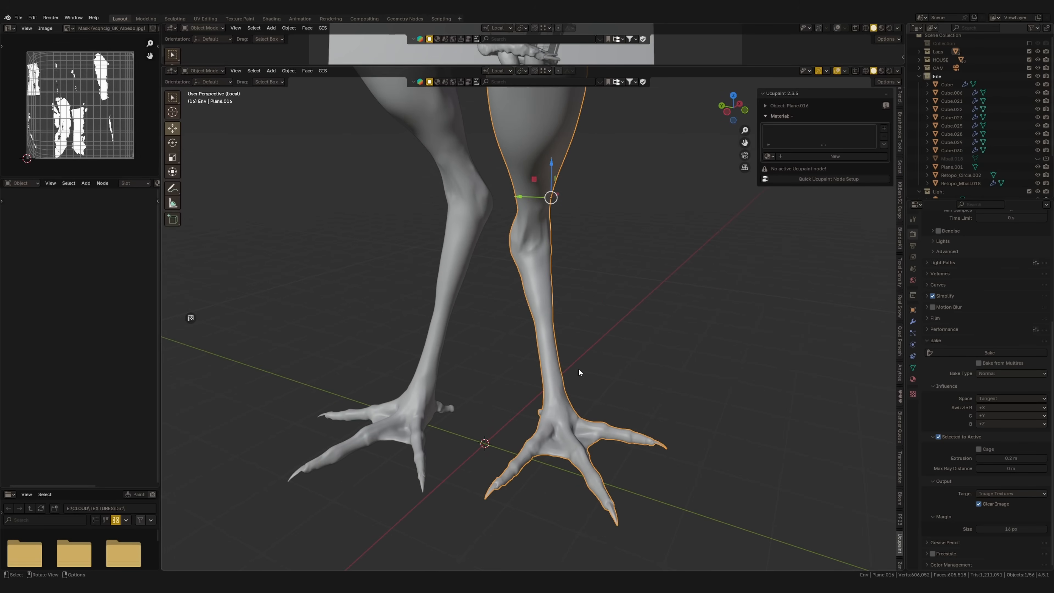
middle_click_drag(580, 373, 656, 314)
middle_click_drag(656, 301, 640, 363)
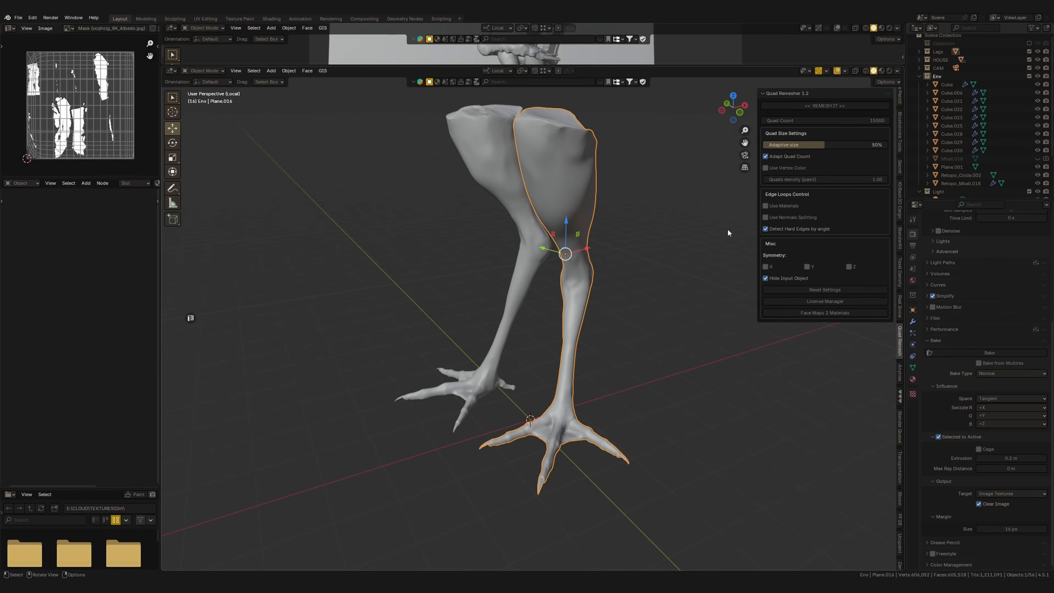
left_click(843, 107)
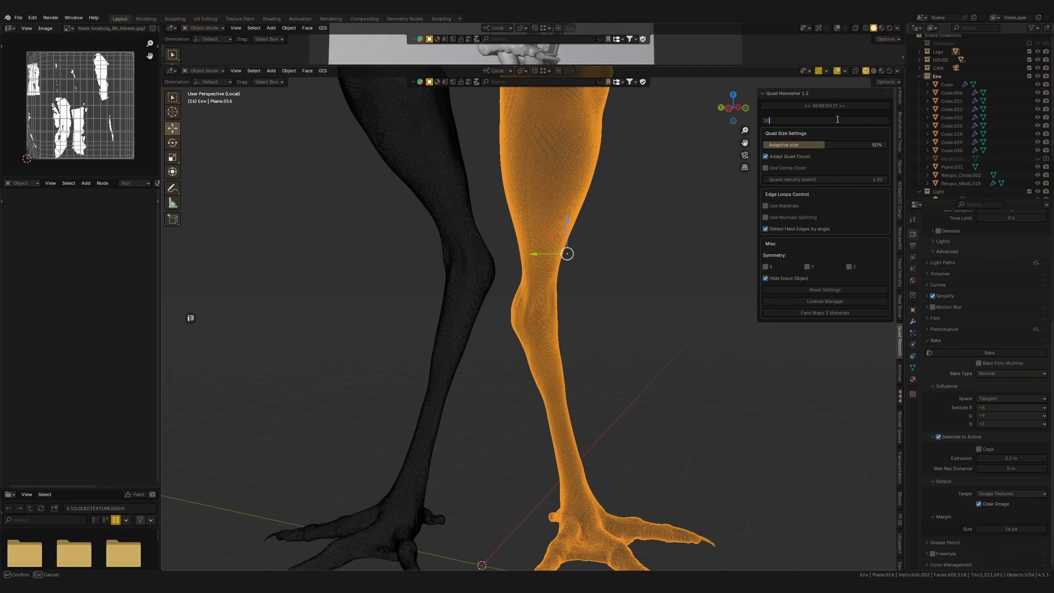
key("Return")
scroll(642, 392, "down", 5)
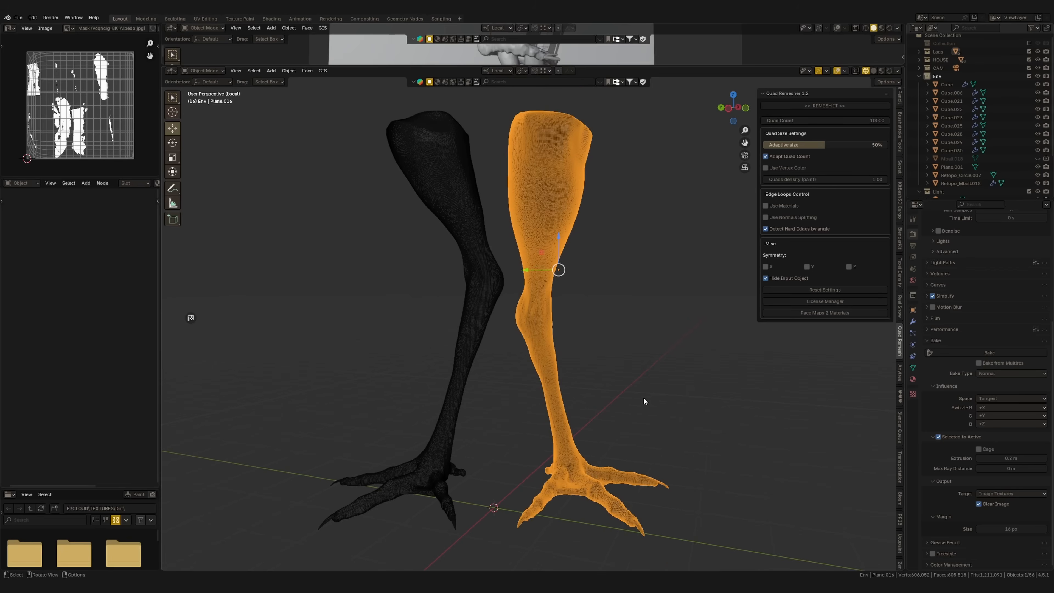
left_click(827, 107)
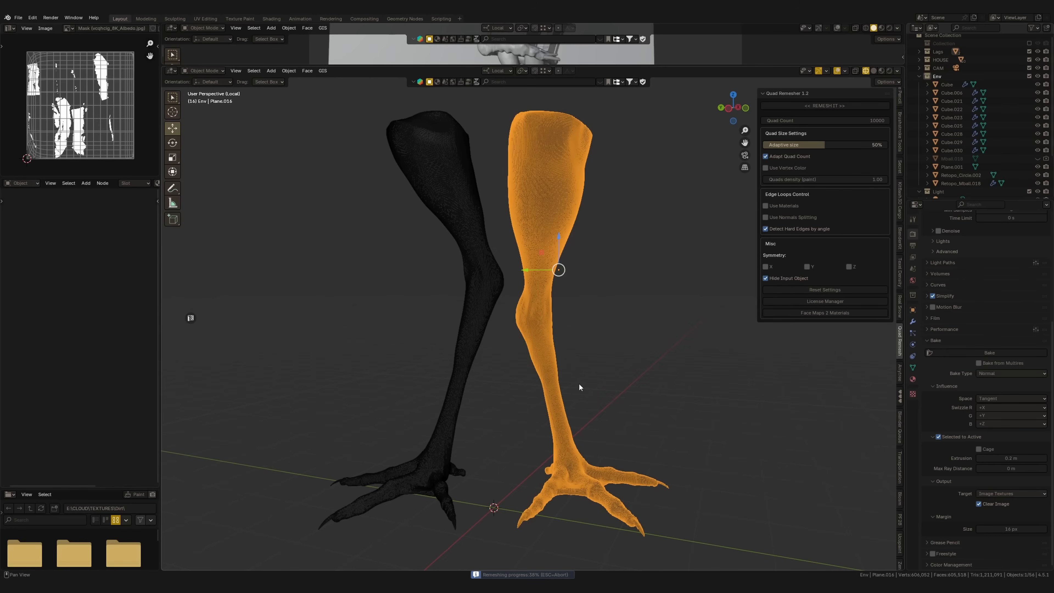
middle_click_drag(572, 397, 623, 277)
scroll(631, 370, "up", 2)
mouse_move(623, 277)
middle_mouse_down()
mouse_move(582, 332)
mouse_move(612, 371)
middle_mouse_up()
key("shift+z")
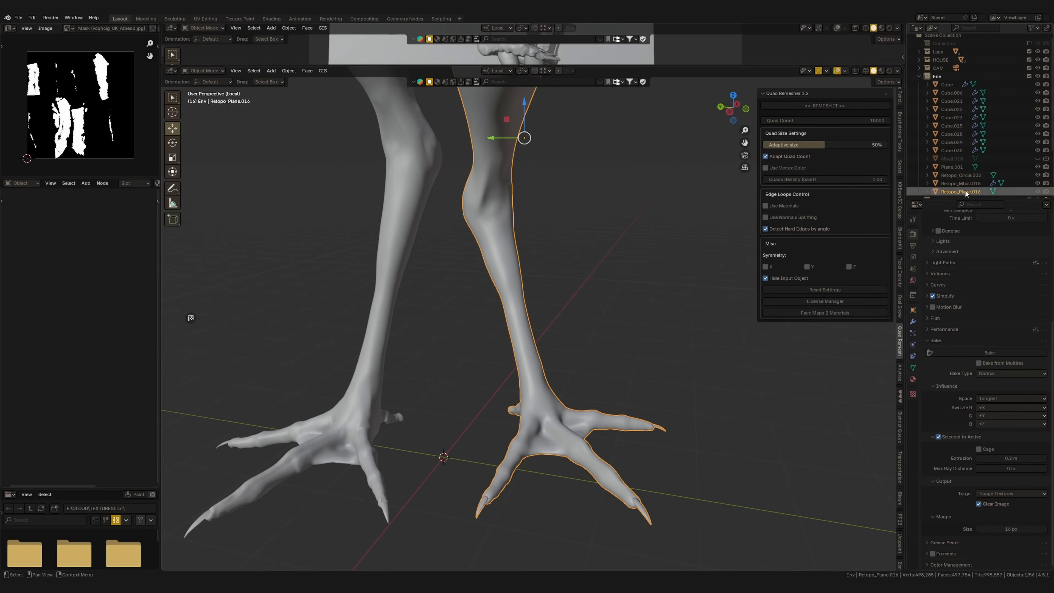
Move the remeshed leg to the HOUSE collection and locate it in the Outliner
key("m")
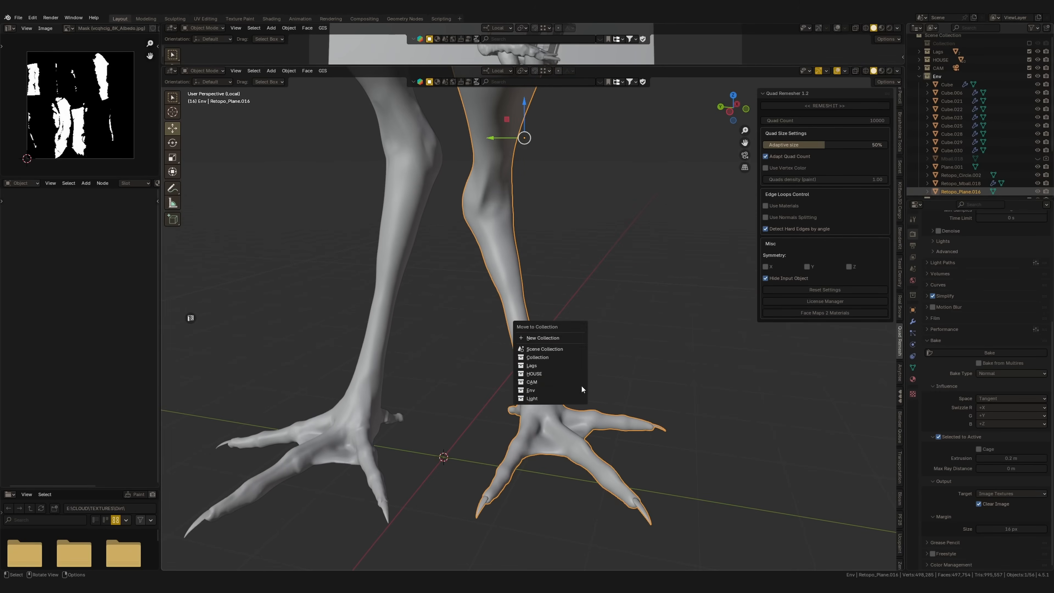
left_click(555, 377)
left_click(931, 61)
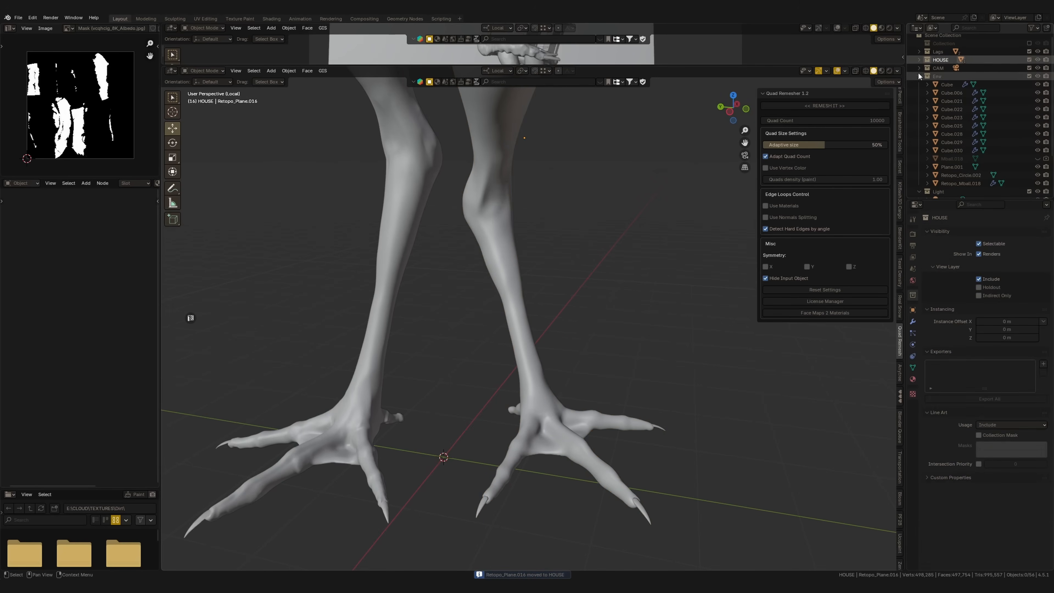
left_click(919, 76)
left_click(920, 63)
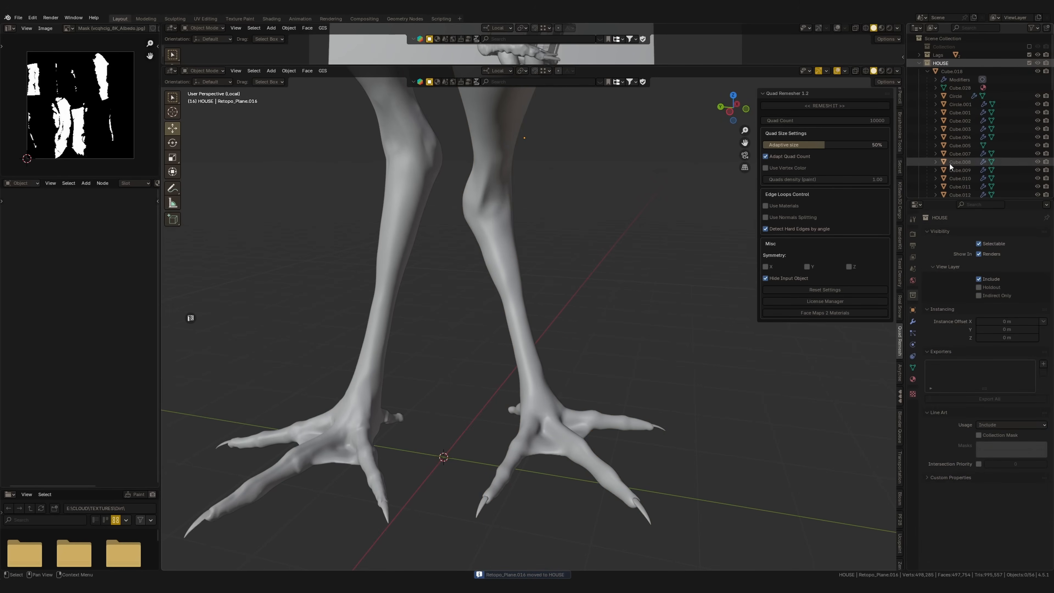
left_click(930, 71)
left_click(952, 80)
key("KP_Decimal")
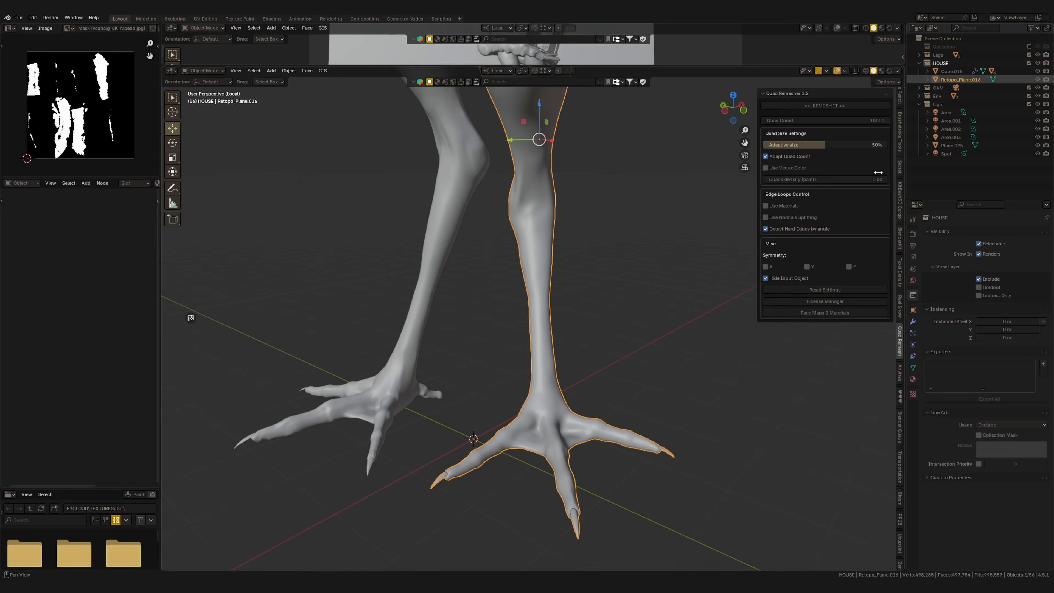
Move Retopo_Plane.016 into the Legs collection
left_click(928, 72)
scroll(987, 85, "down", 6)
middle_click_drag(987, 84, 986, 55)
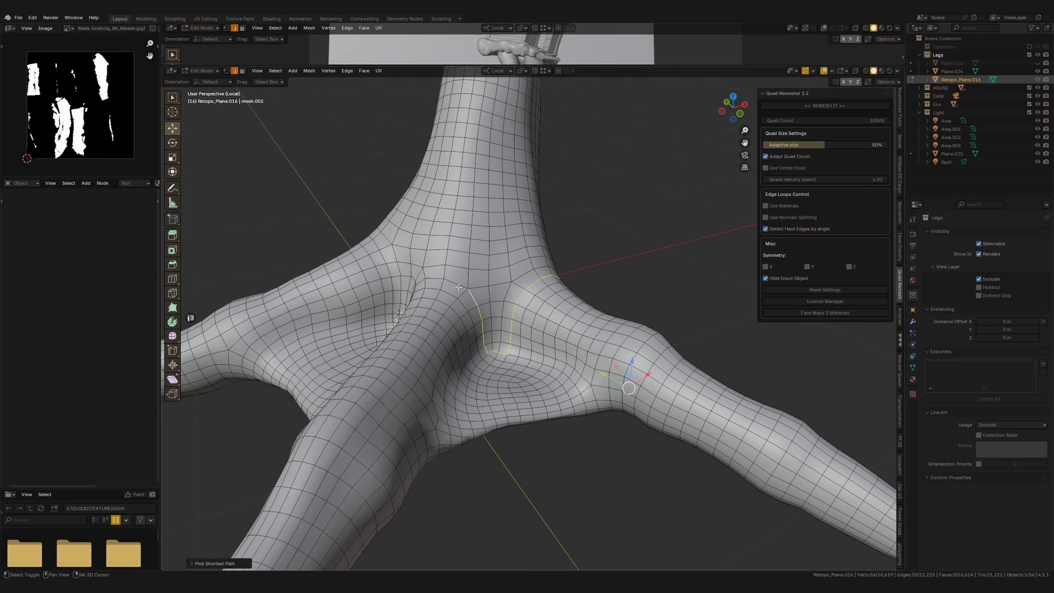
key("ctrl+z")
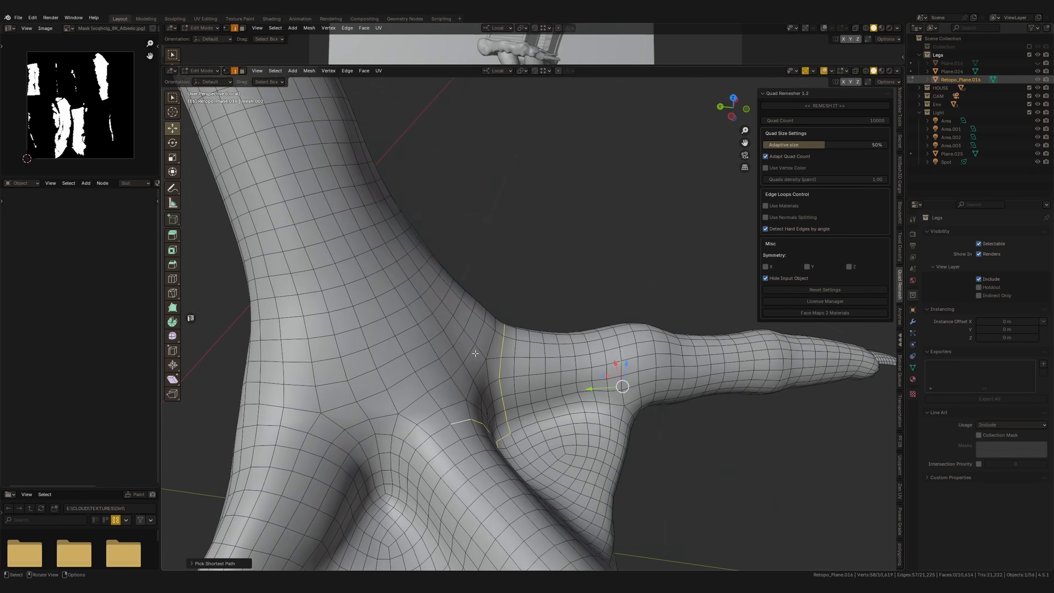
Select edge loops around the remeshed leg's upper rim, toes and length and mark them as UV seams
middle_click_drag(475, 354, 487, 272)
left_click(532, 381, "ctrl")
left_click(524, 375, "ctrl")
left_click(514, 374, "ctrl")
left_click(460, 301, "ctrl")
left_click(507, 297, "ctrl")
key("ctrl+z")
left_click(534, 199, "ctrl")
middle_click_drag(534, 199, 473, 328, "shift")
left_click(523, 228, "ctrl")
middle_click_drag(523, 228, 486, 395, "shift")
left_click(550, 233, "ctrl")
scroll(469, 312, "down", 2)
right_click(457, 373)
left_click(454, 386)
Unwrap all faces of the remeshed leg, check the UV islands and return to Object Mode
key("Tab")
middle_click_drag(680, 324, 506, 330)
scroll(579, 391, "down", 5)
key("Tab")
key("a")
left_click(378, 71)
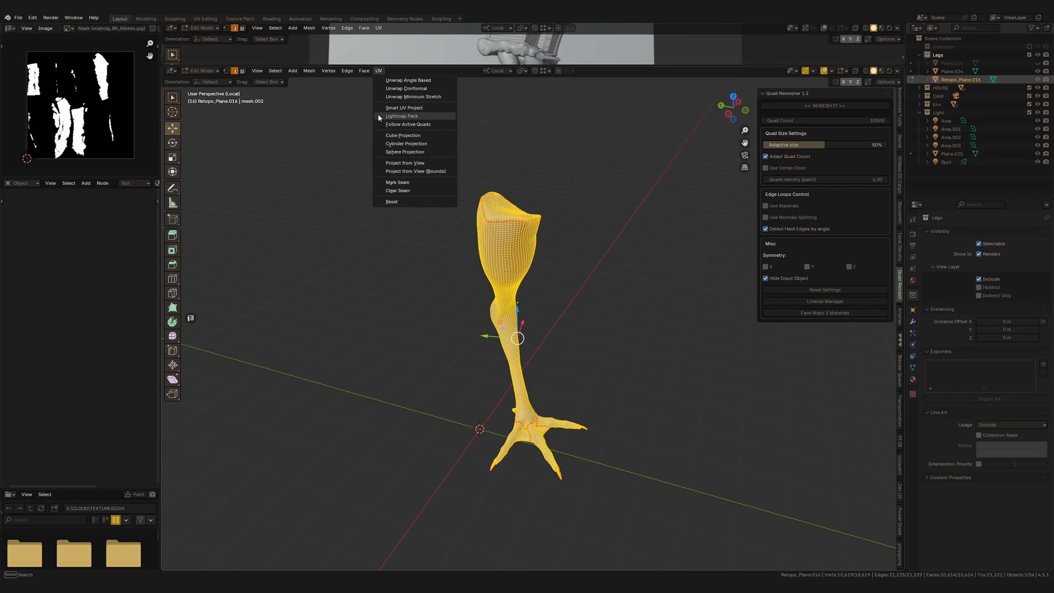
left_click(412, 166)
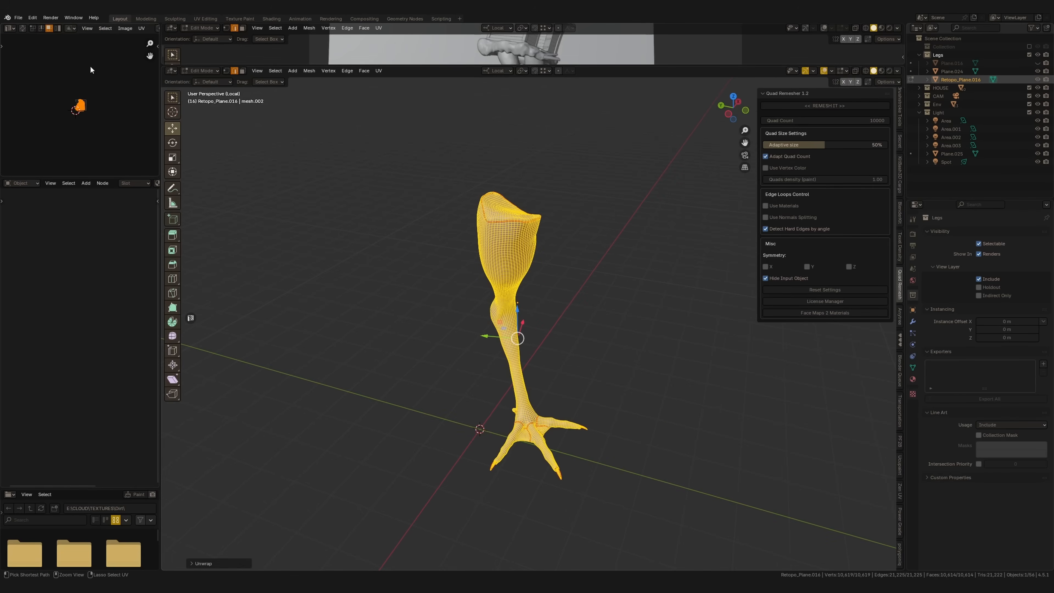
scroll(102, 71, "up", 8)
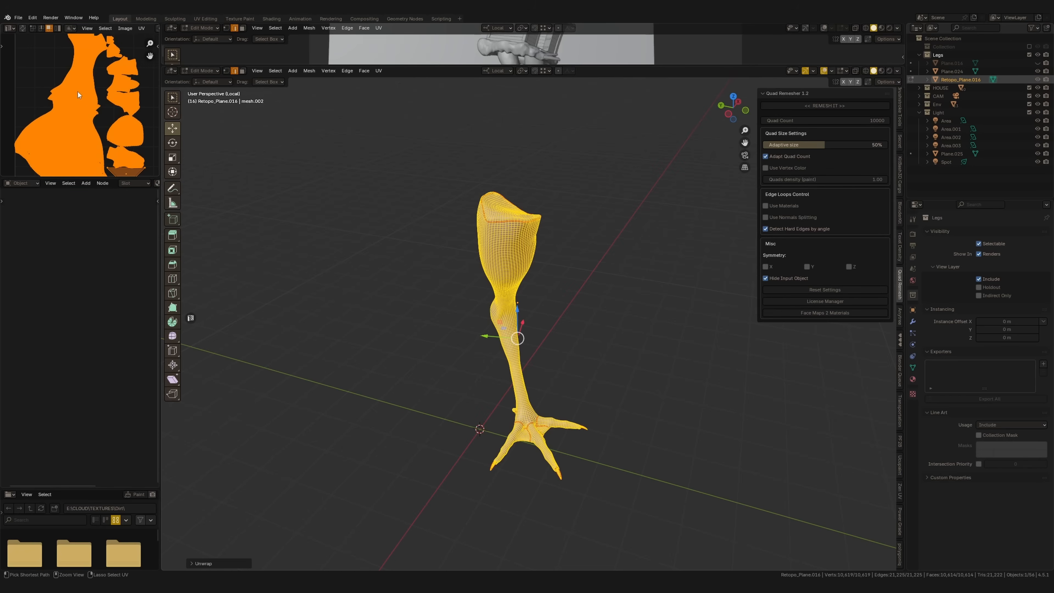
scroll(99, 124, "down", 3)
key("Tab")
Unhide the original leg Plane.016 and bring it into local view together with Retopo_Plane.016
middle_click_drag(578, 311, 562, 366)
left_click(1039, 63)
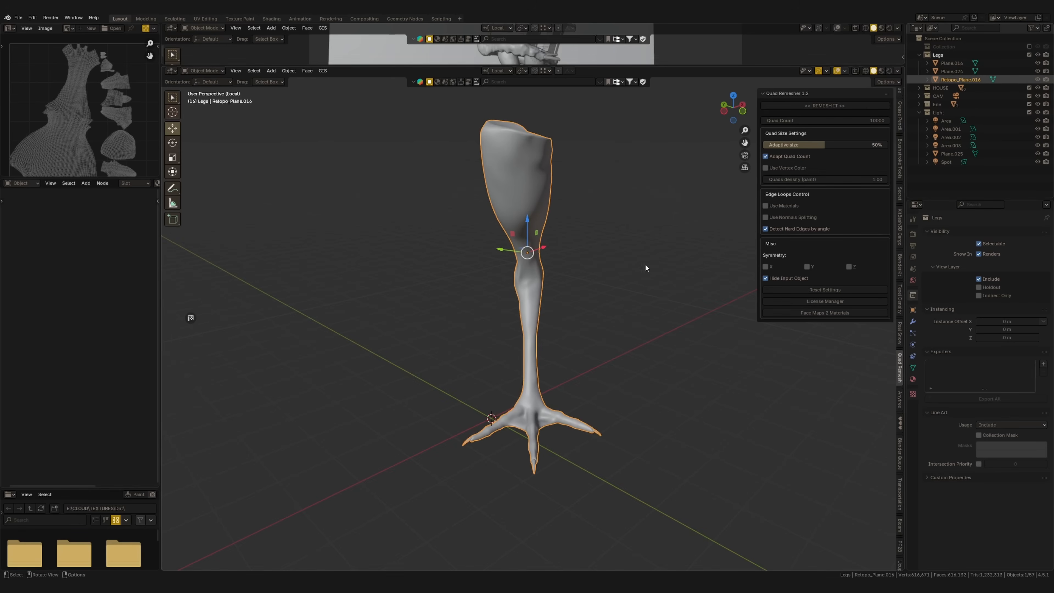
left_click(952, 63, "ctrl")
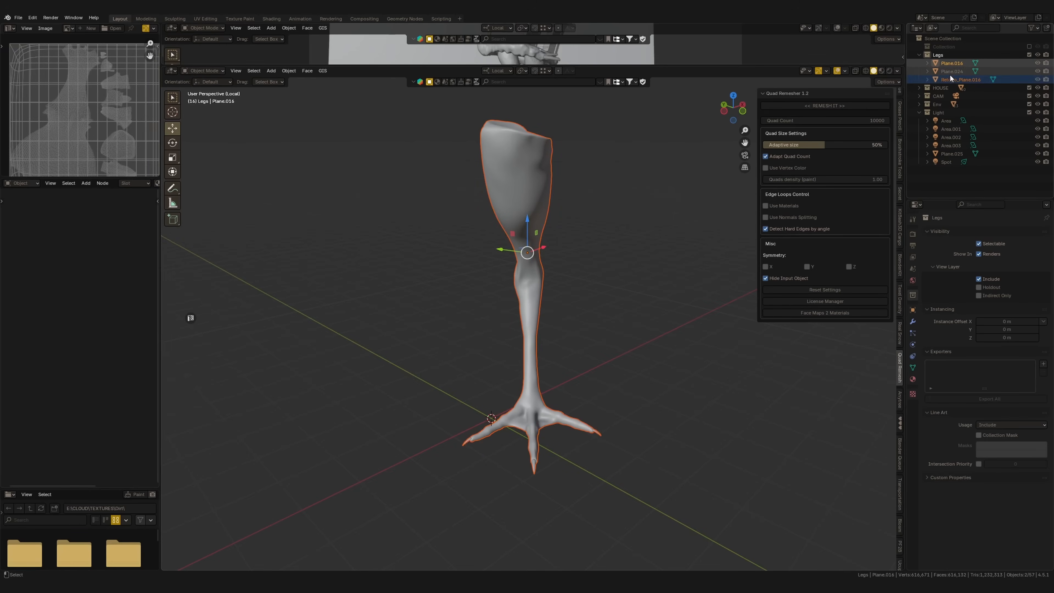
left_click(951, 79, "ctrl")
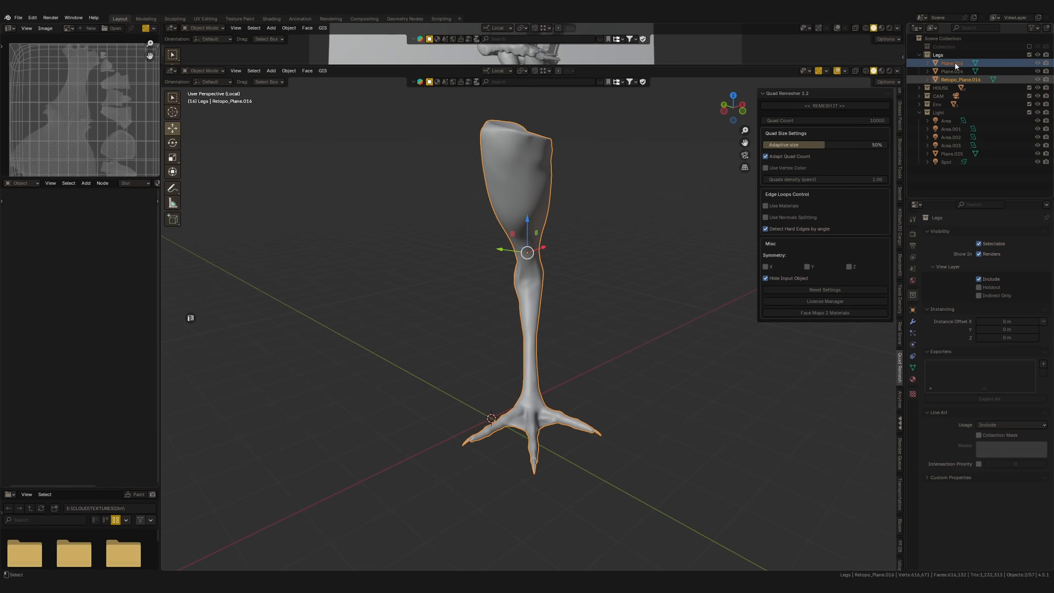
left_click(952, 64, "ctrl")
middle_click_drag(545, 297, 562, 284, "shift")
key("KP_Divide")
key("KP_Divide")
middle_click_drag(693, 300, 590, 344, "shift")
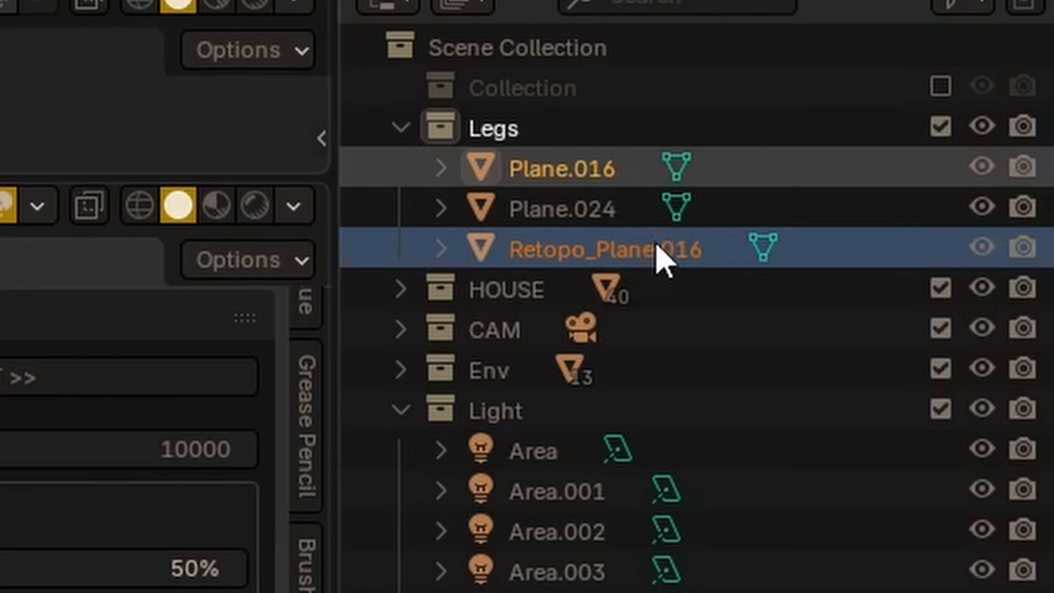
Give Retopo_Plane.016 a quick Principled Ucupaint node setup with Color, Metallic, Roughness and Normal channels
left_click(970, 80)
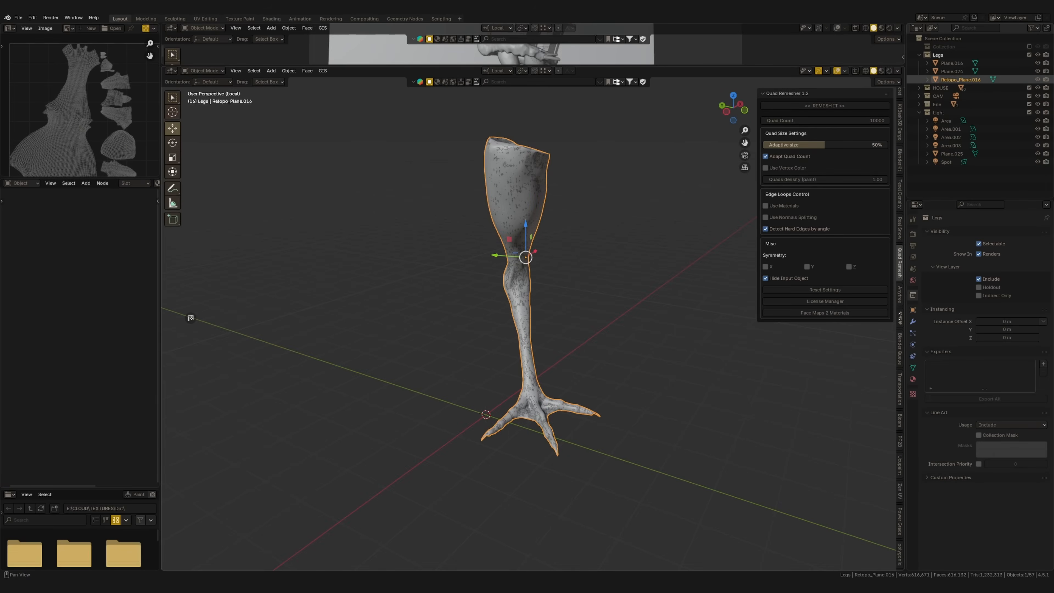
left_click(898, 463)
left_click(838, 179)
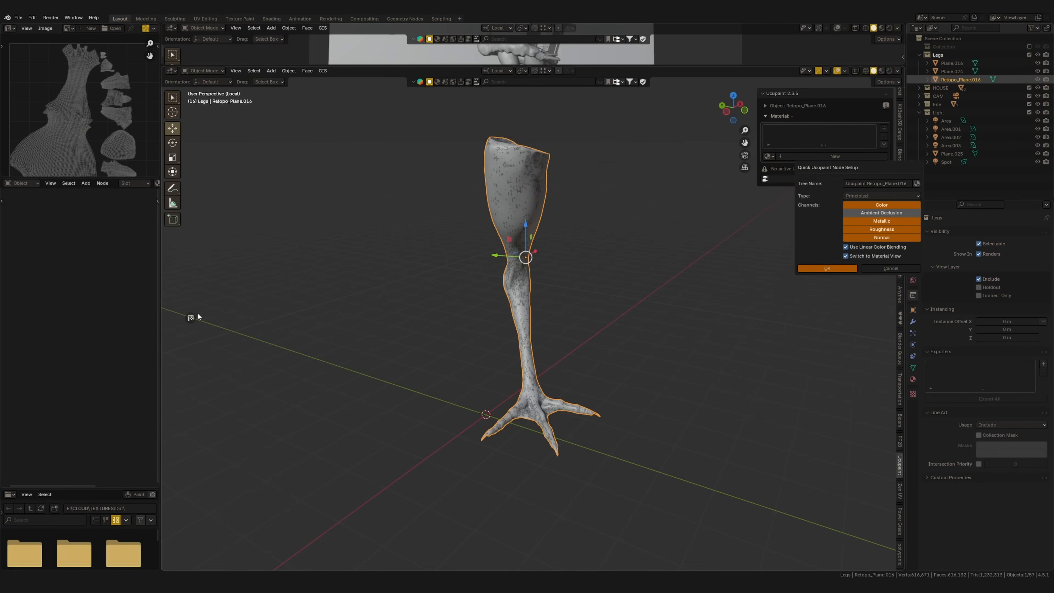
key("Return")
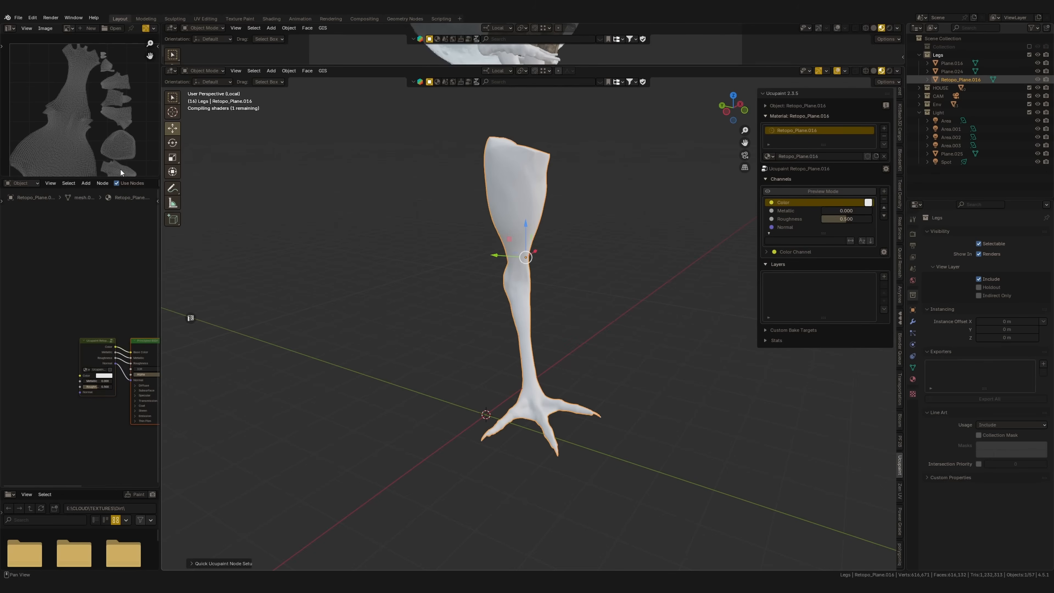
middle_click_drag(110, 183, 3, 185)
middle_click_drag(75, 317, 73, 253)
left_click_drag(90, 316, 82, 301)
key("shift+a")
type("te")
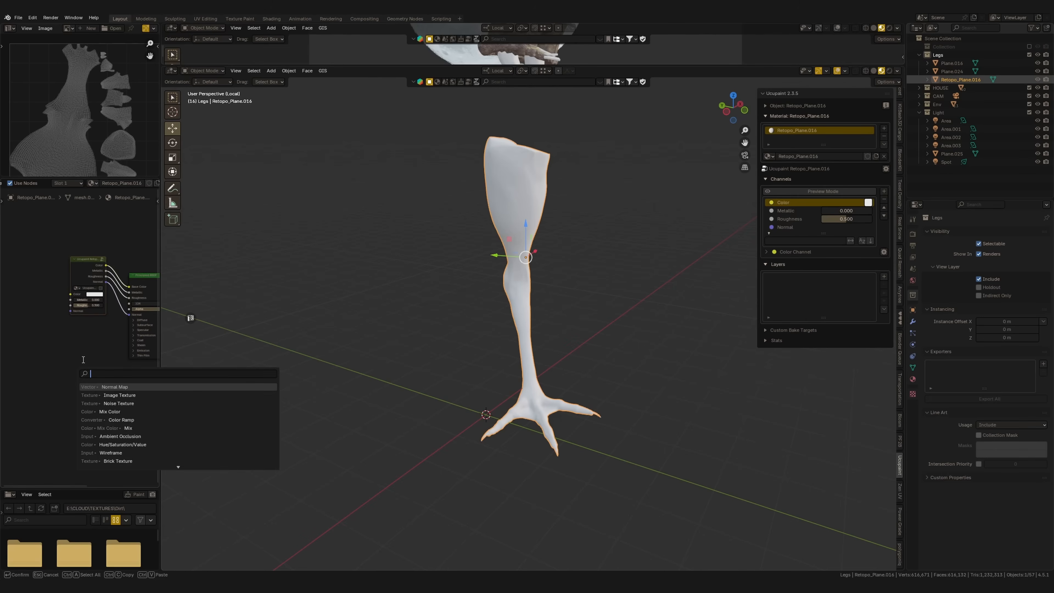
key("Escape")
key("ctrl+z")
key("ctrl+z")
Add an Image Texture node below the Ucupaint group in the remeshed leg's material
middle_click_drag(76, 298, 73, 233)
left_click_drag(91, 325, 82, 308)
key("shift+a")
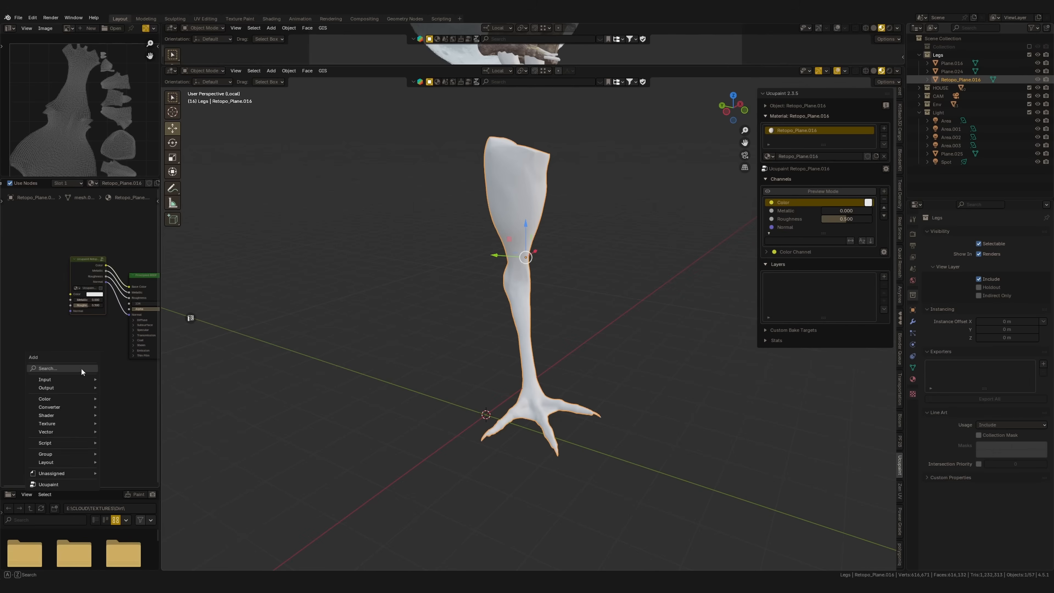
type("te")
key("Down")
key("Down")
key("Down")
key("Down")
key("Down")
key("Down")
key("Return")
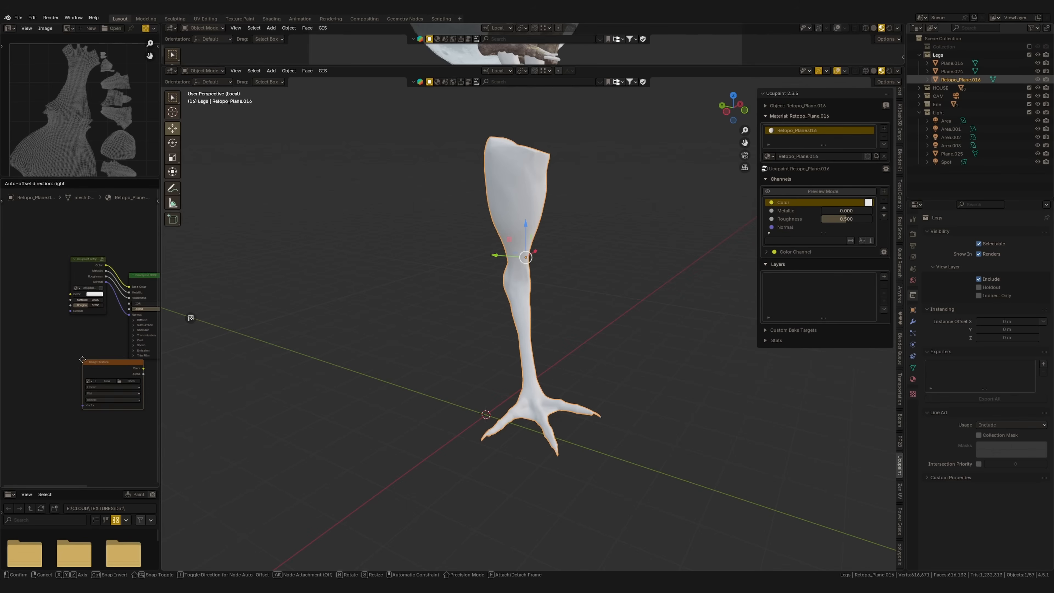
left_click(41, 369)
scroll(41, 416, "up", 5)
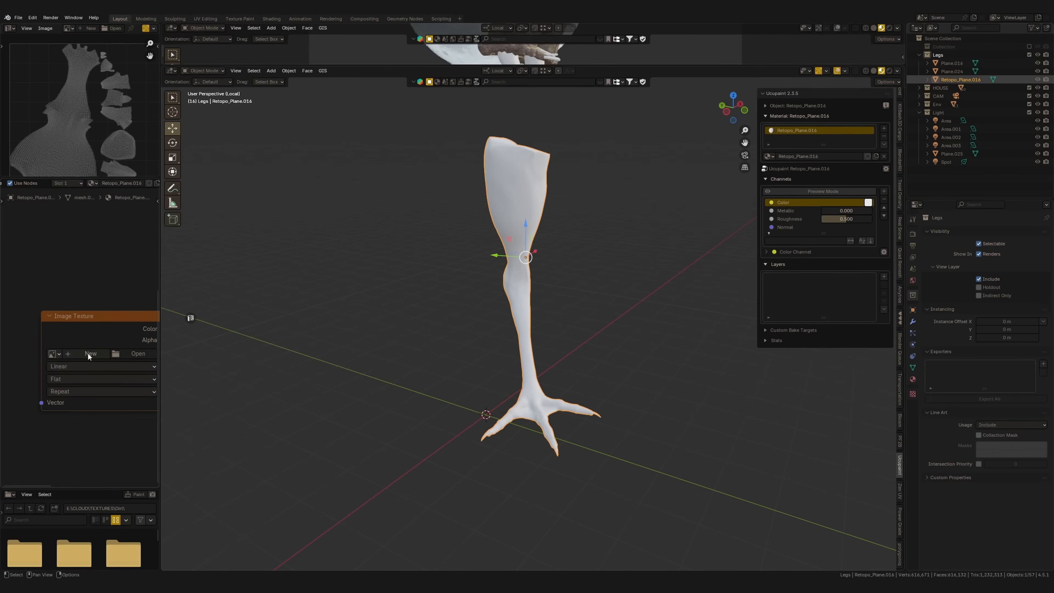
Create a 4096 × 4096 px 32-bit float image named Leg1_normal without alpha in the node, with Non-Color color space
left_click(88, 354)
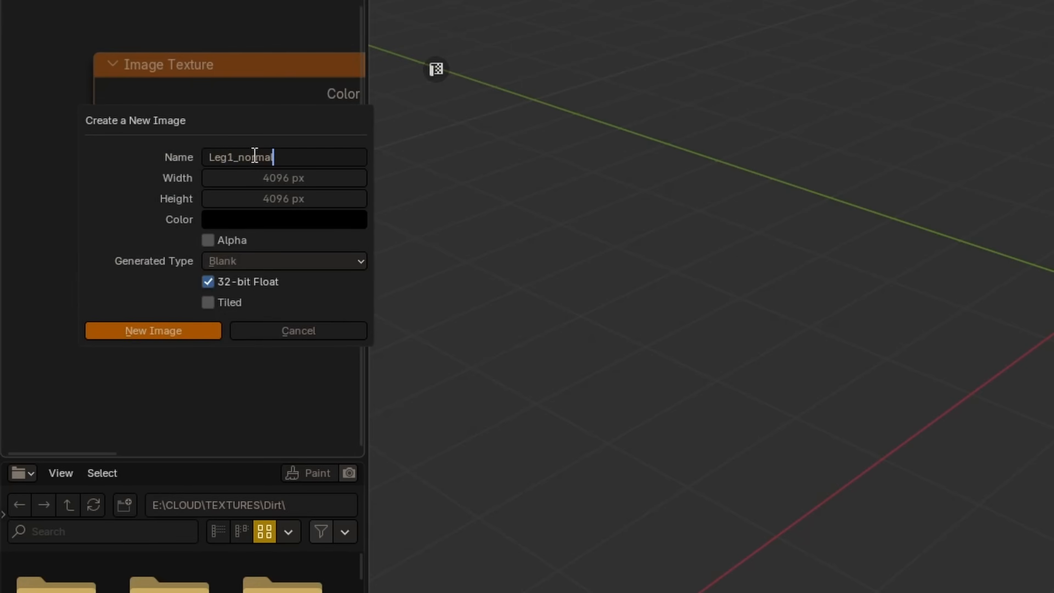
left_click(185, 331)
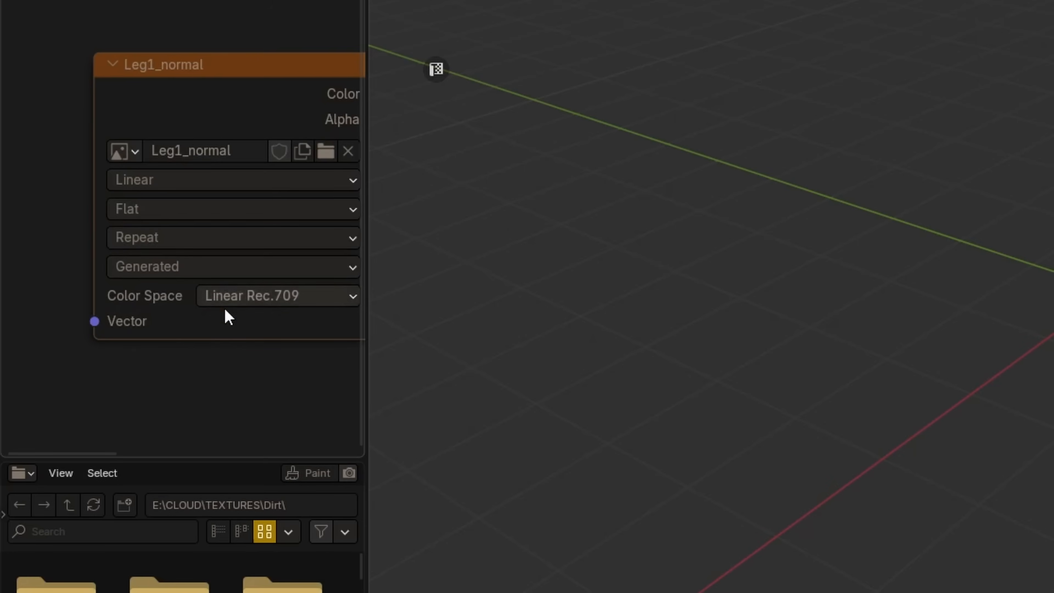
middle_click_drag(240, 311, 170, 259)
left_click(216, 243)
left_click(435, 426)
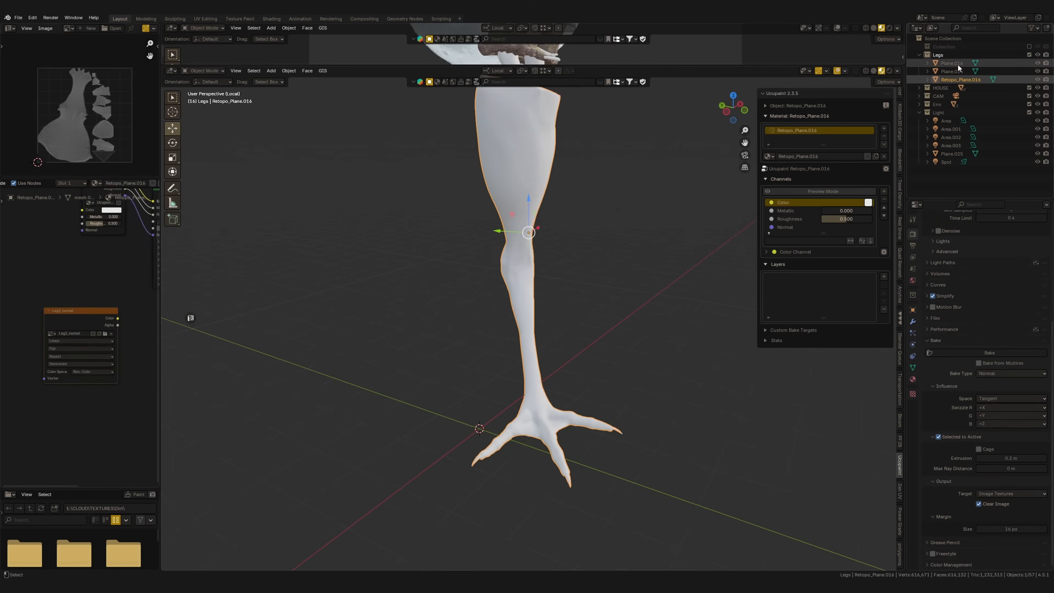
Try to bake the normal map with the original leg Plane.016 as the active object and Retopo_Plane.016 also selected
left_click(957, 65, "ctrl")
left_click(956, 65, "ctrl")
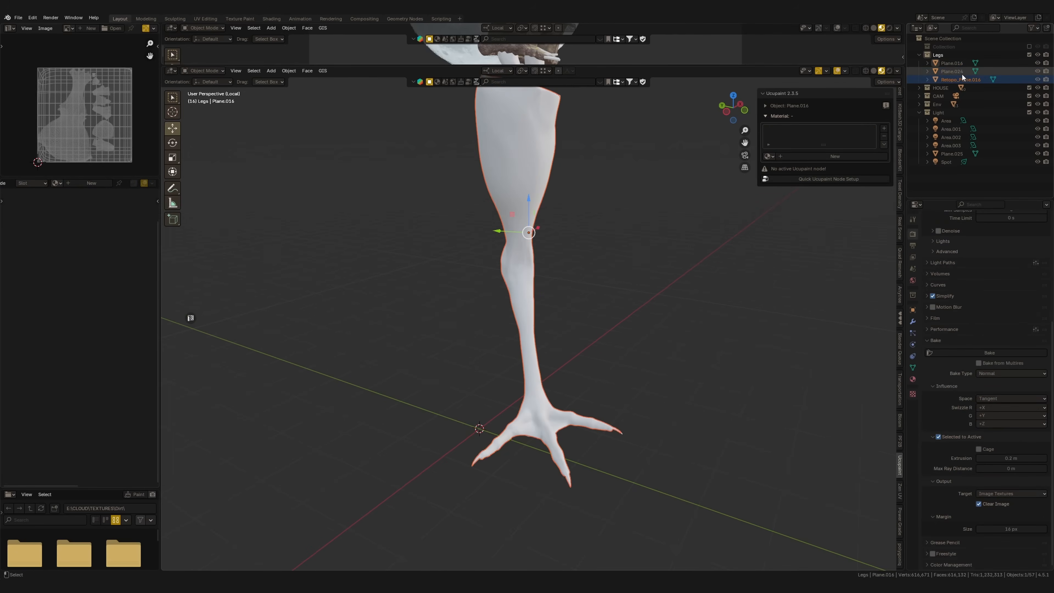
left_click(966, 81)
left_click(959, 66, "ctrl")
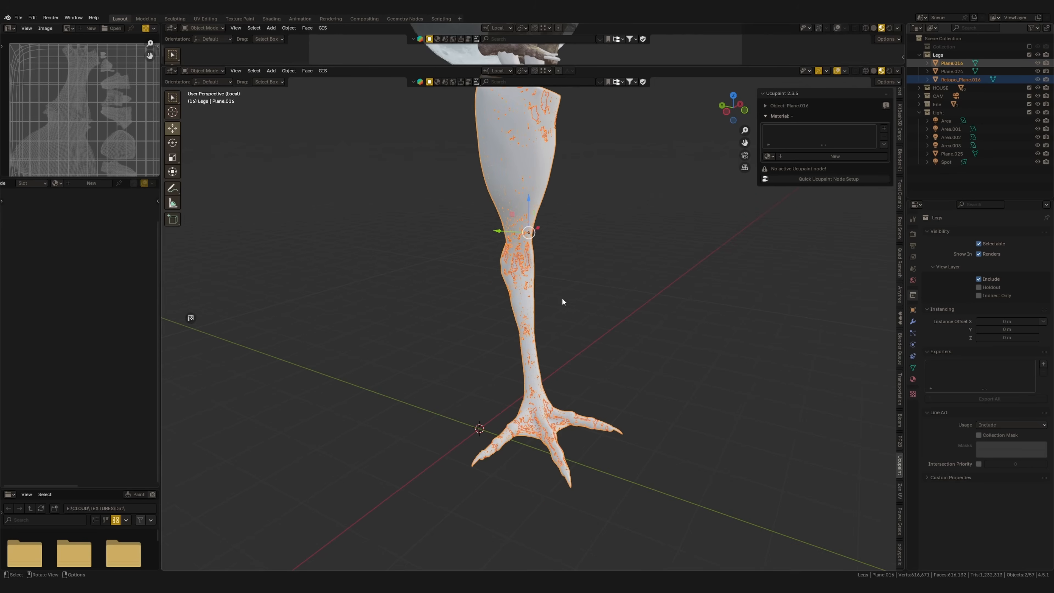
left_click(913, 234)
scroll(994, 401, "down", 10)
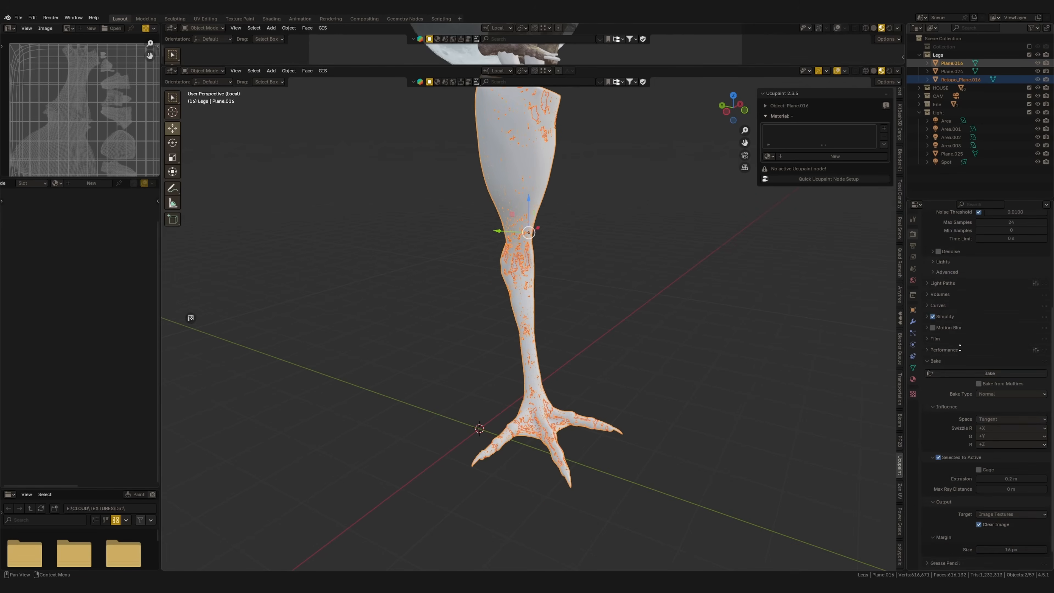
left_click(991, 353)
Select Plane.016, make Retopo_Plane.016 the active object, and bake the original's tangent normals onto the remeshed leg
left_click(963, 81)
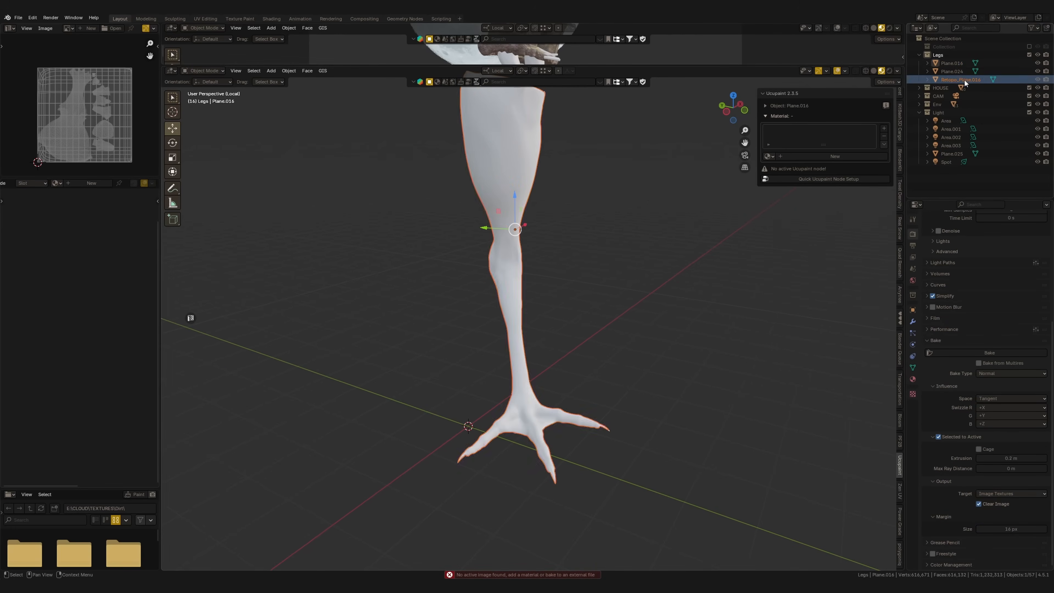
left_click(957, 65, "ctrl")
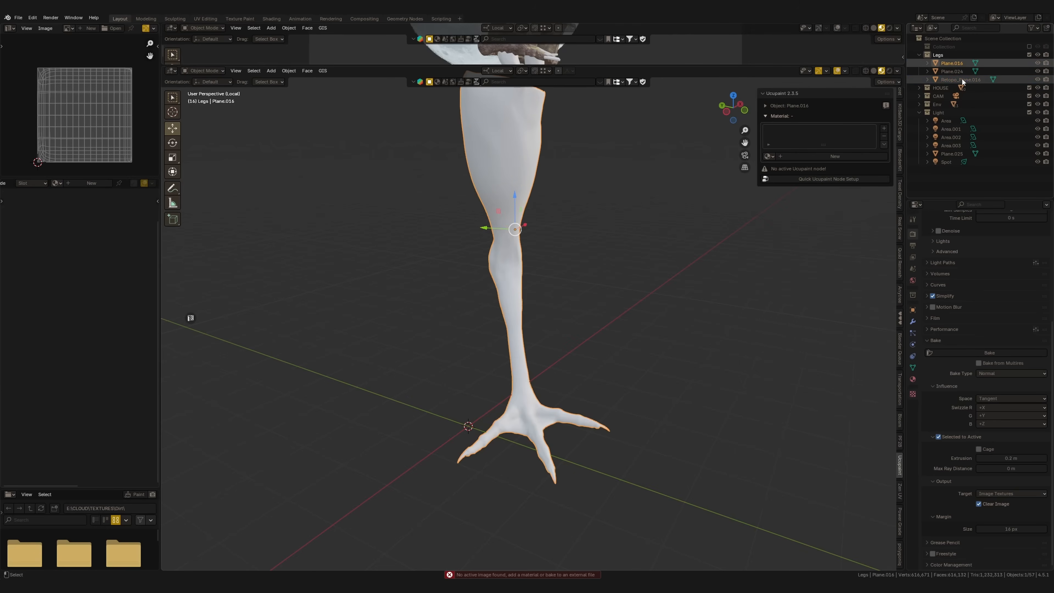
left_click(963, 81, "ctrl")
middle_click_drag(577, 347, 580, 329)
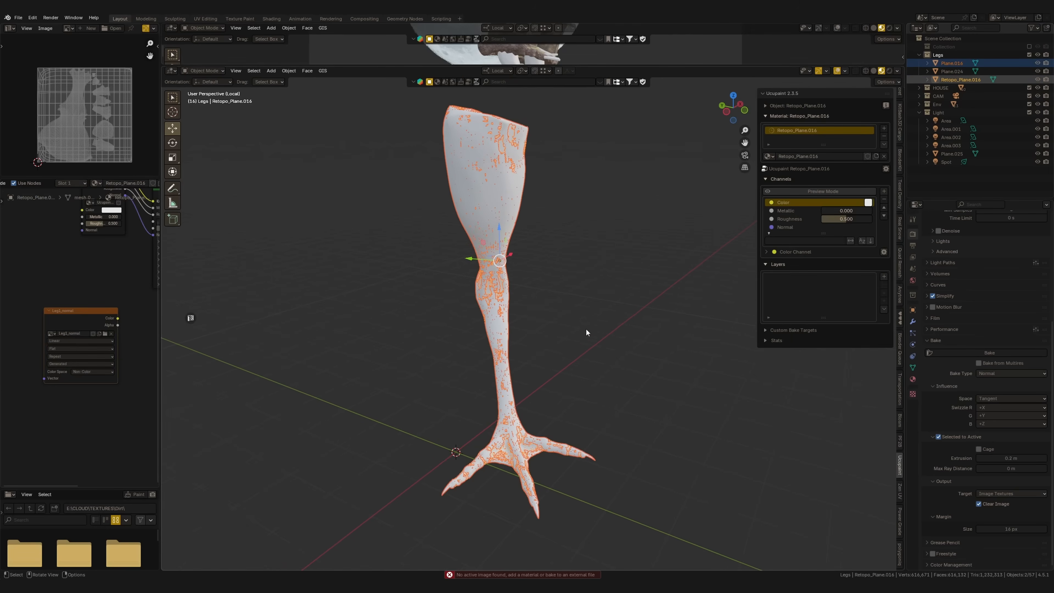
left_click(997, 353)
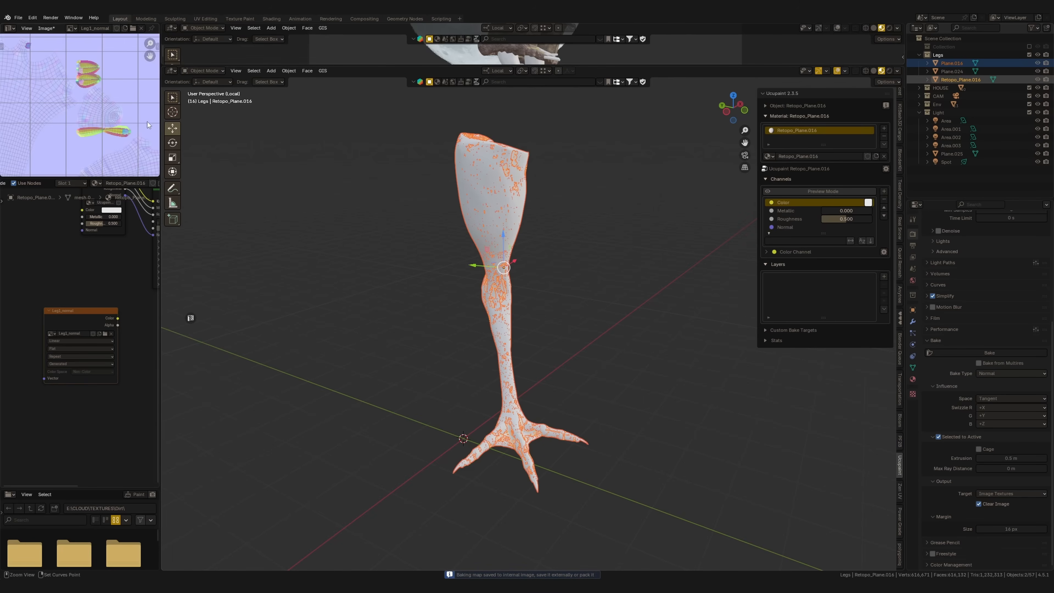
Hide the original leg Plane.016 and check the baked Leg1_normal image
scroll(151, 124, "down", 4)
left_click(1038, 63)
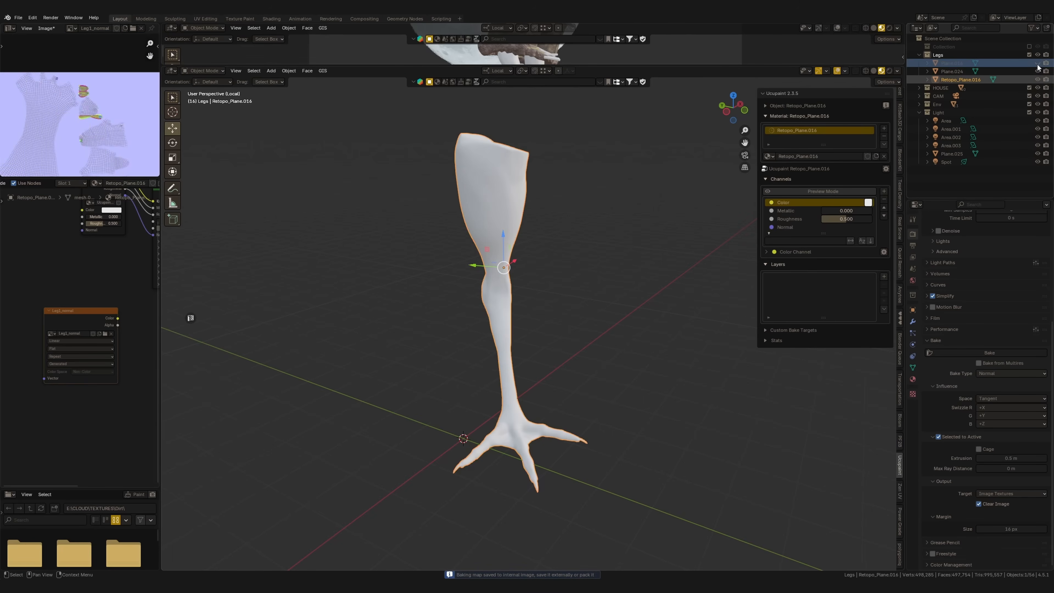
scroll(323, 345, "up", 2)
scroll(90, 109, "up", 4)
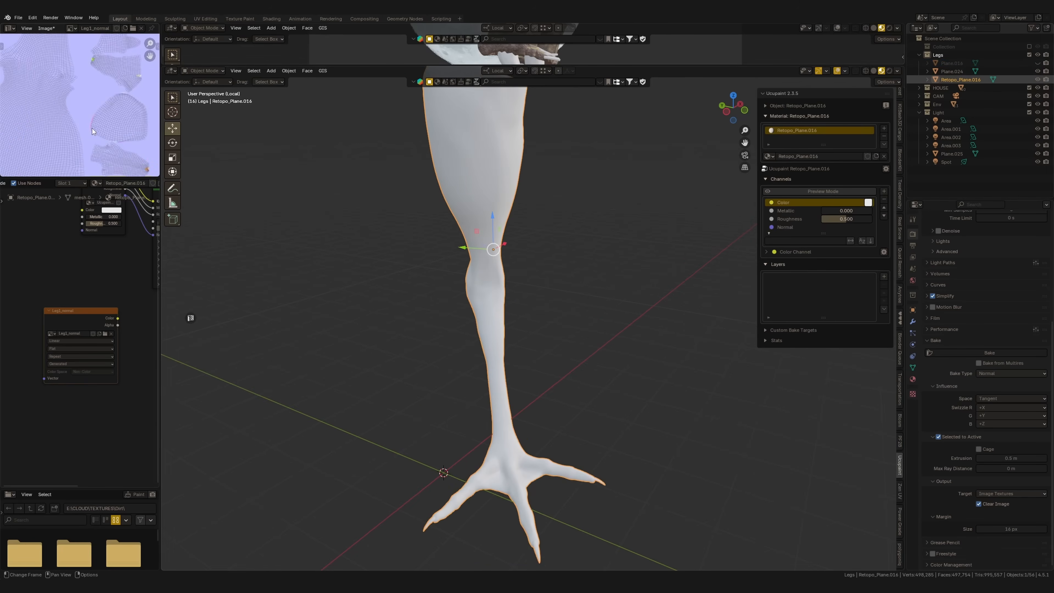
Connect the Leg1_normal texture's Color output to the Normal input of the Ucupaint group
scroll(82, 326, "down", 4)
middle_click_drag(89, 332, 85, 298)
scroll(101, 306, "up", 3)
left_click_drag(104, 289, 131, 249)
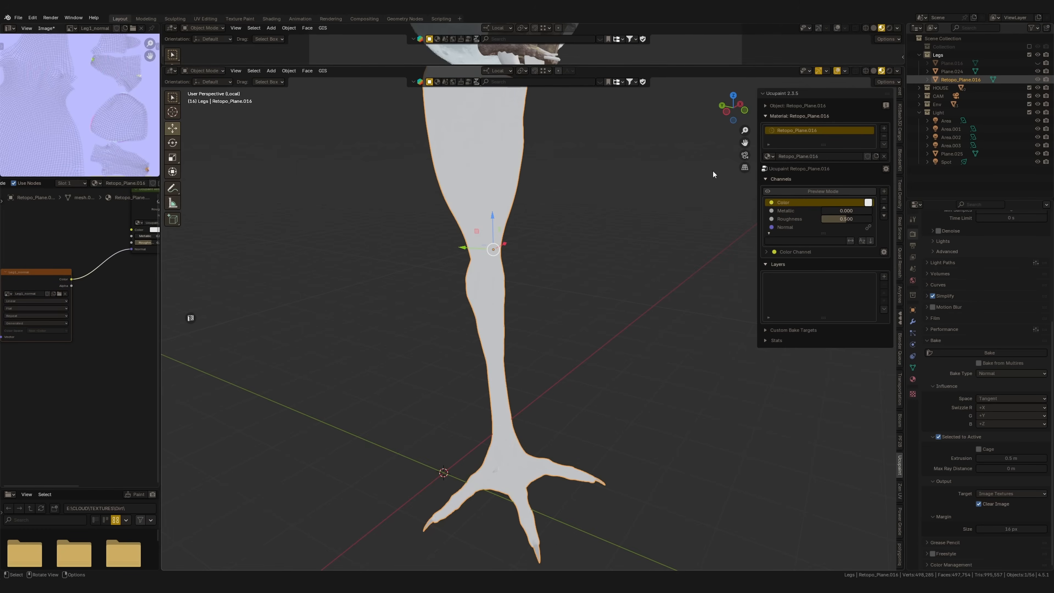
Insert a Normal Map node between the Leg1_normal texture and the Ucupaint group's Normal input
key("shift+a")
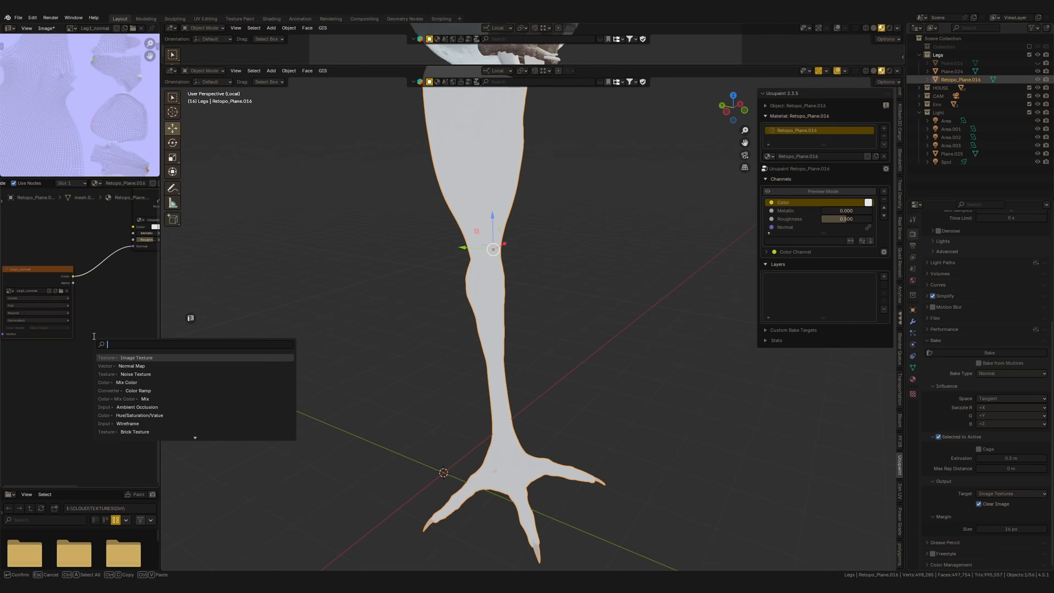
type("nor")
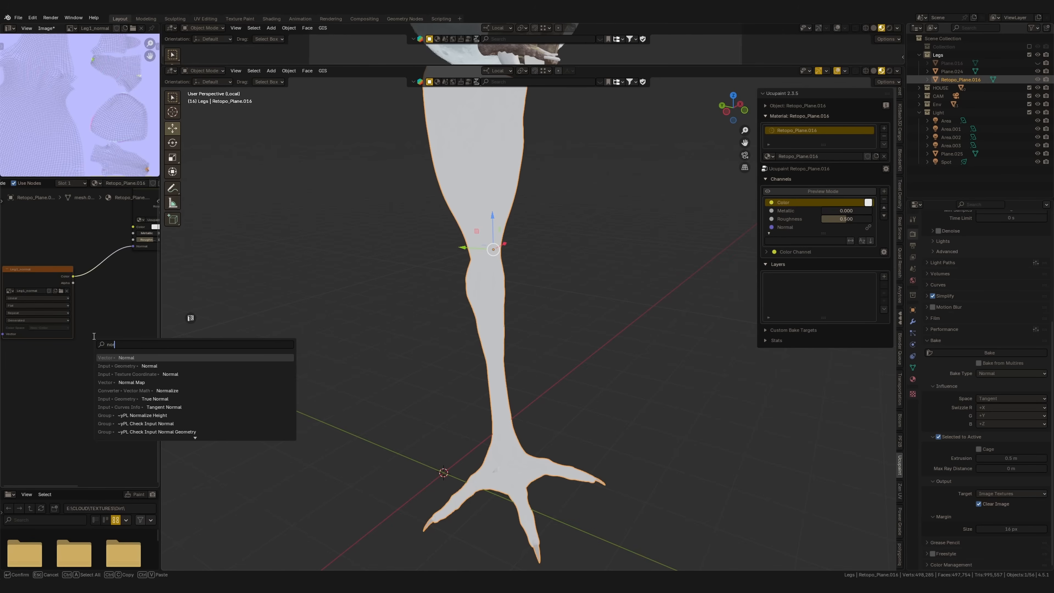
key("Down")
key("Down")
key("Down")
key("Return")
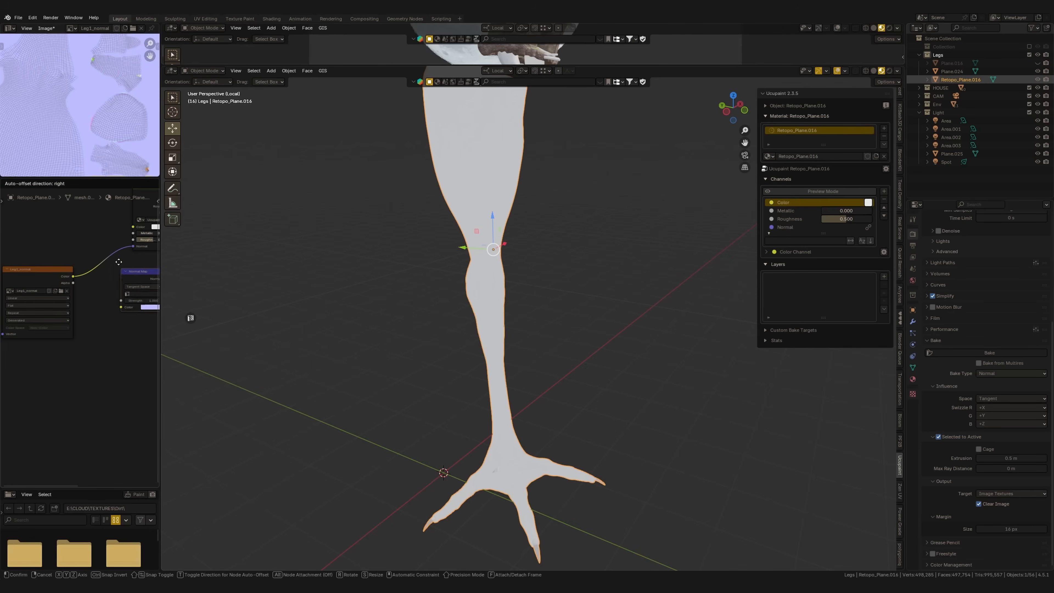
left_click(88, 269)
Examine the baked normal detail on the remeshed leg's shin, foot and toes
scroll(518, 360, "up", 2)
middle_click_drag(518, 360, 504, 359)
middle_click_drag(504, 366, 513, 288, "shift")
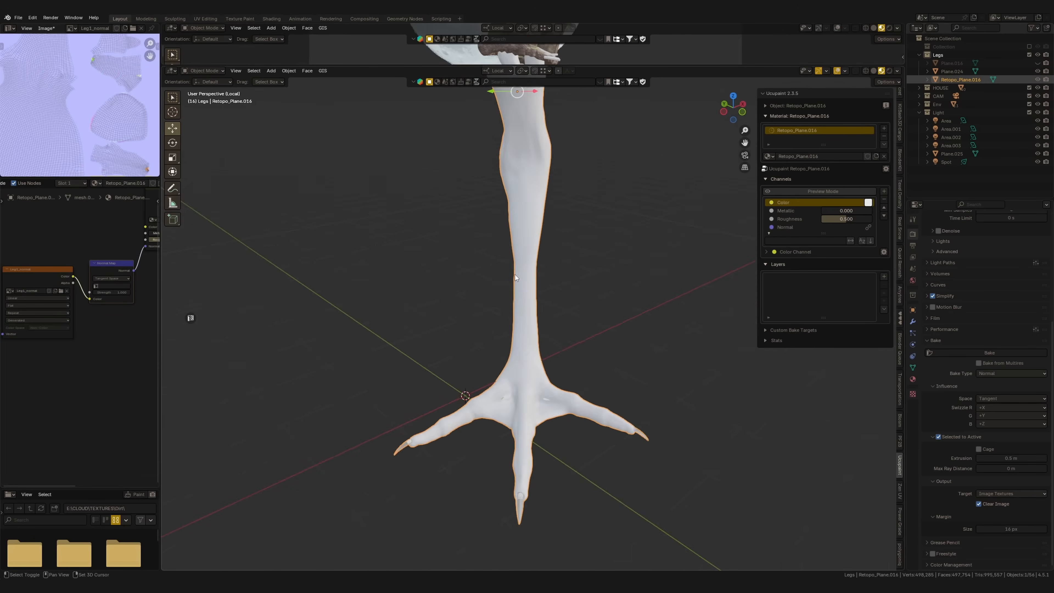
scroll(555, 360, "up", 3)
middle_click_drag(552, 374, 559, 350, "shift")
left_click_drag(107, 263, 100, 265)
left_click_drag(44, 269, 45, 268)
scroll(611, 335, "down", 1)
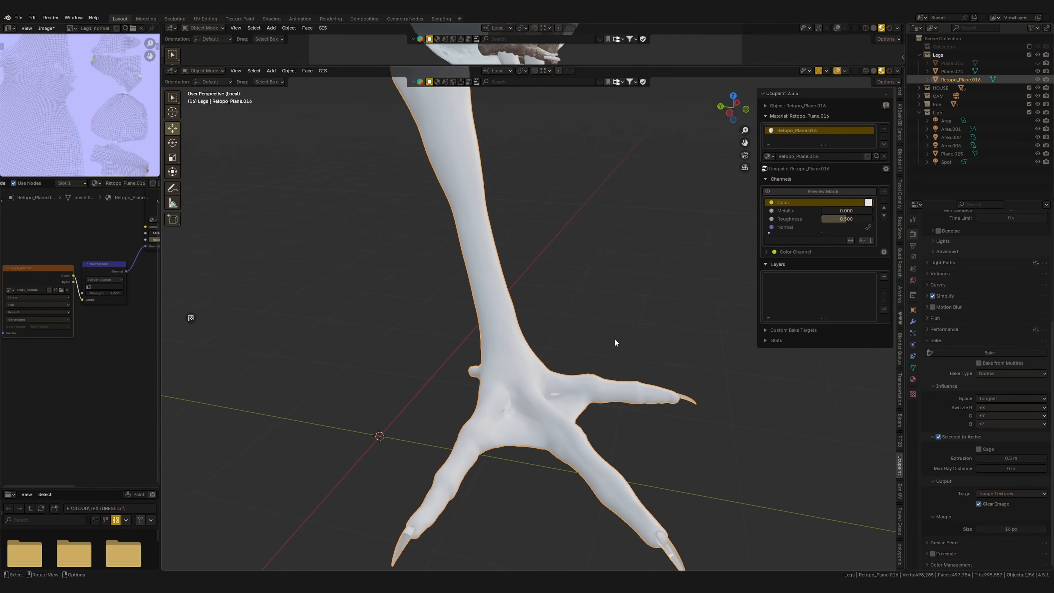
middle_click_drag(623, 366, 737, 318)
middle_click_drag(642, 309, 612, 292)
Compare the foot of the remeshed leg with the original Plane.016 by alternating their visibility
left_click(1038, 80)
left_click(1038, 63)
middle_click_drag(502, 393, 460, 384)
left_click(1038, 80)
left_click(1039, 63)
middle_click_drag(552, 395, 521, 403)
Inspect the remeshed leg's toes and claws up close for baking artifacts
scroll(499, 436, "up", 1)
middle_click_drag(456, 515, 608, 417, "shift")
scroll(608, 387, "up", 3)
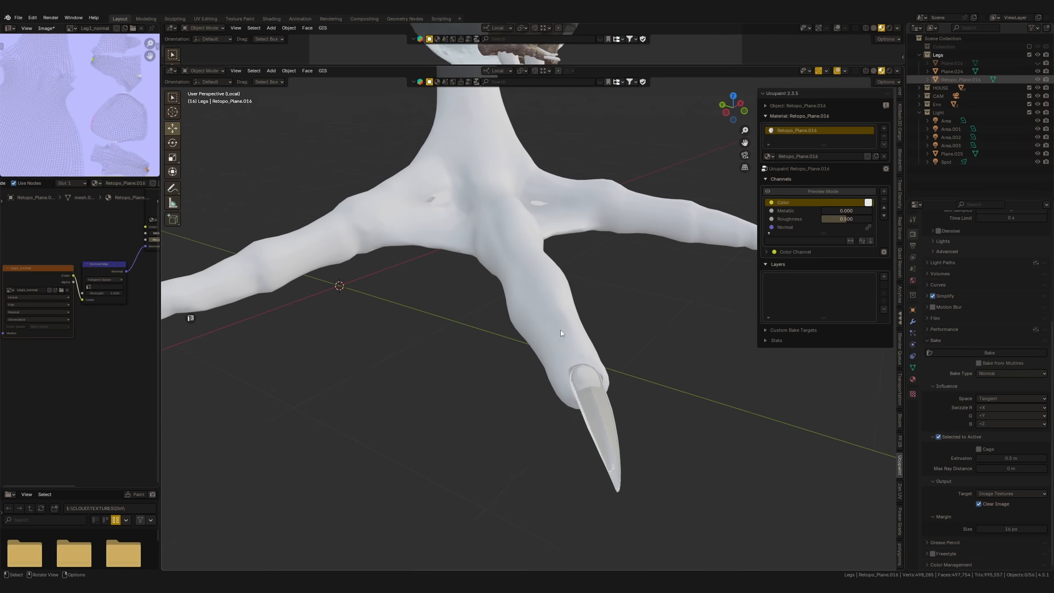
scroll(561, 322, "up", 2)
scroll(590, 390, "down", 4)
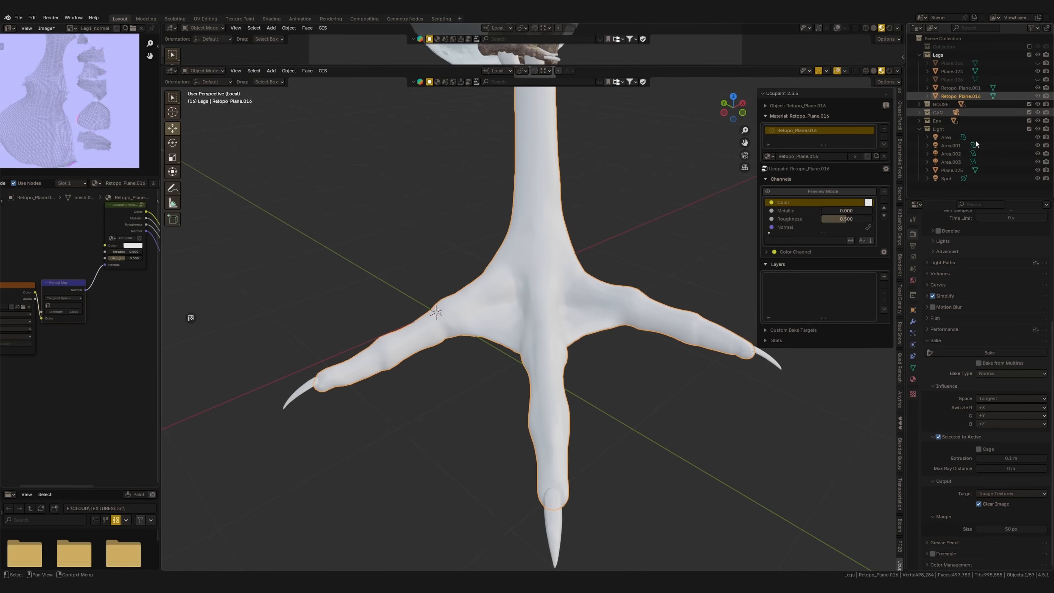
middle_click_drag(546, 416, 623, 390)
left_click(503, 388)
scroll(619, 384, "up", 2)
middle_click_drag(303, 277, 421, 281)
middle_click_drag(290, 249, 233, 299)
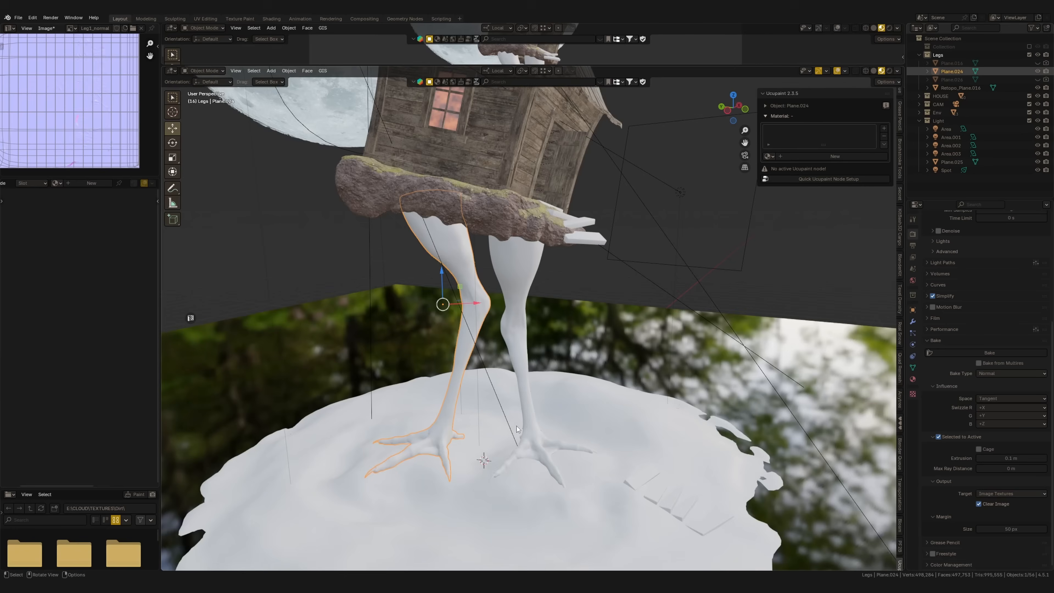
Compare the mesh density of Plane.024 and Retopo_Plane.016 in wireframe display
scroll(472, 404, "up", 3)
middle_click_drag(472, 403, 453, 362, "shift")
key("shift+z")
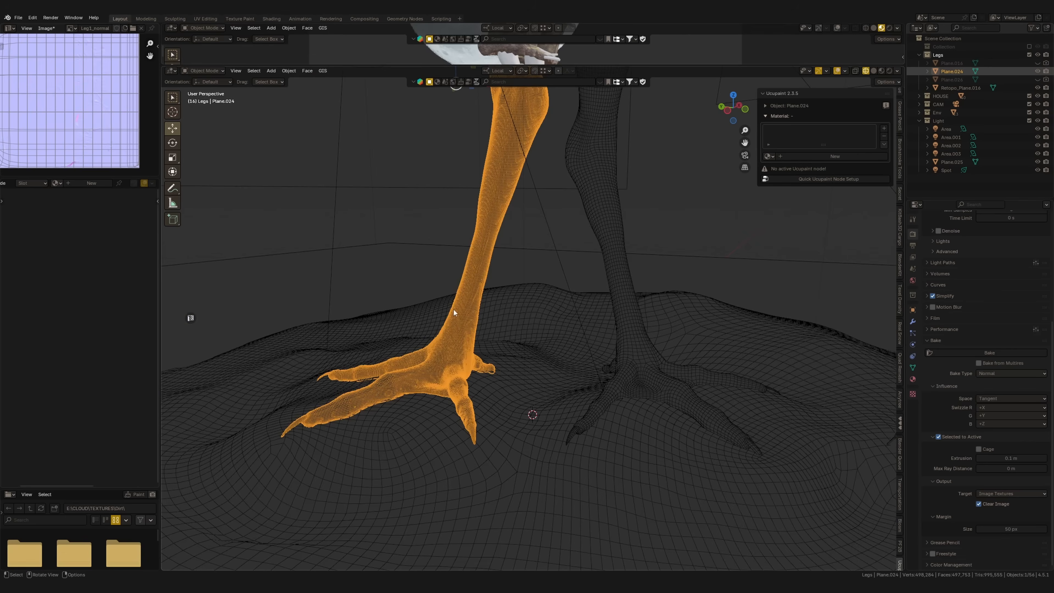
left_click(633, 352)
left_click(480, 390)
key("shift+z")
Compare the surface detail of both legs and feet in material preview
scroll(446, 396, "up", 3)
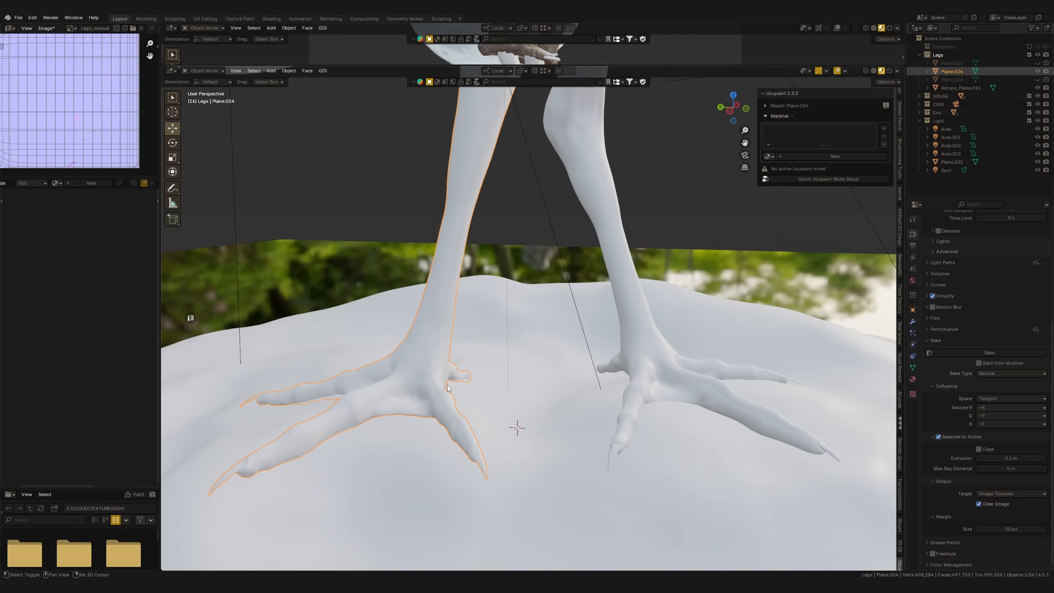
middle_click_drag(662, 383, 650, 417)
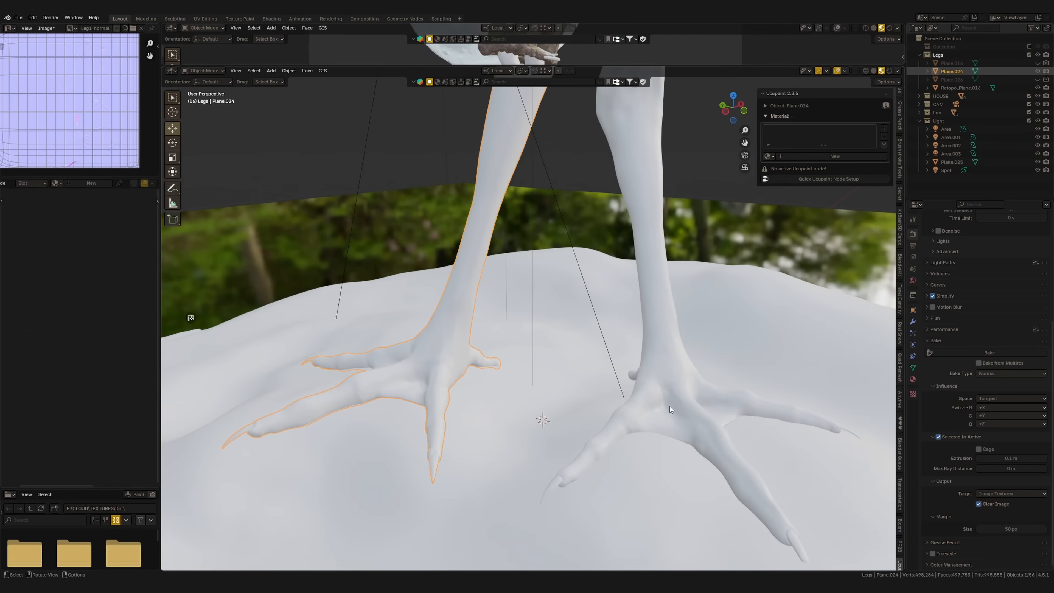
left_click(666, 411)
scroll(616, 416, "down", 2)
middle_click_drag(689, 186, 626, 362)
left_click(614, 380)
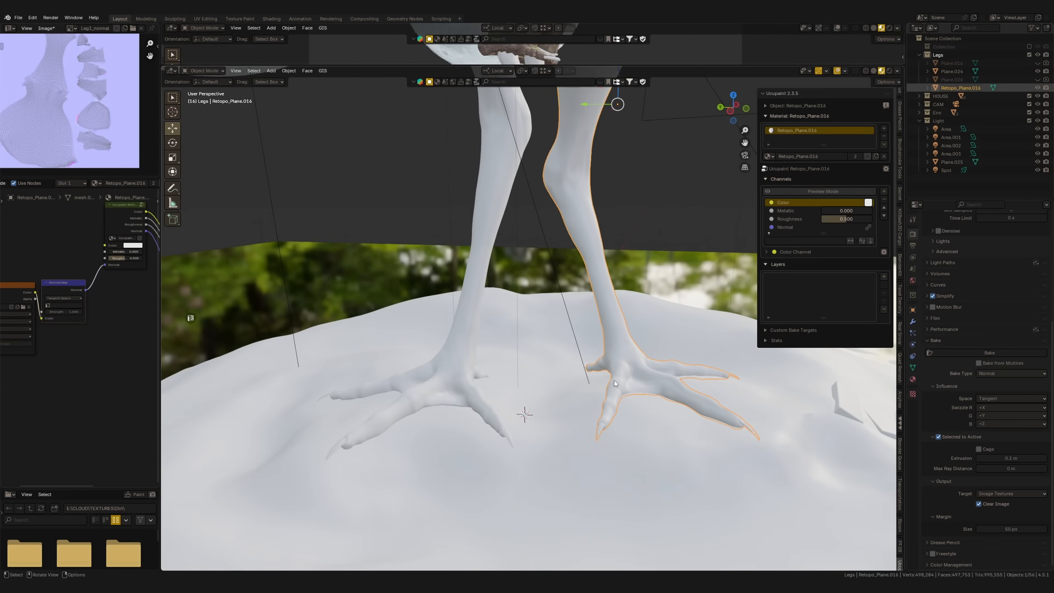
left_click(456, 364)
Isolate Leg1 in local view and display it in material preview shading
middle_click_drag(504, 376, 505, 390)
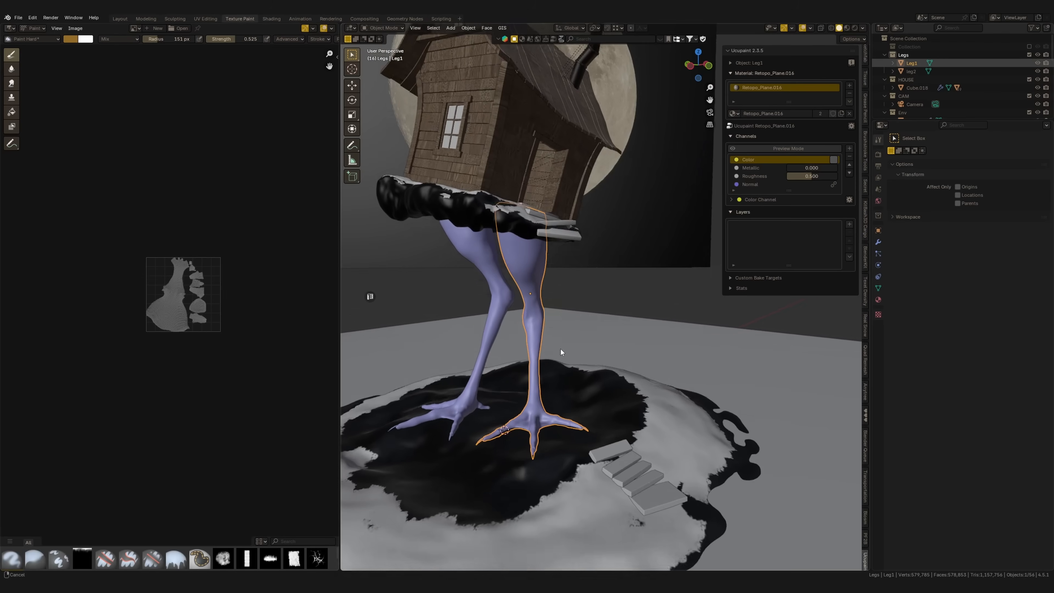
key("KP_Divide")
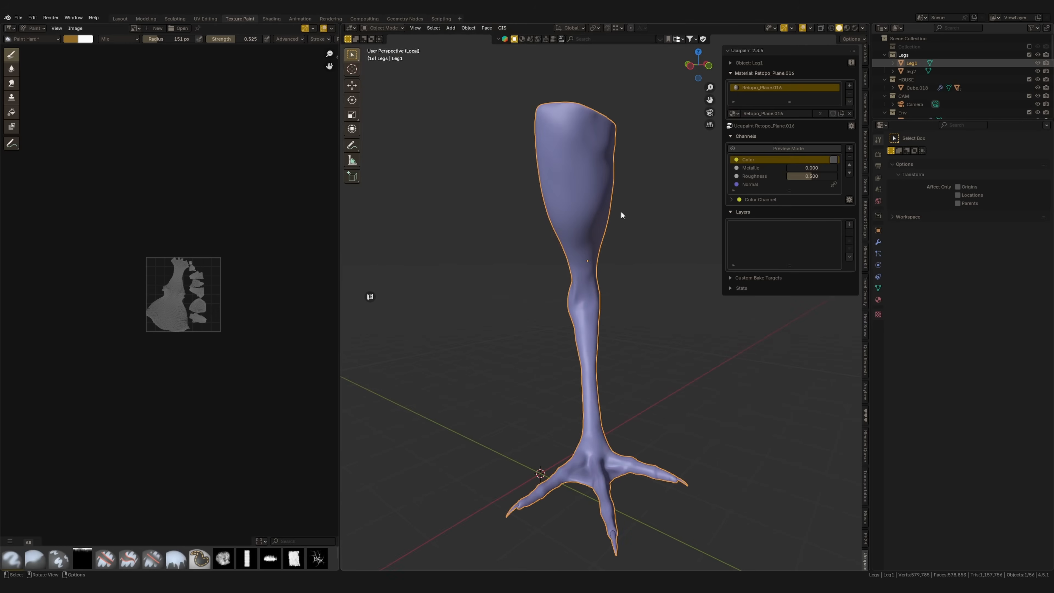
left_click(847, 28)
middle_click_drag(622, 286, 564, 300)
scroll(565, 300, "up", 1)
Check Leg1's UV layout and save the project file
middle_click_drag(171, 299, 235, 300, "ctrl")
middle_click_drag(235, 300, 165, 304)
middle_click_drag(174, 341, 204, 317, "ctrl")
middle_click_drag(565, 302, 567, 327, "shift")
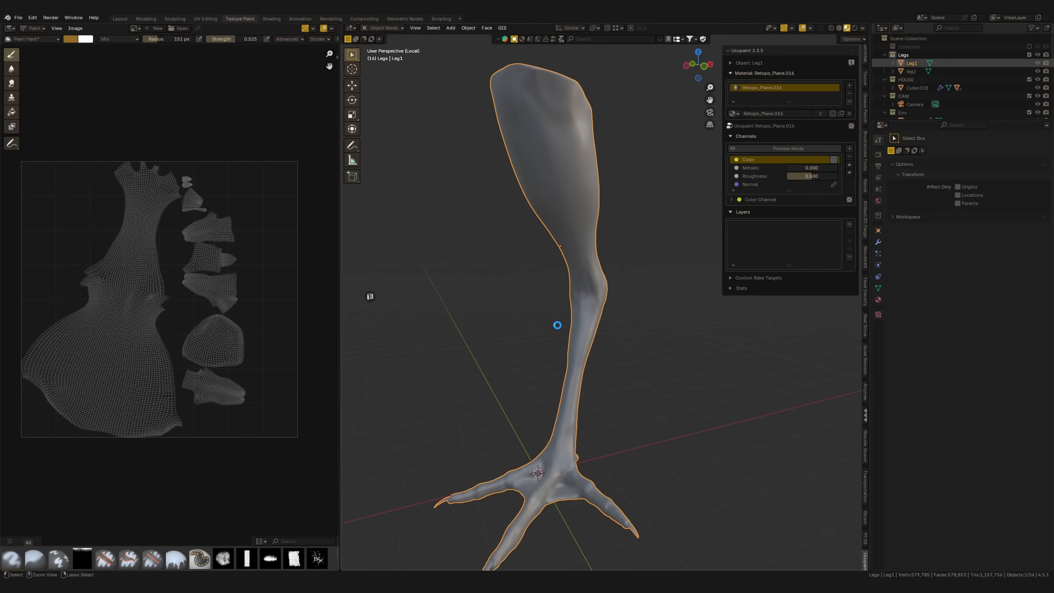
key("ctrl+s")
mouse_move(597, 248)
middle_mouse_down()
mouse_move(609, 264)
mouse_move(603, 252)
mouse_move(599, 268)
middle_mouse_up()
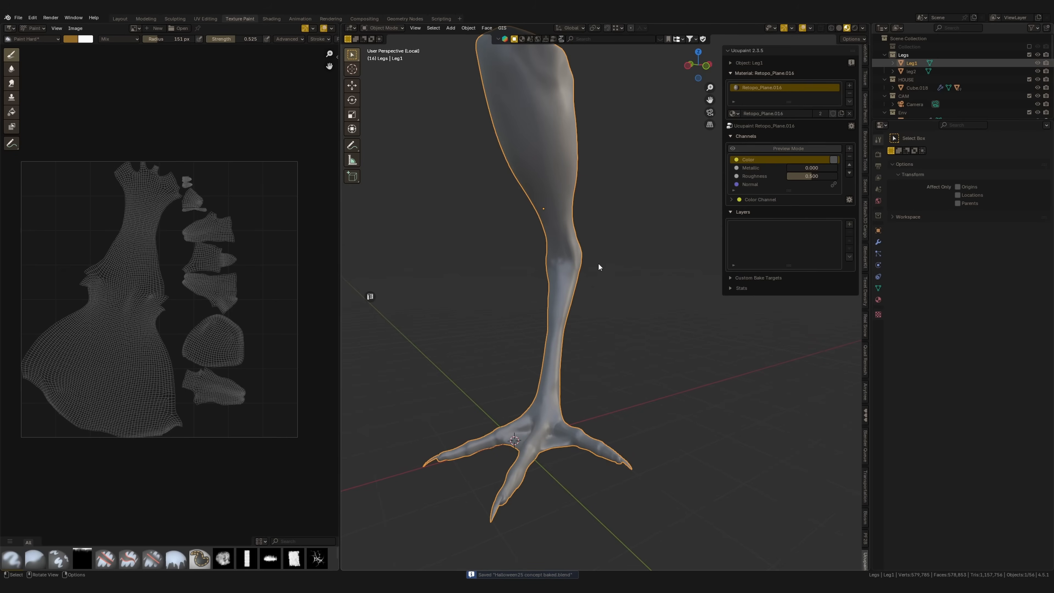
Set Leg1's Ucupaint base Color to a dark brown and its Roughness to about 0.724
left_click(835, 160)
left_click(835, 160)
left_click_drag(867, 59, 907, 75)
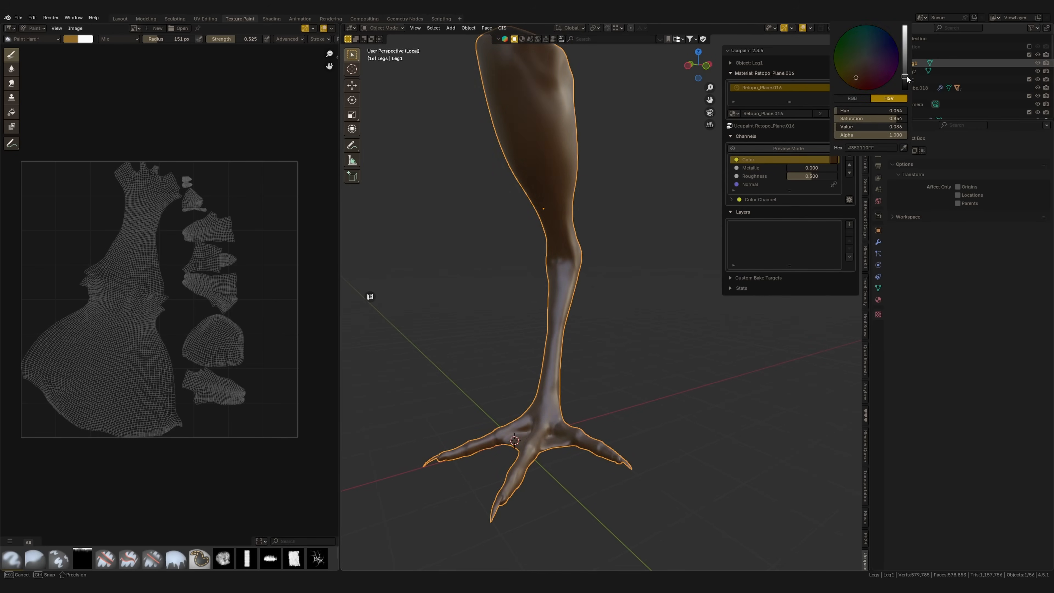
left_click_drag(819, 178, 832, 172)
Darken and desaturate the base Color to a near-black brown, about hue 0.057 and value 0.010
left_click(833, 157)
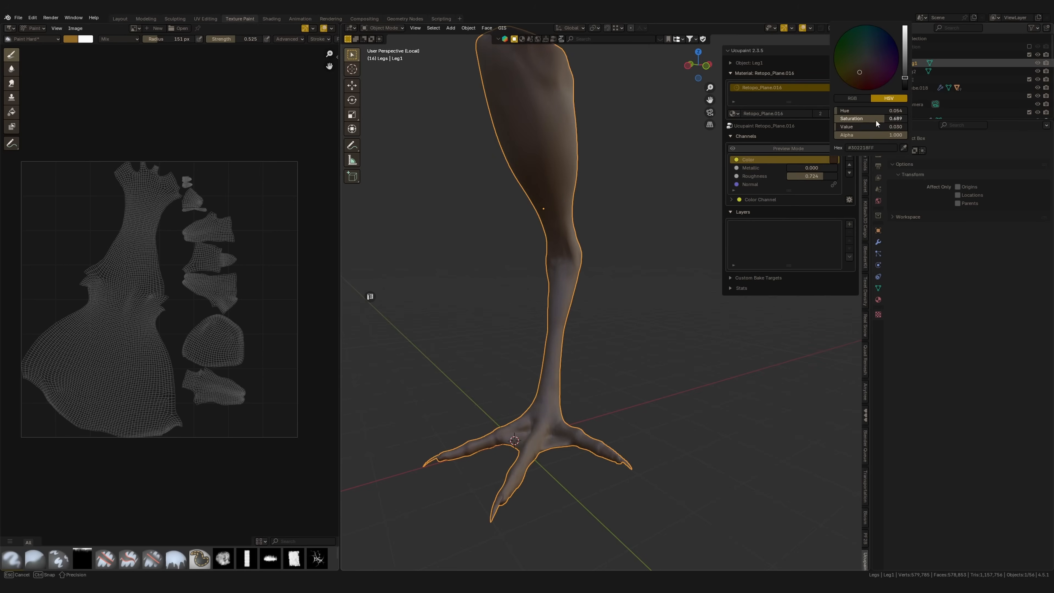
left_click_drag(906, 79, 907, 84)
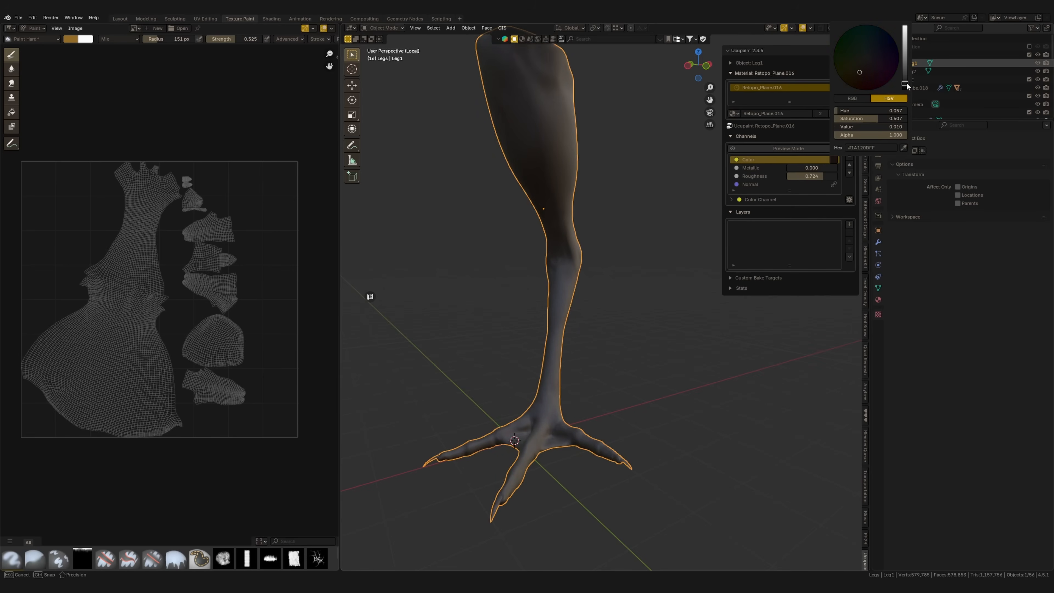
left_click_drag(874, 118, 872, 116)
Add a 4096-resolution 32-bit float image layer to the Color channel, mapped with UVMap in Mix mode
middle_click_drag(595, 349, 586, 349)
left_click(661, 246)
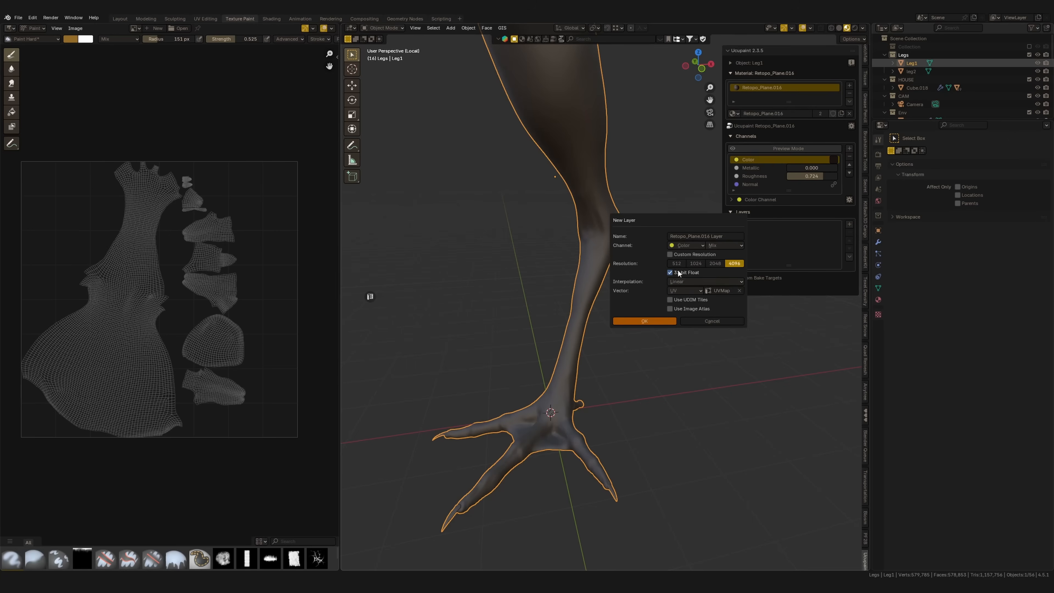
left_click(644, 322)
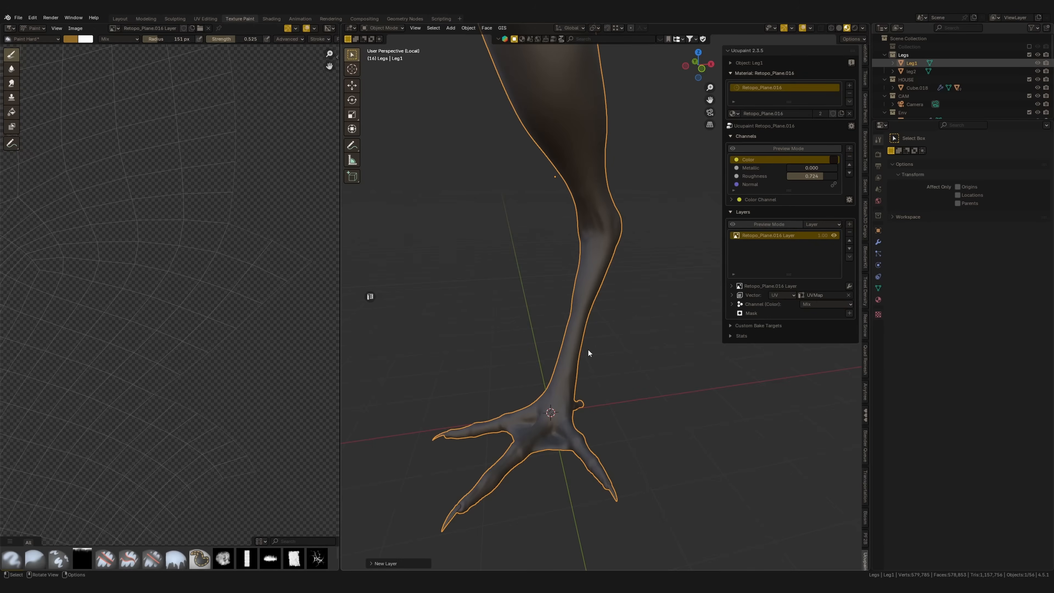
scroll(203, 316, "down", 6)
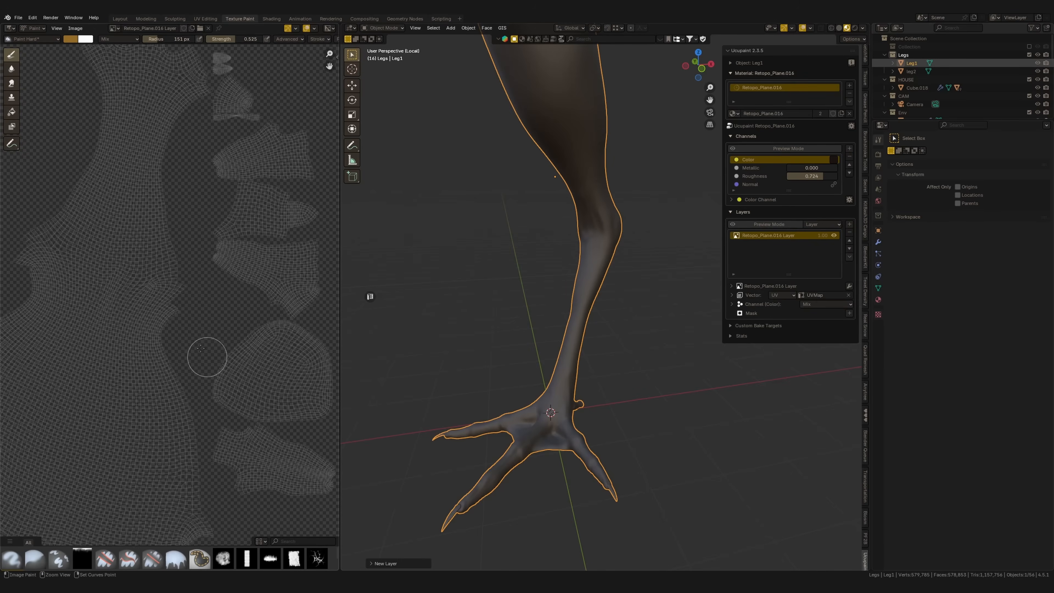
mouse_move(191, 335)
middle_mouse_down("ctrl")
mouse_move(206, 347)
mouse_move(196, 353)
middle_mouse_up("ctrl")
middle_click_drag(581, 278, 587, 292, "shift")
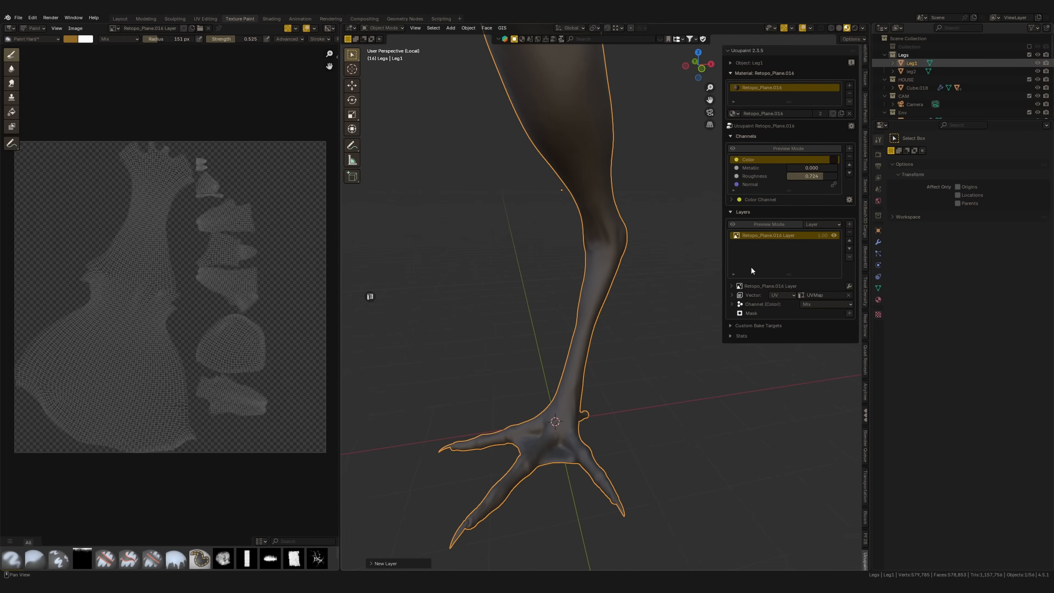
Enable the Normal (Bump) and Roughness channels on the new paint layer and show the bump settings
left_click(733, 305)
left_click(848, 340)
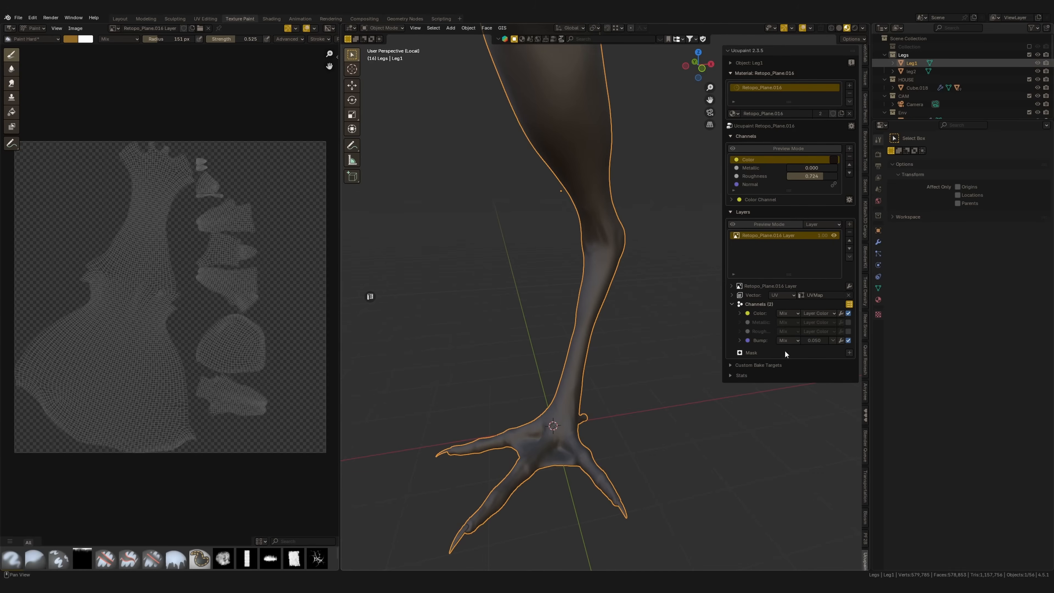
left_click(740, 340)
left_click(848, 332)
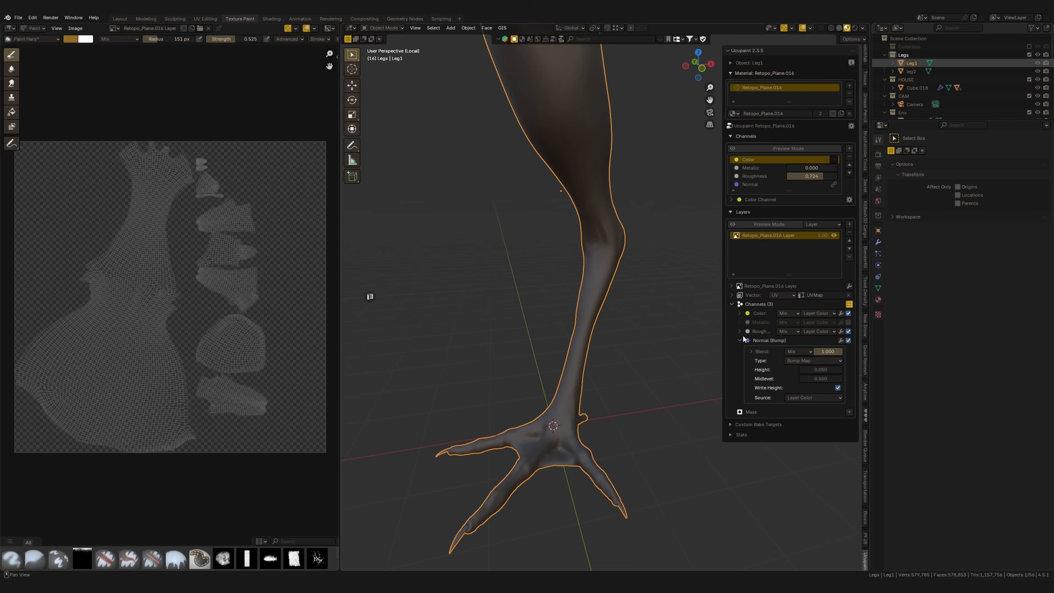
Show the paint layer's Roughness channel settings and switch Leg1 to Texture Paint mode
left_click(740, 331)
middle_click_drag(695, 354, 681, 359)
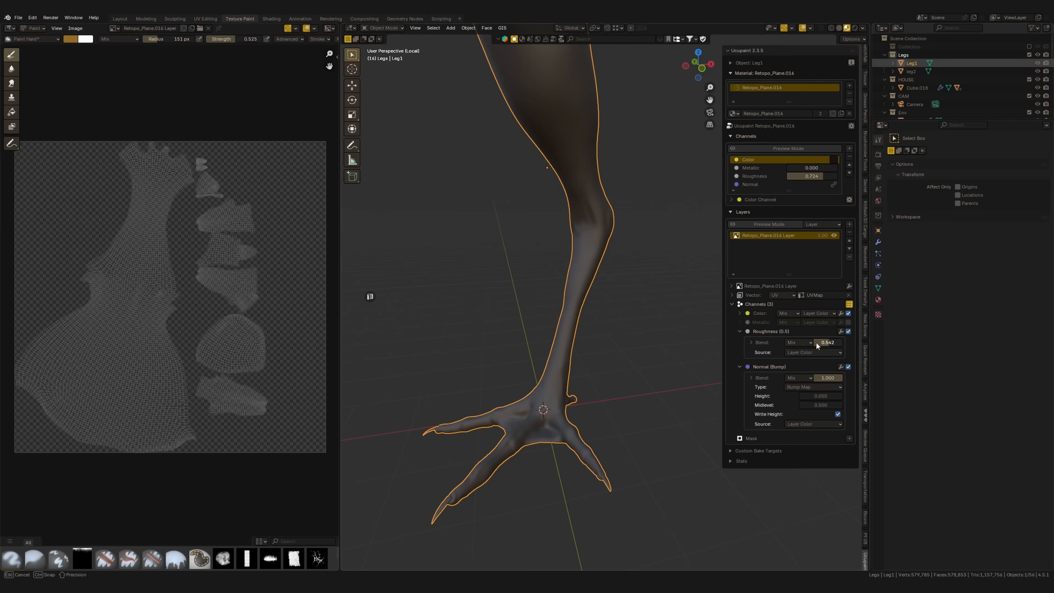
key("Escape")
mouse_move(560, 254)
middle_mouse_down()
mouse_move(586, 291)
mouse_move(587, 283)
middle_mouse_up()
key("ctrl+Tab")
left_click(663, 220)
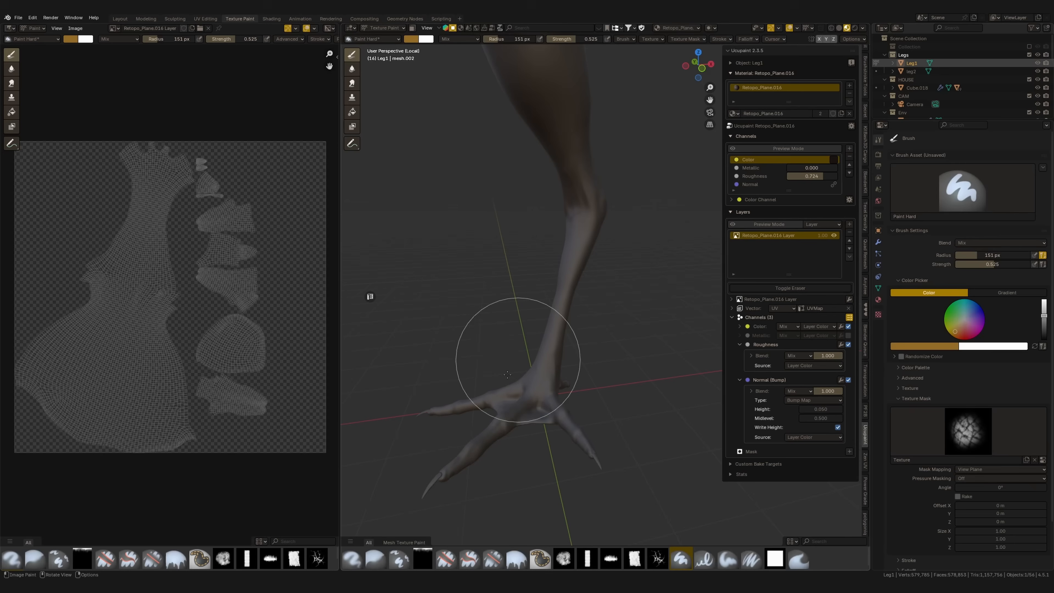
Create a new texture for the Paint Hard brush's texture mask and open its settings
left_click(962, 444)
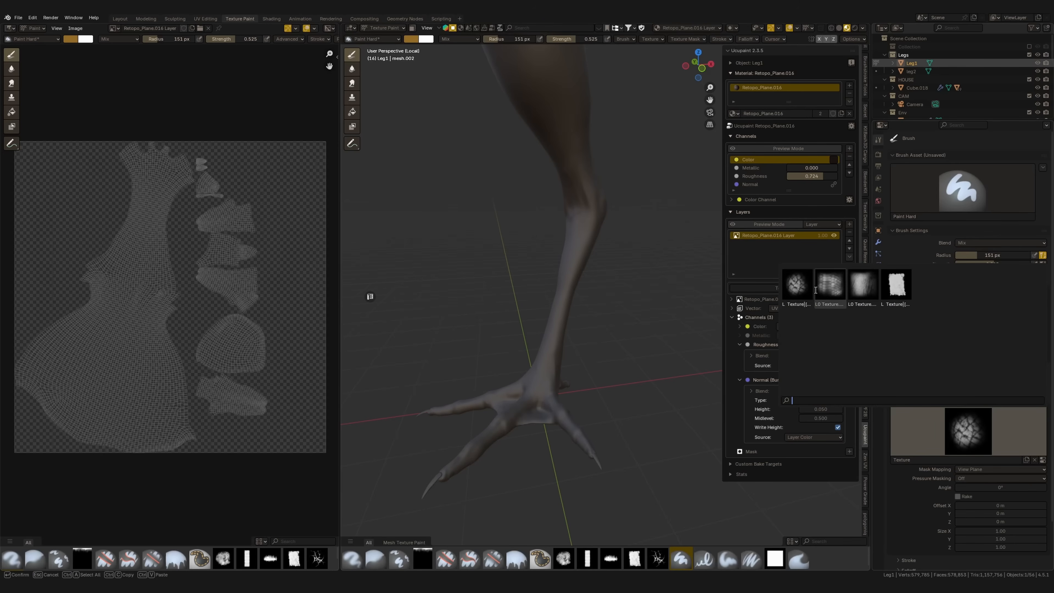
left_click(958, 444)
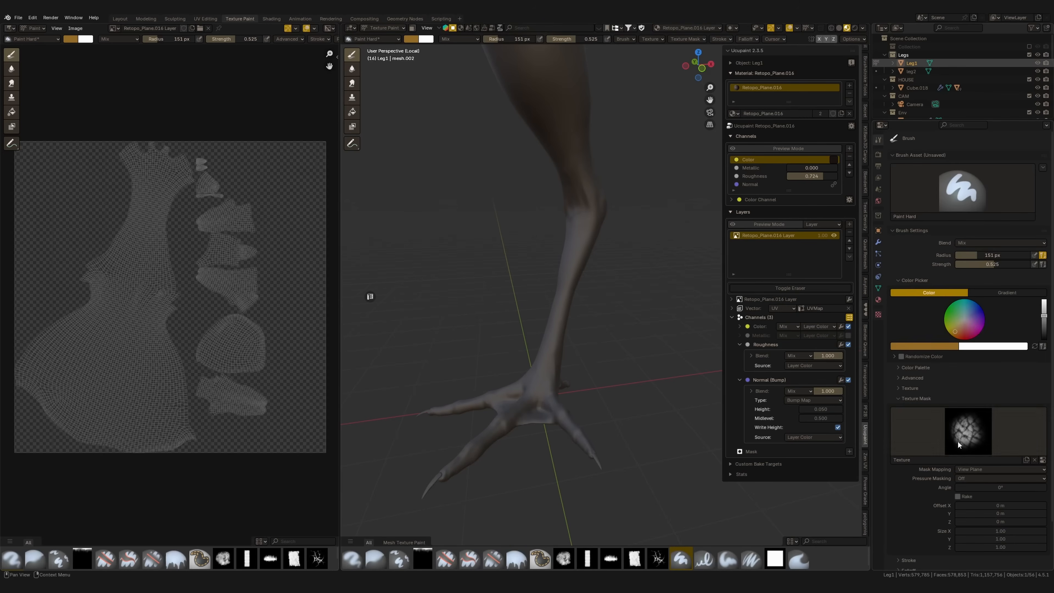
left_click(1027, 461)
left_click(1042, 459)
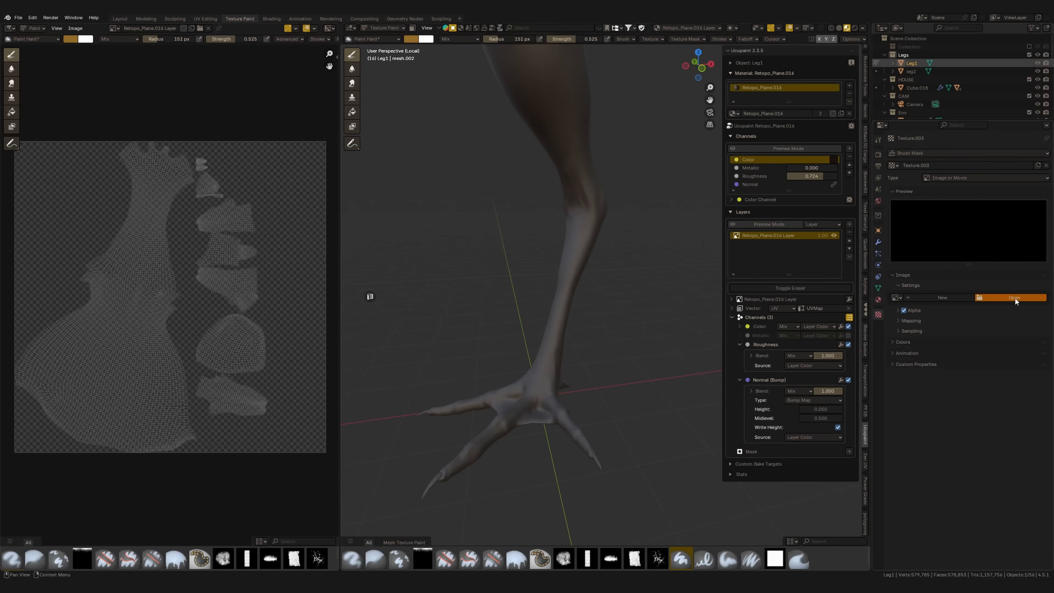
Load MeshMaker_35.tif from the creature skin pack as the mask texture's image and return to the brush settings
left_click(1015, 301)
double_click(572, 156)
double_click(455, 142)
double_click(447, 153)
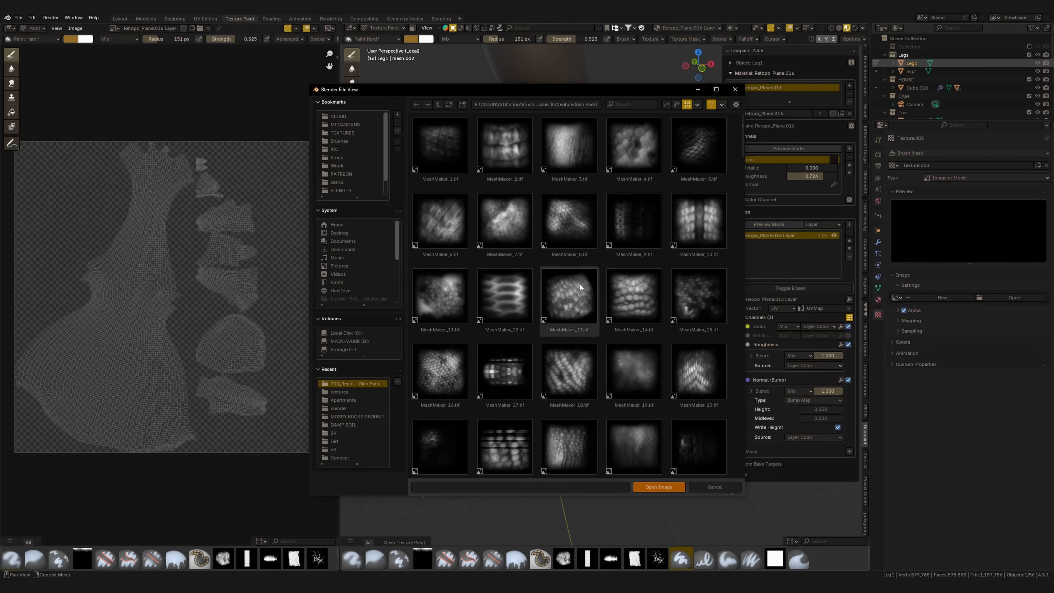
scroll(562, 363, "down", 5)
scroll(567, 364, "down", 5)
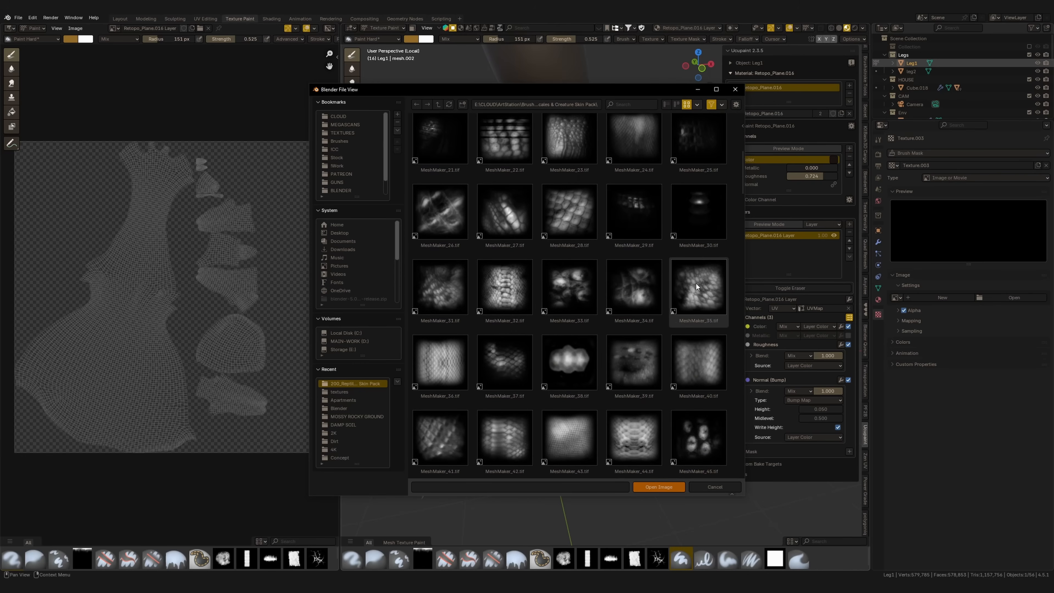
double_click(700, 287)
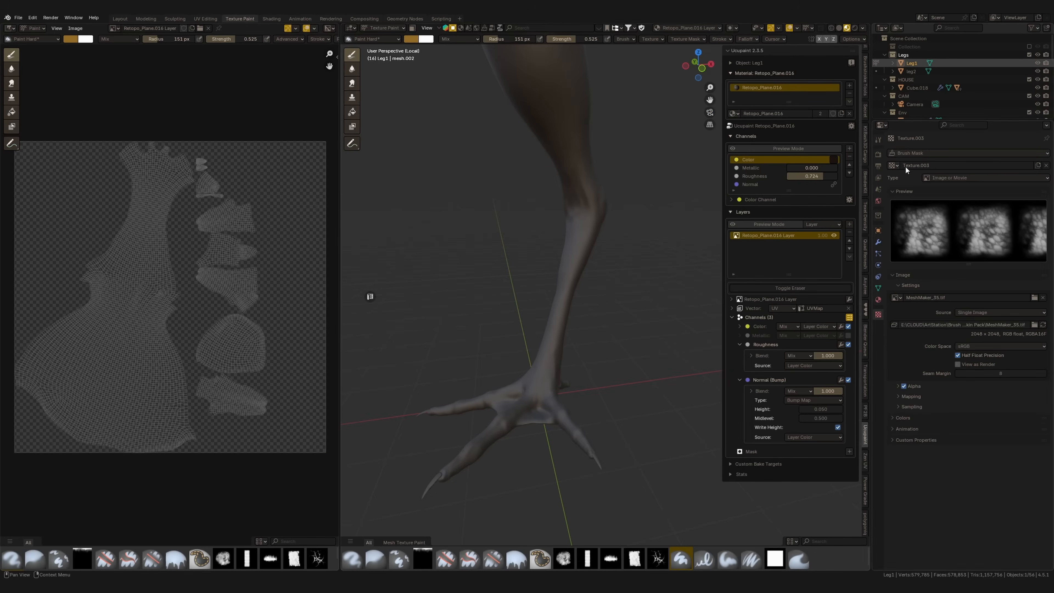
left_click(879, 140)
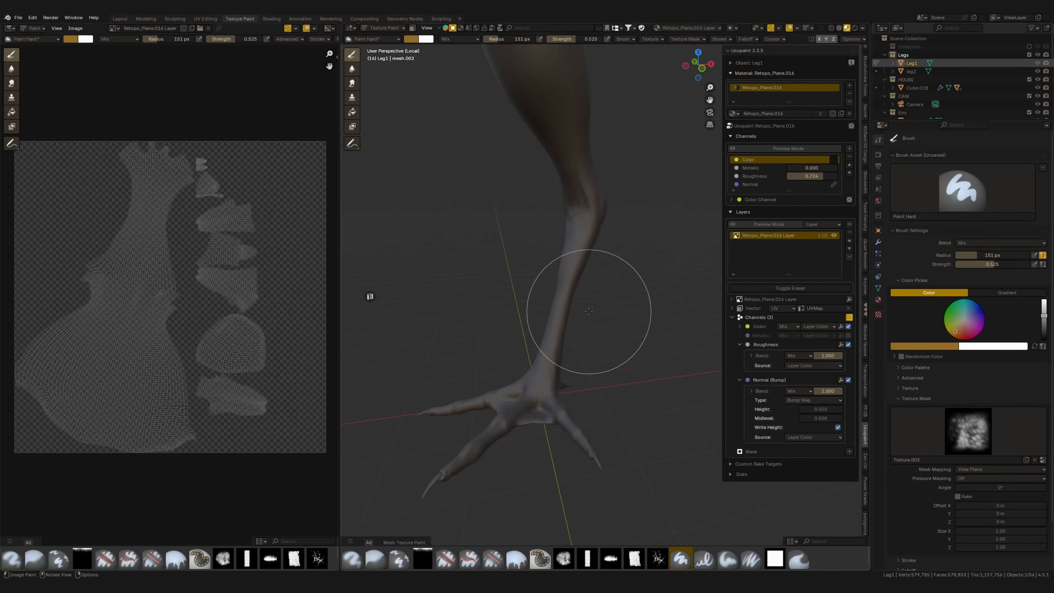
Try painting scales along the lower leg with the masked brush and undo the strokes
scroll(590, 317, "up", 5)
left_click_drag(548, 291, 554, 262)
mouse_move(546, 323)
left_mouse_down()
mouse_move(565, 207)
mouse_move(518, 412)
left_mouse_up()
middle_click_drag(517, 412, 539, 309)
key("ctrl+z")
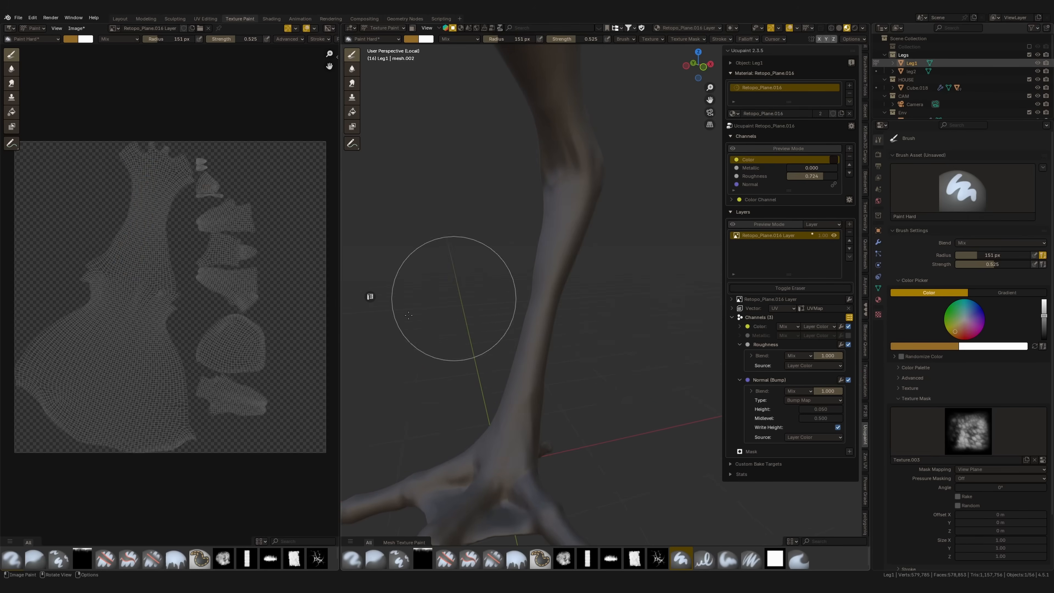
Set the Paint Hard brush's stroke method to Anchored
left_click(750, 41)
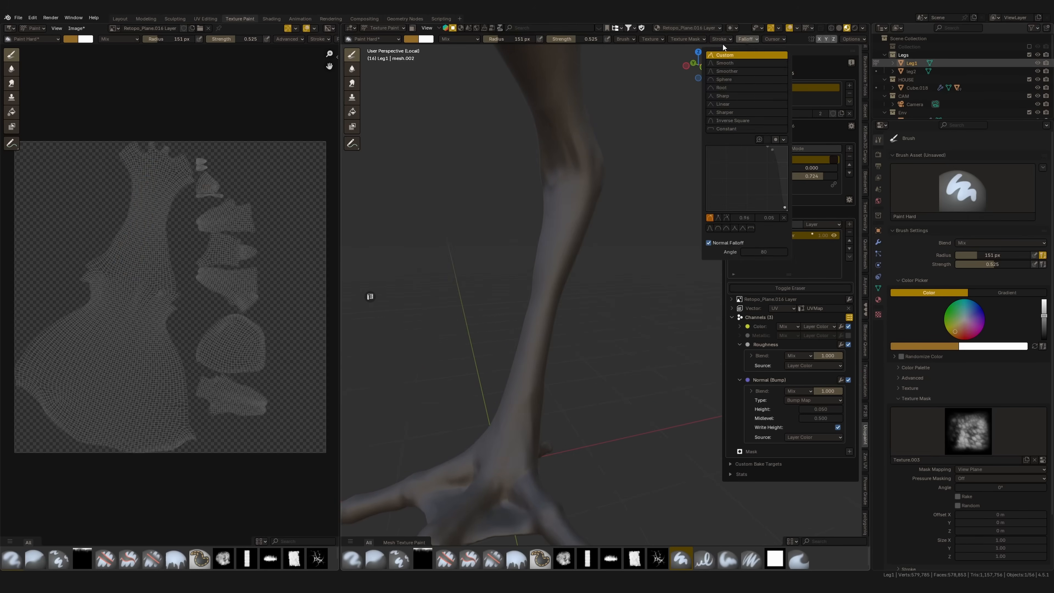
left_click(731, 55)
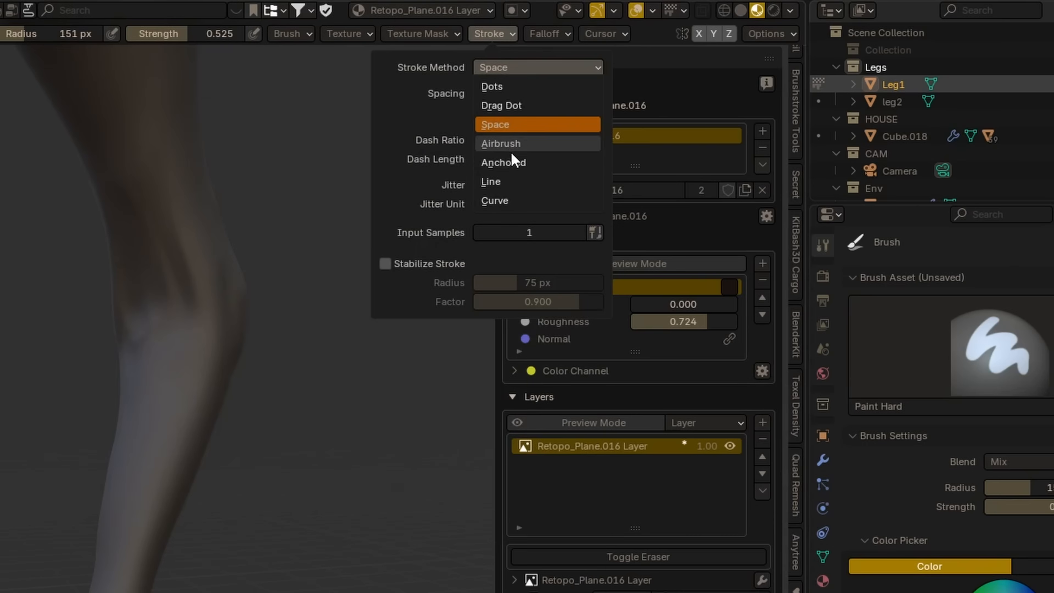
left_click(547, 162)
Set the brush radius to 120 px and stamp an ochre patch of scales midway down the shin
left_click_drag(147, 450, 156, 543)
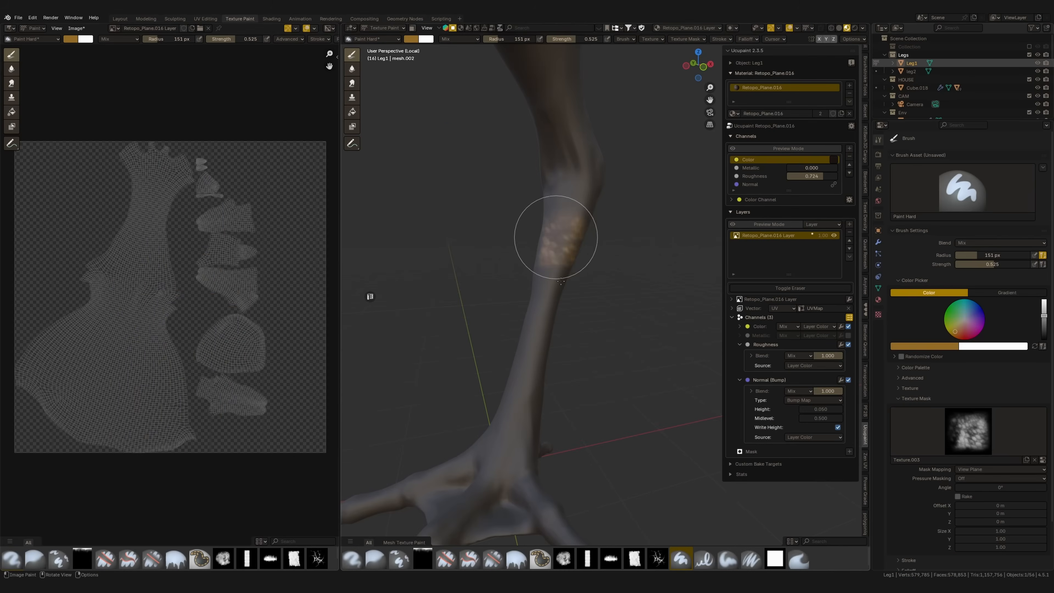
middle_click_drag(560, 282, 545, 241)
key("ctrl+z")
key("f")
left_click(553, 275)
left_click_drag(575, 295, 586, 306)
middle_click_drag(540, 289, 555, 259, "ctrl")
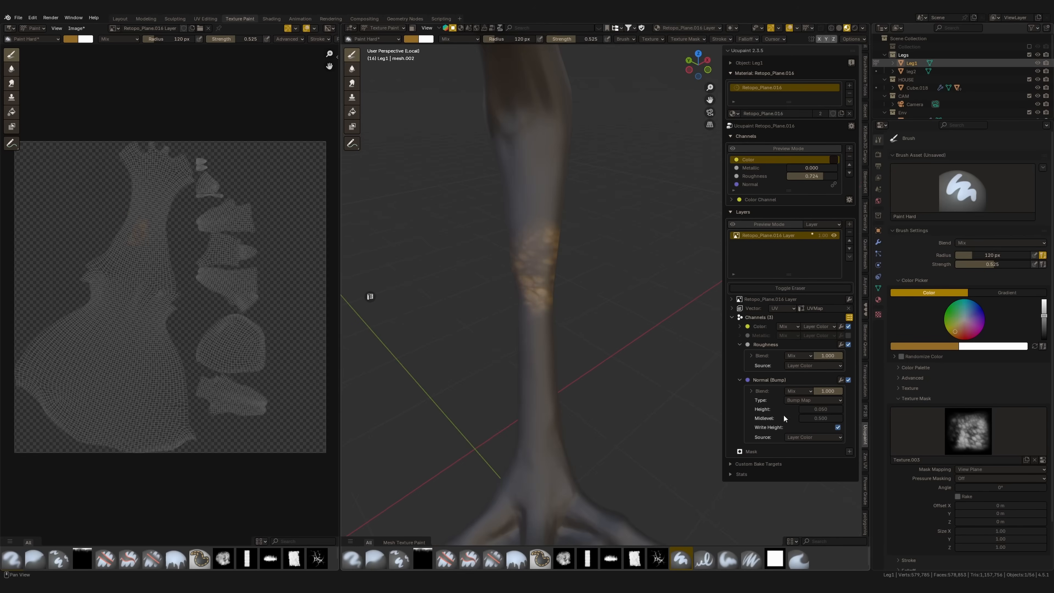
Set the layer's bump height to about 0.65 and its midlevel to 0, checking the scales from several sides
left_click_drag(819, 409, 832, 409)
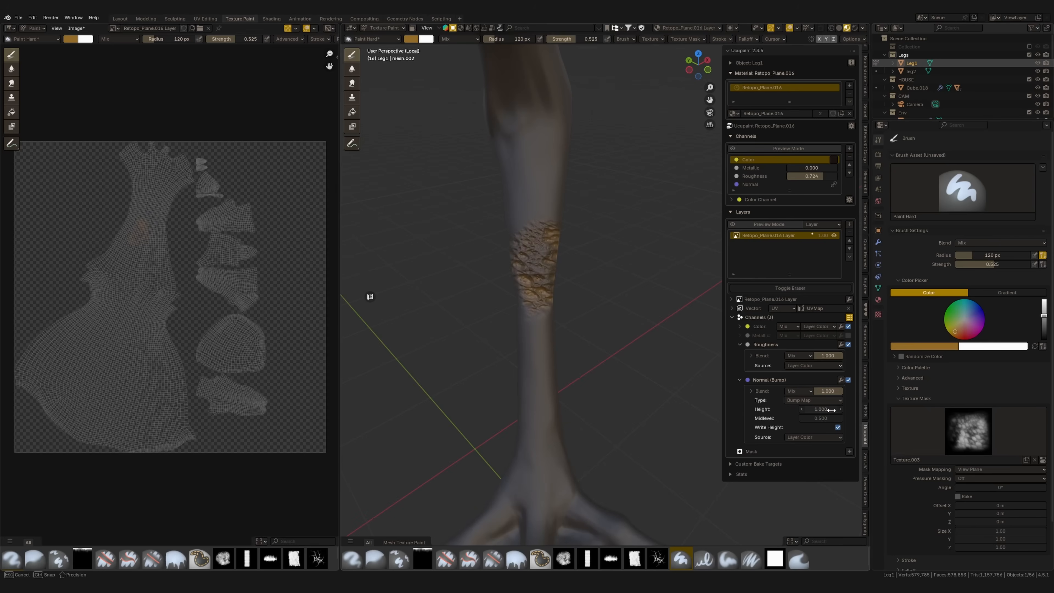
middle_click_drag(614, 357, 666, 334)
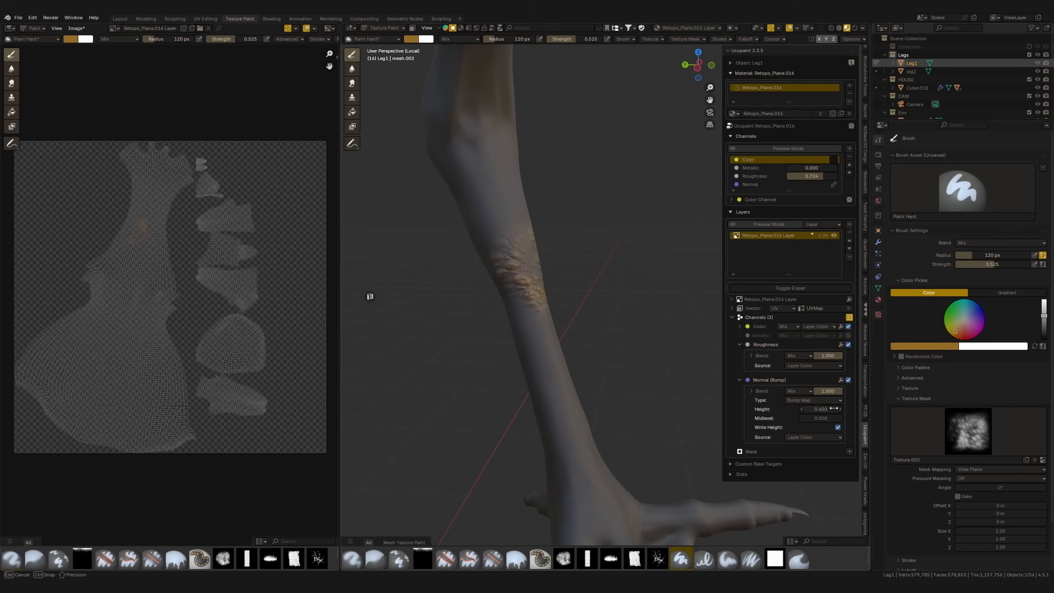
middle_click_drag(583, 300, 555, 328)
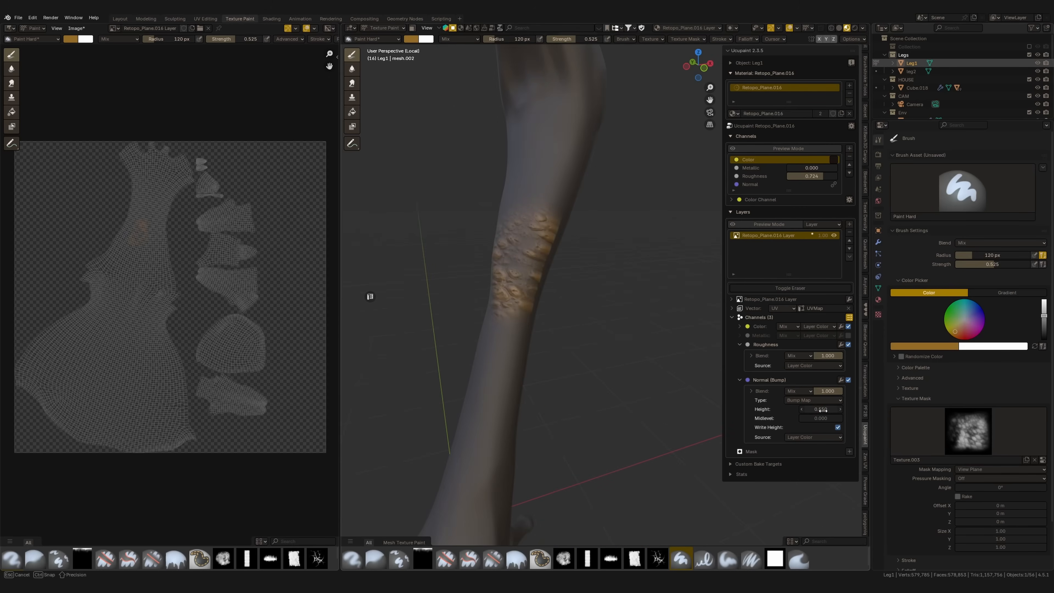
middle_click_drag(552, 278, 538, 266)
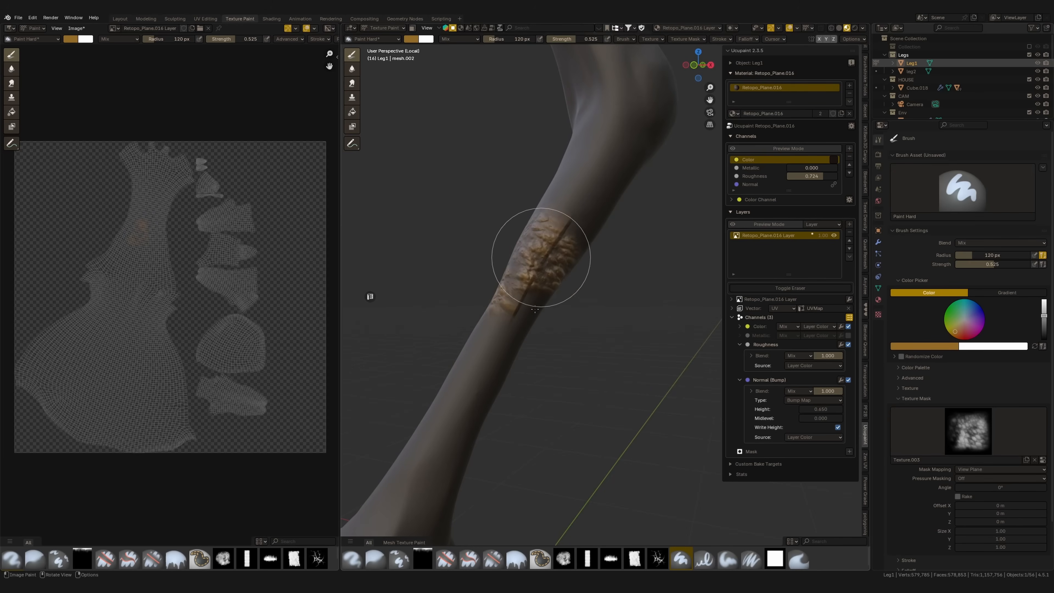
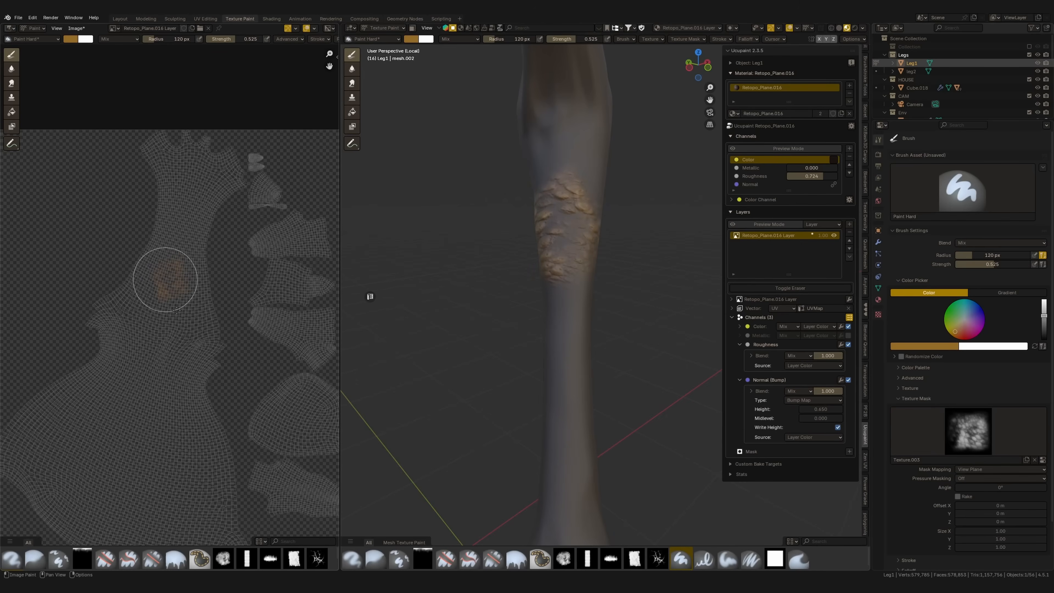
Stamp more ochre scales onto Leg1's shin, extending the textured patch down toward the ankle
middle_click_drag(578, 245, 400, 247)
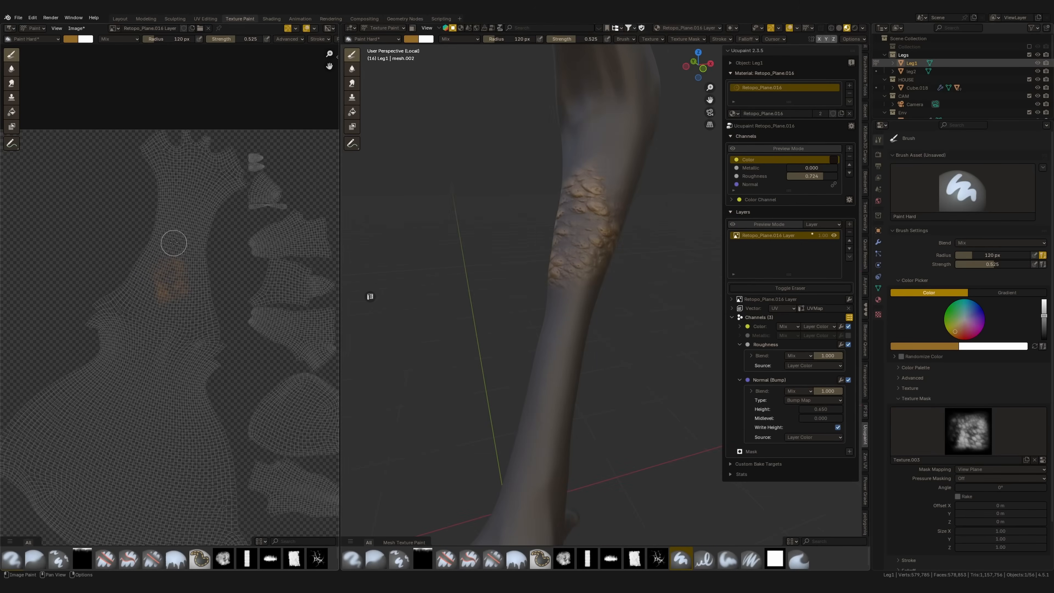
left_click_drag(197, 267, 198, 268)
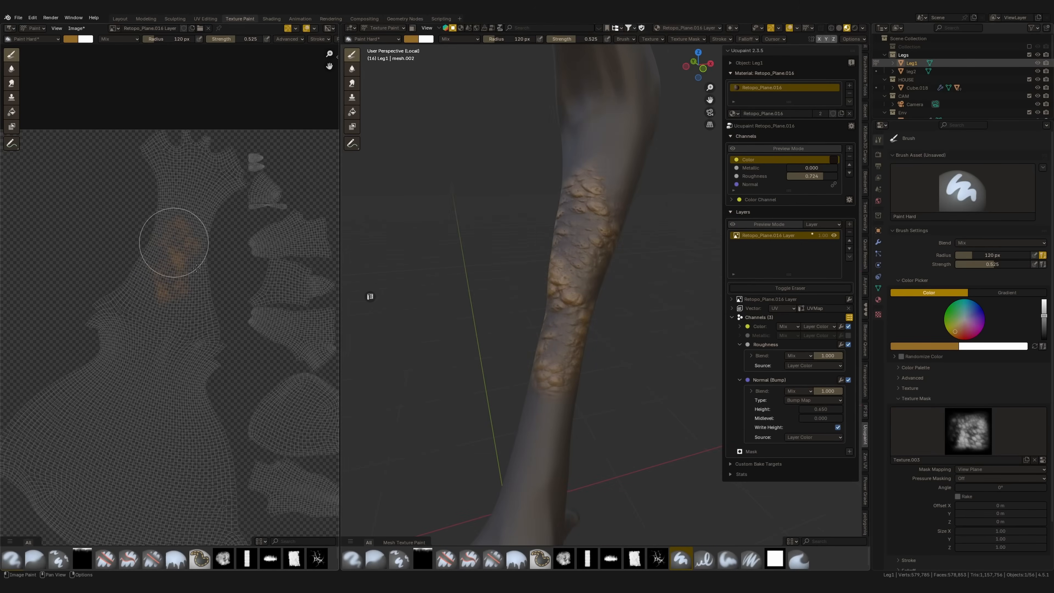
scroll(183, 239, "up", 1)
middle_click_drag(179, 236, 193, 294)
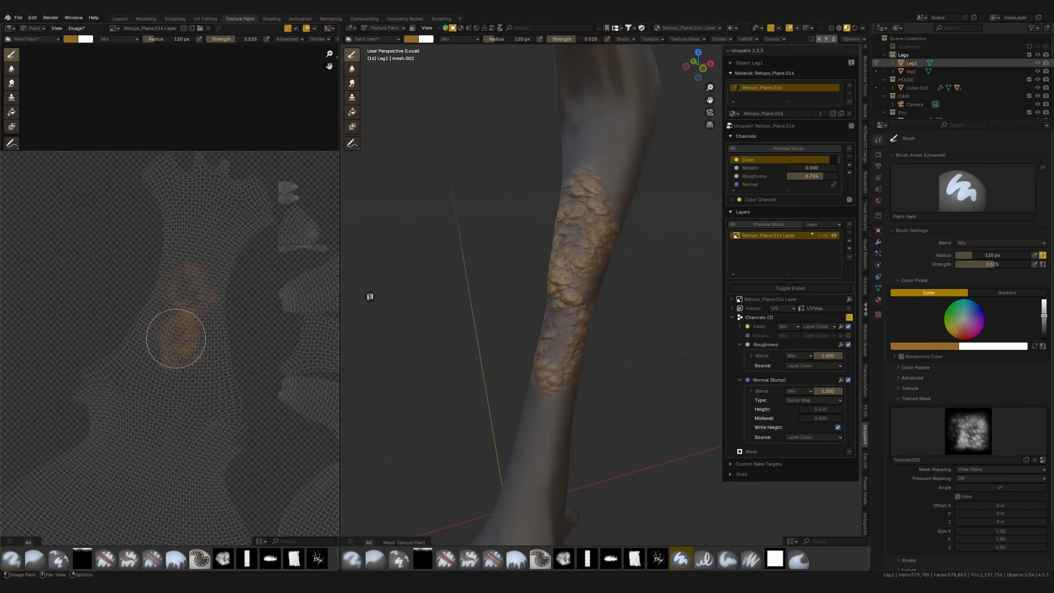
Stamp ochre scales around the sides and back of Leg1's shin
middle_click_drag(555, 222, 590, 216)
middle_click_drag(537, 175, 573, 176)
mouse_move(548, 262)
middle_mouse_down()
mouse_move(597, 258)
mouse_move(544, 261)
middle_mouse_up()
mouse_move(214, 328)
left_mouse_down()
mouse_move(201, 320)
mouse_move(207, 325)
left_mouse_up()
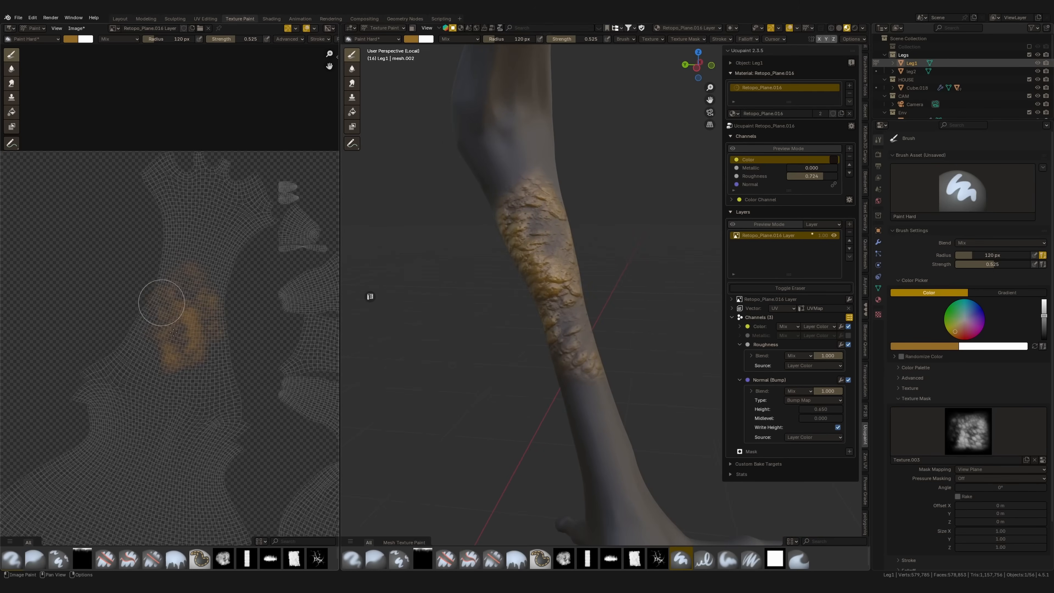
middle_click_drag(529, 259, 593, 235)
mouse_move(584, 272)
middle_mouse_down()
mouse_move(551, 226)
mouse_move(500, 225)
mouse_move(495, 245)
middle_mouse_up()
Reduce the brush radius to 89 px and stamp scales farther along the shin
key("f")
left_click(558, 249)
left_click(163, 379)
mouse_move(530, 183)
middle_mouse_down()
mouse_move(536, 229)
mouse_move(570, 242)
middle_mouse_up()
left_click_drag(201, 405, 238, 432)
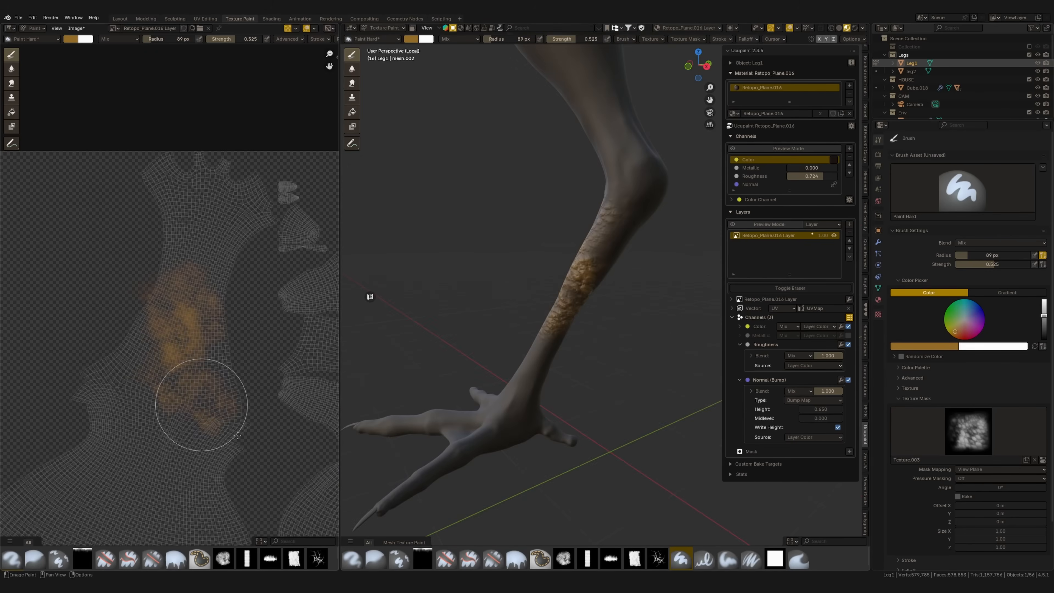
Stamp overlapping ochre scales around the upper shin toward the knee joint
mouse_move(540, 181)
middle_mouse_down()
mouse_move(606, 163)
mouse_move(601, 183)
middle_mouse_up()
middle_click_drag(148, 413, 214, 386)
left_click_drag(198, 376, 241, 409)
mouse_move(558, 243)
middle_mouse_down()
mouse_move(472, 251)
mouse_move(506, 237)
middle_mouse_up()
left_click_drag(225, 408, 271, 423)
middle_click_drag(515, 236, 558, 243)
mouse_move(260, 407)
left_mouse_down()
mouse_move(295, 410)
mouse_move(280, 409)
left_mouse_up()
Continue the scales over the knee joint, stamping it from several sides
mouse_move(515, 203)
middle_mouse_down()
mouse_move(623, 197)
mouse_move(604, 202)
middle_mouse_up()
left_click_drag(172, 396, 209, 417)
middle_click_drag(598, 220, 478, 222)
left_click_drag(272, 371, 270, 392)
left_click_drag(316, 439, 318, 440)
middle_click_drag(563, 225, 529, 223)
mouse_move(148, 411)
left_mouse_down()
mouse_move(281, 441)
mouse_move(306, 466)
left_mouse_up()
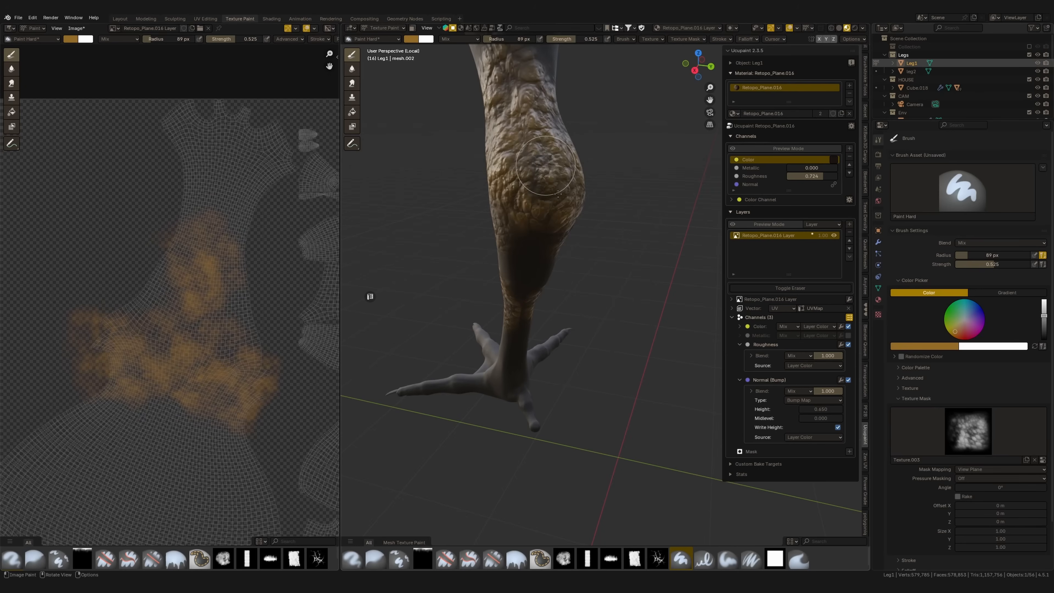
Fill the remaining bare gaps on the knee and shin with overlapping scale stamps
middle_click_drag(557, 193, 514, 200)
mouse_move(566, 178)
middle_mouse_down()
mouse_move(548, 211)
mouse_move(506, 176)
mouse_move(617, 217)
mouse_move(618, 254)
mouse_move(481, 316)
middle_mouse_up()
left_click_drag(180, 309, 200, 341)
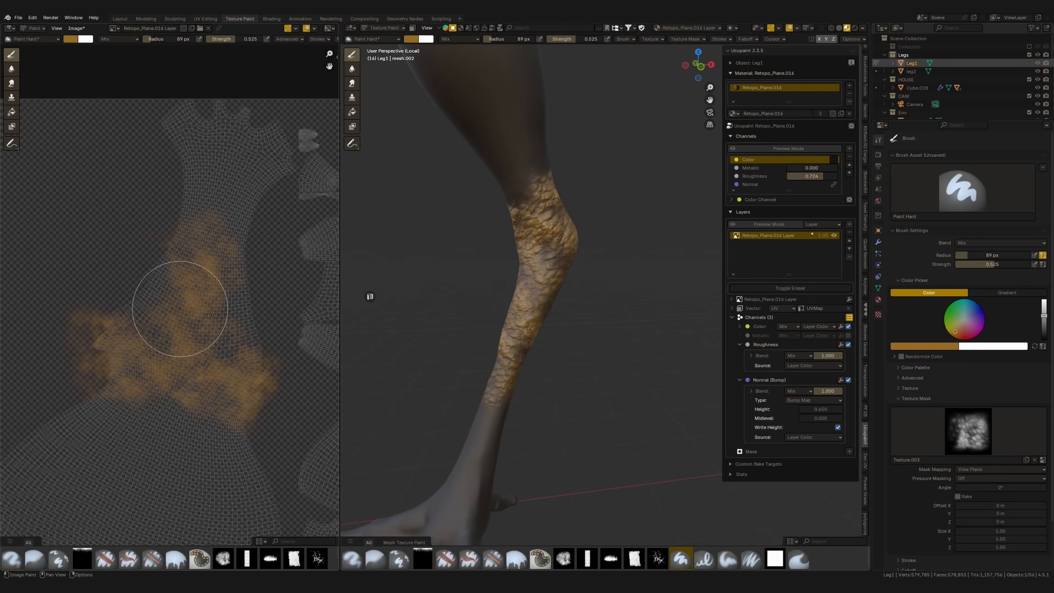
left_click_drag(210, 253, 235, 283)
middle_click_drag(380, 283, 473, 270)
mouse_move(157, 294)
left_mouse_down()
mouse_move(188, 336)
mouse_move(174, 356)
left_mouse_up()
mouse_move(558, 254)
middle_mouse_down()
mouse_move(539, 247)
mouse_move(568, 245)
mouse_move(567, 226)
mouse_move(515, 243)
mouse_move(610, 251)
middle_mouse_up()
Switch the brush's mask texture to Texture.002
left_click(969, 431)
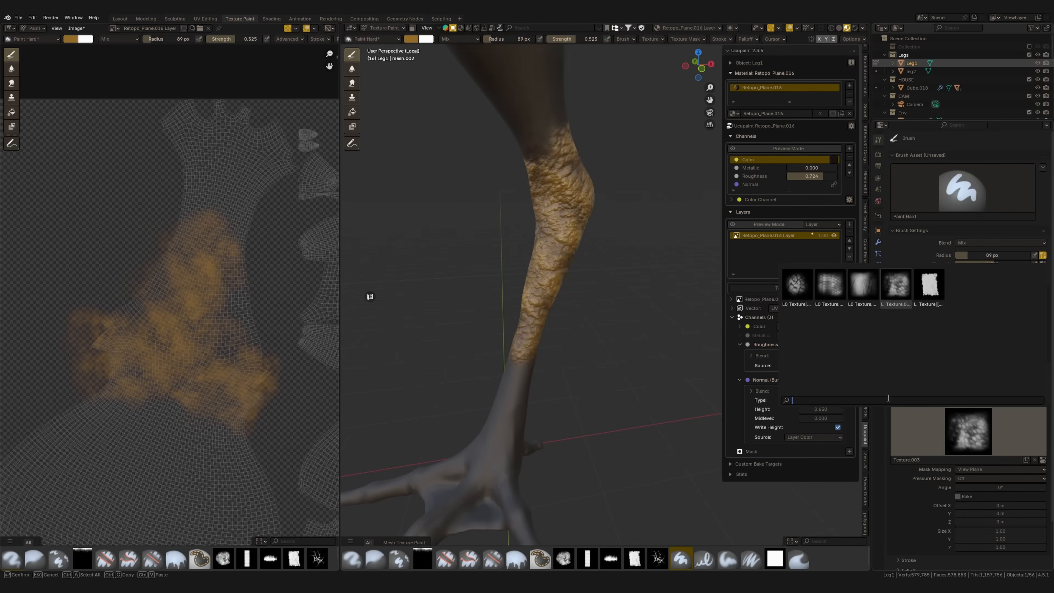
left_click(863, 287)
mouse_move(468, 265)
middle_mouse_down()
mouse_move(368, 295)
mouse_move(548, 212)
middle_mouse_up()
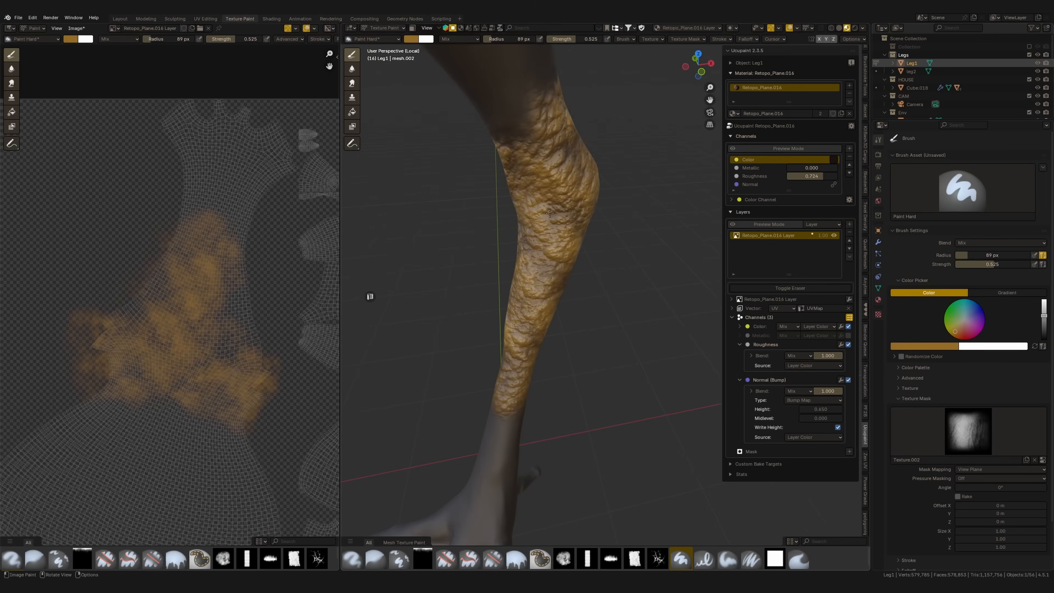
Darken the brush color to deep brown and lower the layer's Roughness blend to about 0.672
left_click(413, 41)
left_click_drag(478, 74, 479, 92)
left_click(413, 40)
left_click(478, 100)
middle_click_drag(543, 229, 606, 175)
left_click_drag(819, 360, 817, 360)
middle_click_drag(597, 299, 617, 283)
Set the brush's mask texture back to Texture.003 and lighten the brush color to a medium brown
left_click(968, 431)
left_click(894, 283)
scroll(231, 361, "down", 3)
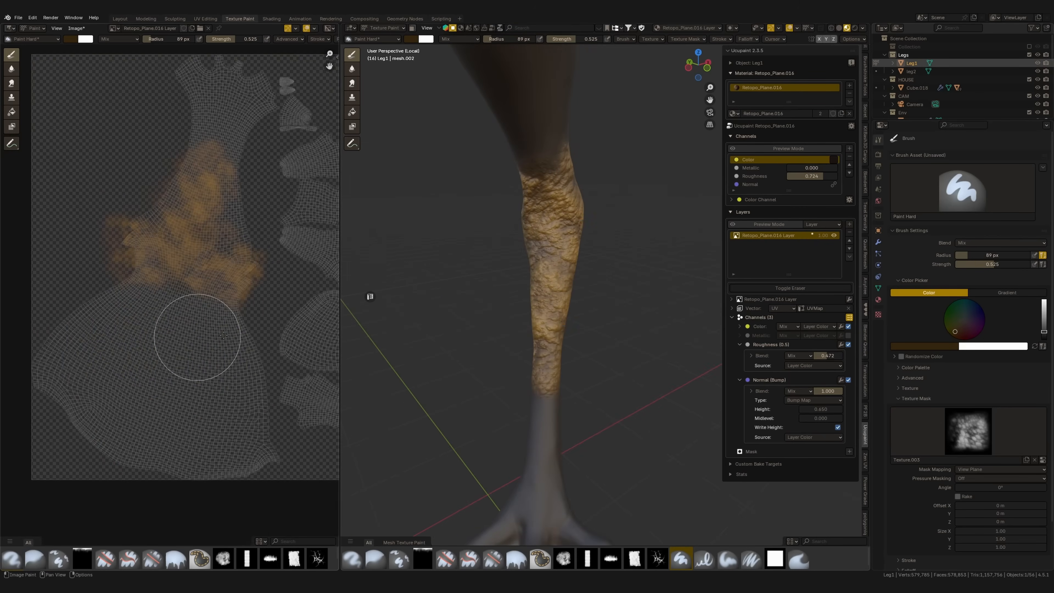
left_click(412, 42)
left_click_drag(478, 97, 479, 80)
Stamp medium-brown scales over Leg1's thigh above the knee, covering it from several sides
left_click_drag(188, 357, 197, 316)
mouse_move(545, 215)
middle_mouse_down()
mouse_move(527, 204)
mouse_move(592, 250)
middle_mouse_up()
mouse_move(207, 354)
left_mouse_down()
mouse_move(233, 299)
mouse_move(245, 343)
left_mouse_up()
left_click_drag(119, 275, 153, 255)
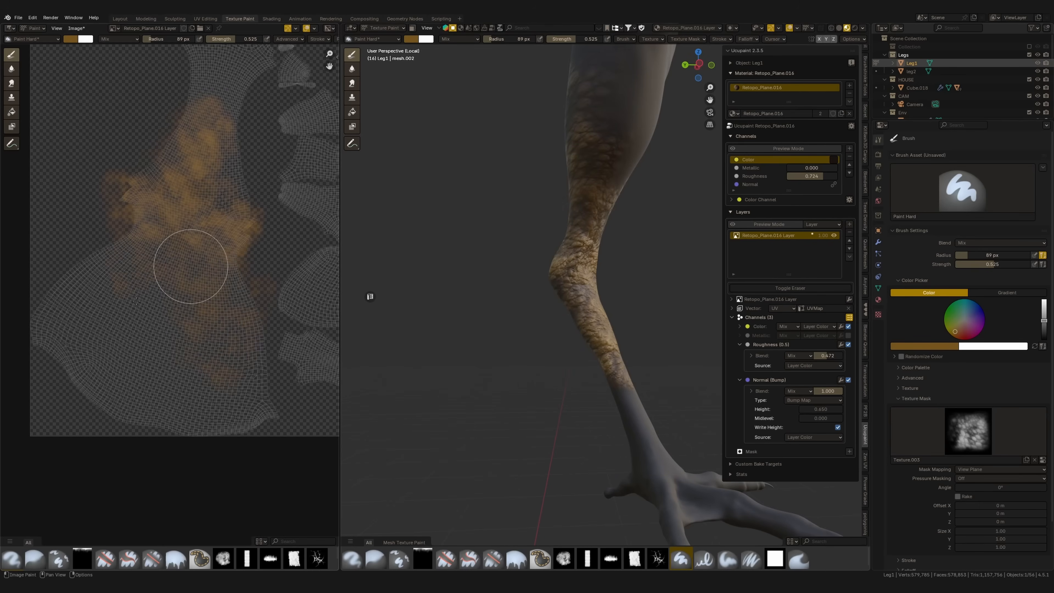
mouse_move(588, 200)
middle_mouse_down()
mouse_move(544, 258)
mouse_move(648, 266)
middle_mouse_up()
scroll(544, 257, "down", 3)
left_click_drag(172, 318, 155, 320)
scroll(475, 280, "up", 3)
mouse_move(590, 263)
middle_mouse_down()
mouse_move(474, 280)
mouse_move(496, 285)
middle_mouse_up()
left_click_drag(197, 308, 185, 304)
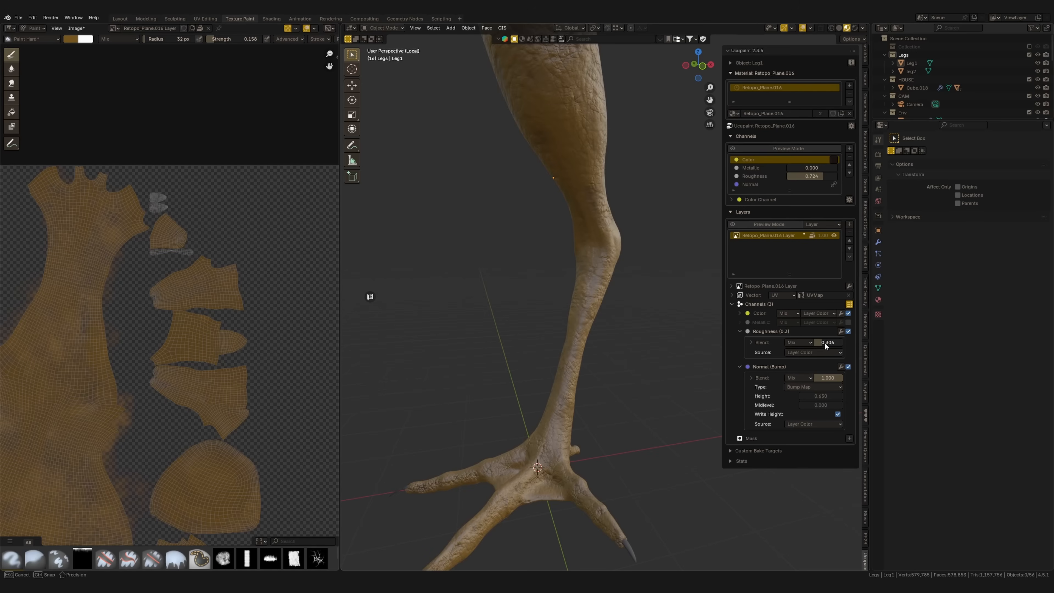
Add a Hue Saturation modifier to the layer's Color channel with saturation and value at 0.940
left_click(841, 313)
left_click(864, 377)
mouse_move(820, 353)
left_mouse_down()
mouse_move(807, 362)
mouse_move(826, 345)
left_mouse_up()
middle_click_drag(601, 418, 582, 335)
Lower the layer's Roughness blend to about 0.153 and adjust the Roughness channel's base value
left_click_drag(826, 412, 826, 409)
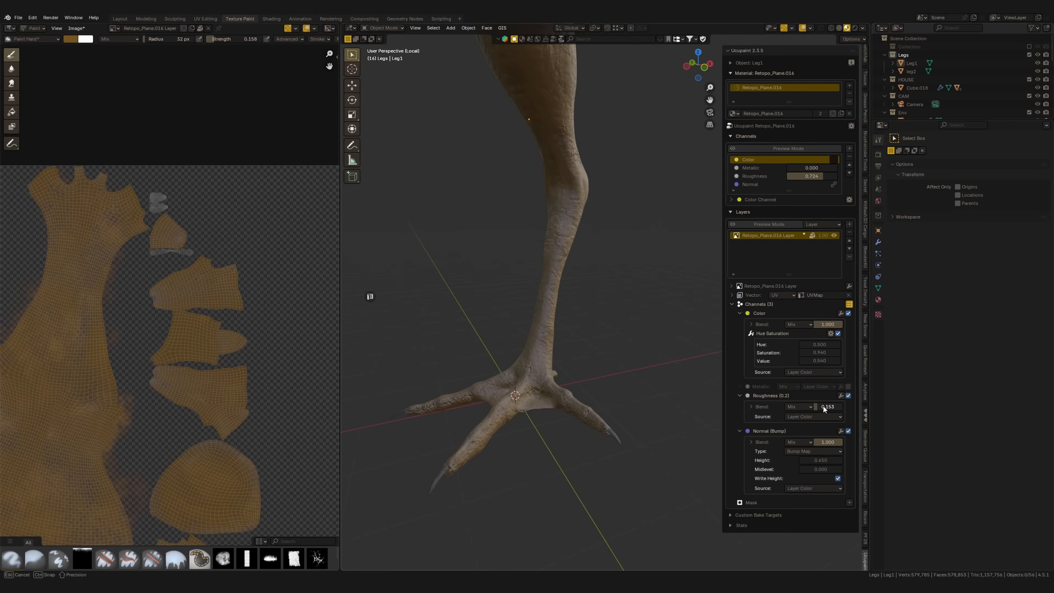
left_click_drag(823, 406, 825, 406)
left_click_drag(827, 174, 815, 173)
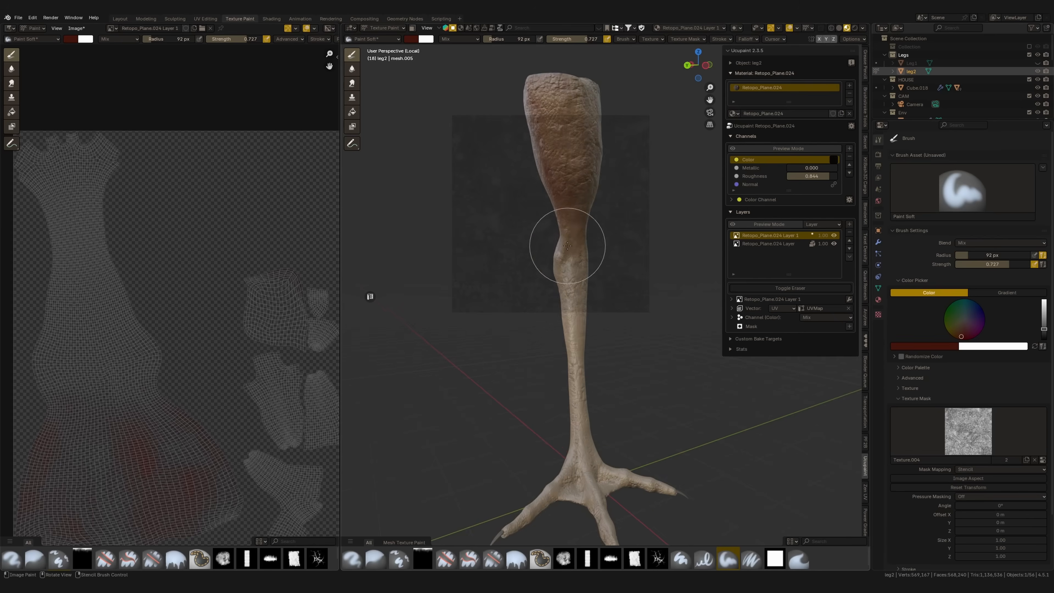
Remove the mask texture from the Paint Soft brush and darken its color to near black
scroll(532, 238, "up", 3)
mouse_move(531, 238)
middle_mouse_down()
mouse_move(529, 176)
mouse_move(579, 178)
mouse_move(537, 235)
mouse_move(576, 299)
mouse_move(602, 315)
middle_mouse_up()
left_click(1035, 461)
middle_click_drag(622, 266, 569, 250)
left_click(411, 39)
left_click_drag(480, 92, 481, 110)
Lower the brush strength to 0.338 and paint dark shading around leg2's knee on the new color layer
middle_click_drag(523, 137, 581, 112)
left_click_drag(590, 40, 568, 41)
middle_click_drag(517, 166, 560, 184)
middle_click_drag(508, 223, 552, 207)
middle_click_drag(552, 208, 558, 39, "ctrl")
middle_click_drag(501, 133, 583, 137, "shift")
middle_click_drag(510, 233, 545, 150)
mouse_move(532, 192)
middle_mouse_down()
mouse_move(459, 247)
mouse_move(499, 204)
mouse_move(440, 191)
middle_mouse_up()
Set the brush radius to 63 px and paint dark shading on leg2's knee and shin, resizing the brush as needed
scroll(499, 178, "up", 2)
key("f")
left_click(519, 172)
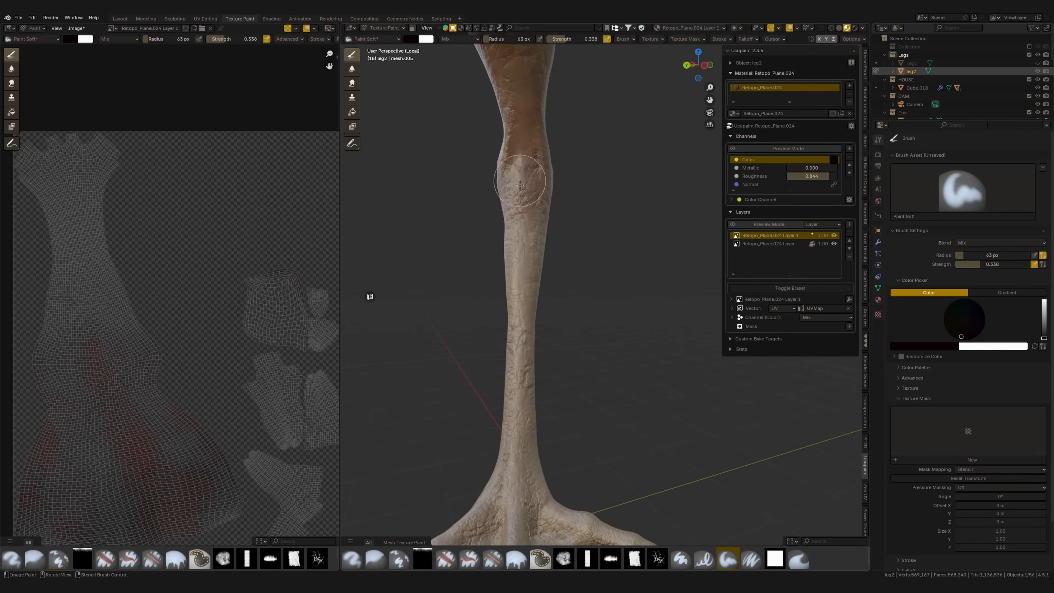
middle_click_drag(524, 188, 572, 167)
middle_click_drag(593, 312, 543, 332)
scroll(539, 283, "up", 2)
mouse_move(544, 333)
middle_mouse_down("shift")
mouse_move(539, 282)
mouse_move(510, 310)
mouse_move(520, 339)
mouse_move(438, 341)
middle_mouse_up("shift")
key("f")
left_click(489, 336)
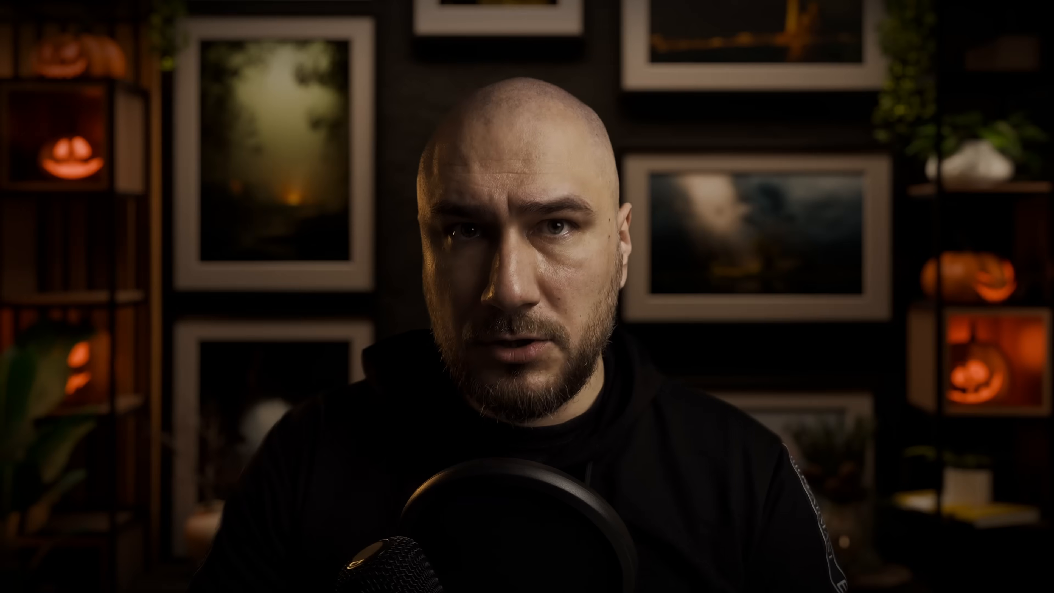
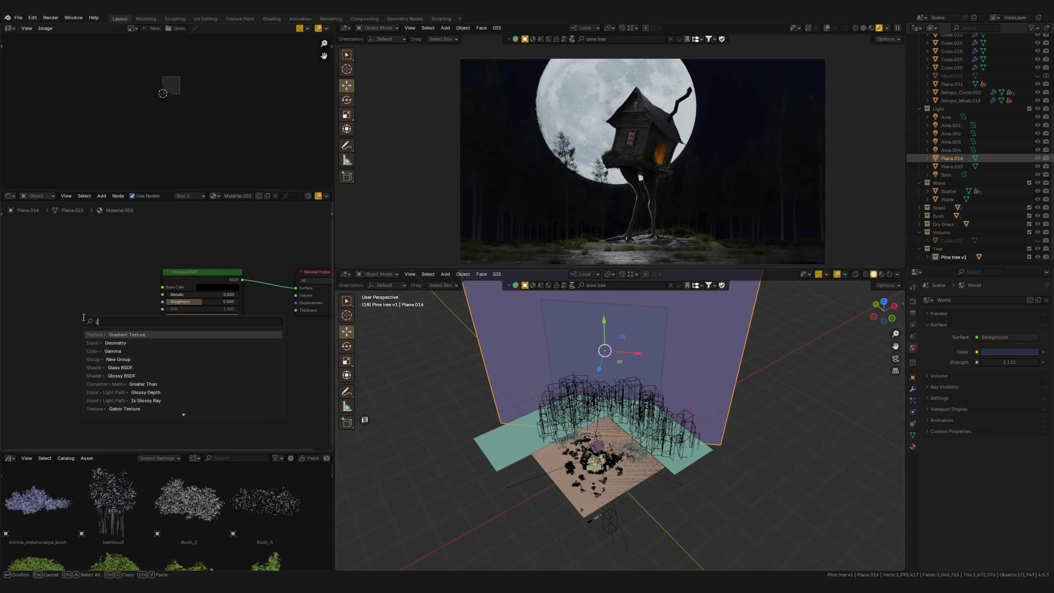
Add a Gradient Texture node to the large backdrop plane's material and hide the moon plane
key("Return")
left_click(59, 287)
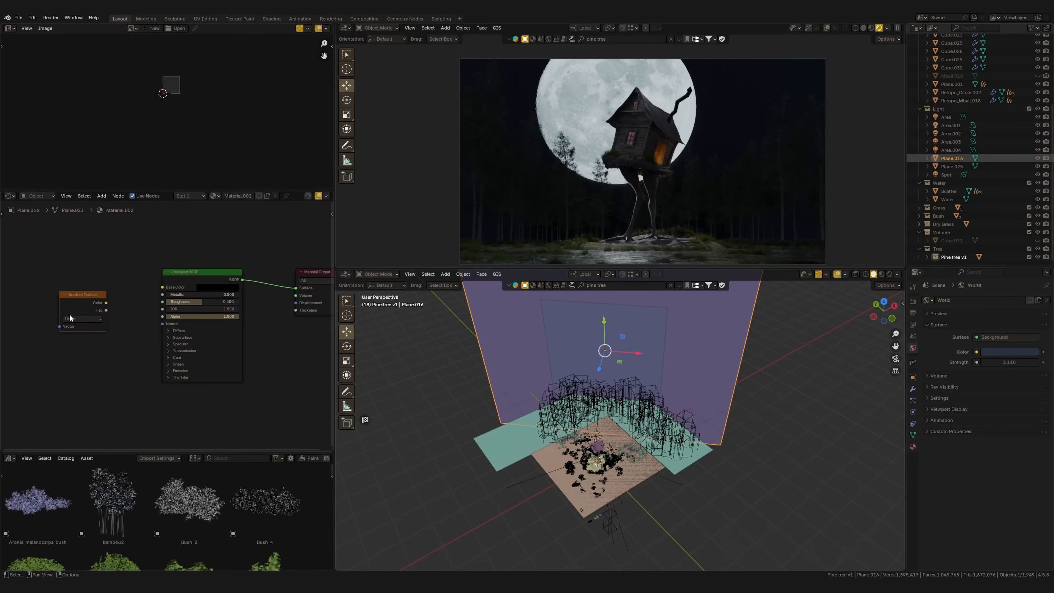
middle_click_drag(650, 369, 659, 343)
left_click(643, 356)
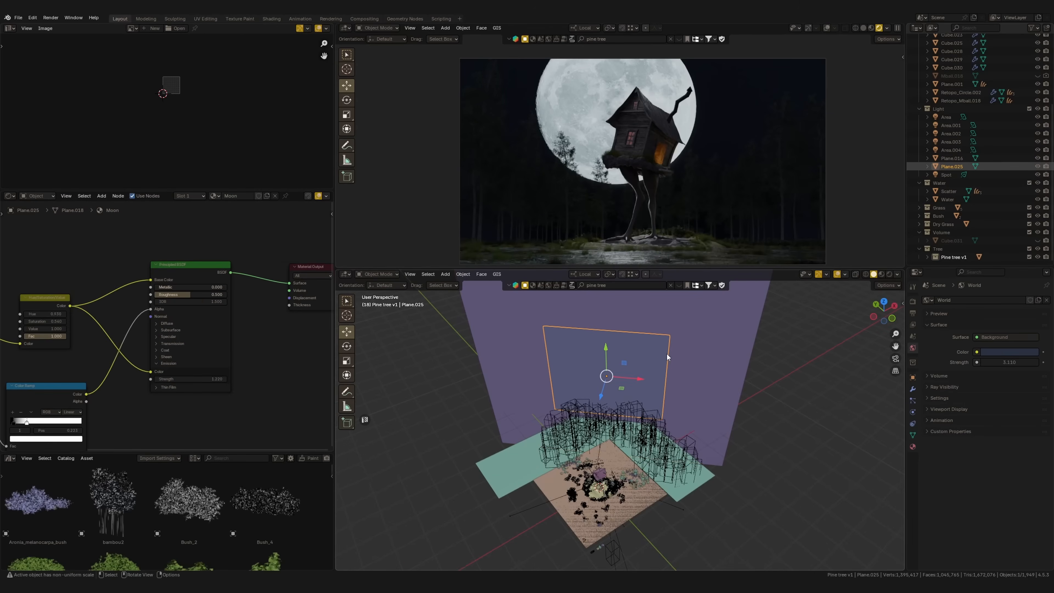
left_click(1038, 167)
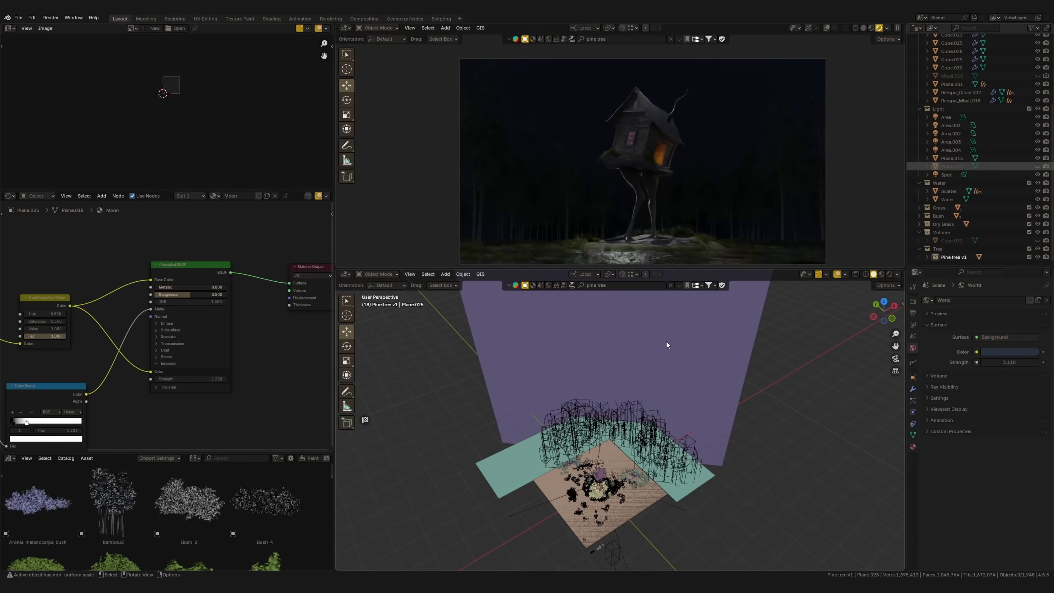
left_click(516, 392)
Preview the gradient on the backdrop plane and set its gradient type to Spherical
left_click(88, 308, "ctrl+shift")
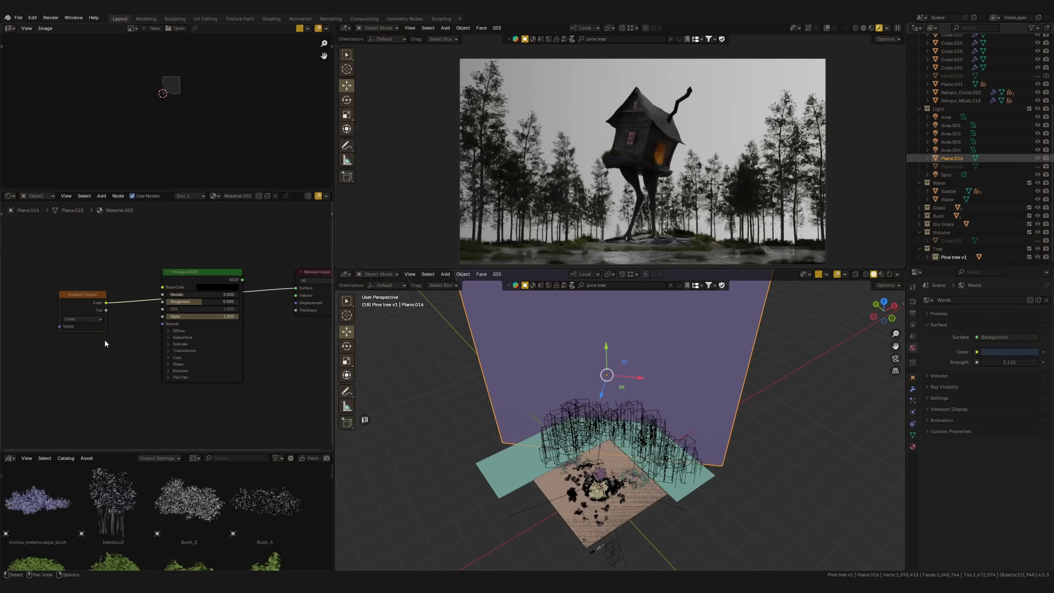
middle_click_drag(106, 343, 165, 328)
scroll(139, 312, "up", 1)
left_click(139, 304)
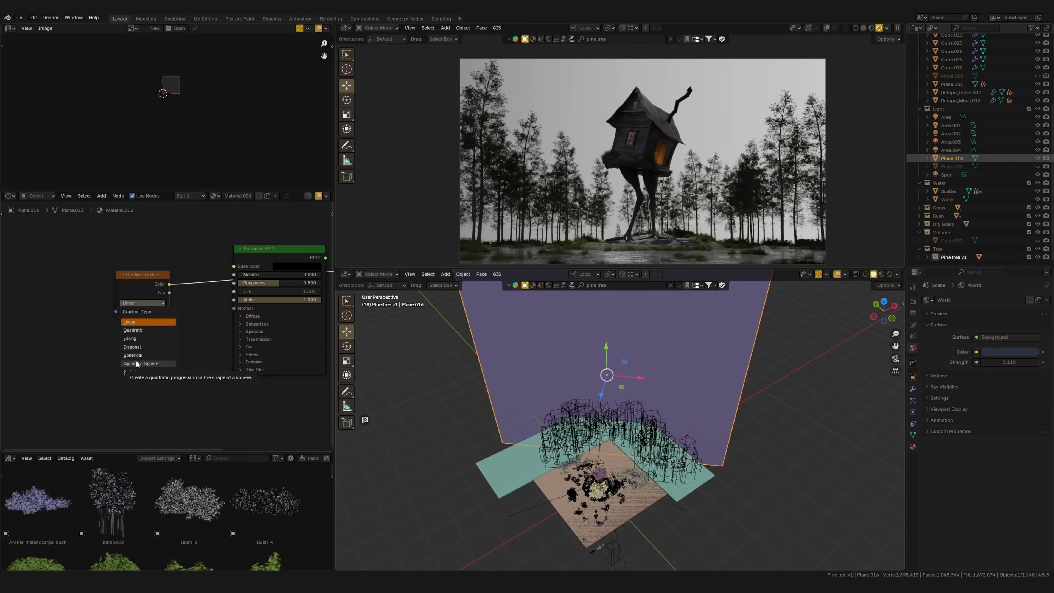
left_click(133, 355)
Add Texture Coordinate and Mapping nodes to the gradient and adjust its location and scale to shape a round glow on the backdrop
key("ctrl+t")
left_click_drag(200, 406, 210, 406)
left_click_drag(174, 328, 161, 332)
left_click_drag(172, 384, 180, 400)
left_click_drag(176, 327, 169, 318)
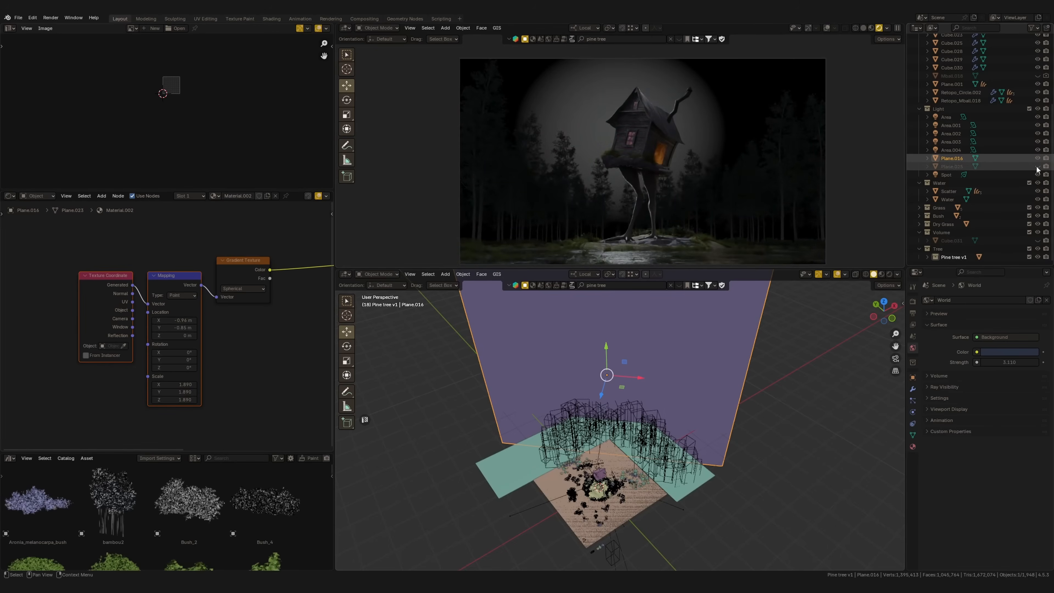
Fine-tune the Mapping location and set its scale to 1.820 to place the gradient glow around the moon
middle_click_drag(217, 316, 180, 332)
left_click_drag(165, 331, 176, 332)
left_click_drag(173, 388, 159, 406)
left_click_drag(182, 303, 166, 331)
left_click_drag(166, 332, 166, 332)
Insert a Color Ramp node between the backdrop's Gradient Texture and the shader's emission color
key("shift+a")
type("colo")
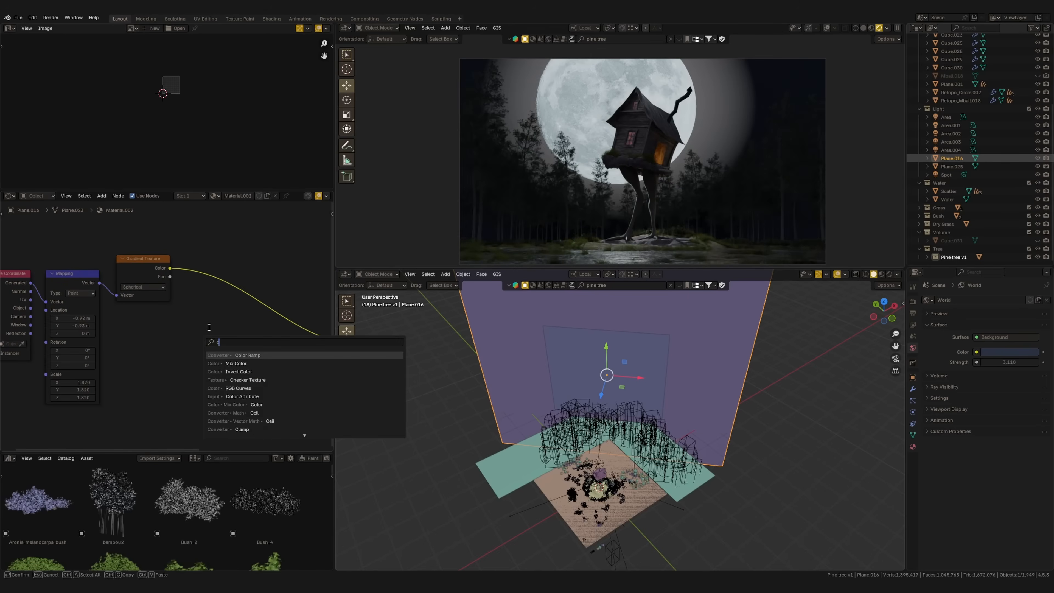
key("Down")
key("Down")
key("Down")
key("Down")
key("Return")
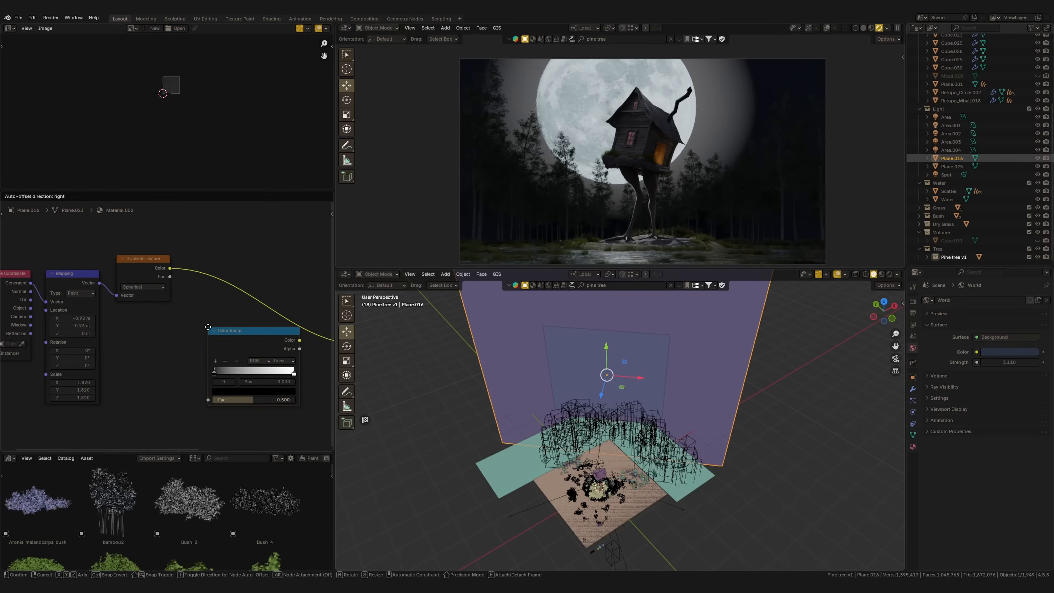
left_click(191, 267)
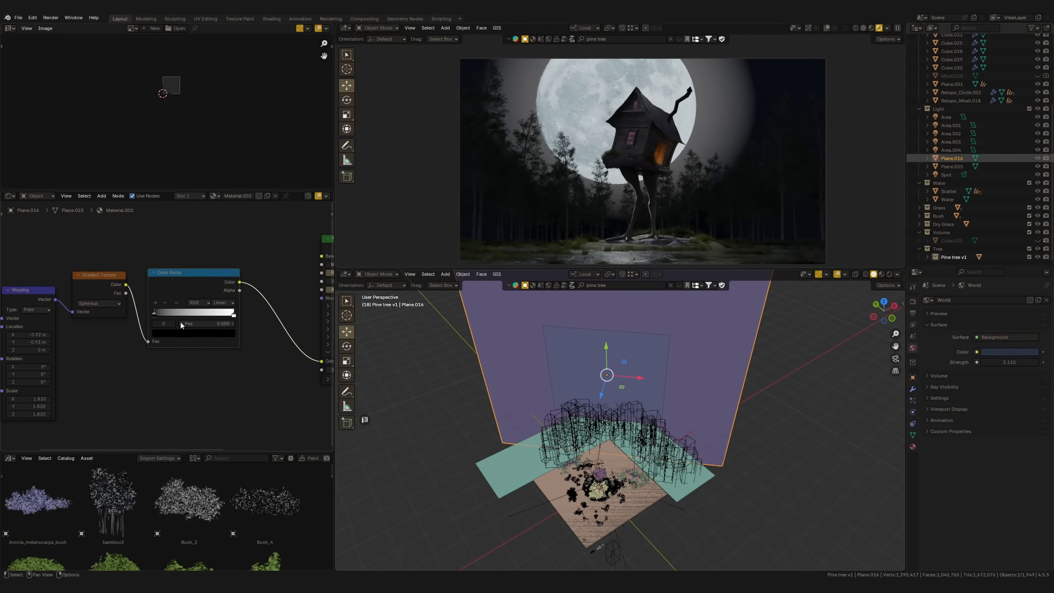
Set the Color Ramp's interpolation to B-Spline and move its black and white stops to tighten the glow
left_click(220, 303)
left_click(223, 347)
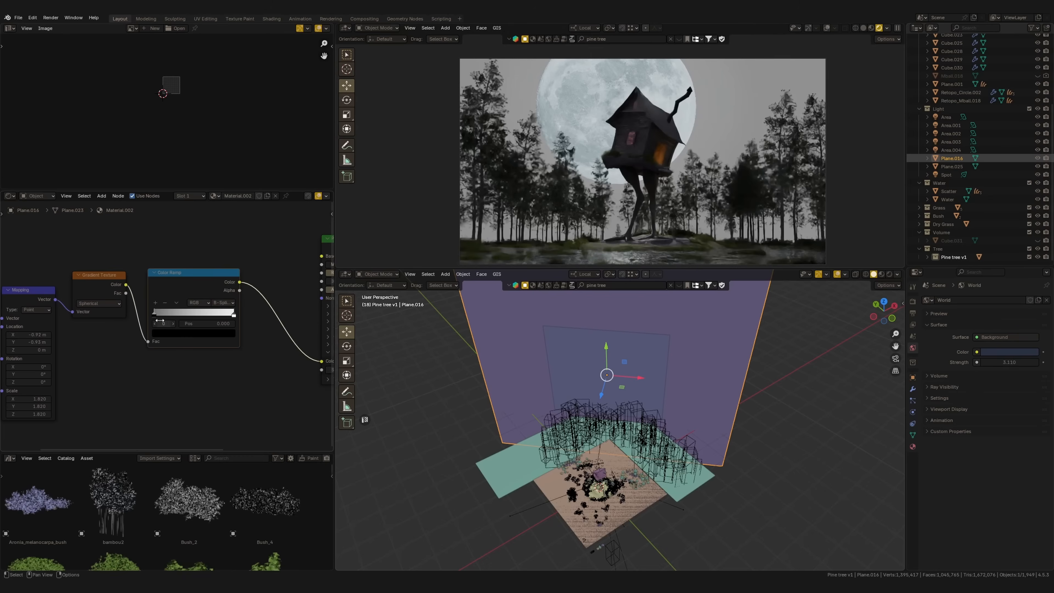
left_click_drag(154, 318, 168, 320)
left_click_drag(239, 315, 168, 317)
Set the backdrop's emission strength to 6 and tint the Color Ramp's white stop pale blue
middle_click_drag(262, 337, 50, 320)
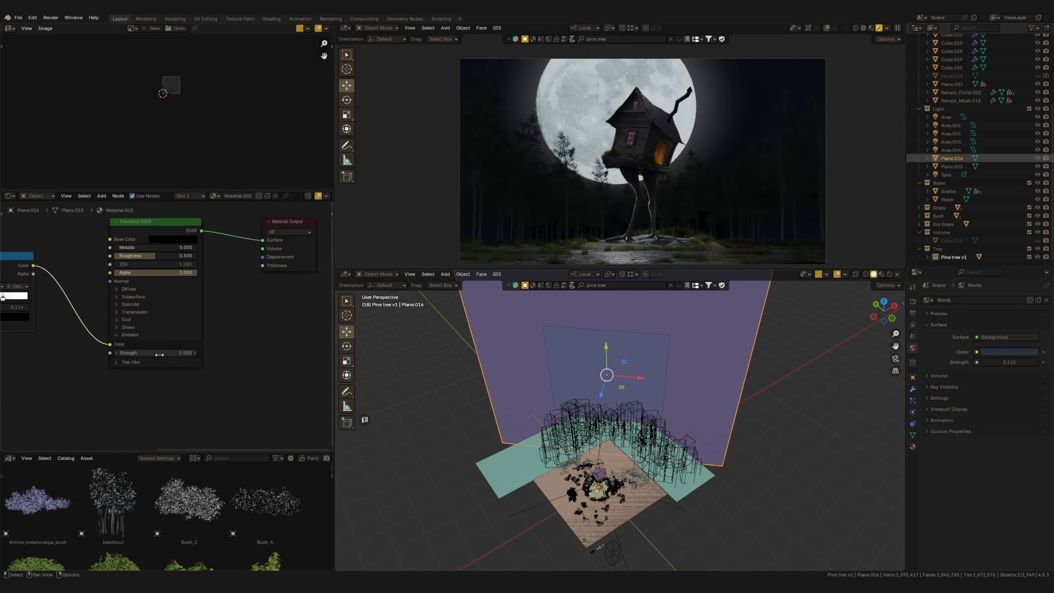
left_click_drag(167, 353, 179, 352)
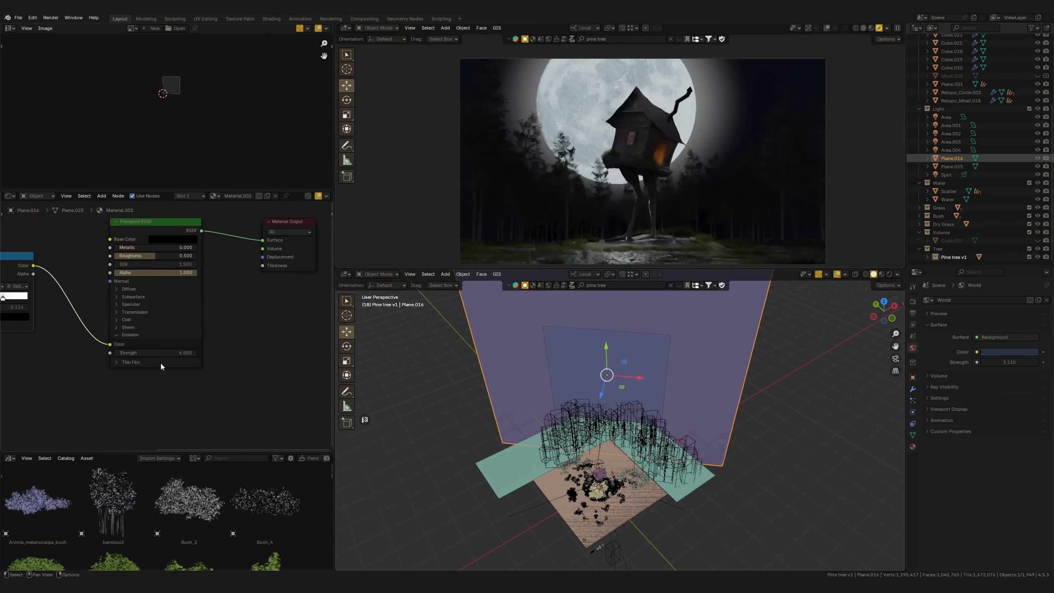
middle_click_drag(128, 363, 323, 363)
left_click(198, 298)
left_click(204, 317)
left_click_drag(182, 225, 176, 220)
middle_click_drag(279, 333, 197, 337)
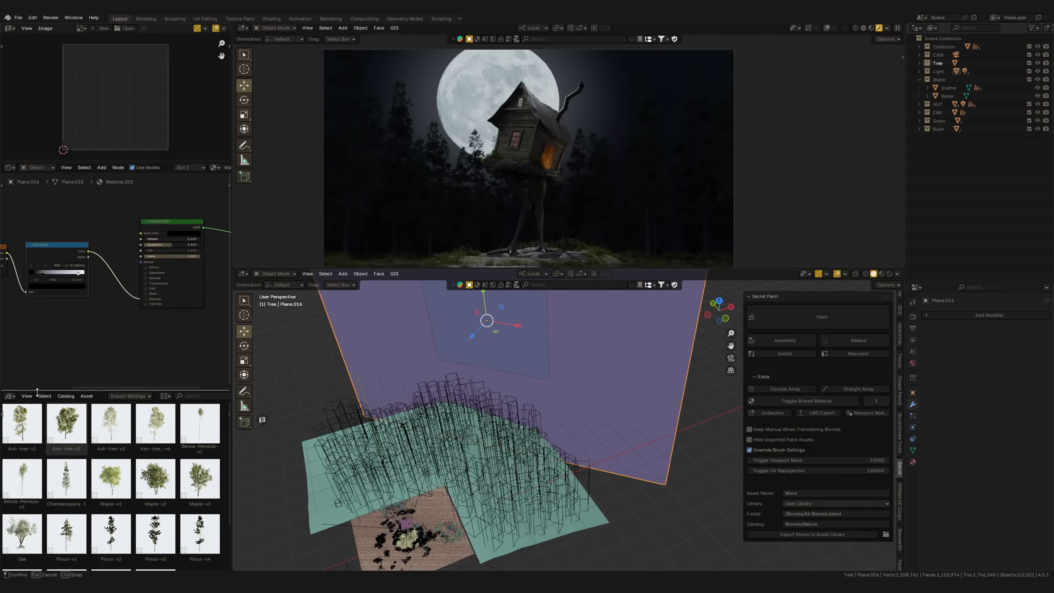
middle_click_drag(119, 236, 137, 306)
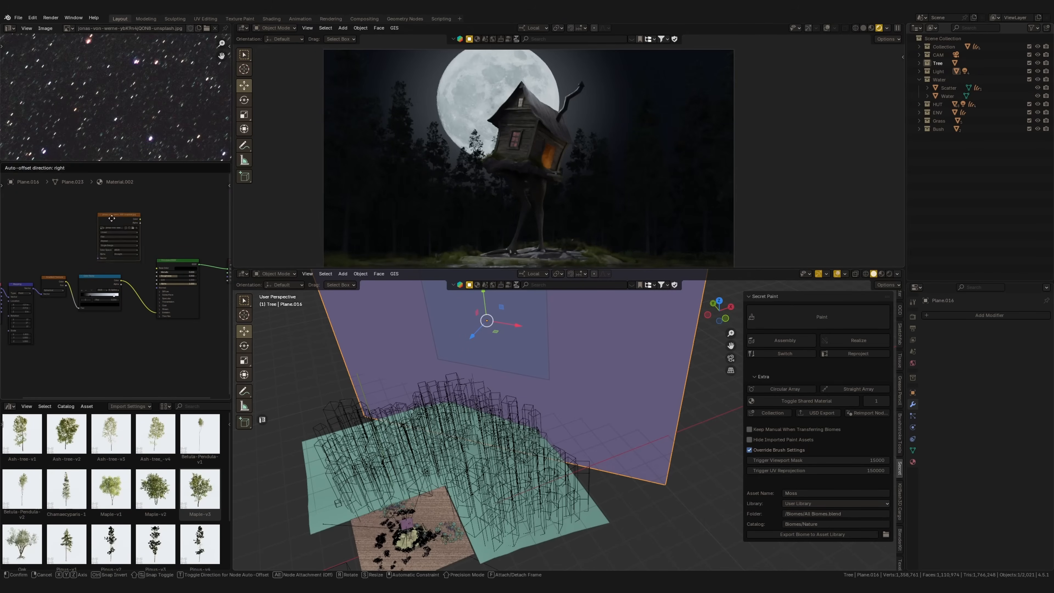
Disconnect the star image from the backdrop shader's Base Color and link the Color Ramp to its Alpha as well
scroll(145, 259, "up", 2)
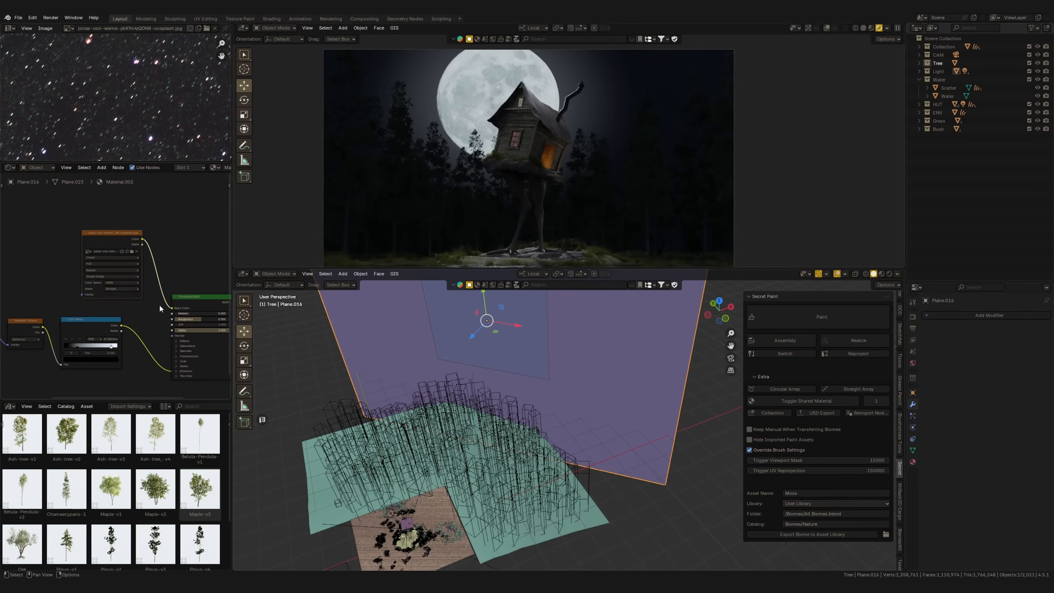
scroll(606, 112, "up", 3)
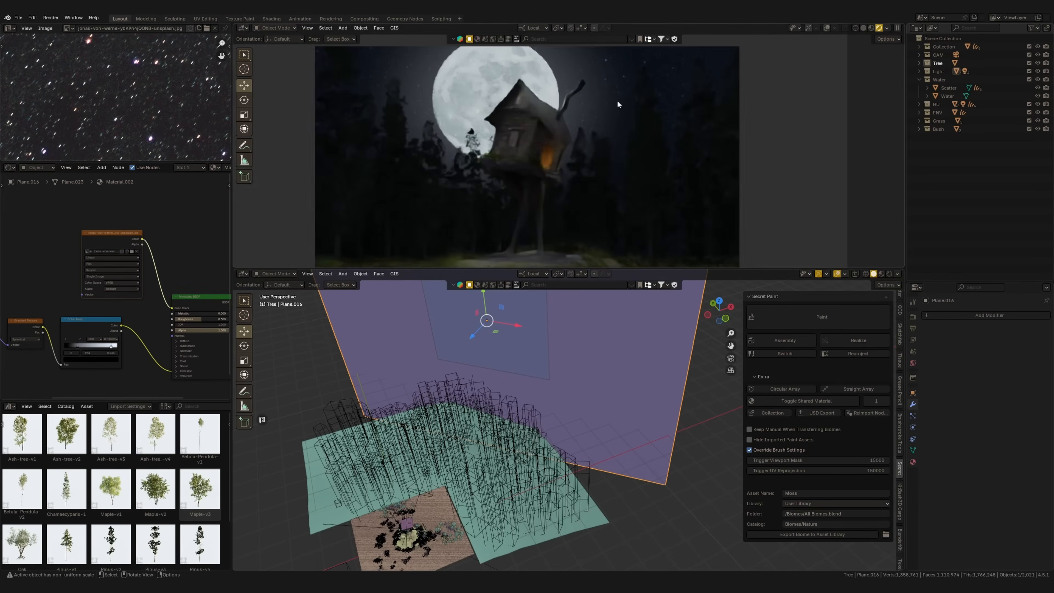
scroll(662, 166, "down", 3)
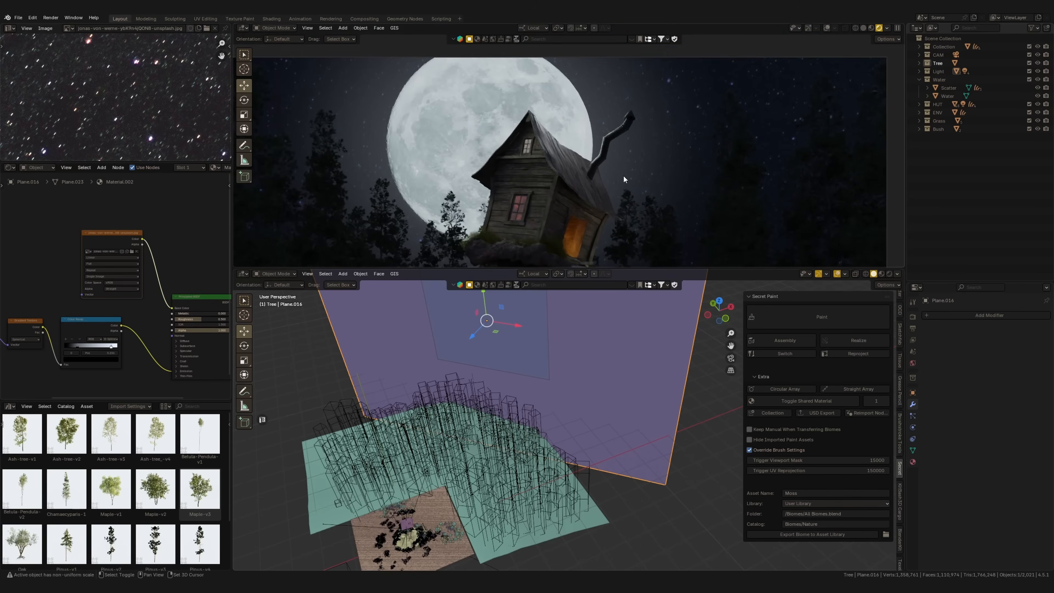
scroll(684, 150, "up", 3)
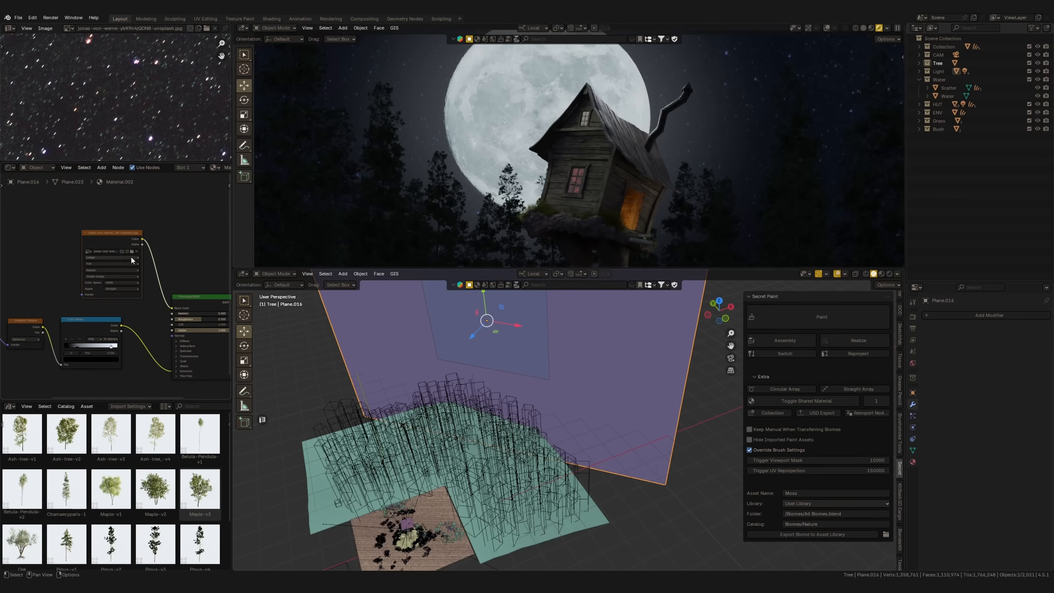
scroll(196, 309, "down", 1)
left_click_drag(160, 306, 155, 328)
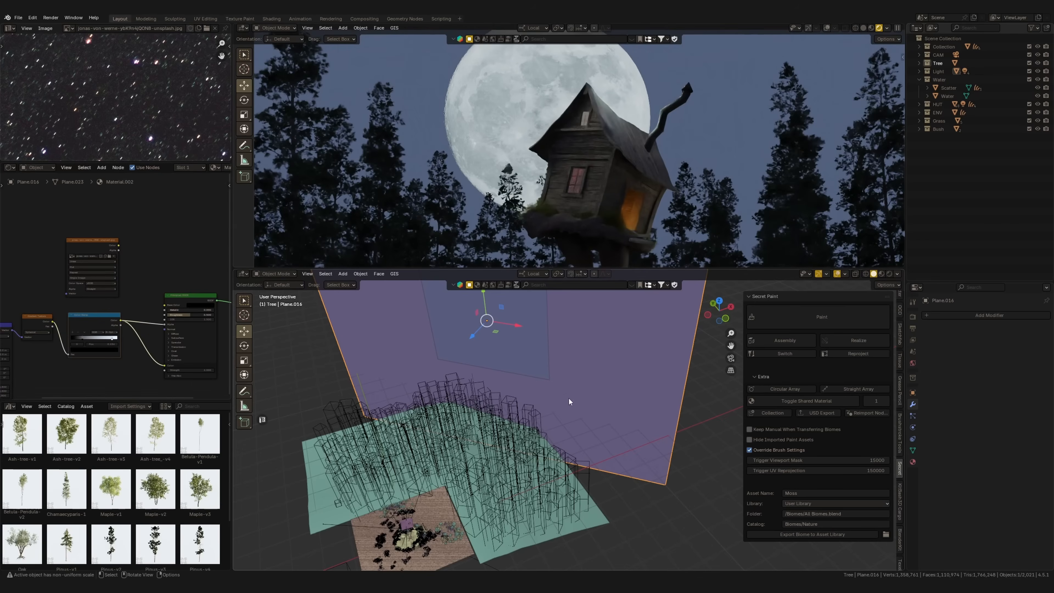
Duplicate the glow backdrop plane and move the copy about -5.13 m along its local Z axis
scroll(603, 375, "down", 3)
middle_click_drag(603, 372, 583, 399)
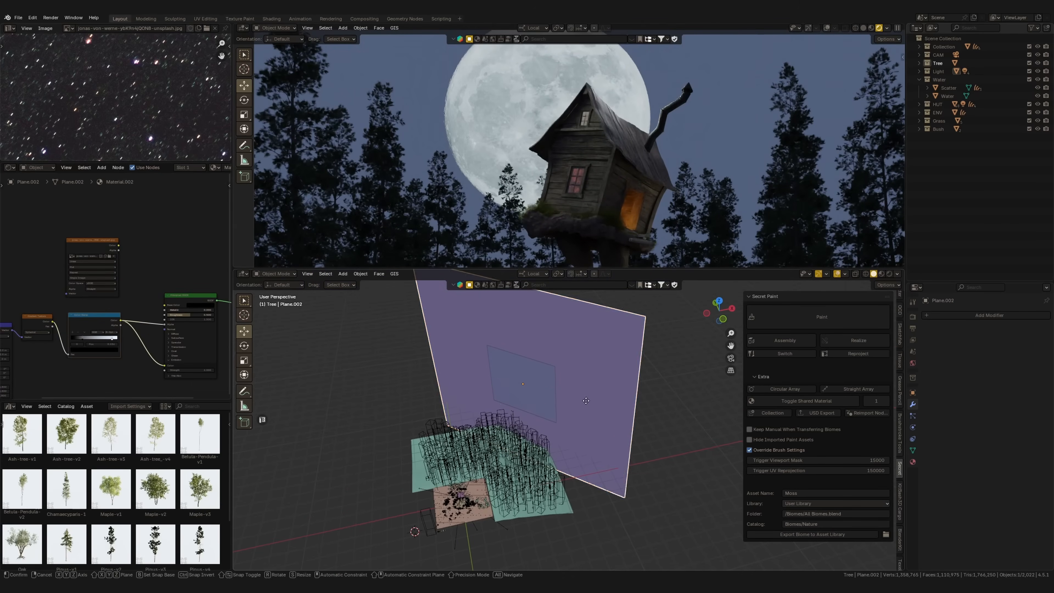
key("shift+d")
right_click(521, 409)
key("g")
key("z")
key("z")
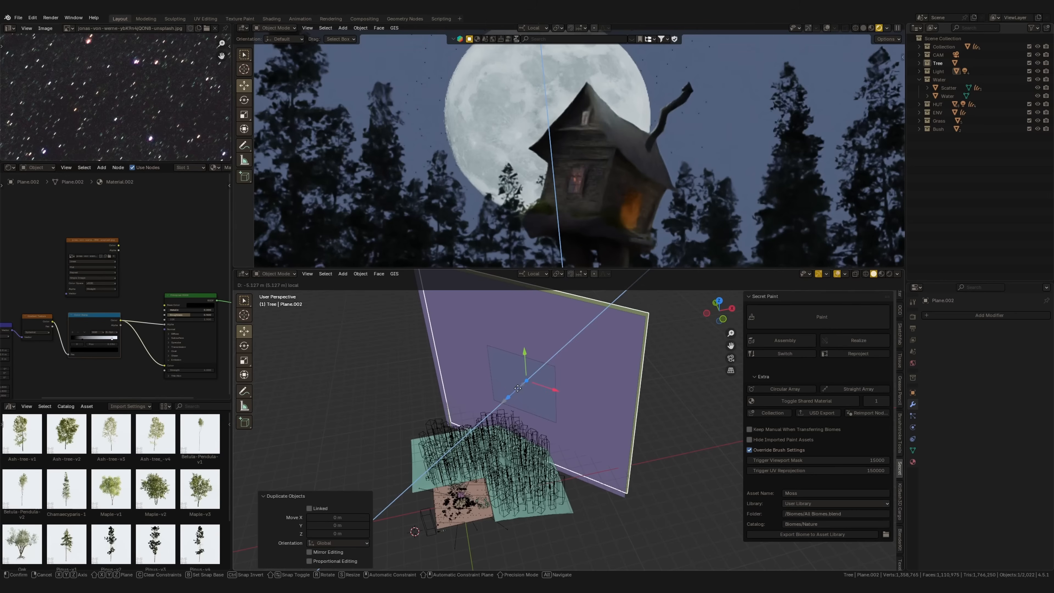
left_click(258, 296)
Give the duplicated plane its own copy of the material and disconnect the Color Ramp from the shader's emission color
middle_click_drag(155, 217, 111, 219)
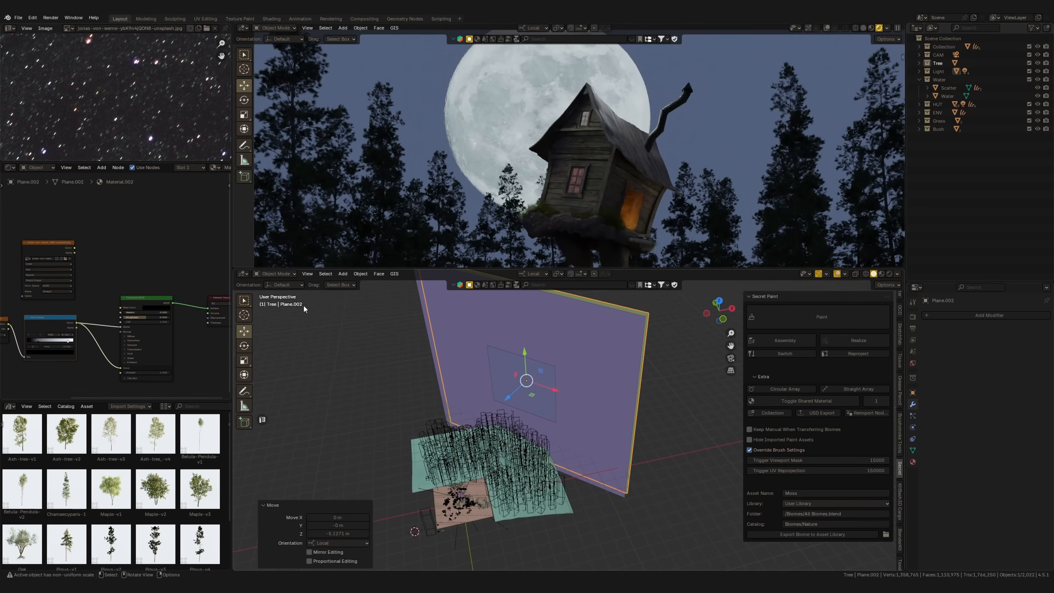
scroll(182, 169, "down", 4)
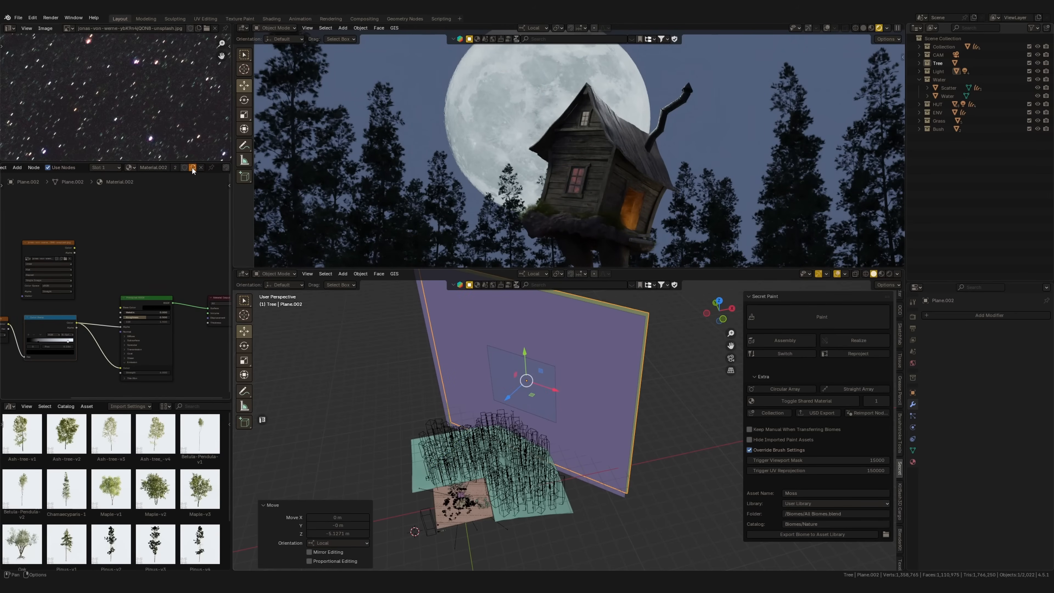
left_click(192, 167)
left_click_drag(121, 369, 100, 341)
Link the star image's Color to the duplicate's Base Color and set its Mapping scale to 3.100
left_click_drag(74, 249, 121, 309)
left_click_drag(129, 349, 133, 349)
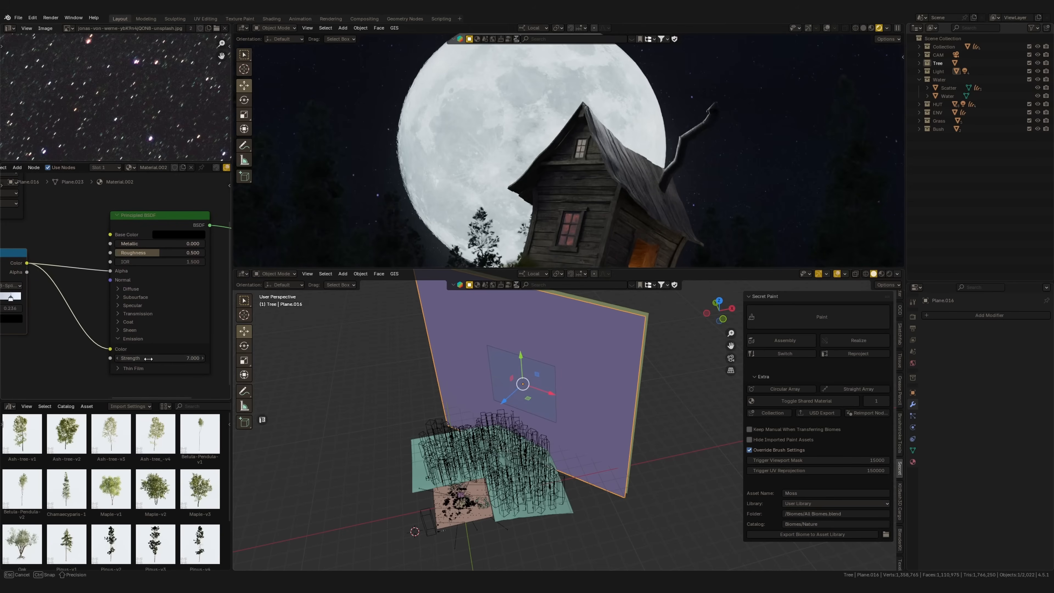
Raise the front glow plane's emission strength to 13.700 and adjust the Color Ramp stop to reshape the glow
left_click_drag(148, 358, 167, 358)
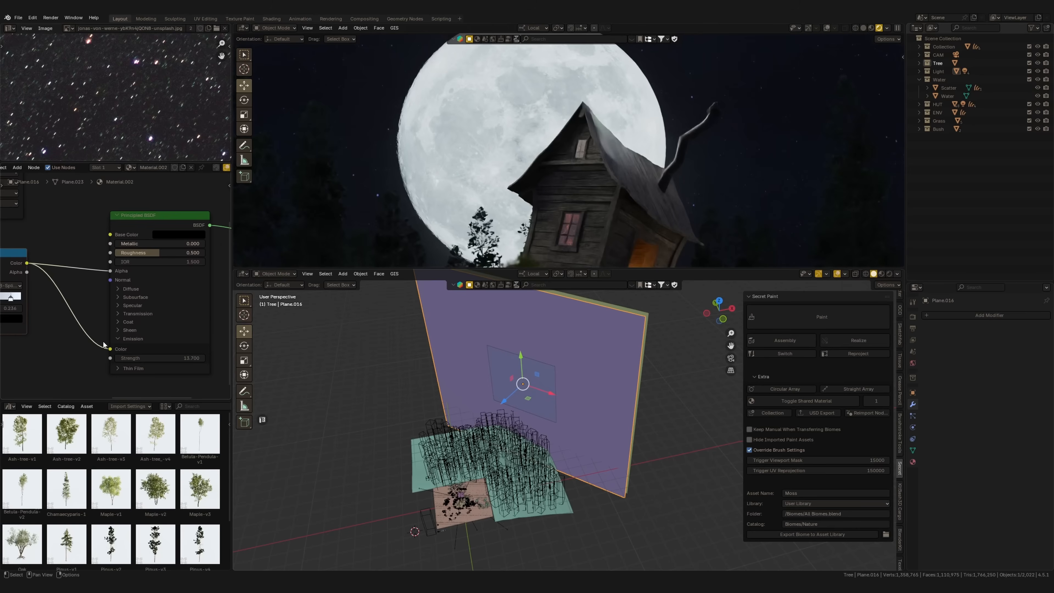
middle_click_drag(89, 304, 177, 315)
middle_click_drag(56, 328, 137, 322)
left_click_drag(124, 306, 115, 307)
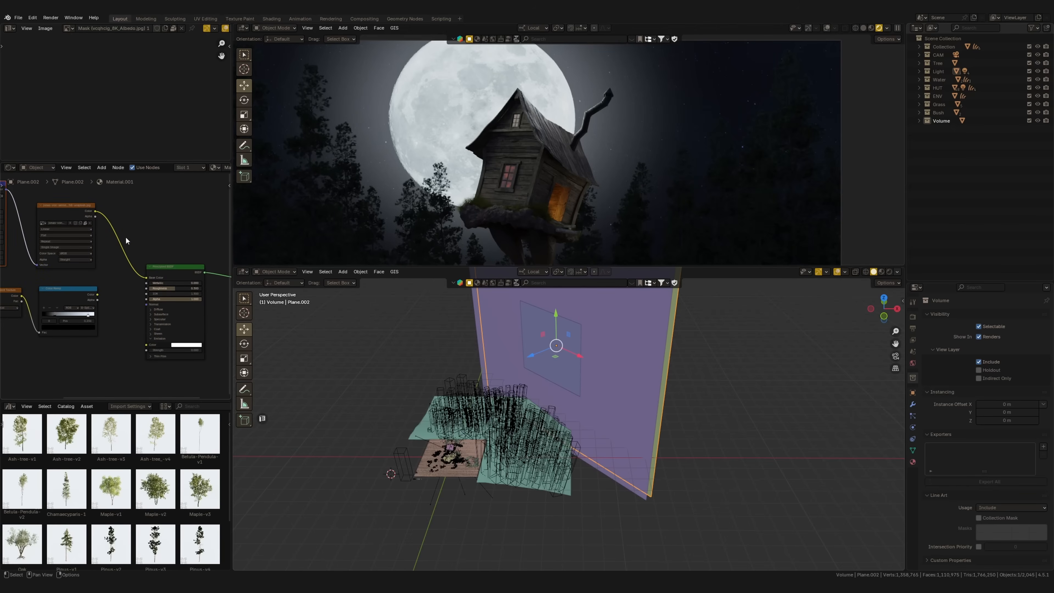
Link the star image's Color to the star plane's emission color and adjust the emission strength
left_click_drag(95, 211, 139, 347)
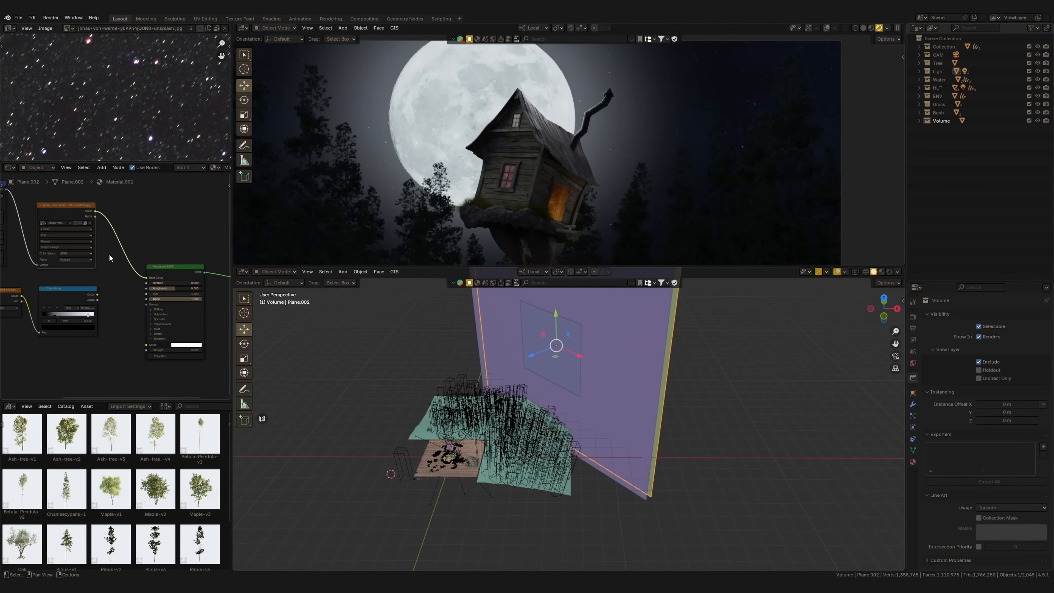
left_click_drag(95, 212, 183, 352)
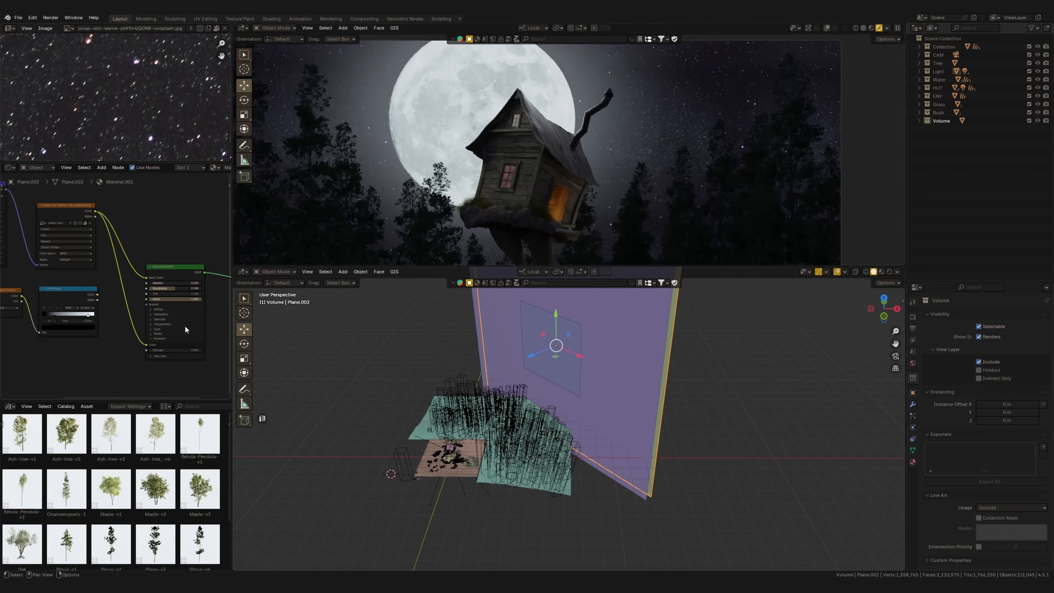
left_click_drag(183, 350, 181, 350)
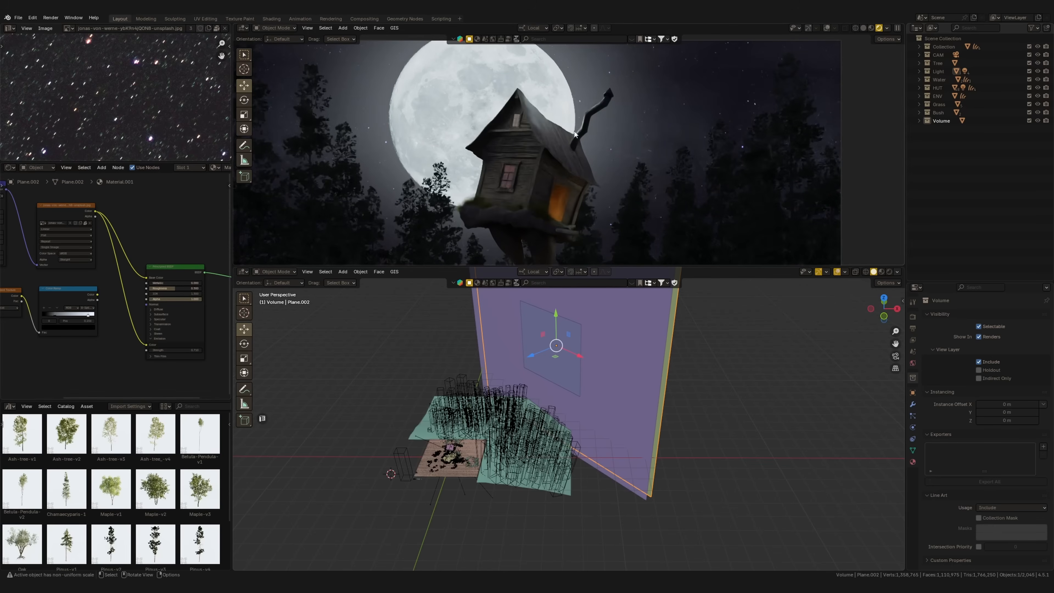
Maximize the rendered camera view and examine the hut against the starry sky
key("KP_0")
middle_click_drag(572, 167, 581, 132, "shift")
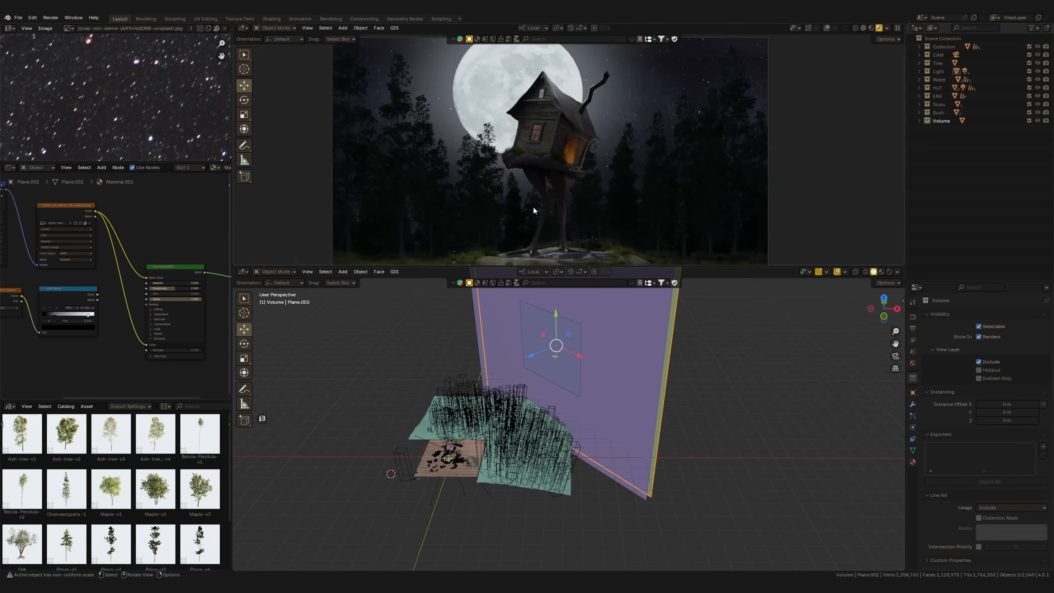
key("ctrl+space")
scroll(535, 344, "up", 1)
middle_click_drag(538, 338, 546, 233, "shift")
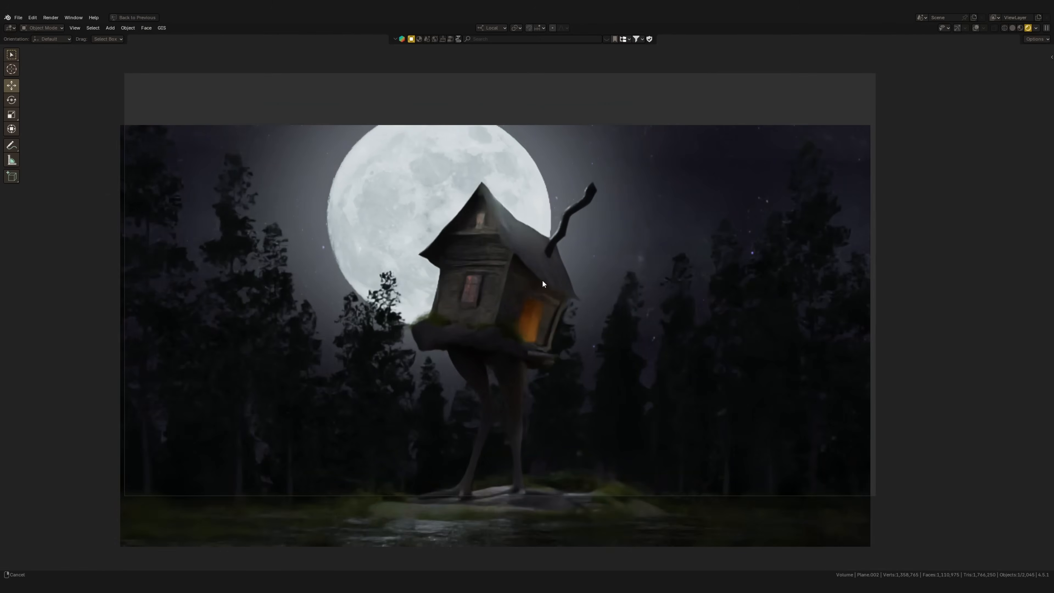
Show the viewport overlays, mark areas of the render with annotation strokes and undo the last stroke
left_click(12, 145)
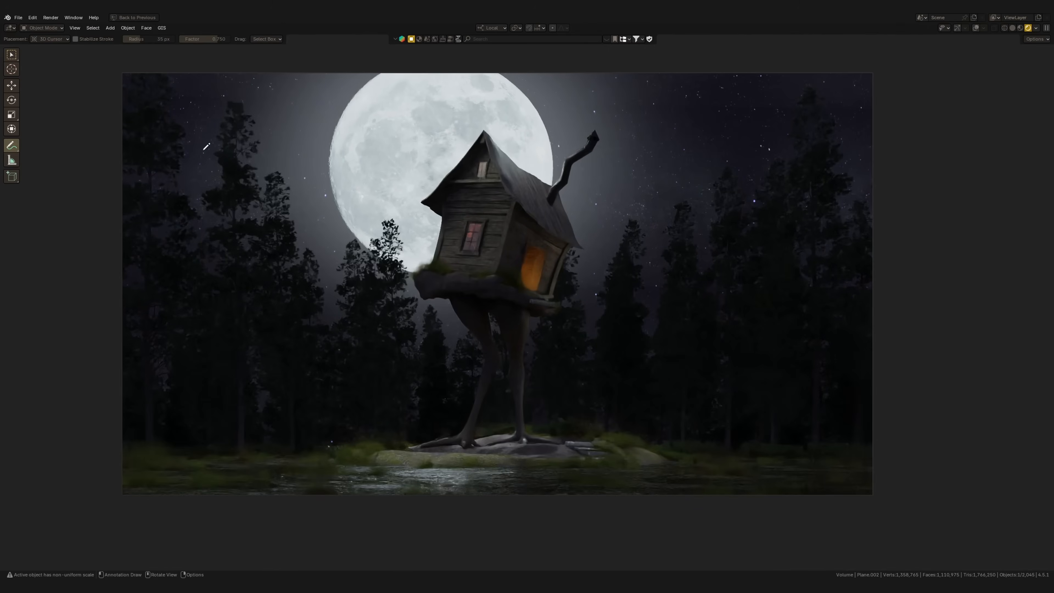
left_click(976, 28)
left_click_drag(684, 123, 704, 122)
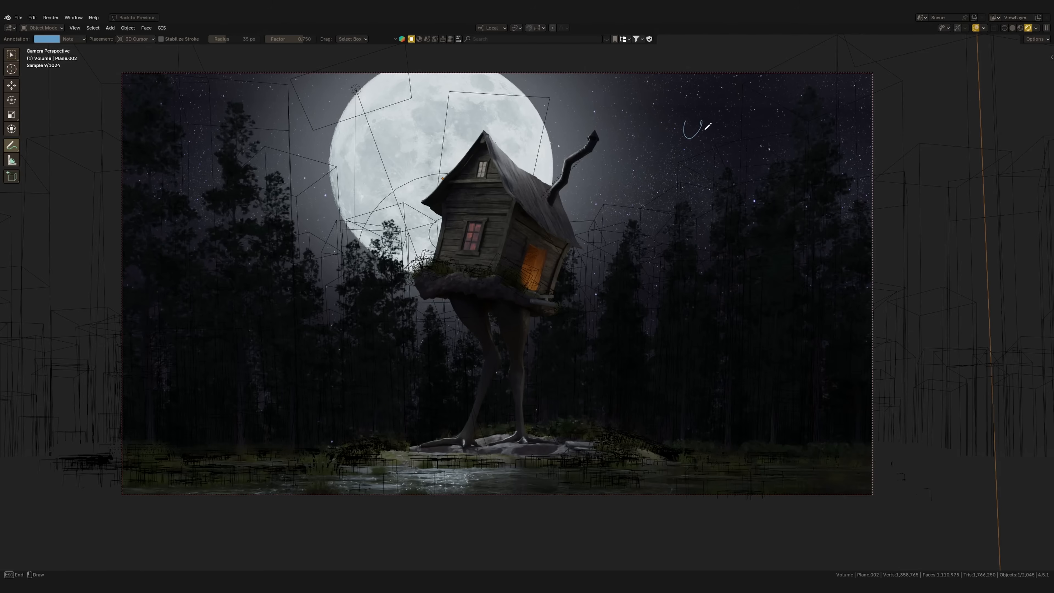
left_click_drag(226, 436, 207, 414)
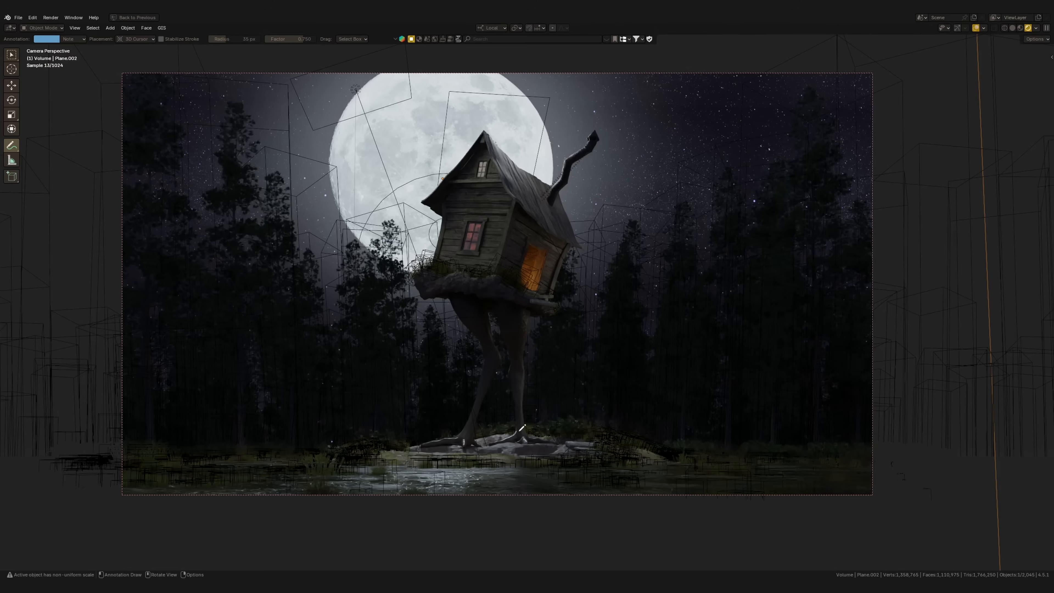
left_click_drag(726, 352, 726, 425)
key("ctrl+z")
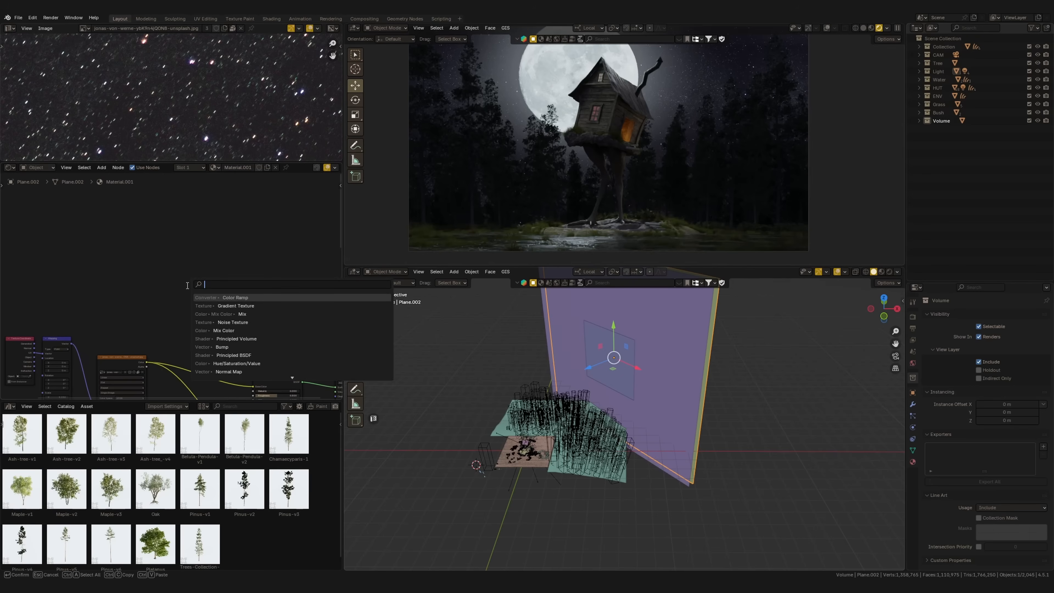
Add a Gradient Texture node above the star image in the star plane's material
type("gra")
key("Return")
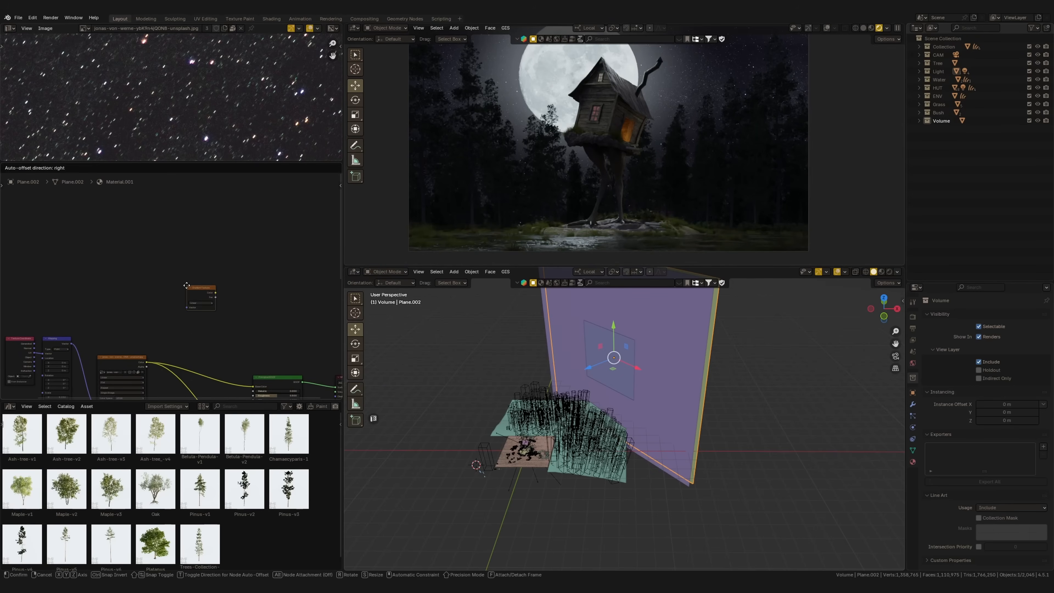
left_click(130, 273)
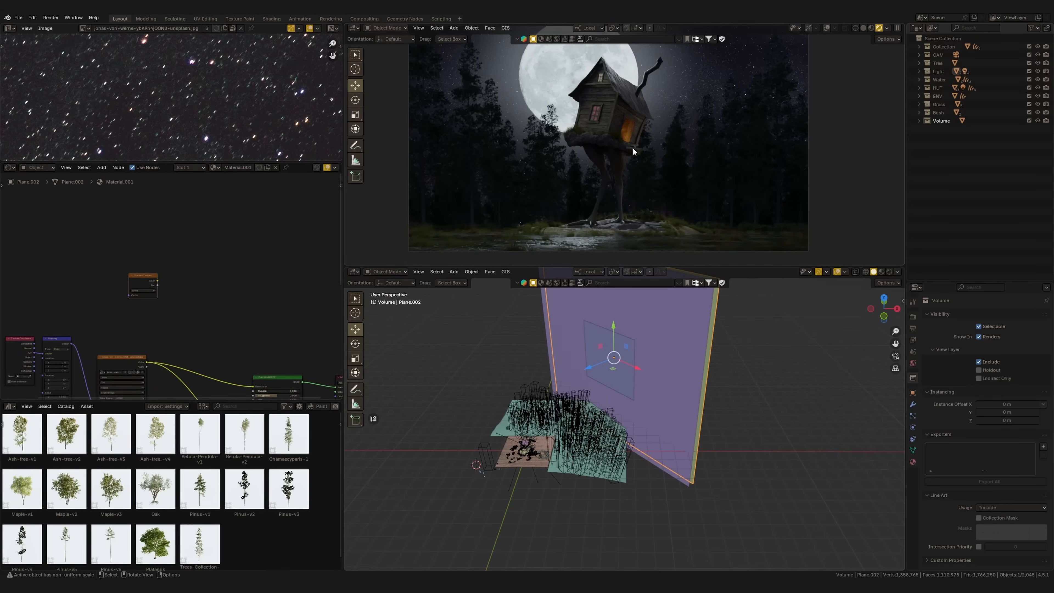
Isolate the star plane and map its Gradient Texture with a -90° Z rotation and a location X of about -0.21 m
key("KP_Divide")
middle_click_drag(630, 150, 687, 160)
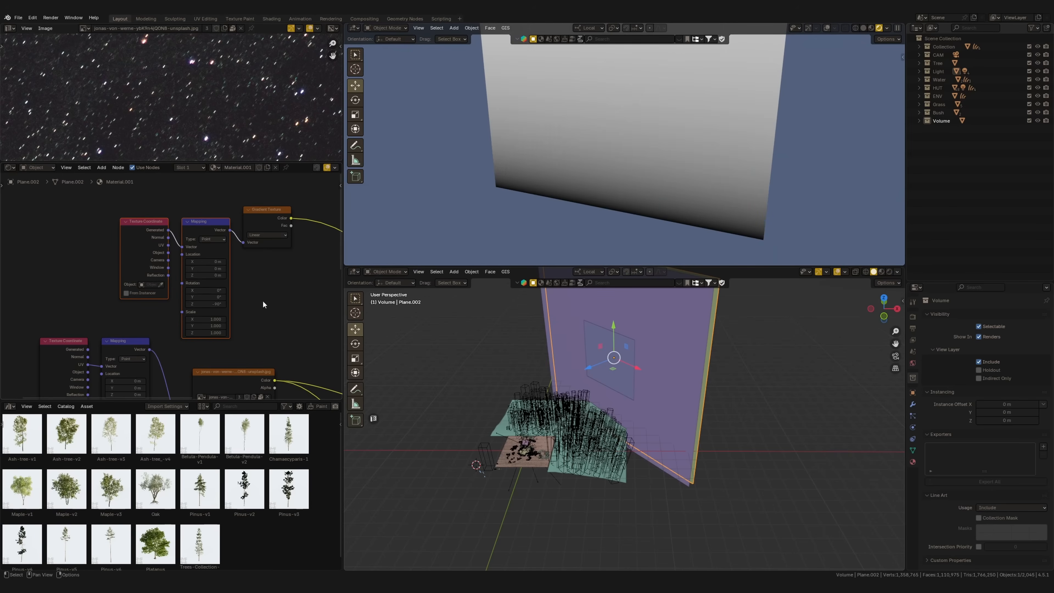
middle_click_drag(240, 288, 180, 278)
left_click_drag(157, 248, 148, 250)
middle_click_drag(193, 244, 211, 293)
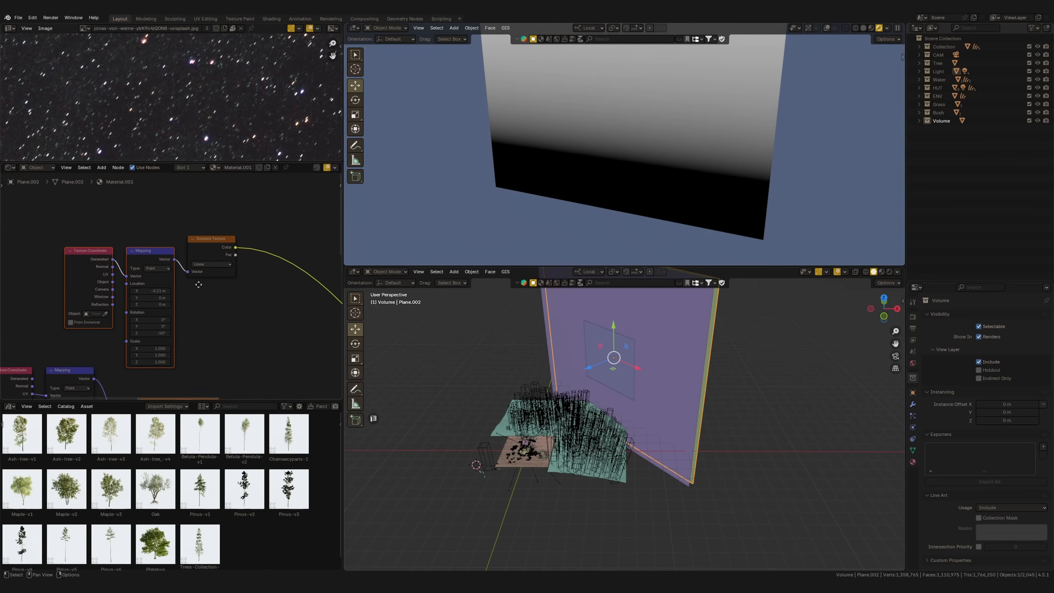
Add a Mix Color node fed by the star image and the Gradient Texture, and link its result to Base Color
key("shift+a")
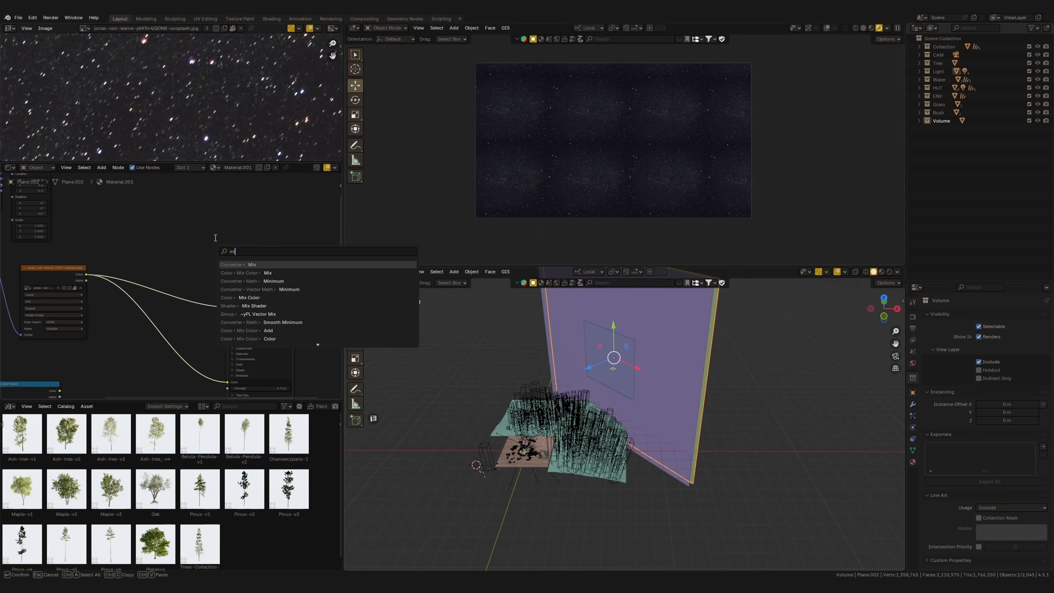
type("mi")
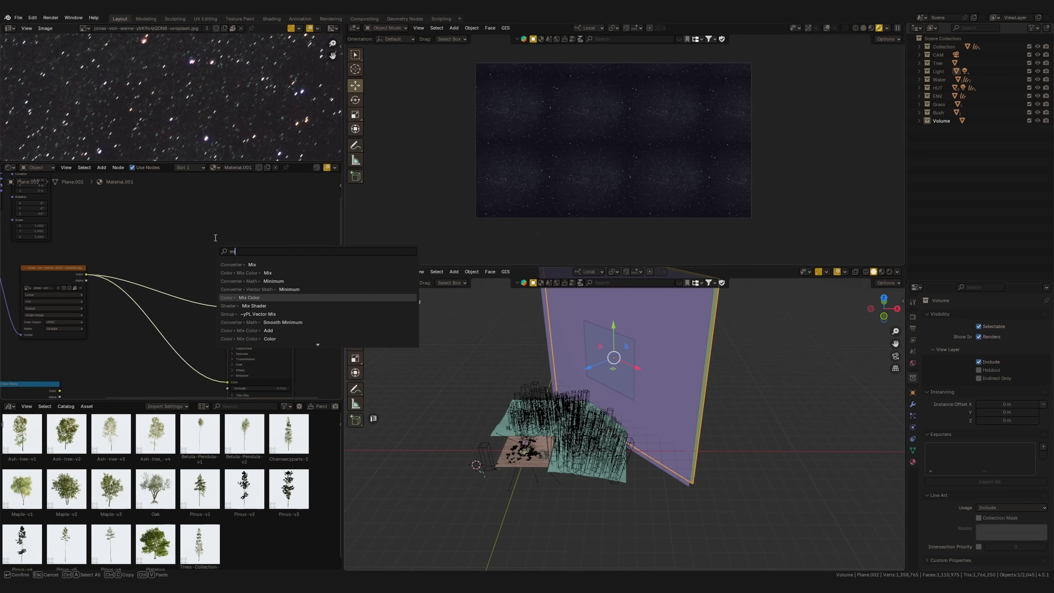
key("Return")
left_click(176, 261)
middle_click_drag(114, 193, 180, 262)
left_click_drag(167, 215, 228, 360)
scroll(218, 296, "up", 3)
middle_click_drag(219, 295, 185, 250)
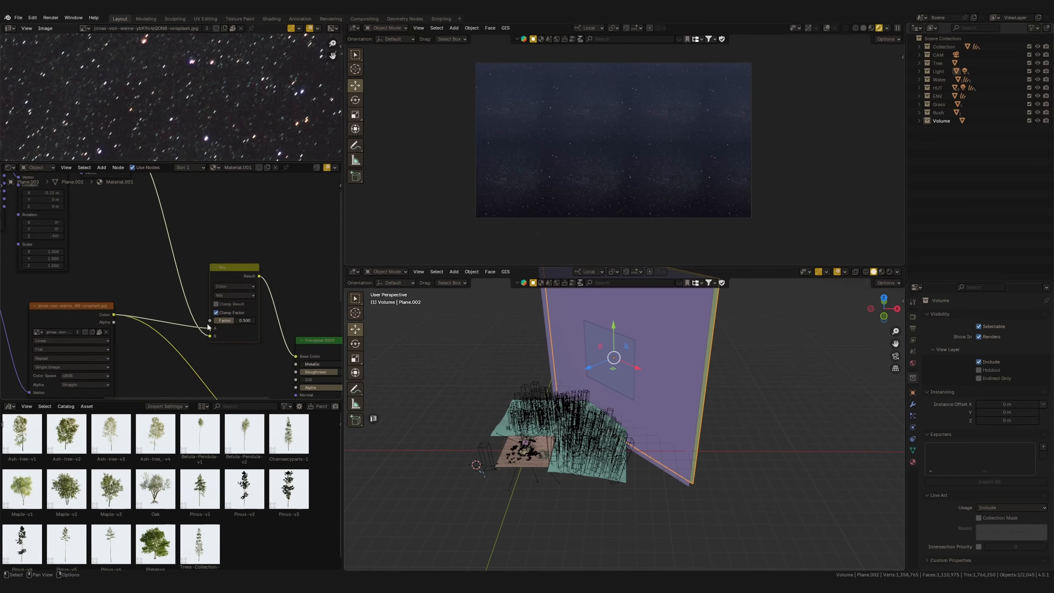
Set the Mix Color node's blend mode to Multiply and its factor to 1.000
left_click(234, 295)
left_click(240, 326)
left_click_drag(235, 321, 245, 320)
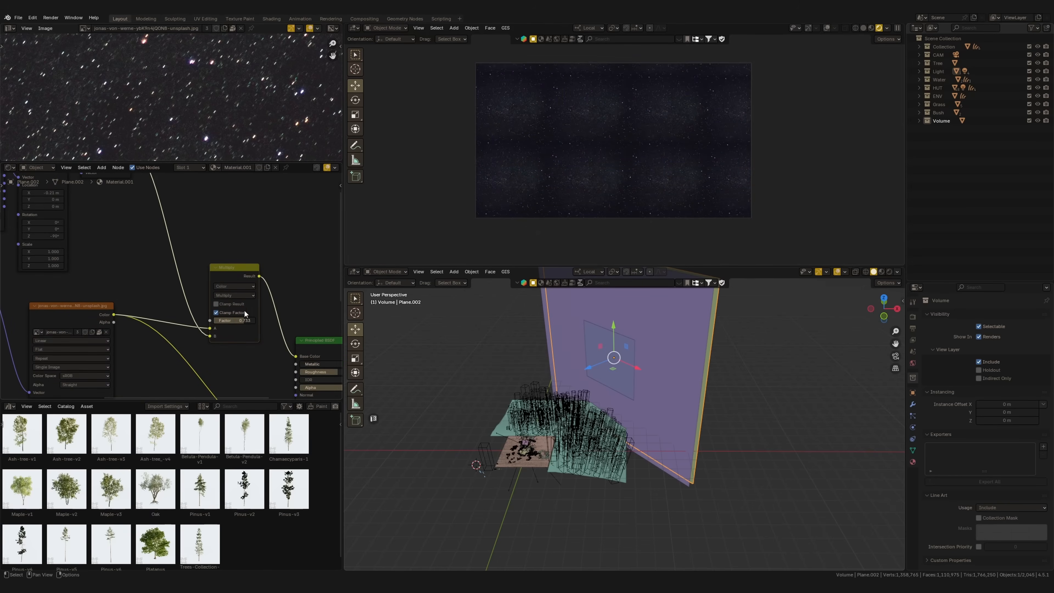
Insert a Color Ramp node between the Gradient Texture and the color mixing node
scroll(245, 321, "up", 2)
middle_click_drag(247, 290, 158, 257, "ctrl")
middle_click_drag(270, 245, 232, 255)
key("shift+a")
type("color")
key("Down")
key("Down")
key("Down")
key("Down")
key("Return")
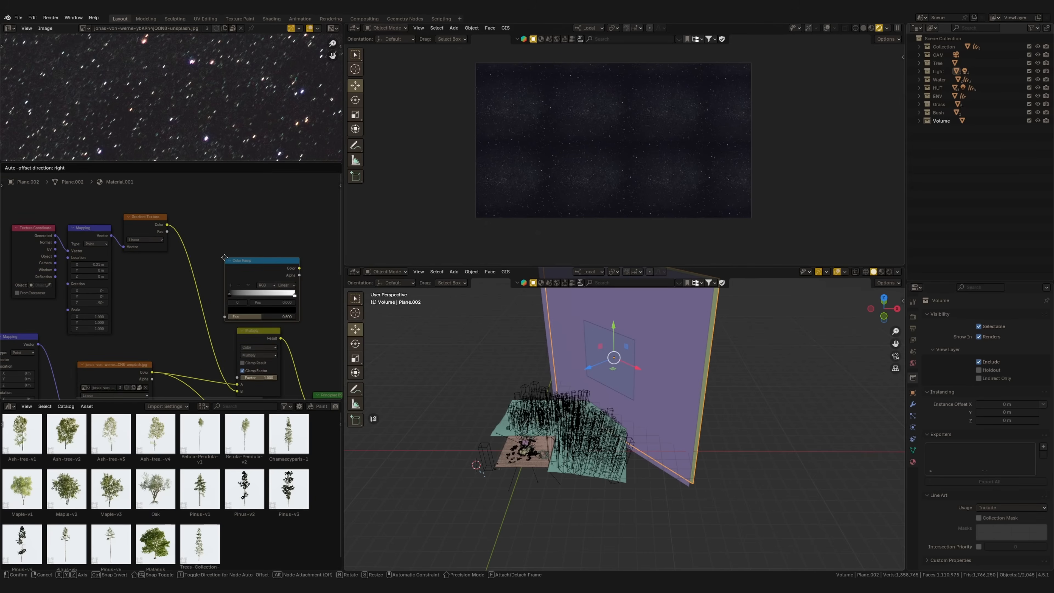
left_click(187, 259)
middle_click_drag(299, 332, 272, 305)
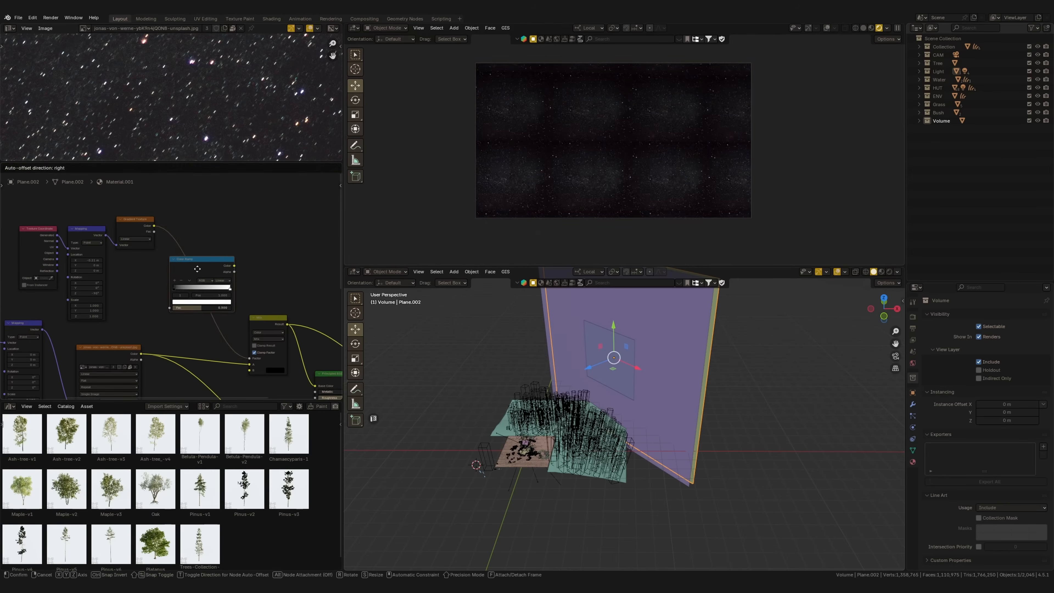
Change the color node's blend mode to Mix and drive its factor with the Color Ramp, keeping the star image in input B
middle_click_drag(286, 284, 268, 272)
left_click(206, 245, "ctrl+shift")
left_click_drag(165, 263, 159, 262)
middle_click_drag(192, 304, 176, 250)
left_click_drag(228, 297, 228, 304)
left_click(259, 305, "ctrl+shift")
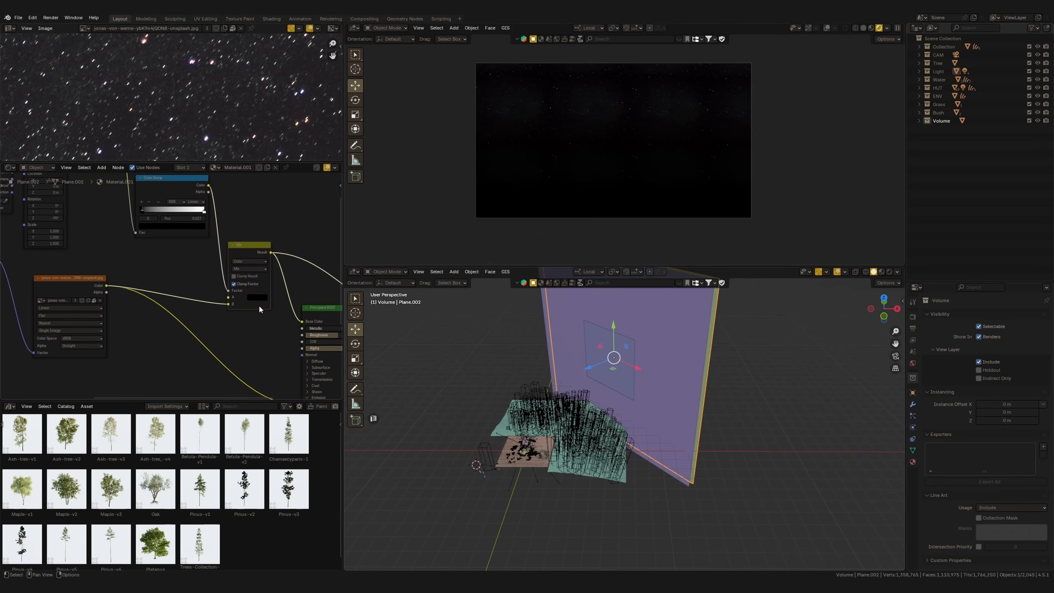
Give the Mix node's A input a dark navy color and link the mix result to the shader's emission color
middle_click_drag(188, 223, 121, 226)
middle_click_drag(266, 309, 176, 258)
left_click(187, 266, "ctrl+shift")
middle_click_drag(97, 261, 228, 247)
left_click_drag(246, 190, 275, 211)
left_click_drag(276, 346, 276, 345)
middle_click_drag(207, 315, 198, 387)
middle_click_drag(585, 158, 516, 142, "ctrl")
Adjust the Color Ramp's stops to fade the stars toward the lower part of the plane, and check the isolated result
middle_click_drag(152, 293, 287, 335)
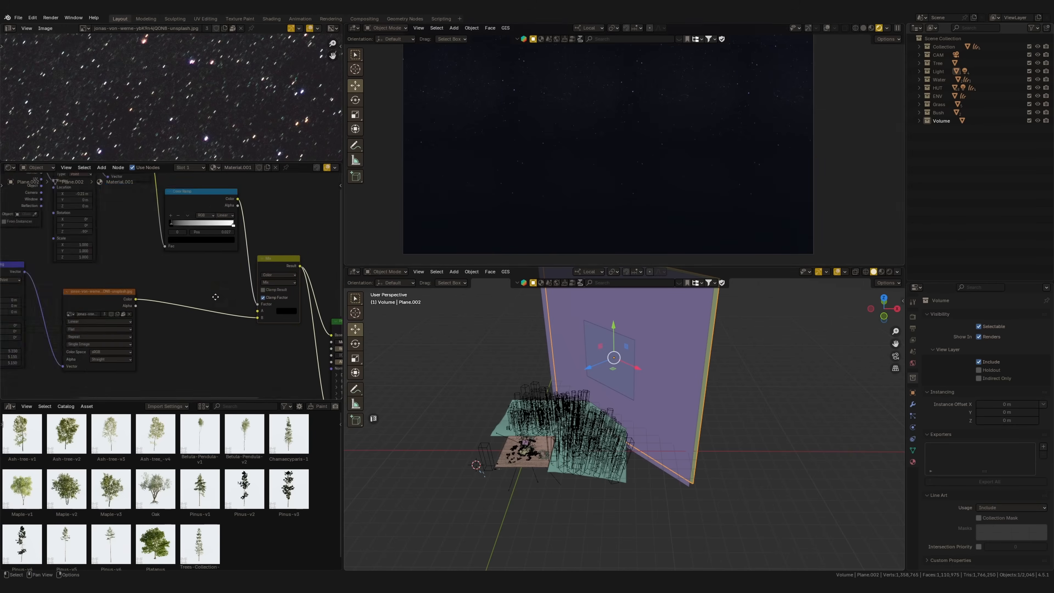
left_click_drag(243, 261, 295, 262)
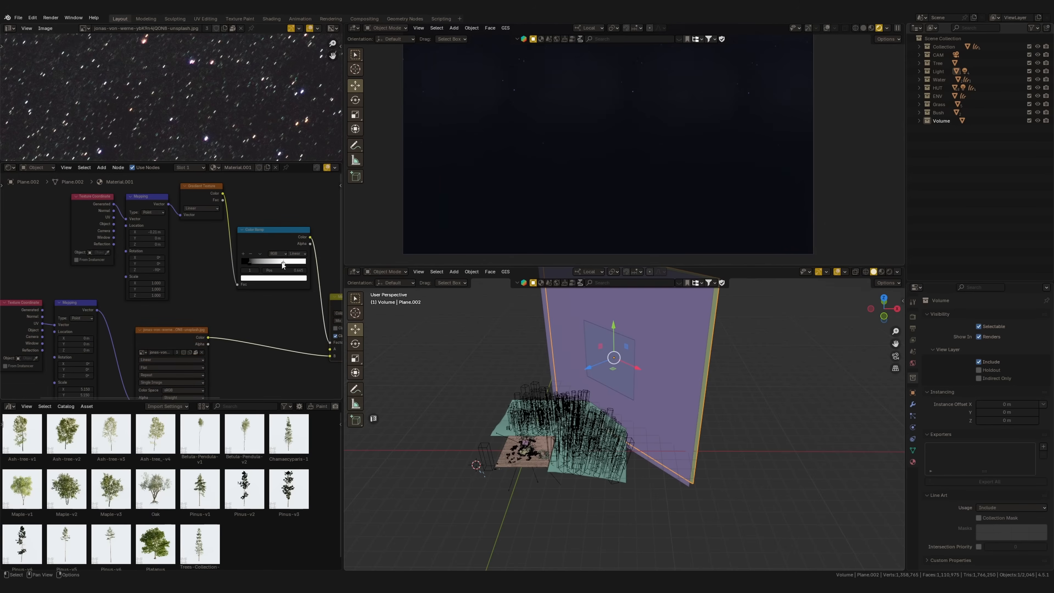
scroll(640, 135, "down", 2)
scroll(625, 132, "up", 4)
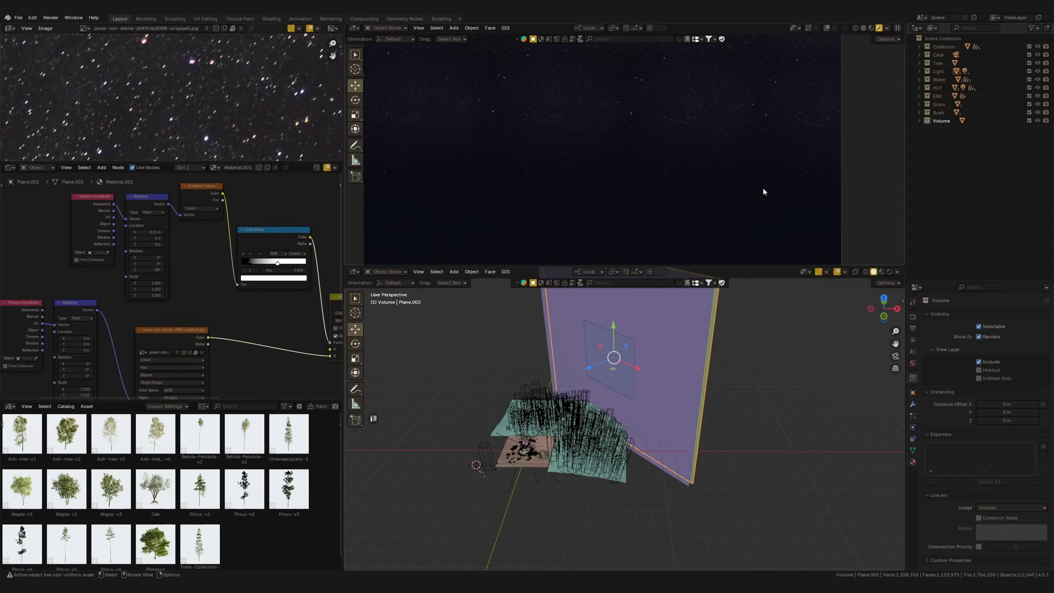
key("ctrl+space")
mouse_move(552, 349)
middle_mouse_down("ctrl")
mouse_move(548, 371)
mouse_move(561, 339)
middle_mouse_up("ctrl")
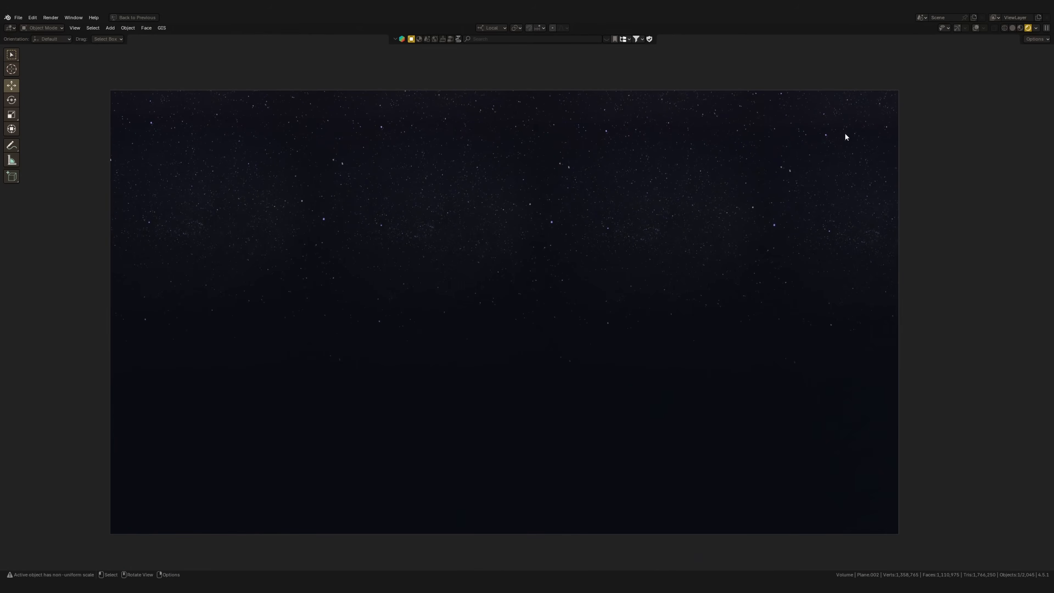
key("ctrl+space")
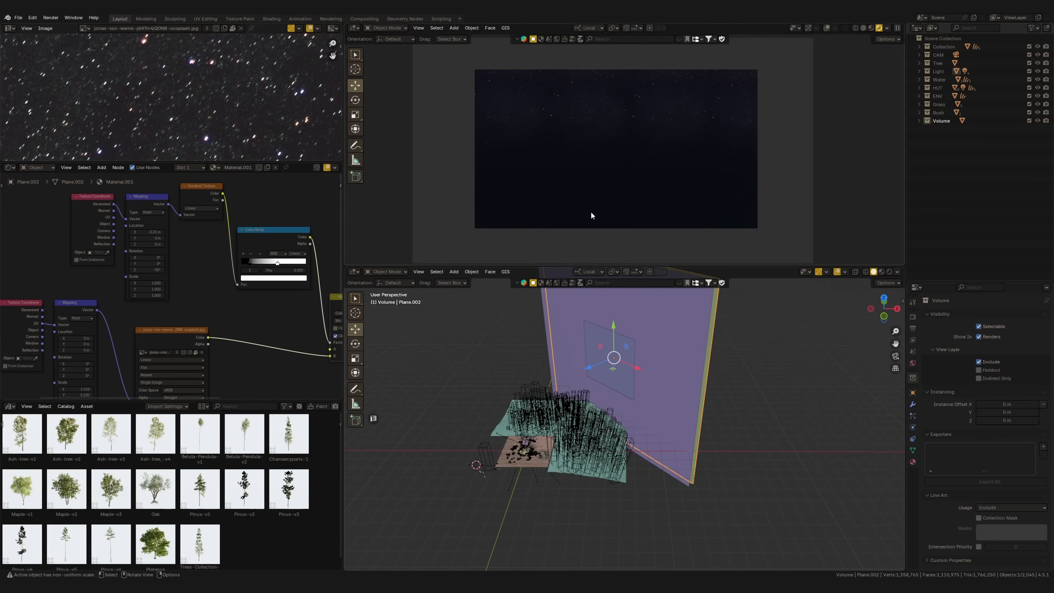
Bring back the full scene and examine the hut, forest and faded stars in the rendered view
middle_click_drag(261, 290, 219, 285, "ctrl")
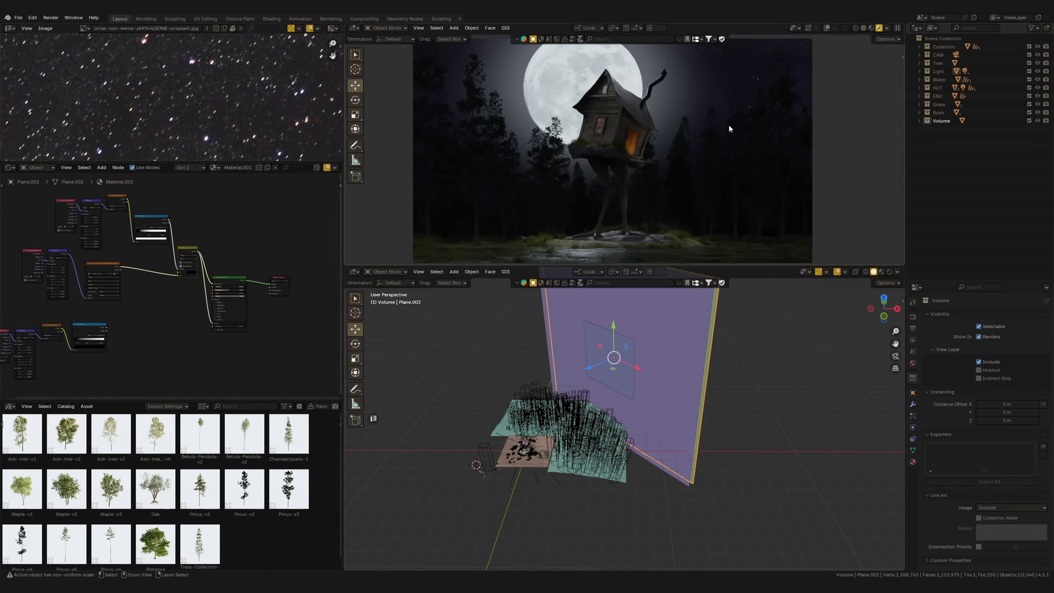
scroll(730, 116, "up", 5)
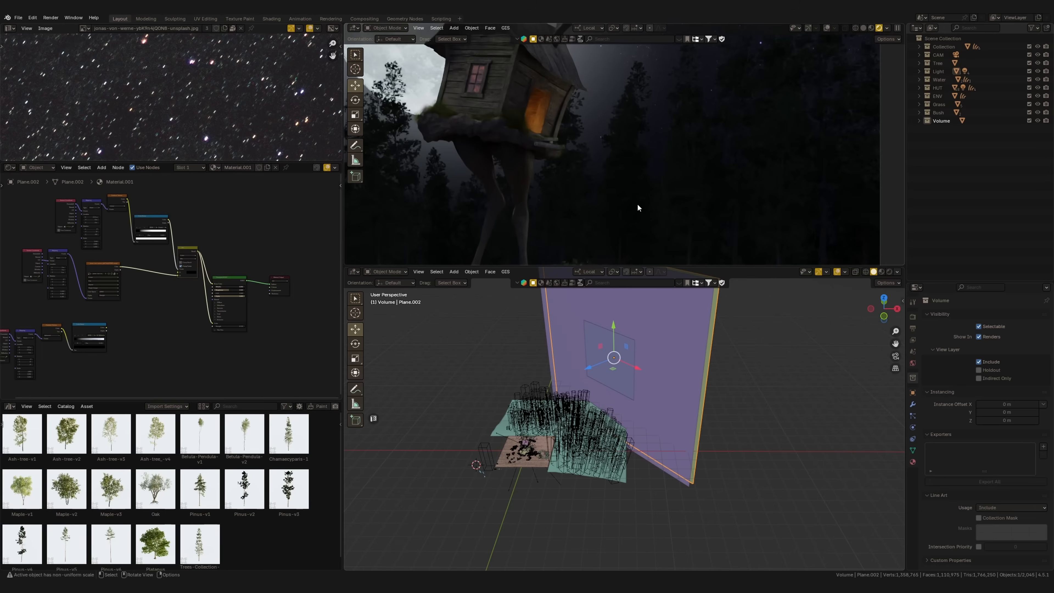
scroll(717, 127, "down", 3)
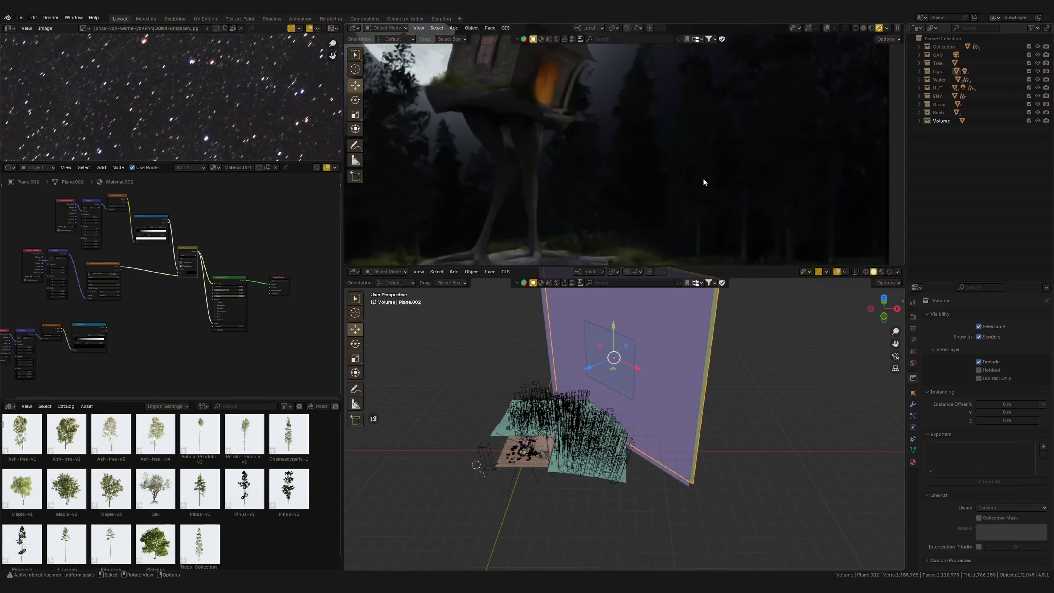
scroll(724, 240, "up", 4)
middle_click_drag(541, 201, 759, 195, "shift")
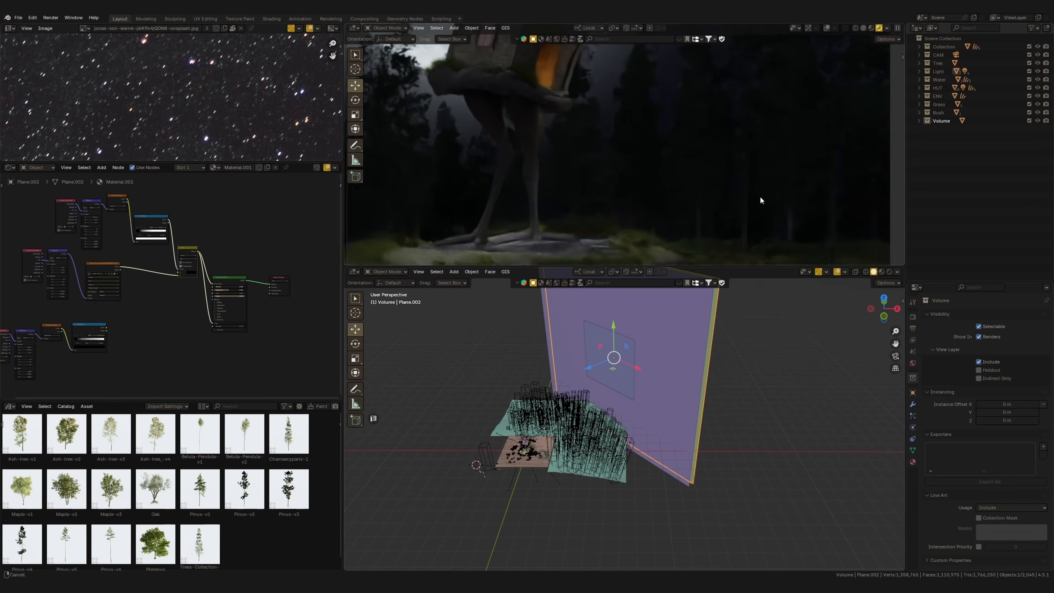
middle_click_drag(475, 203, 540, 251, "ctrl")
middle_click_drag(606, 159, 600, 192, "shift")
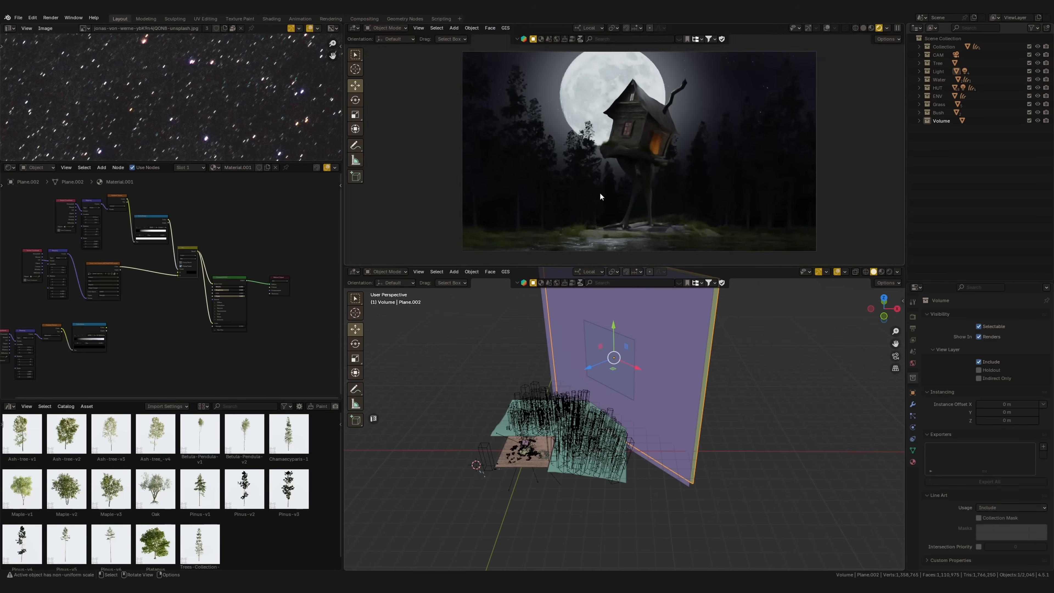
Add a cube to the Volume collection in top view and scale it up
left_click(580, 465)
key("KP_7")
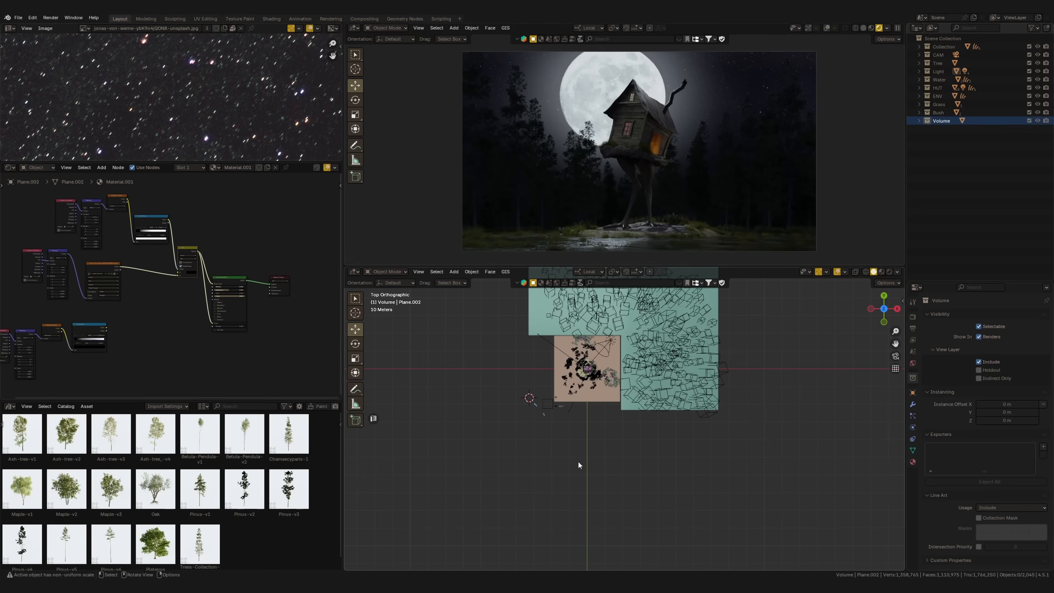
middle_click_drag(616, 359, 601, 385, "shift")
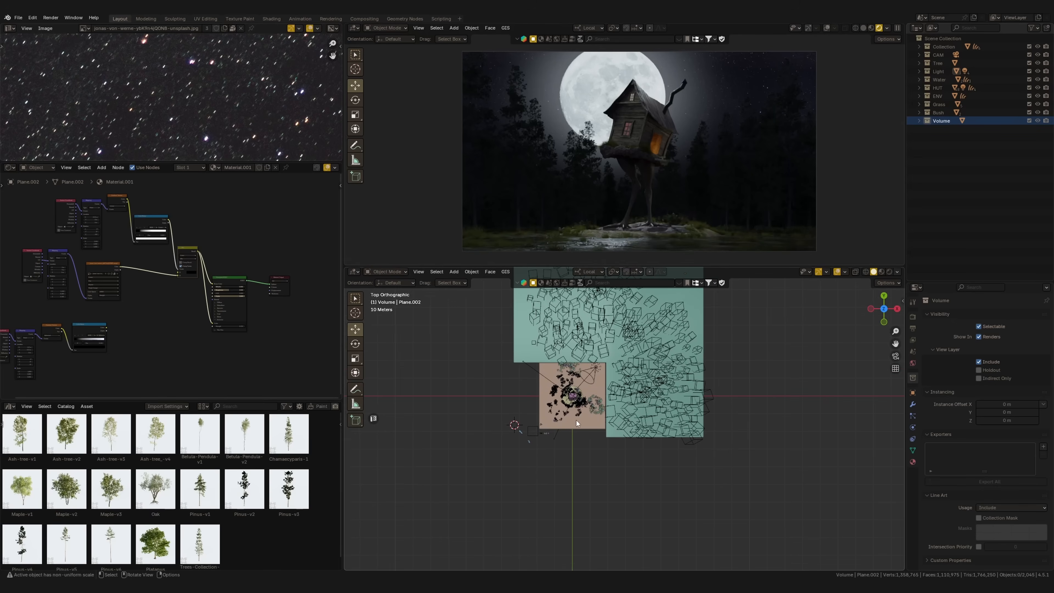
key("shift+a")
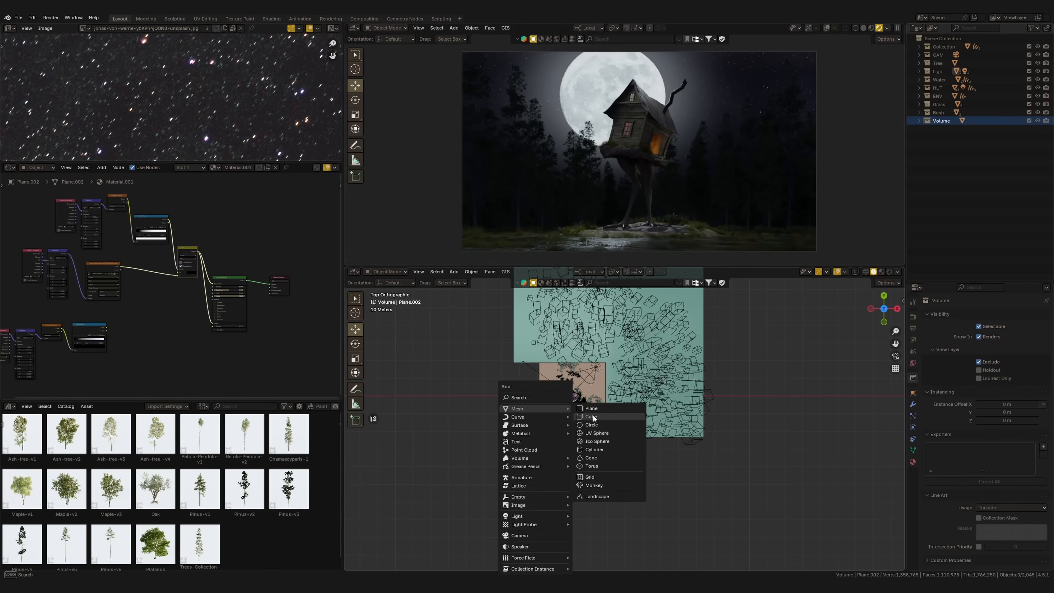
left_click(593, 416)
middle_click_drag(587, 423, 579, 395, "shift")
key("s")
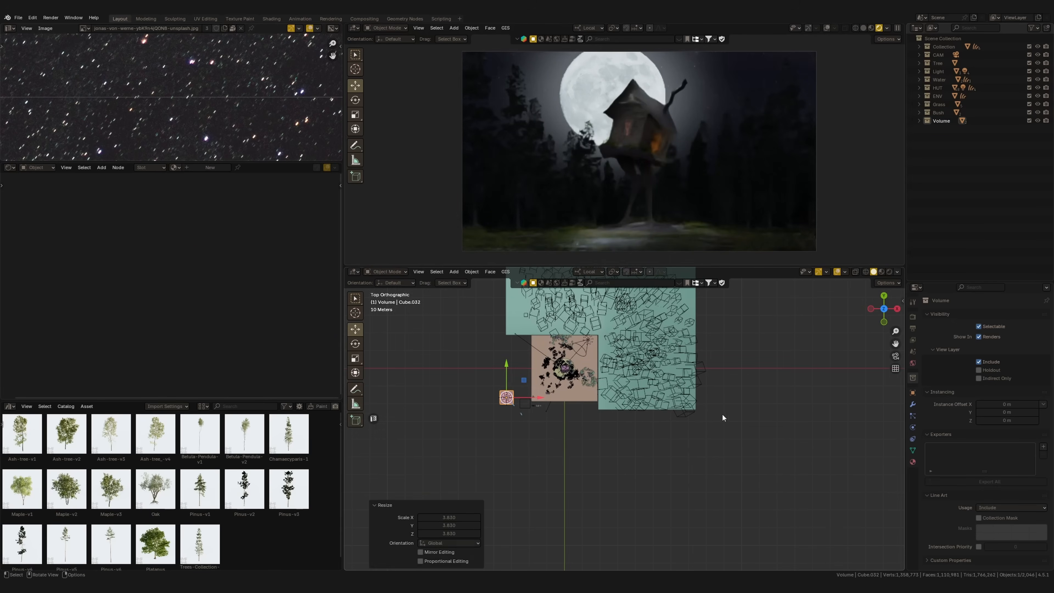
left_click(814, 498)
Rotate the cube diagonally and enlarge and position it over the background forest and sky planes
key("r")
left_click(579, 509)
scroll(579, 500, "down", 2)
key("s")
left_click(706, 502)
key("g")
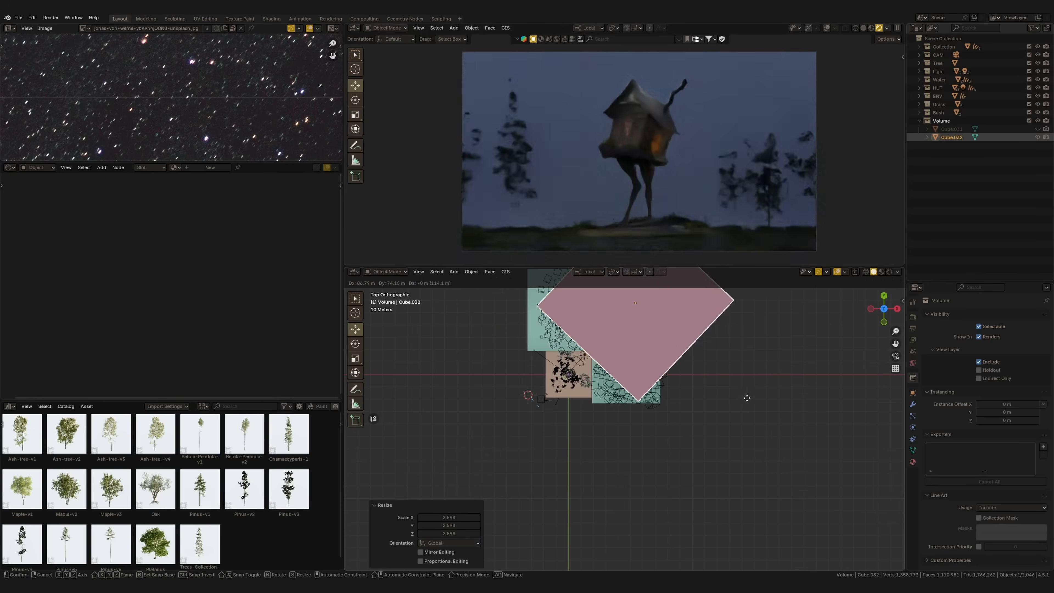
left_click(746, 398)
Scale the cube's height along its local Z axis by about 0.75
middle_click_drag(725, 436, 609, 408)
key("s")
left_click(716, 386)
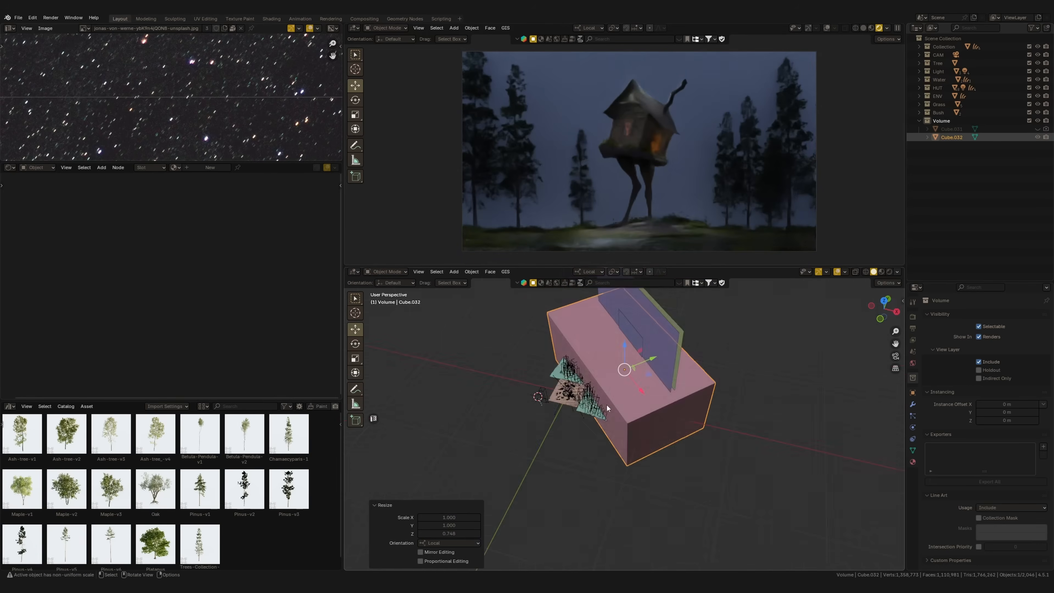
Create a new material for the cube and replace its default shader with a Principled Volume linked to the Volume output
left_click(210, 167)
key("x")
key("shift+a")
left_click(163, 310)
type("vol")
key("Down")
key("Down")
key("Down")
key("Return")
left_click(162, 300)
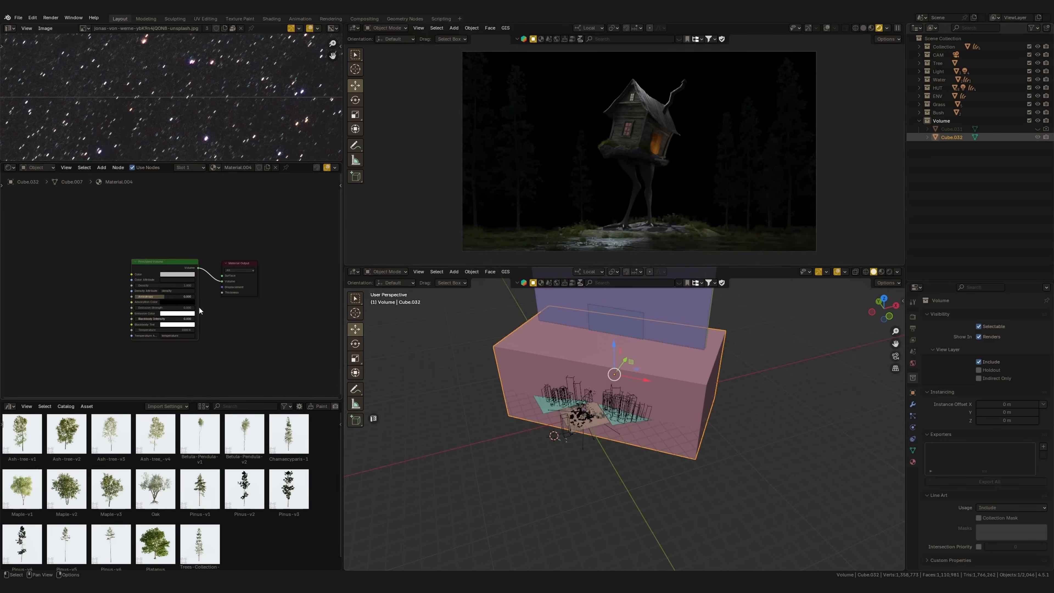
Set the Principled Volume's density to 0.01 and its anisotropy to about 0.405
scroll(200, 292, "up", 4)
type(".01")
key("Return")
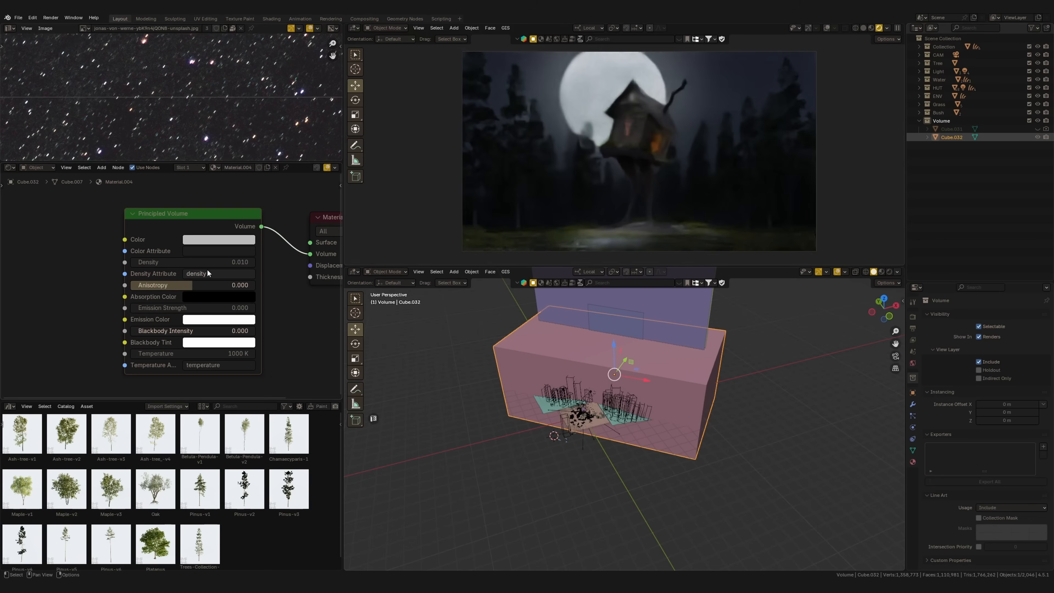
left_click_drag(230, 292, 235, 291)
Tint the volume color pale violet and set the density back to 0.01 after trying 0.02
double_click(184, 266)
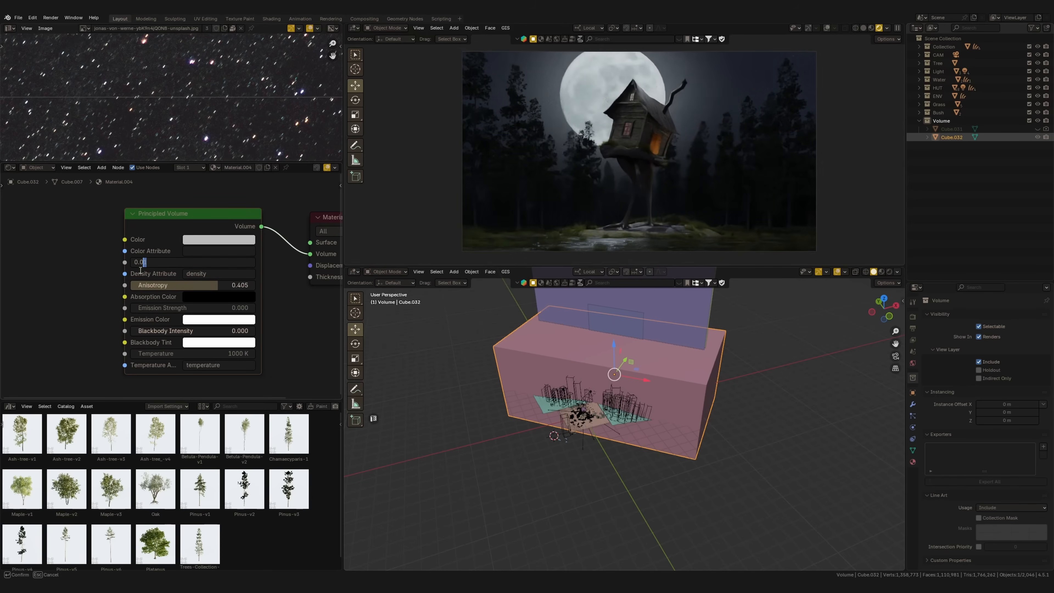
type("2")
key("Return")
left_click(218, 240)
left_click(233, 106)
left_click_drag(234, 108, 231, 111)
double_click(166, 263)
type("1")
key("Return")
Move the fog cube along its local Y axis toward the hut, in shifts of about 12.5 m and 15.7 m
middle_click_drag(573, 374, 605, 380)
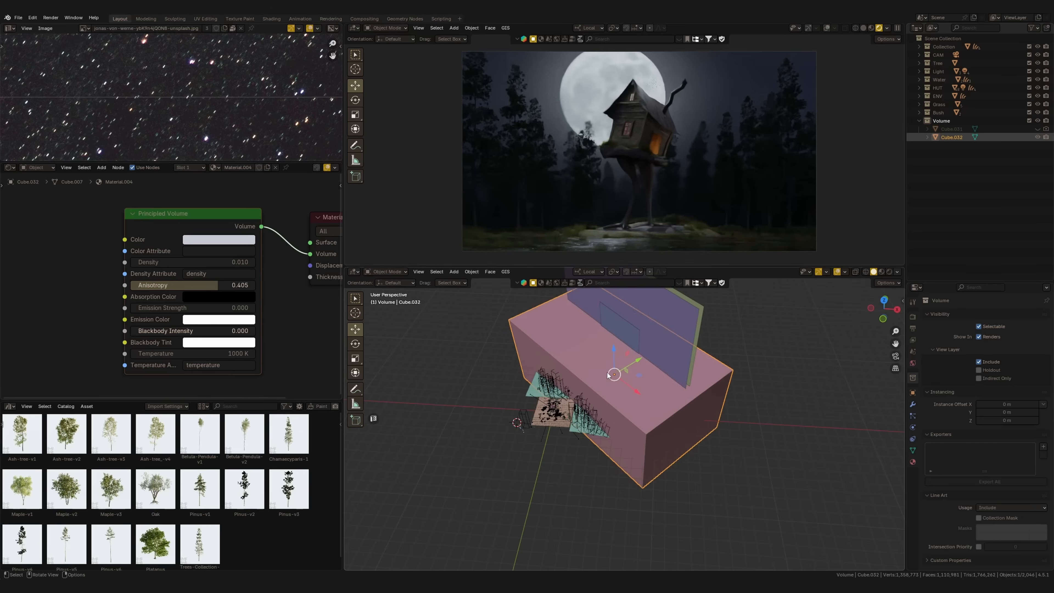
left_click_drag(638, 364, 618, 369)
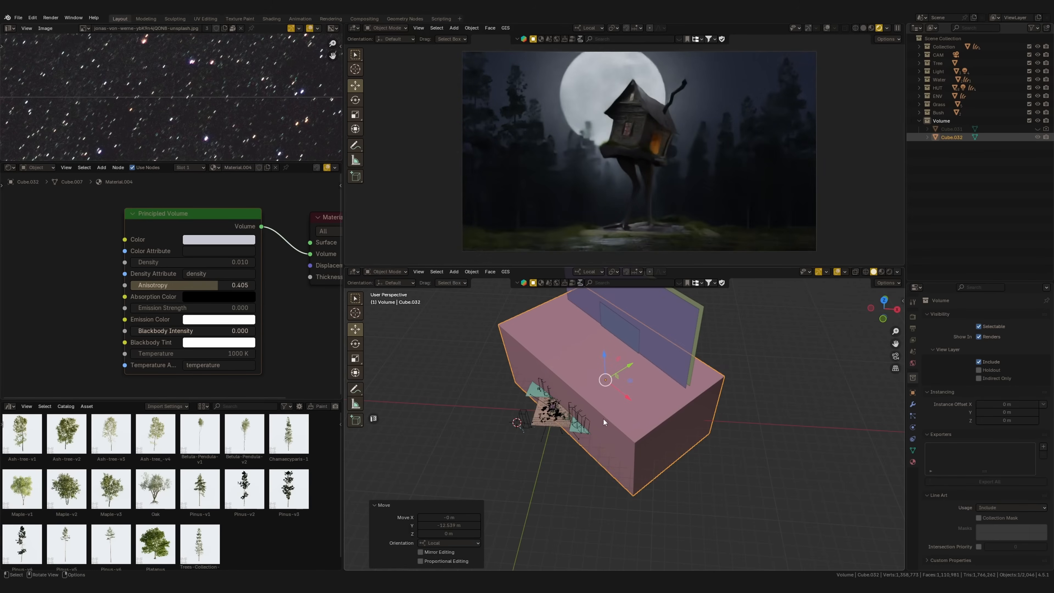
middle_click_drag(592, 411, 572, 339)
left_click_drag(572, 338, 555, 331)
left_click(669, 352)
middle_click_drag(669, 352, 585, 380, "shift")
left_click(552, 389)
left_click_drag(526, 372, 541, 387)
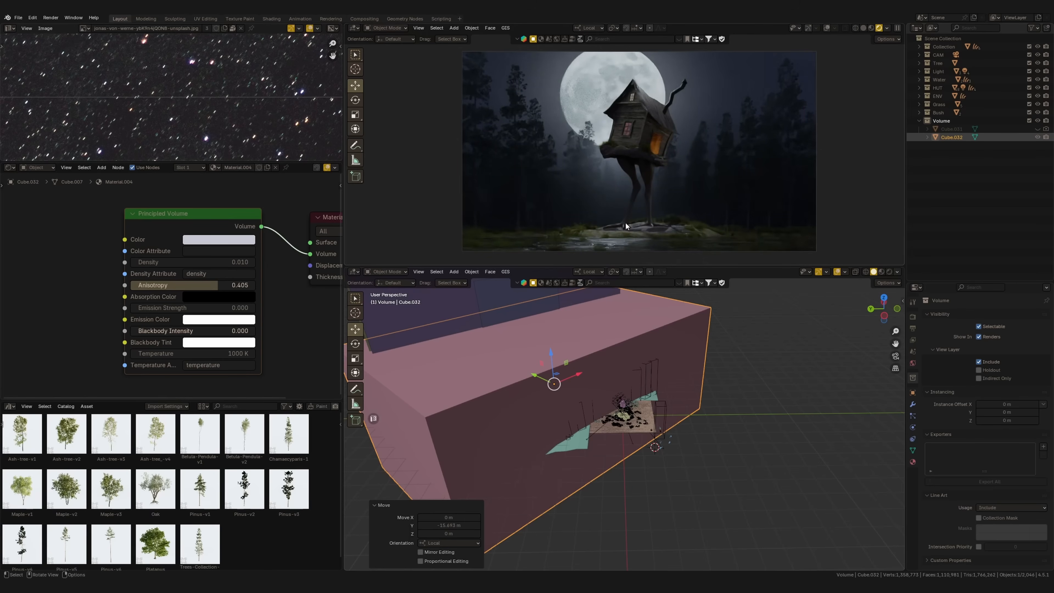
Rescale the fog cube's height along its local Z axis
middle_click_drag(623, 324, 597, 353)
key("s")
key("z")
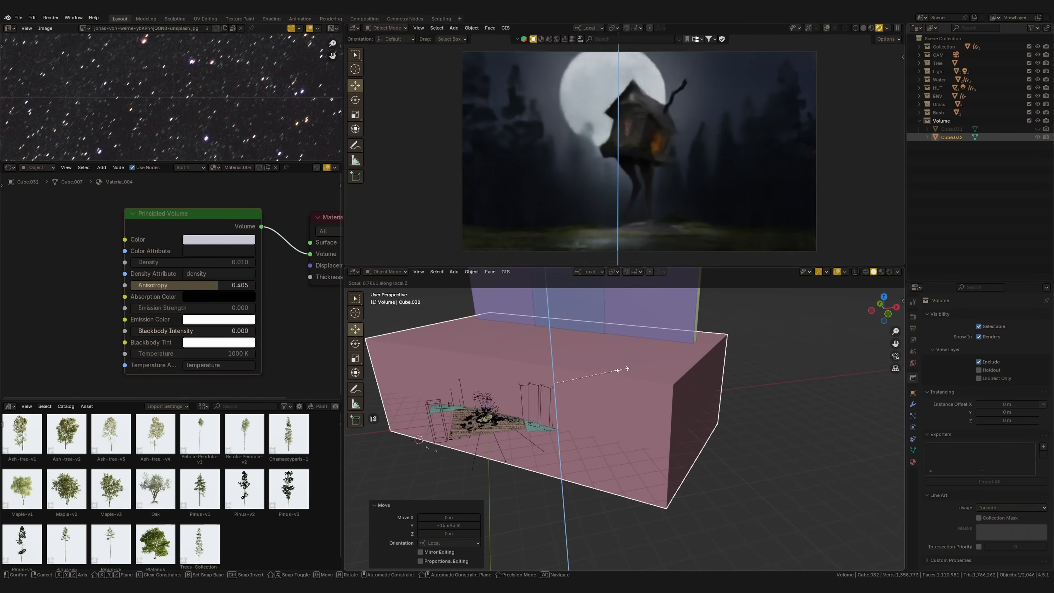
left_click(615, 370)
key("s")
key("z")
left_click(688, 365)
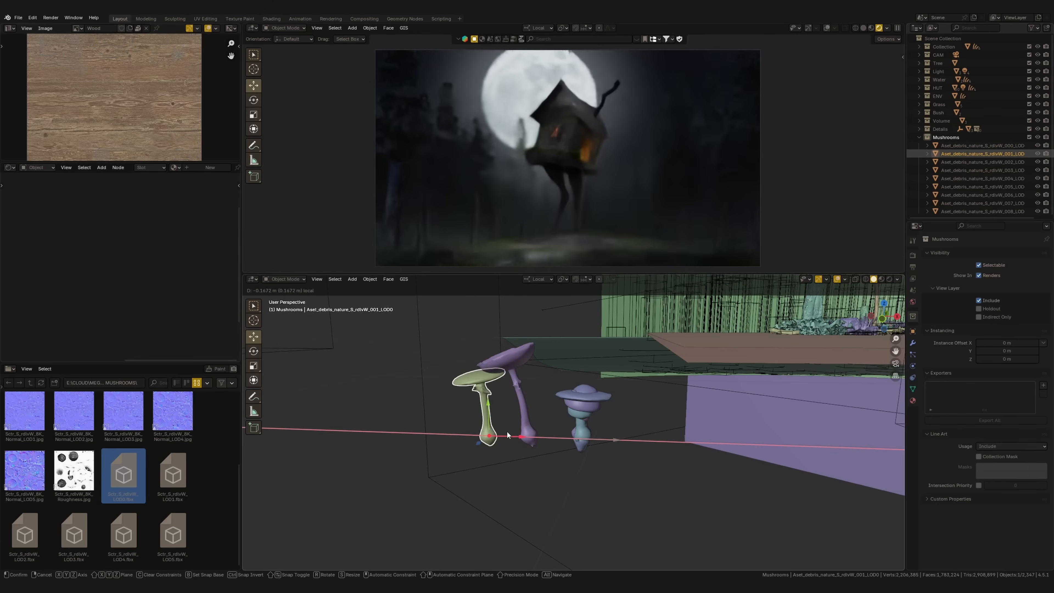
Spread the imported mushroom models apart along the X axis
left_click_drag(608, 440, 465, 438)
left_click(487, 428)
left_click(528, 430)
left_click_drag(553, 441, 660, 441)
left_click(487, 427)
left_click(588, 405)
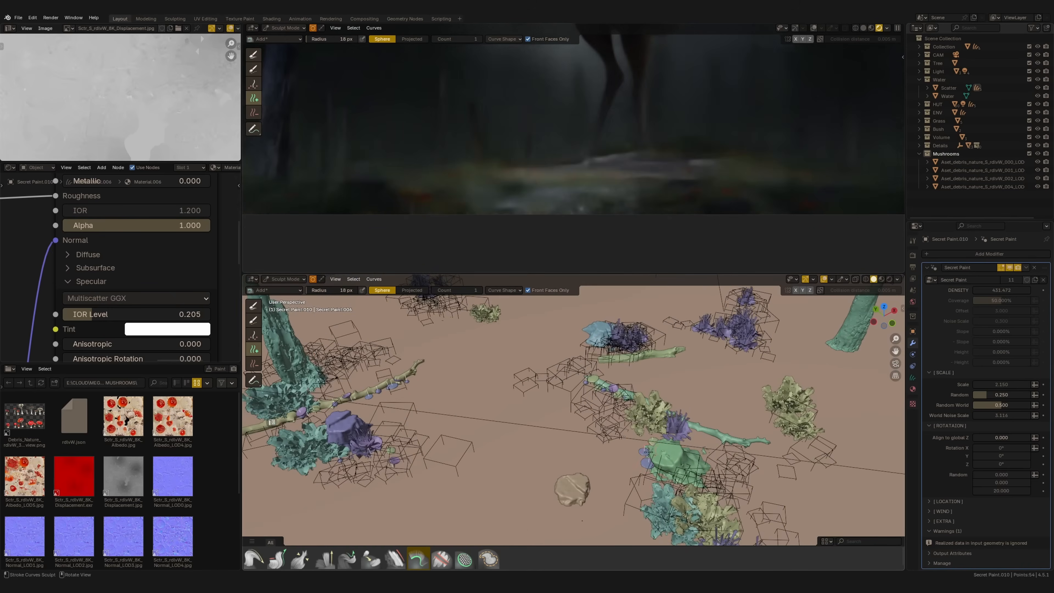
Place scattered mushrooms with Secret Paint on the hut's mossy base and adjust their scale
left_click_drag(1002, 384, 1005, 395)
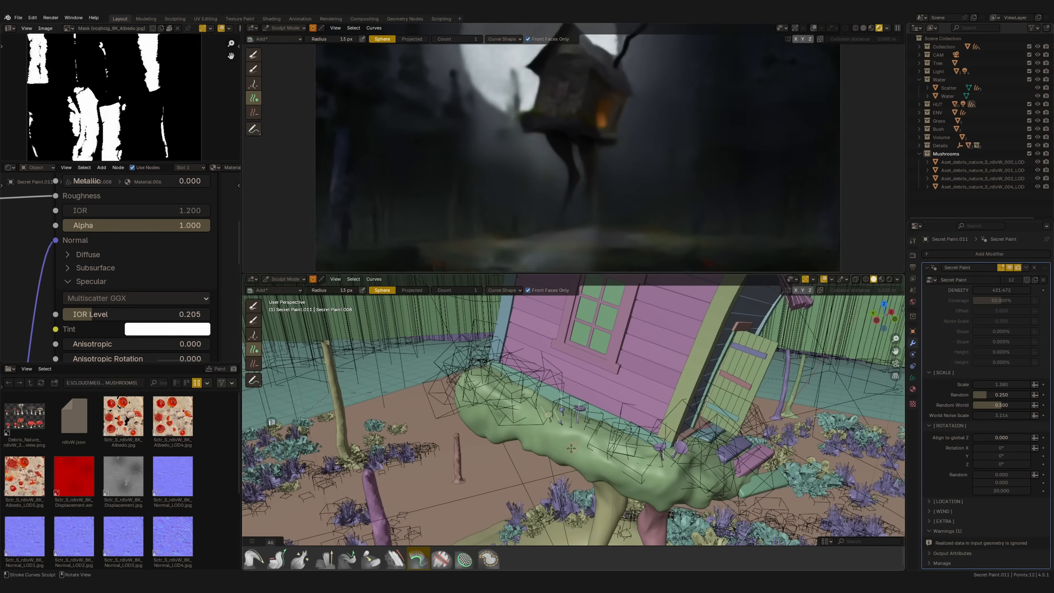
left_click(464, 376)
left_click(475, 374)
left_click_drag(992, 383, 1003, 383)
mouse_move(664, 440)
middle_mouse_down()
mouse_move(594, 457)
mouse_move(664, 448)
middle_mouse_up()
Paint more mushrooms across the mossy base beneath the hut
left_click(569, 498)
left_click(611, 483)
left_click(503, 437)
left_click(497, 452)
mouse_move(497, 452)
middle_mouse_down()
mouse_move(587, 475)
mouse_move(550, 452)
mouse_move(577, 475)
middle_mouse_up()
left_click(549, 452)
left_click(574, 456)
left_click(596, 456)
Box-select the spreading roots of the dead tree and separate them into their own object
key("x")
mouse_move(398, 349)
left_mouse_down()
mouse_move(419, 411)
mouse_move(400, 405)
mouse_move(522, 405)
mouse_move(621, 332)
left_mouse_up()
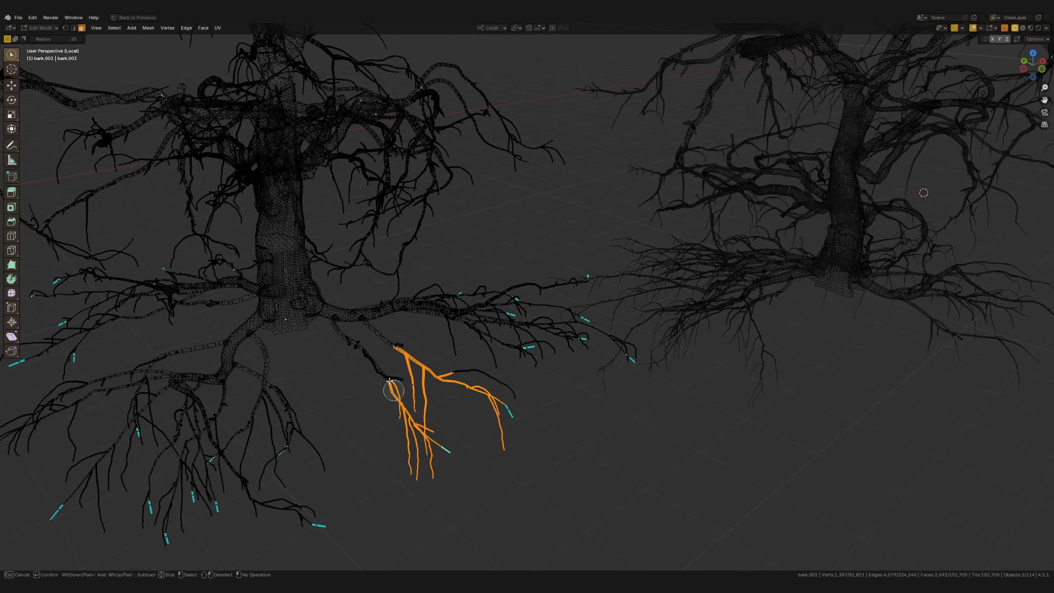
key("shift+space")
key("b")
middle_click_drag(640, 259, 640, 224)
left_click_drag(664, 415, 427, 287, "shift")
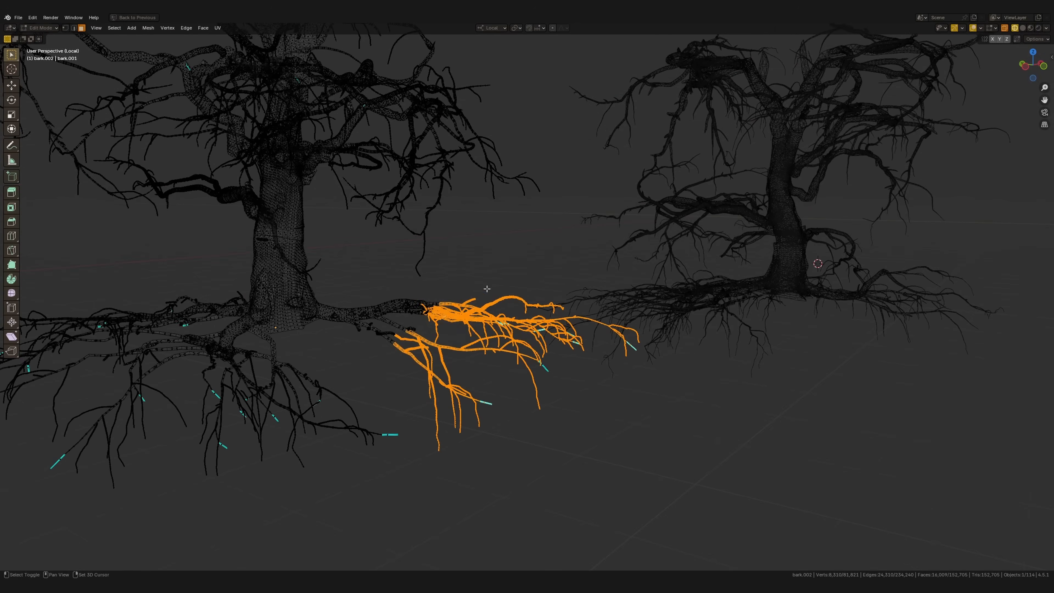
left_click_drag(440, 347, 348, 291, "shift")
scroll(487, 304, "up", 5)
scroll(485, 335, "down", 6)
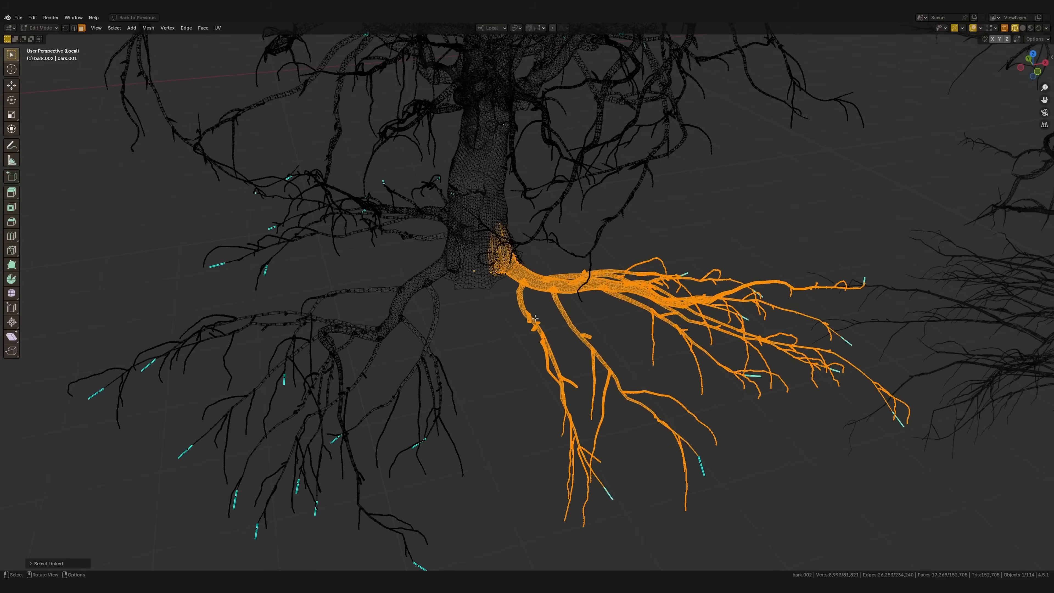
key("p")
key("Return")
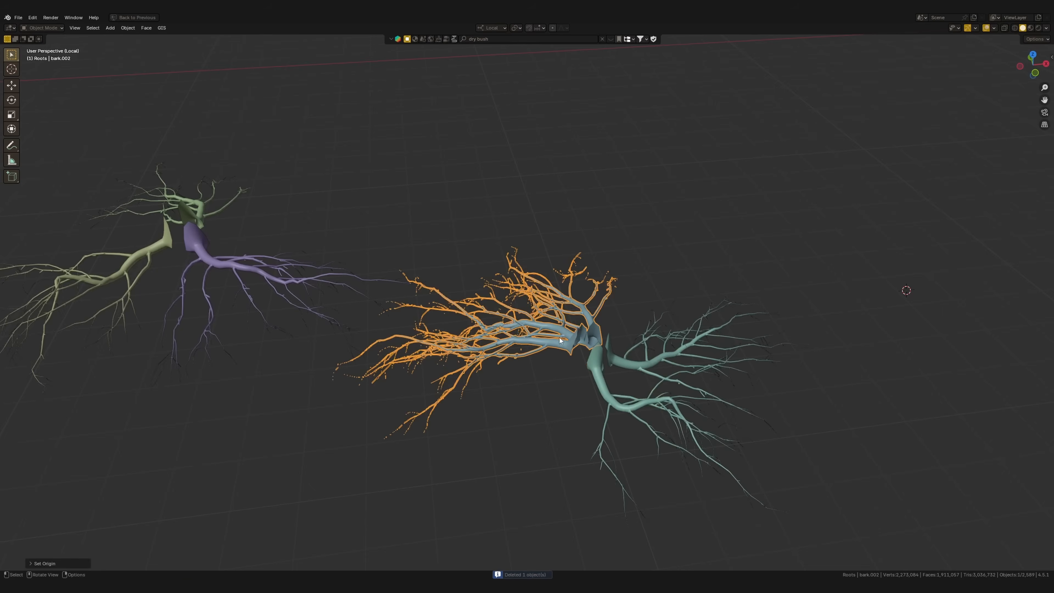
Move and rotate one separated root cluster under the window-side end of the hut's mossy base
left_click(383, 345, "shift")
left_click(444, 315)
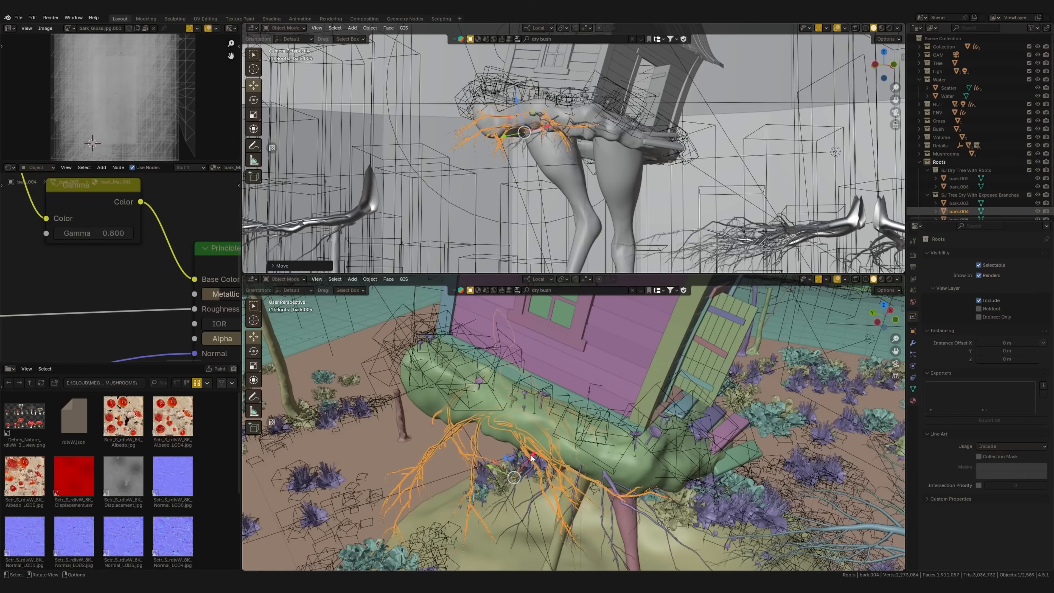
left_click_drag(531, 458, 513, 478)
middle_click_drag(513, 478, 514, 453)
scroll(509, 480, "down", 6)
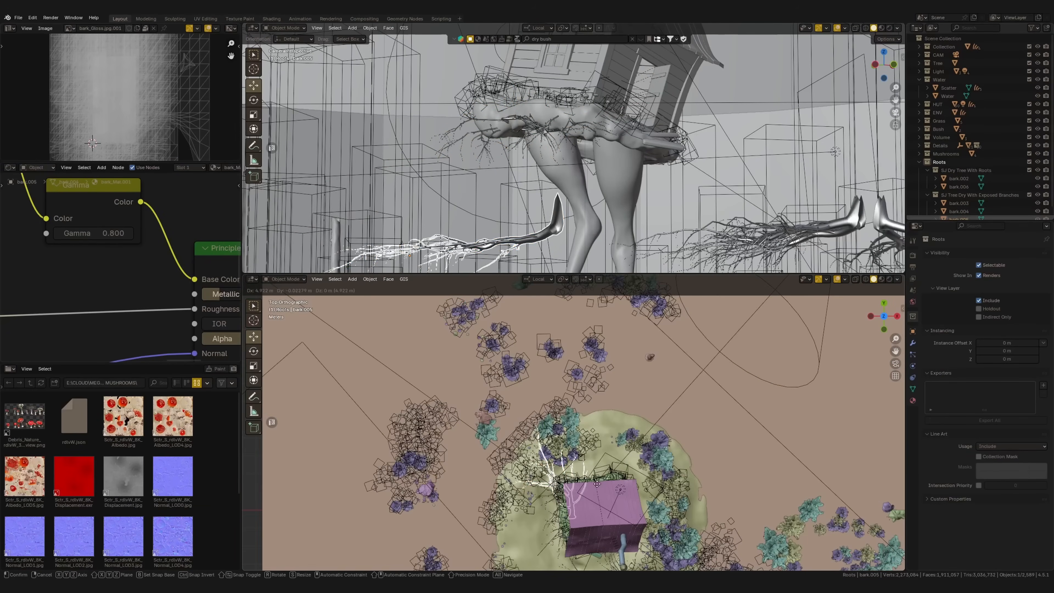
scroll(539, 477, "up", 3)
middle_click_drag(539, 478, 581, 473)
key("g")
left_click(539, 423)
key("r")
left_click(536, 436)
key("g")
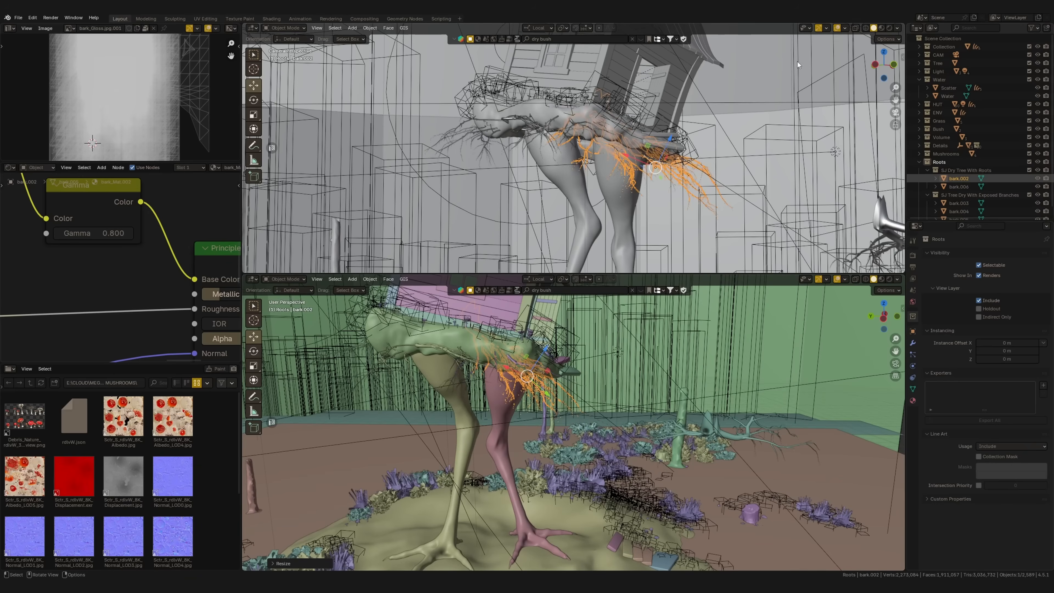
Hide the overlays in the camera viewport and move the second root cluster under the porch side of the hut's base
key("shift+alt+z")
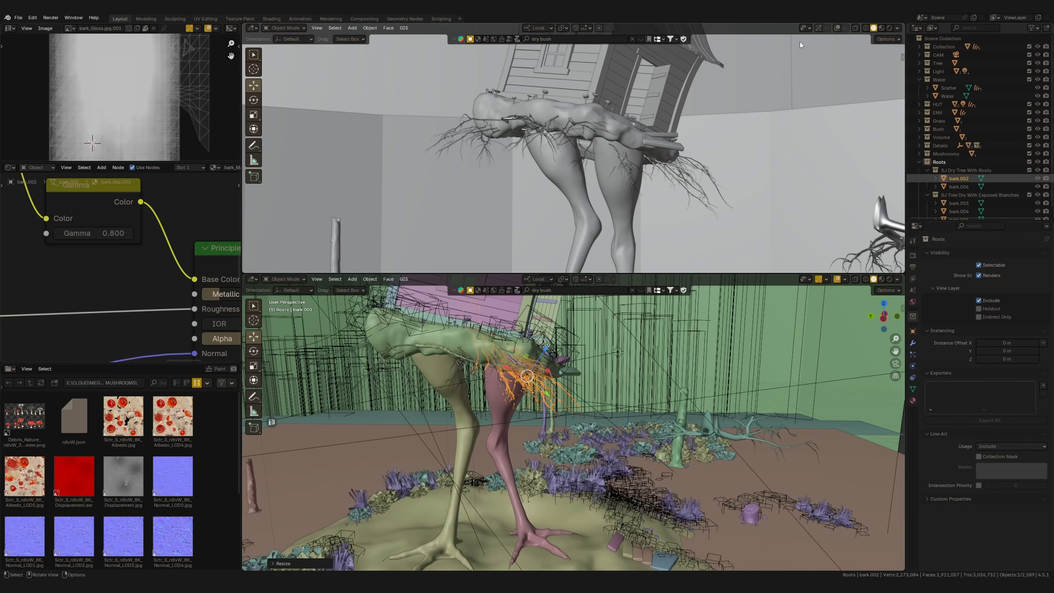
middle_click_drag(623, 386, 600, 417)
key("g")
left_click(635, 390)
left_click_drag(600, 414, 596, 396)
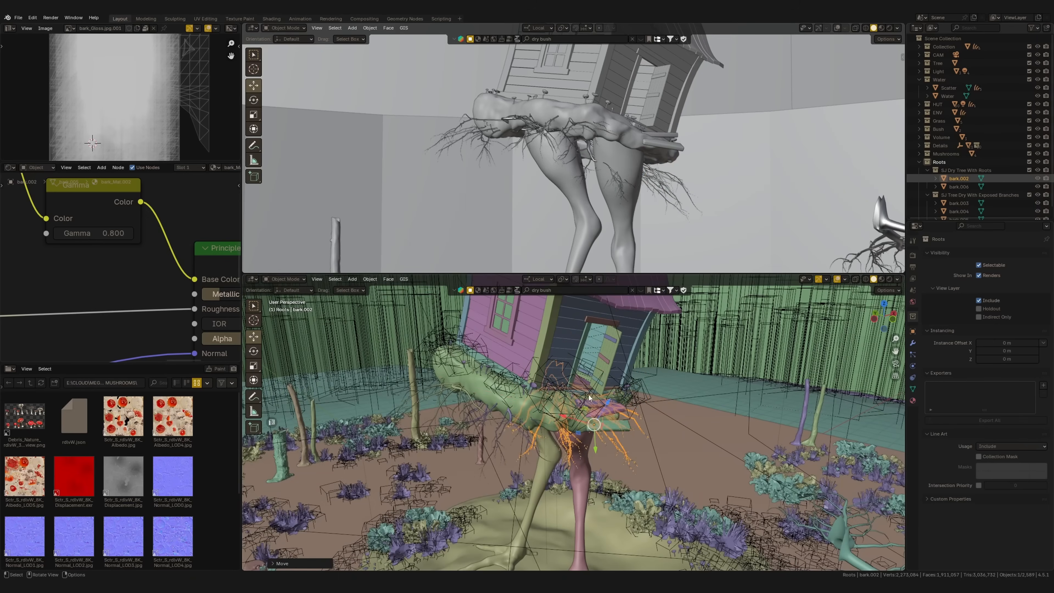
middle_click_drag(596, 397, 594, 419)
left_click_drag(592, 415, 579, 440)
mouse_move(579, 440)
middle_mouse_down()
mouse_move(582, 405)
mouse_move(577, 434)
middle_mouse_up()
left_click_drag(575, 432, 573, 431)
scroll(583, 430, "down", 4)
middle_click_drag(583, 429, 589, 441)
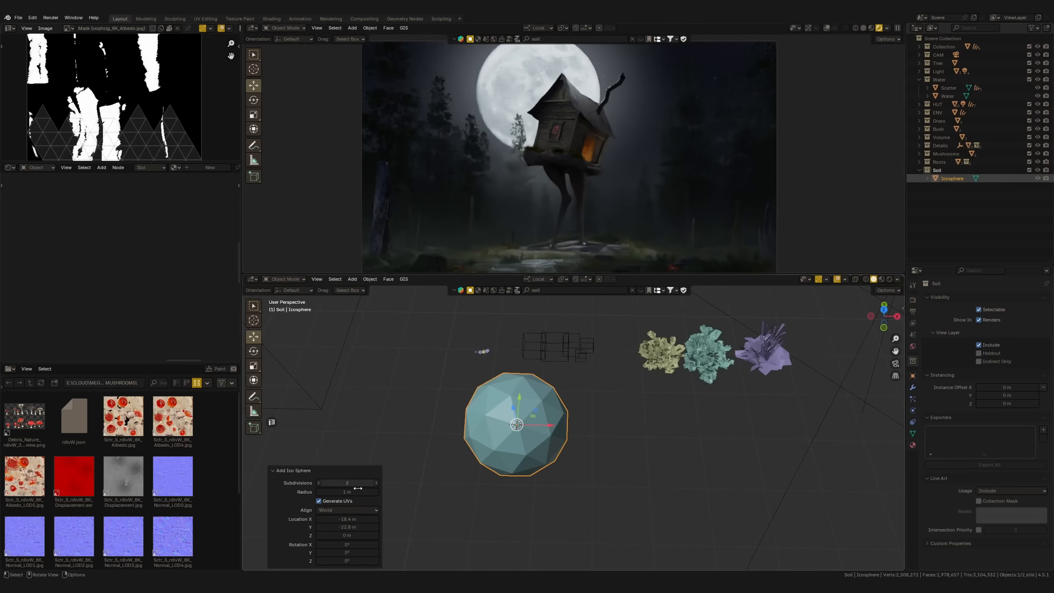
Set the new ico sphere in the Soil collection to 1 subdivision and a radius of 0.05 m
left_click(319, 483)
middle_click_drag(440, 459, 511, 444)
left_click_drag(318, 494, 294, 495)
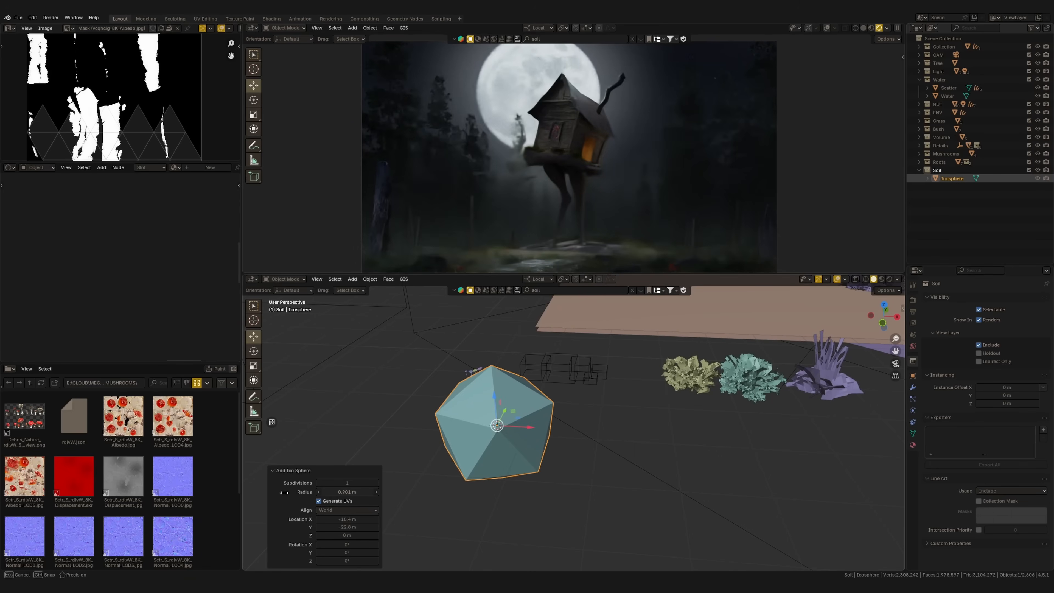
type("0.01")
key("Return")
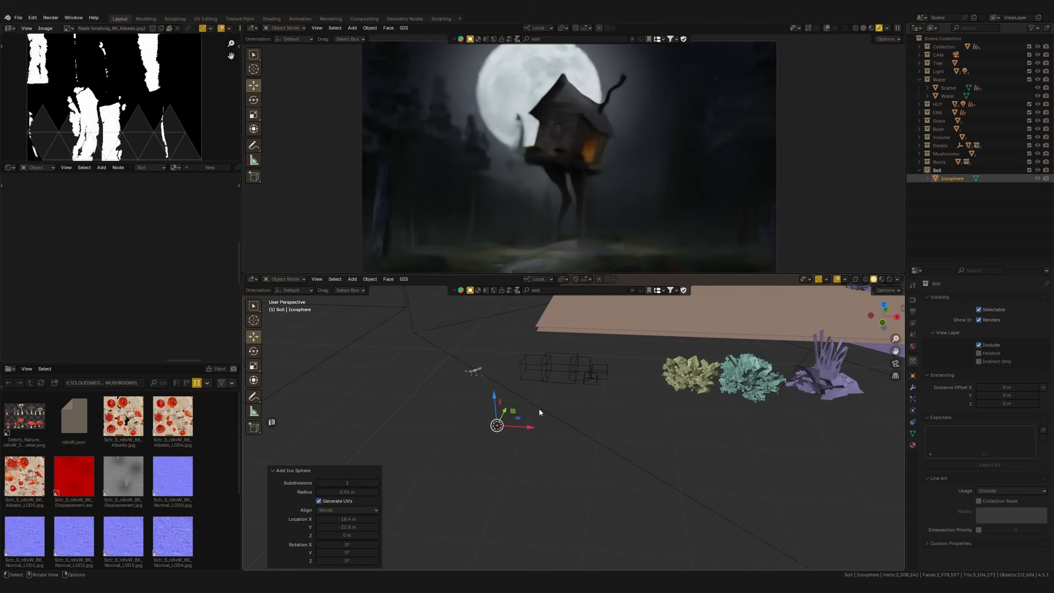
key("KP_Decimal")
scroll(564, 465, "down", 3)
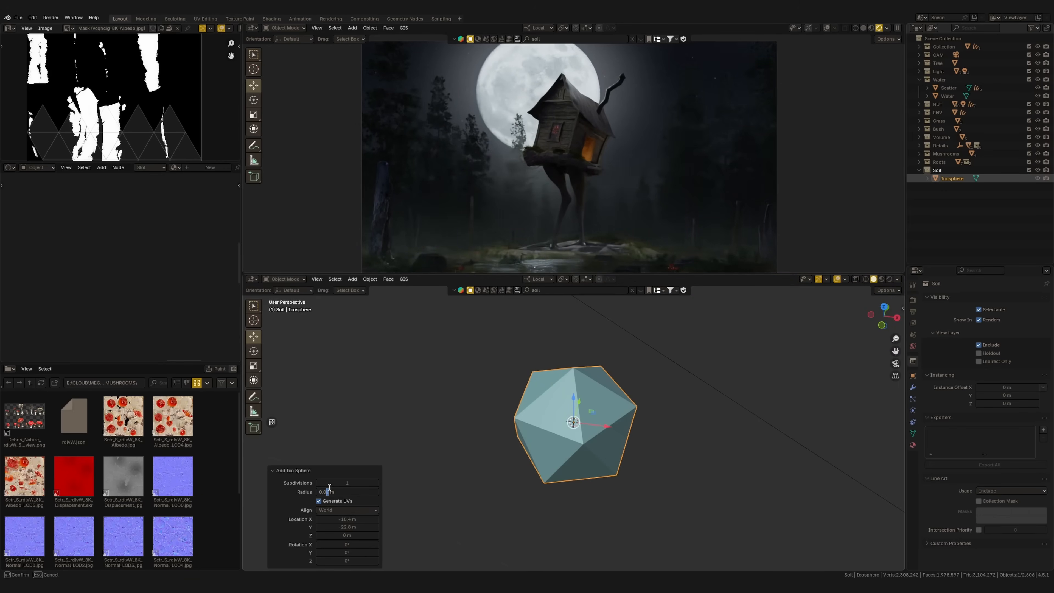
type("5")
key("Return")
Shade the small ico sphere smooth
key("KP_7")
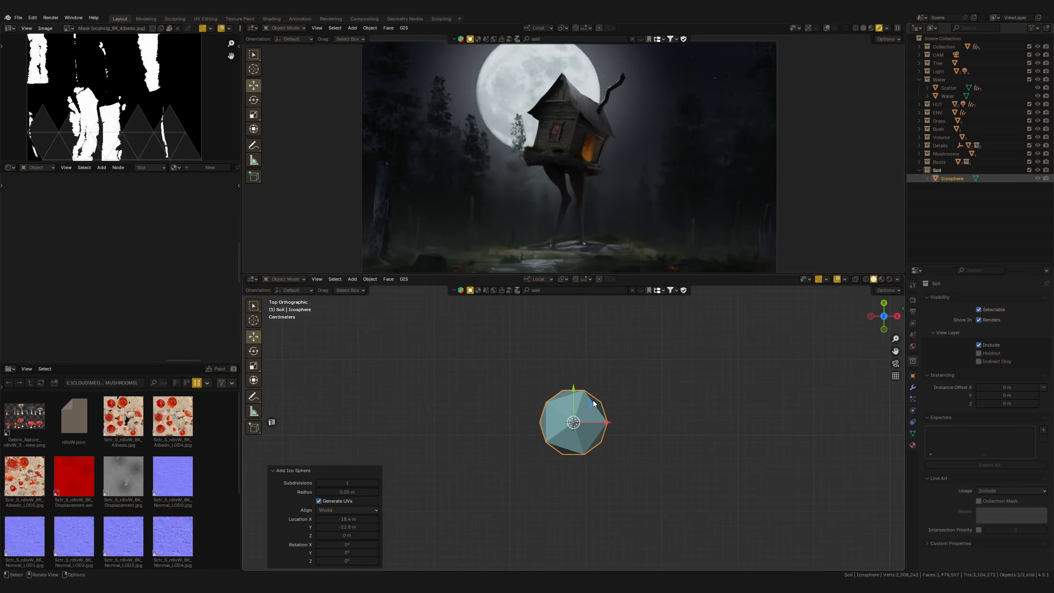
scroll(595, 409, "up", 4)
right_click(579, 437)
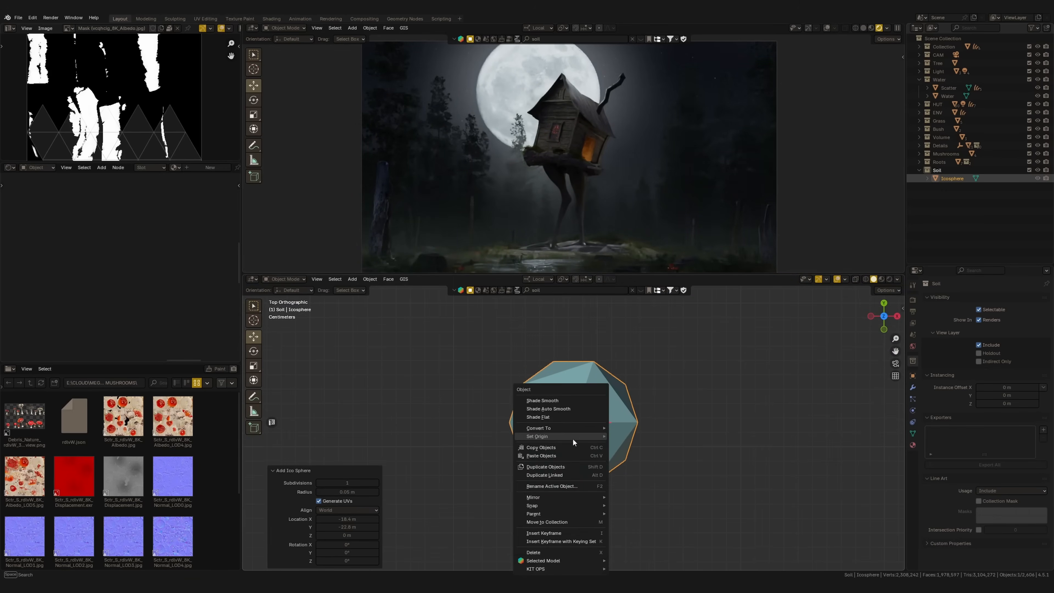
left_click(563, 402)
scroll(595, 459, "down", 3)
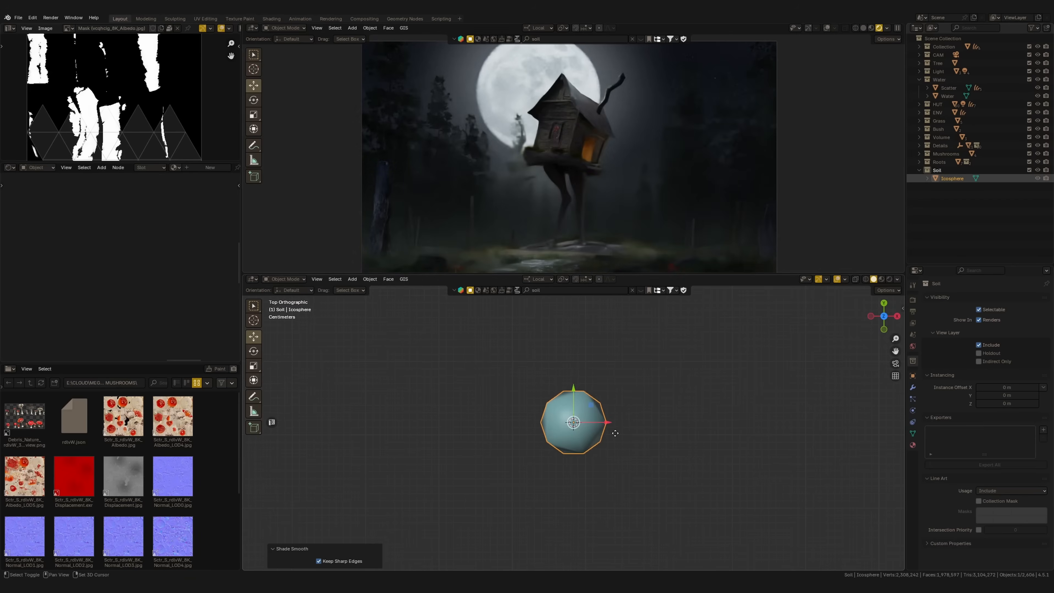
Duplicate the ico sphere twice along the X axis to make a row of three
key("shift+d")
key("x")
left_click(512, 422)
key("shift+d")
key("x")
left_click(484, 422)
Enlarge the two duplicated spheres so the row steps up in size
middle_click_drag(492, 421, 506, 400)
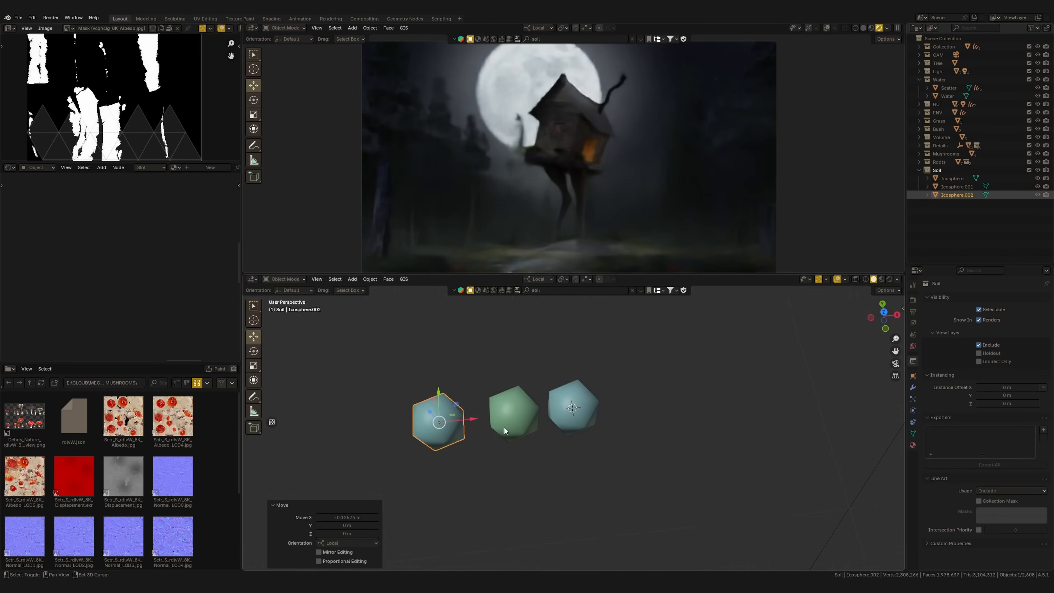
key("s")
left_click(575, 454)
middle_click_drag(575, 454, 545, 453)
left_click(514, 439)
key("s")
left_click(536, 452)
scroll(535, 451, "down", 3)
Duplicate the largest sphere to the end of the row and scale the copy up further
left_click(490, 432)
key("shift+d")
left_click_drag(544, 413, 455, 408)
left_click(455, 408)
key("s")
left_click(519, 430)
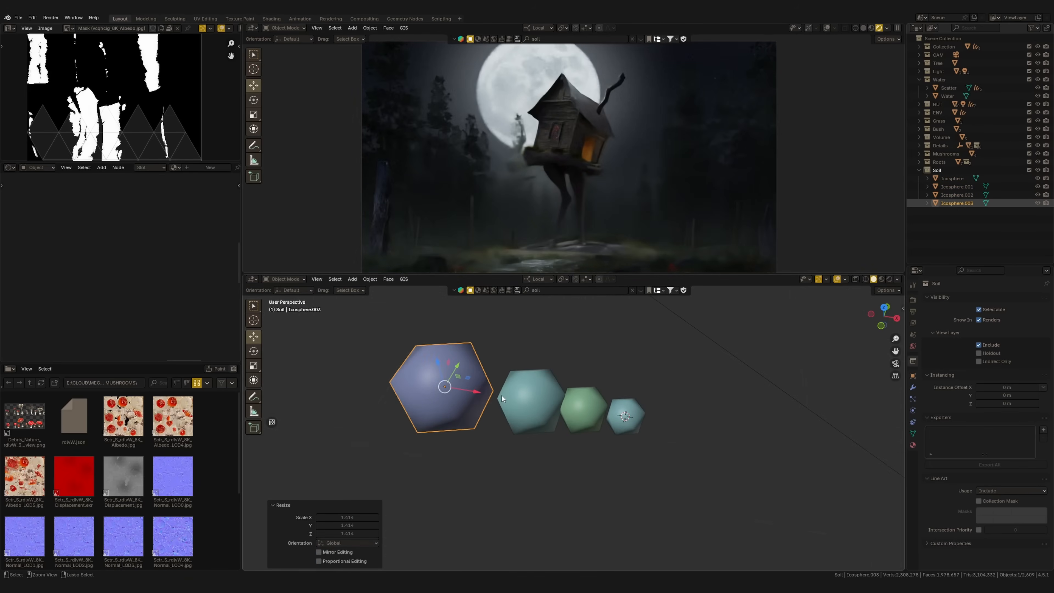
Select all four soil spheres and apply their scale
middle_click_drag(519, 429, 525, 431)
left_click_drag(457, 451, 611, 405)
key("ctrl+a")
left_click(557, 436)
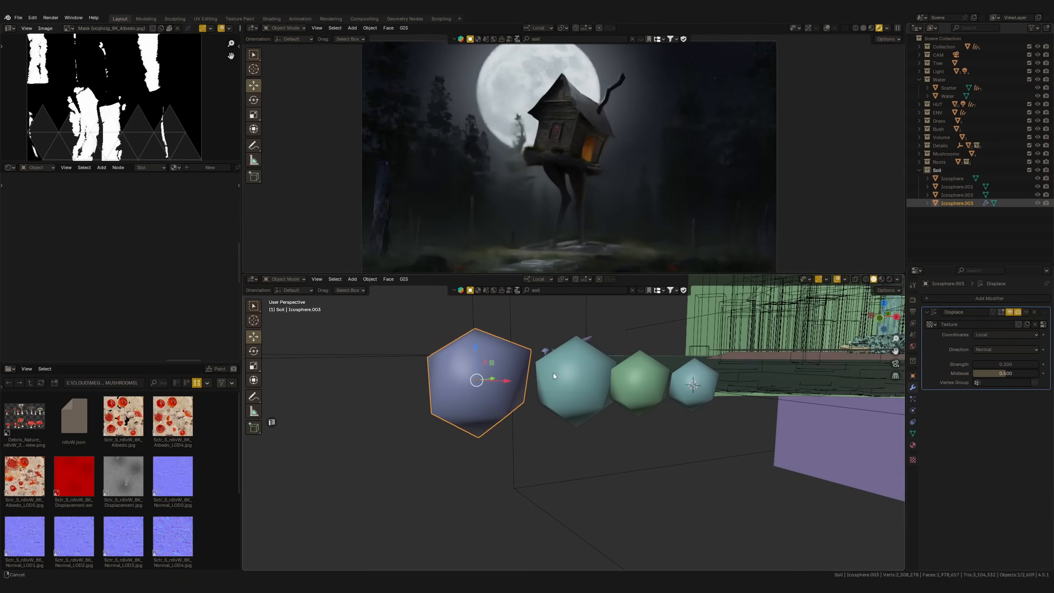
Adjust the Displace strength on the soil sphere and copy its modifier to the other spheres
left_click_drag(998, 364, 1013, 365)
left_click(583, 409)
middle_click_drag(590, 407, 543, 438)
left_click(641, 418, "shift")
left_click(687, 416, "shift")
left_click(477, 405, "shift")
key("ctrl+l")
left_click(473, 474)
Vary the Displace strength on individual soil spheres to give them different shapes
left_click(548, 405)
left_click_drag(1017, 364, 1009, 364)
left_click(607, 413)
left_click(656, 415)
middle_click_drag(656, 416, 615, 422)
Create a material on the green soil sphere and connect the damp soil albedo texture to its base color
left_click(612, 411)
left_click(196, 168)
left_click_drag(74, 417, 35, 239)
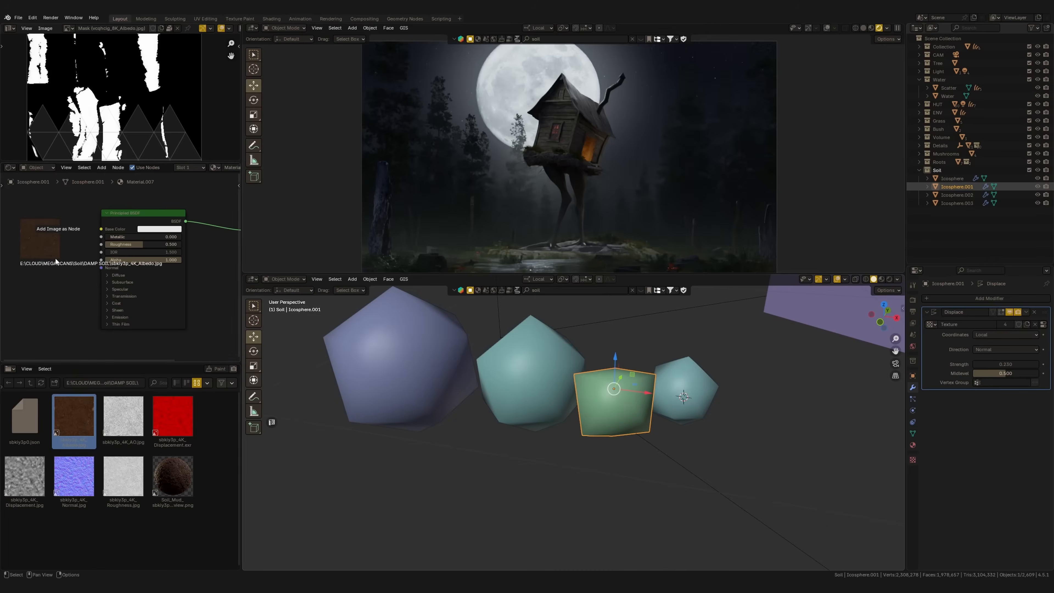
left_click_drag(75, 226, 101, 227)
middle_click_drag(113, 266, 135, 253)
Connect the soil normal texture through a Normal Map node and link the material to all four spheres
left_click_drag(74, 477, 42, 315)
left_click_drag(98, 318, 132, 255)
key("BackSpace")
type("normal map")
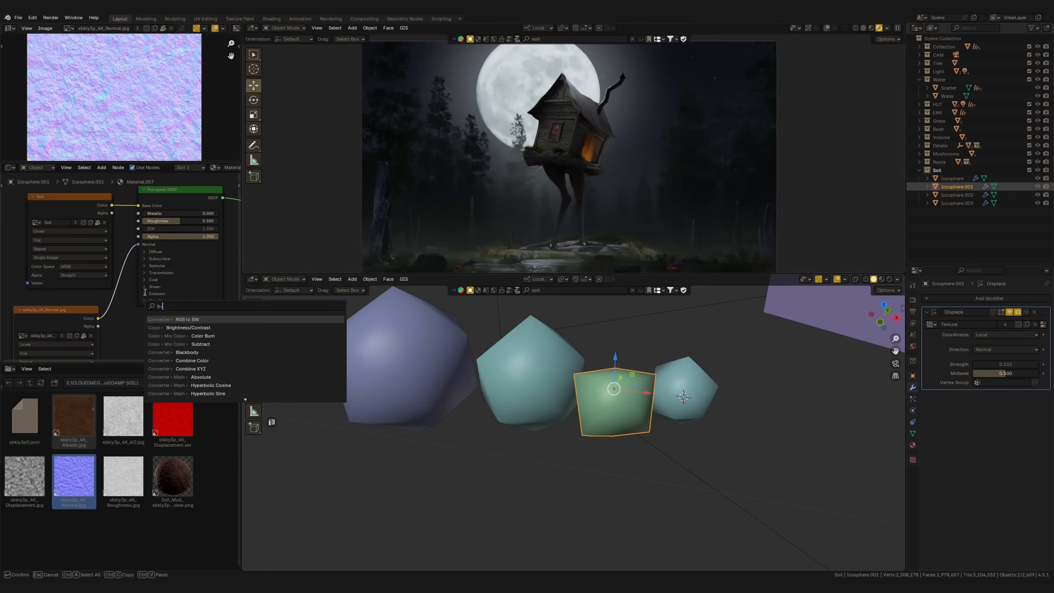
key("Return")
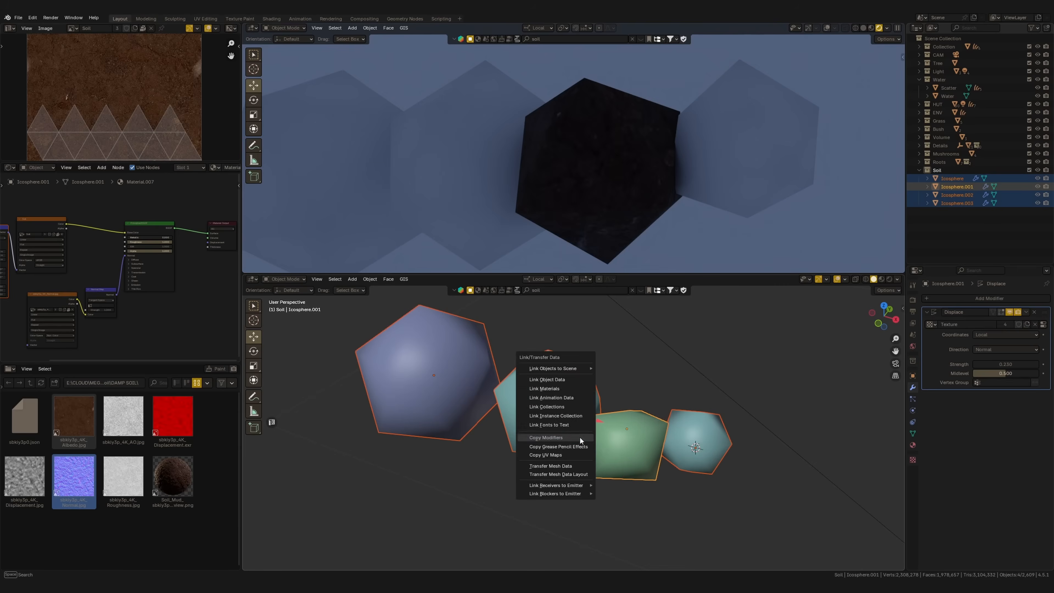
left_click(580, 436)
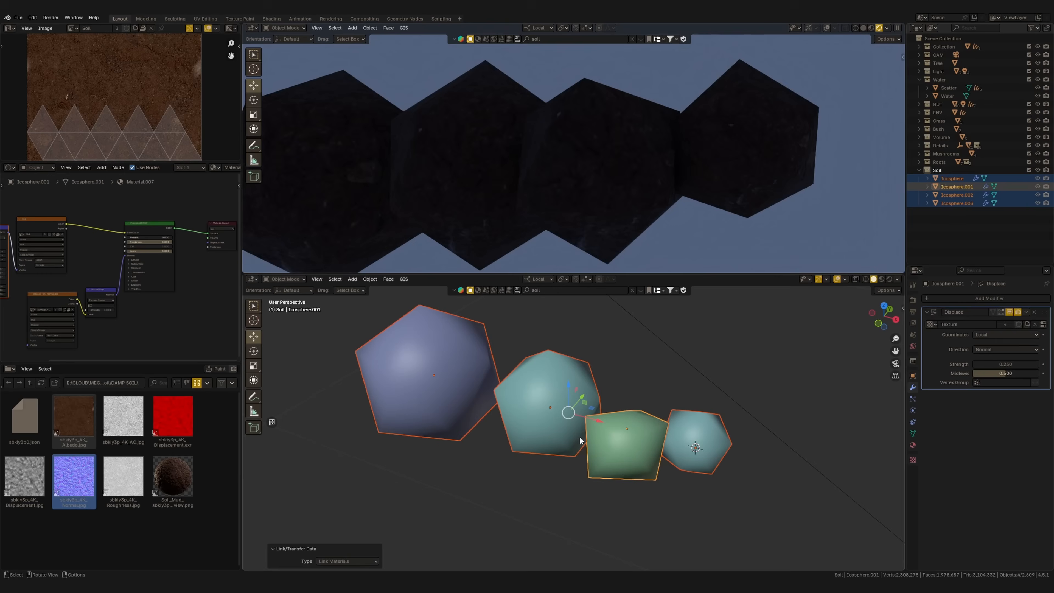
Add a Subdivision Surface modifier to each of the two largest soil spheres
left_click(470, 391)
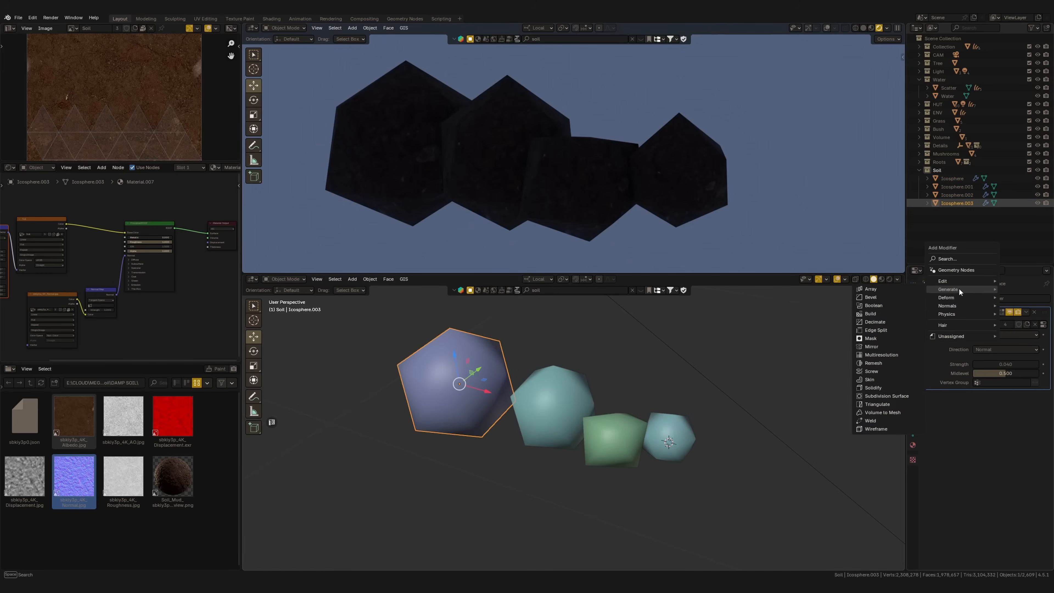
mouse_move(959, 290)
left_click(893, 398)
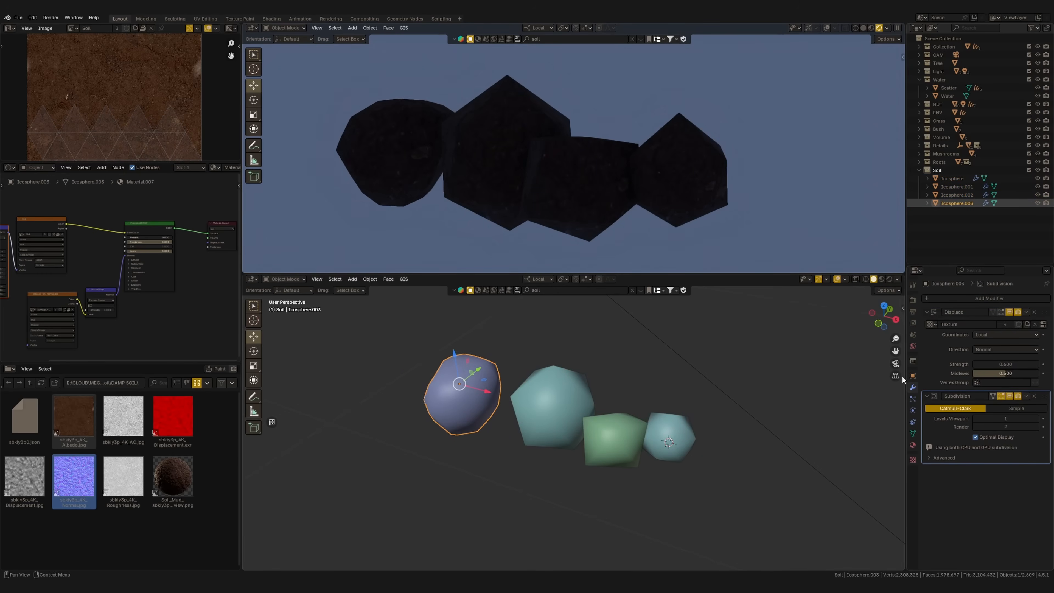
left_click(957, 194)
mouse_move(965, 300)
left_click(888, 406)
Add a Subdivision Surface modifier to each of the two smaller soil spheres
left_click(473, 405)
left_click(619, 458)
left_click(977, 299)
left_click(888, 407)
left_click(953, 179)
left_click(980, 299)
left_click(895, 407)
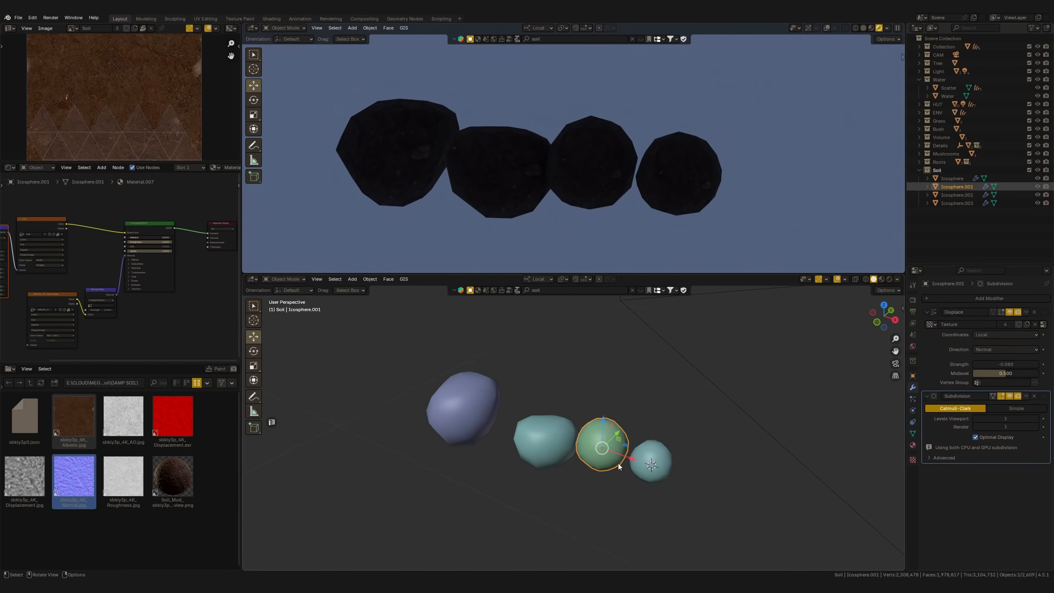
Vary the displacement across the soil clumps and their duplicates, and convert them all to meshes
key("KP_7")
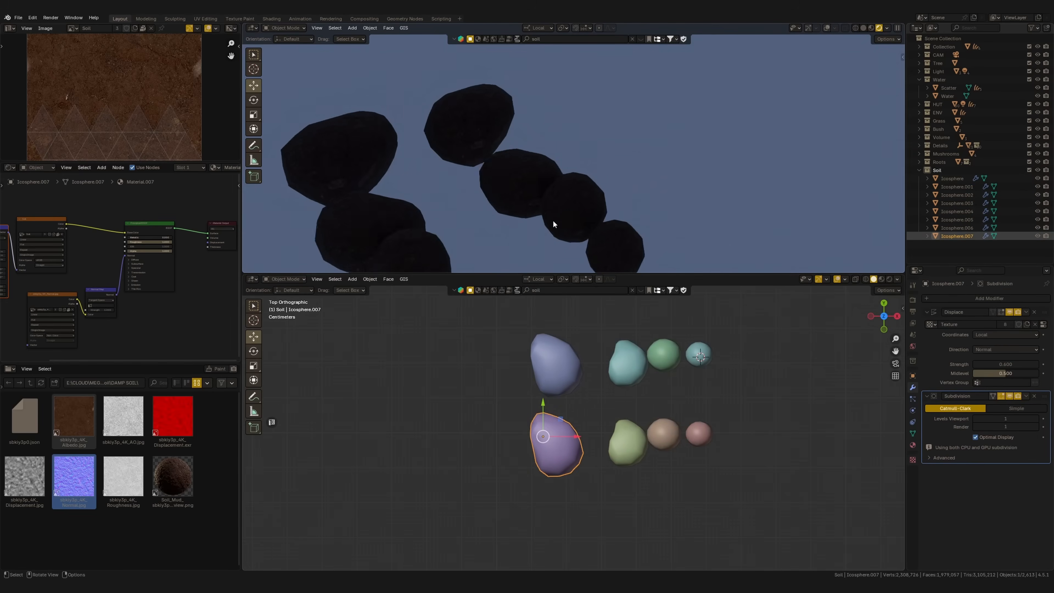
left_click_drag(1000, 365, 1013, 364)
left_click(629, 451)
left_click(665, 440)
left_click(699, 434)
scroll(750, 374, "down", 2)
left_click_drag(494, 469, 749, 343)
middle_click_drag(750, 342, 713, 369, "shift")
right_click(617, 464)
left_click(656, 438)
Examine the converted soil clumps' wireframe and shading up close
left_click(572, 411)
key("shift+z")
scroll(557, 448, "up", 3)
middle_click_drag(556, 447, 583, 418)
key("shift+z")
left_click(539, 440)
scroll(654, 474, "down", 3)
key("a")
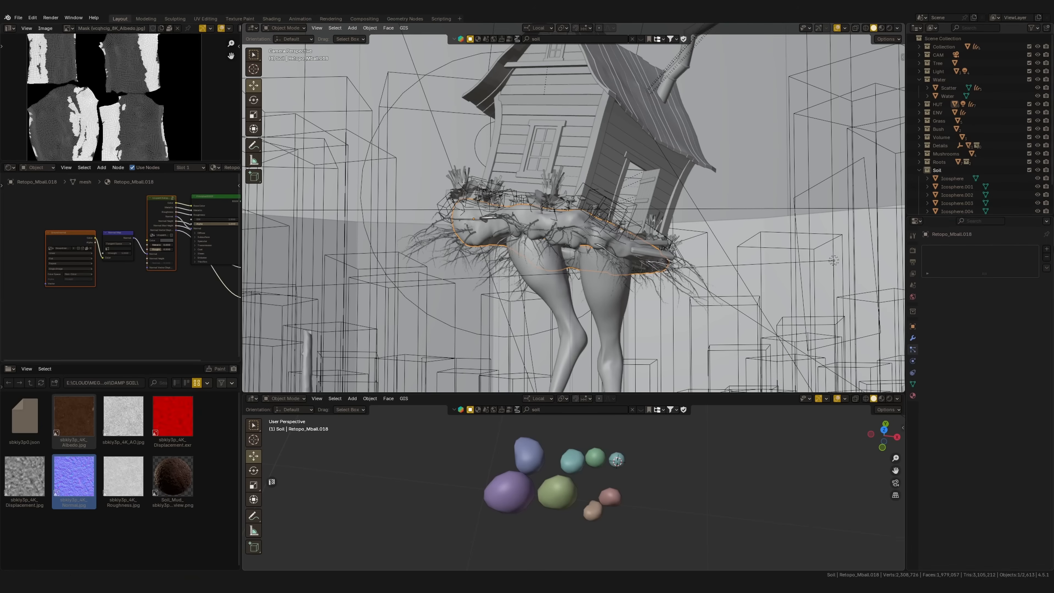
Add an emitter particle system to the hut's mossy base mesh and preview the emission
left_click(1046, 249)
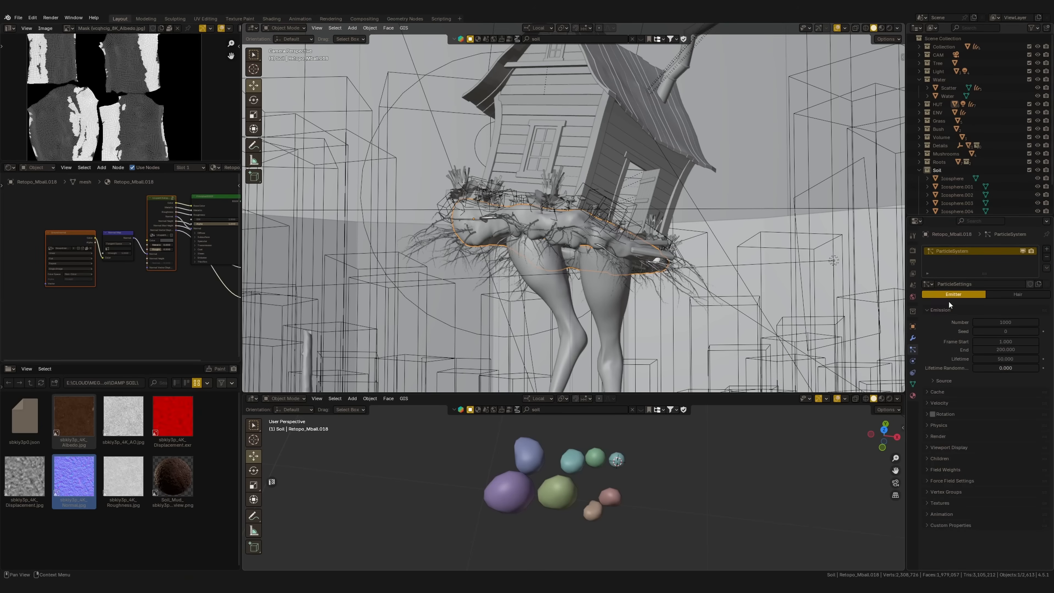
key("space")
key("Escape")
key("space")
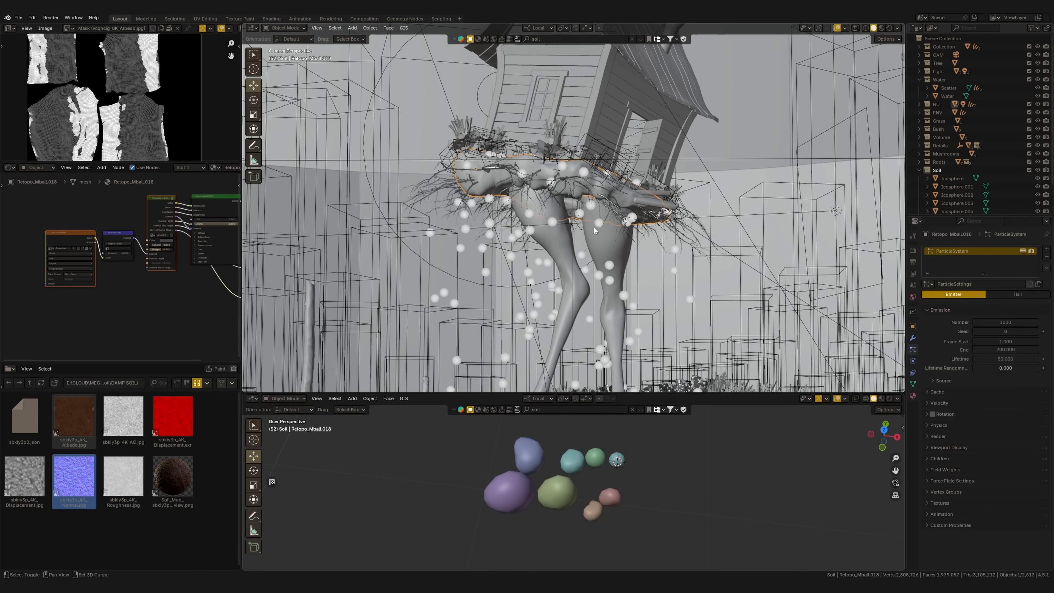
Split off a Timeline editor below the camera viewport and return the animation to the first frame
left_click_drag(244, 391, 252, 342)
left_click(252, 338)
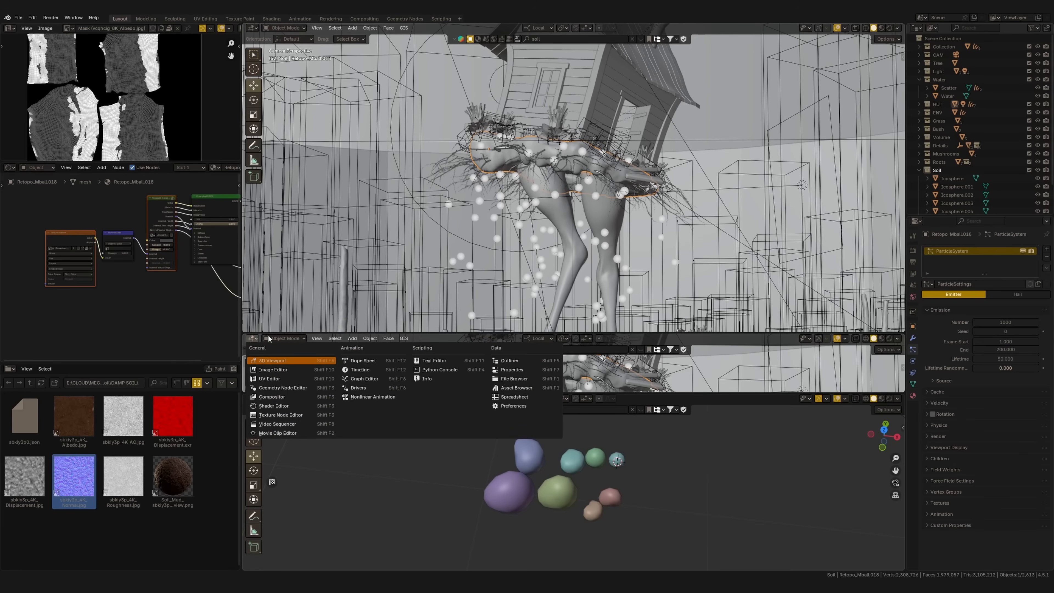
left_click(353, 370)
left_click(558, 339)
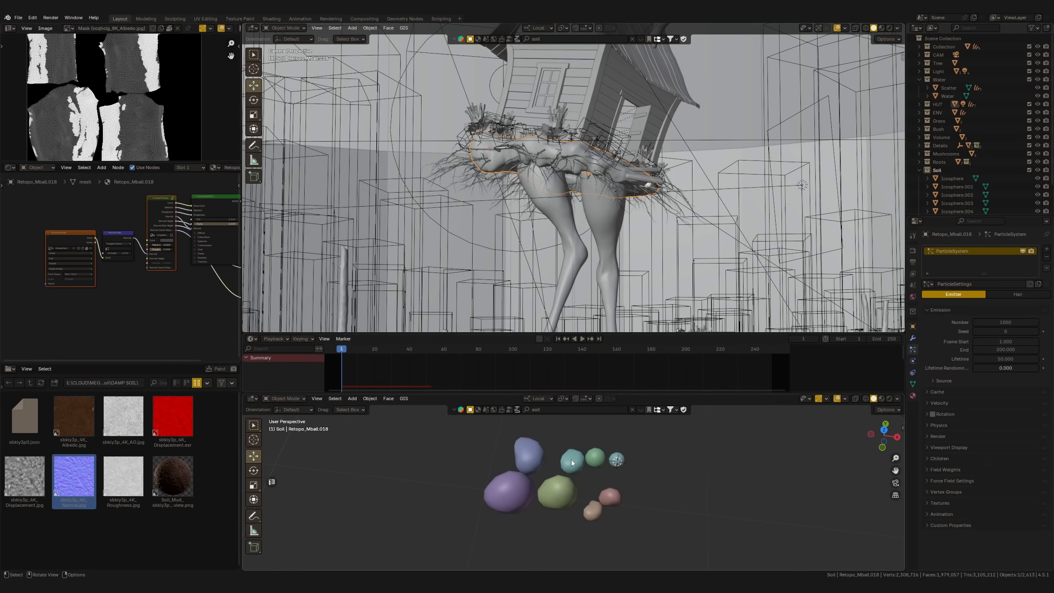
Render the particles as a collection, with Soil as the instance collection
left_click(929, 437)
left_click(919, 170)
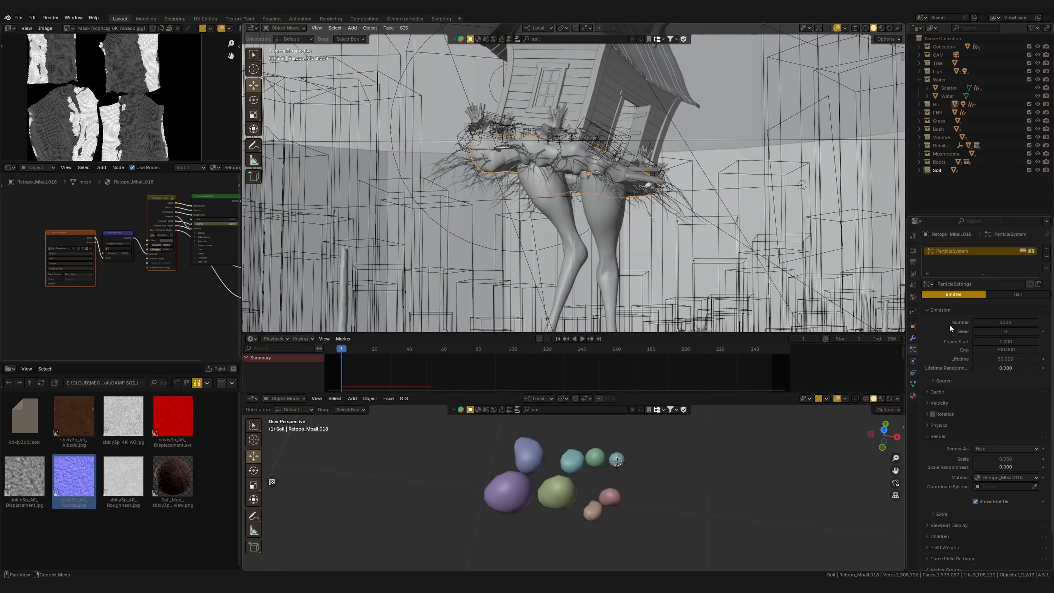
left_click(987, 449)
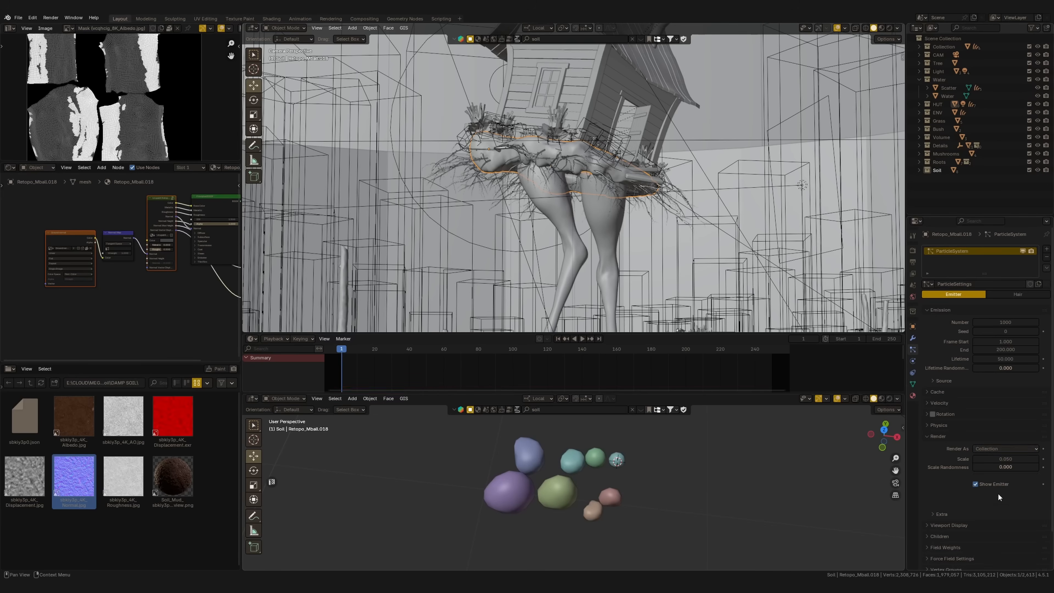
left_click(992, 503)
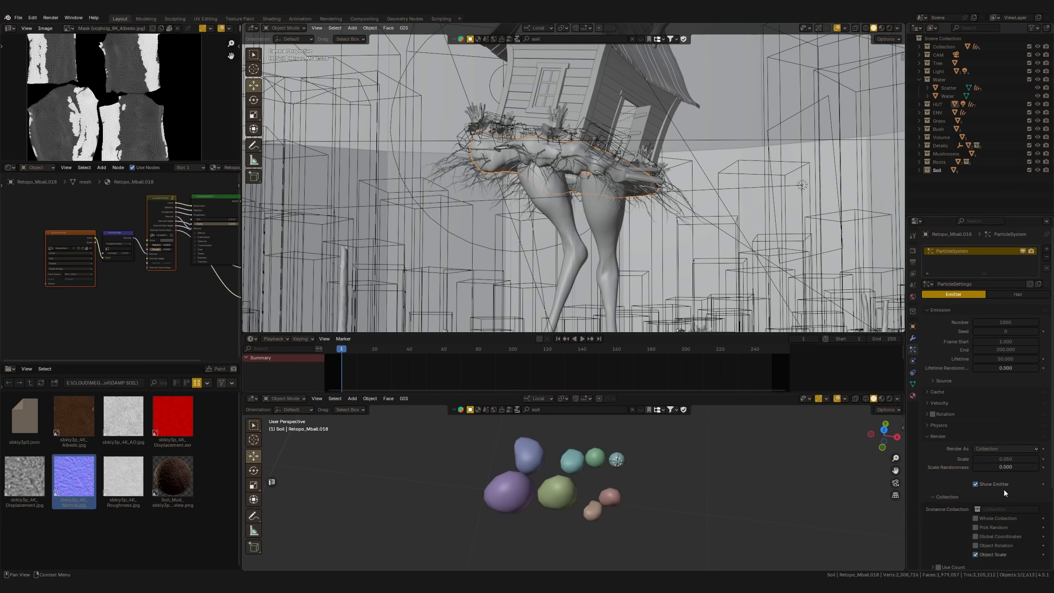
left_click(995, 509)
scroll(990, 490, "down", 7)
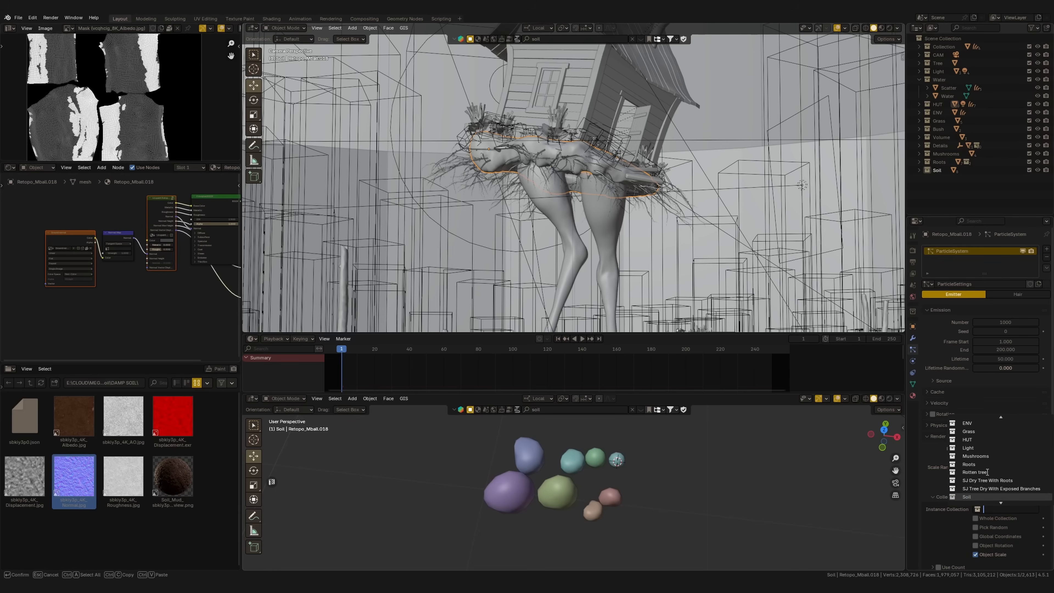
left_click(982, 496)
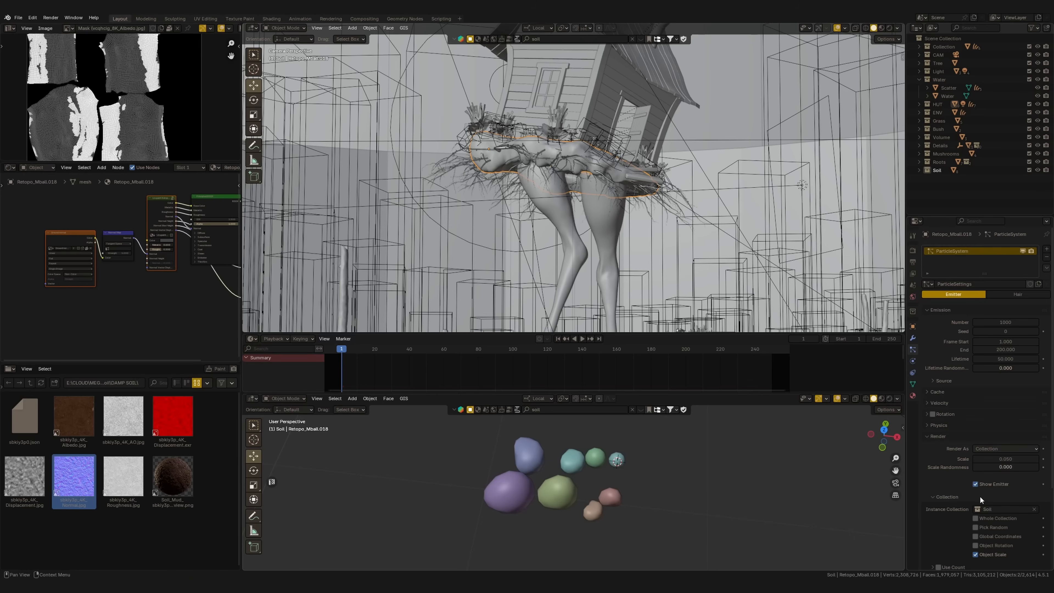
Set the particle scale to 0.410 and scale randomness to 0.173, and replay the falling soil from the first frame
key("space")
key("space")
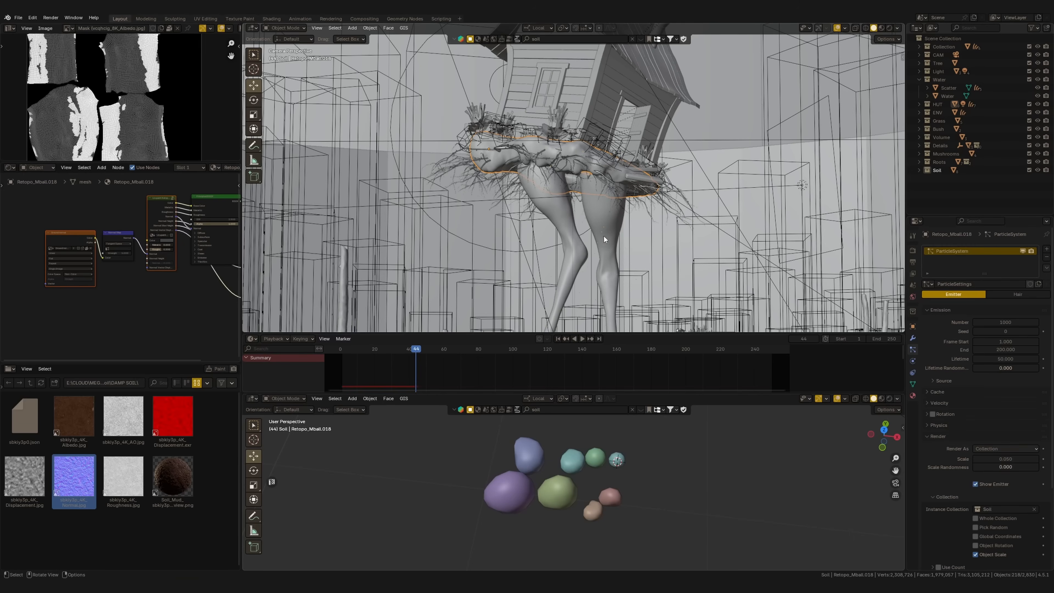
middle_click_drag(630, 195, 623, 222, "ctrl")
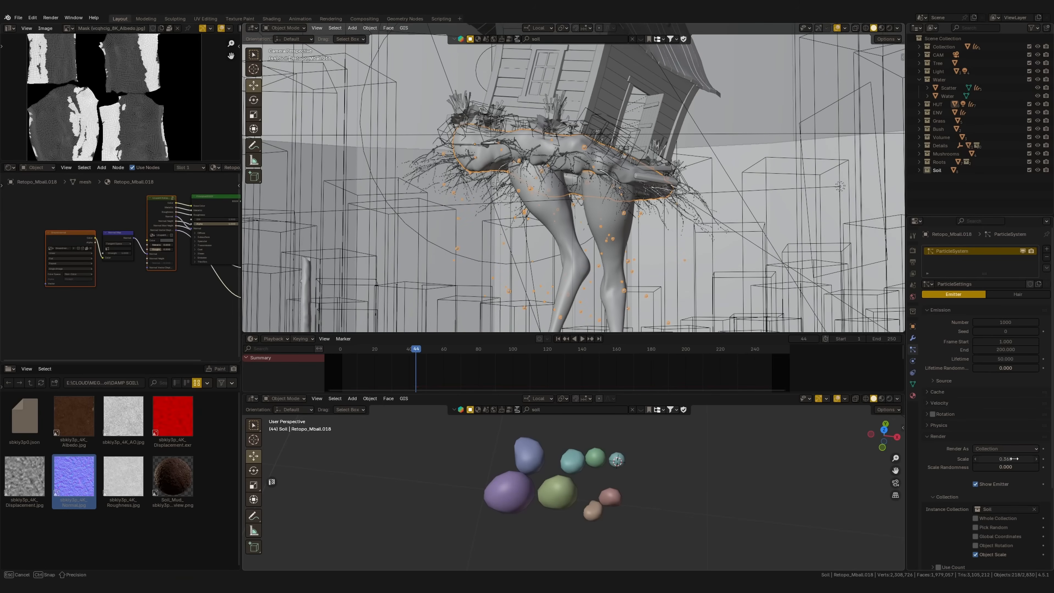
mouse_move(998, 469)
left_mouse_down()
mouse_move(1015, 466)
mouse_move(1006, 470)
left_mouse_up()
left_click_drag(384, 350, 338, 350)
key("space")
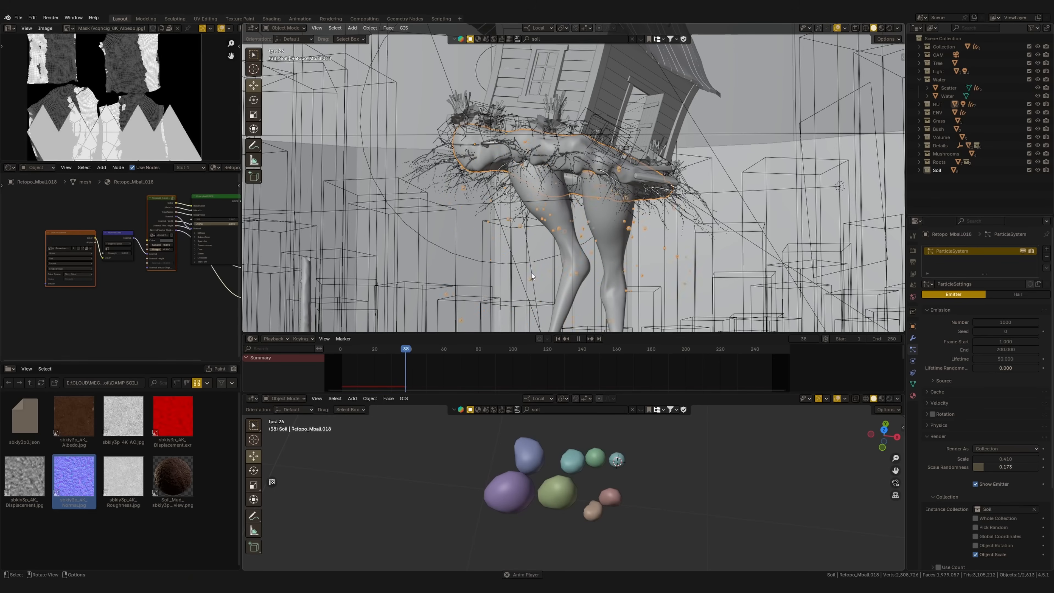
scroll(579, 223, "down", 4)
scroll(637, 270, "up", 3)
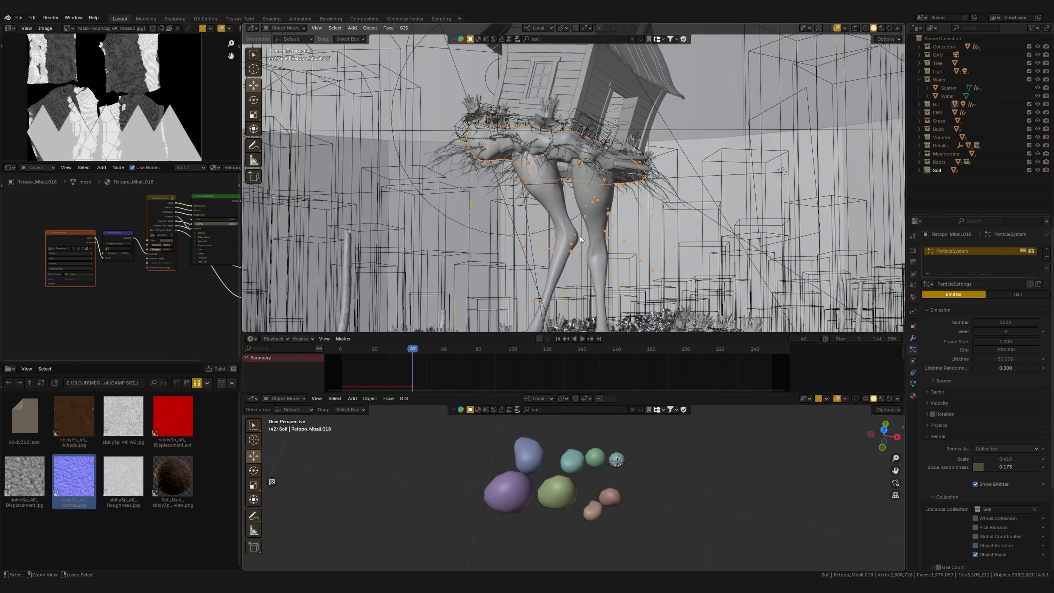
Raise the particle number to 5000 and replay the soil fall from the first frame
left_click_drag(412, 348, 376, 349)
key("space")
left_click(1005, 323)
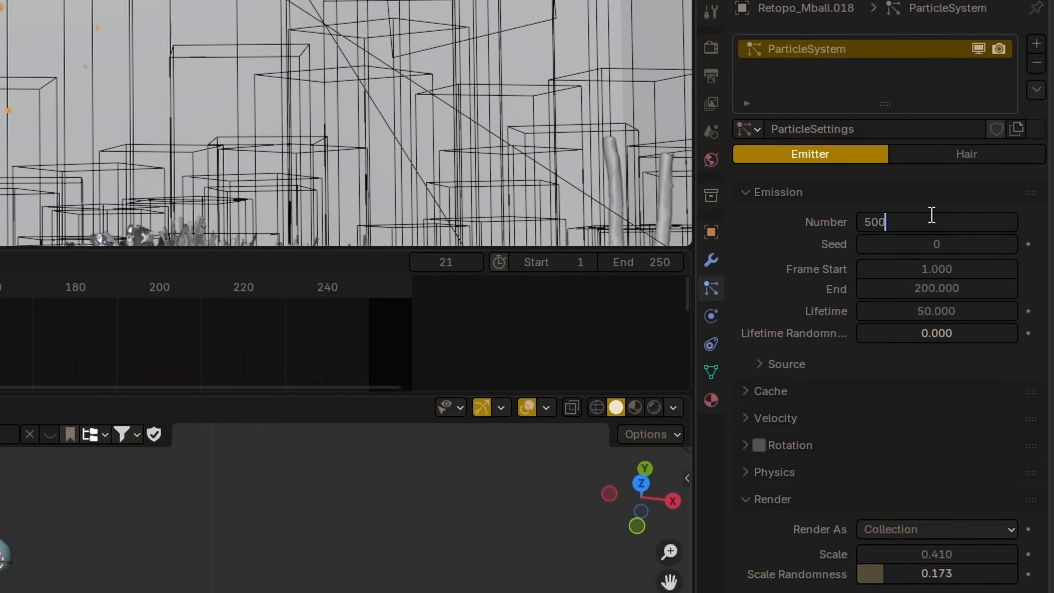
type("5000")
key("Return")
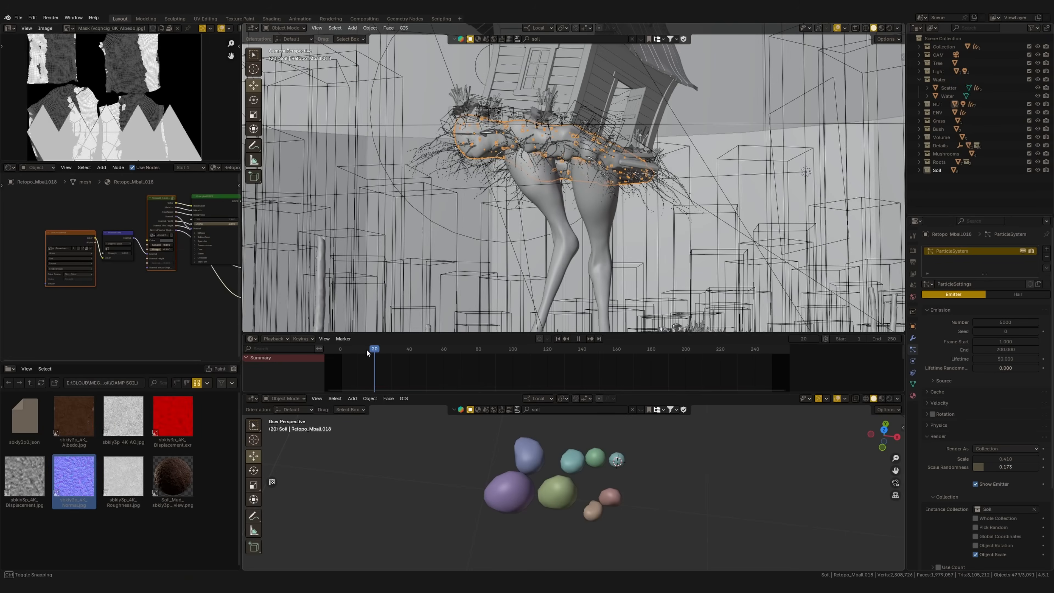
left_click_drag(371, 351, 340, 353)
key("space")
key("space")
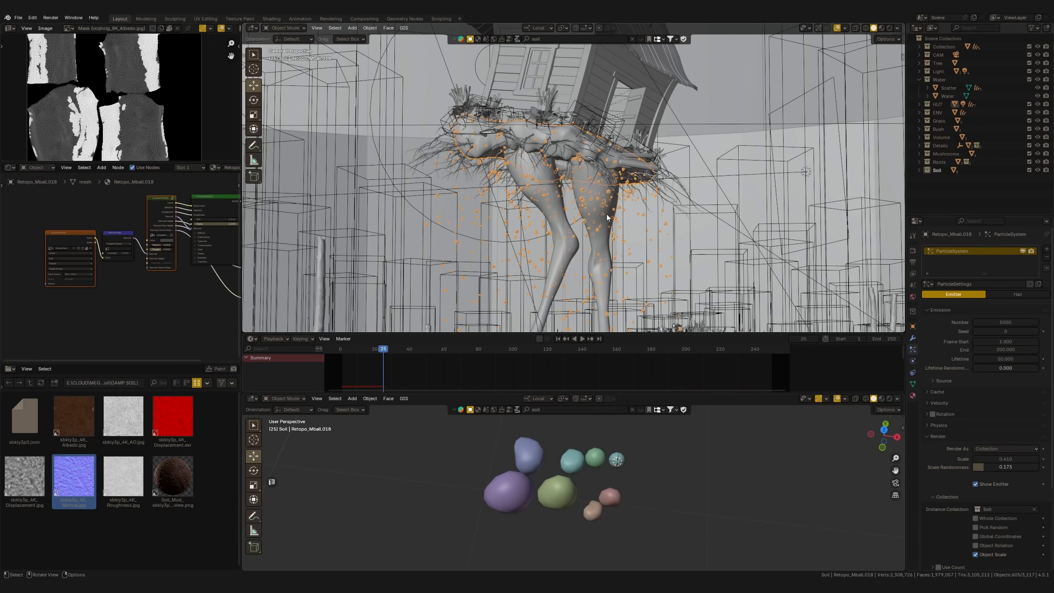
middle_click_drag(730, 254, 725, 203, "shift")
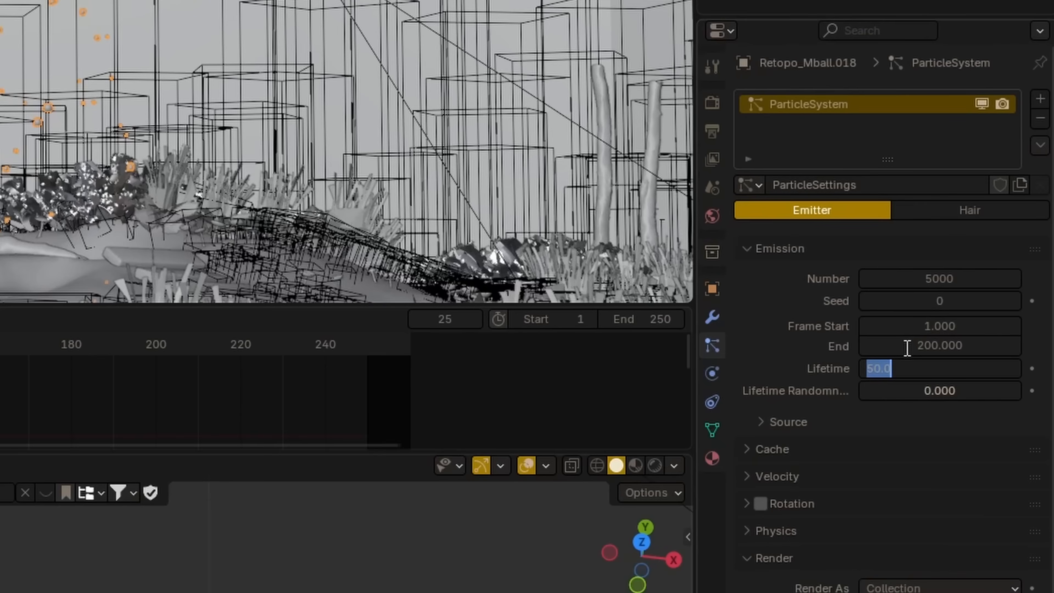
Set the soil particles' lifetime to 10 and replay the fall from the first frame
key("Return")
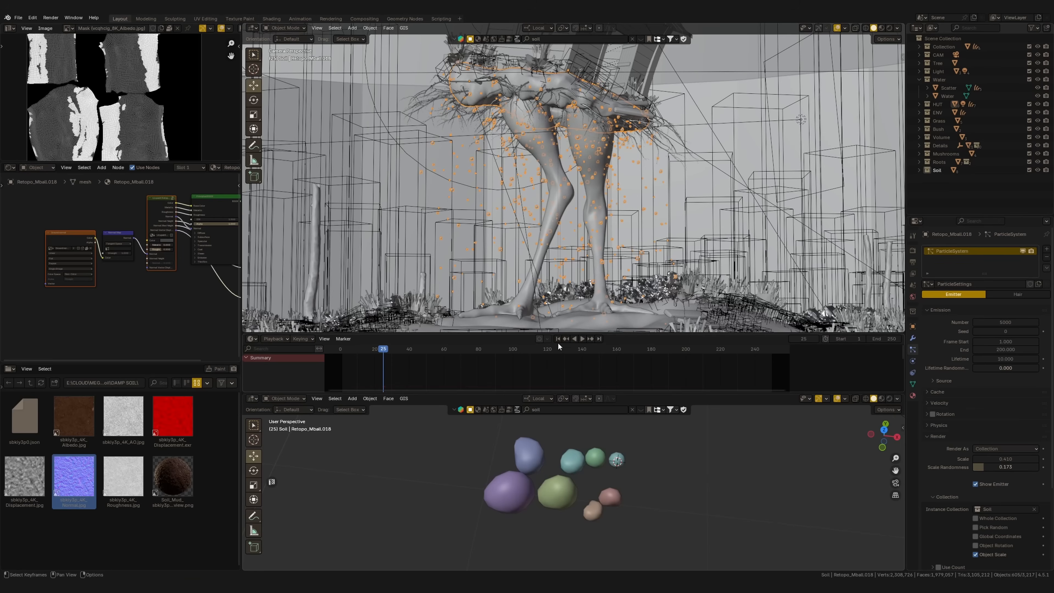
left_click(558, 339)
key("space")
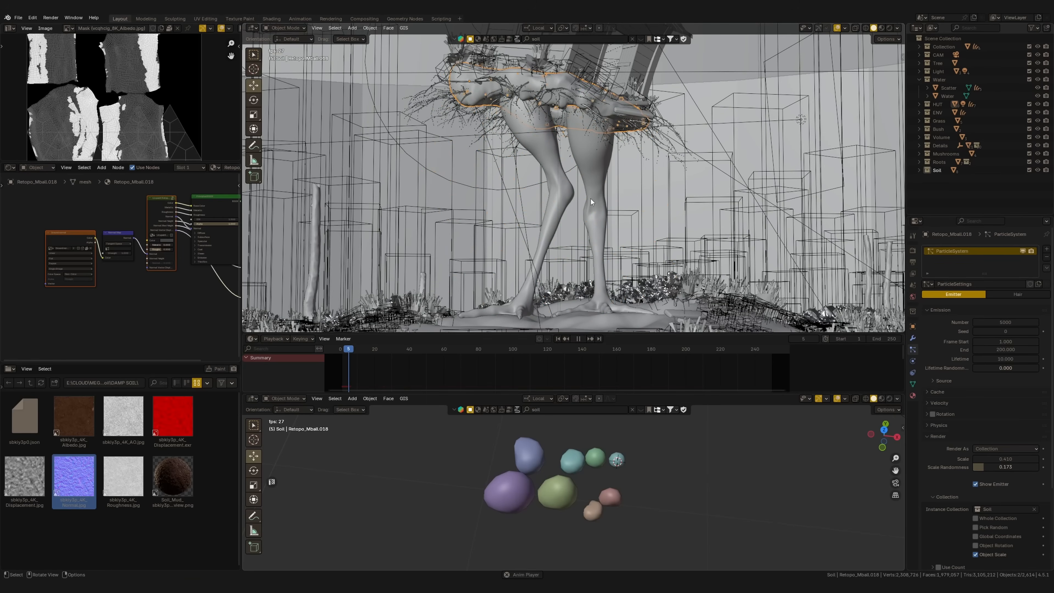
key("space")
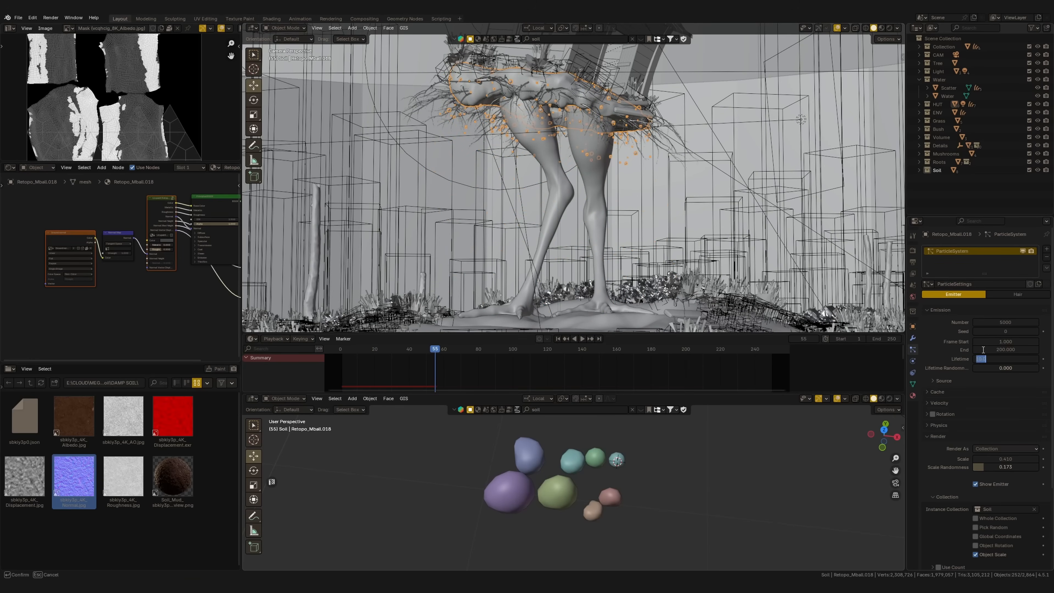
Set the particle lifetime to 15 and replay the soil fall from the first frame
type("5")
key("Return")
left_click(559, 339)
key("space")
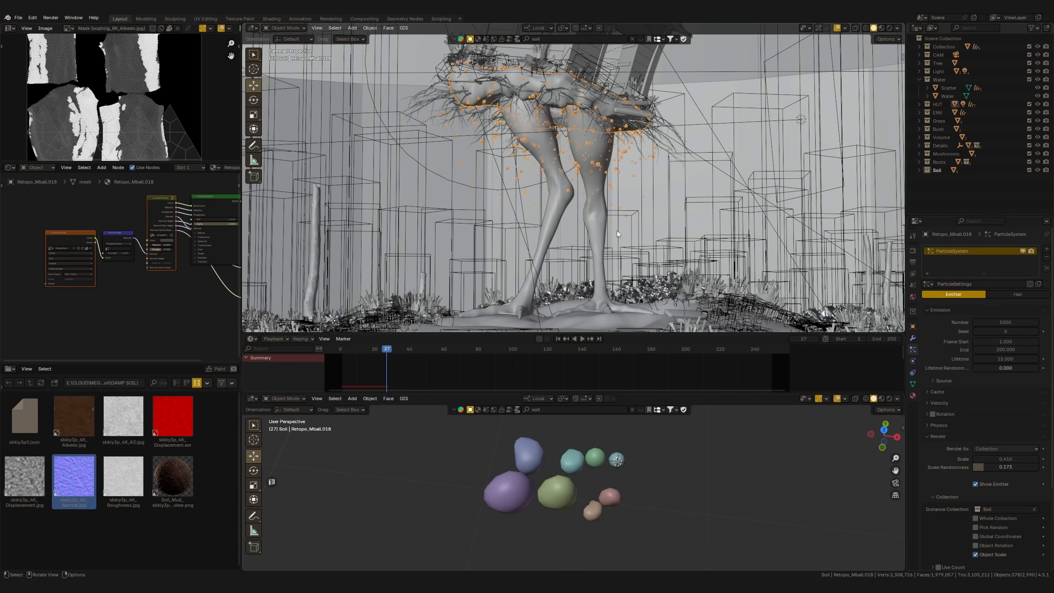
Isolate the soil emitter mesh in local view and expand the particle system's Vertex Groups settings
middle_click_drag(678, 269, 606, 168)
key("KP_Divide")
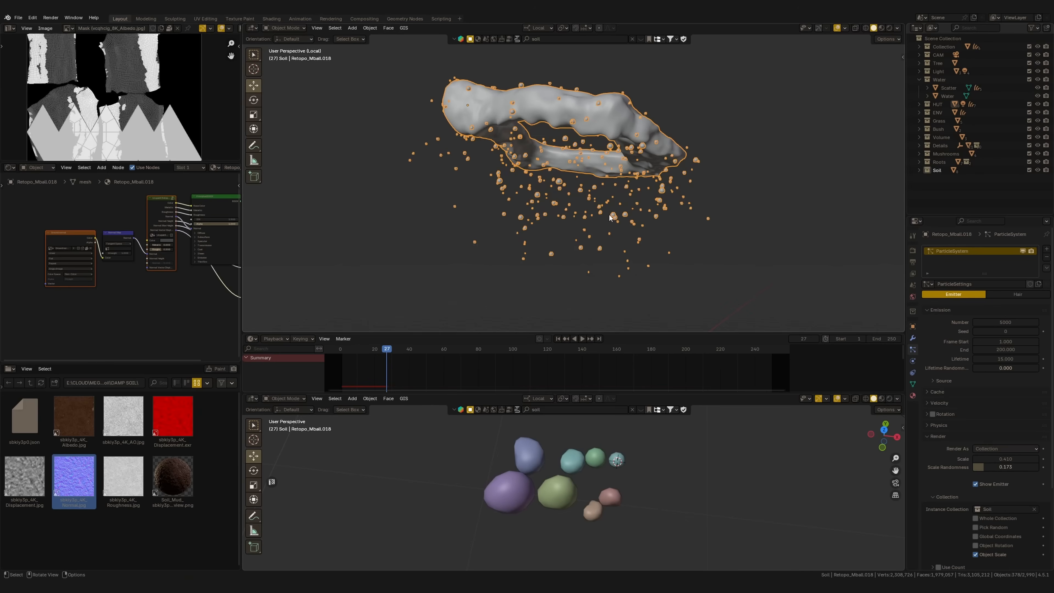
middle_click_drag(609, 219, 610, 216)
scroll(946, 328, "down", 5)
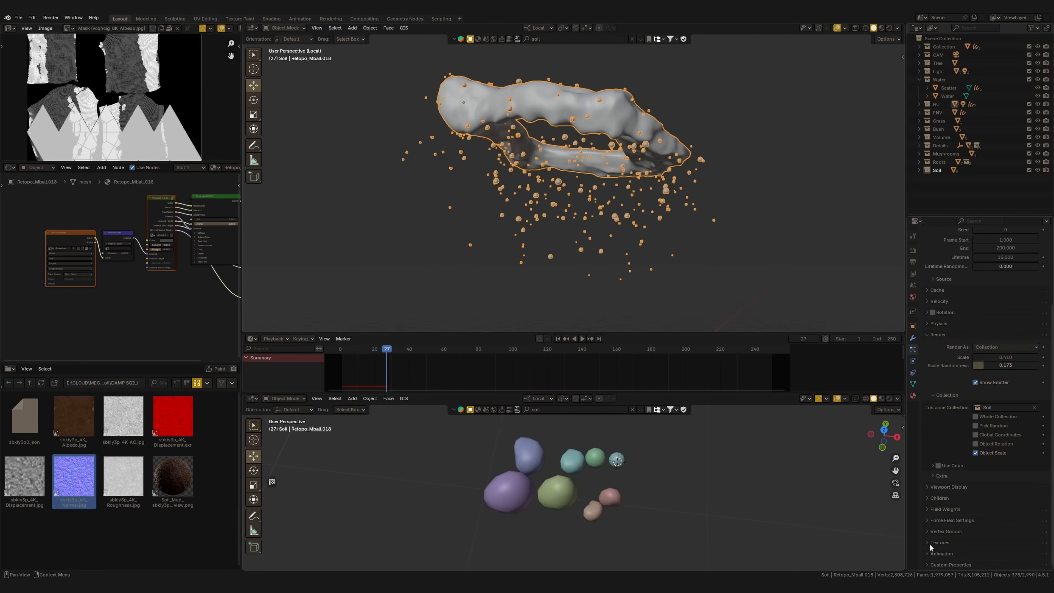
left_click(935, 532)
scroll(954, 491, "down", 4)
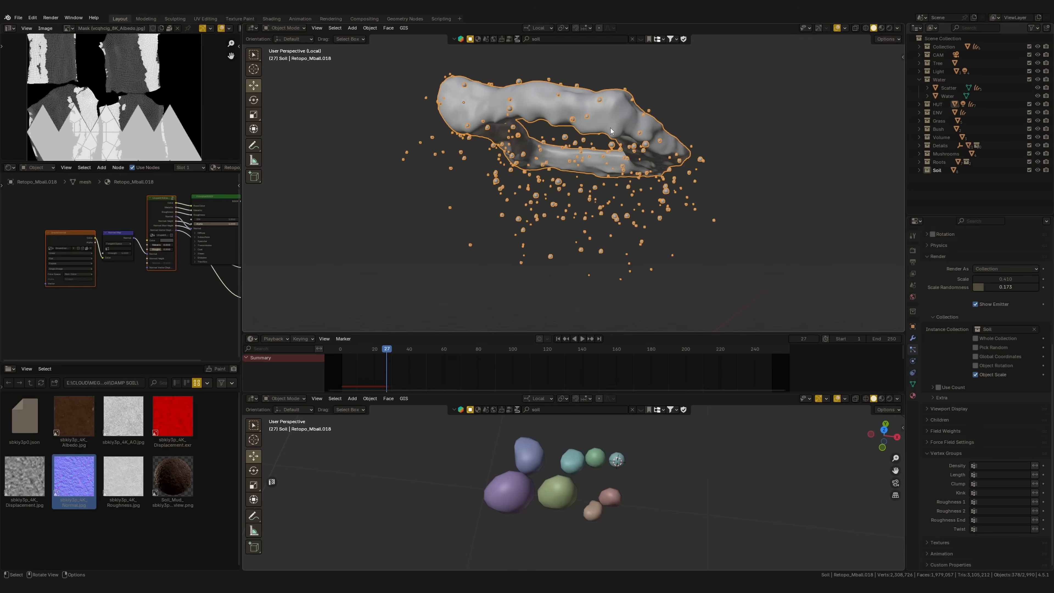
Weight-paint the underside of the ring-shaped soil emitter mesh at weight 1.000, working around its sides and corners
key("ctrl+Tab")
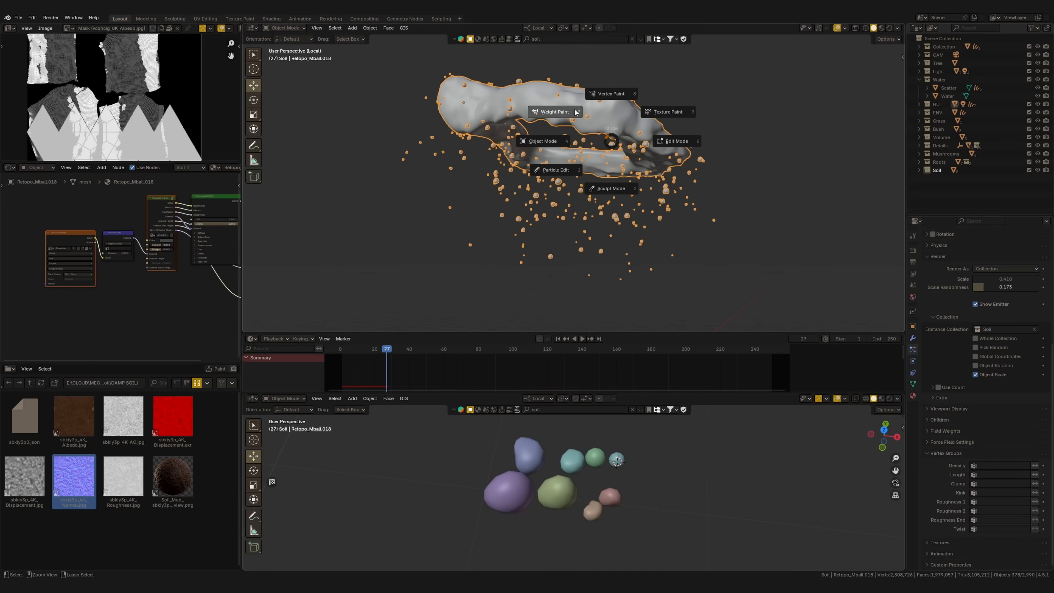
left_click(552, 116)
mouse_move(552, 118)
middle_mouse_down()
mouse_move(574, 176)
mouse_move(598, 158)
mouse_move(606, 166)
middle_mouse_up()
mouse_move(617, 146)
left_mouse_down()
mouse_move(669, 245)
mouse_move(637, 302)
left_mouse_up()
middle_click_drag(584, 174, 548, 153)
left_click_drag(672, 191, 625, 166)
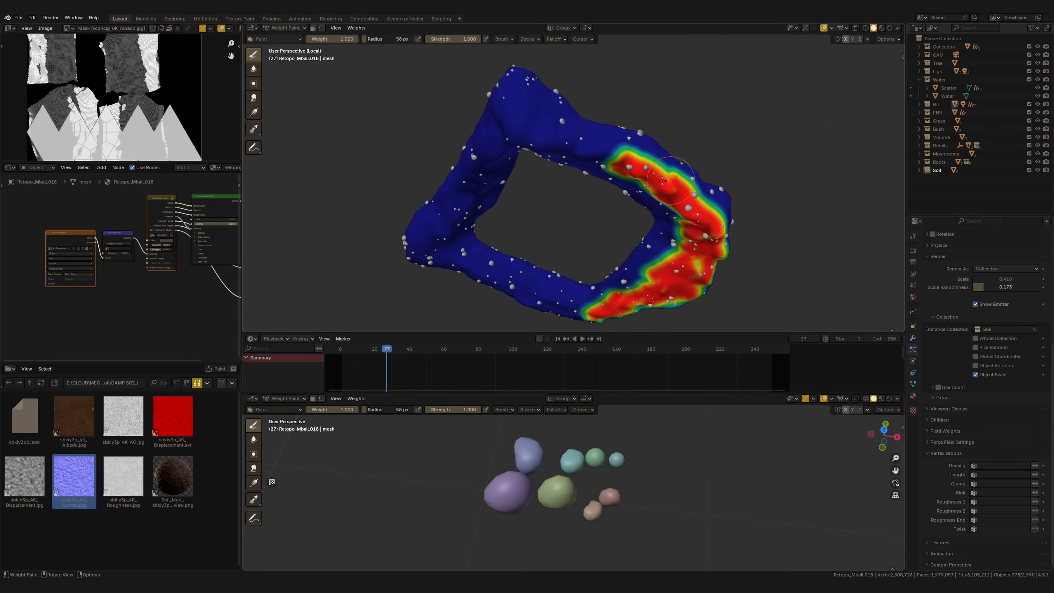
middle_click_drag(602, 145, 669, 195, "shift")
left_click_drag(660, 193, 615, 186)
middle_click_drag(614, 187, 585, 175)
mouse_move(623, 207)
left_mouse_down()
mouse_move(649, 245)
mouse_move(604, 166)
left_mouse_up()
middle_click_drag(604, 166, 581, 154)
left_click_drag(606, 170, 585, 153)
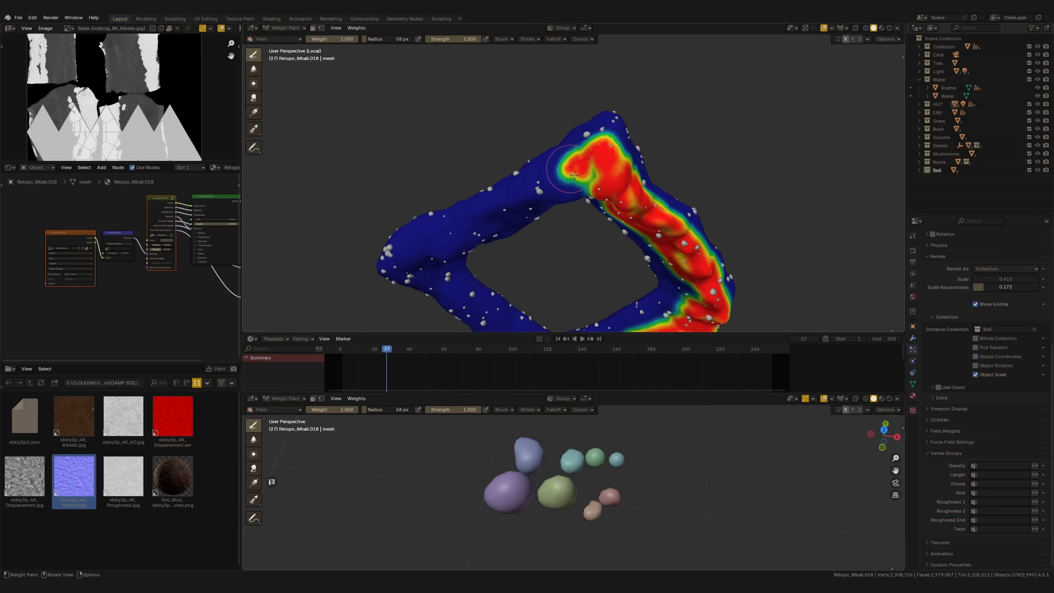
middle_click_drag(585, 154, 548, 145)
left_click_drag(652, 156, 602, 160)
middle_click_drag(603, 160, 598, 124)
mouse_move(647, 183)
left_mouse_down()
mouse_move(574, 199)
mouse_move(554, 173)
left_mouse_up()
middle_click_drag(554, 172, 571, 203)
left_click_drag(631, 169, 570, 169)
middle_click_drag(567, 195, 550, 154)
left_click_drag(635, 204, 483, 177)
middle_click_drag(491, 156, 508, 201)
left_click_drag(558, 155, 451, 144)
mouse_move(441, 144)
middle_mouse_down("shift")
mouse_move(516, 142)
mouse_move(550, 209)
mouse_move(626, 216)
middle_mouse_up("shift")
left_click_drag(581, 177, 498, 183)
middle_click_drag(498, 183, 552, 182)
left_click_drag(557, 183, 488, 193)
middle_click_drag(487, 193, 573, 174, "shift")
left_click_drag(568, 166, 456, 187)
middle_click_drag(455, 188, 471, 226)
left_click_drag(486, 183, 421, 196)
middle_click_drag(421, 195, 473, 166)
Return the emitter to Object Mode and assign Group as the particle density vertex group
key("ctrl+Tab")
left_click(1005, 465)
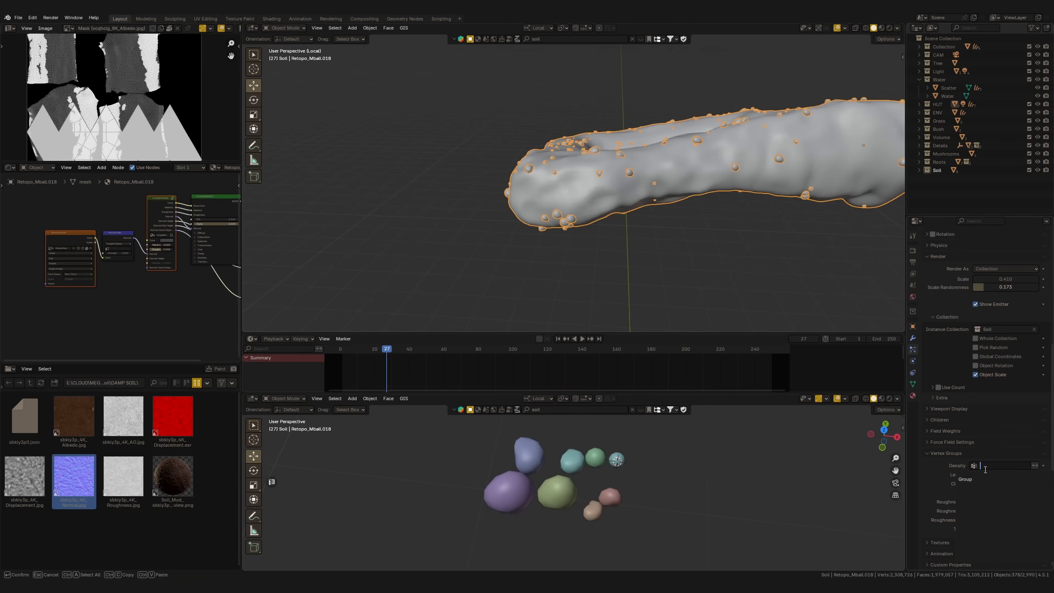
left_click(970, 481)
Play the soil fall on the isolated emitter from the camera view and return to the first frame
middle_click_drag(661, 261, 615, 211)
key("grave")
left_click(512, 266)
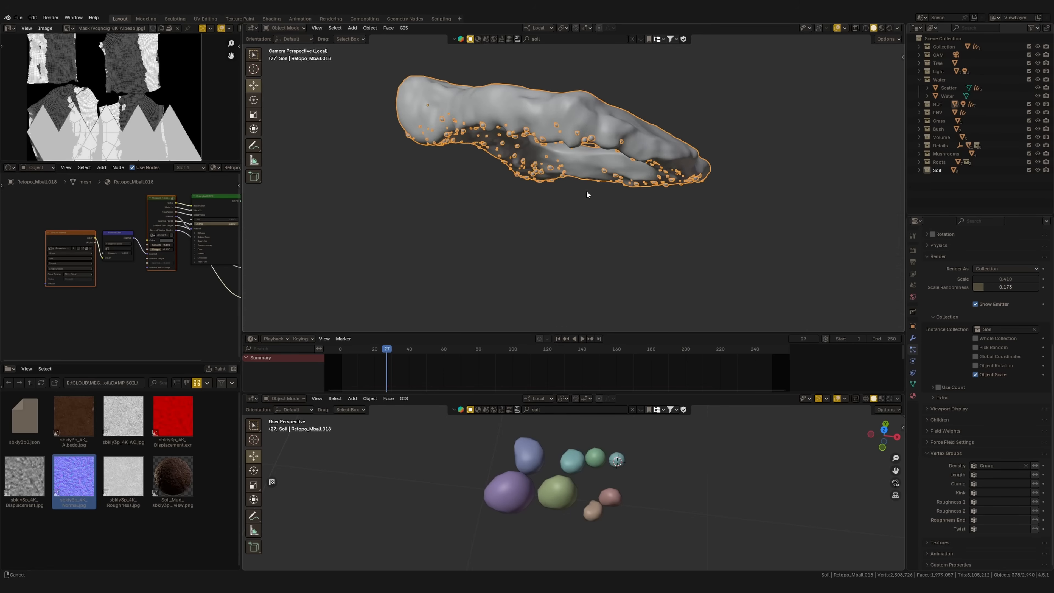
key("space")
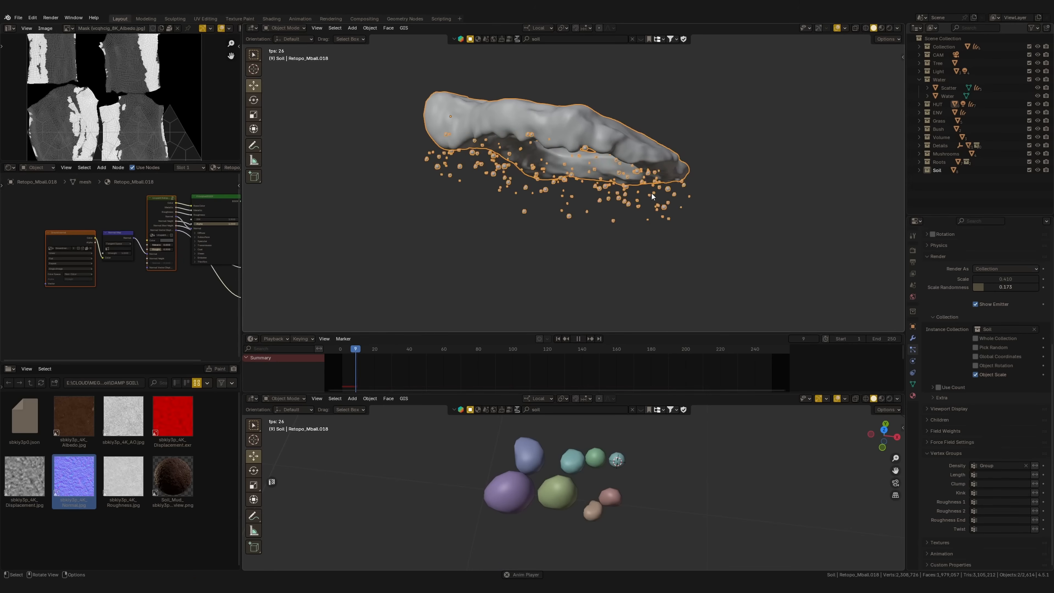
key("space")
left_click(559, 342)
Extend the painted weight along the emitter ring's bare underside areas and edges in Weight Paint mode
mouse_move(589, 265)
middle_mouse_down()
mouse_move(613, 184)
mouse_move(592, 168)
mouse_move(569, 199)
mouse_move(456, 153)
middle_mouse_up()
key("ctrl+Tab")
left_click(528, 156)
left_click_drag(457, 151, 417, 128, "ctrl")
mouse_move(418, 128)
middle_mouse_down()
mouse_move(441, 166)
mouse_move(429, 139)
middle_mouse_up()
left_click_drag(422, 115, 442, 131)
middle_click_drag(442, 130, 465, 135)
left_click_drag(484, 135, 440, 129, "ctrl")
middle_click_drag(398, 119, 494, 121, "shift")
left_click_drag(494, 121, 470, 132, "ctrl")
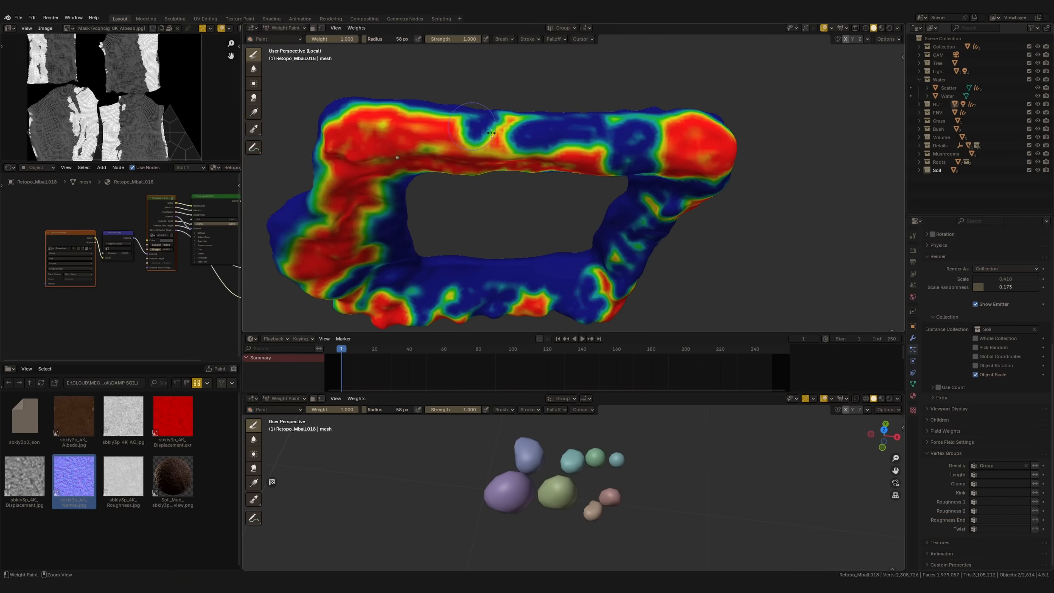
middle_click_drag(470, 133, 457, 157)
left_click_drag(457, 158, 519, 199, "ctrl")
middle_click_drag(518, 199, 552, 166)
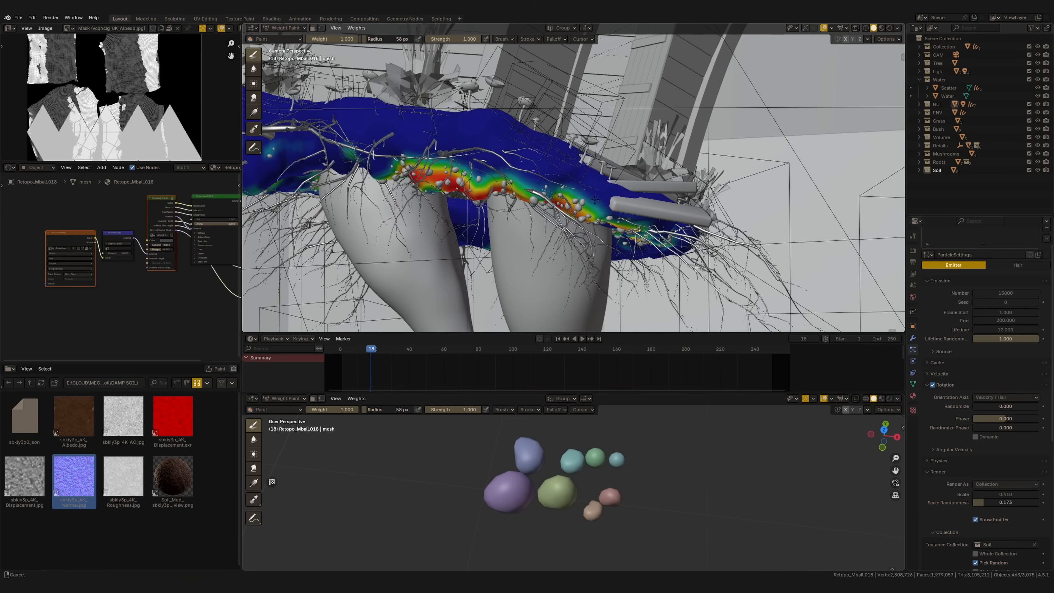
left_click(596, 200)
mouse_move(596, 201)
left_mouse_down()
mouse_move(610, 217)
mouse_move(560, 183)
mouse_move(639, 230)
mouse_move(687, 239)
mouse_move(635, 195)
left_mouse_up()
middle_click_drag(506, 155, 606, 163, "shift")
mouse_move(602, 163)
left_mouse_down()
mouse_move(540, 156)
mouse_move(575, 177)
left_mouse_up()
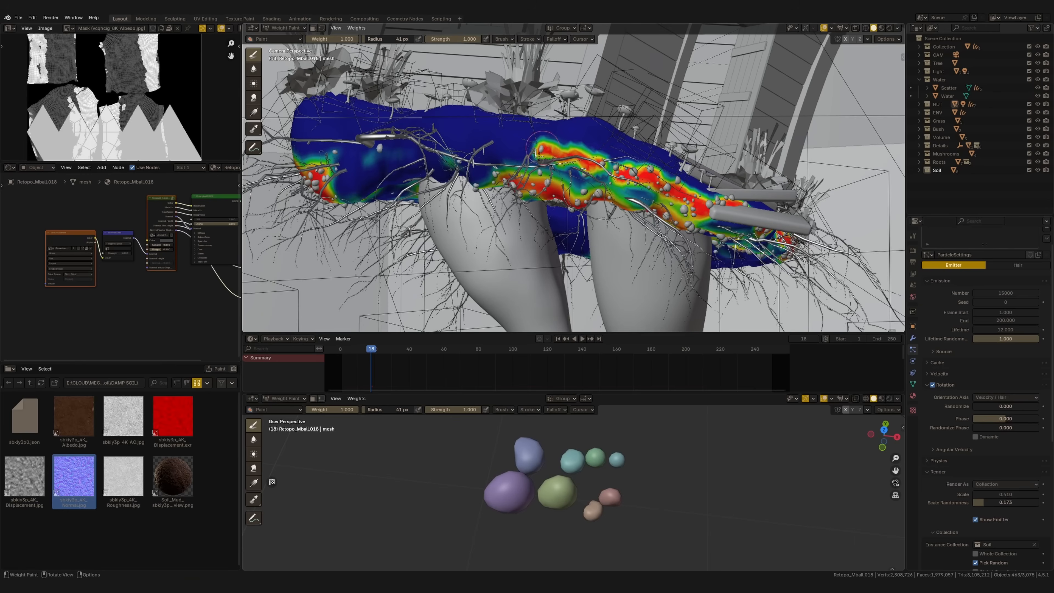
middle_click_drag(478, 166, 558, 179, "shift")
mouse_move(384, 160)
left_mouse_down()
mouse_move(401, 145)
mouse_move(405, 191)
left_mouse_up()
scroll(428, 198, "down", 2)
middle_click_drag(433, 201, 480, 199, "shift")
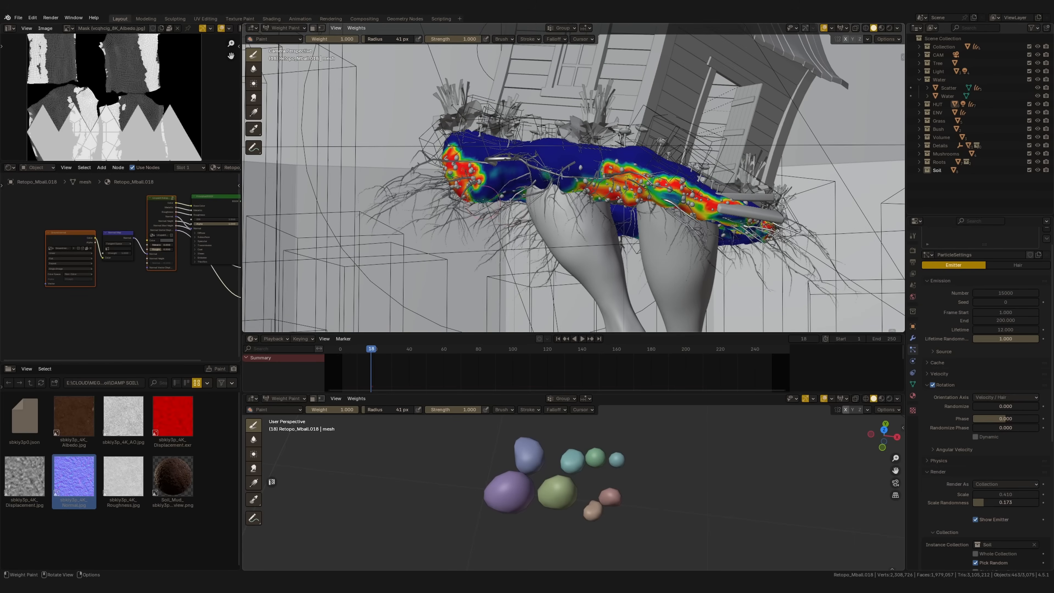
Leave Weight Paint mode and replay the falling soil beneath the hut from the first frame
key("ctrl+Tab")
key("shift+Left")
key("space")
key("space")
middle_click_drag(640, 243, 594, 199, "shift")
scroll(631, 216, "down", 1)
key("space")
key("space")
Set the particle scale randomness to 0.500 and the particle number to 500000, and replay the soil fall
scroll(1034, 335, "down", 5)
left_click_drag(1014, 414, 1007, 413)
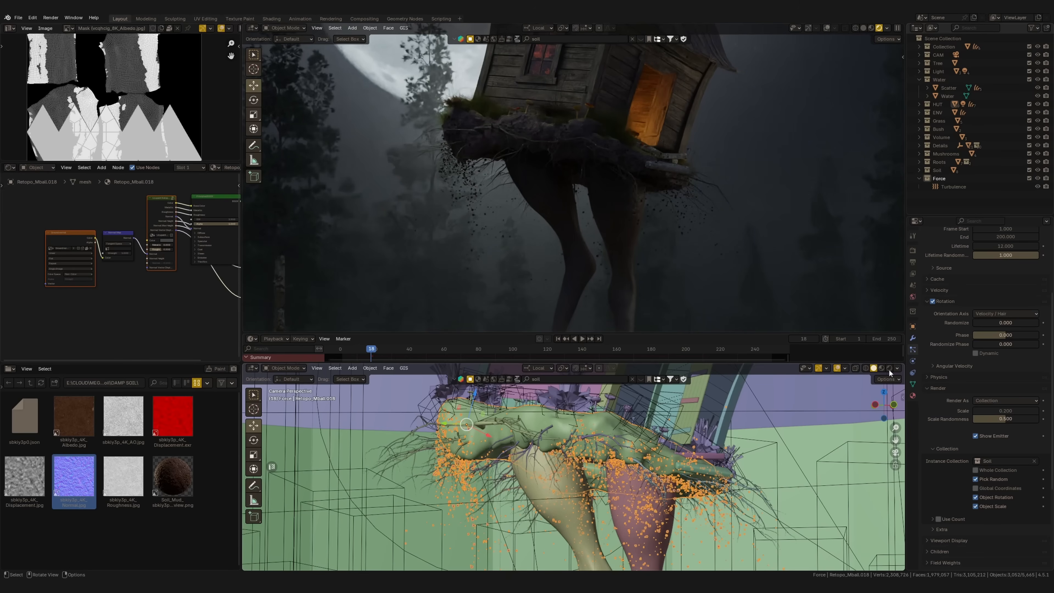
scroll(981, 304, "up", 6)
double_click(986, 307)
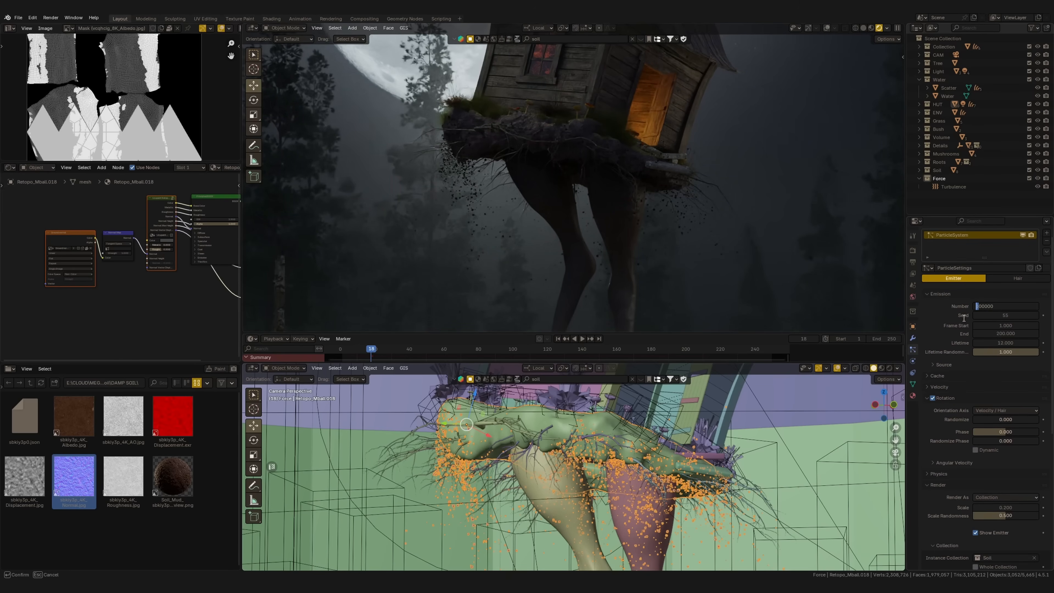
key("Return")
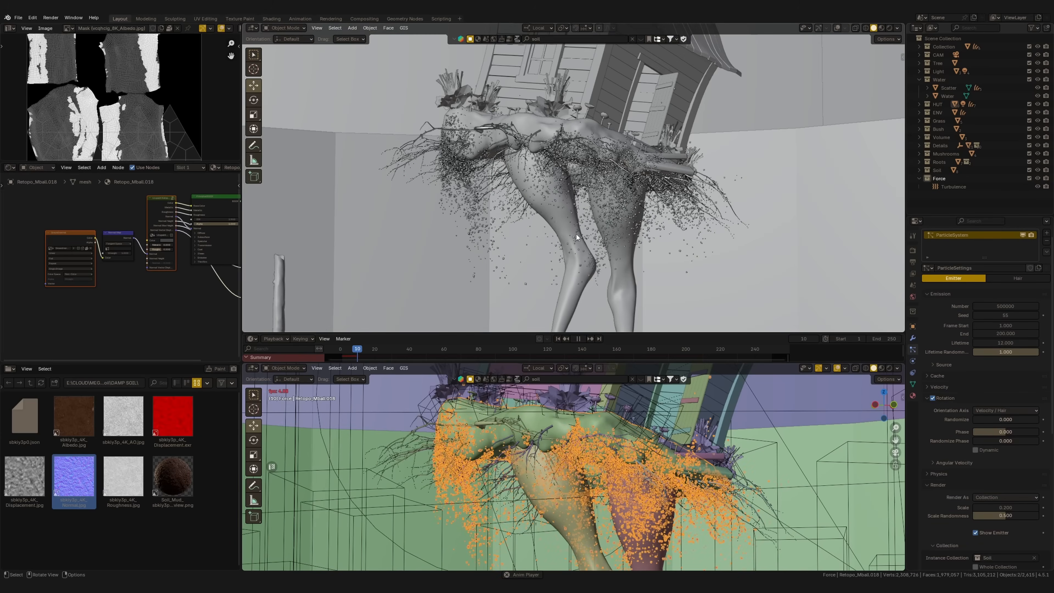
key("space")
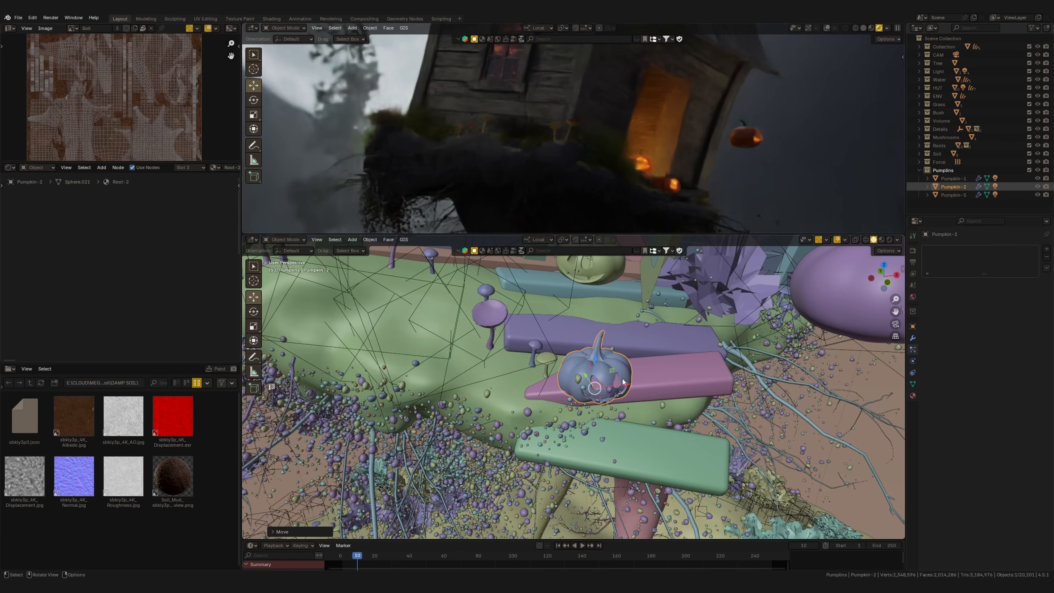
Rotate the selected pumpkin about its Z axis and its X axis
scroll(644, 363, "up", 4)
key("r")
key("z")
left_click(647, 405)
middle_click_drag(647, 405, 672, 357)
key("r")
key("x")
left_click(681, 401)
Select the next carved pumpkin and place it in mid-air beside the hut's chicken legs
left_click_drag(606, 365, 612, 346)
middle_click_drag(612, 347, 528, 332)
left_click_drag(598, 318, 595, 329)
middle_click_drag(594, 329, 677, 353)
left_click_drag(568, 333, 569, 336)
scroll(627, 399, "down", 4)
left_click(678, 302)
middle_click_drag(678, 302, 706, 332)
scroll(665, 328, "down", 3)
left_click_drag(632, 318, 646, 362)
middle_click_drag(623, 174, 569, 100, "shift")
scroll(581, 124, "down", 3)
key("KP_7")
key("KP_Decimal")
middle_click_drag(617, 416, 654, 363)
scroll(647, 368, "down", 12)
left_click_drag(573, 385, 575, 404)
scroll(614, 424, "up", 6)
Rotate Pumpkin-5 beside the chicken leg about the X axis and turn it freely to a tilted pose
key("r")
key("x")
left_click(662, 451)
key("r")
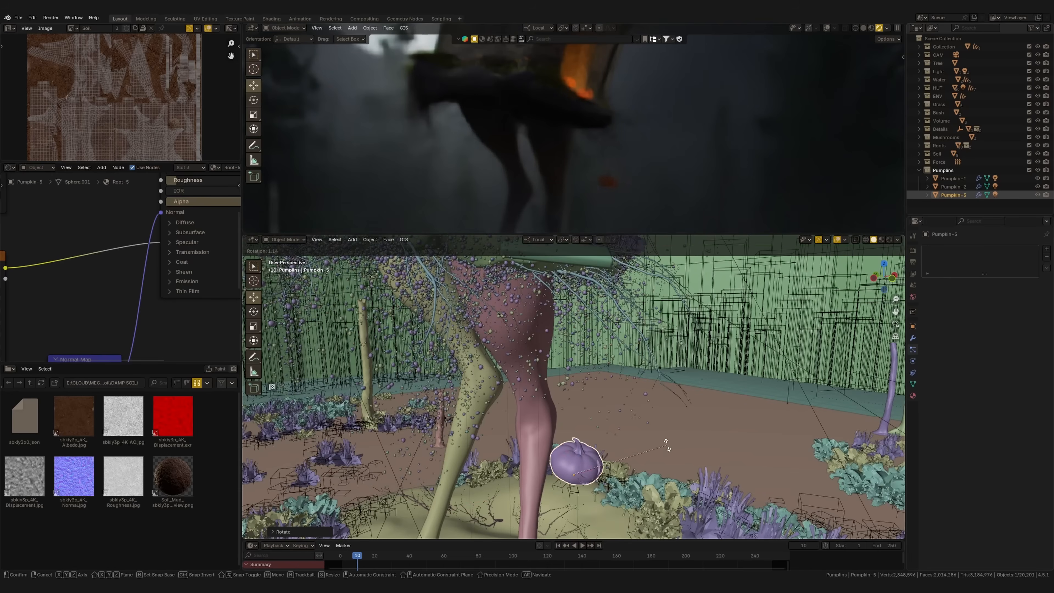
left_click(659, 434)
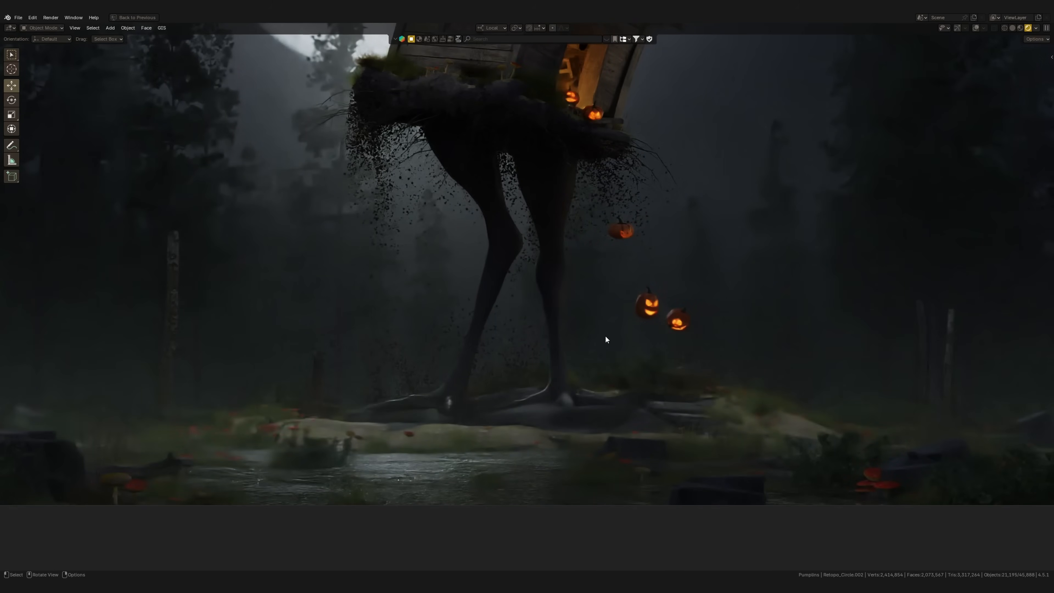
Restore the multi-editor layout from the maximized viewport and set the timeline's current frame to 10
key("ctrl")
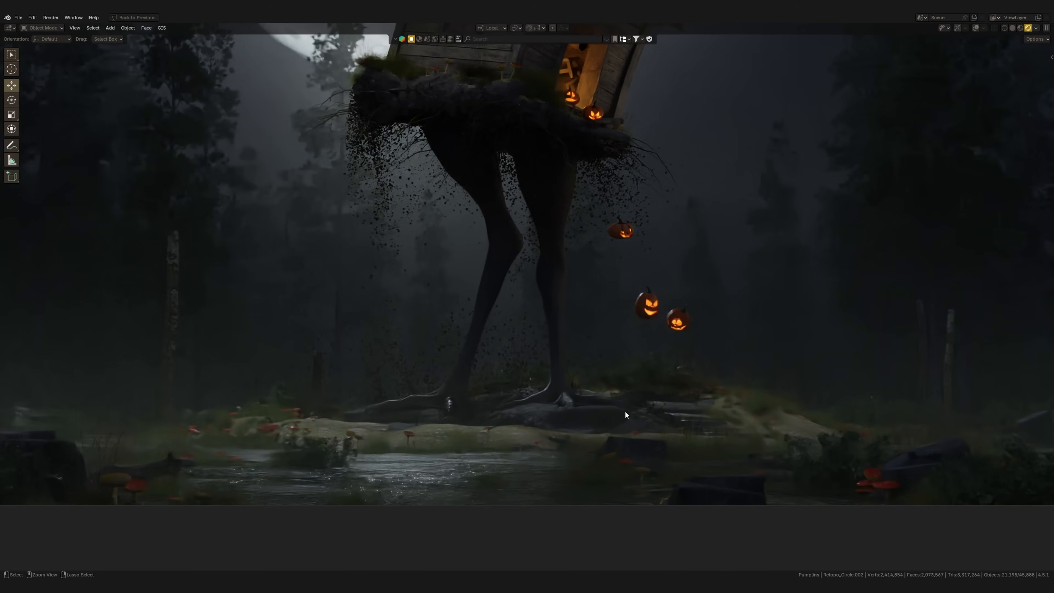
key("ctrl+space")
double_click(795, 545)
type("10")
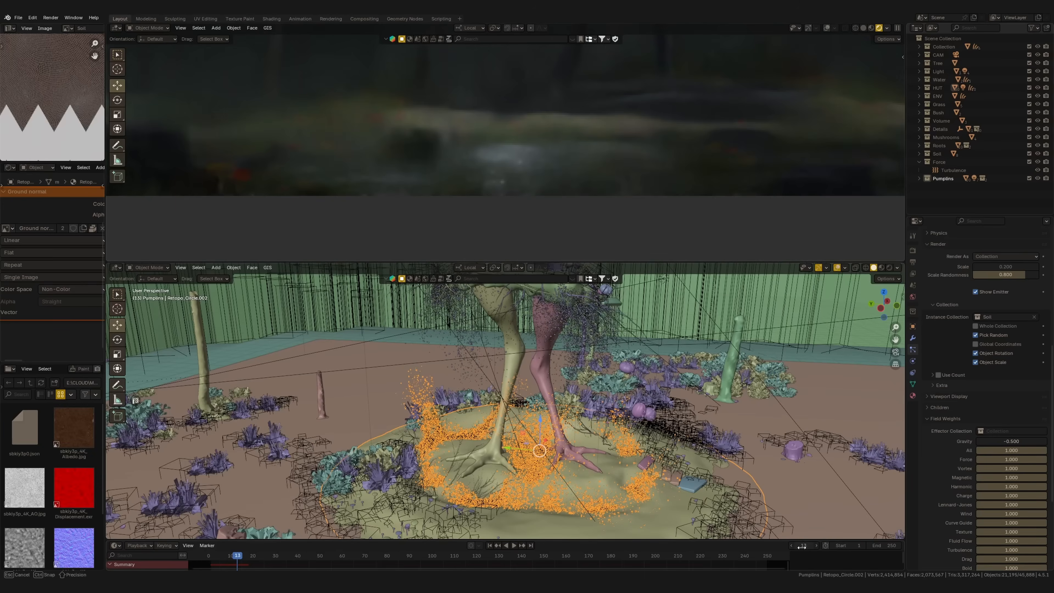
left_click(792, 545)
type("10")
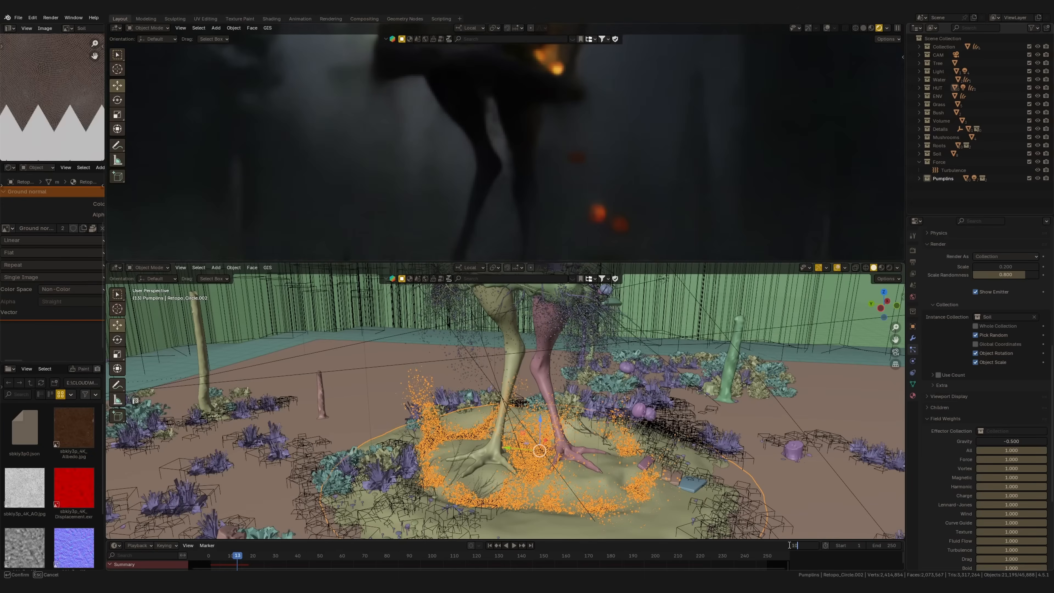
key("Return")
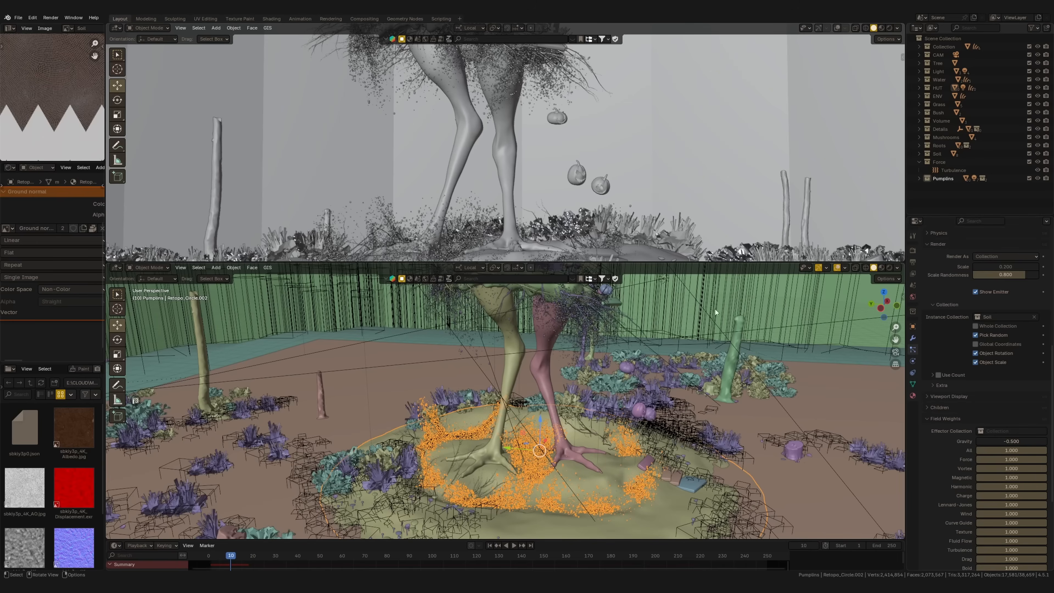
Enable Motion Blur in the render settings and expand its options
left_click(912, 252)
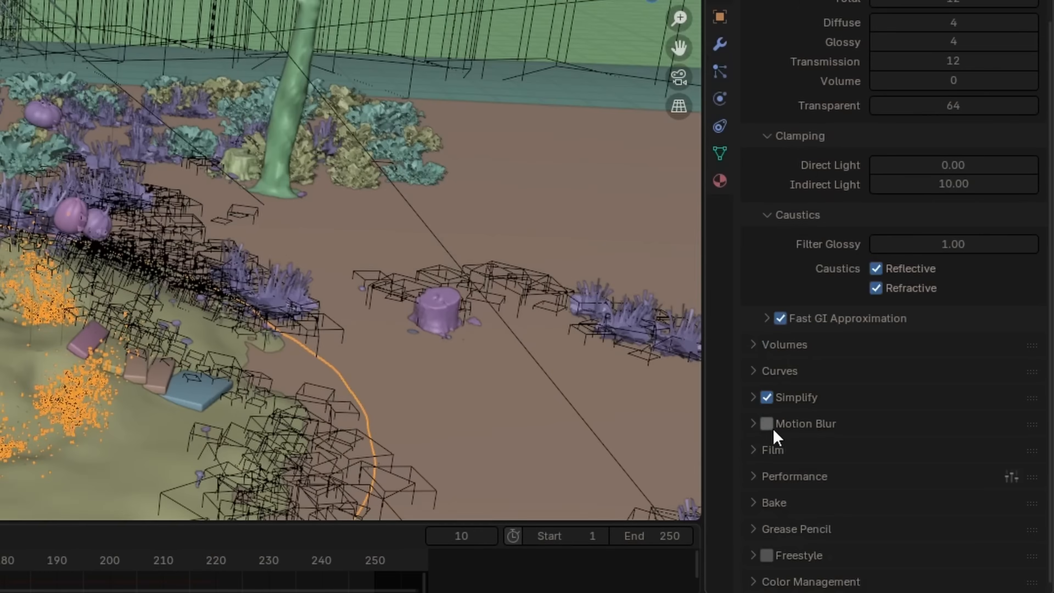
left_click(933, 498)
left_click(927, 500)
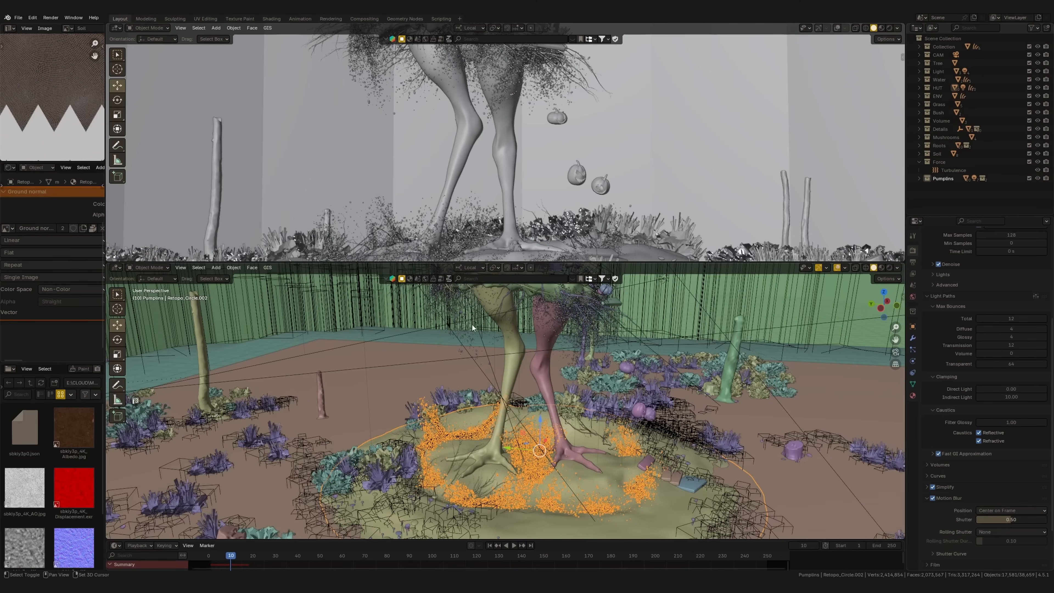
Examine the falling soil in the motion-blurred render and cancel the render
middle_click_drag(472, 325, 471, 349, "shift")
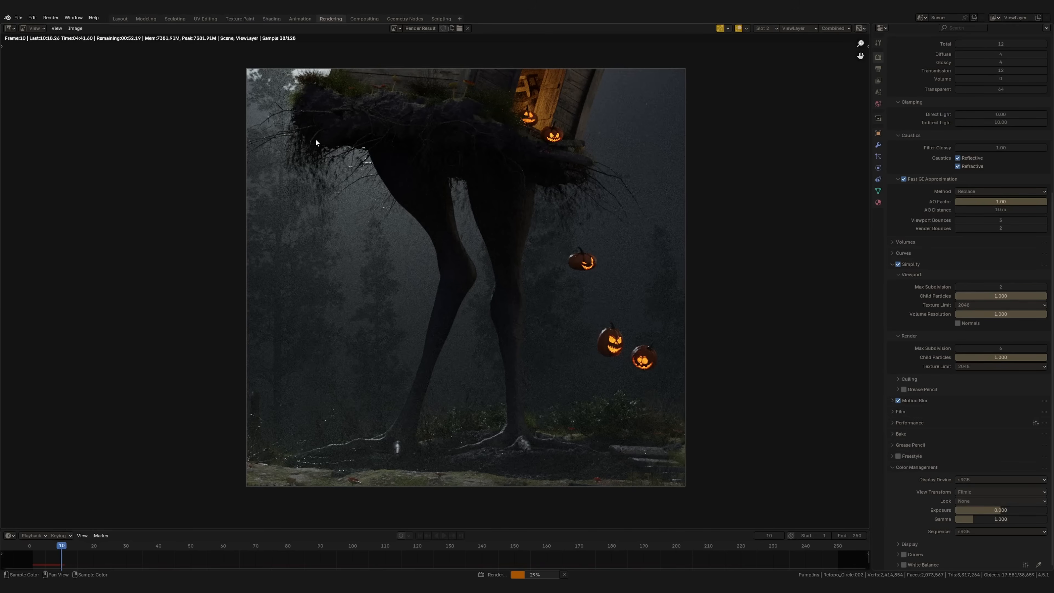
middle_click_drag(349, 258, 347, 277)
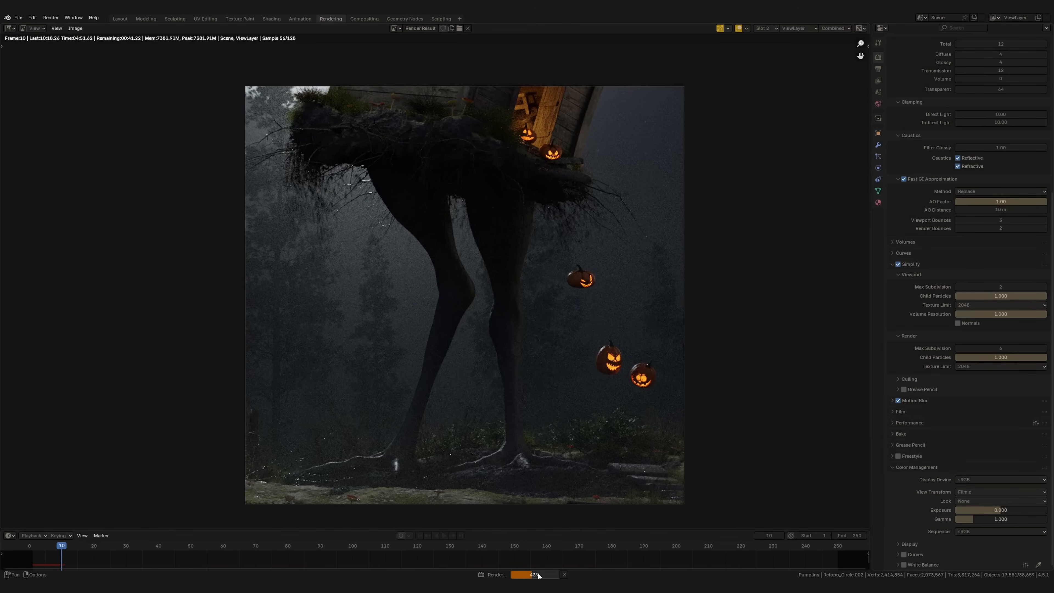
left_click(564, 575)
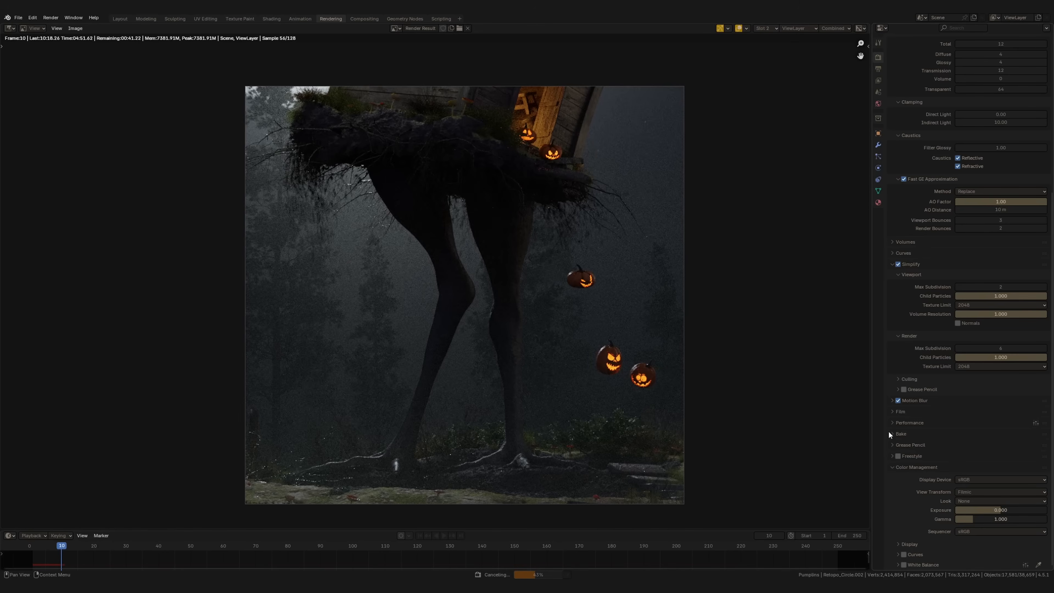
Set the motion blur shutter to 0.20, render frame 10 again and examine the falling soil
left_click(893, 401)
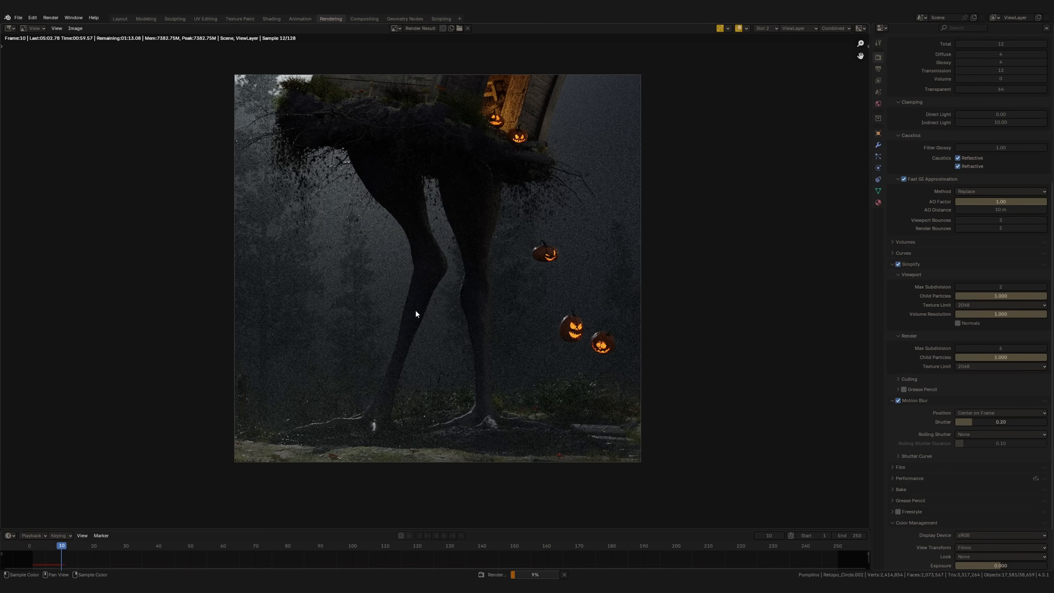
scroll(417, 314, "up", 1)
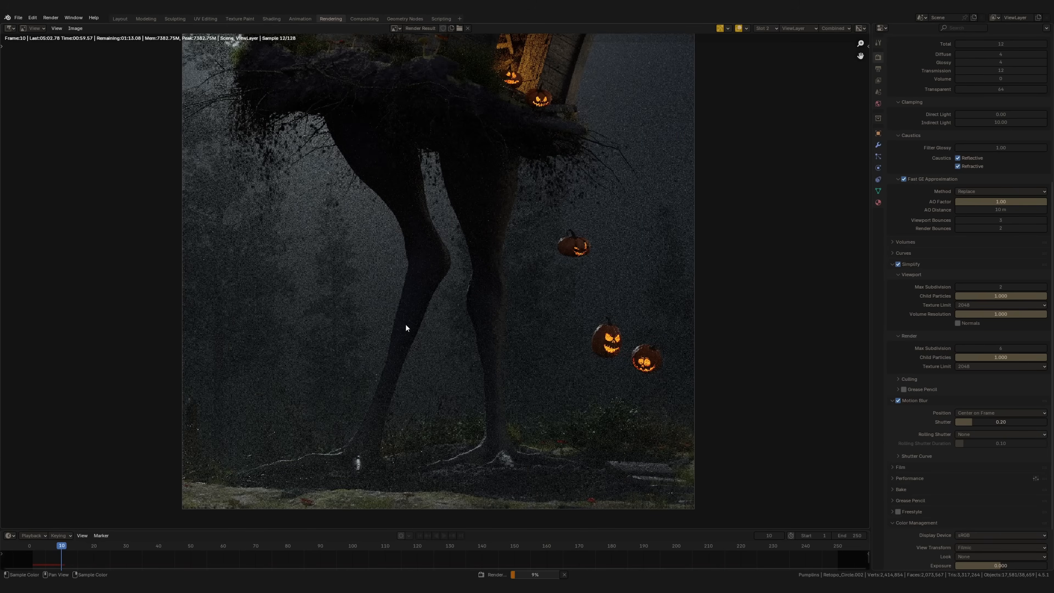
middle_click_drag(405, 324, 439, 348)
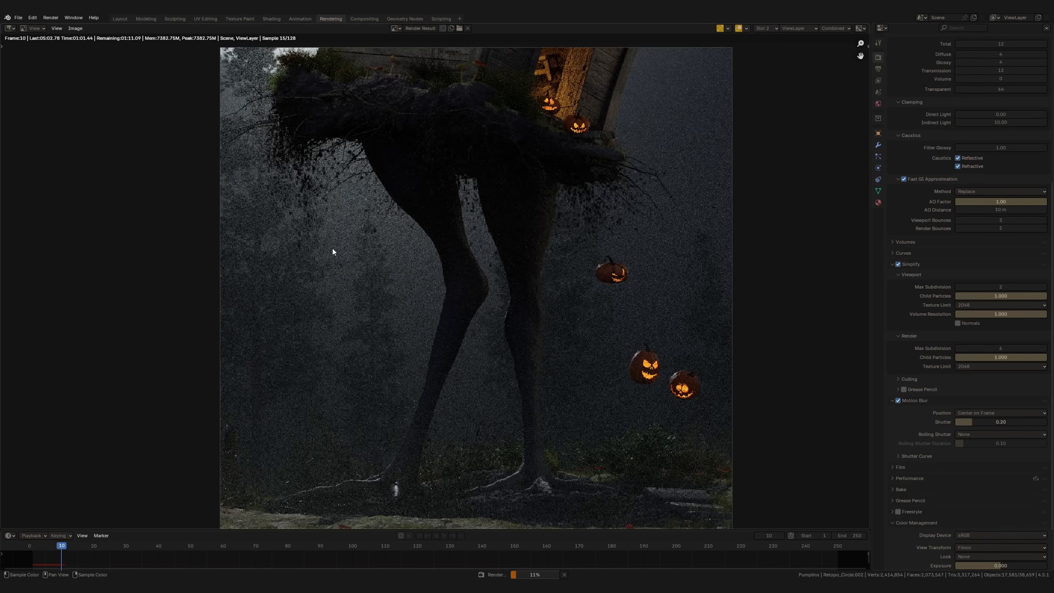
scroll(298, 229, "down", 1)
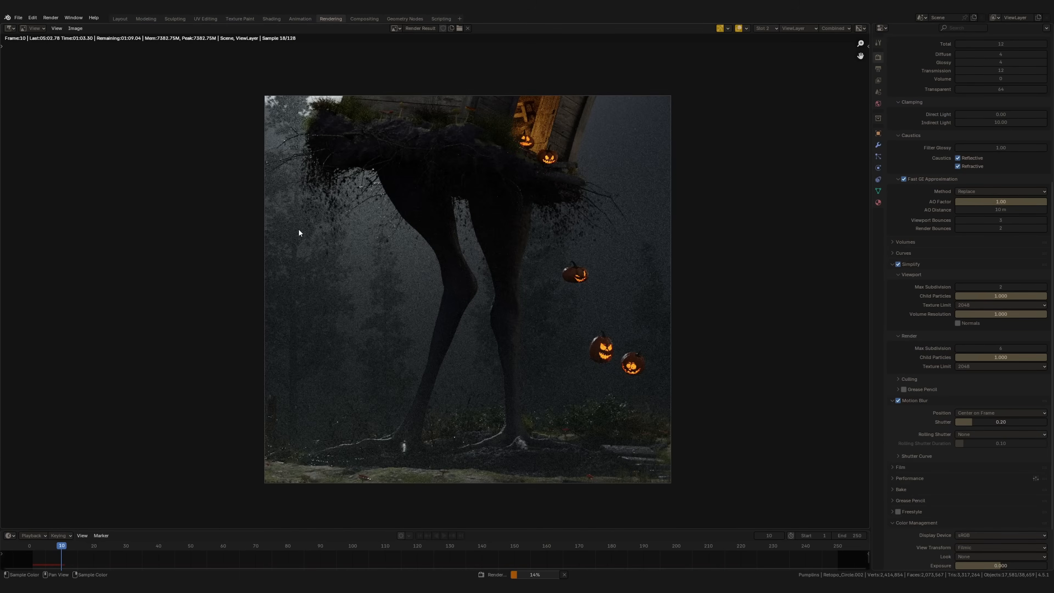
middle_click_drag(361, 316, 348, 278)
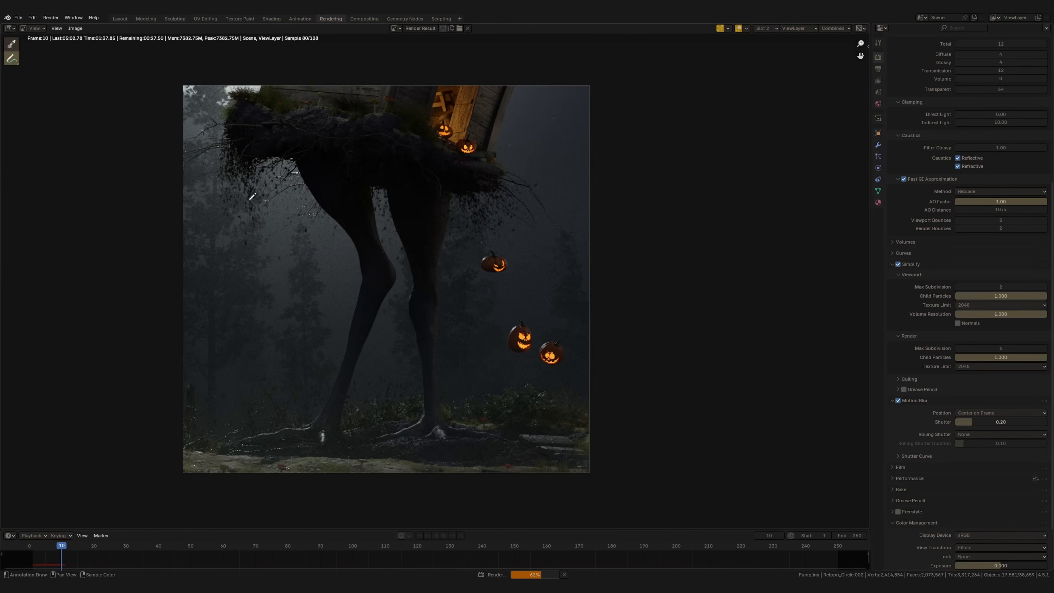
Annotate the render with downward arrows beside the falling soil and outlines around the three floating pumpkins
mouse_move(224, 131)
left_mouse_down()
mouse_move(238, 265)
mouse_move(239, 246)
left_mouse_up()
left_click_drag(513, 332, 537, 364)
left_click_drag(489, 254, 485, 278)
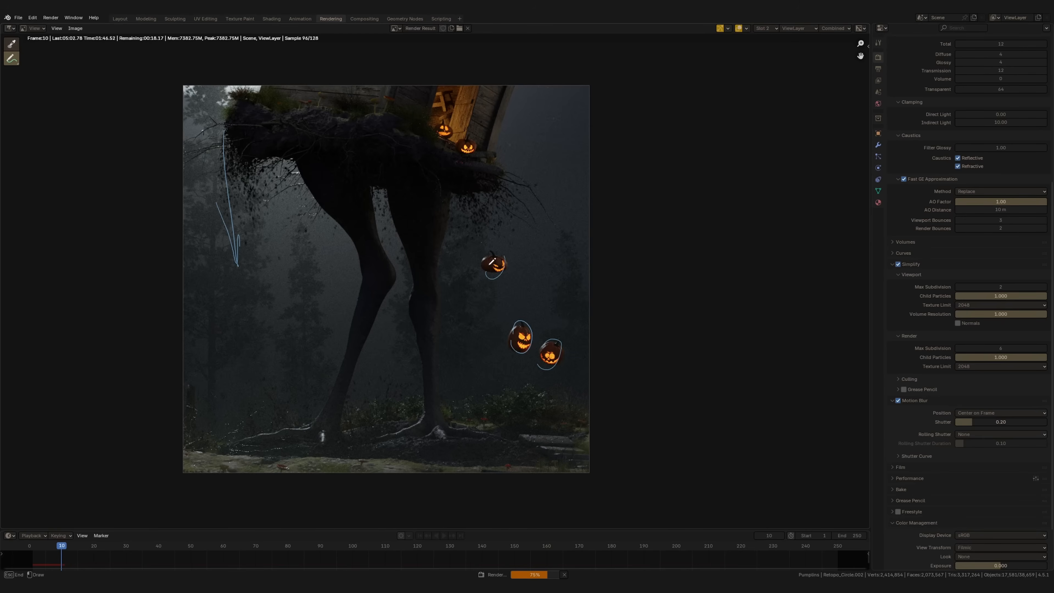
left_click_drag(459, 212, 497, 326)
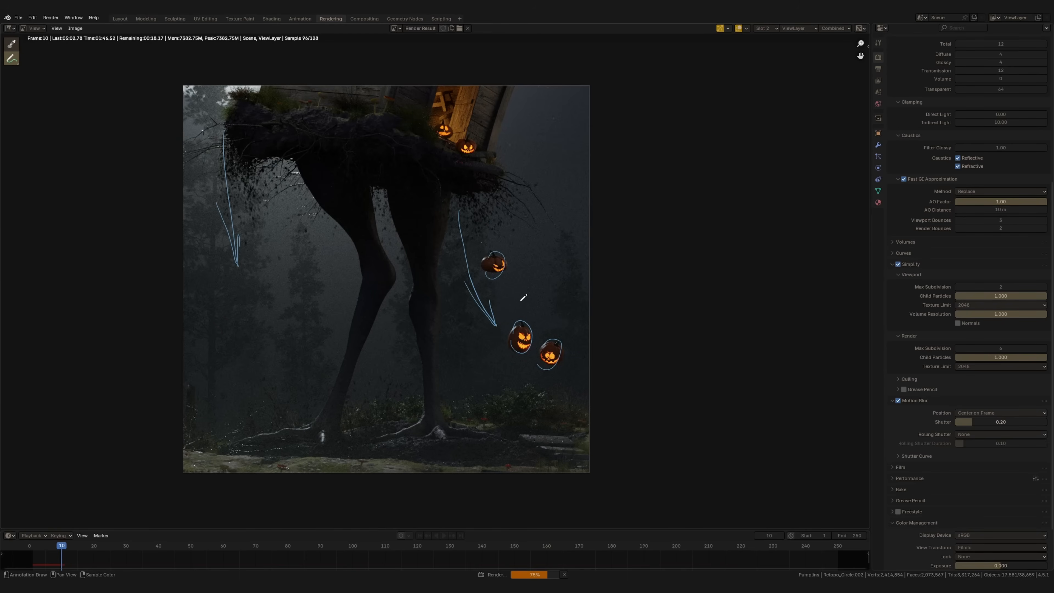
left_click_drag(479, 224, 492, 248)
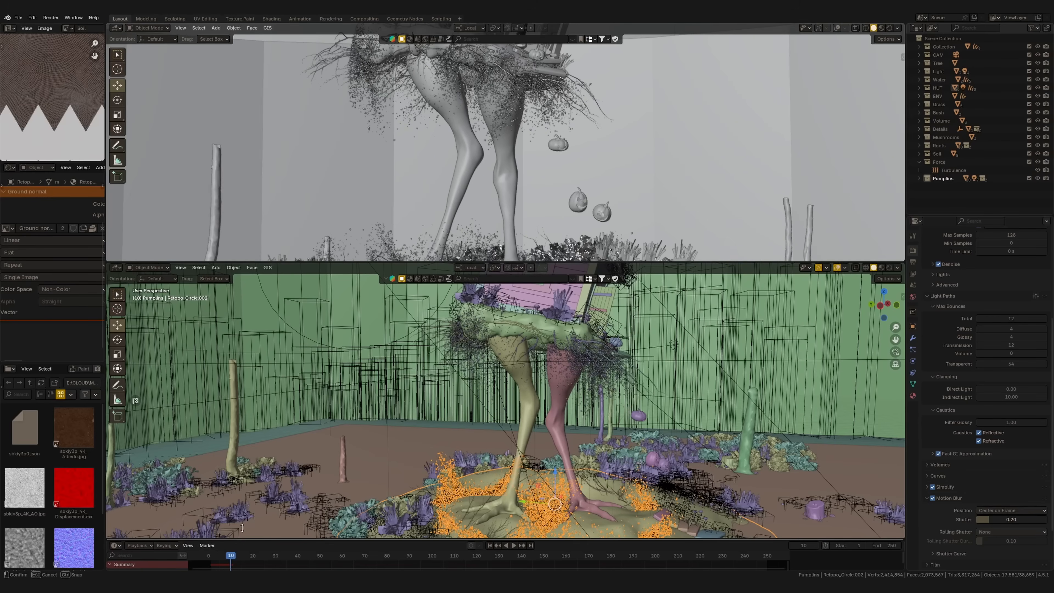
Enlarge the timeline and the lower 3D viewport, select the middle floating pumpkin and look through the camera
left_click_drag(240, 540, 232, 495)
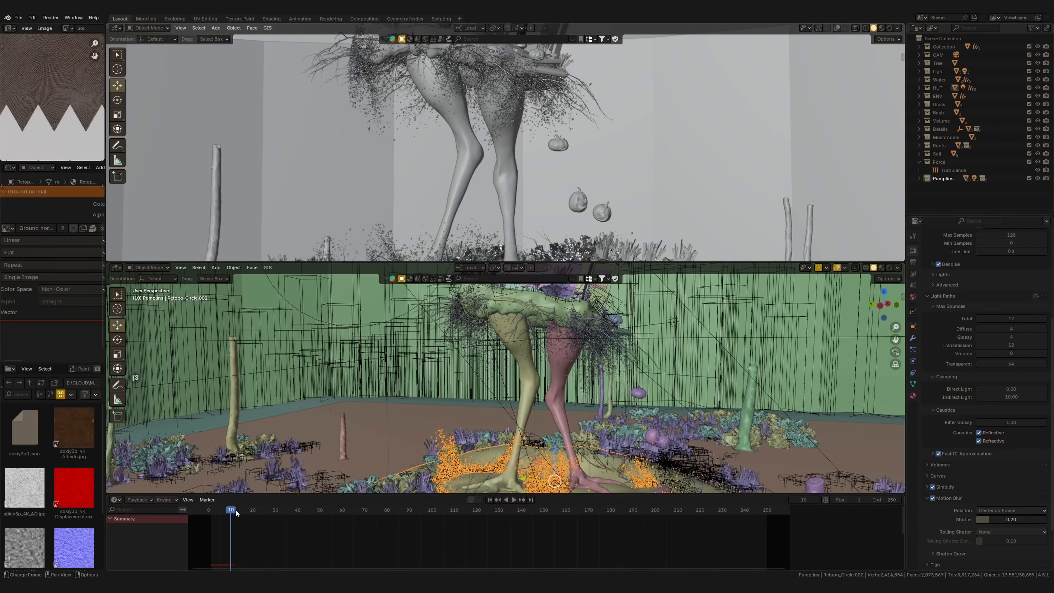
middle_click_drag(577, 165, 529, 138, "ctrl")
middle_click_drag(605, 221, 548, 172, "shift")
left_click(551, 177)
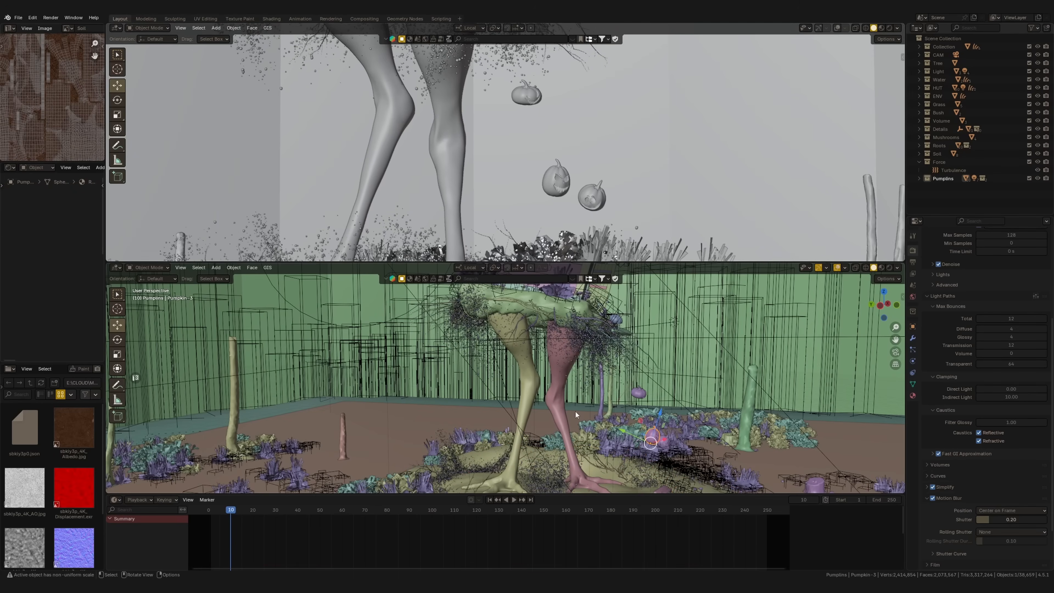
middle_click_drag(633, 400, 609, 288)
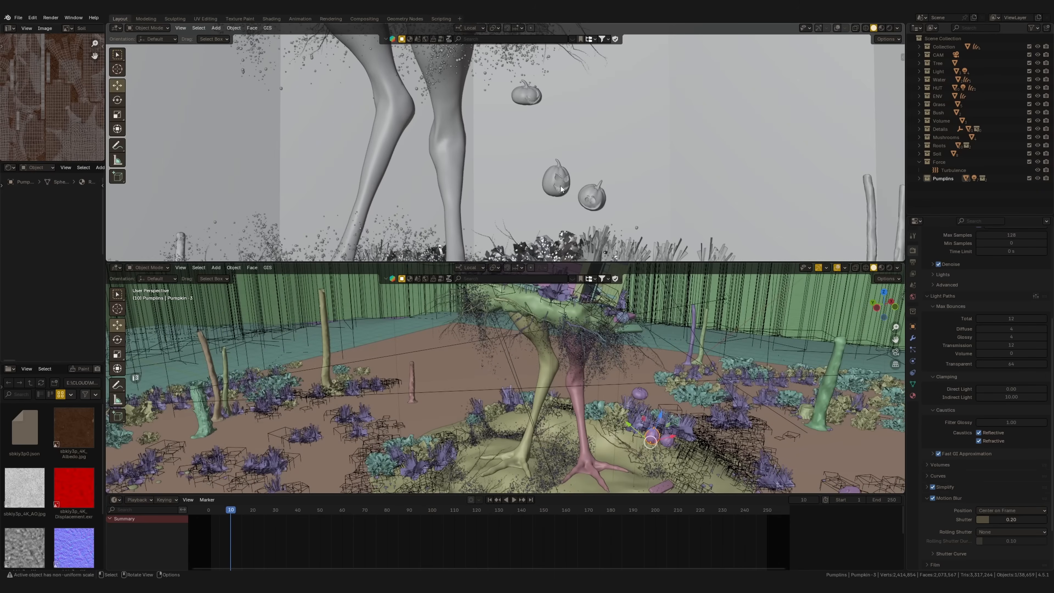
key("KP_0")
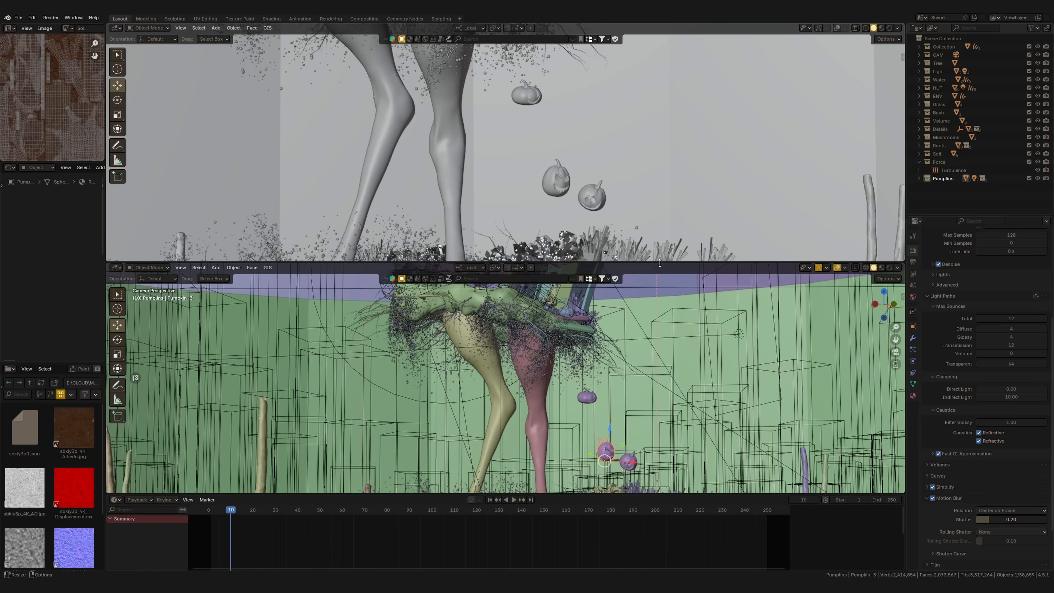
left_click_drag(660, 263, 659, 113)
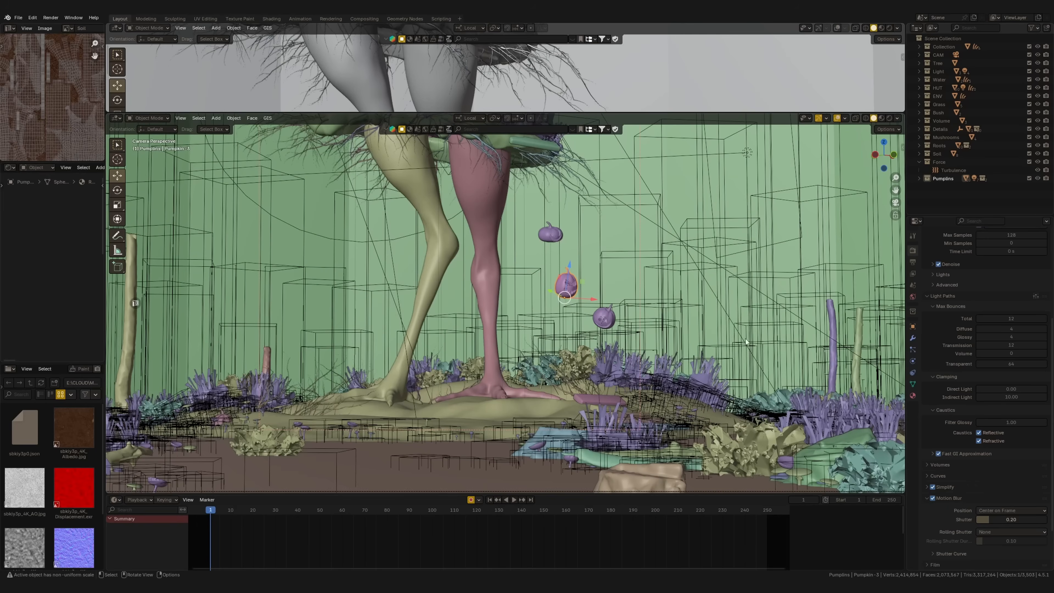
Show the middle pumpkin's transform values and insert location and rotation keyframes at frame 1
key("n")
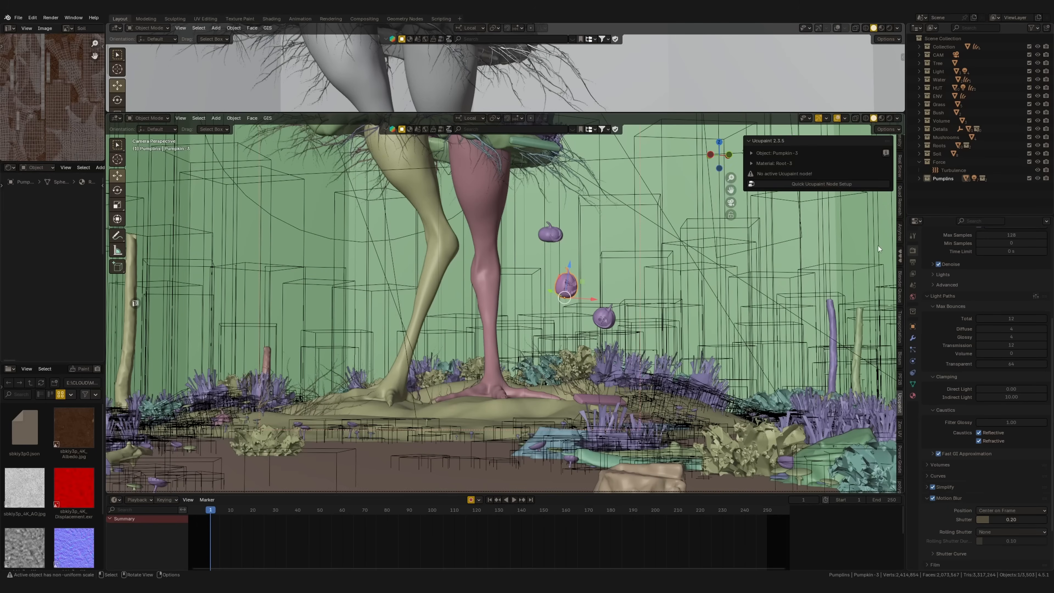
scroll(899, 160, "down", 10)
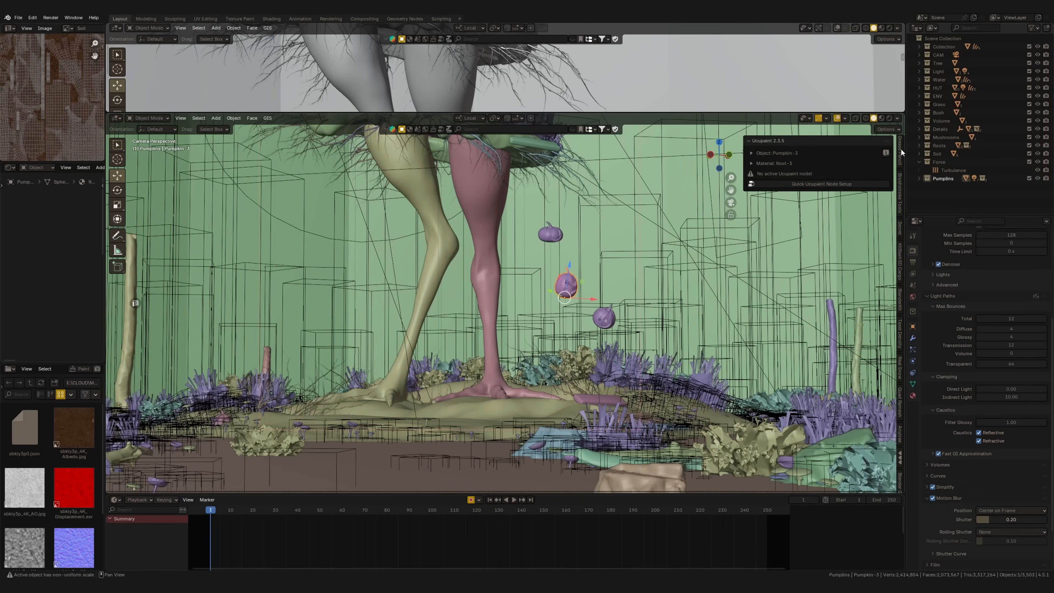
middle_click_drag(903, 151, 902, 225)
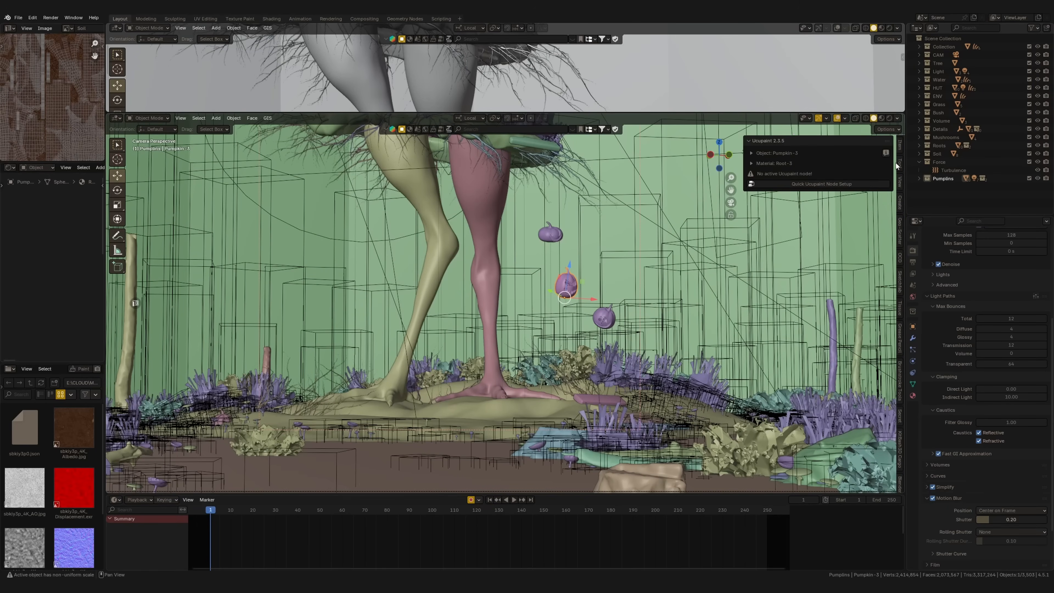
left_click(900, 146)
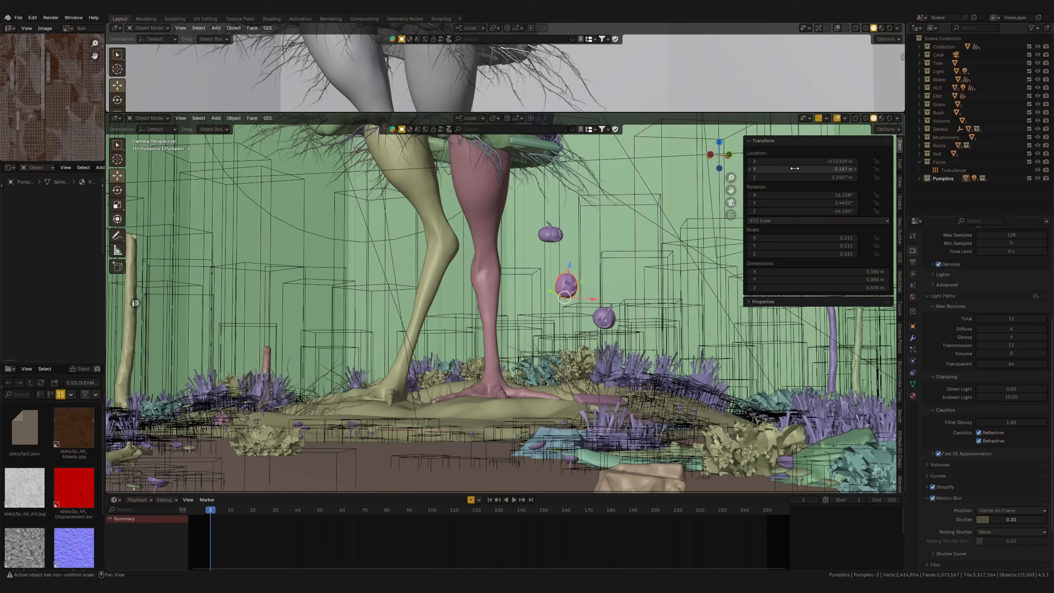
right_click(781, 162)
left_click(766, 166)
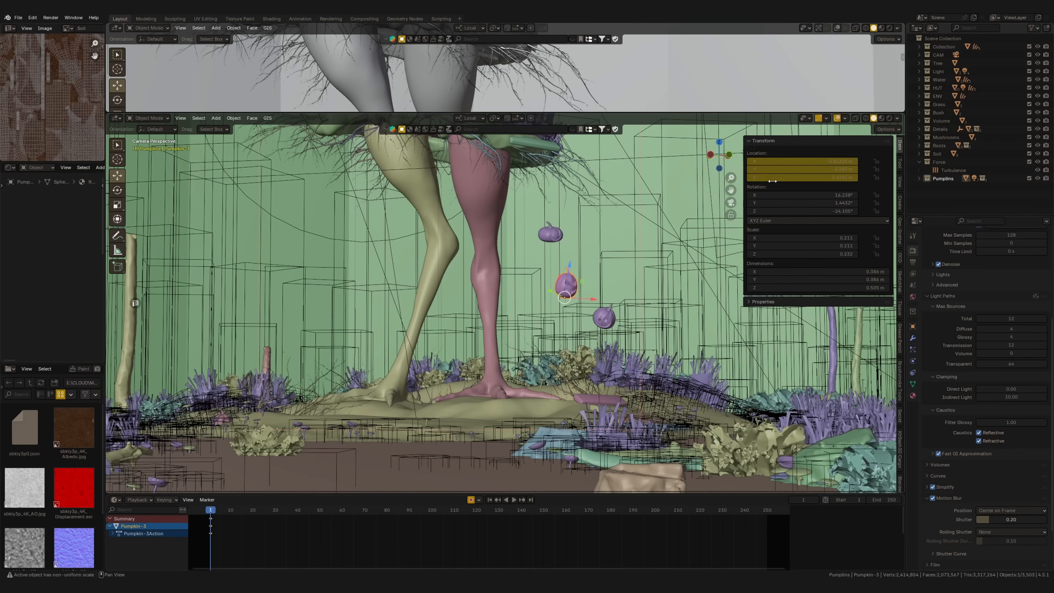
right_click(780, 197)
left_click(772, 202)
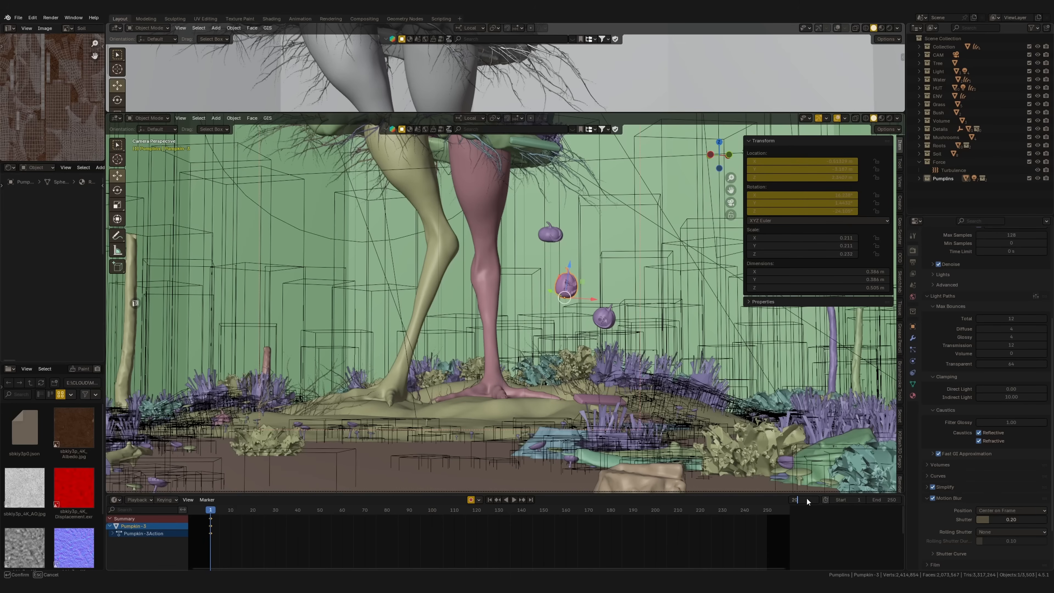
Go to frame 20 and move the middle pumpkin slightly downward with auto keying on
key("Return")
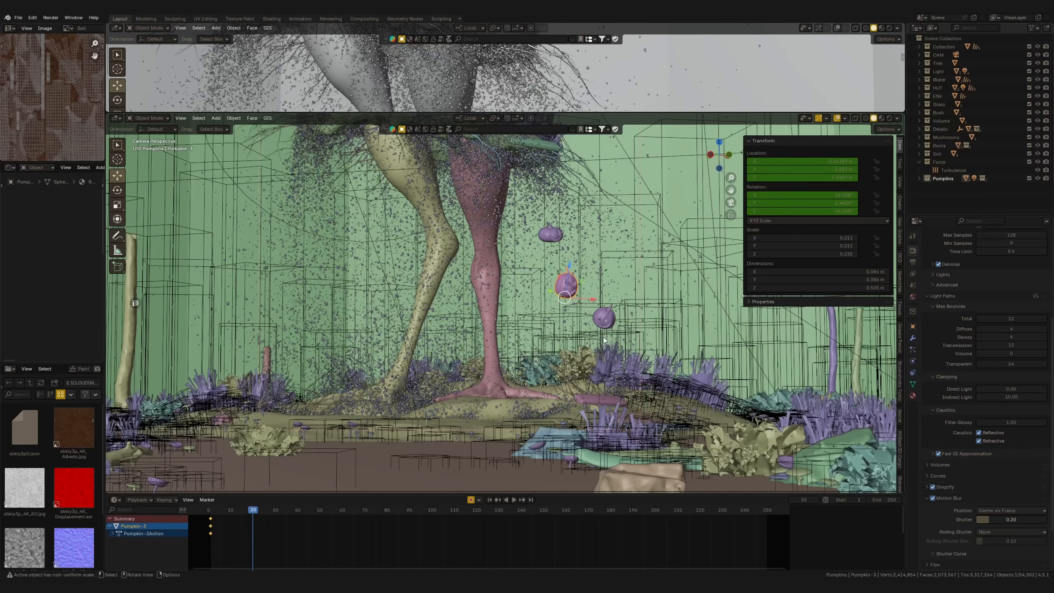
key("g")
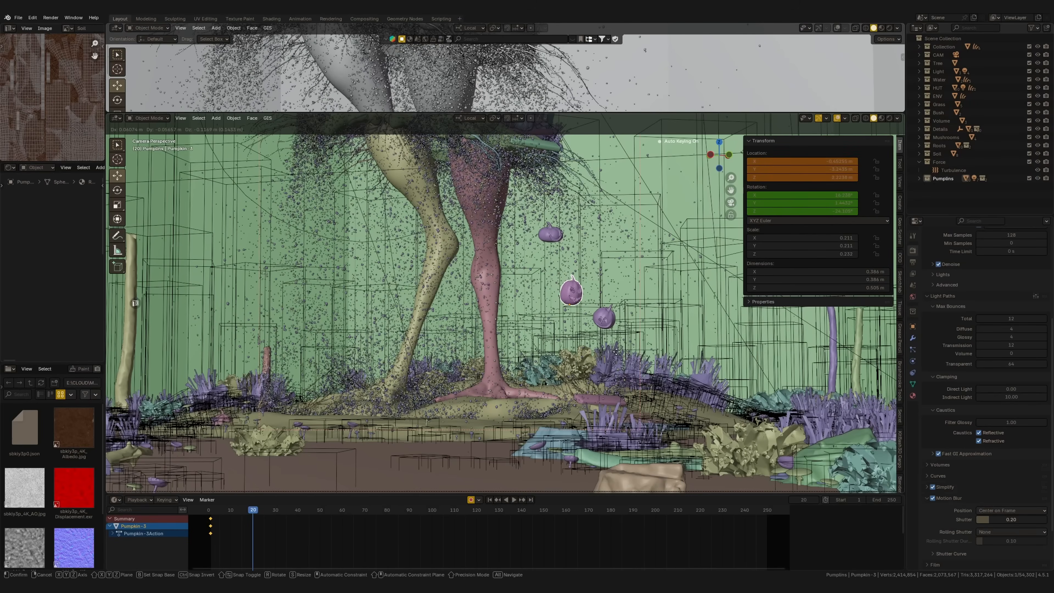
left_click(617, 356)
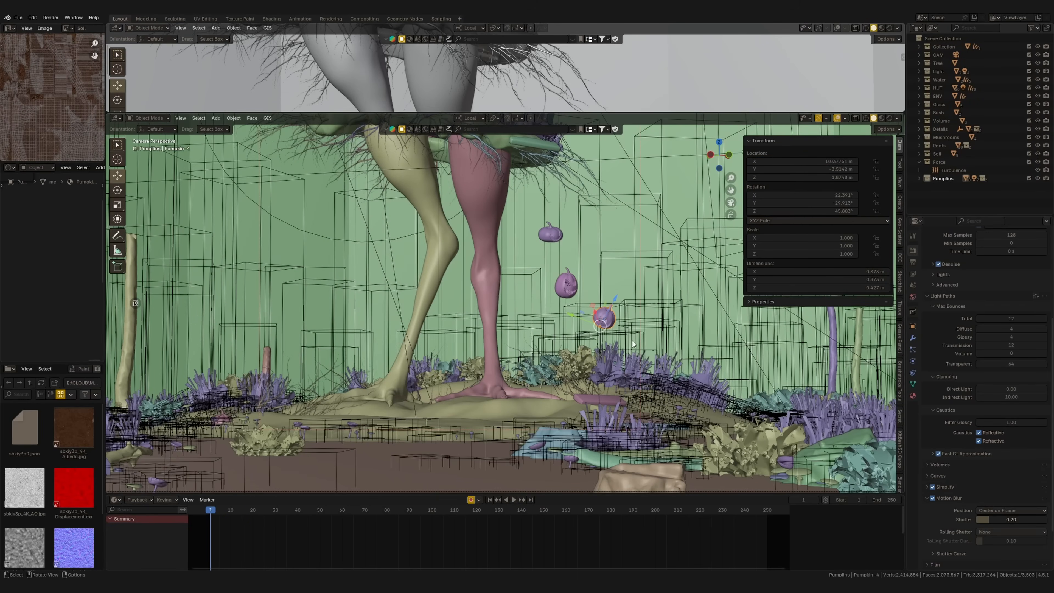
At frame 1, move the lowest floating pumpkin slightly up with auto keying on and keyframe its rotation
key("g")
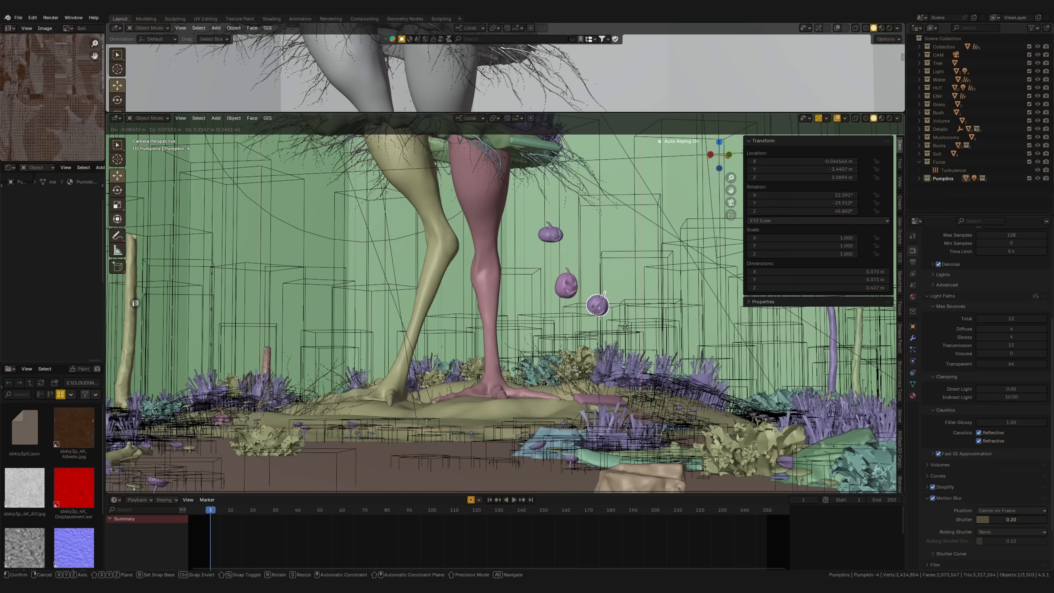
left_click(623, 327)
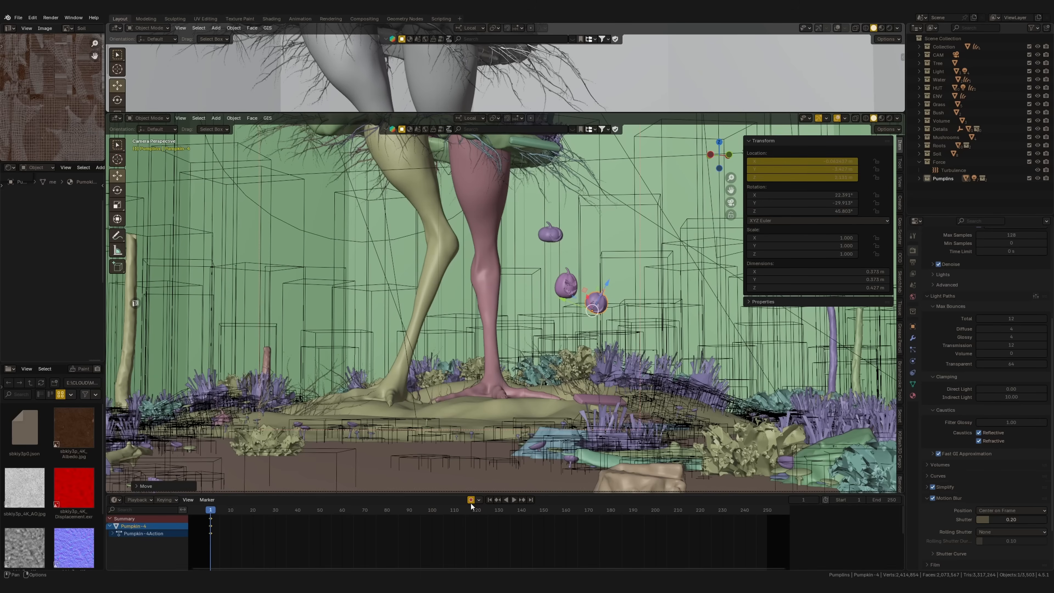
right_click(752, 203)
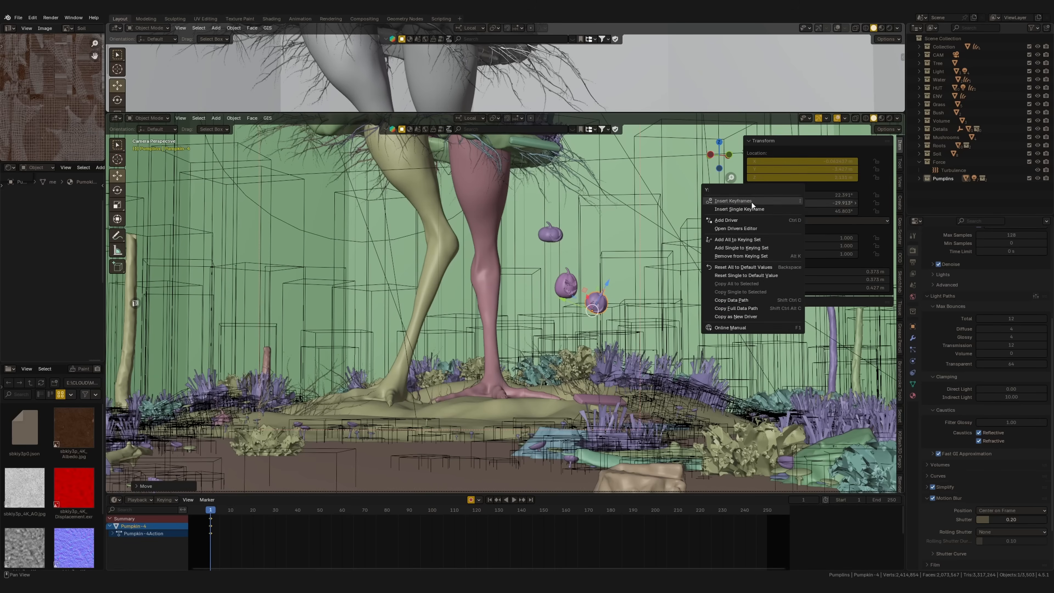
left_click(752, 201)
Set the timeline's current frame to 20 for the lowest pumpkin's end position
left_click(806, 501)
type("2")
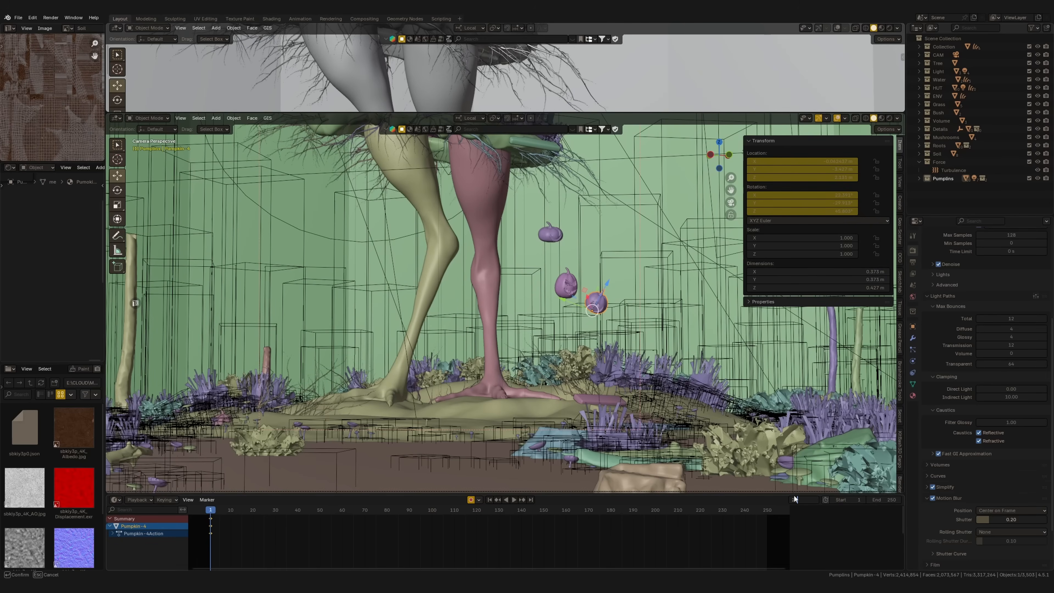
type("0")
key("Return")
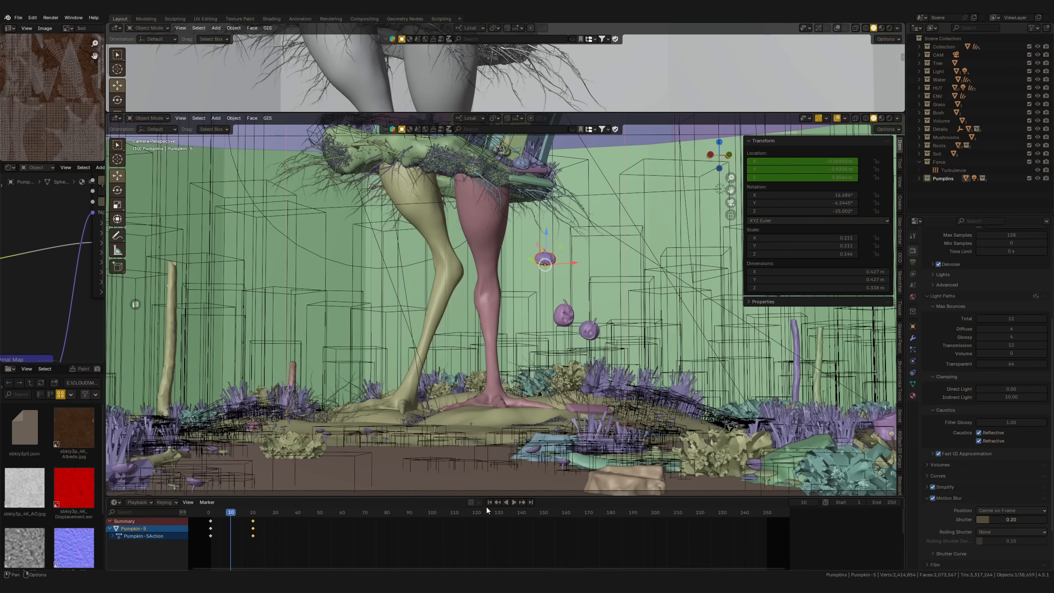
Play the falling pumpkin animation, stop it and set the current frame to 10
key("shift+Left")
key("space")
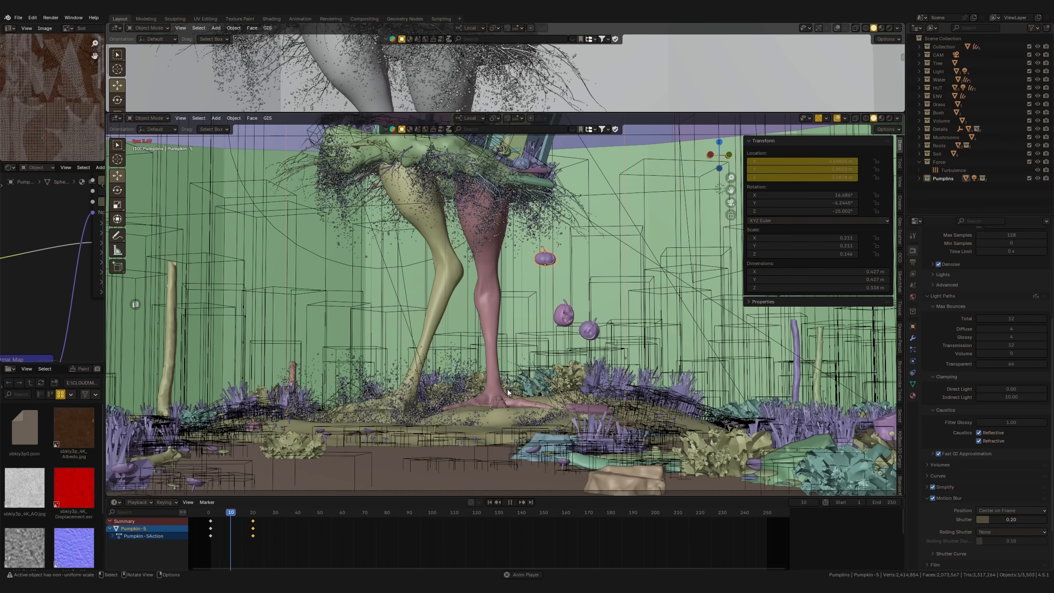
key("space")
middle_click_drag(574, 361, 791, 502, "shift")
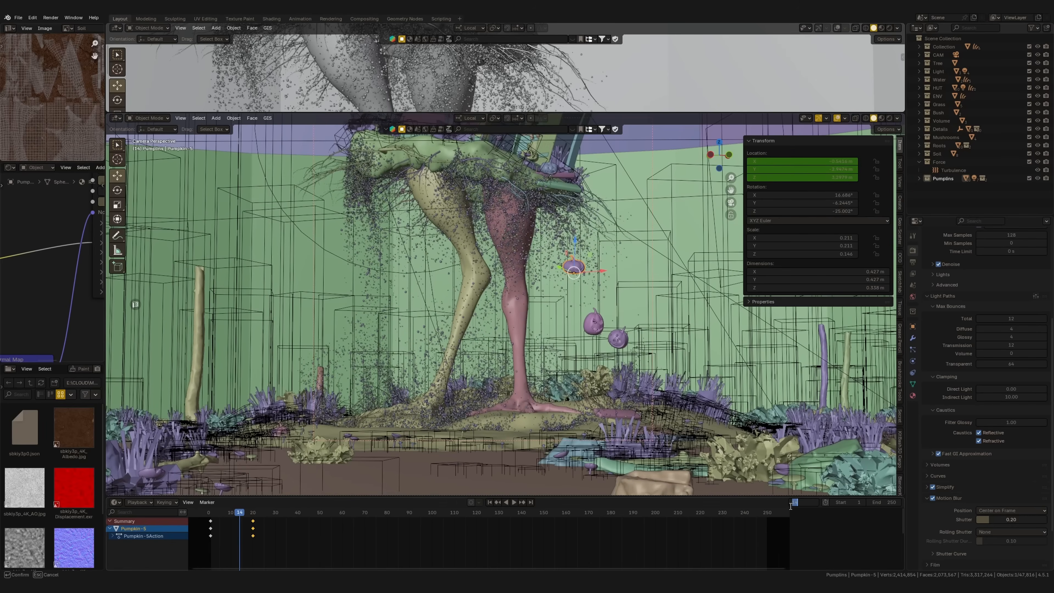
key("Return")
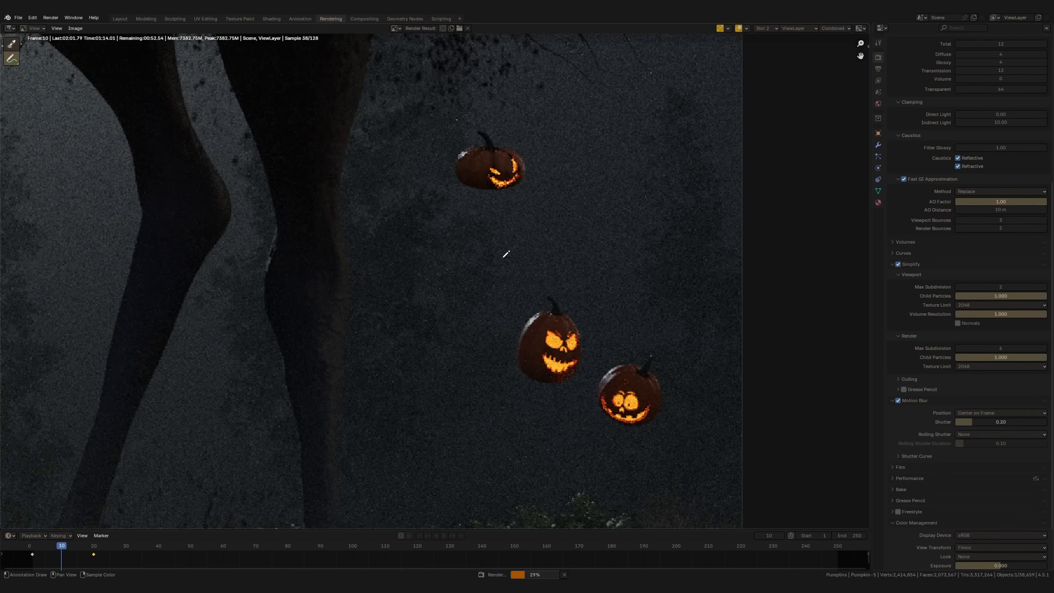
Render frame 10 and examine the motion blur on the floating pumpkins up close
scroll(506, 254, "down", 2)
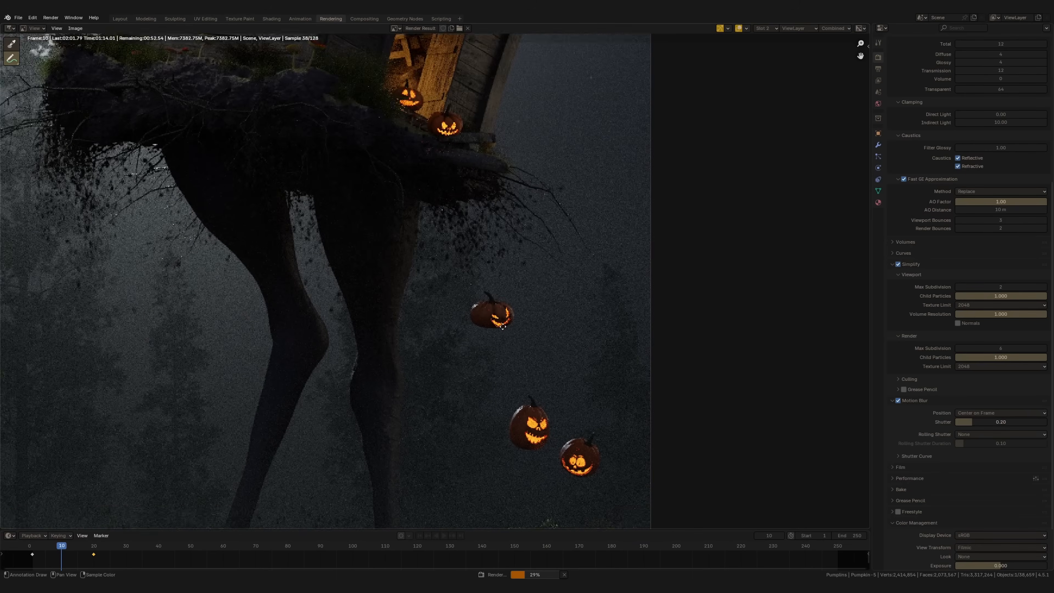
scroll(421, 132, "up", 1)
middle_click_drag(466, 242, 452, 145)
middle_click_drag(537, 378, 494, 270)
scroll(494, 270, "up", 1)
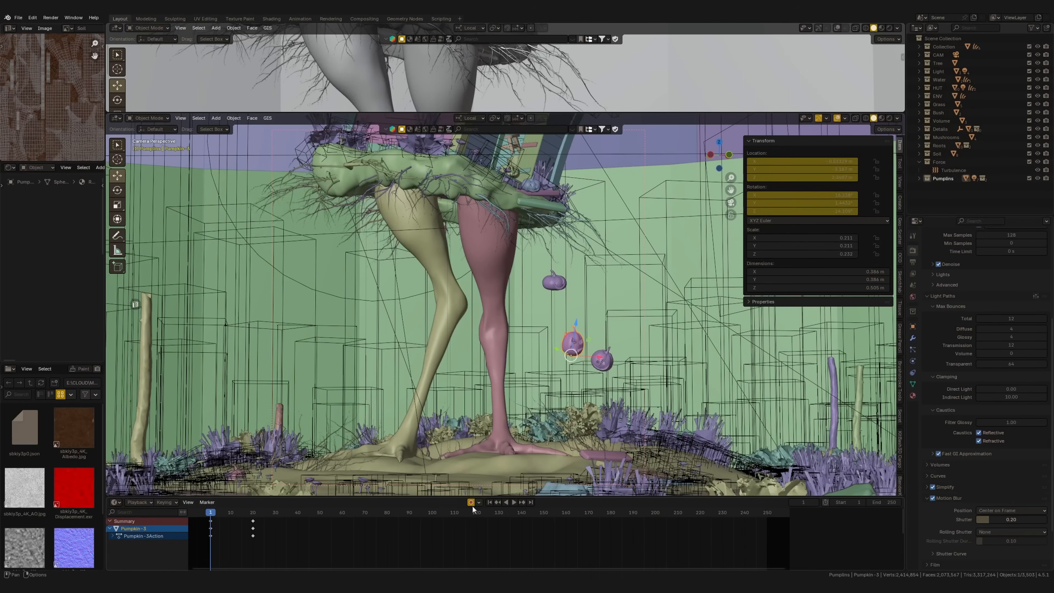
Lengthen the middle pumpkin's fall by raising it at frame 1 and lowering it at frame 20
left_click_drag(567, 354, 557, 317)
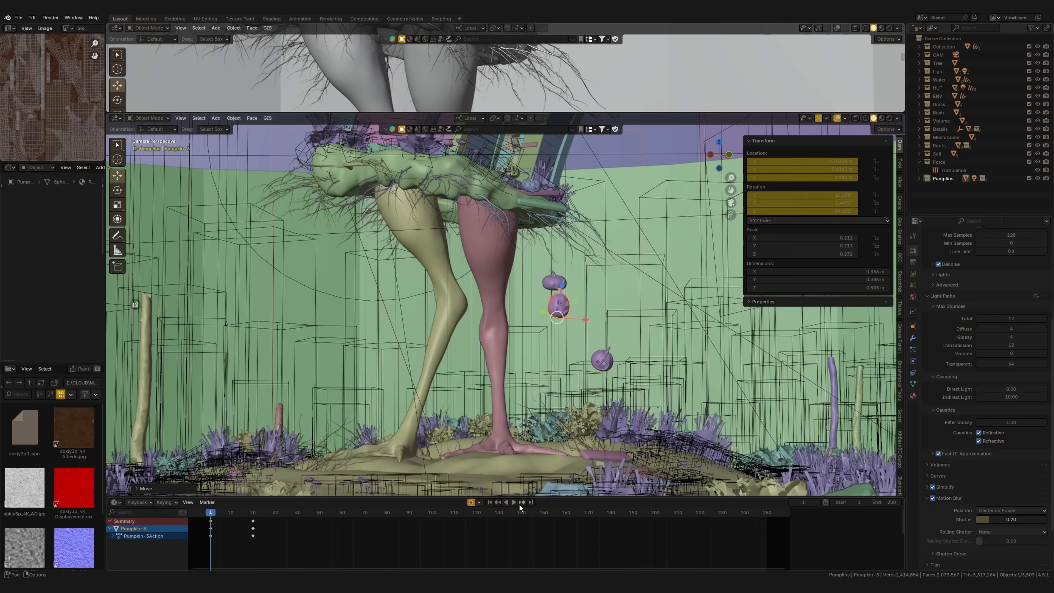
left_click_drag(582, 373, 604, 415)
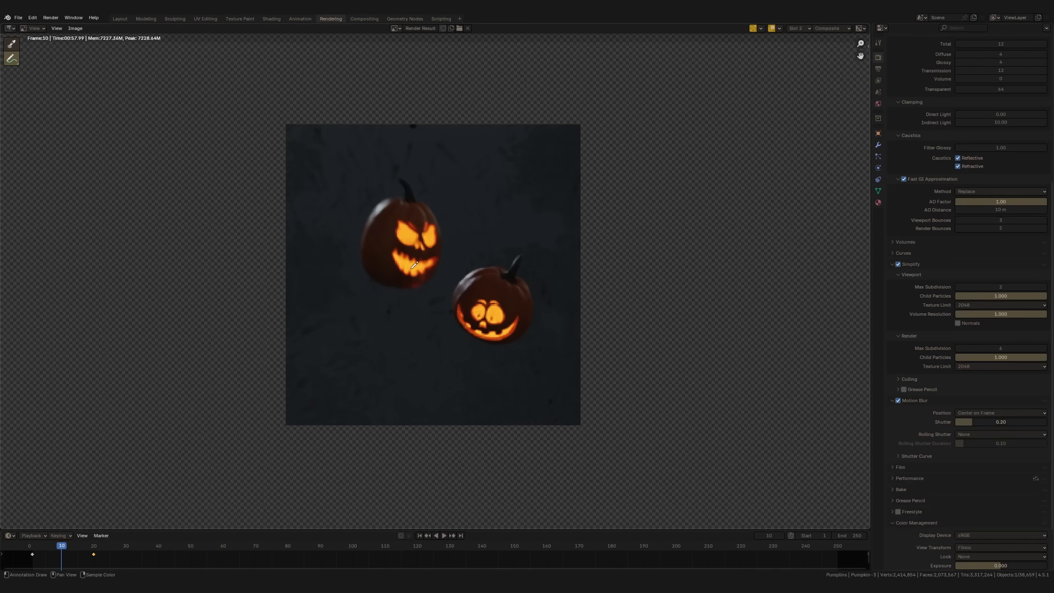
Return to the Layout workspace, raise the lowest pumpkin at frame 1 and lower it near the ground at frame 20
scroll(428, 283, "down", 2)
left_click(120, 19)
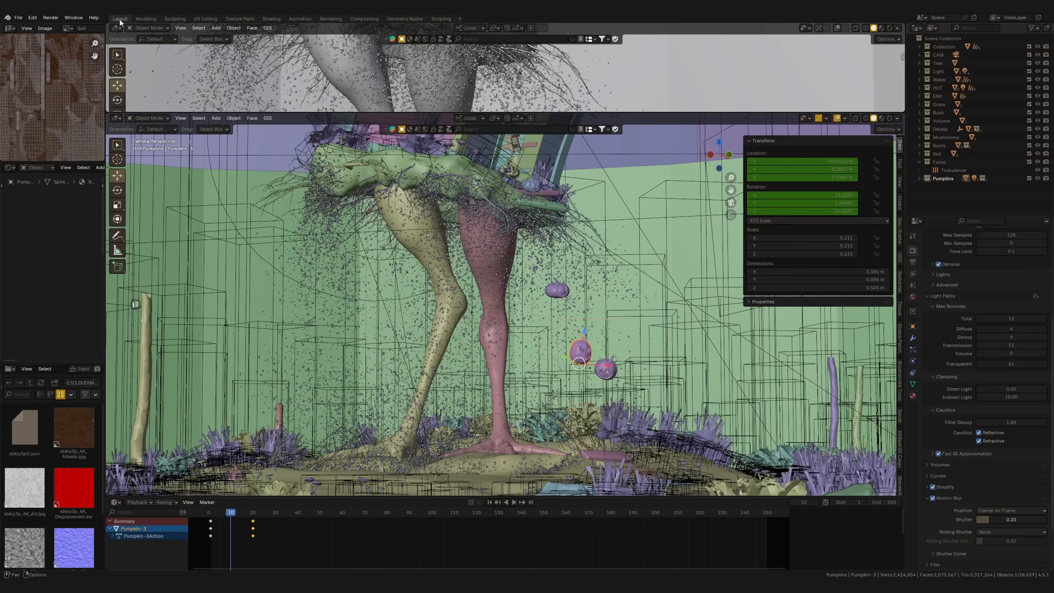
left_click(490, 502)
left_click(604, 362)
left_click(471, 502)
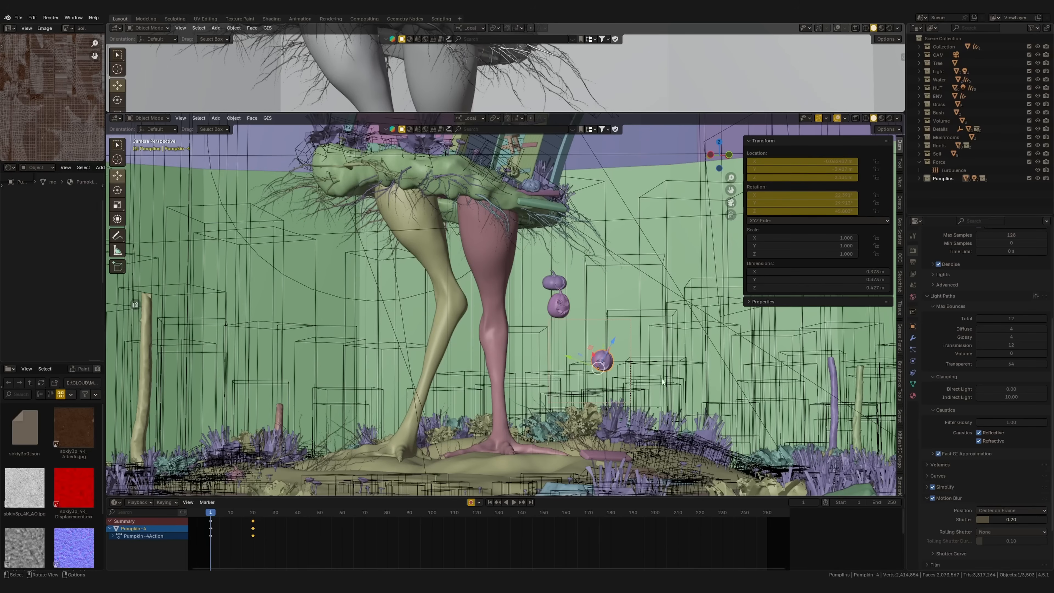
key("g")
left_click(650, 356)
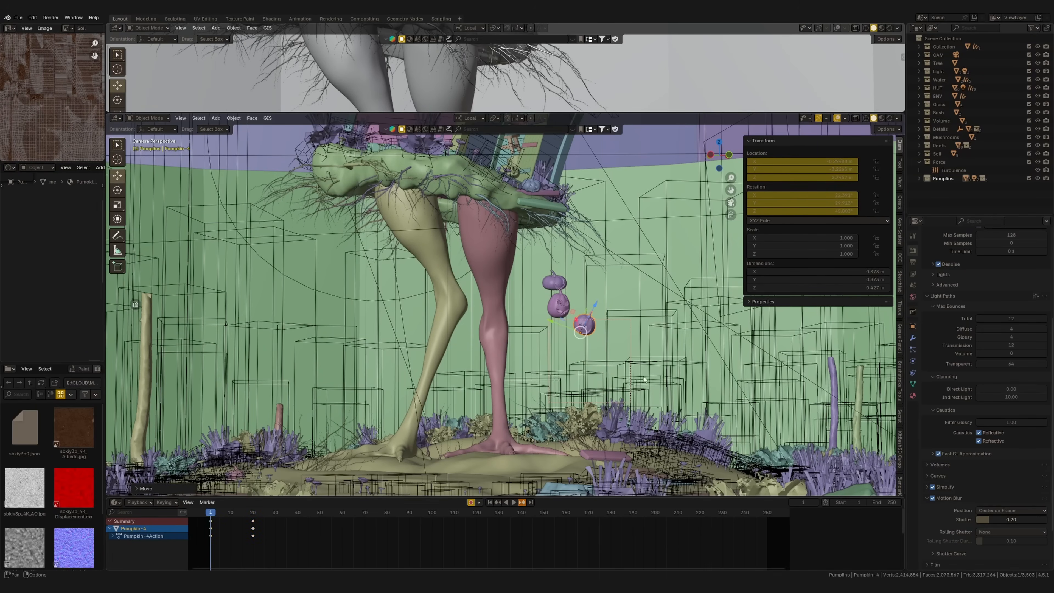
key("Up")
key("g")
left_click(682, 432)
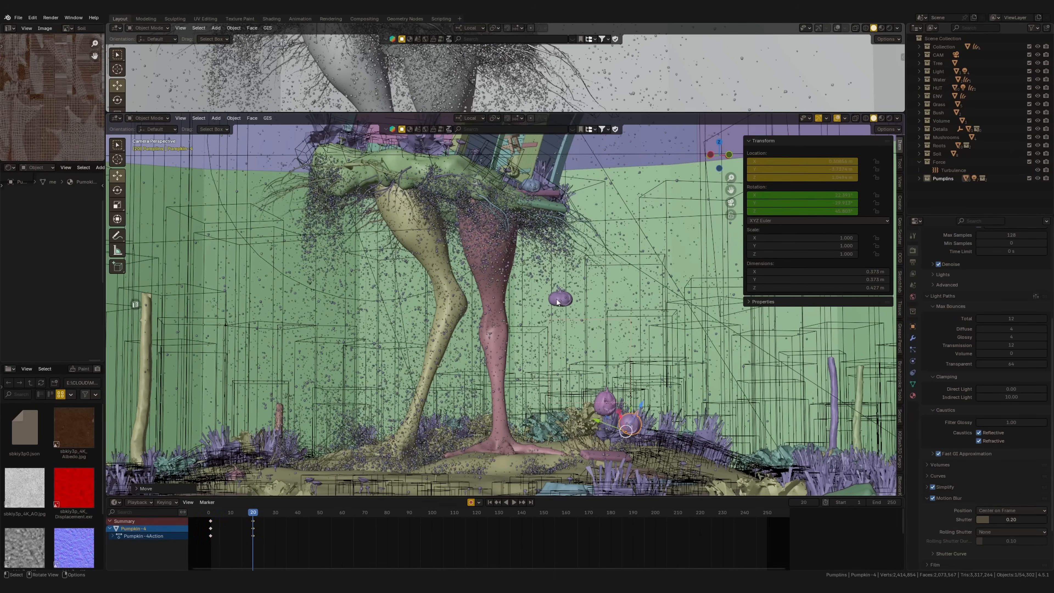
Reposition the uppermost floating pumpkin at frame 1 and lower it at frame 20
left_click(557, 299)
left_click(490, 503)
key("g")
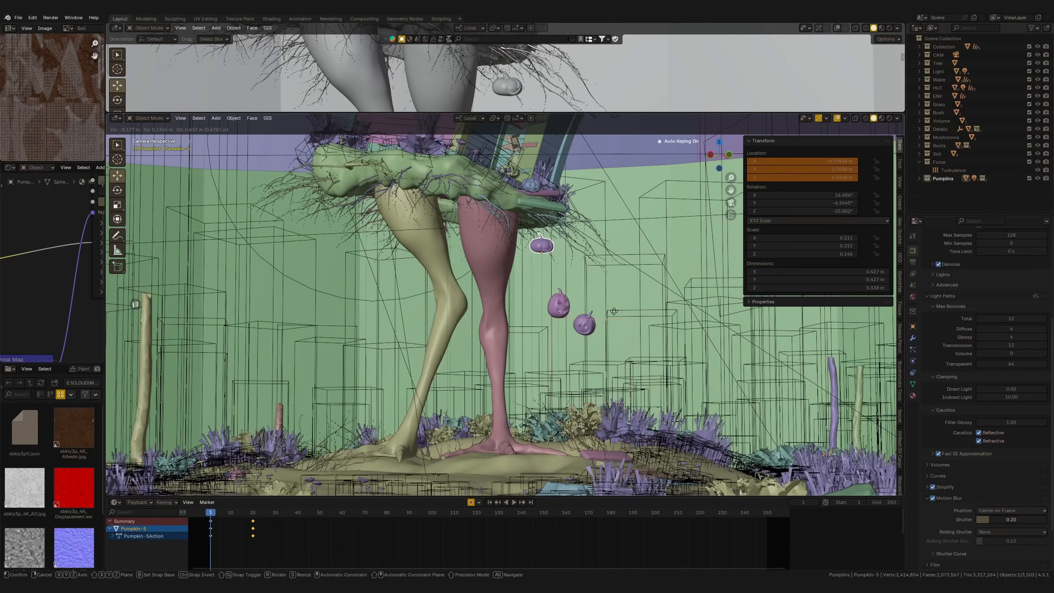
left_click(619, 324)
key("Up")
key("g")
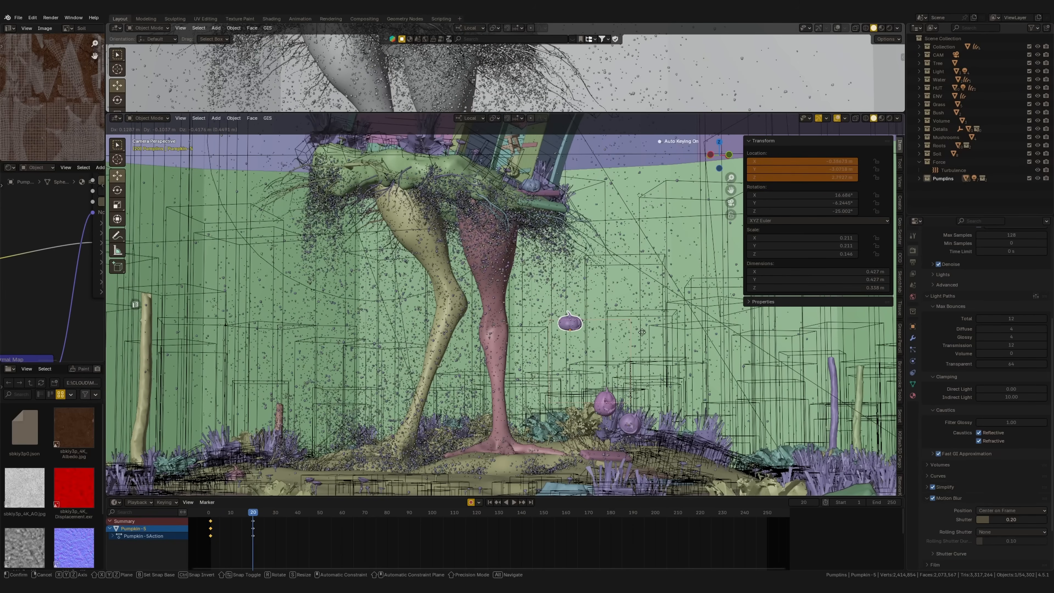
left_click(643, 332)
Play the falling pumpkin animation, stop it and bring the current frame to 10
left_click(798, 502)
type("1")
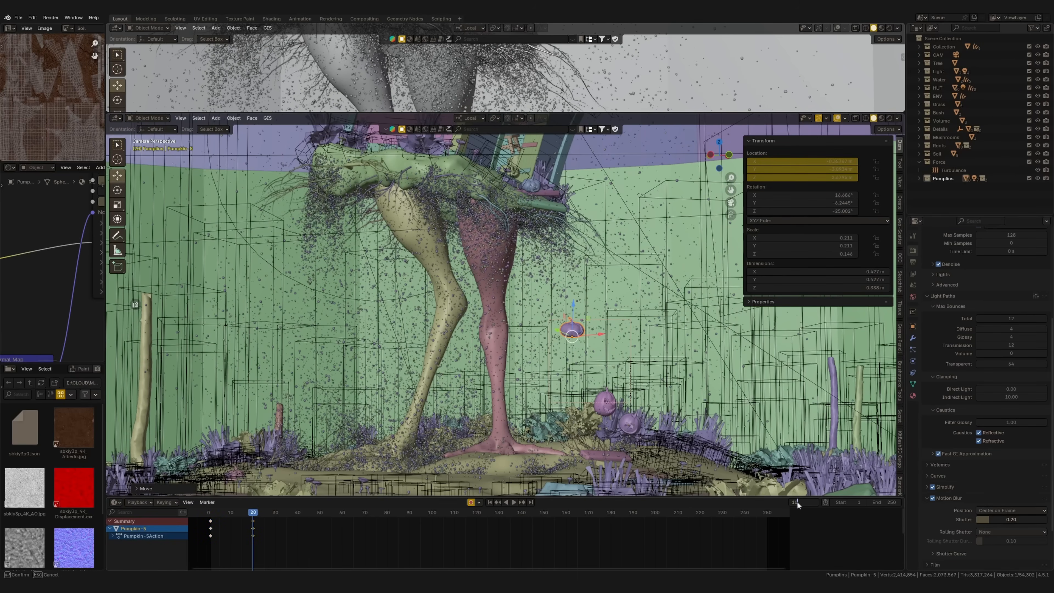
key("Return")
key("space")
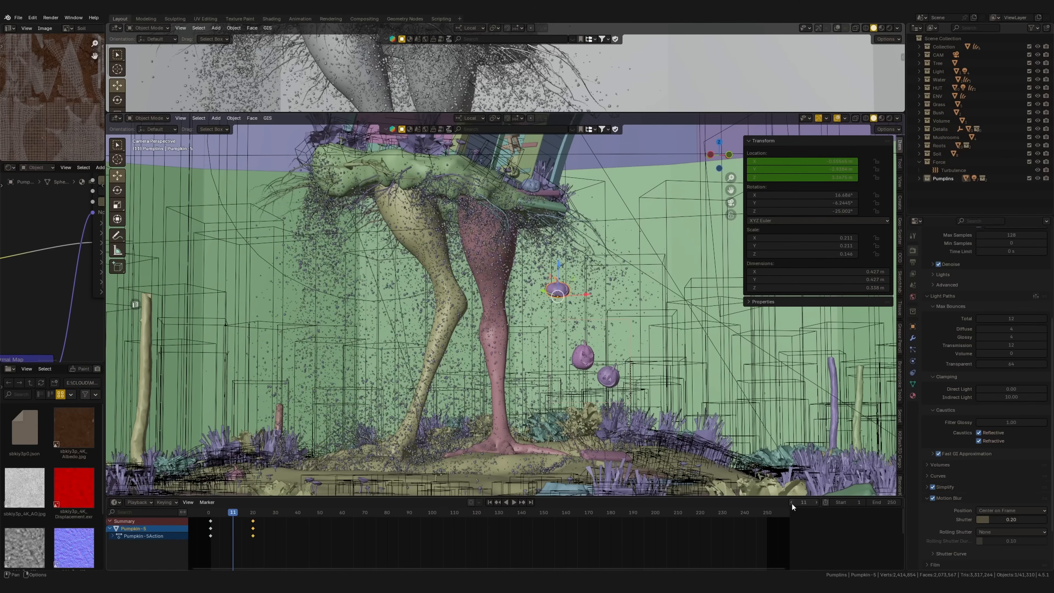
left_click(792, 503)
scroll(521, 311, "down", 2)
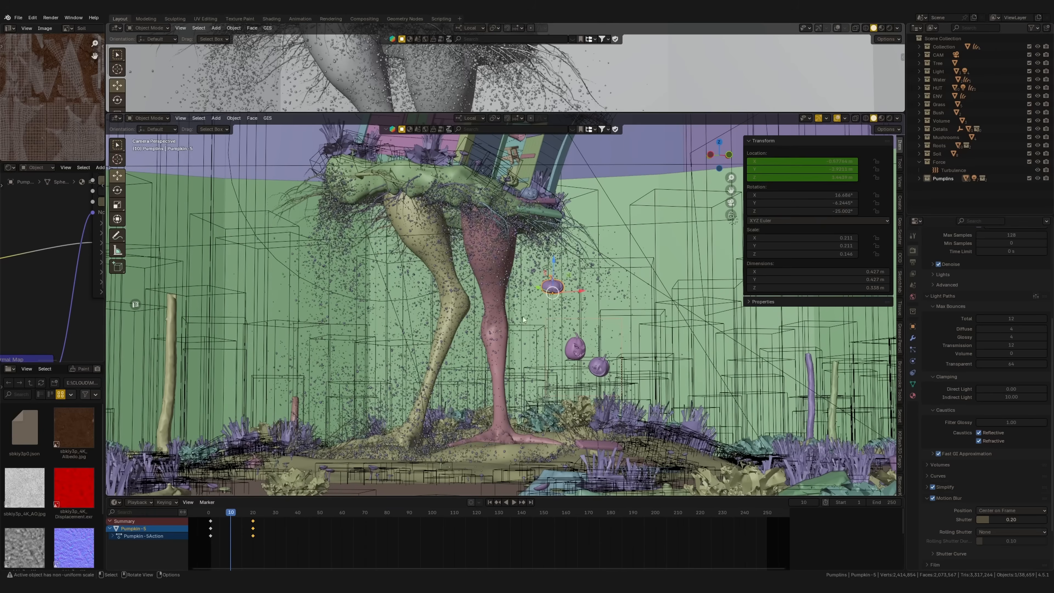
Select the soil emitter beneath the hut and check the falling soil on slightly earlier frames
left_click(514, 364)
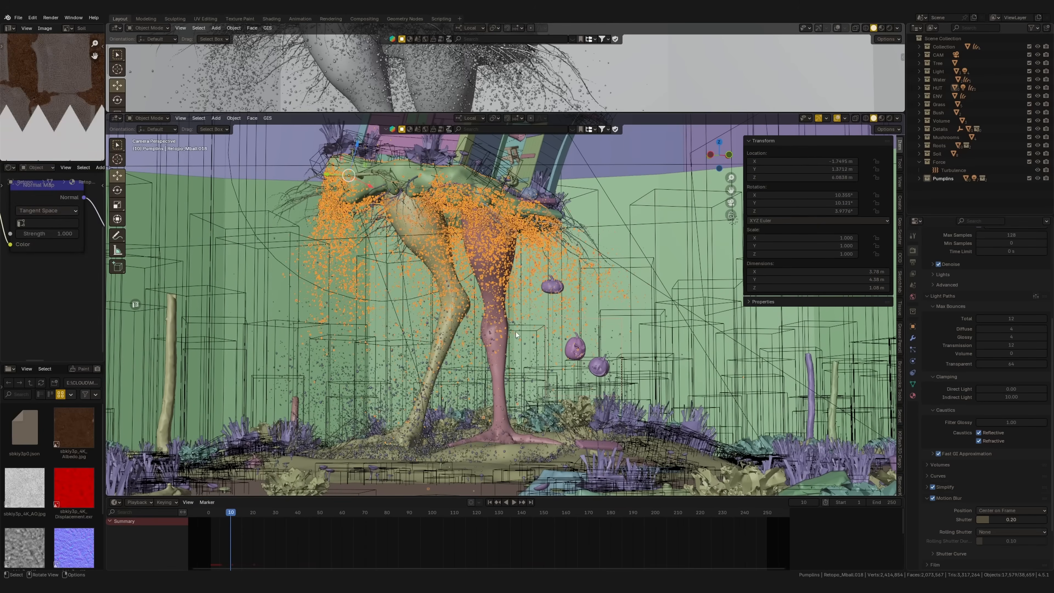
left_click(793, 503)
left_click(791, 503)
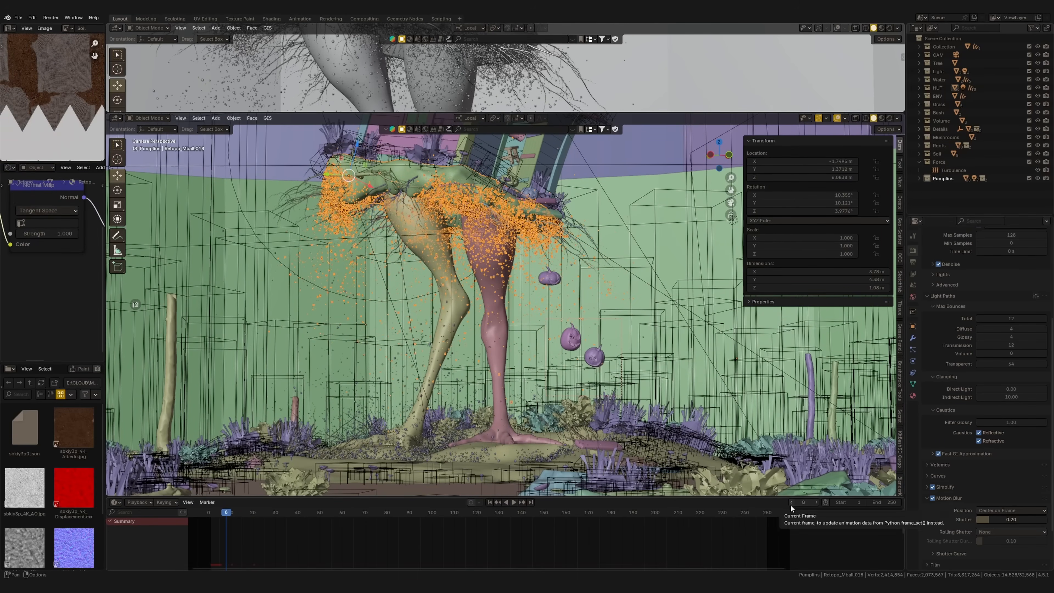
scroll(623, 291, "down", 2)
left_click_drag(635, 161, 297, 443)
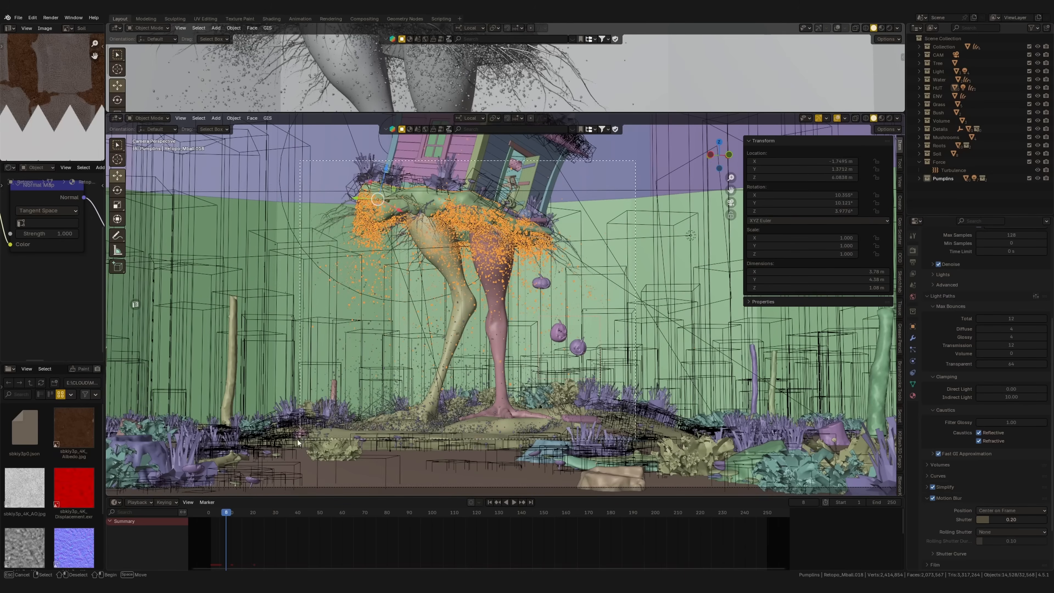
key("h")
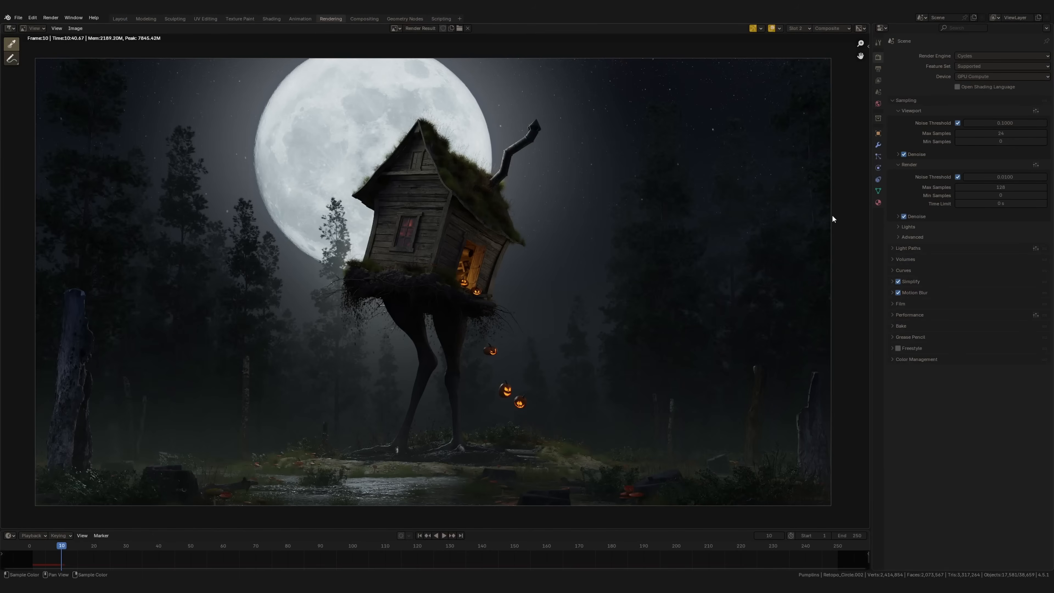
Review the render denoising settings and set the maximum transparent light bounces to 64
scroll(533, 339, "up", 1)
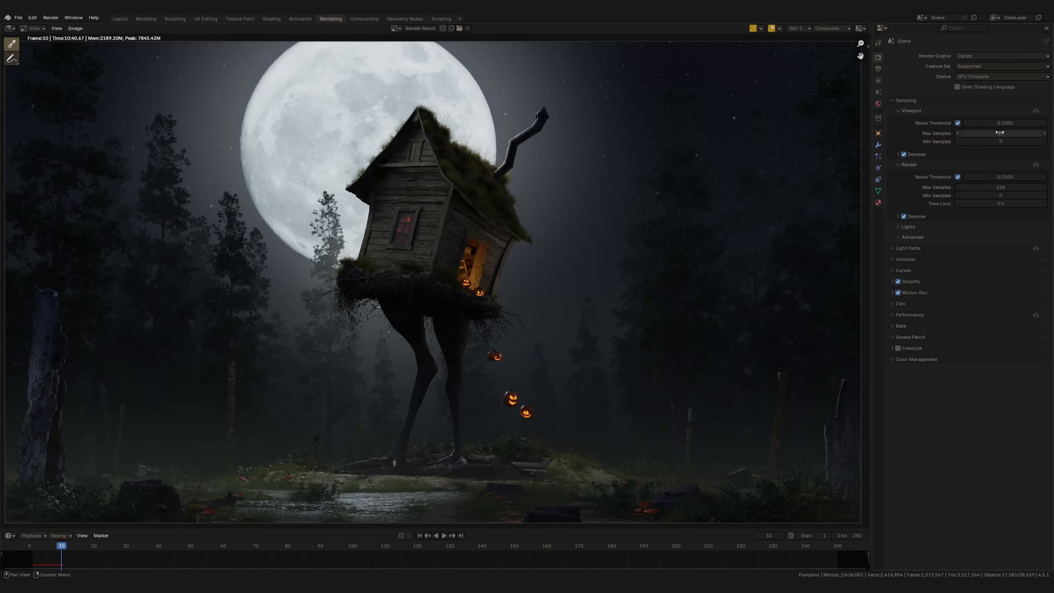
left_click(994, 216)
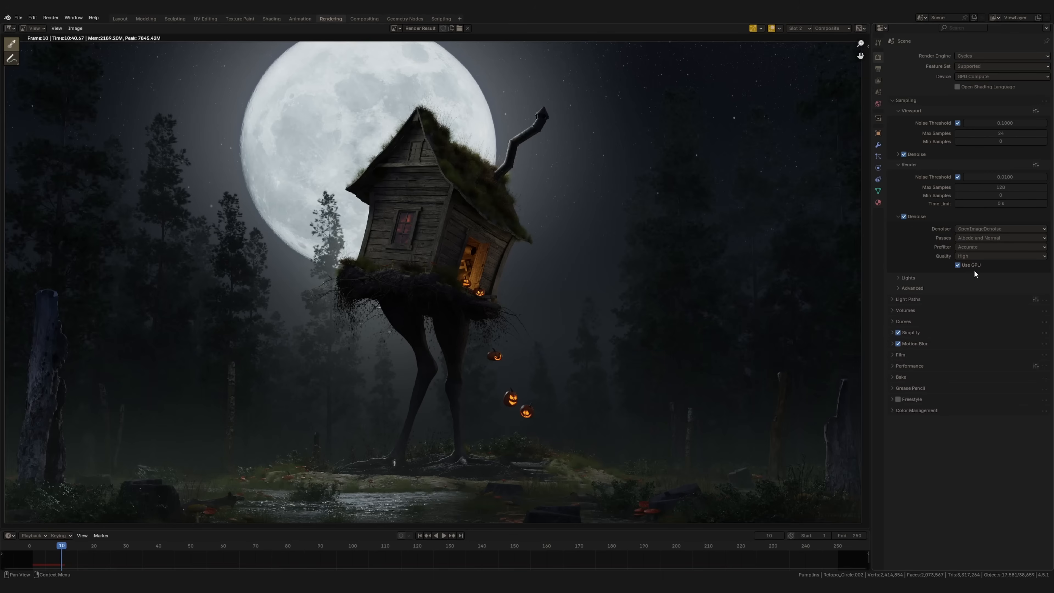
left_click(898, 219)
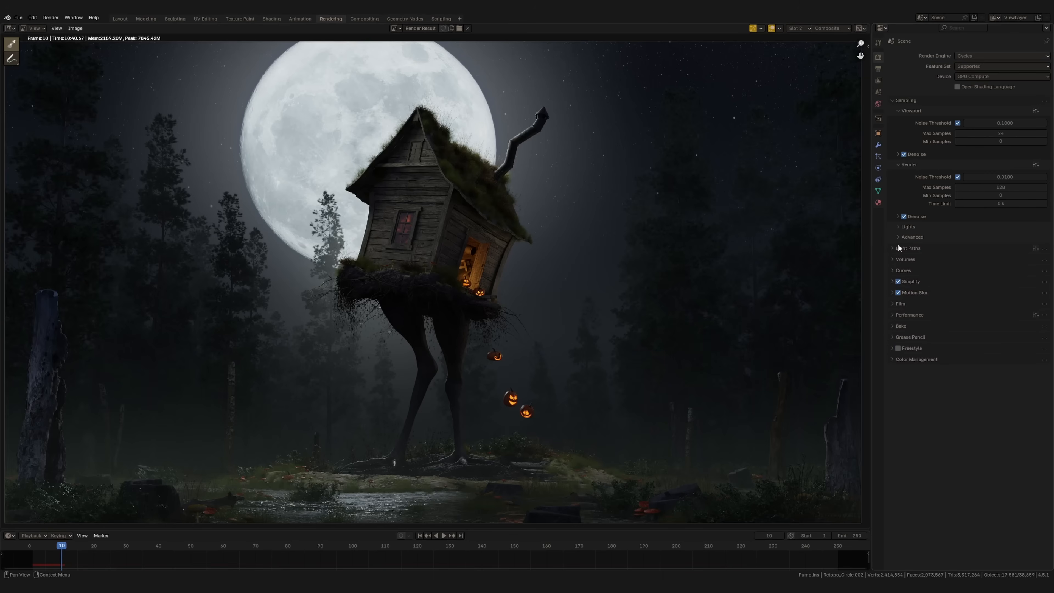
left_click(894, 247)
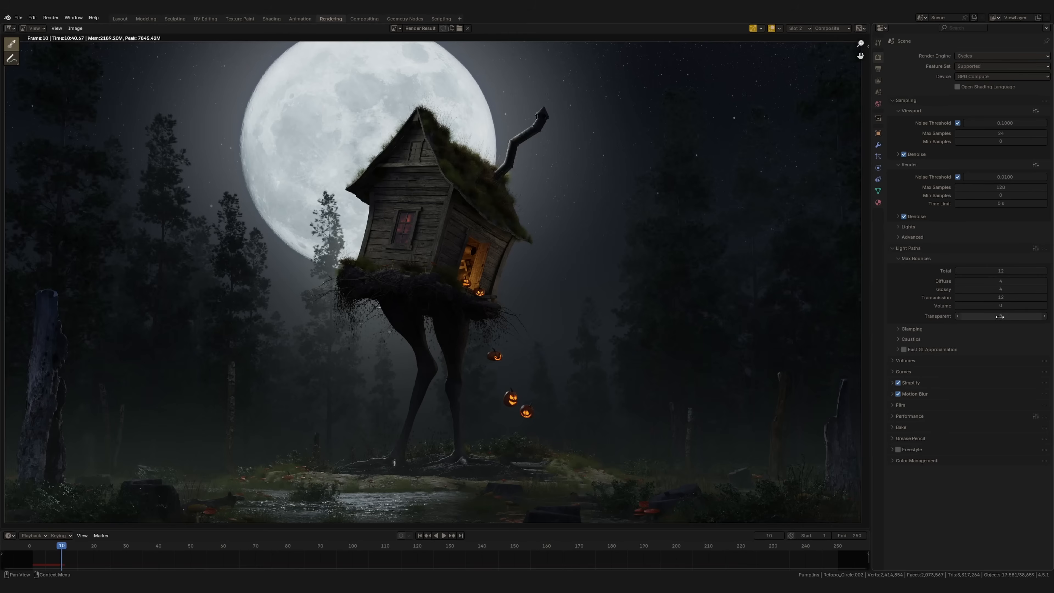
double_click(1000, 317)
type("64")
key("Return")
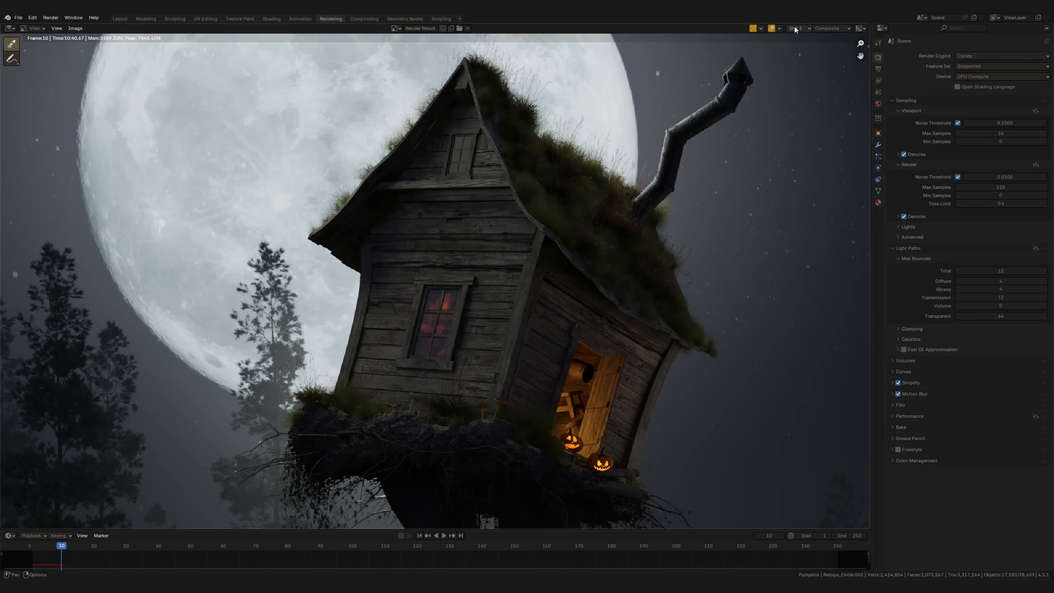
Show the render stored in slot 1 and examine the hut's grassy roof up close
left_click(798, 28)
left_click(805, 42)
middle_click_drag(431, 166, 424, 133, "ctrl")
middle_click_drag(424, 133, 386, 251)
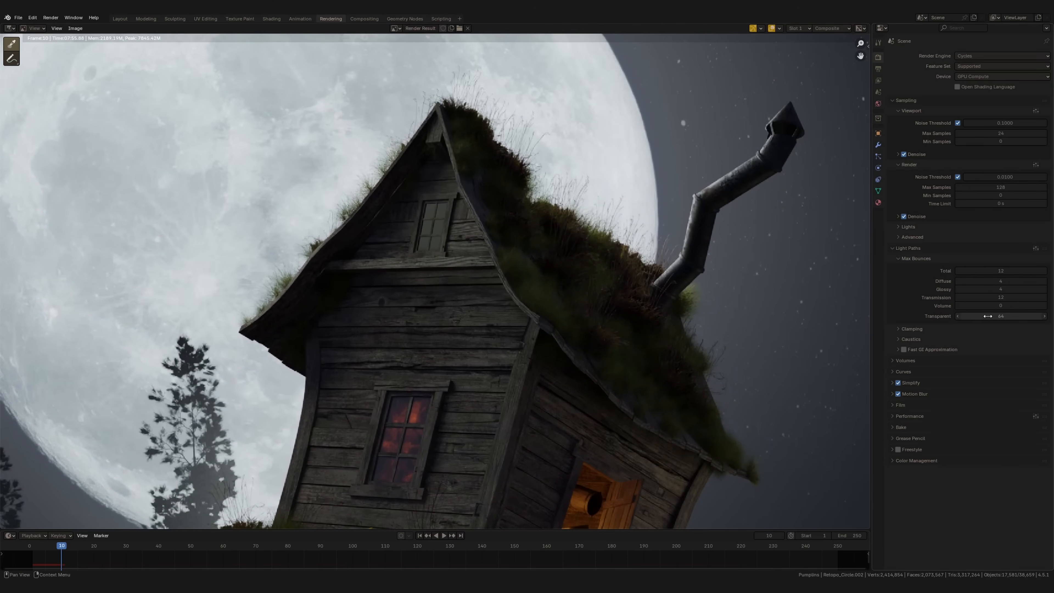
Set the maximum transparent light bounces to 8 and inspect the roof grass in the slot 1 render
left_click(998, 317)
type("8")
key("Return")
middle_click_drag(449, 256, 548, 241, "ctrl")
middle_click_drag(372, 362, 349, 307)
middle_click_drag(393, 165, 344, 257)
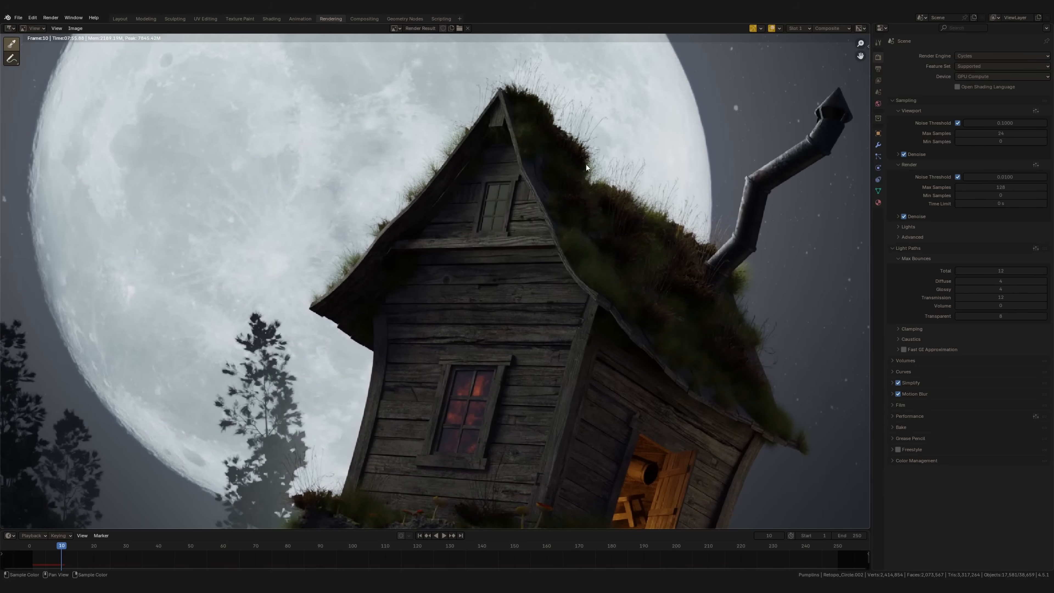
middle_click_drag(530, 128, 469, 133)
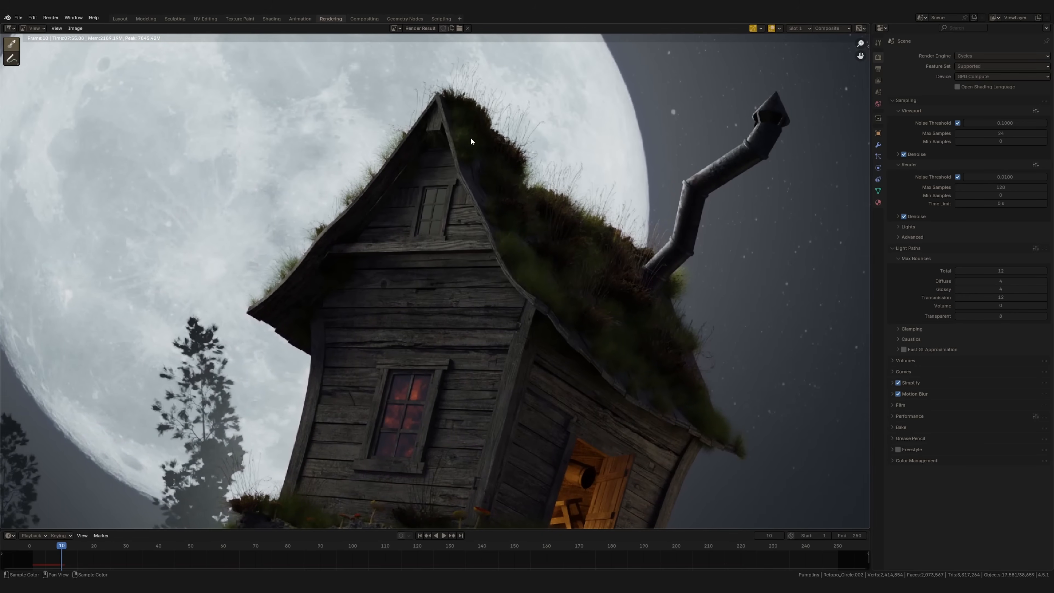
Show the render stored in slot 2 and compare its roof grass and house details
left_click(798, 27)
left_click(799, 40)
middle_click_drag(508, 207, 607, 159)
middle_click_drag(555, 95, 491, 155)
middle_click_drag(300, 335, 378, 199)
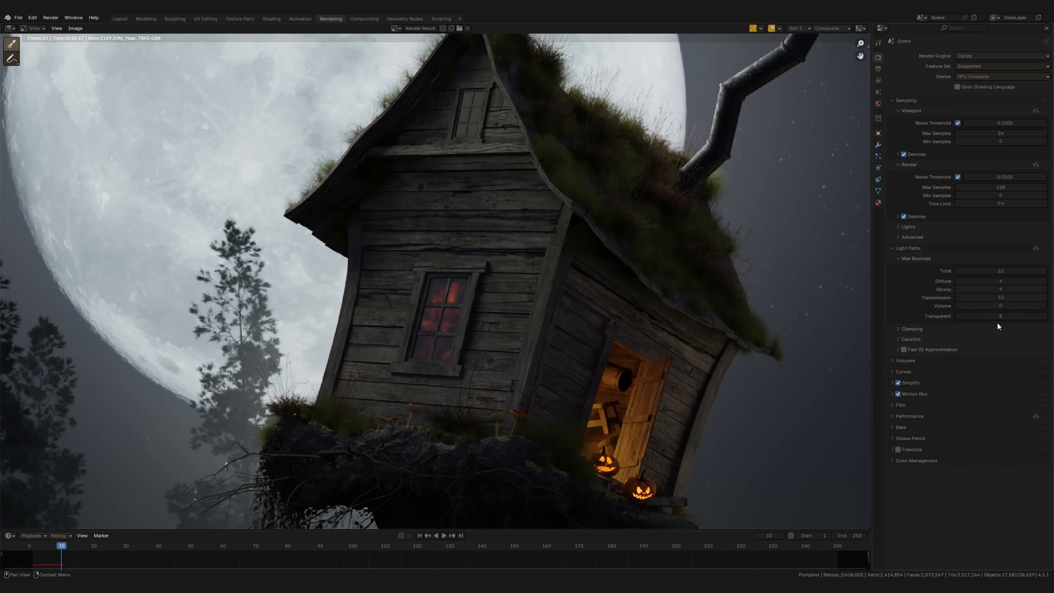
Set the maximum transparent light bounces back to 64
left_click(984, 319)
type("64")
key("Return")
Expand the Simplify settings and review the subdivision and texture limits for viewport and render
left_click(893, 383)
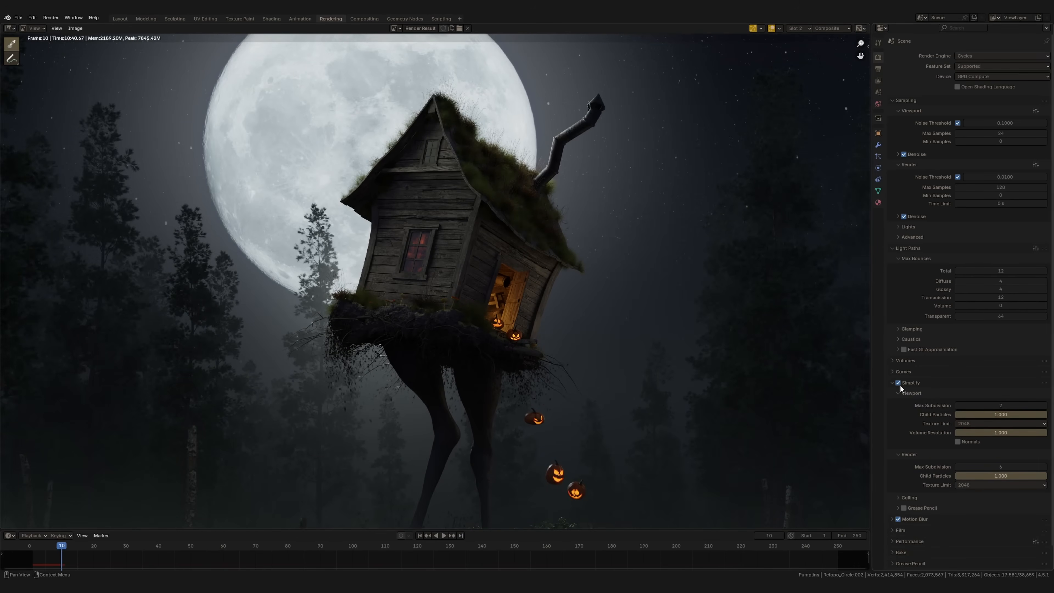
scroll(943, 434, "down", 1)
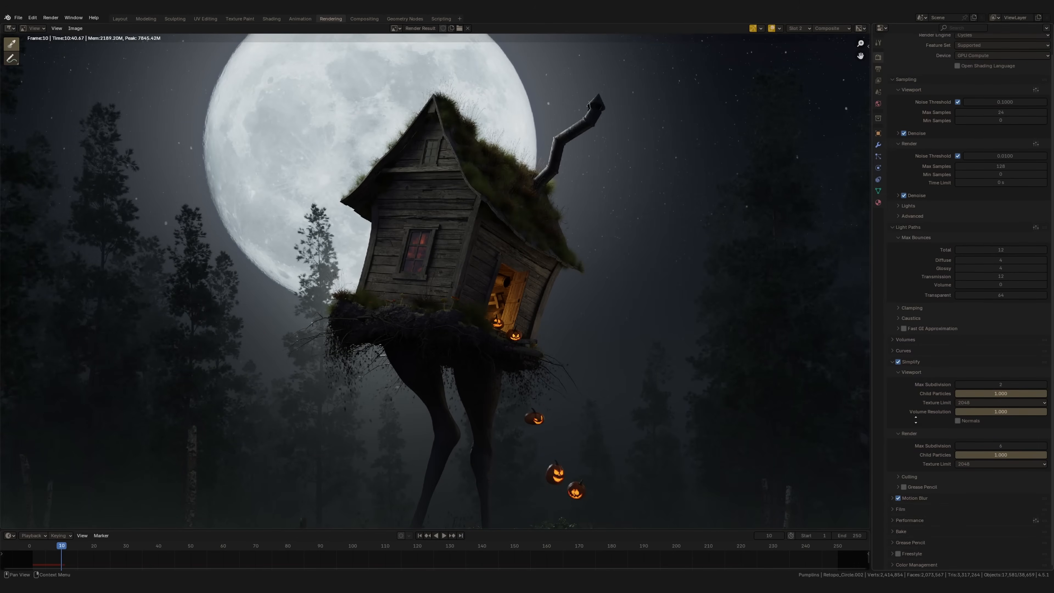
left_click(980, 406)
left_click(965, 461)
left_click(991, 387)
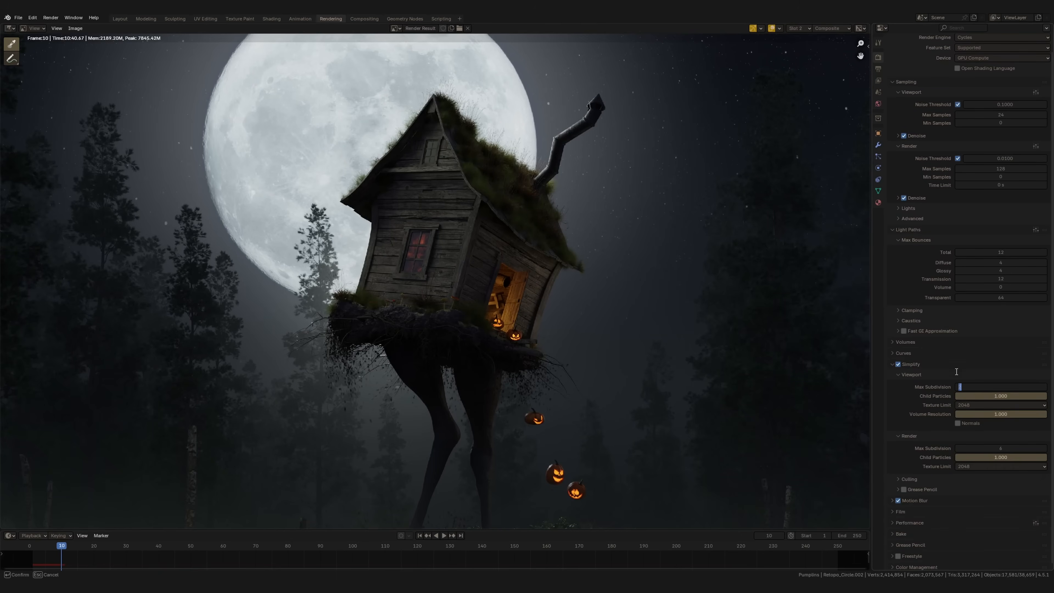
left_click(941, 465)
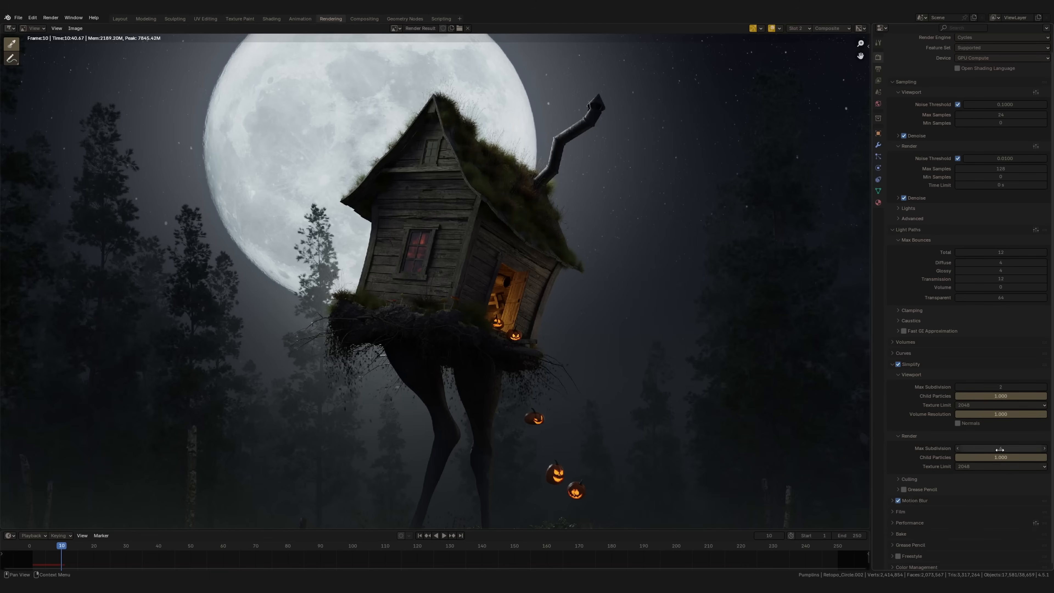
Examine the chicken legs, the pond and the falling pumpkins up close in the render
middle_click_drag(537, 326, 524, 223)
scroll(504, 437, "up", 2)
middle_click_drag(459, 374, 425, 280, "shift")
middle_click_drag(366, 441, 248, 436)
middle_click_drag(419, 399, 484, 419)
middle_click_drag(831, 506, 914, 516)
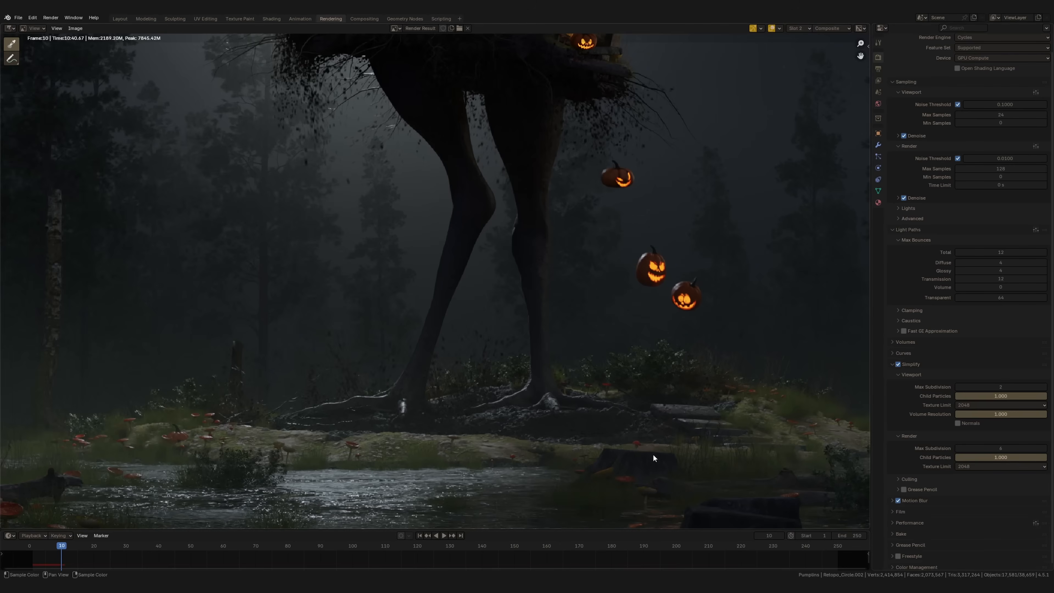
Choose 2048 as the render texture limit in Simplify and view the whole rendered image
left_click(1000, 467)
left_click(978, 521)
scroll(562, 328, "down", 3)
middle_click_drag(563, 330, 495, 451)
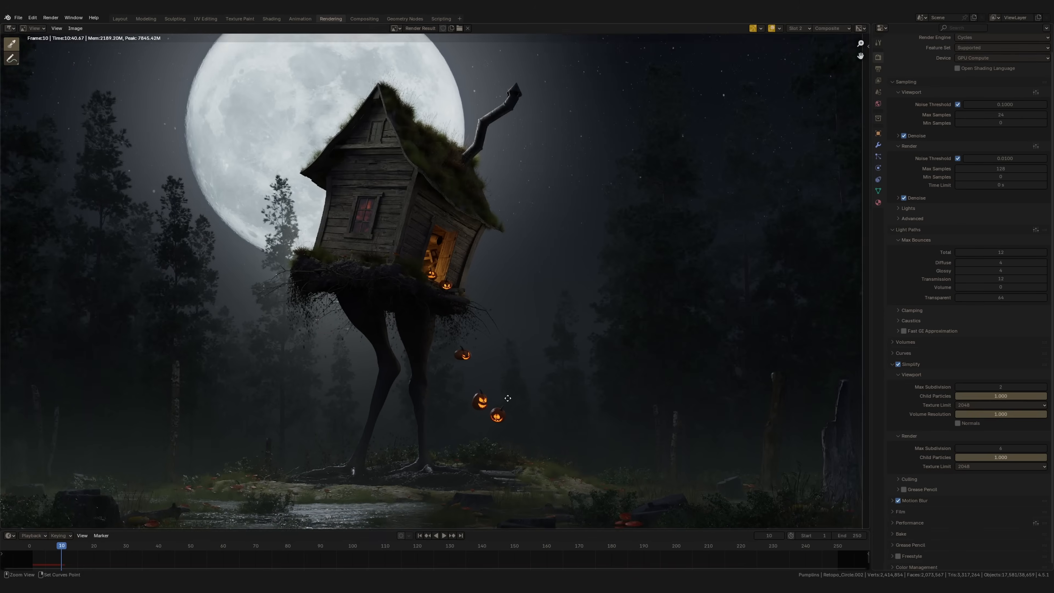
middle_click_drag(691, 363, 692, 378)
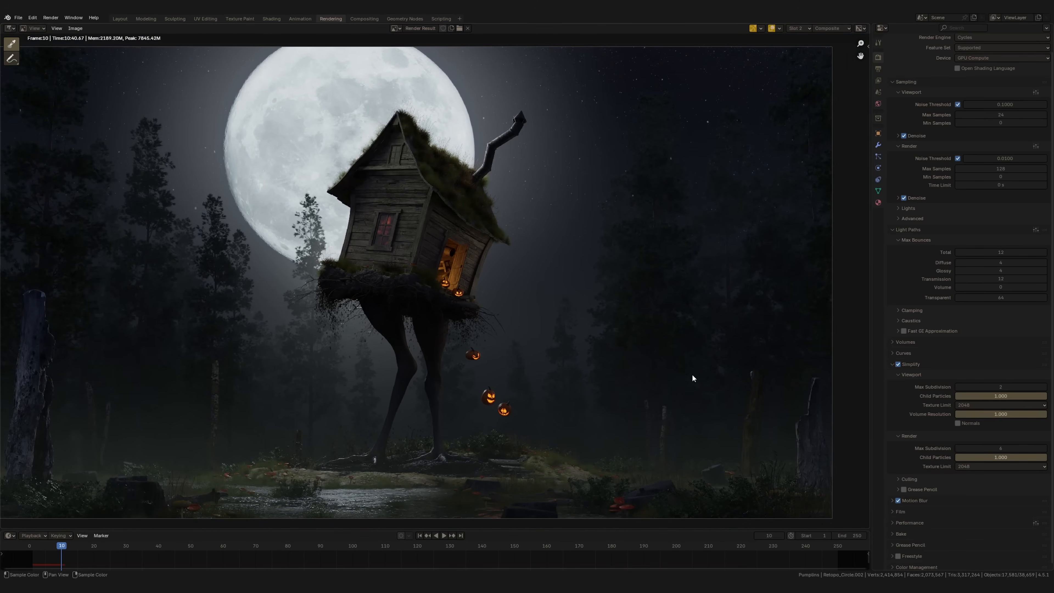
Set the render texture limit in Simplify to 4096
left_click(1013, 466)
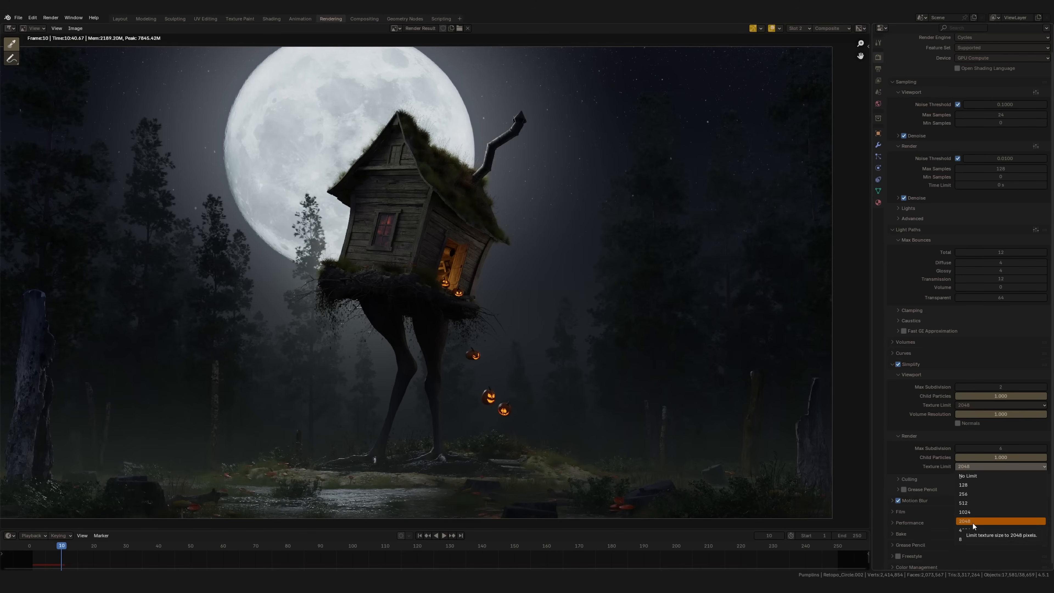
mouse_move(497, 393)
middle_mouse_down()
mouse_move(530, 385)
mouse_move(514, 391)
middle_mouse_up()
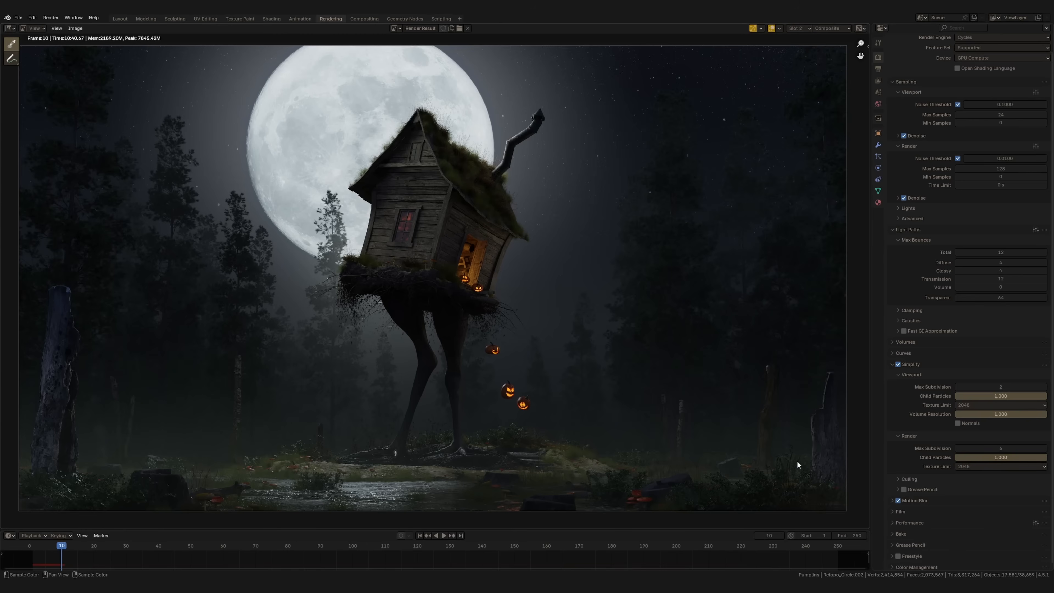
middle_click_drag(361, 439, 373, 459, "ctrl")
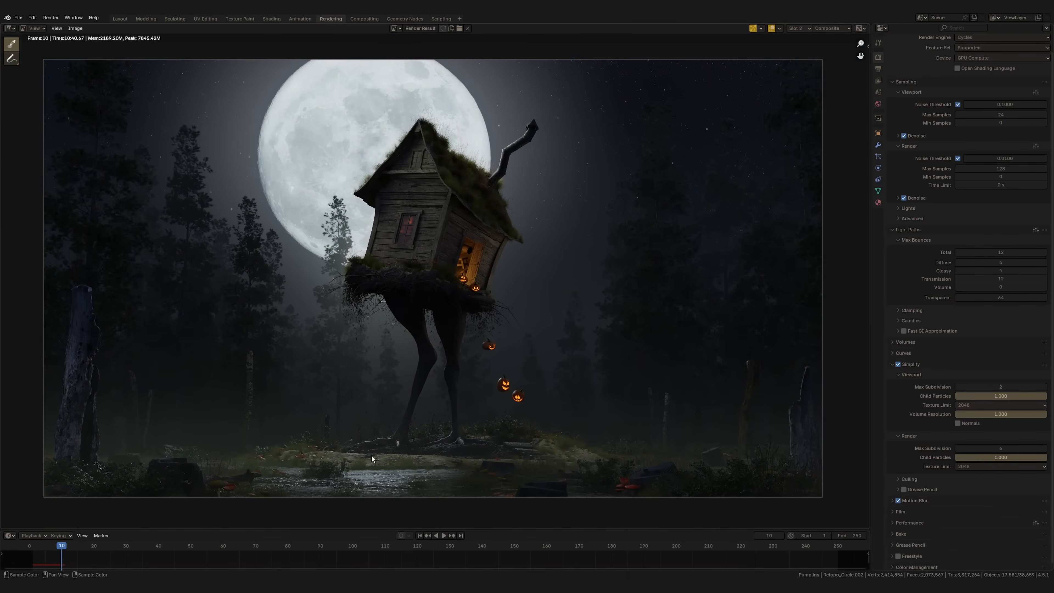
left_click(979, 467)
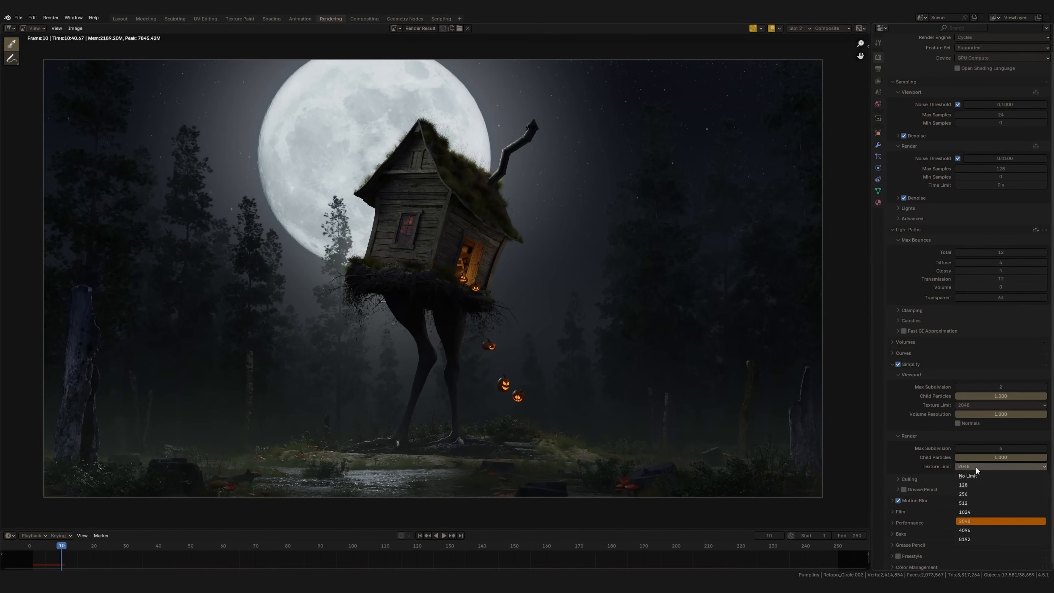
left_click(970, 524)
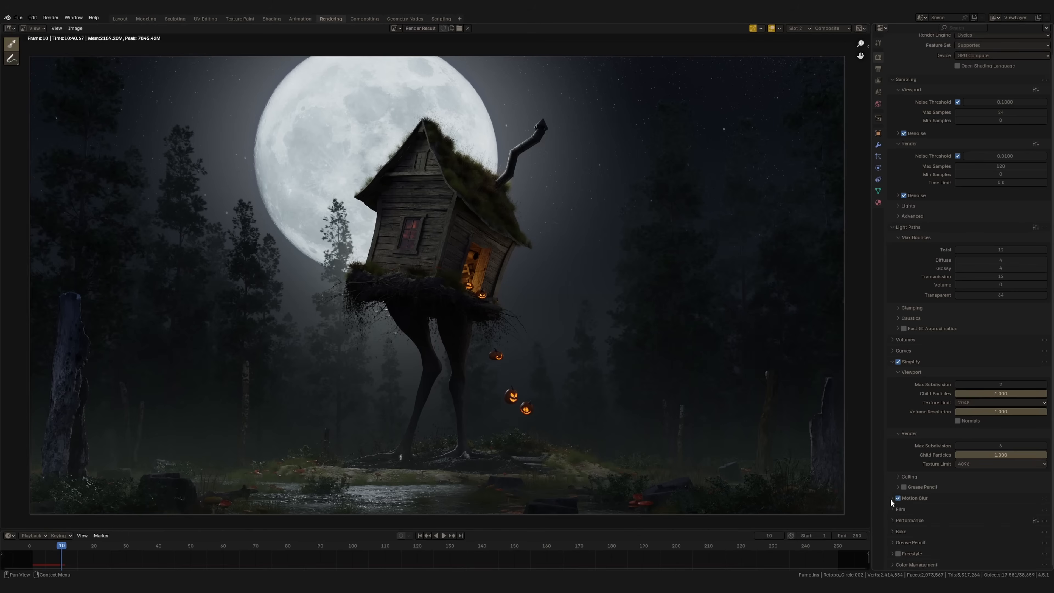
Review the motion blur settings and the Color Management options, keeping the Filmic view transform and no look
left_click(892, 500)
scroll(954, 491, "down", 3)
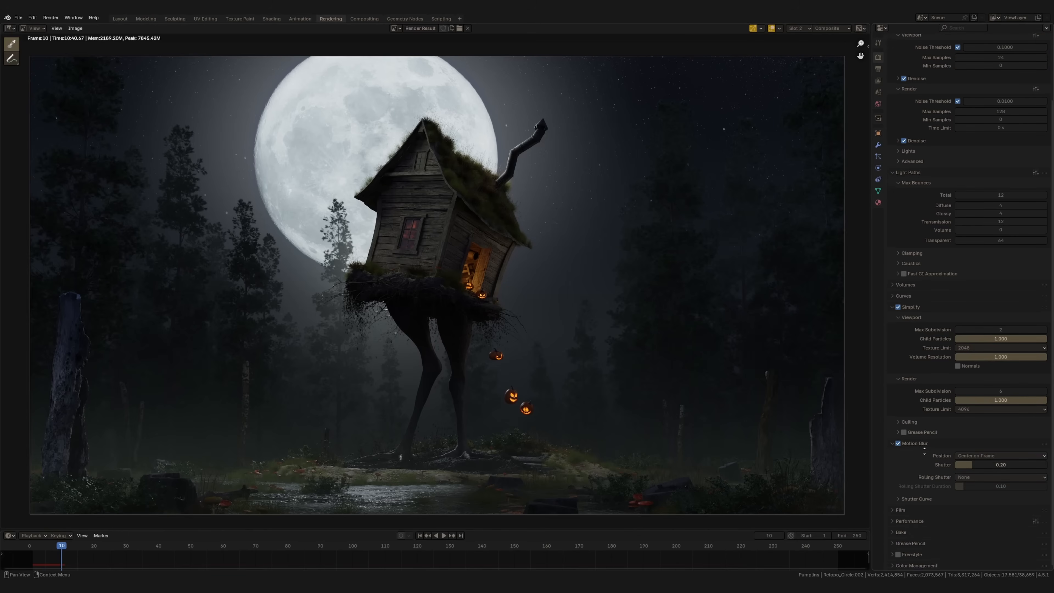
middle_click_drag(931, 318, 932, 220)
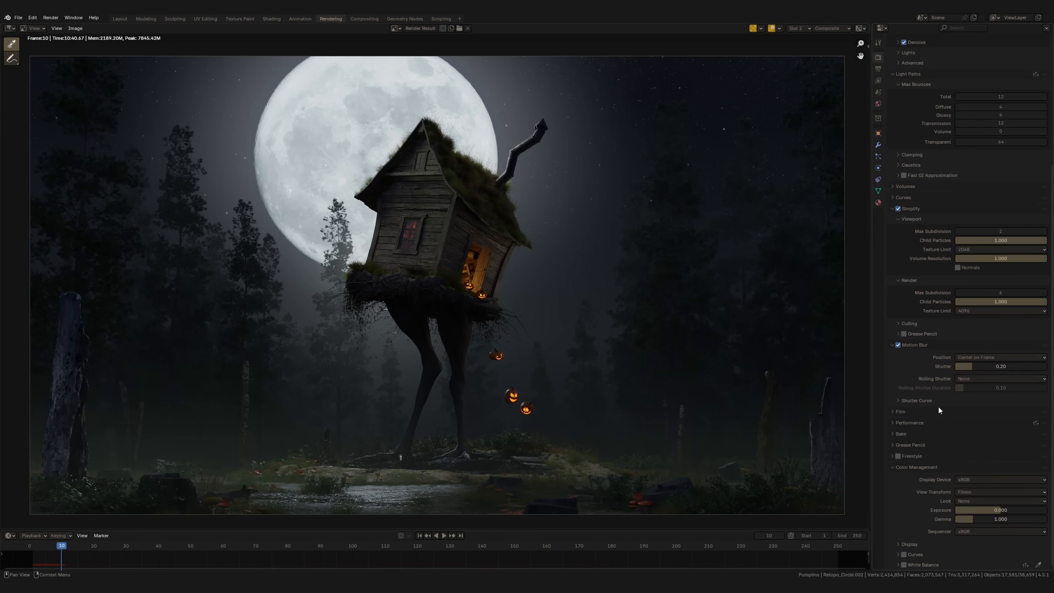
left_click(977, 494)
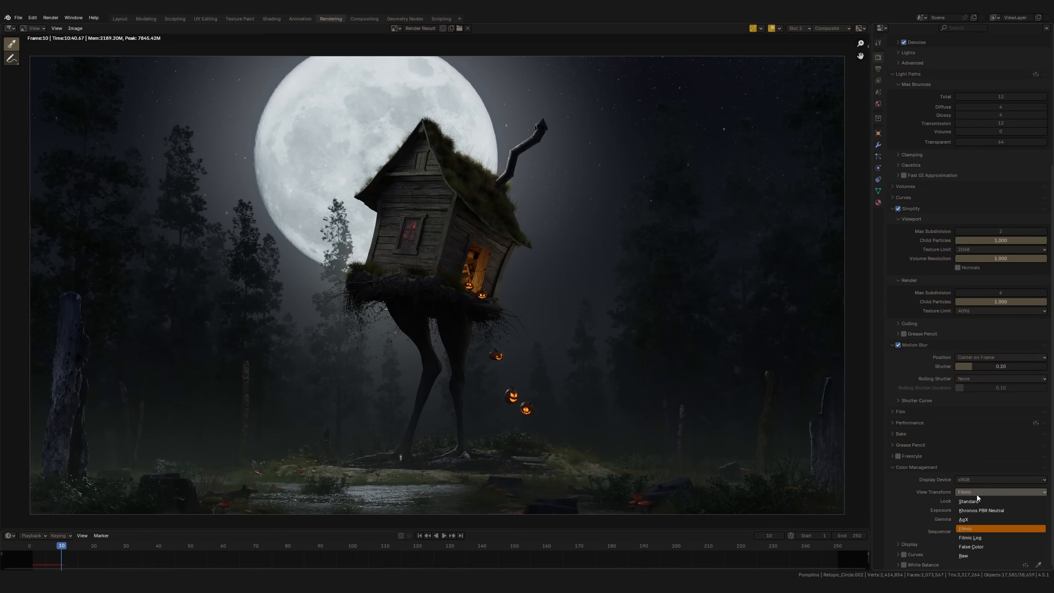
left_click(966, 529)
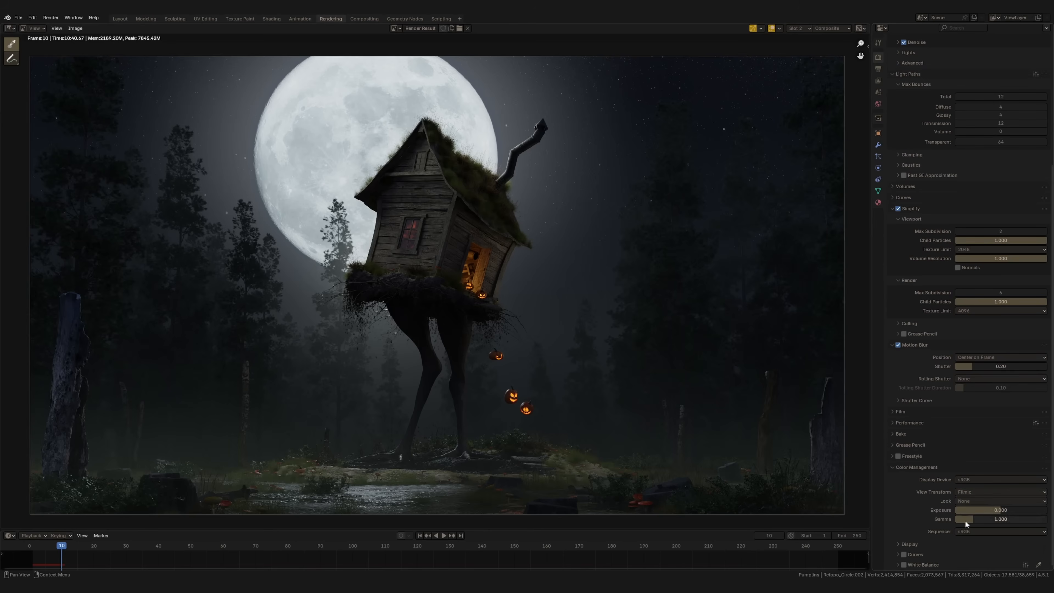
left_click(970, 491)
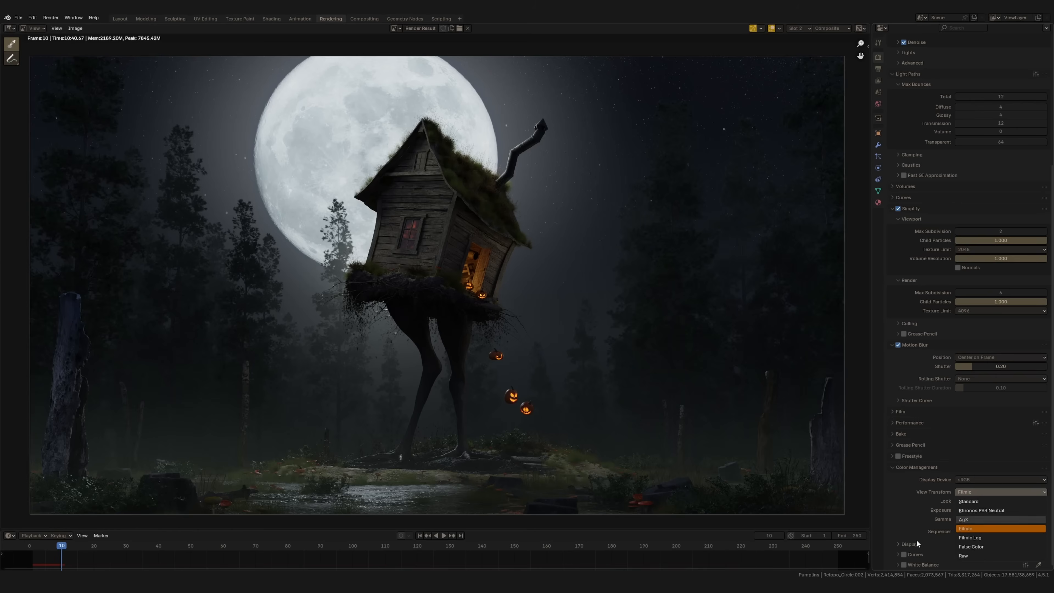
left_click(975, 501)
left_click(970, 502)
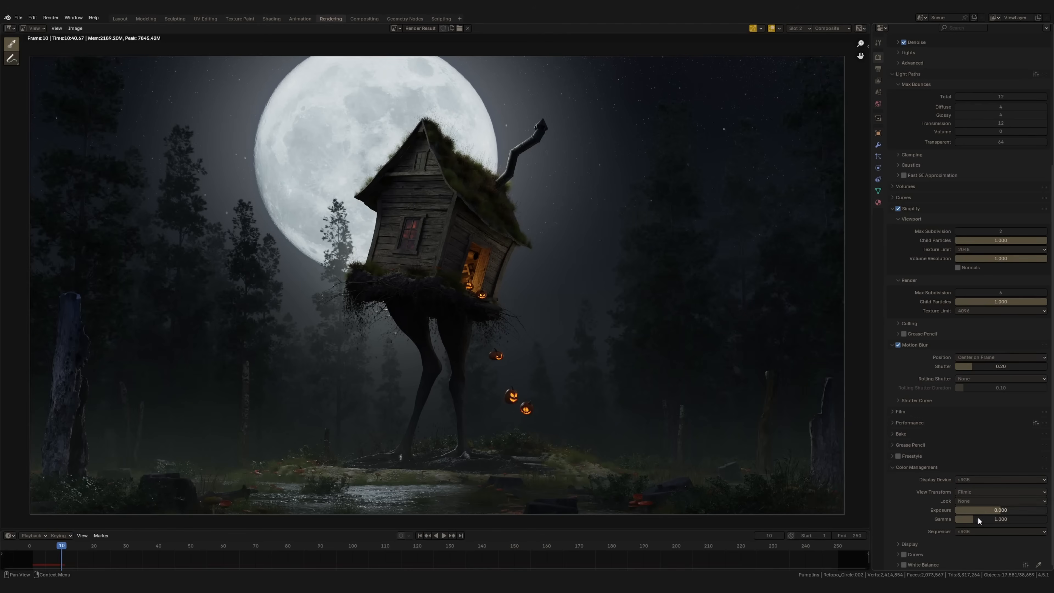
middle_click_drag(524, 340, 521, 346)
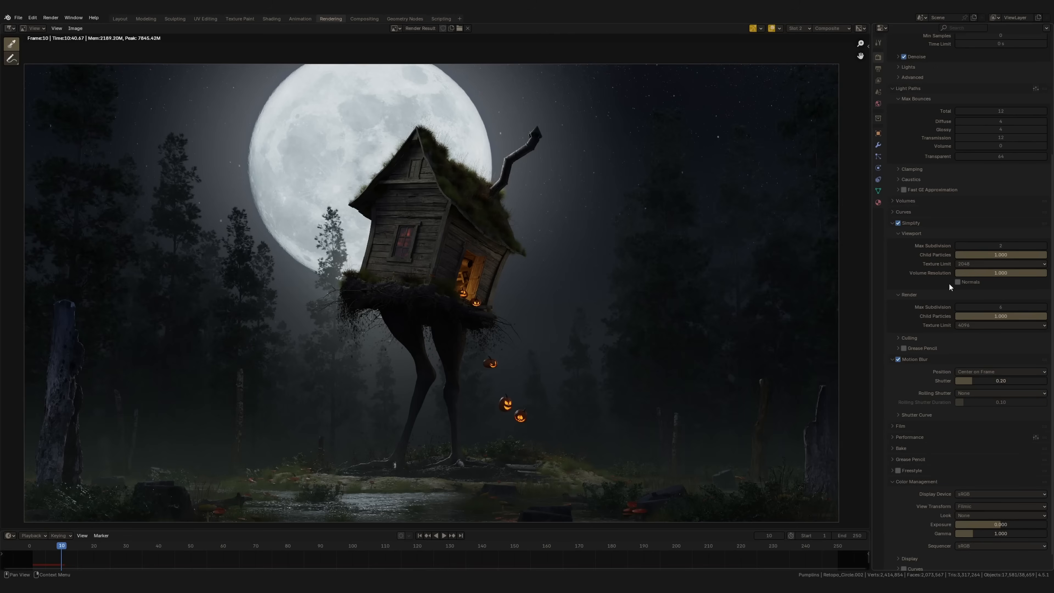
scroll(937, 380, "up", 8)
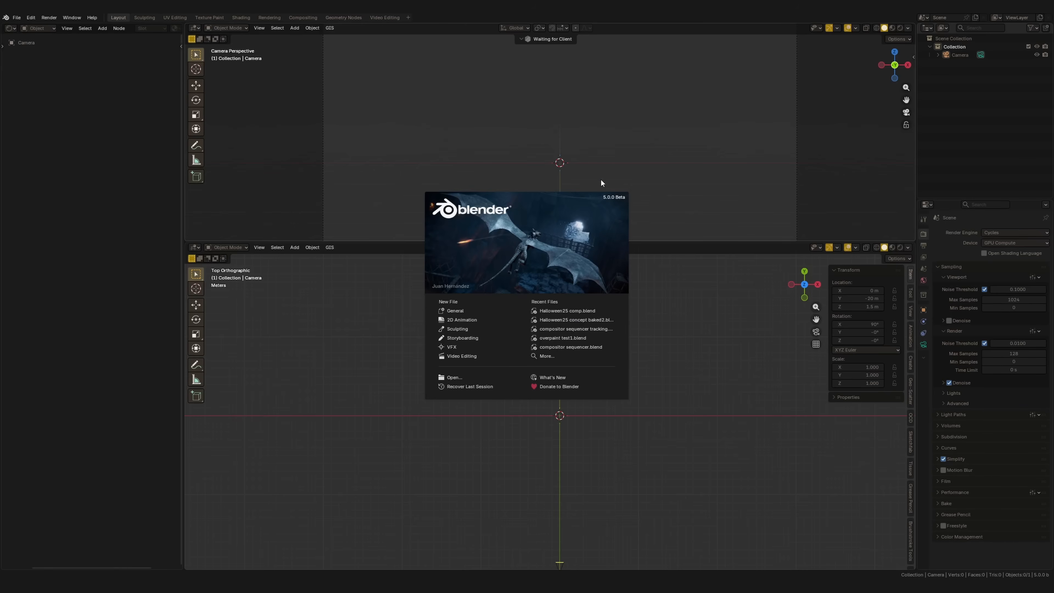
Open the Compositing workspace, enlarge the node editor, add an Image node and load Test7.exr for viewing
left_click(308, 24)
left_click(309, 16)
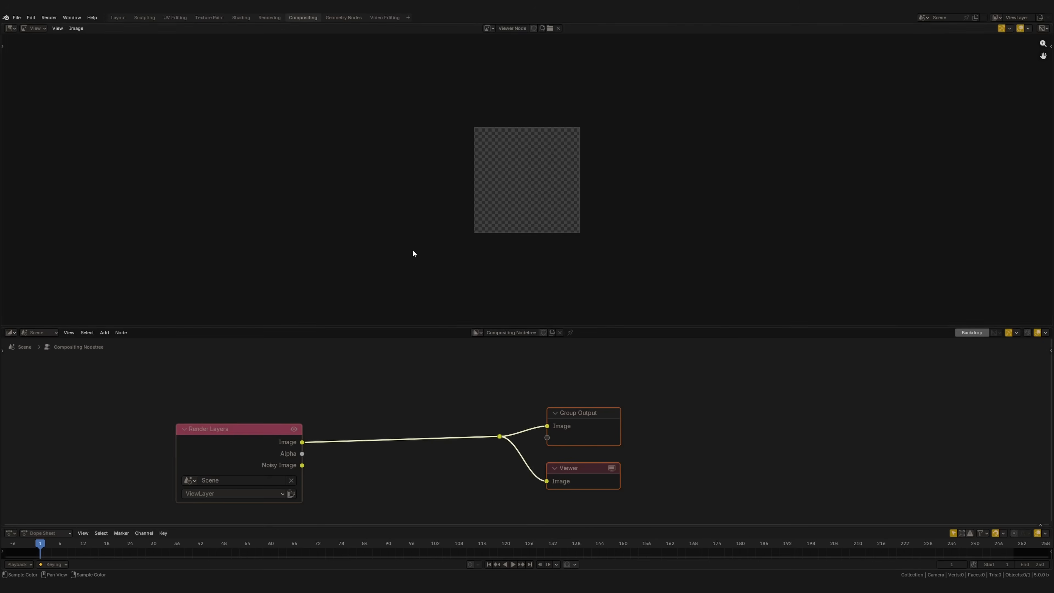
left_click_drag(449, 327, 489, 229)
scroll(500, 335, "down", 2)
key("shift+a")
left_click(301, 395)
left_click(184, 344)
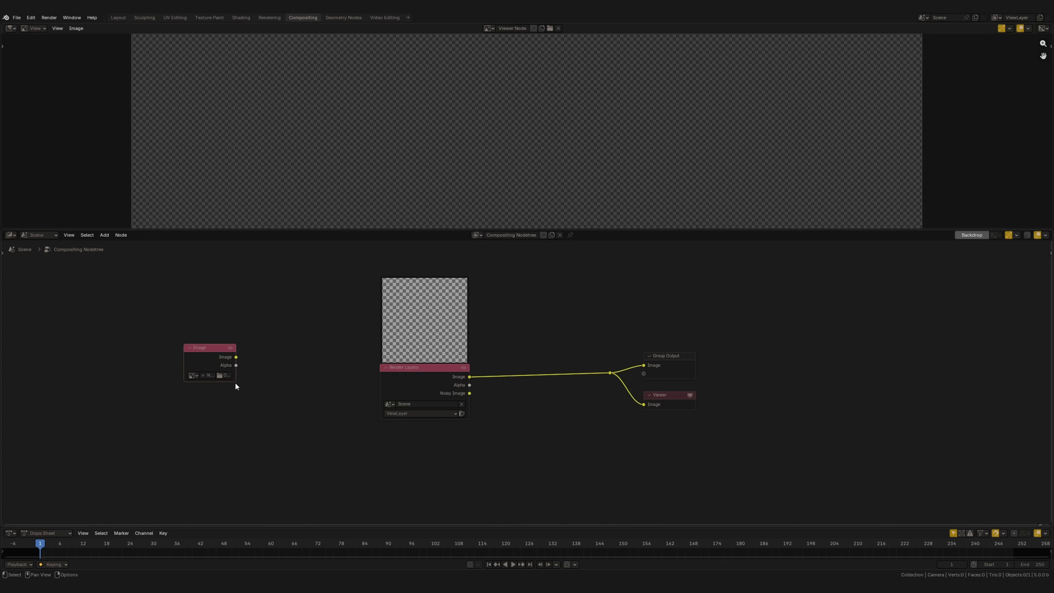
left_click(220, 375)
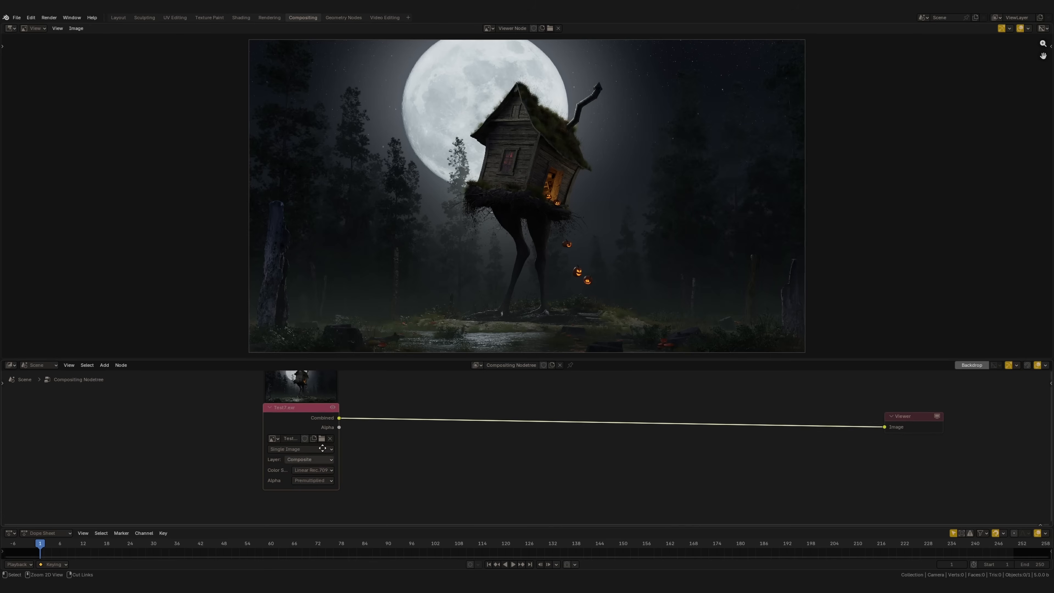
Inspect the Image node's ViewLayer passes, including Denoising Depth and CryptoObject00, in the viewer, then return its layer to Composite
left_click(302, 460)
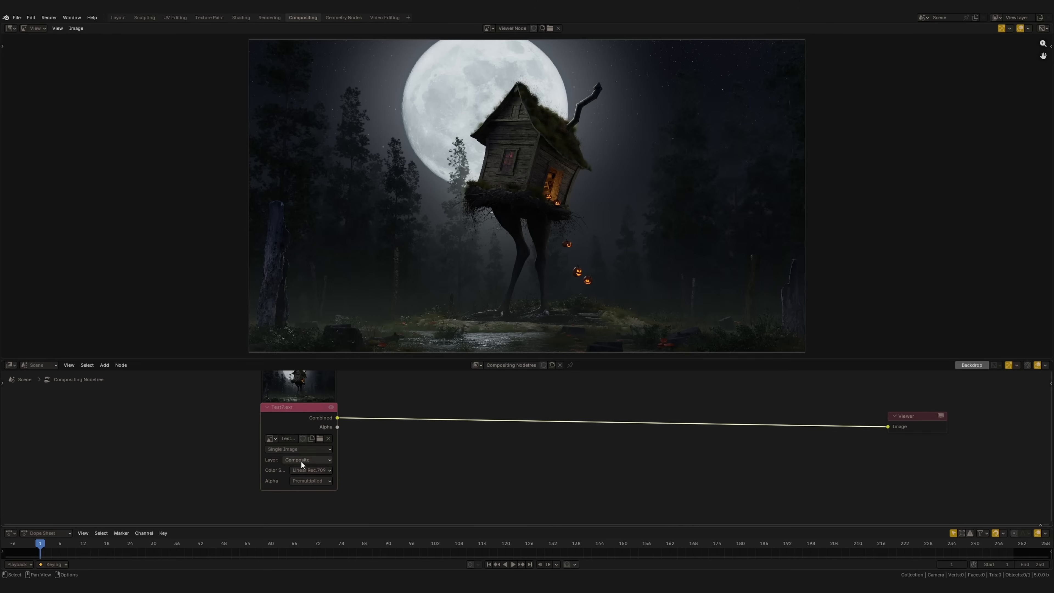
left_click(294, 477)
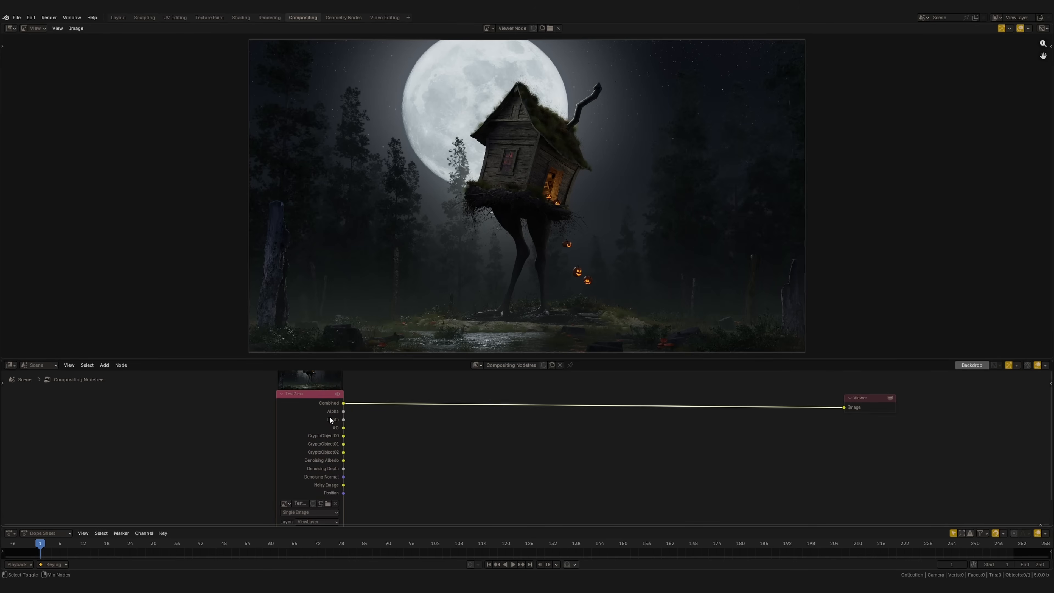
left_click(329, 417, "ctrl+shift")
left_click(325, 419, "ctrl+shift")
left_click(328, 427, "ctrl+shift")
left_click(307, 442, "ctrl+shift")
left_click(310, 437, "ctrl+shift")
left_click(310, 438, "ctrl+shift")
left_click(308, 440, "ctrl+shift")
left_click(307, 441, "ctrl+shift")
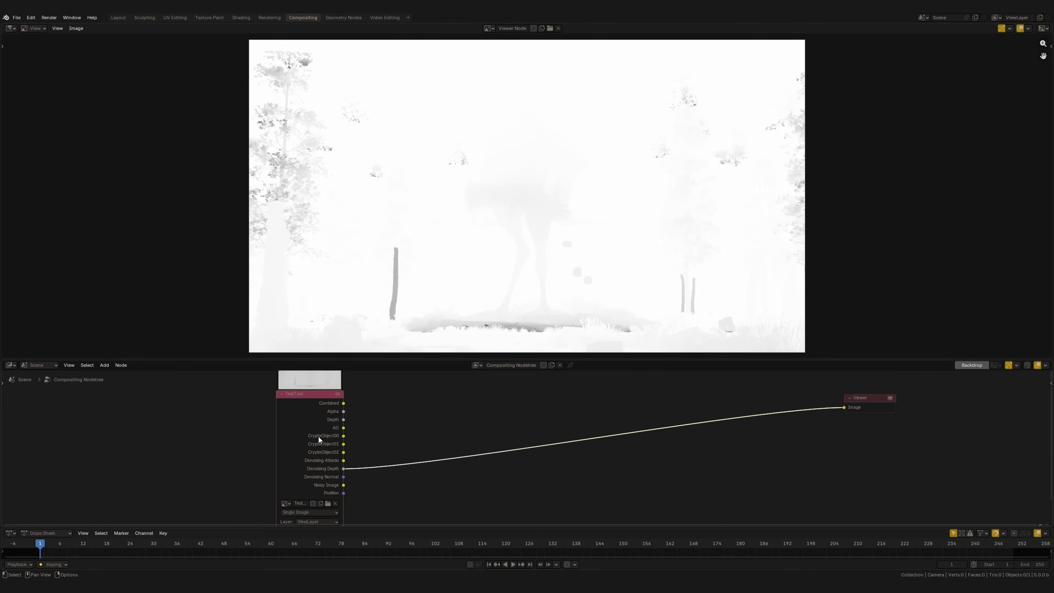
left_click(341, 436, "ctrl+shift")
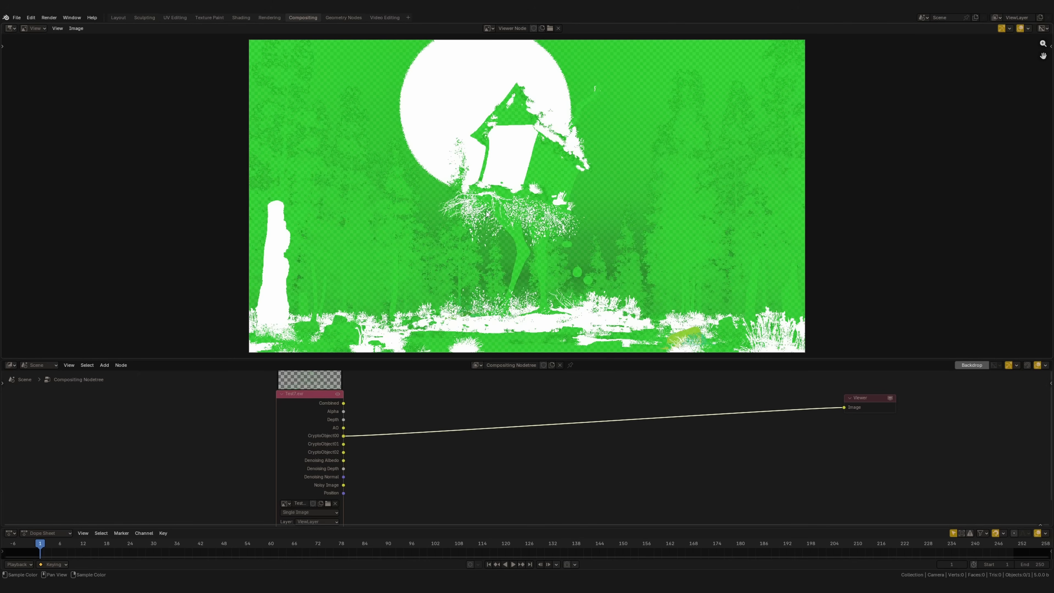
left_click(302, 464, "ctrl+shift")
left_click(298, 467, "ctrl+shift")
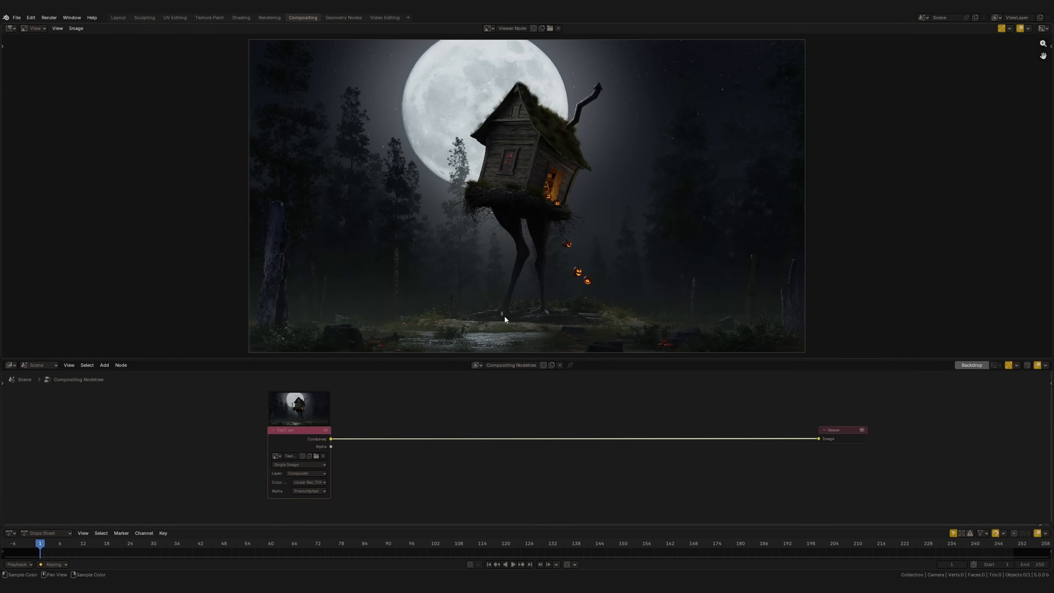
Insert a Color Correction node between the image and the Viewer and set its Master saturation to 1.067
left_click(432, 419)
key("shift+a")
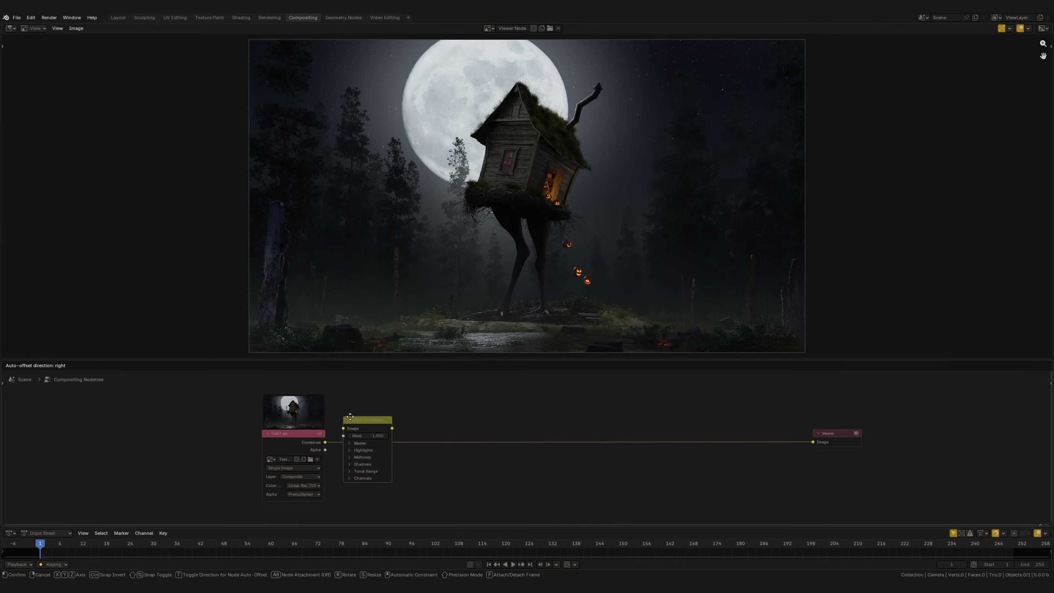
left_click(367, 425)
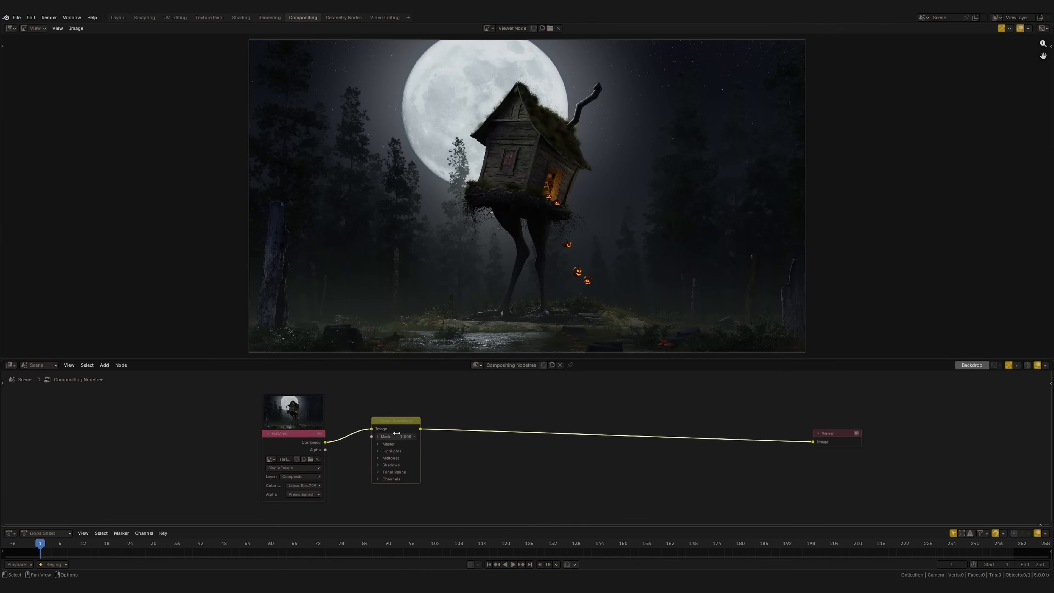
left_click(380, 446)
key("Home")
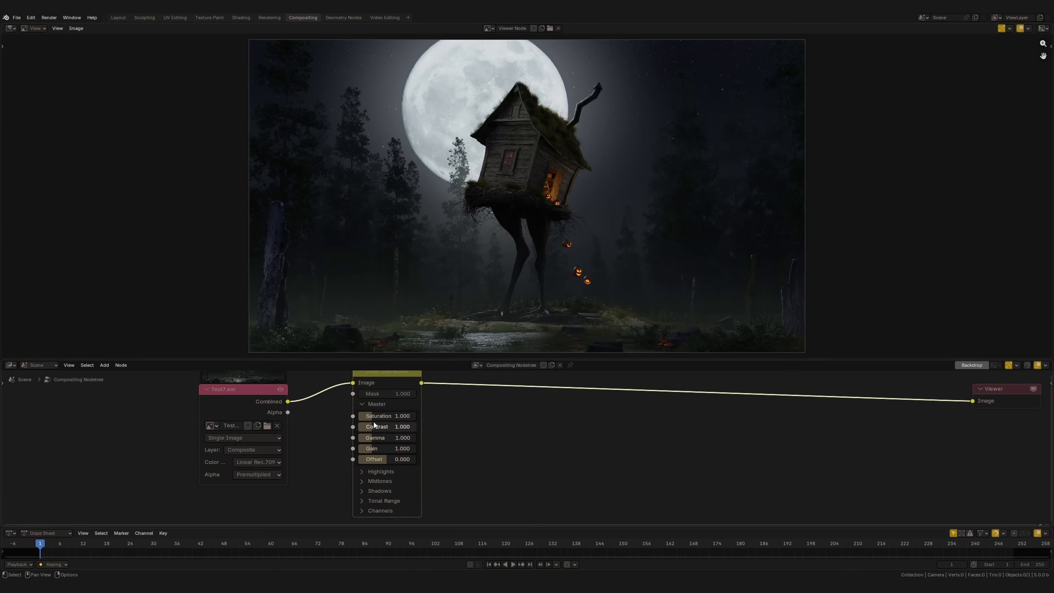
left_click_drag(375, 420, 381, 419)
Show the image scopes, enlarge the waveform and vectorscope, and switch the waveform from luma to red-green-blue display
key("n")
left_click(1048, 106)
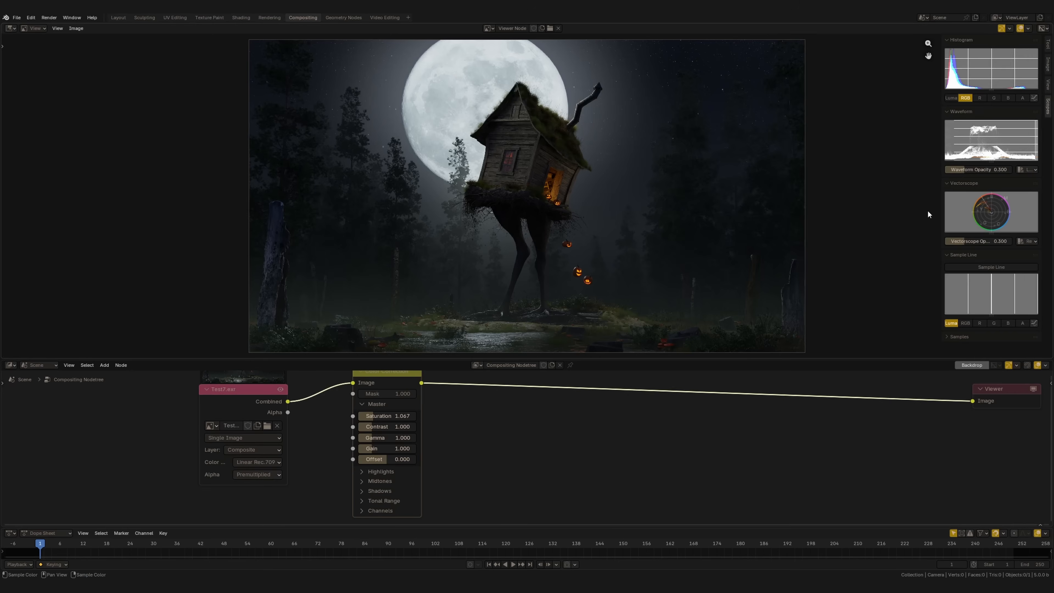
left_click_drag(972, 234, 972, 293)
left_click_drag(973, 162, 934, 216)
left_click(1012, 214)
left_click(1012, 280)
scroll(945, 222, "down", 5)
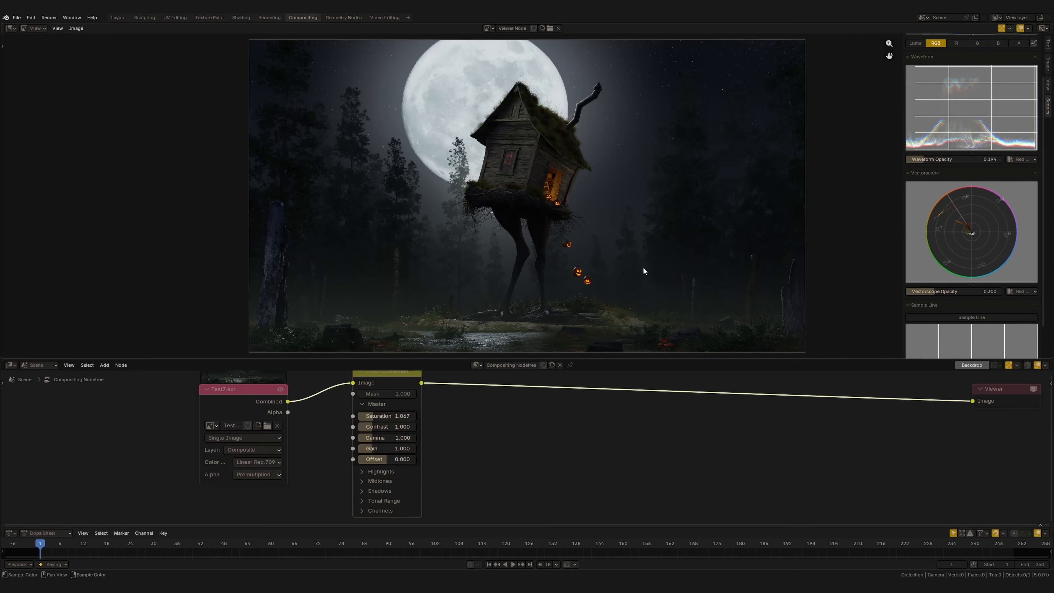
Slightly lower the Highlights saturation in the Color Correction node and raise the Highlights gamma to 1.698
left_click(385, 443)
middle_click_drag(363, 475, 362, 447)
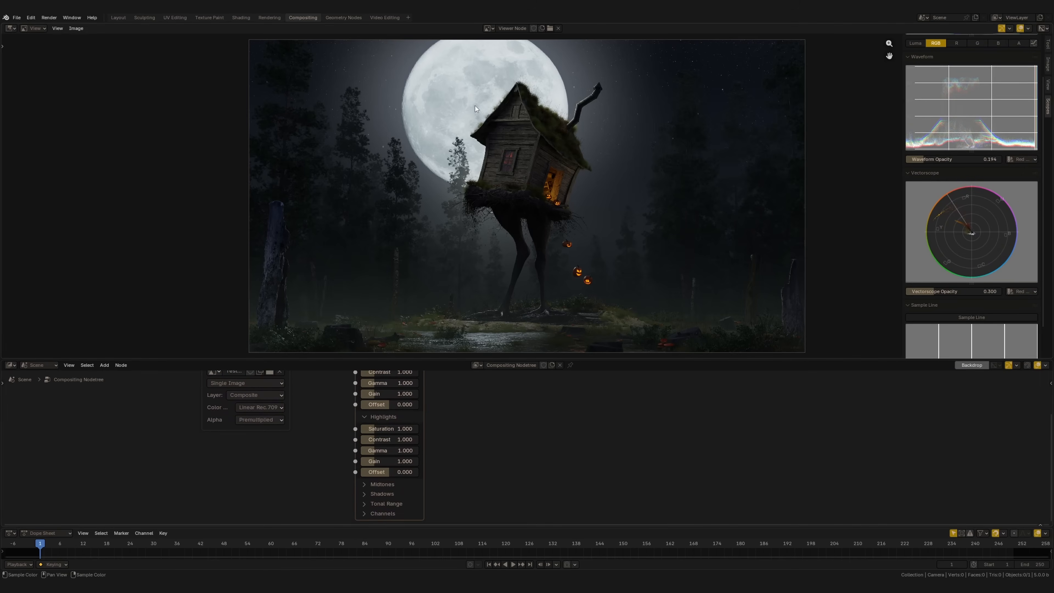
left_click_drag(386, 431, 387, 434)
middle_click_drag(421, 451, 421, 425)
mouse_move(391, 428)
left_mouse_down()
mouse_move(419, 431)
mouse_move(381, 428)
mouse_move(395, 430)
left_mouse_up()
middle_click_drag(390, 459, 392, 423)
Expand the Color Correction node's Shadows settings and fine-tune the shadow gamma
left_click(366, 435)
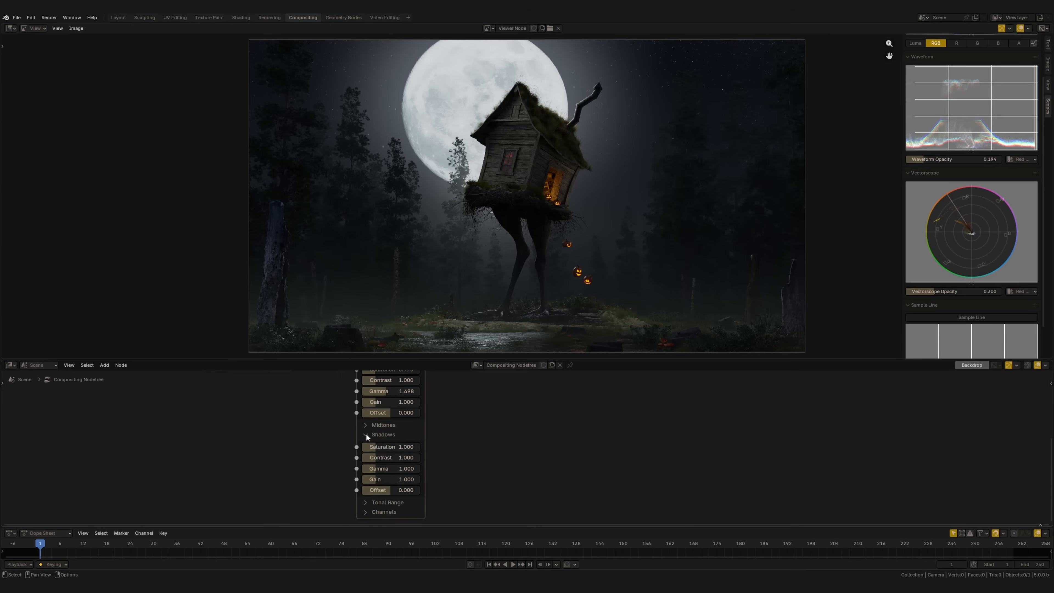
middle_click_drag(390, 469, 374, 444)
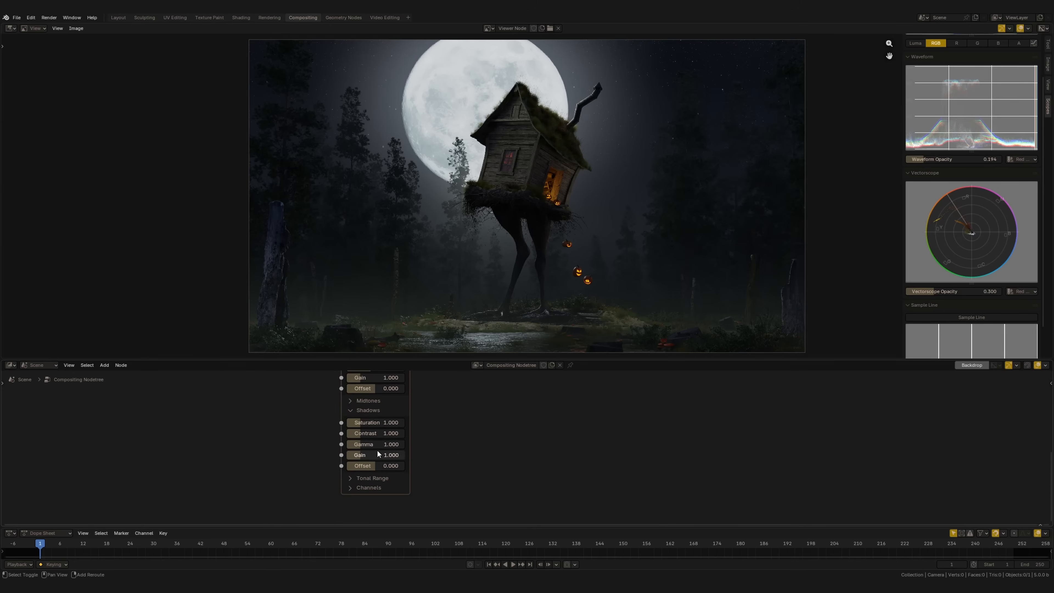
mouse_move(381, 444)
left_mouse_down()
mouse_move(396, 446)
mouse_move(387, 464)
left_mouse_up()
key("Home")
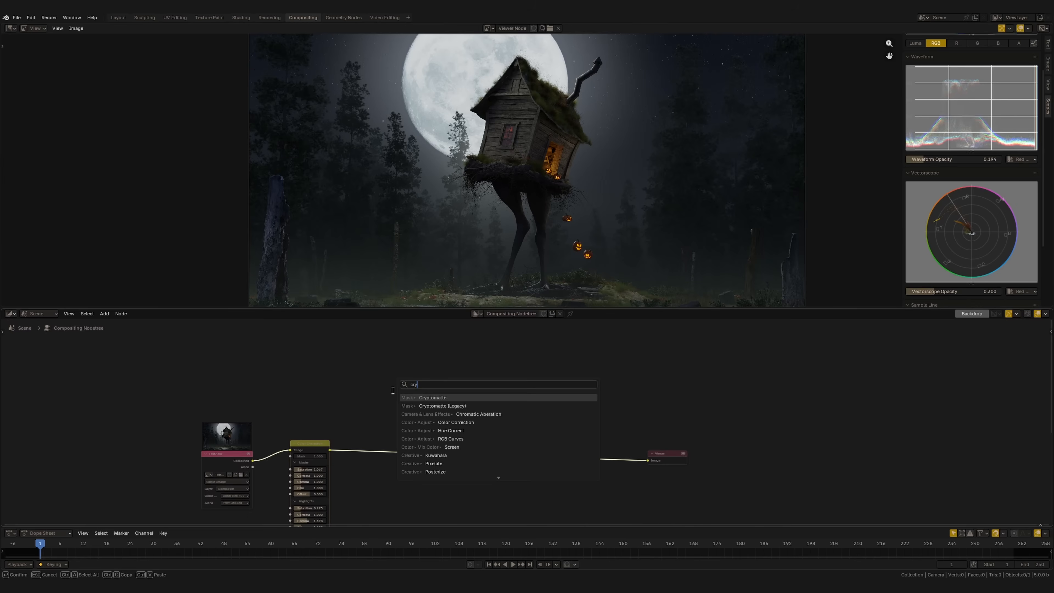
Add a Cryptomatte node above the Color Correction node and set its source to the image Test7.exr
key("Return")
left_click(359, 346)
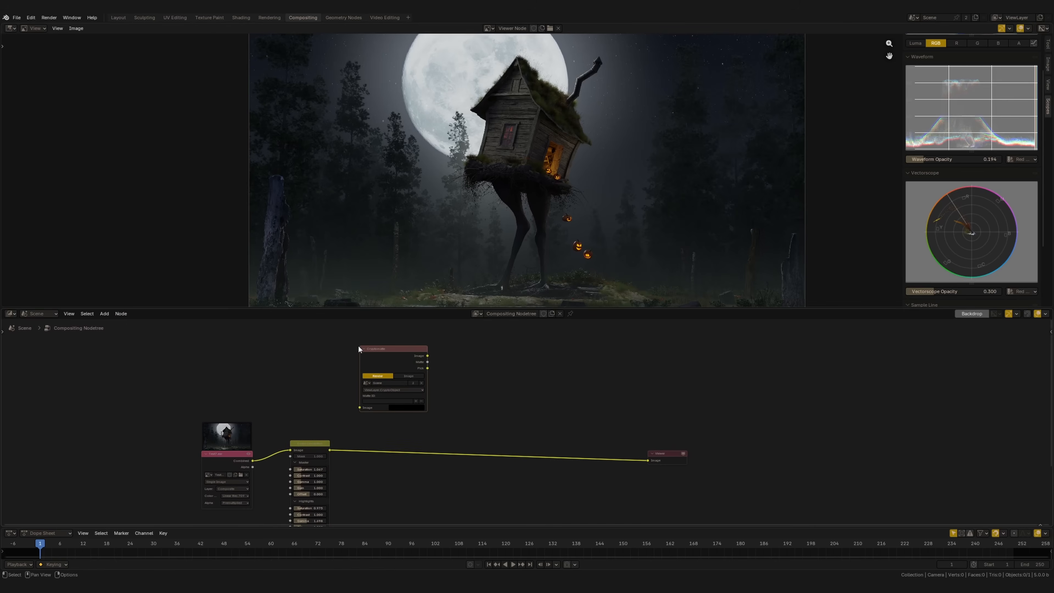
scroll(291, 404, "up", 5)
middle_click_drag(173, 395, 370, 363)
left_click_drag(185, 453, 187, 431)
scroll(267, 416, "down", 3)
middle_click_drag(320, 416, 230, 465)
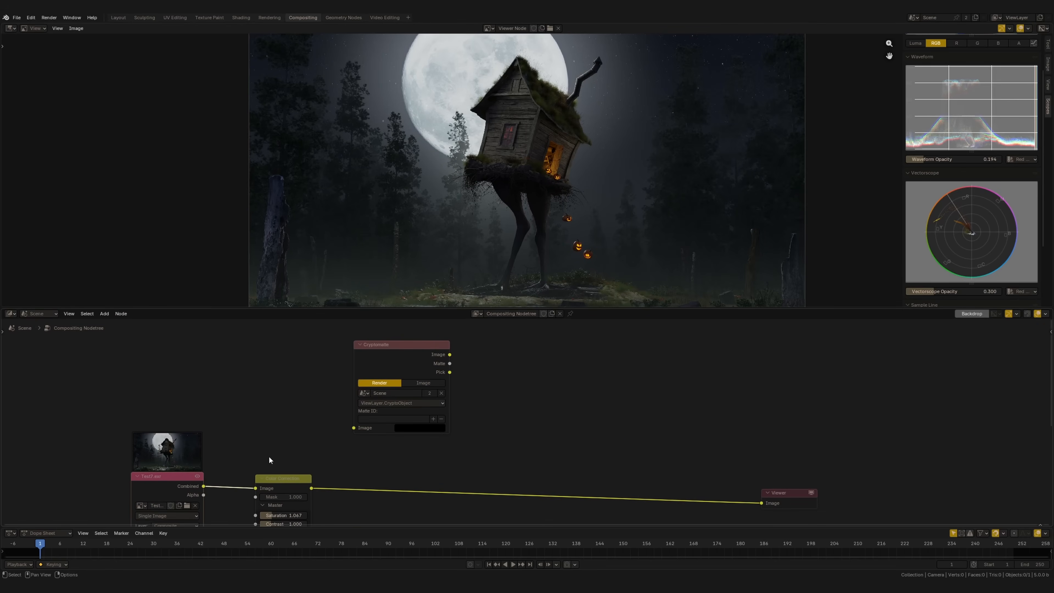
left_click(418, 383)
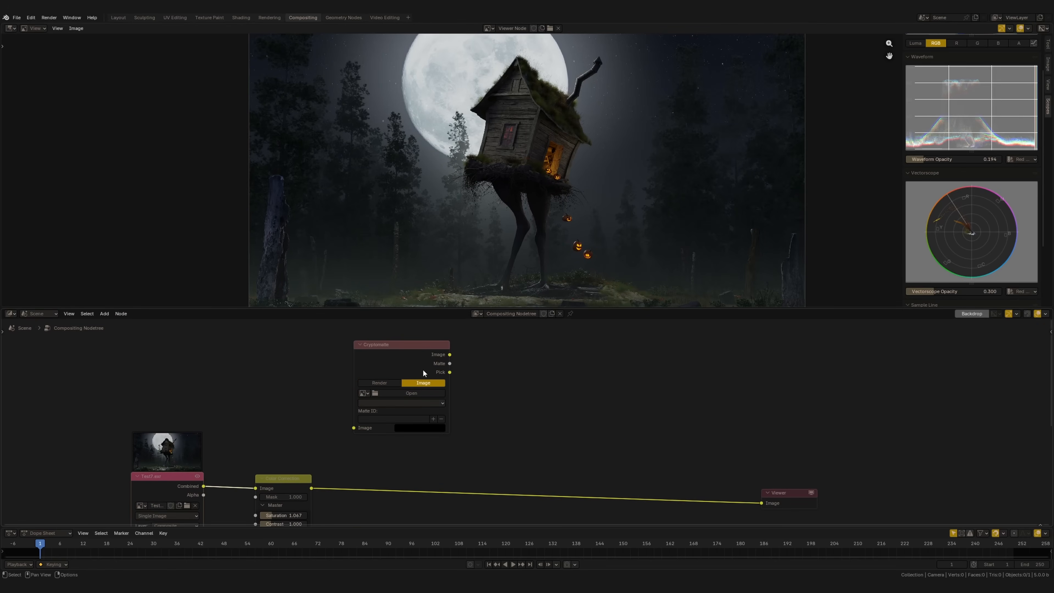
left_click(363, 393)
left_click(379, 406)
Preview the Cryptomatte node's Pick output in the viewer, then view the color-corrected image again
left_click_drag(396, 350, 389, 345)
scroll(404, 361, "down", 2)
middle_click_drag(415, 372, 387, 377)
left_click(386, 376, "ctrl+shift")
left_click(387, 373, "ctrl+shift")
left_click(388, 372, "ctrl+shift")
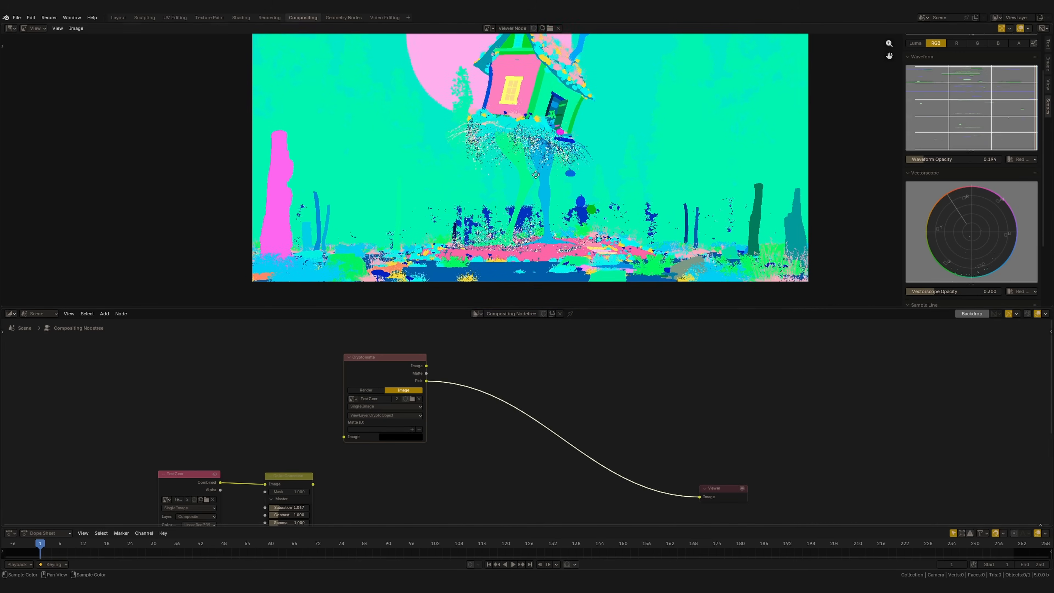
middle_click_drag(303, 482, 309, 455)
left_click(309, 456, "ctrl+shift")
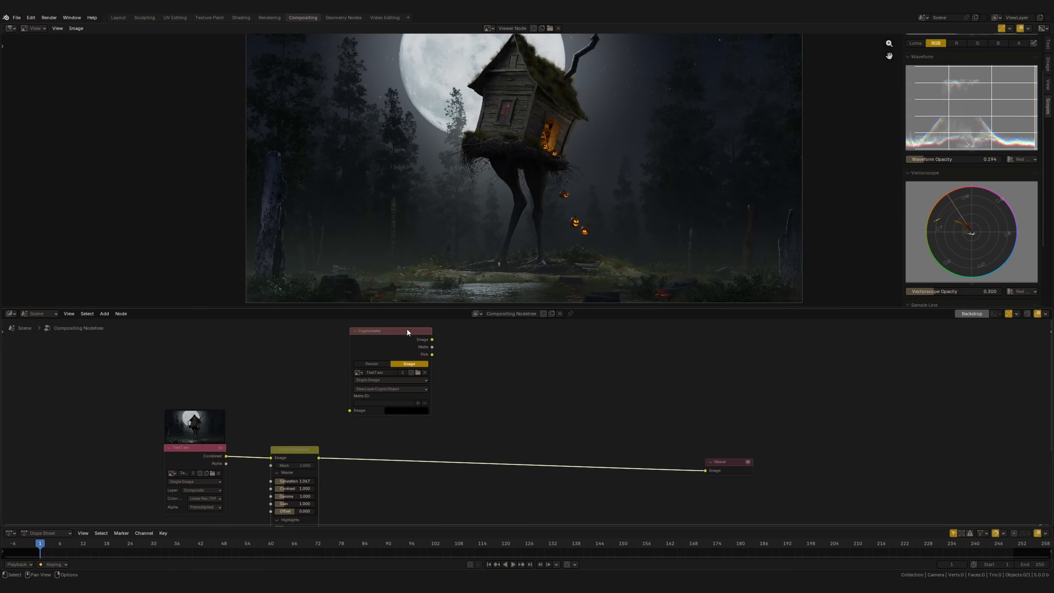
Move the Cryptomatte node directly above the Color Correction node
left_click_drag(407, 329, 356, 333)
scroll(533, 149, "up", 1)
scroll(522, 159, "up", 1)
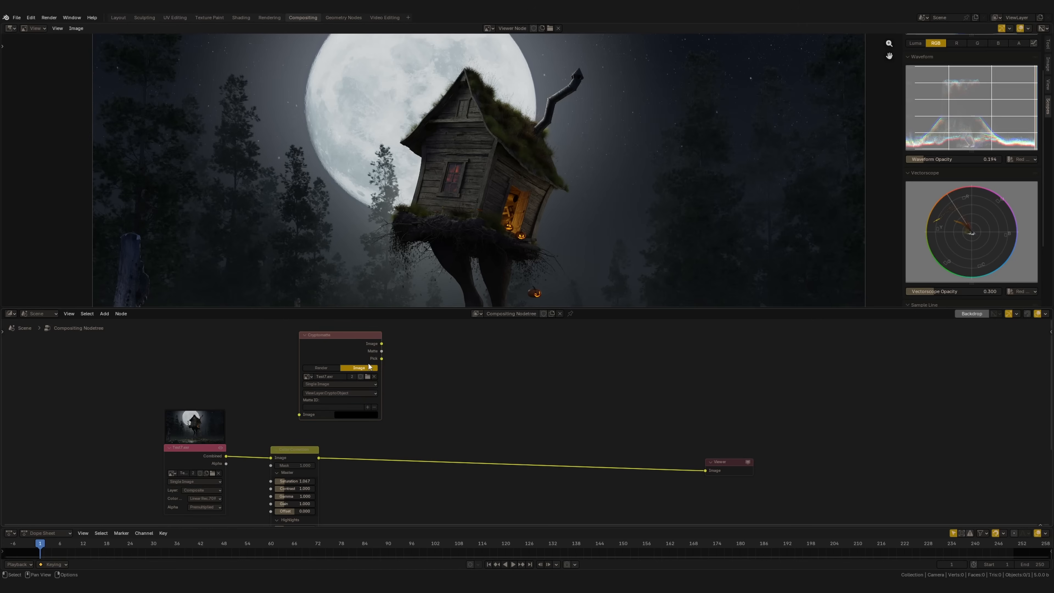
Pick the hut's wooden wall for the Cryptomatte matte and insert a Color Balance node after the Color Correction node
left_click(368, 405)
left_click(503, 159)
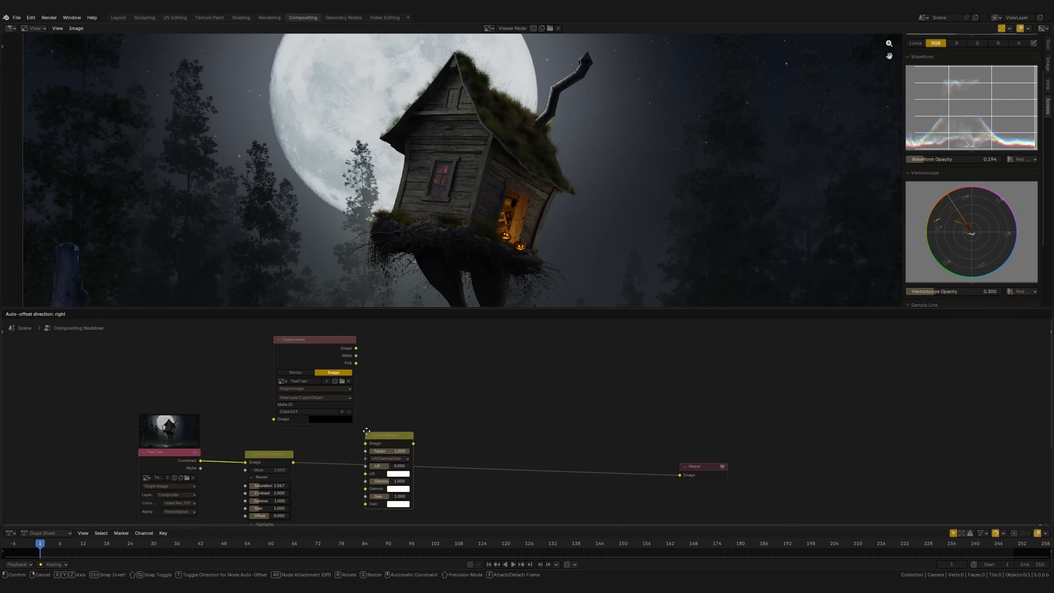
left_click(421, 430)
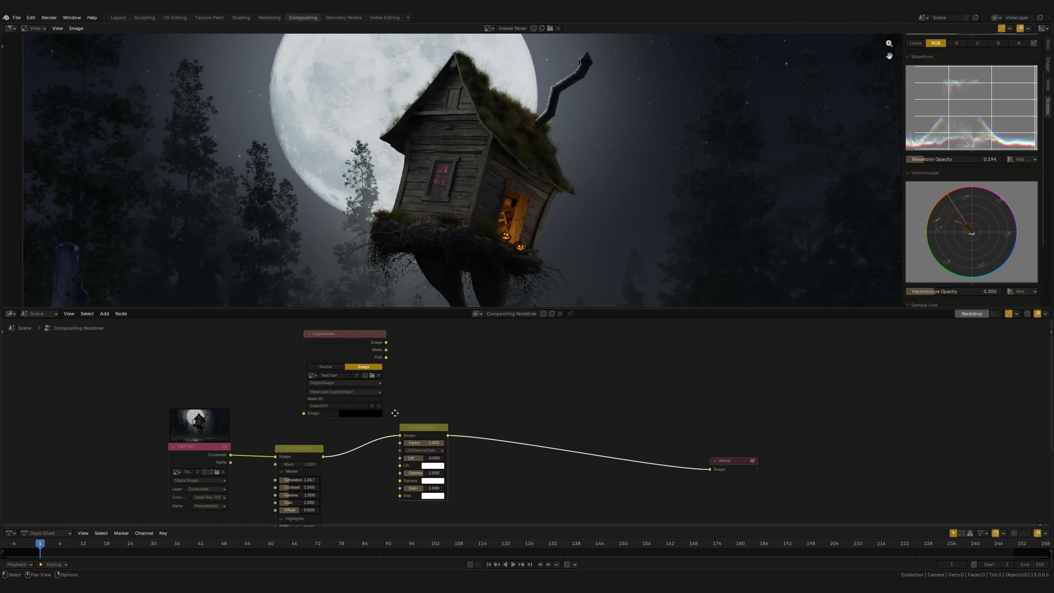
Feed the Cryptomatte's Matte into the Color Balance factor and set the lift to -0.008 and the gamma to 0.911
middle_click_drag(380, 352, 382, 343)
left_click_drag(383, 342, 398, 435)
middle_click_drag(380, 408, 387, 418)
left_click_drag(434, 431, 438, 438)
middle_click_drag(434, 484, 450, 439)
left_click_drag(445, 439, 410, 453)
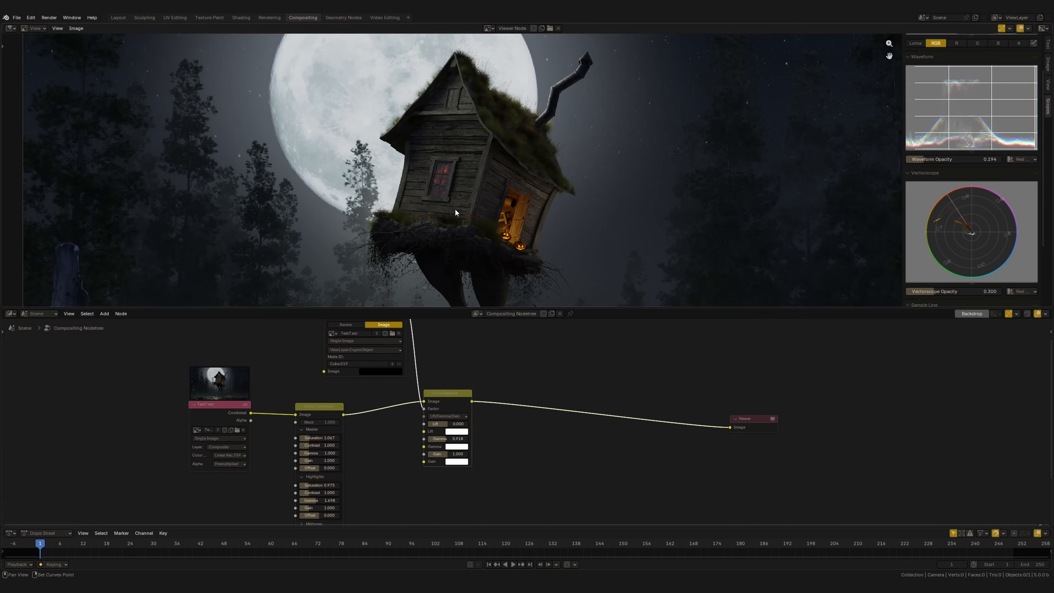
scroll(426, 429, "up", 2)
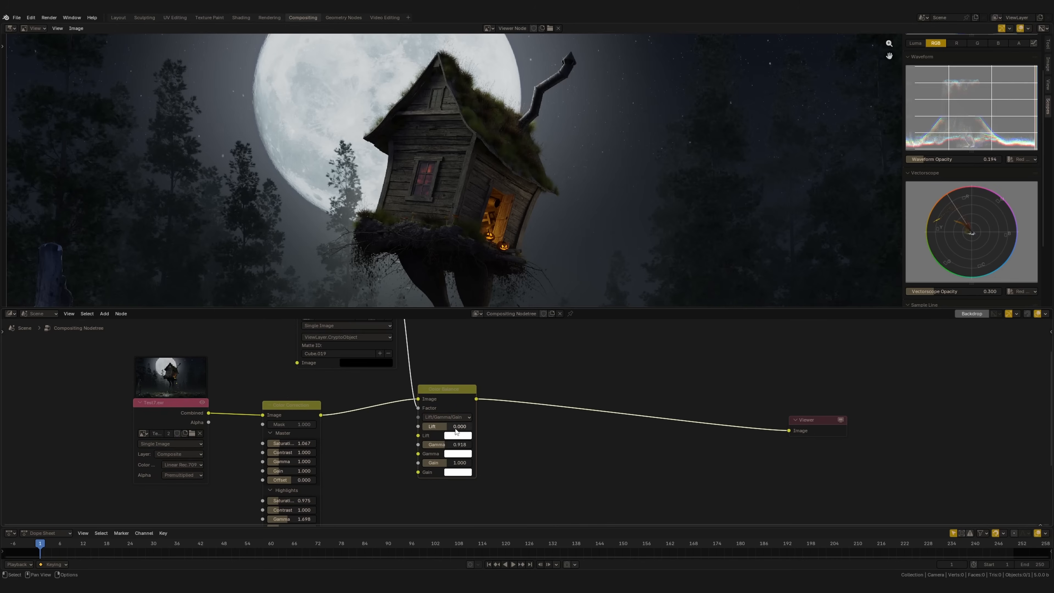
left_click_drag(452, 430, 445, 446)
Try a pale green gamma tint on the Color Balance node to check the matte and reset the color to white
left_click(454, 453)
mouse_move(480, 342)
left_mouse_down()
mouse_move(482, 332)
mouse_move(480, 350)
mouse_move(472, 342)
left_mouse_up()
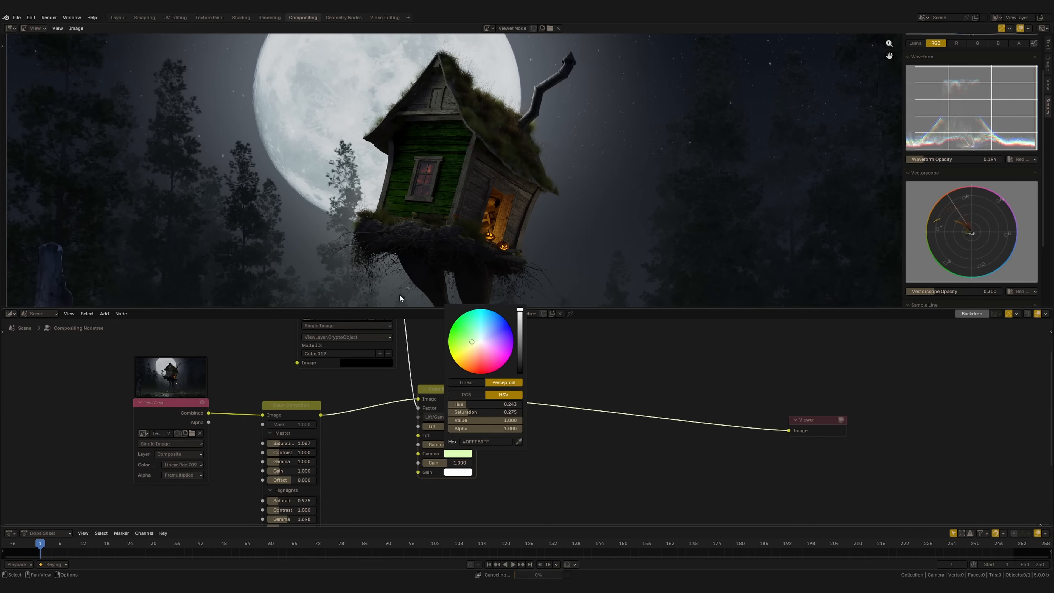
middle_click_drag(356, 323, 370, 366)
left_click_drag(368, 356, 367, 360)
middle_click_drag(468, 498, 439, 455)
key("BackSpace")
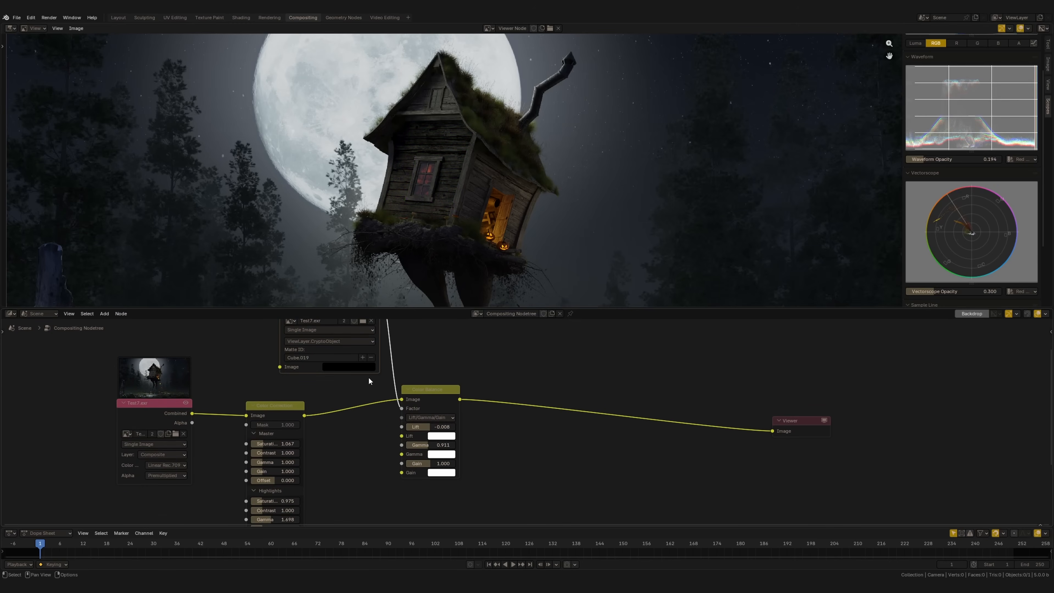
Pick more of the hut's planks, beams and frame parts in the image to add them to the Cryptomatte matte
scroll(370, 381, "down", 1)
middle_click_drag(370, 381, 375, 444)
left_click(366, 411)
left_click(463, 185)
left_click(366, 411)
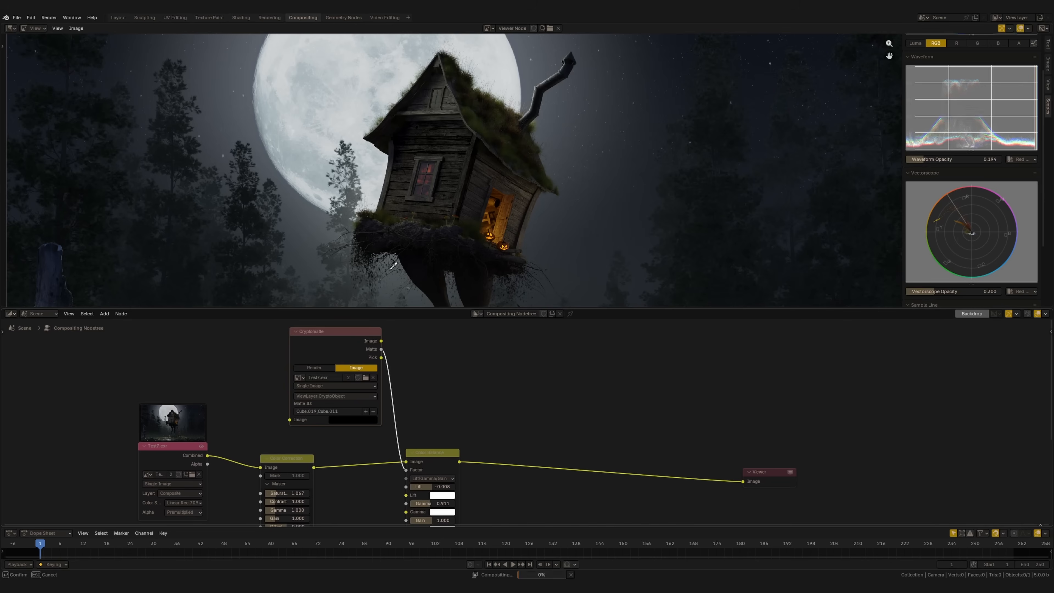
left_click(440, 164)
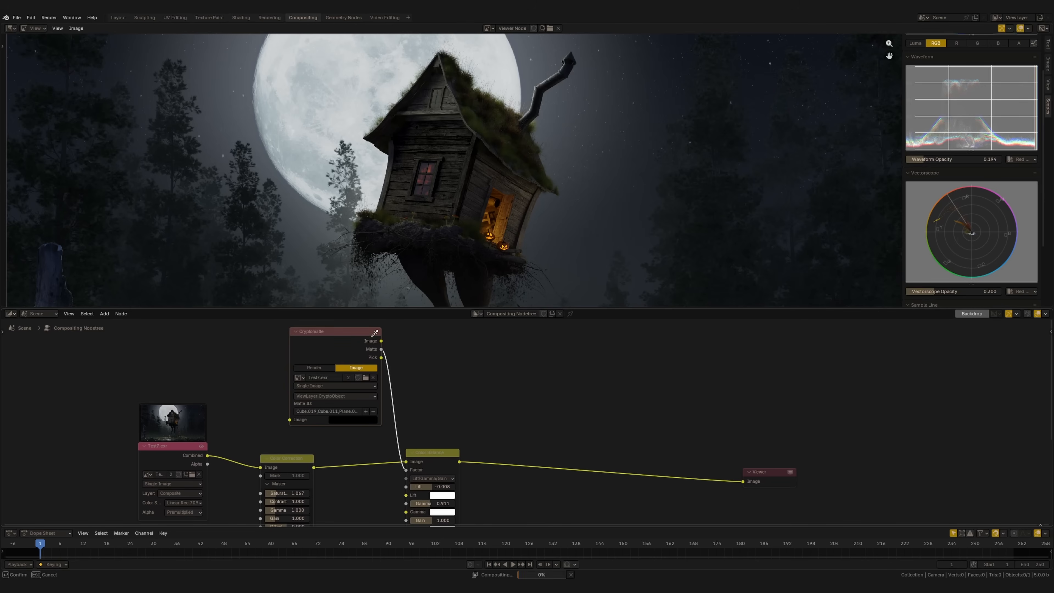
left_click(392, 178)
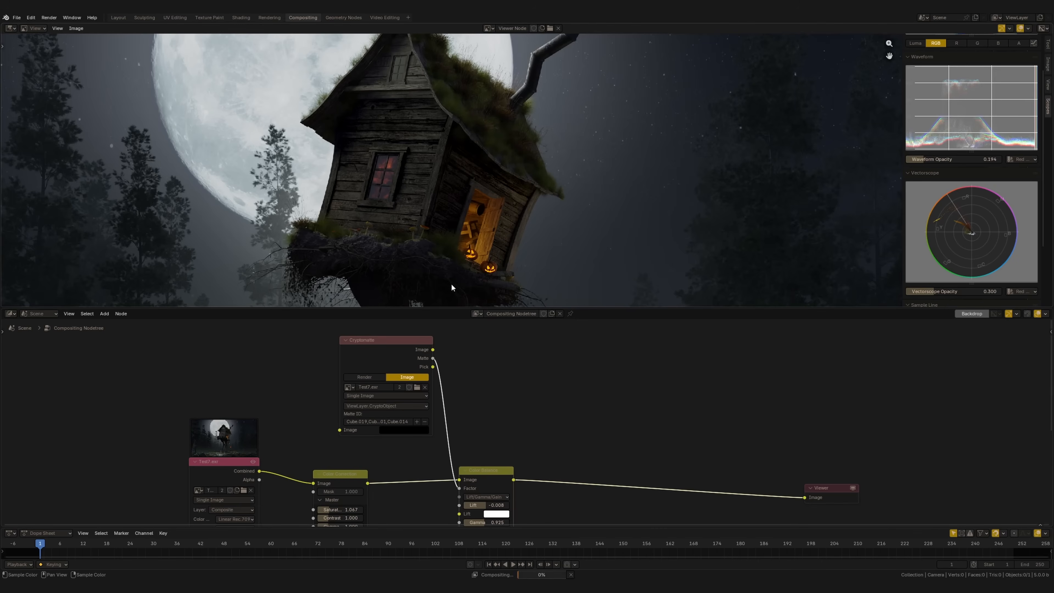
left_click(486, 191)
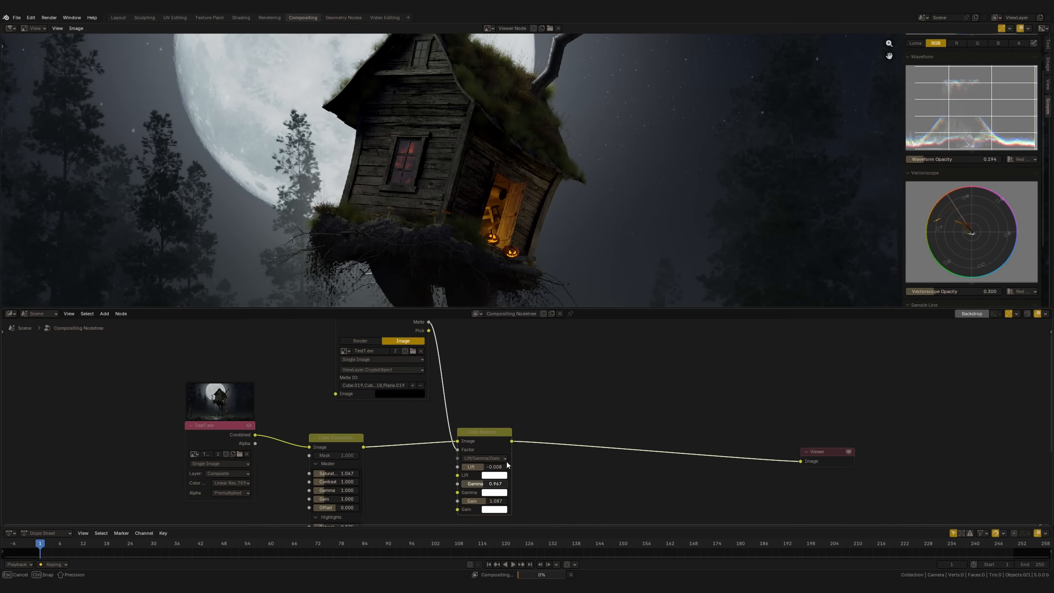
Set the Color Balance gamma to 0.966 and gain to 1.087, and toggle the node's muting to compare the result
left_click_drag(507, 462, 505, 461)
key("m")
key("m")
key("m")
key("m")
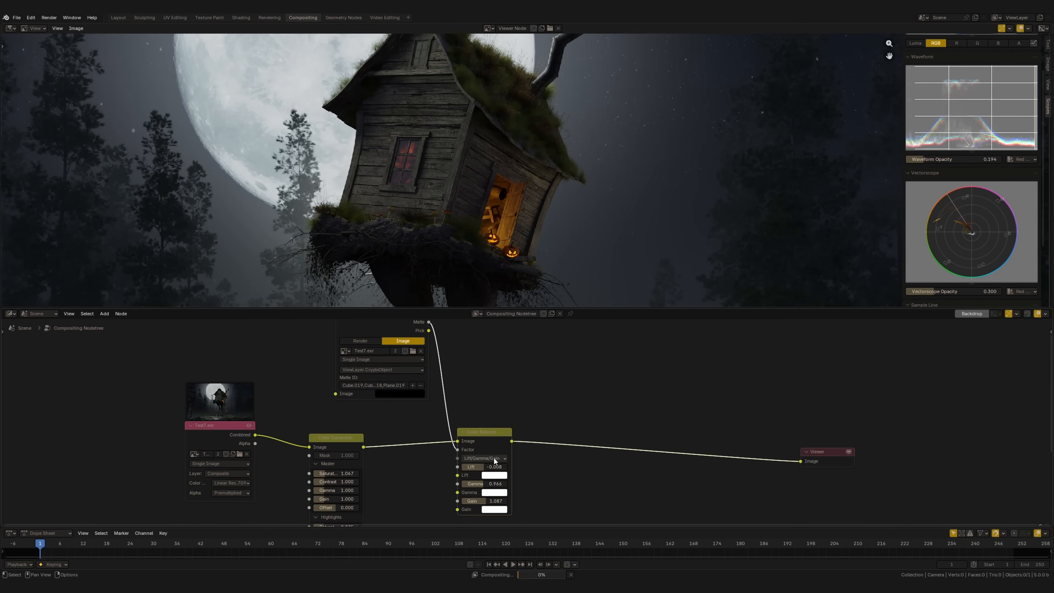
key("m")
key("m")
Rearrange the Cryptomatte and Color Balance nodes compactly and move the Viewer node farther away to make room
scroll(425, 354, "down", 2)
left_click_drag(425, 354, 439, 353)
scroll(373, 392, "down", 3)
left_click_drag(307, 380, 434, 480)
left_click_drag(425, 433, 361, 430)
middle_click_drag(447, 450, 385, 458)
left_click_drag(360, 348, 433, 439)
left_click(507, 384)
middle_click_drag(508, 384, 480, 399)
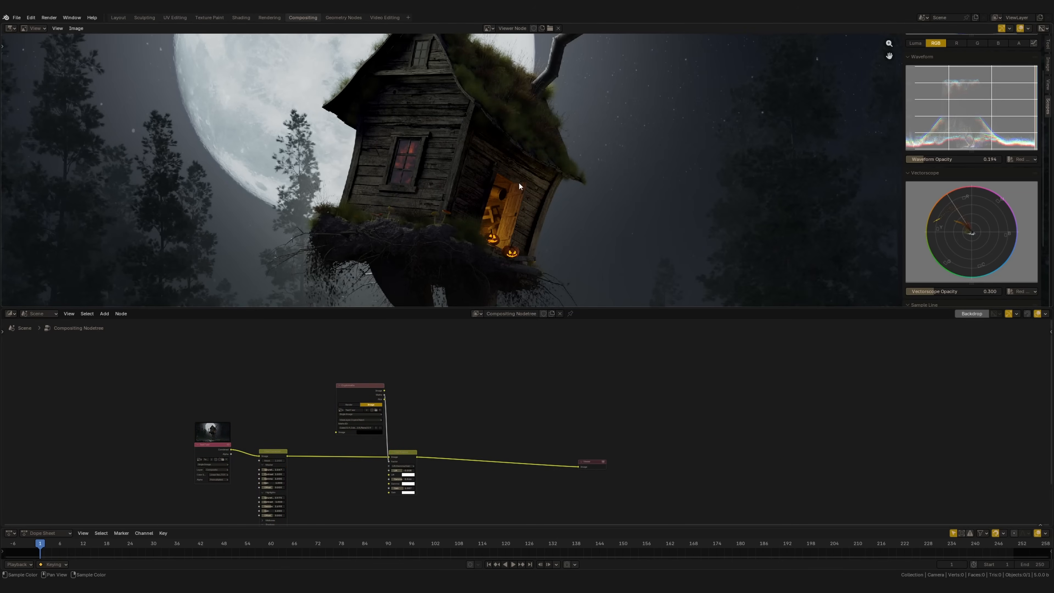
middle_click_drag(491, 144, 480, 184)
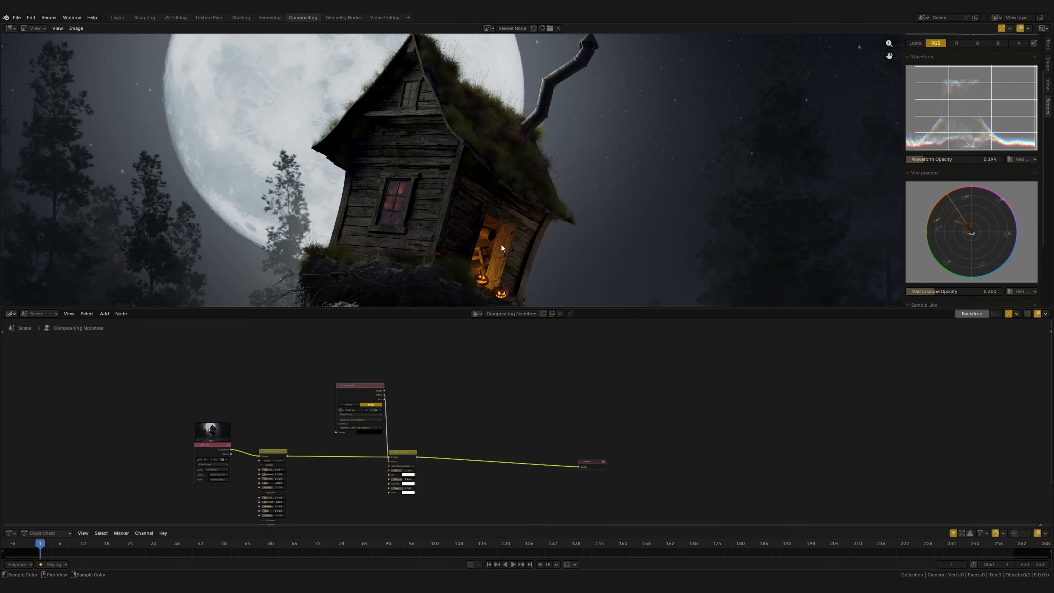
left_click_drag(592, 462, 724, 450)
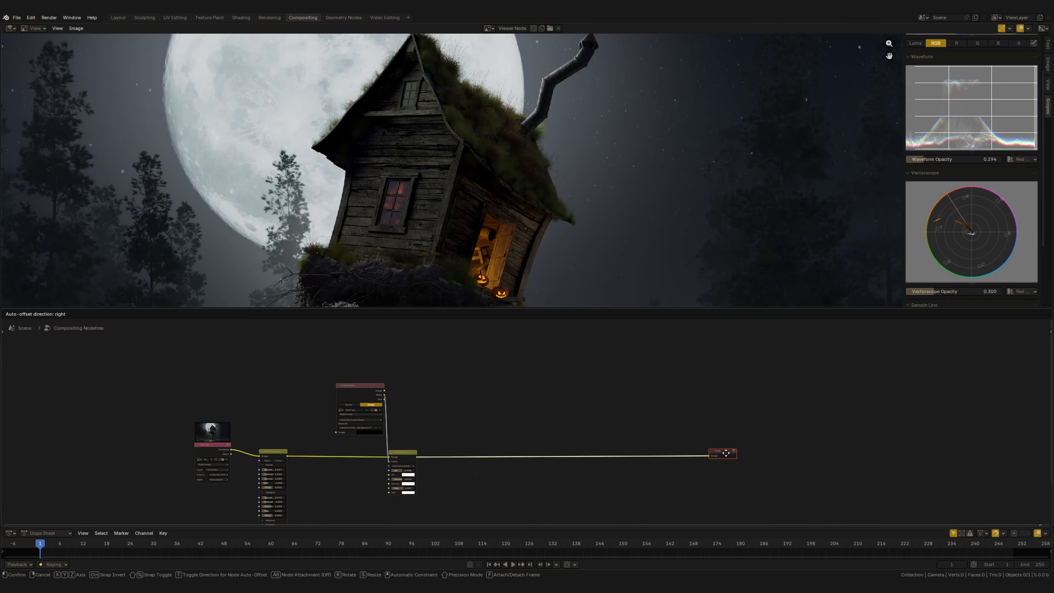
Add a second Cryptomatte node sourced from the image Test7.exr and pick the roof grass for its matte
middle_click_drag(444, 396, 447, 391, "ctrl")
key("shift+a")
left_click(440, 385)
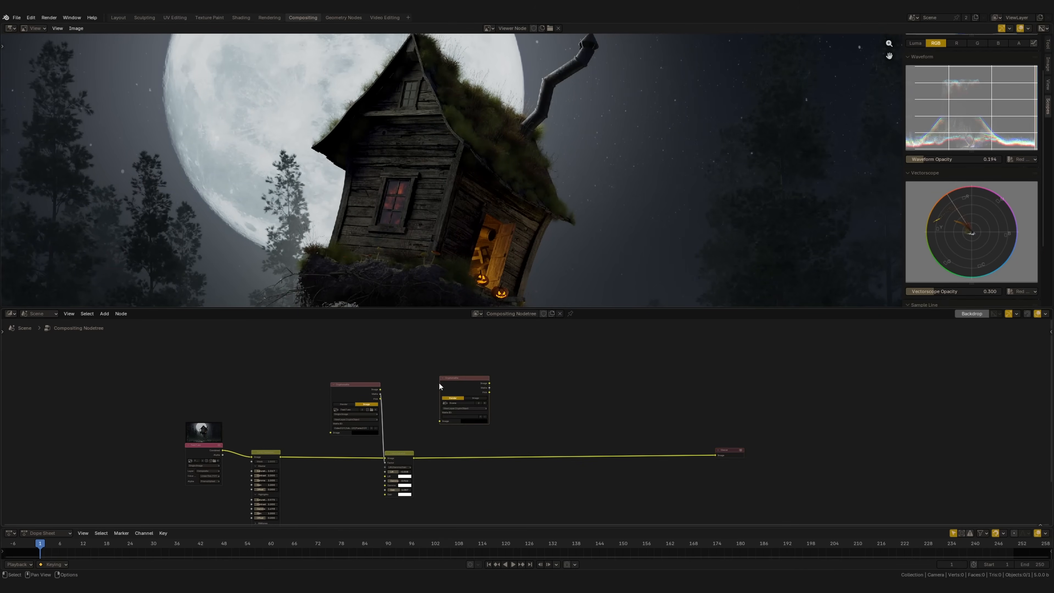
middle_click_drag(440, 386, 471, 386, "ctrl")
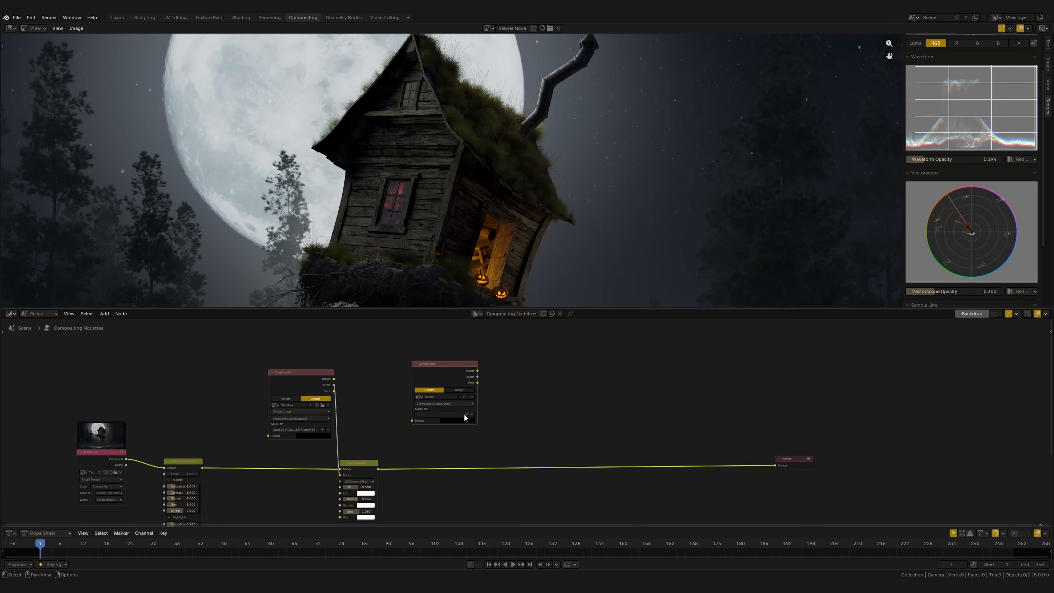
left_click(461, 391)
left_click(420, 397)
left_click(424, 406)
middle_click_drag(429, 415, 480, 406, "ctrl")
left_click(468, 434)
left_click(460, 156)
Insert a Hue/Saturation/Value node before the Viewer and connect the second Cryptomatte's Matte to its factor
scroll(478, 410, "down", 4)
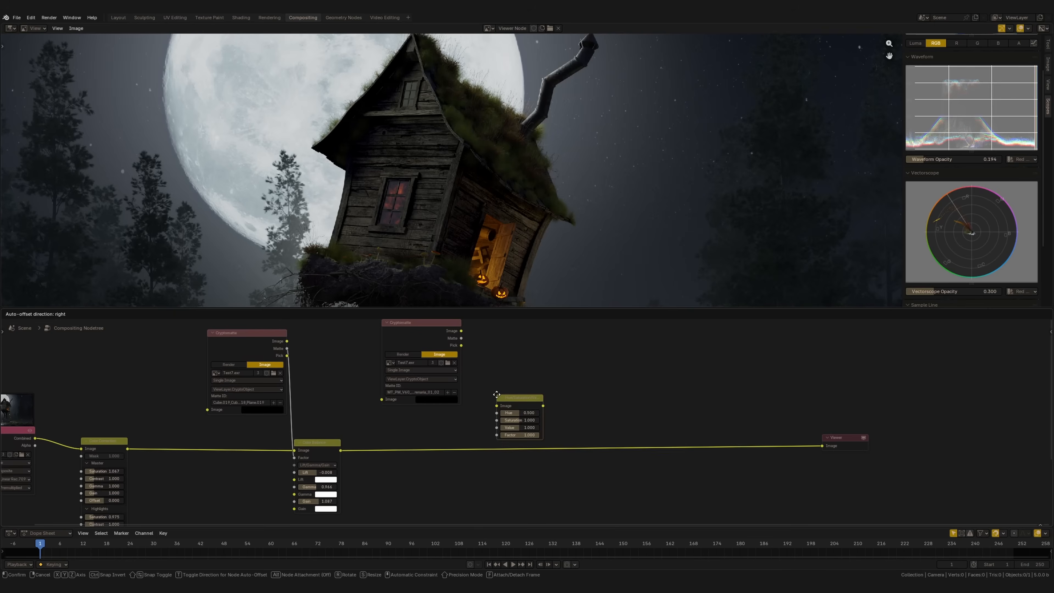
left_click(479, 433)
left_click_drag(461, 338, 480, 481)
middle_click_drag(305, 515, 306, 483)
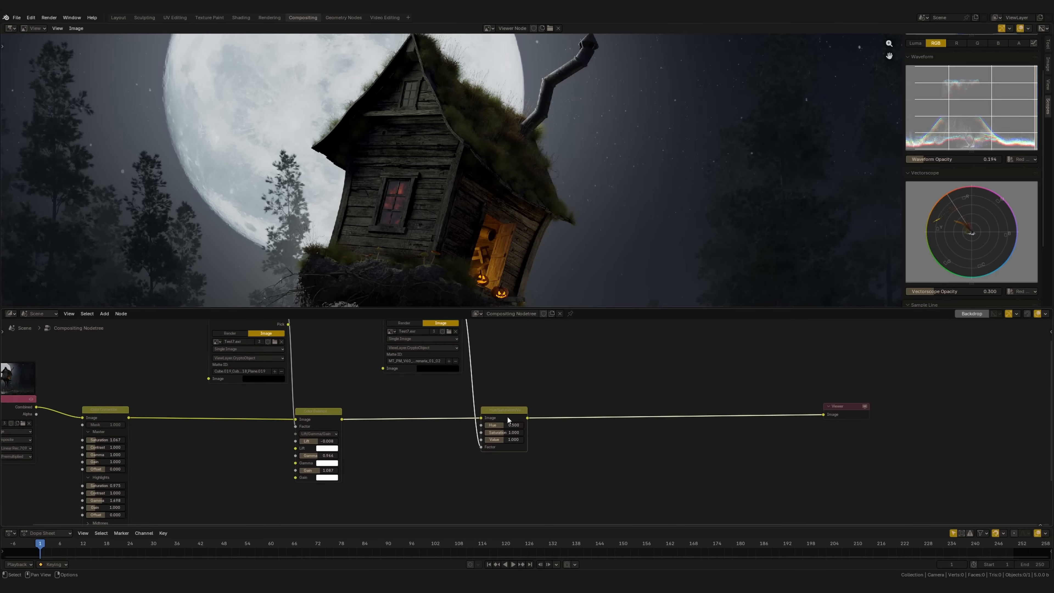
Set the Hue/Saturation/Value node's hue to 0.485, saturation to 0.927 and value to 0.667 for the roof grass
left_click_drag(515, 418, 477, 456)
scroll(473, 440, "up", 2)
middle_click_drag(488, 207, 491, 187, "ctrl")
middle_click_drag(491, 187, 492, 224)
middle_click_drag(465, 353, 463, 378, "ctrl")
middle_click_drag(463, 378, 459, 412)
middle_click_drag(473, 262, 468, 206, "ctrl")
middle_click_drag(442, 407, 441, 386, "ctrl")
Pick further grass patches on the roof and its edges to add them to the second Cryptomatte's matte
middle_click_drag(440, 447, 445, 461)
left_click(451, 440)
left_click(512, 254)
middle_click_drag(454, 304, 452, 288)
left_click(451, 440)
left_click(430, 122)
left_click(451, 440)
left_click(403, 119)
left_click(451, 440)
left_click(429, 152)
left_click(452, 441)
key("Escape")
Preview the second Cryptomatte's Matte output in the viewer, and return to viewing the graded image
scroll(510, 403, "up", 2)
middle_click_drag(510, 404, 566, 397)
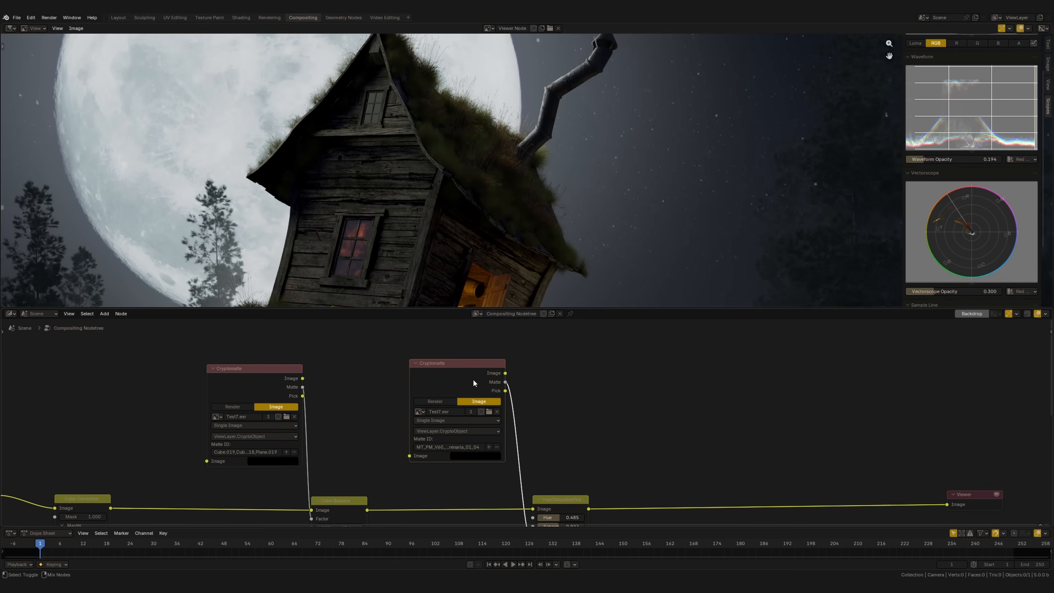
left_click(471, 384, "ctrl+shift")
left_click(470, 386, "ctrl+shift")
left_click(469, 385, "ctrl+shift")
left_click(471, 385, "ctrl+shift")
left_click(468, 386, "ctrl+shift")
left_click(467, 385, "ctrl+shift")
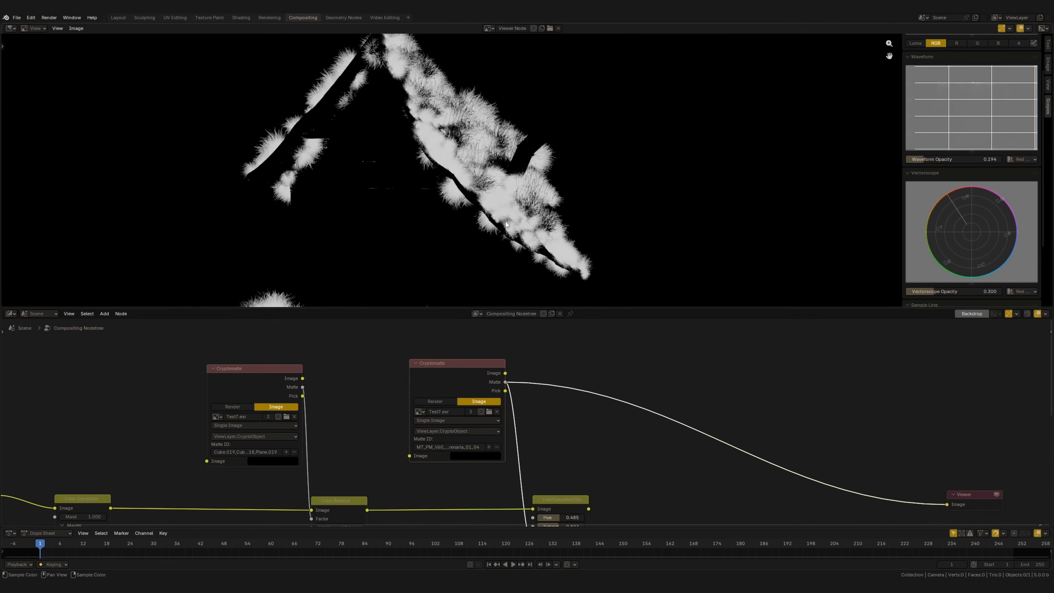
middle_click_drag(582, 509, 514, 443)
left_click(581, 509, "ctrl+shift")
middle_click_drag(497, 241, 513, 226)
middle_click_drag(449, 215, 451, 274)
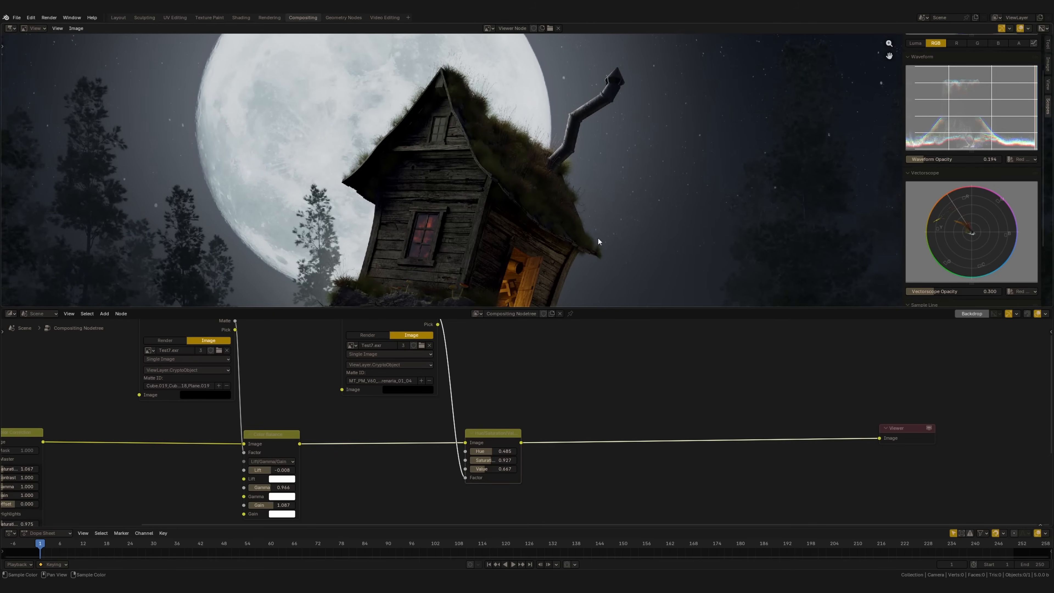
Show the grass matte in the viewer and examine its coverage on the roof and around the hut's base
middle_click_drag(480, 426, 493, 464)
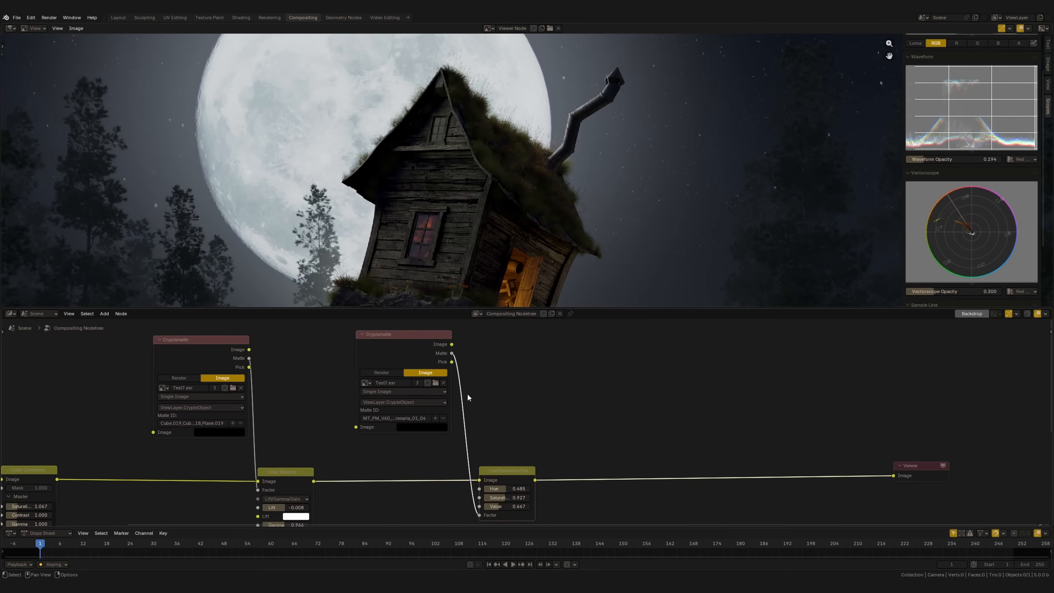
left_click(422, 354, "ctrl+shift")
scroll(486, 231, "down", 3)
middle_click_drag(486, 230, 481, 273, "ctrl")
middle_click_drag(462, 249, 494, 174)
middle_click_drag(474, 215, 447, 240)
middle_click_drag(489, 174, 496, 124, "ctrl")
middle_click_drag(481, 156, 502, 249)
middle_click_drag(482, 225, 482, 201, "ctrl")
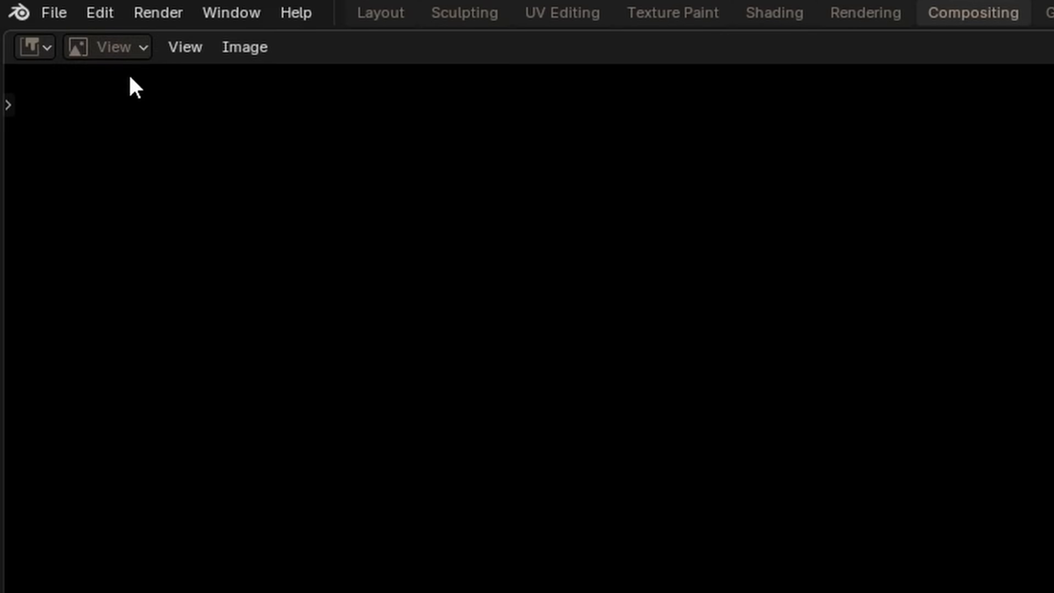
Switch the image editor to Mask mode and create a new mask
left_click(38, 28)
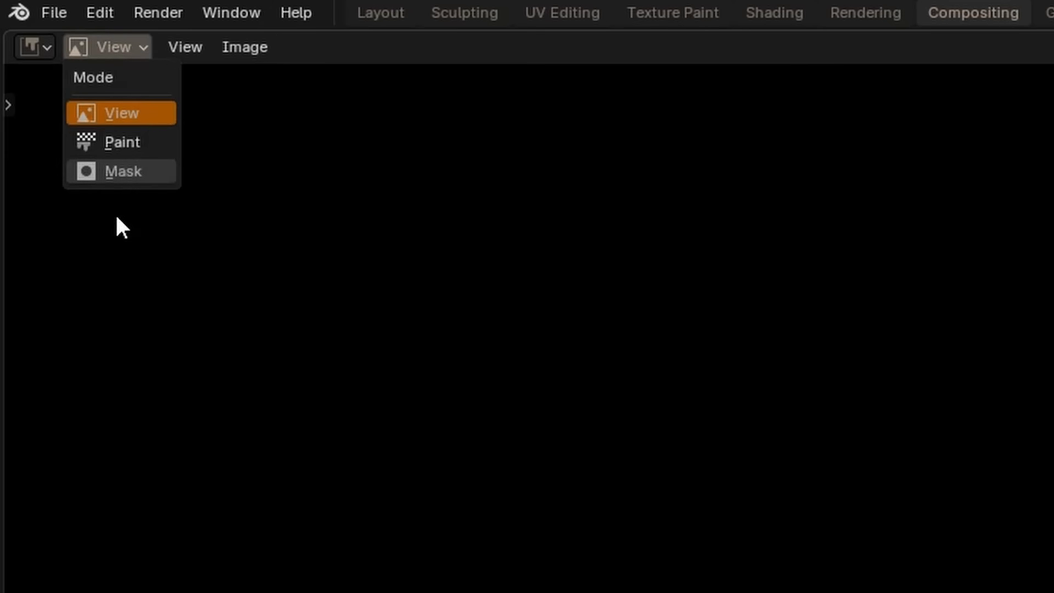
left_click(125, 170)
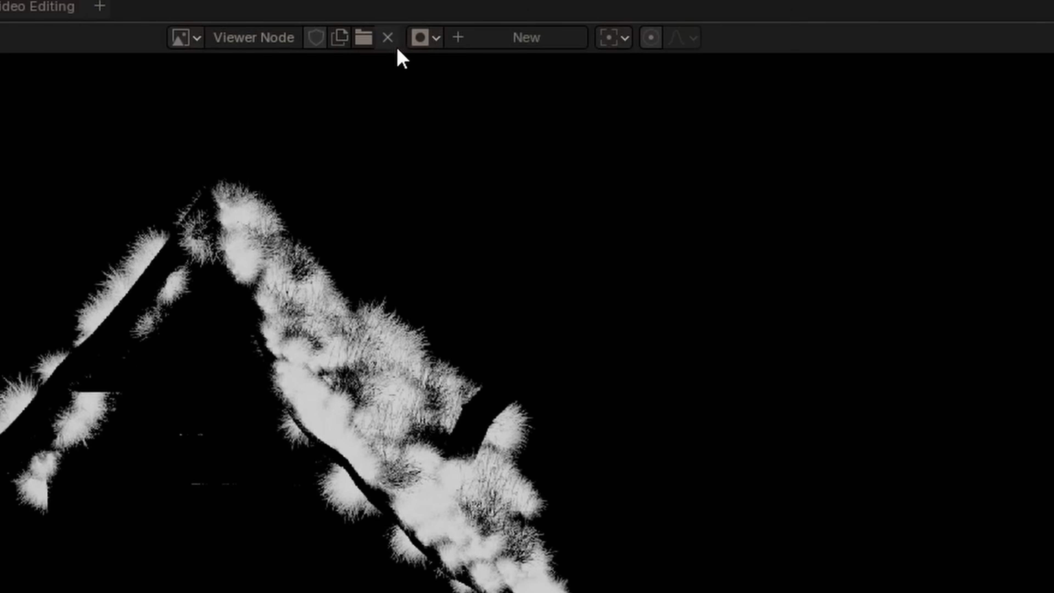
left_click(552, 29)
middle_click_drag(416, 179, 400, 179)
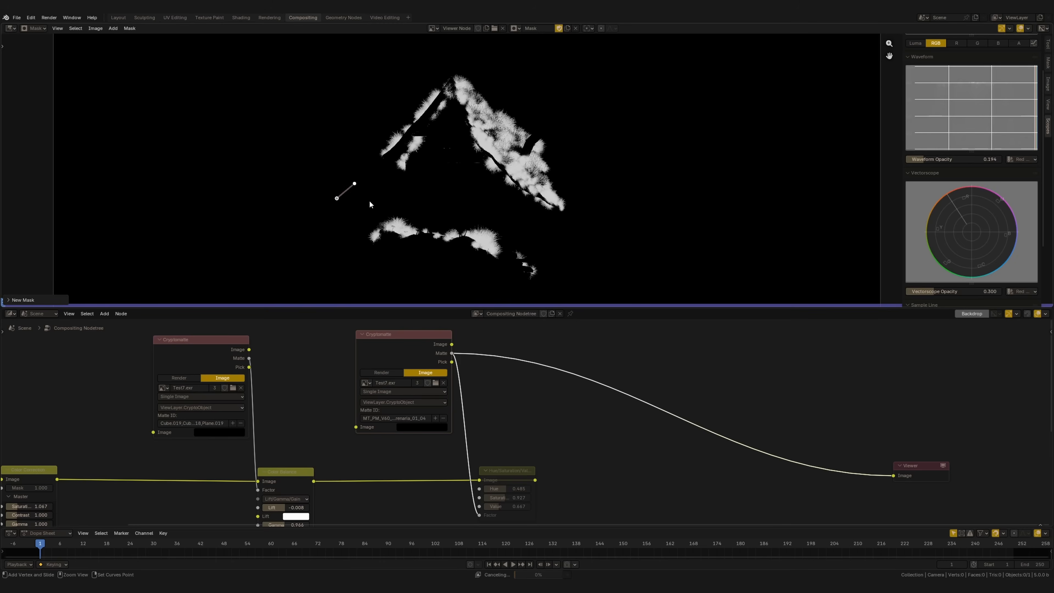
Draw a closed, curved mask with feathered edges around the roof grass, leaving out the grass at the hut's base
left_click(449, 186, "ctrl")
left_click(591, 211, "ctrl")
mouse_move(409, 65)
left_mouse_down("ctrl")
mouse_move(385, 56)
mouse_move(418, 77)
left_mouse_up("ctrl")
left_click(354, 185, "ctrl")
left_click_drag(355, 192, 336, 201)
left_click_drag(440, 172, 446, 178)
left_click_drag(516, 216, 520, 218)
left_click_drag(534, 69, 534, 80)
left_click_drag(539, 53, 547, 63)
left_click_drag(399, 49, 388, 43)
Add a Mask node above the second Cryptomatte node and assign the newly drawn mask to it
middle_click_drag(558, 330, 504, 396)
key("shift+a")
type("mas")
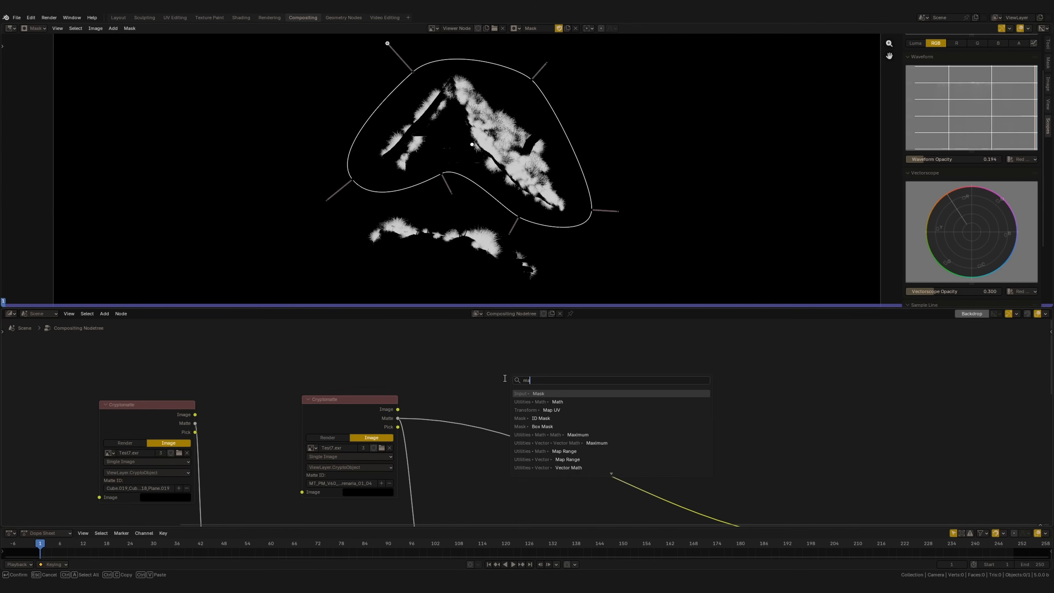
key("Return")
left_click(346, 329)
left_click(355, 352)
left_click(367, 366)
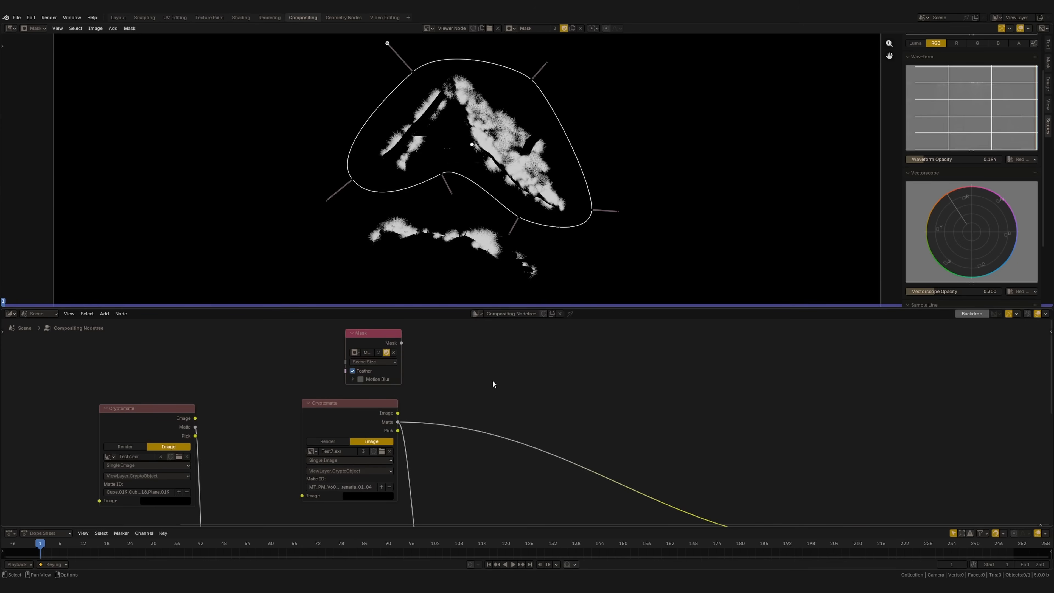
Add a Mix node set to Color between the second Cryptomatte's Matte output and the Viewer
middle_click_drag(494, 385, 483, 379)
key("shift+a")
type("mix")
key("Return")
left_click(438, 387)
left_click(352, 397)
middle_click_drag(422, 422, 431, 405)
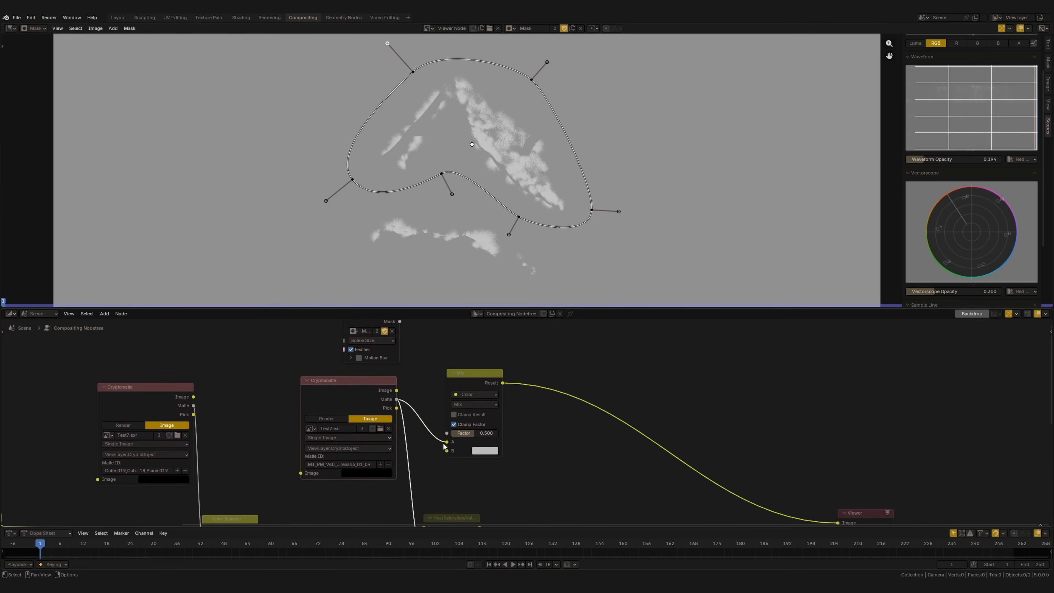
Connect the grass matte to the Mix node's B input, make A black, and drive the factor with the Mask node
mouse_move(447, 442)
left_mouse_down()
mouse_move(419, 439)
mouse_move(447, 450)
left_mouse_up()
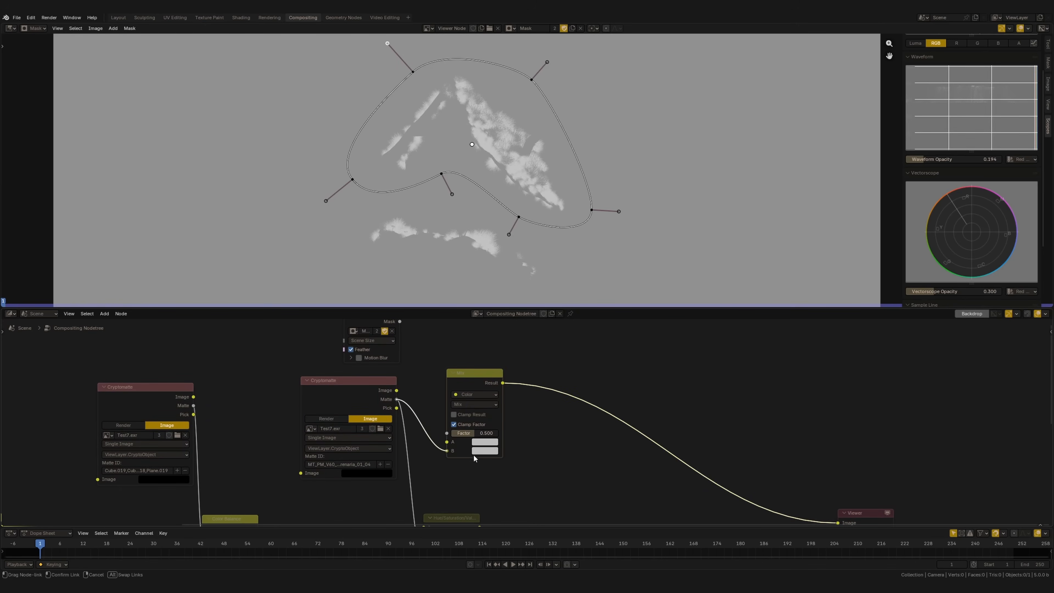
left_click(484, 451)
left_click_drag(544, 327, 543, 368)
middle_click_drag(396, 353, 408, 379)
left_click_drag(411, 347, 459, 459)
scroll(522, 245, "down", 1)
scroll(523, 245, "up", 1)
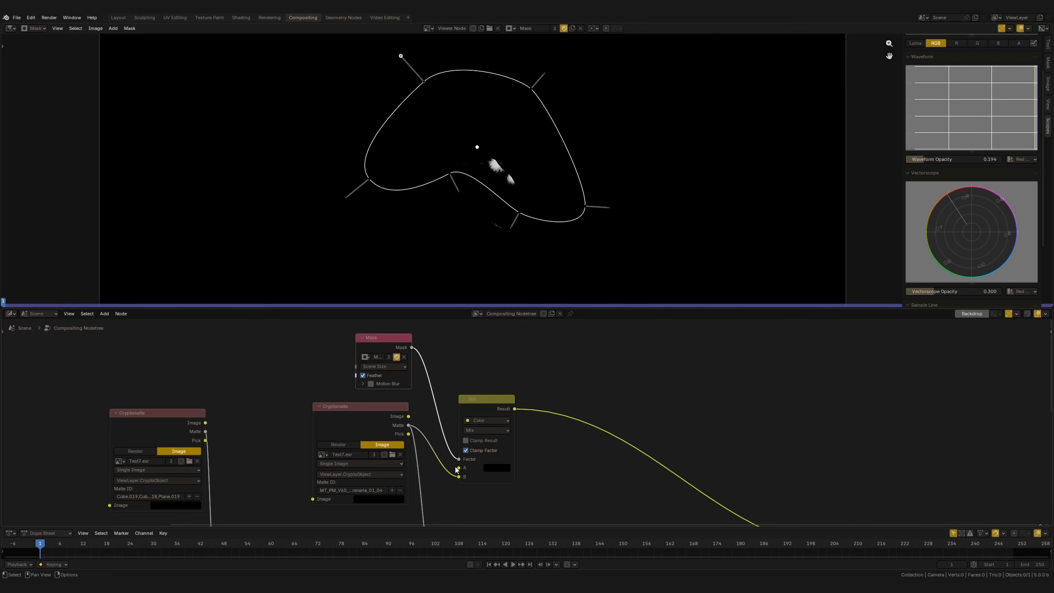
scroll(462, 475, "down", 2)
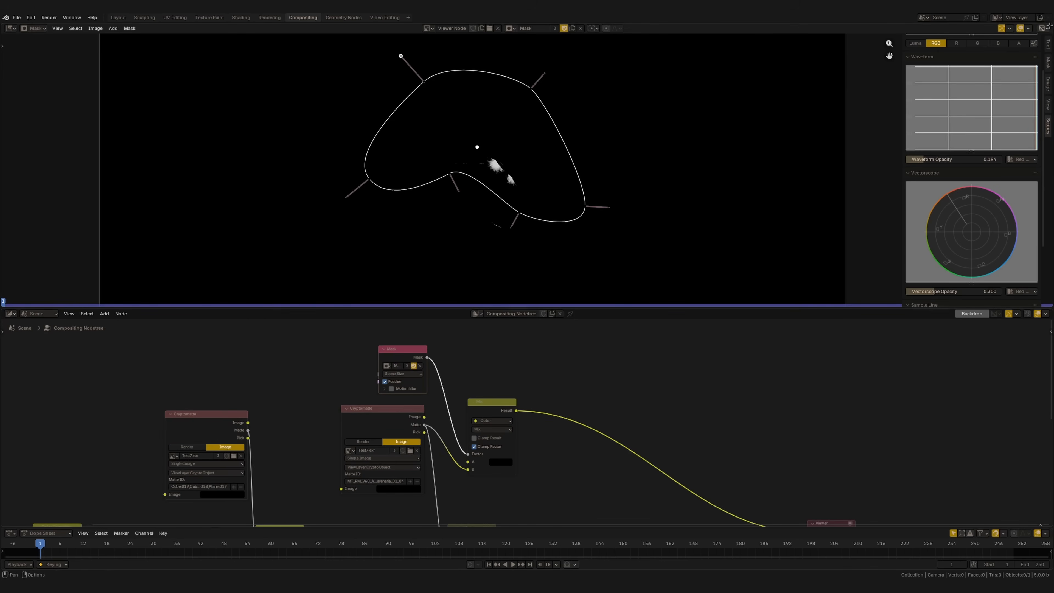
Split the image editor vertically and change the new area to the Properties editor
left_click_drag(1051, 25, 794, 38)
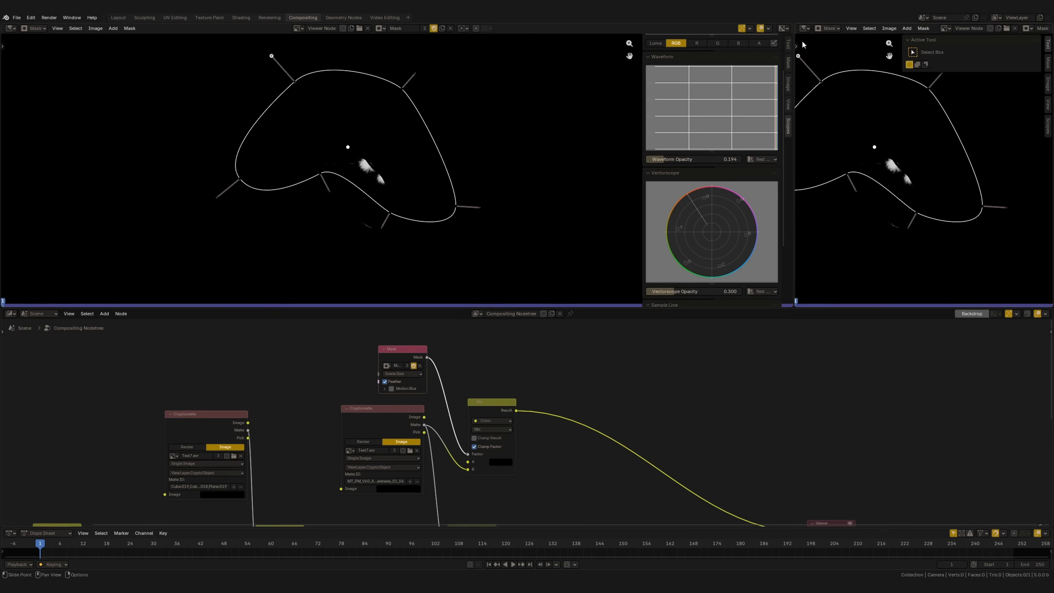
left_click(806, 29)
left_click(805, 28)
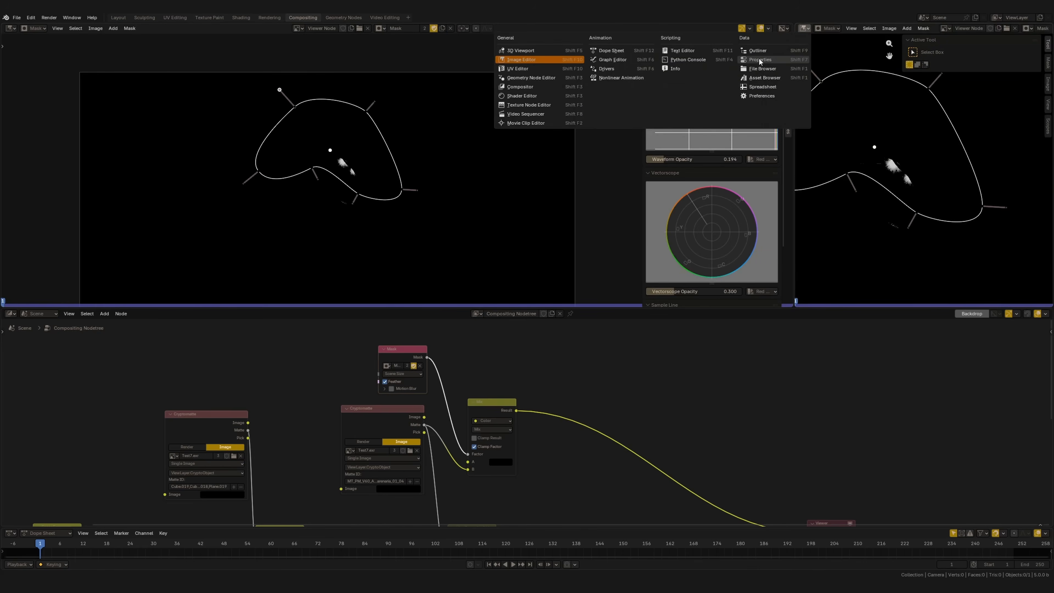
left_click(772, 62)
Set the scene's output resolution to the 4K UHDTV 2160p preset so it matches the composited image
middle_click_drag(287, 426, 403, 394)
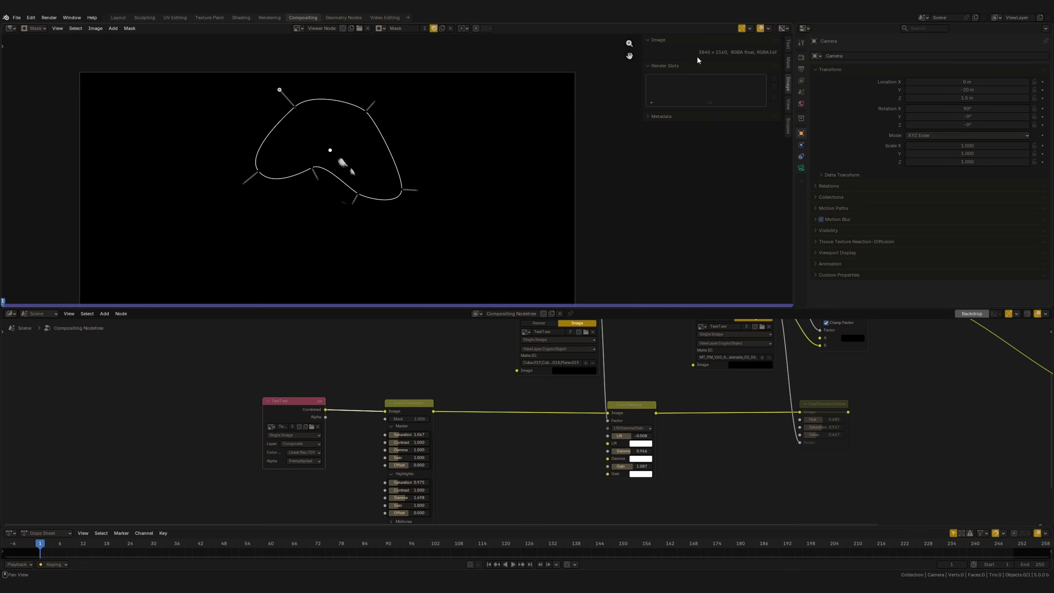
left_click(801, 69)
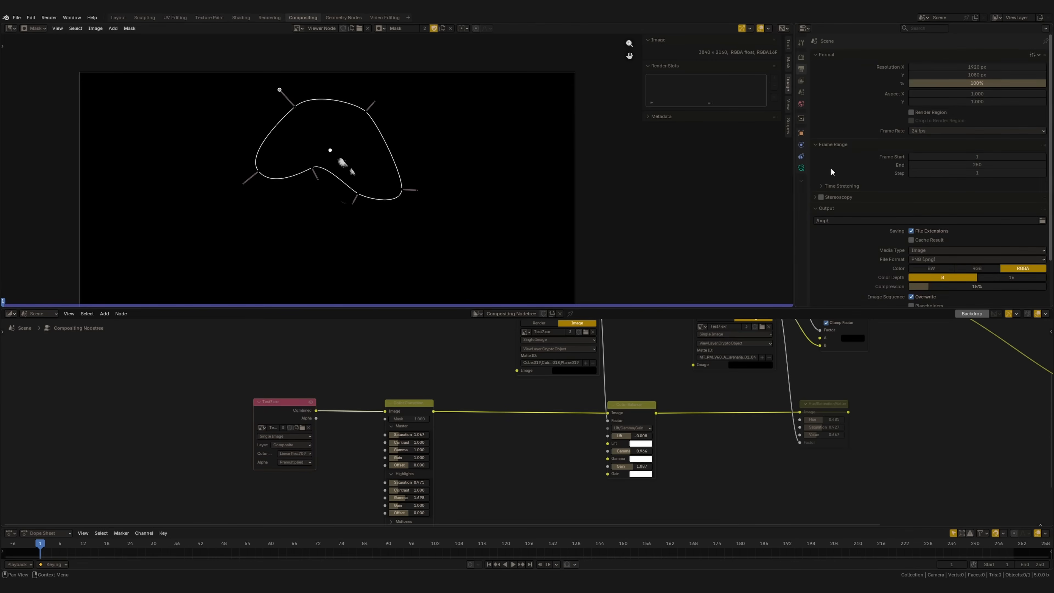
left_click(1033, 56)
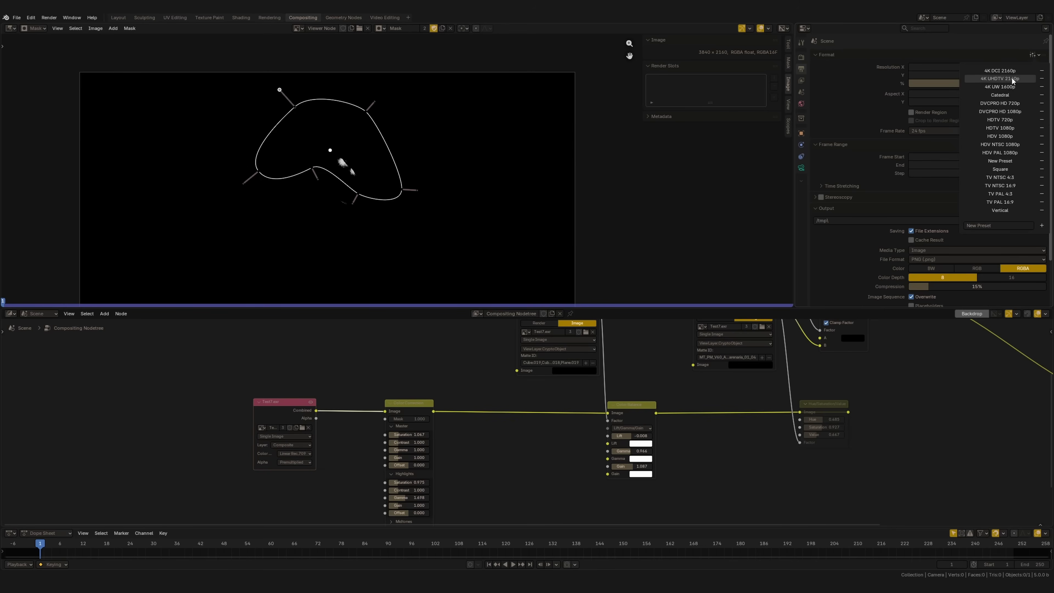
middle_click_drag(608, 344, 306, 493)
mouse_move(518, 478)
left_mouse_down()
mouse_move(478, 383)
mouse_move(521, 447)
mouse_move(518, 490)
mouse_move(518, 479)
left_mouse_up()
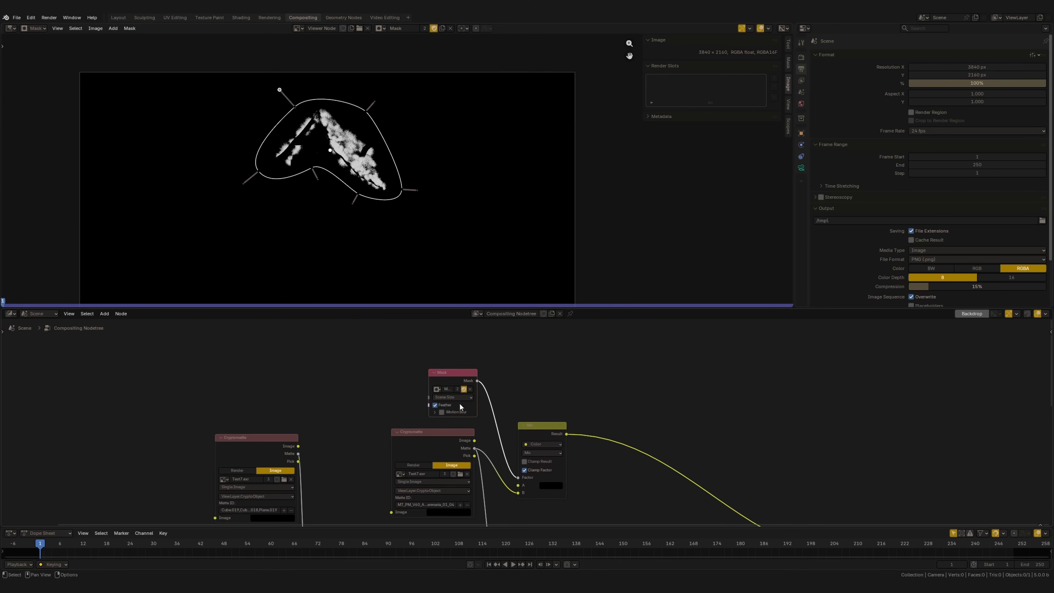
middle_click_drag(349, 210, 353, 204, "ctrl")
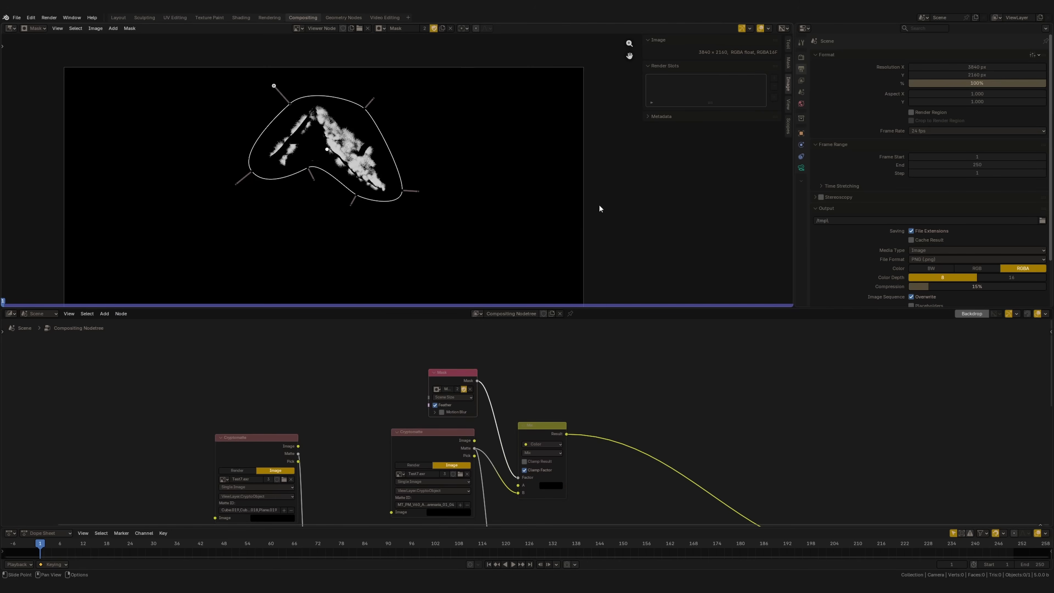
Close the Properties area so the image editor takes up the full width again
right_click(879, 30)
left_click(840, 109)
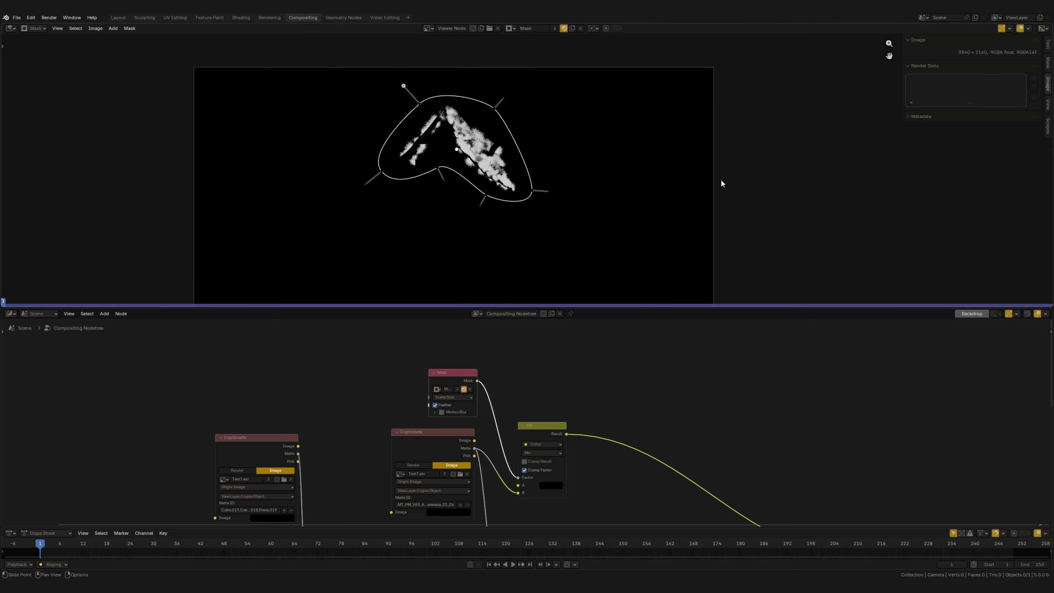
middle_click_drag(663, 188, 692, 150)
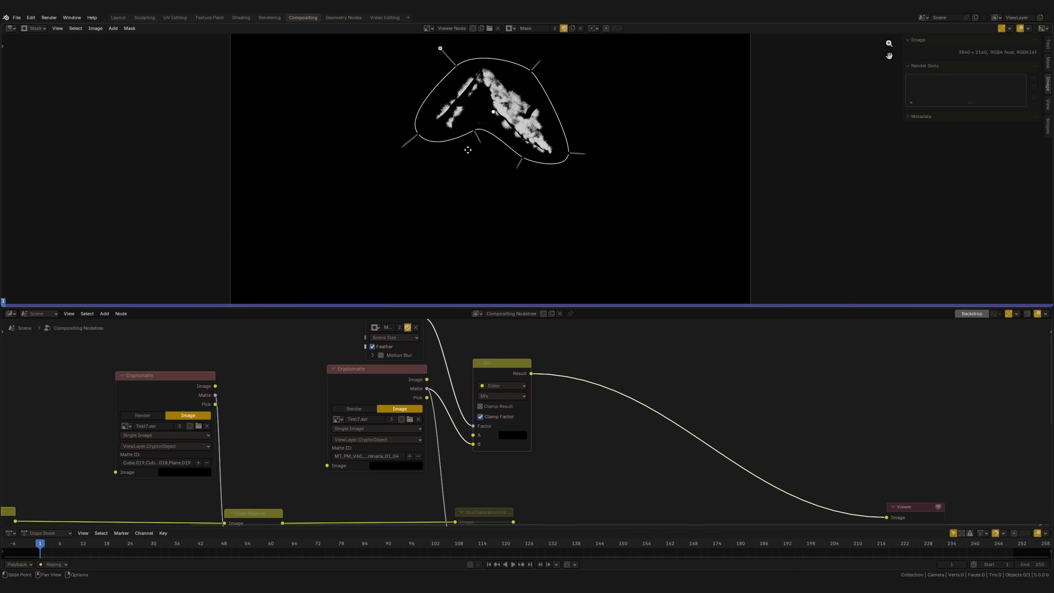
mouse_move(467, 149)
middle_mouse_down()
mouse_move(460, 138)
mouse_move(456, 157)
middle_mouse_up()
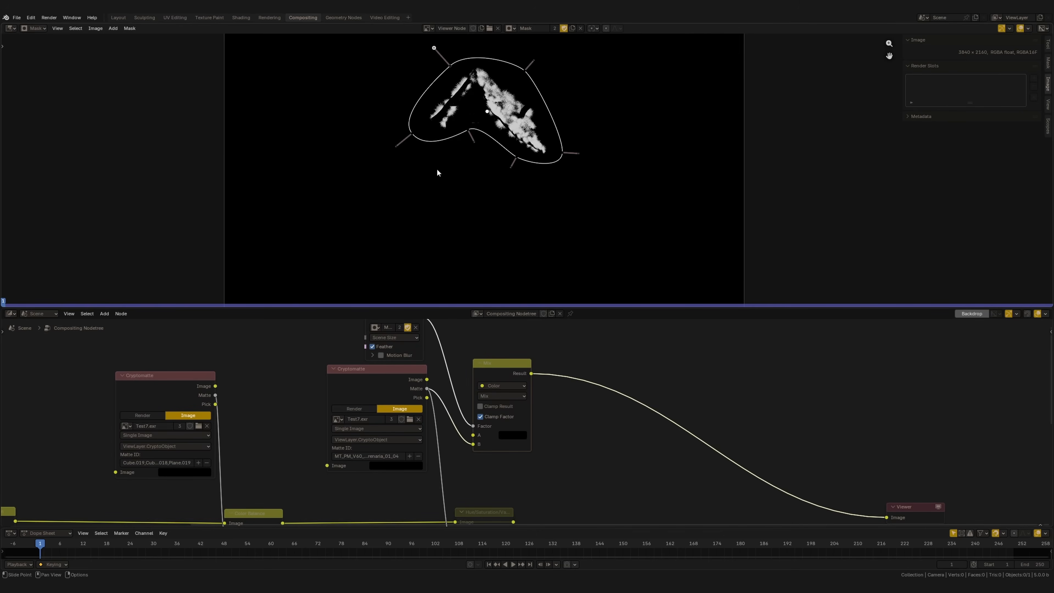
Connect the masked Mix result to the Hue/Saturation/Value node's factor and send that node's image to the Viewer
middle_click_drag(409, 428, 392, 394)
left_click_drag(533, 326, 500, 506)
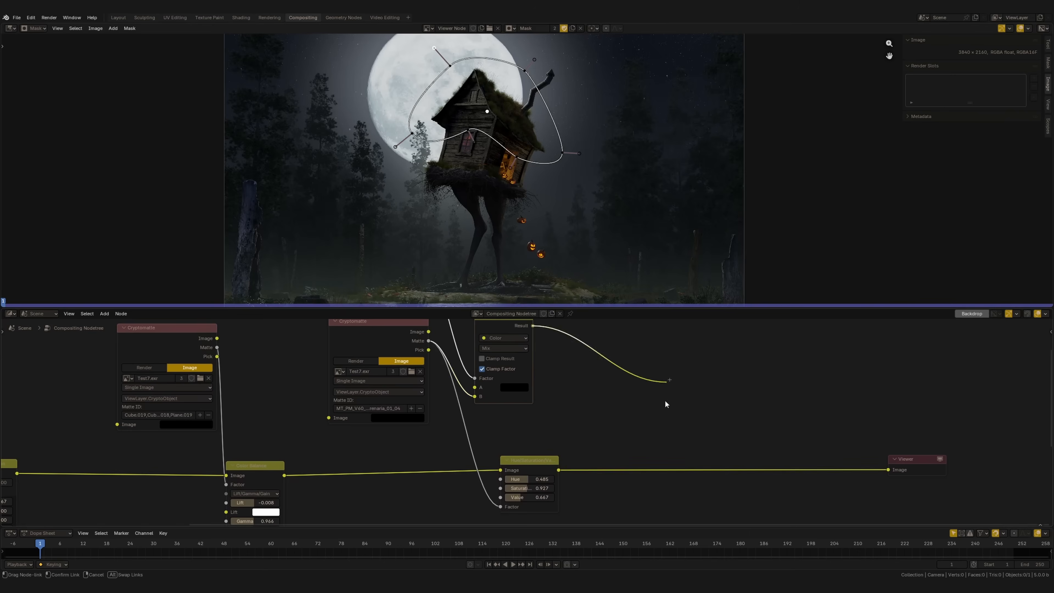
scroll(477, 370, "down", 3)
middle_click_drag(476, 364, 516, 422)
left_click_drag(397, 353, 548, 468)
left_click_drag(546, 406, 478, 410)
scroll(523, 234, "up", 1)
scroll(523, 235, "down", 4)
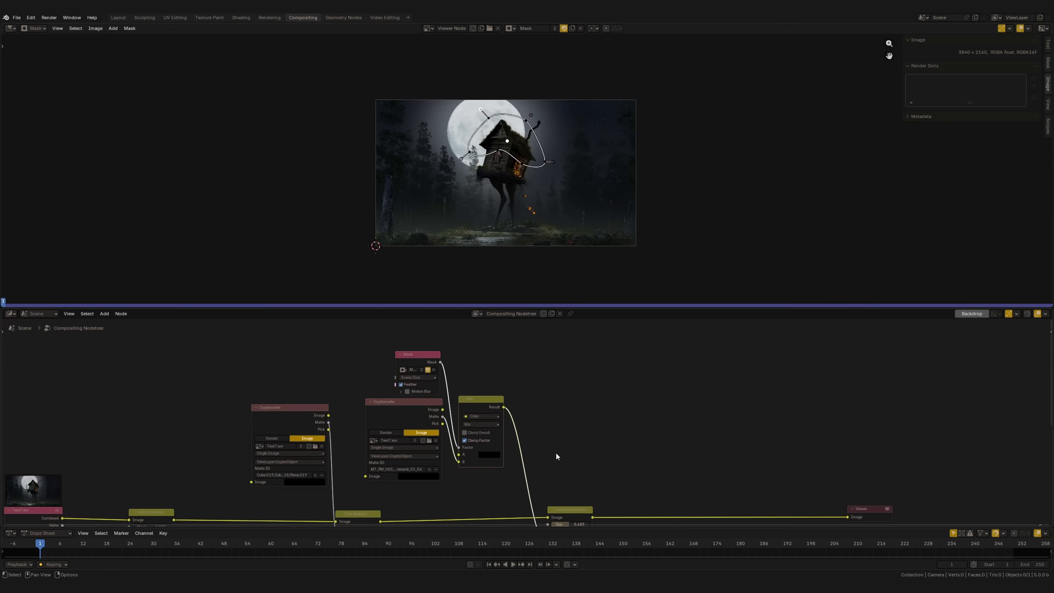
scroll(519, 423, "up", 2)
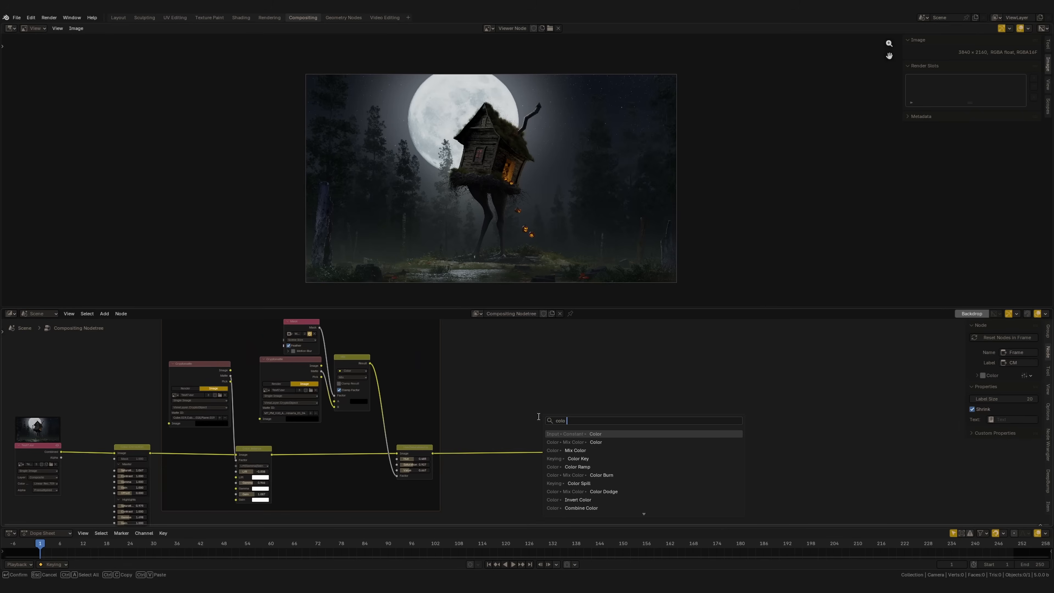
Add a Color Balance node between the CM frame's output and the Viewer, and display the image scopes
left_click(556, 420)
left_click(506, 437)
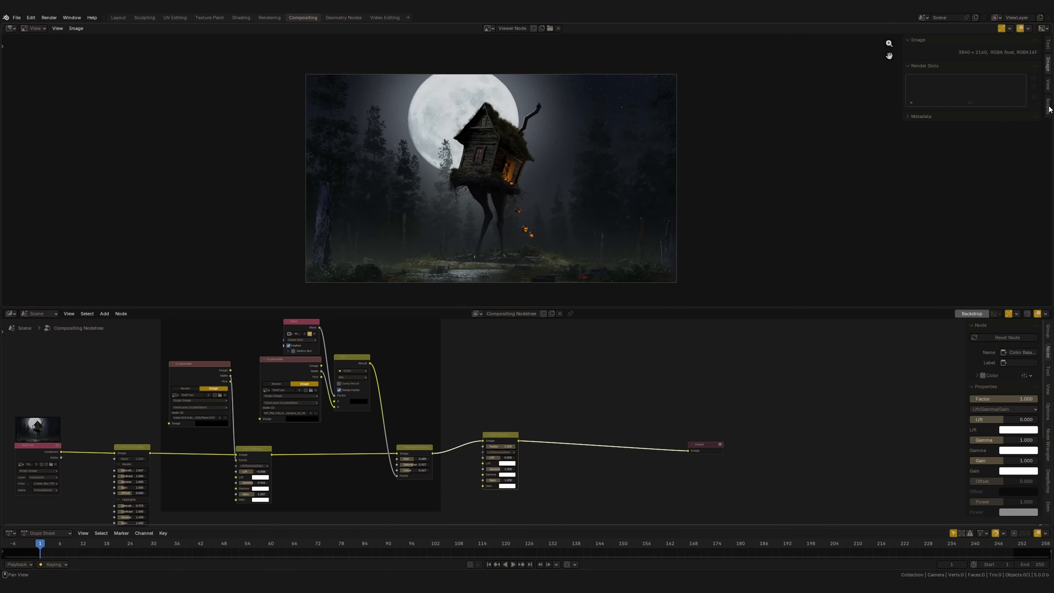
left_click(1048, 106)
scroll(489, 179, "up", 1)
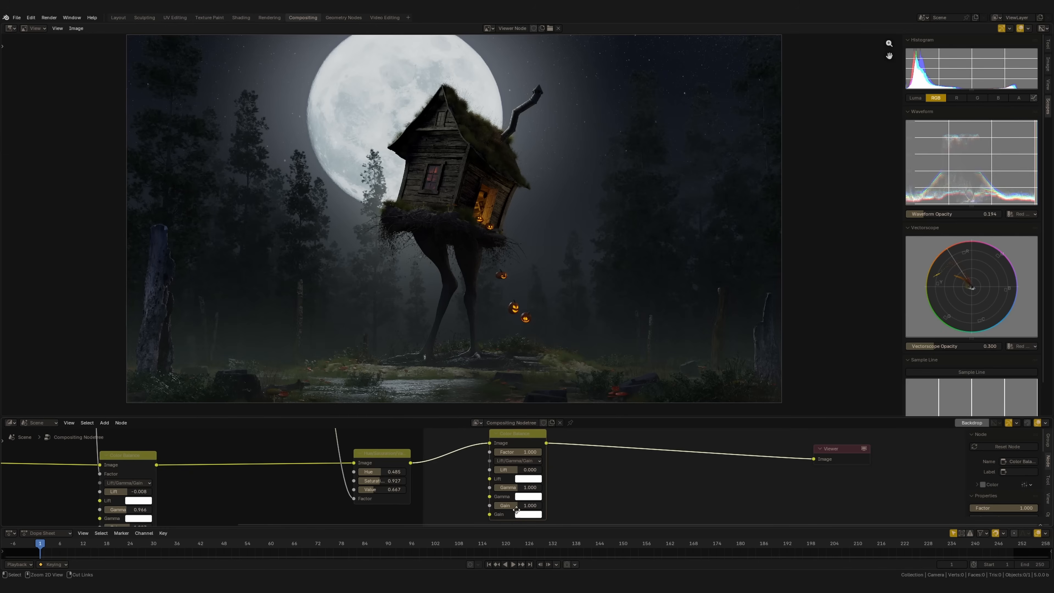
scroll(517, 510, "up", 1)
Set the new Color Balance node's lift to -0.001 and gain to 1.048, comparing the image with the node muted
mouse_move(540, 483)
left_mouse_down()
mouse_move(546, 491)
mouse_move(524, 482)
left_mouse_up()
left_click(544, 486)
key("Return")
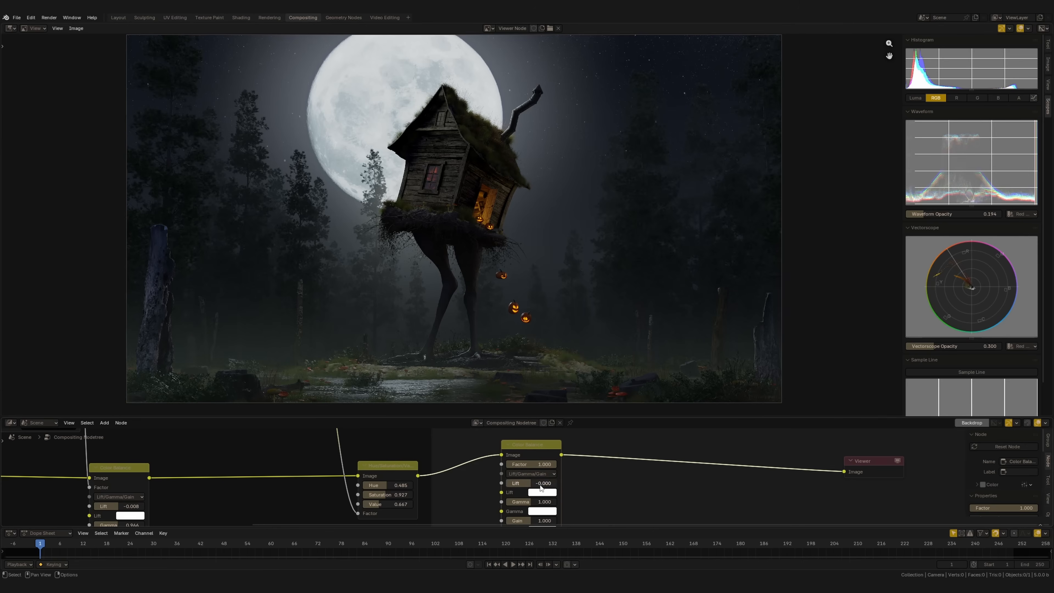
middle_click_drag(567, 495, 567, 455)
left_click_drag(544, 483, 569, 485)
middle_click_drag(566, 459, 546, 526)
key("m")
key("m")
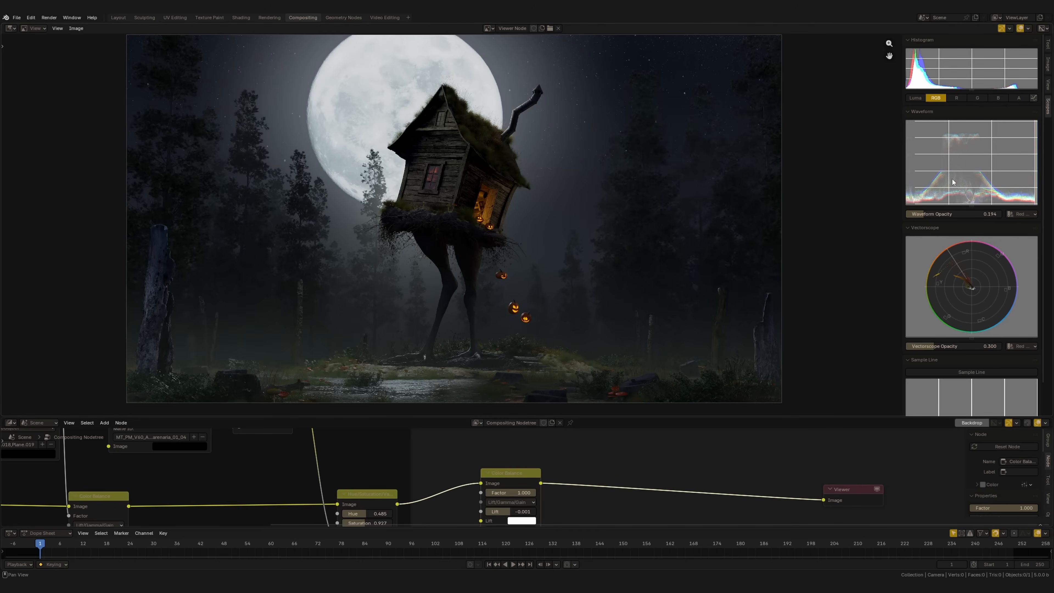
middle_click_drag(511, 490, 501, 460)
key("m")
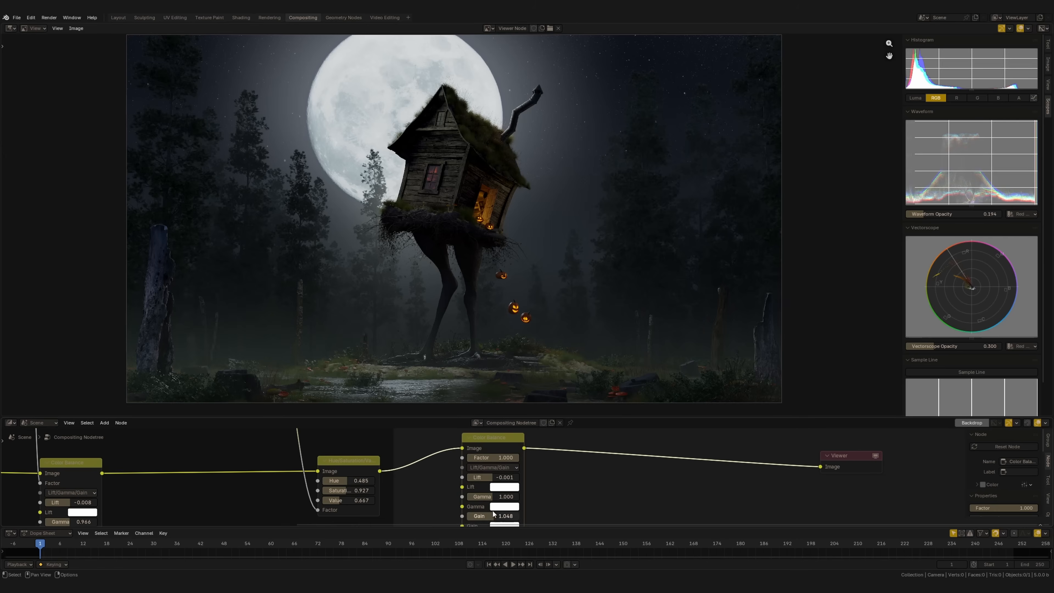
Tint the new Color Balance node's gamma colour and give its gain colour hue 0.608 and saturation 0.07
left_click(499, 507)
left_click_drag(531, 388, 530, 386)
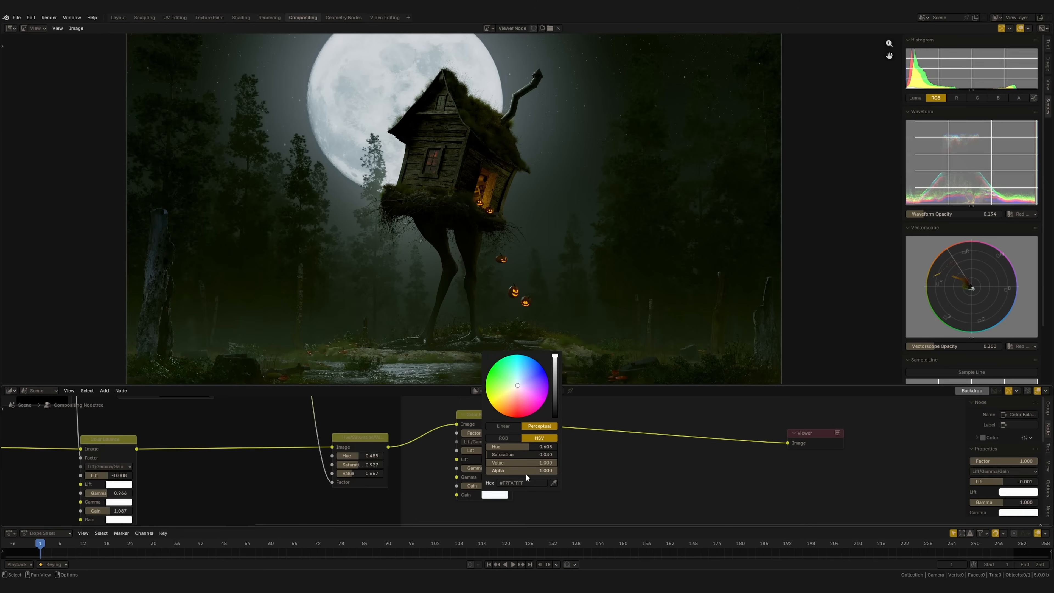
left_click(519, 454)
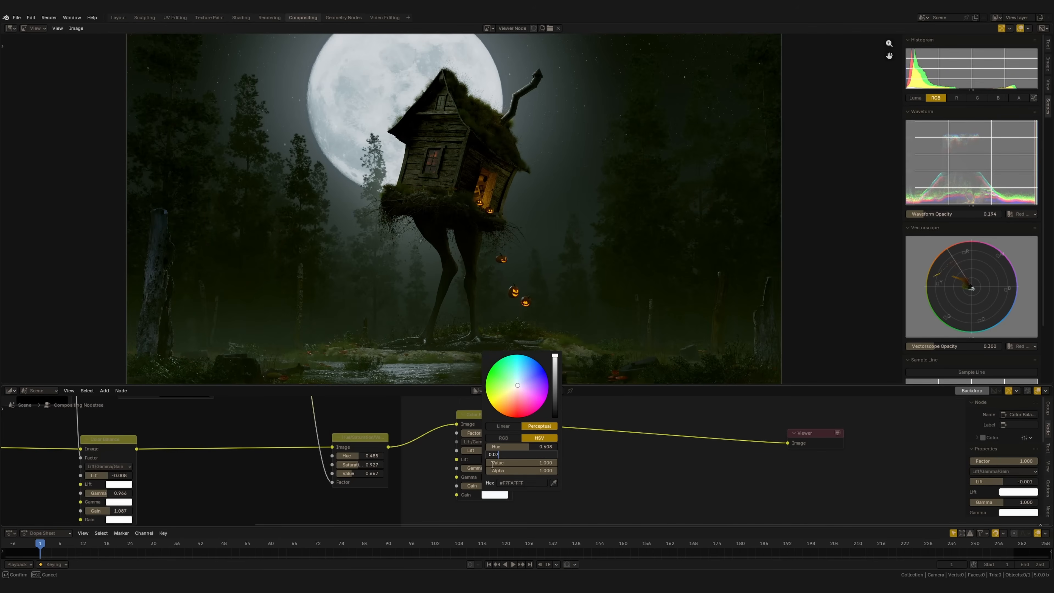
key("Return")
Insert a Hue Correct node between the new Color Balance node and the Viewer
middle_click_drag(592, 307, 547, 247, "ctrl")
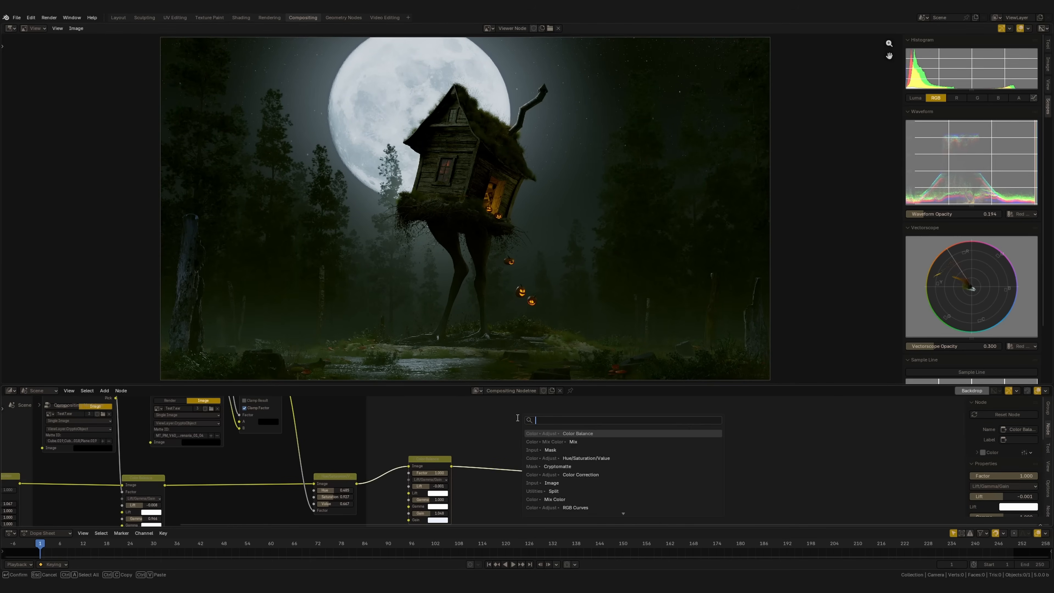
type("u")
key("Down")
key("Return")
left_click(495, 437)
middle_click_drag(495, 436, 532, 423)
left_click_drag(532, 423, 513, 429)
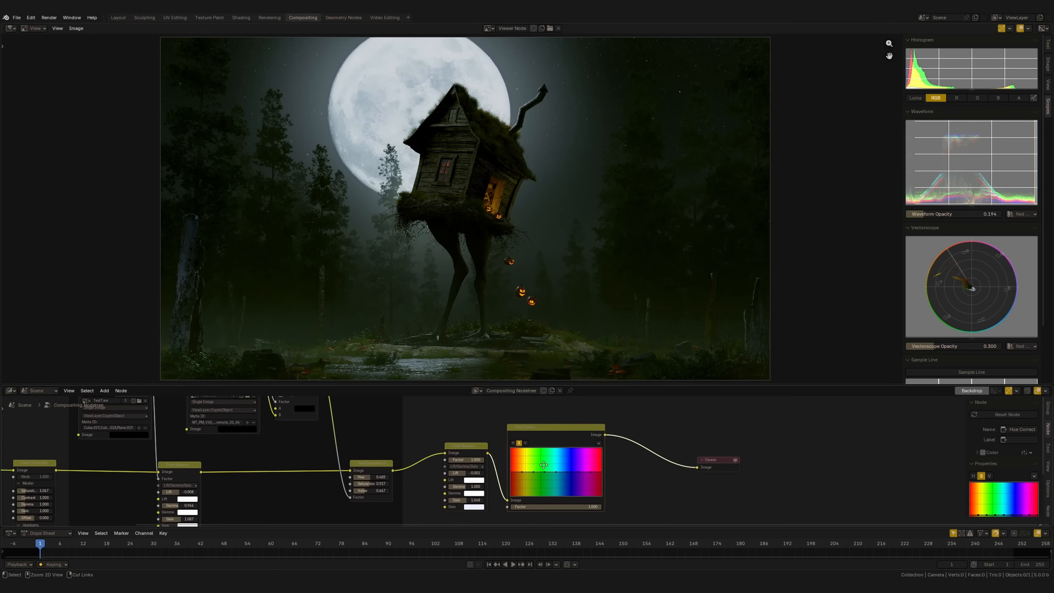
Reshape the Hue Correct node's hue and saturation curves in the red-orange range to tune the pumpkins' glow
scroll(537, 463, "up", 2)
middle_click_drag(518, 332, 518, 268, "ctrl")
middle_click_drag(516, 473, 517, 449, "ctrl")
middle_click_drag(518, 449, 545, 437)
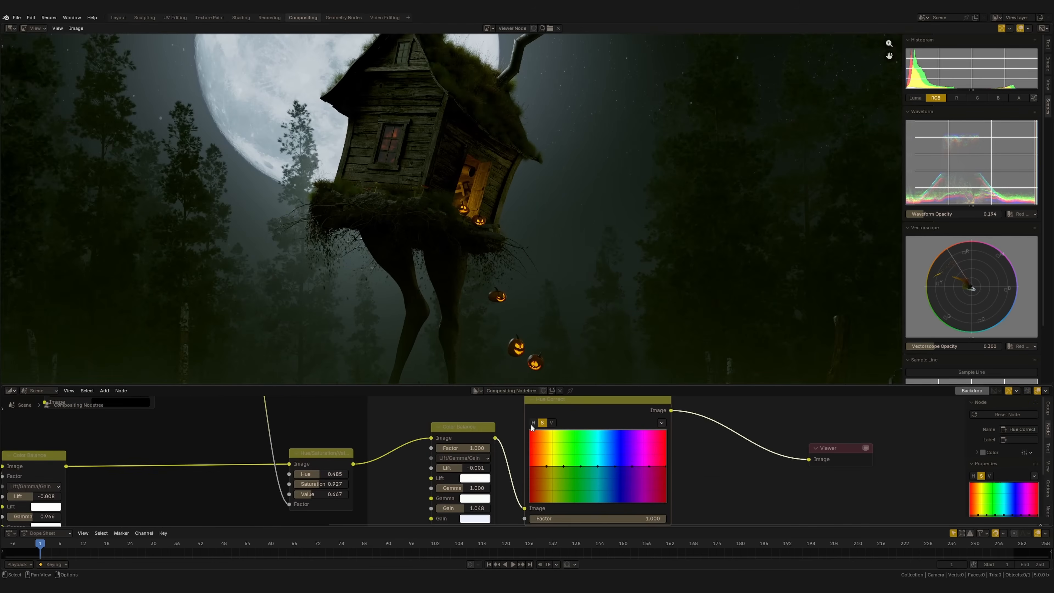
middle_click_drag(501, 356, 507, 306)
scroll(507, 307, "up", 2)
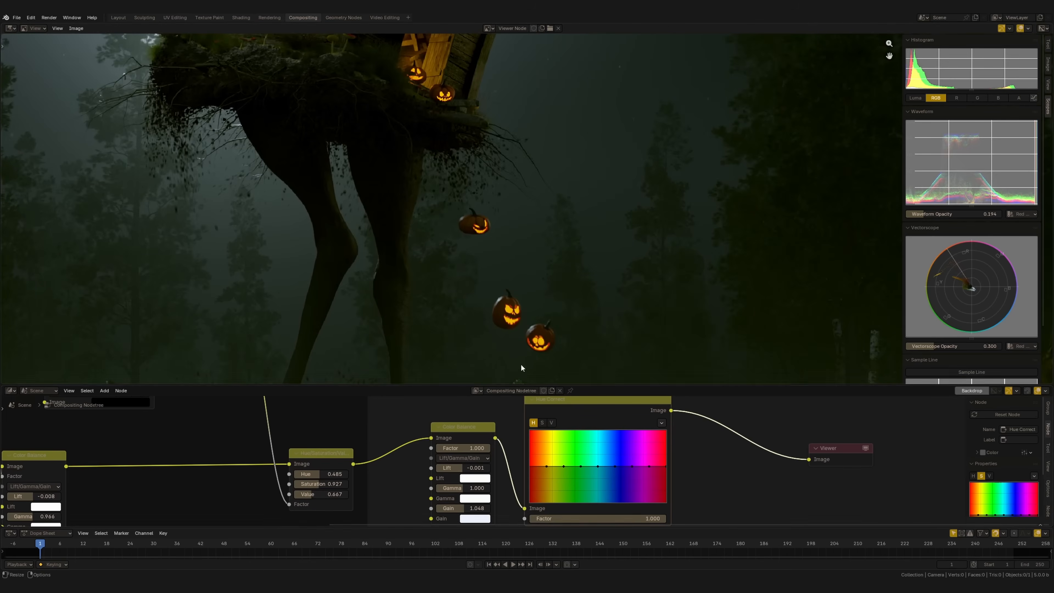
left_click_drag(547, 467, 547, 458)
left_click(552, 423)
left_click(542, 423)
left_click_drag(664, 467, 668, 465)
left_click(533, 422)
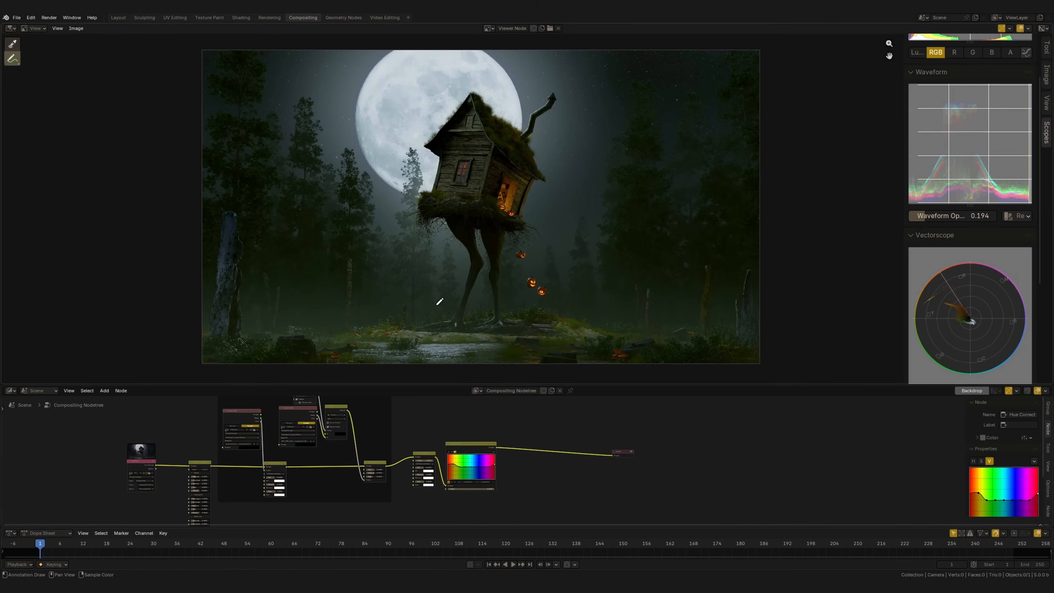
Sketch annotation strokes for an arrow beside the hut's legs and birds around the moon, and remove the annotations
mouse_move(424, 311)
left_mouse_down()
mouse_move(423, 256)
mouse_move(432, 281)
left_mouse_up()
left_click_drag(393, 106, 445, 87)
mouse_move(480, 71)
left_mouse_down()
mouse_move(489, 86)
mouse_move(503, 76)
left_mouse_up()
left_click_drag(561, 125, 580, 142)
left_click_drag(407, 138, 378, 140)
left_click(1047, 107)
left_click(911, 104)
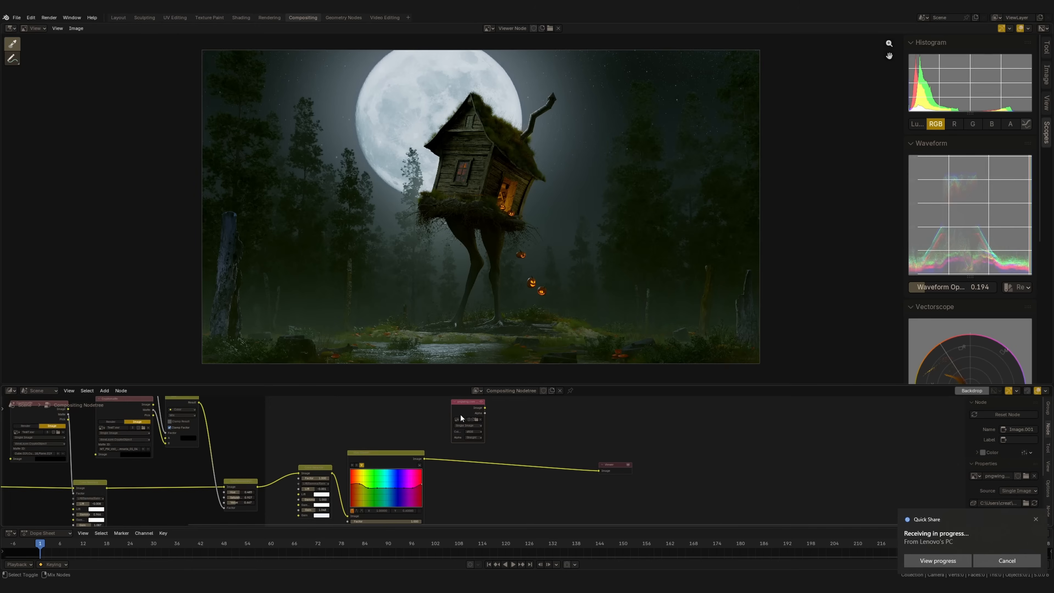
Preview the crow image node in the Viewer and switch back to the graded hut image
middle_click_drag(511, 186, 448, 245, "ctrl")
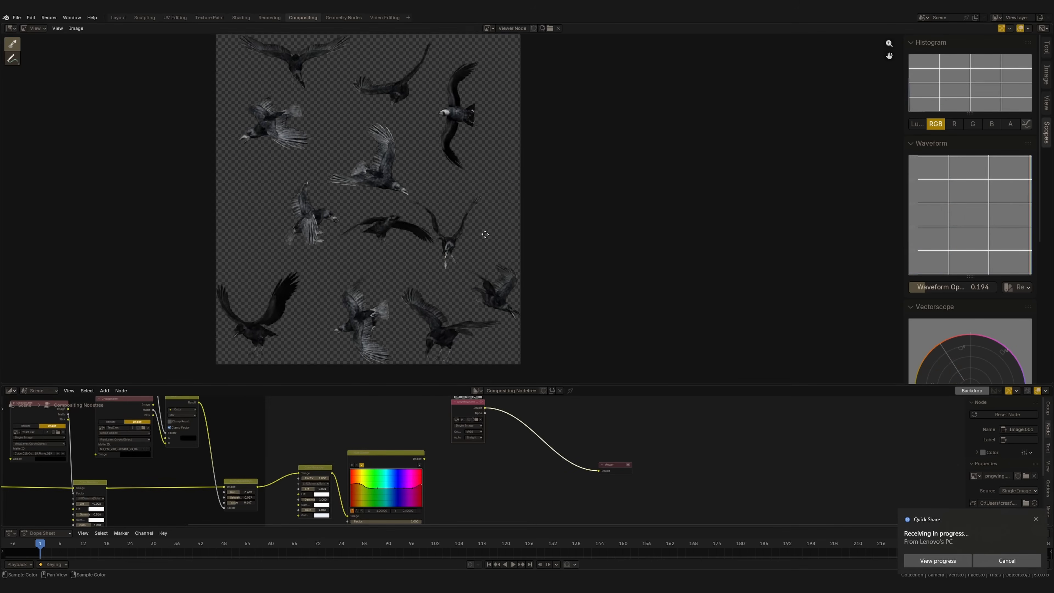
middle_click_drag(423, 337, 507, 281)
scroll(494, 442, "down", 2)
left_click(445, 458, "ctrl+shift")
Insert an Alpha Over node between Hue Correct and the Viewer, and connect the crow image to its foreground
left_click_drag(485, 421, 461, 420)
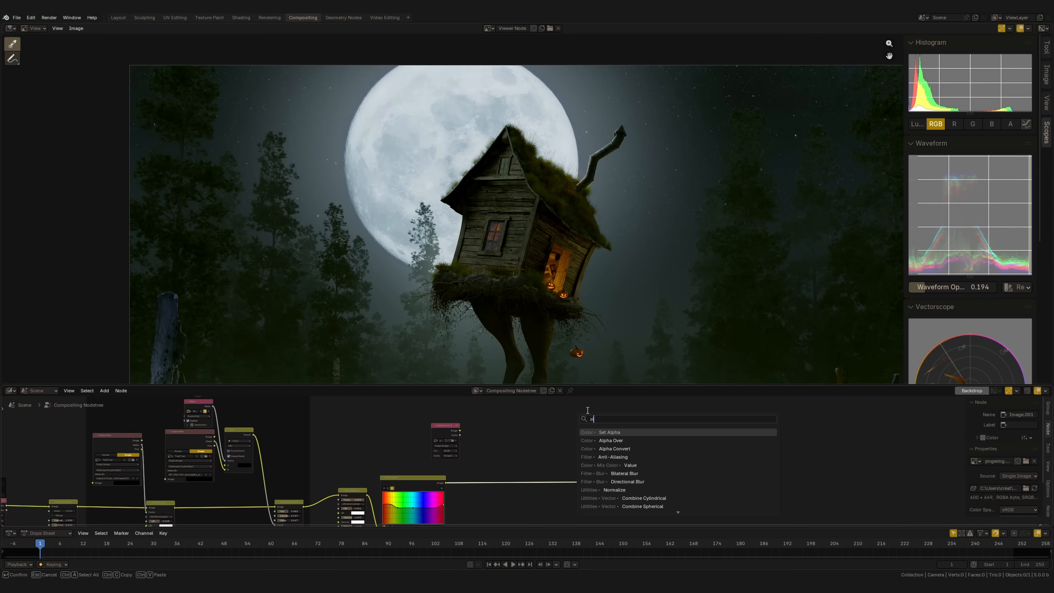
type("a")
key("Return")
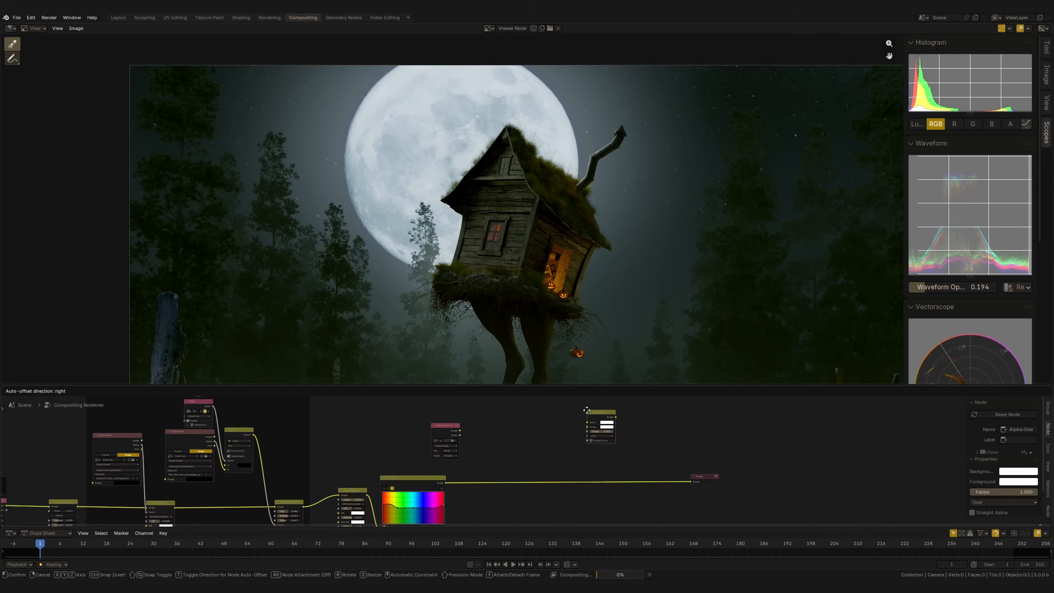
left_click(526, 473)
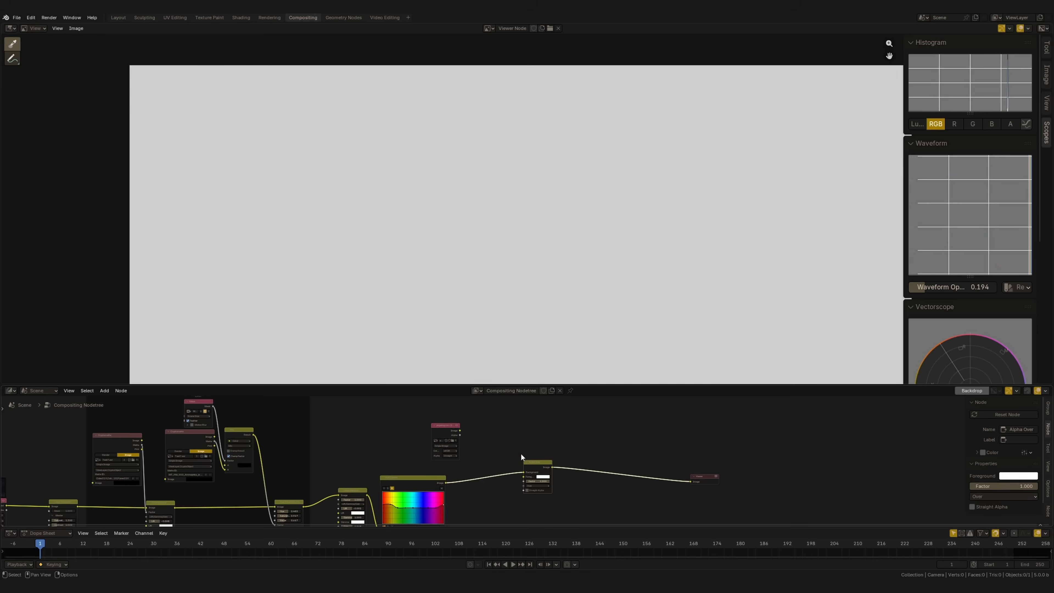
left_click_drag(456, 431, 560, 428)
left_click_drag(518, 493, 524, 478)
scroll(516, 483, "up", 1)
left_click(423, 422)
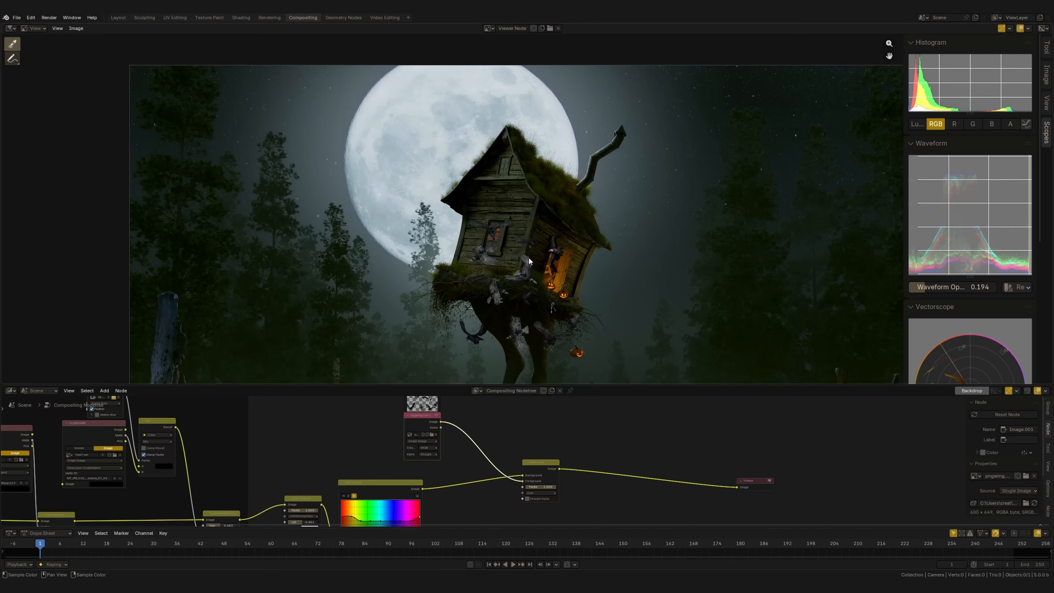
scroll(513, 305, "down", 1)
Insert a Transform node between the crow image and Alpha Over, with X about 58.5, Y about -53.1 and scale about 5.2
left_click(545, 465)
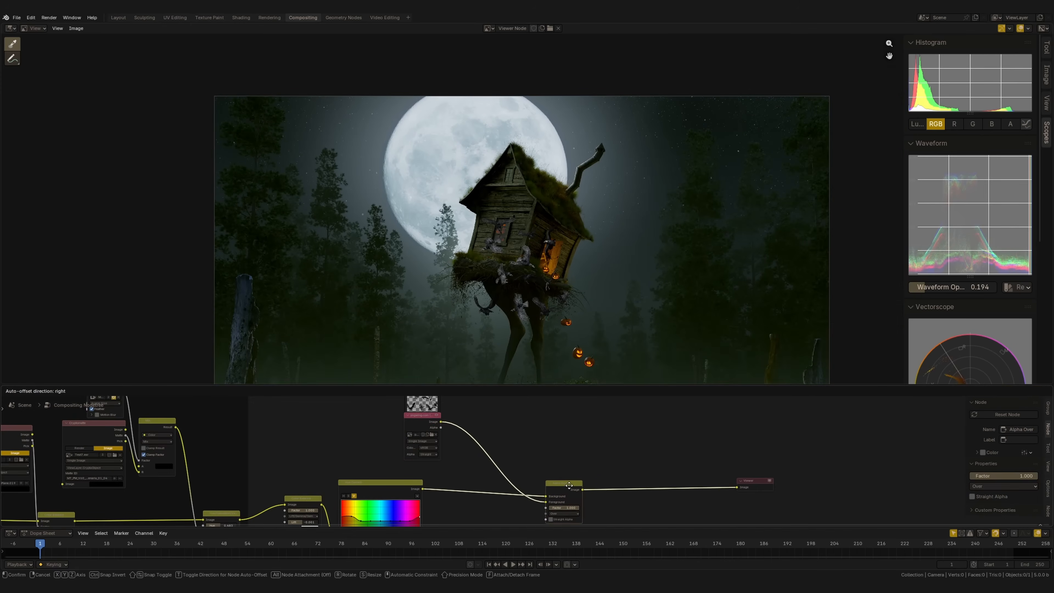
key("shift+a")
type("tra")
key("Return")
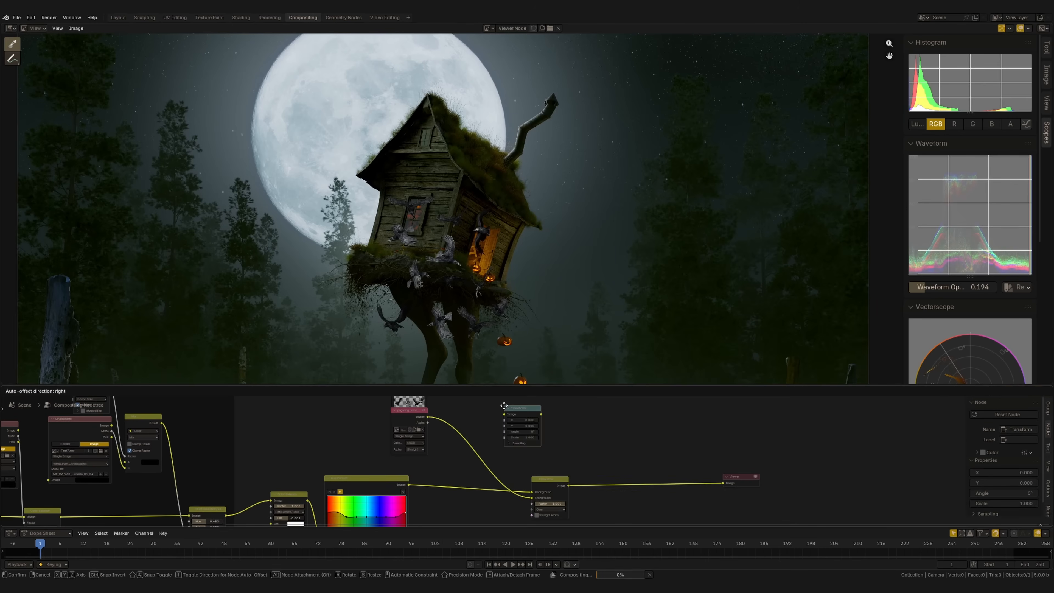
left_click(457, 423)
scroll(464, 433, "up", 4)
left_click_drag(452, 428, 245, 446)
left_click_drag(448, 452, 479, 454)
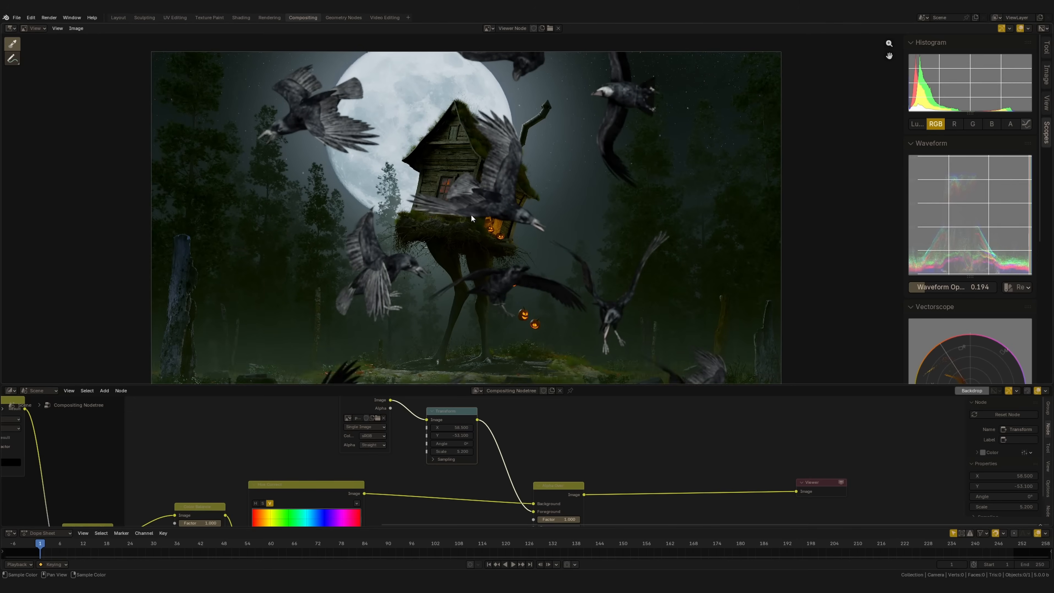
Switch to Krita and examine how the birds are placed around the moon and hut in Birds.kra
middle_click_drag(478, 192, 464, 207)
left_click_drag(592, 385, 624, 32)
left_click(967, 42)
scroll(477, 108, "down", 8)
middle_click_drag(459, 104, 635, 285)
key("v")
key("v")
key("v")
key("v")
middle_click_drag(553, 252, 528, 279)
left_click(546, 391)
middle_click_drag(546, 397, 567, 334, "ctrl")
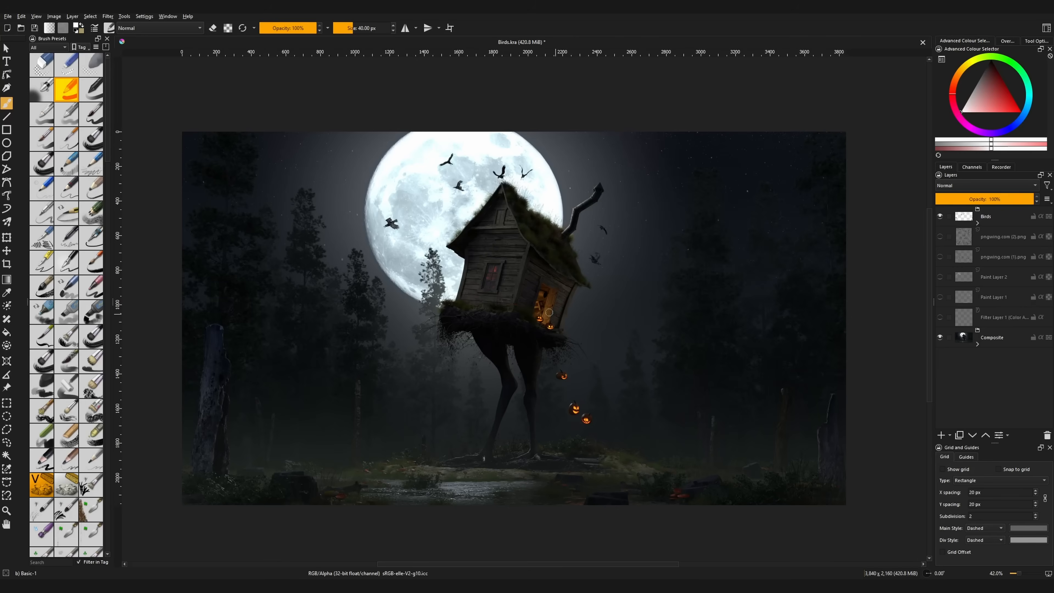
mouse_move(527, 351)
middle_mouse_down("ctrl")
mouse_move(526, 309)
mouse_move(523, 355)
mouse_move(523, 342)
middle_mouse_up("ctrl")
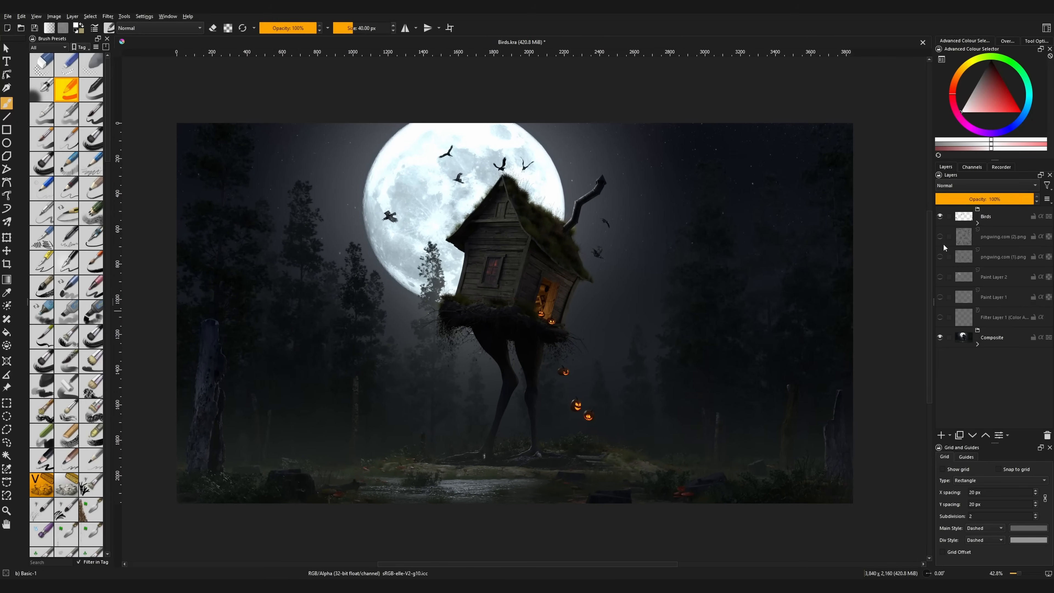
Show the pngwing.com (2).png layer and hide the Birds group
left_click(940, 236)
left_click(940, 217)
middle_click_drag(535, 331, 535, 357, "ctrl")
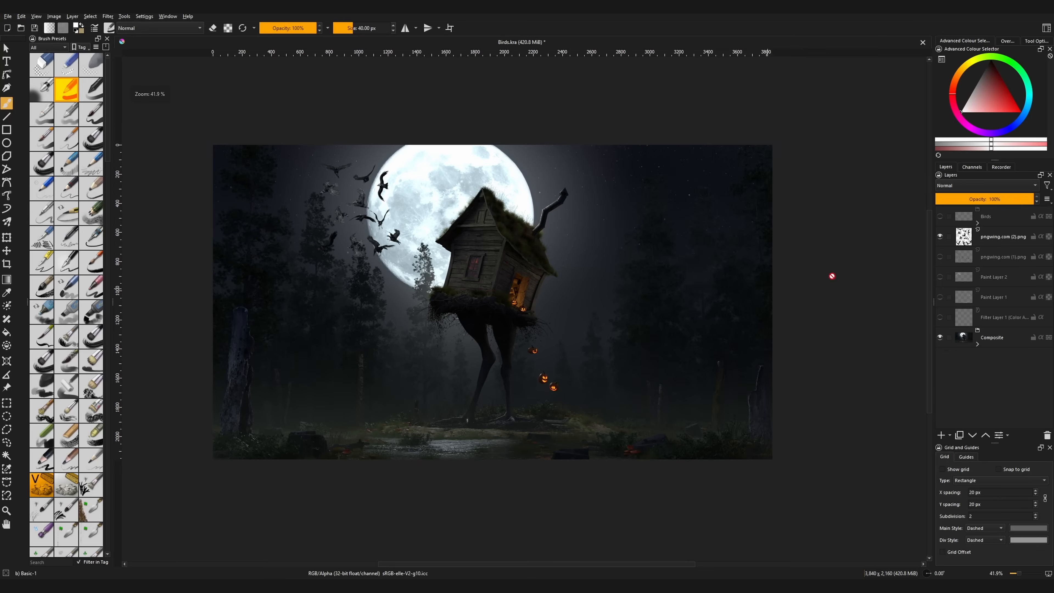
Move the pngwing.com (2).png birds down and to the right, across the moon's lower-left edge
key("t")
left_click(379, 227)
left_click_drag(378, 227, 426, 298)
middle_click_drag(413, 300, 416, 271, "ctrl")
left_click_drag(416, 271, 399, 259)
mouse_move(400, 259)
middle_mouse_down("ctrl")
mouse_move(400, 293)
mouse_move(375, 247)
middle_mouse_up("ctrl")
Select one crow with a freehand outline, copy it to a new layer, and hide the original pngwing.com (2).png layer
left_click(6, 443)
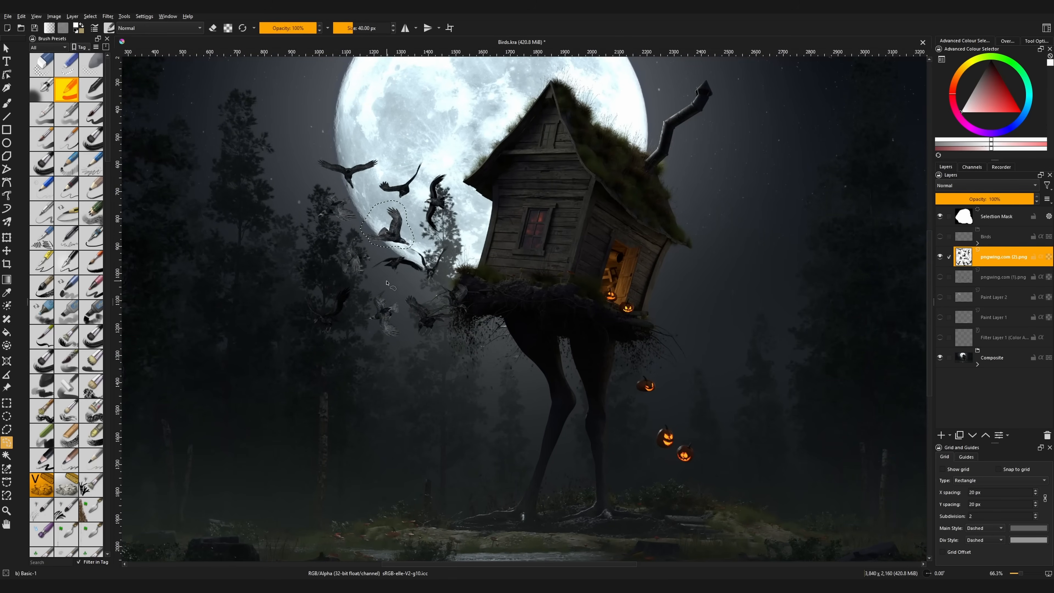
key("ctrl+alt+j")
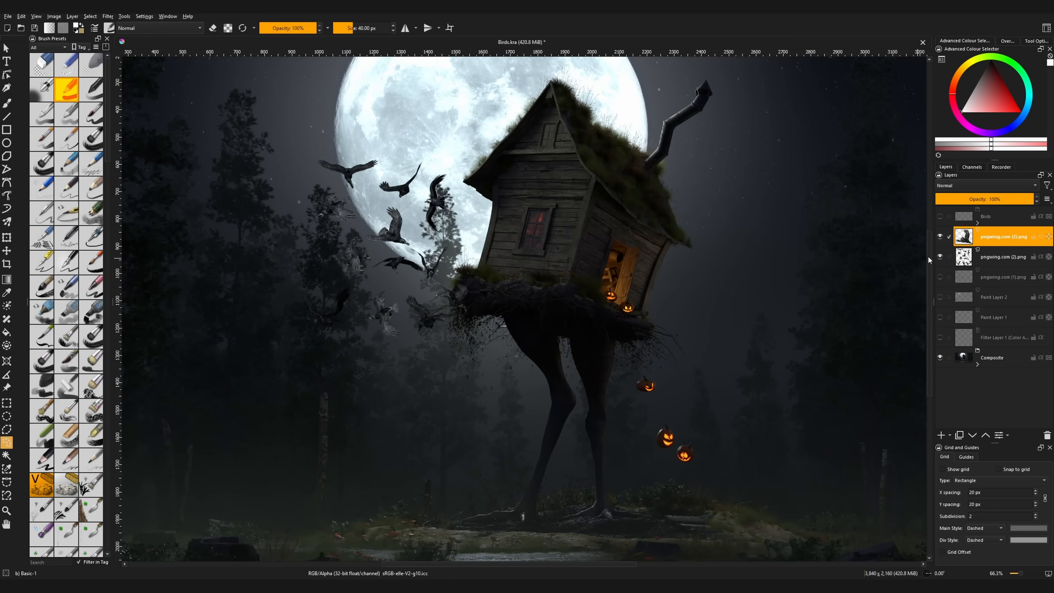
left_click(940, 256)
Move the copied crow into the sky beside the crooked chimney, scale it down and rotate it slightly
key("t")
left_click_drag(399, 236, 639, 282)
key("ctrl+t")
left_click_drag(663, 245, 651, 243)
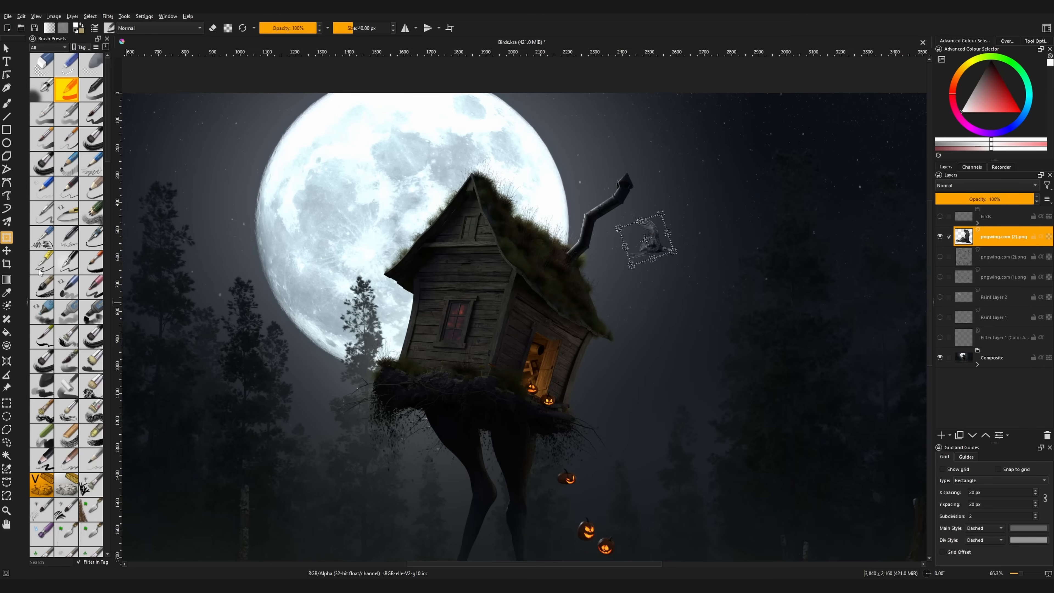
left_click(7, 251)
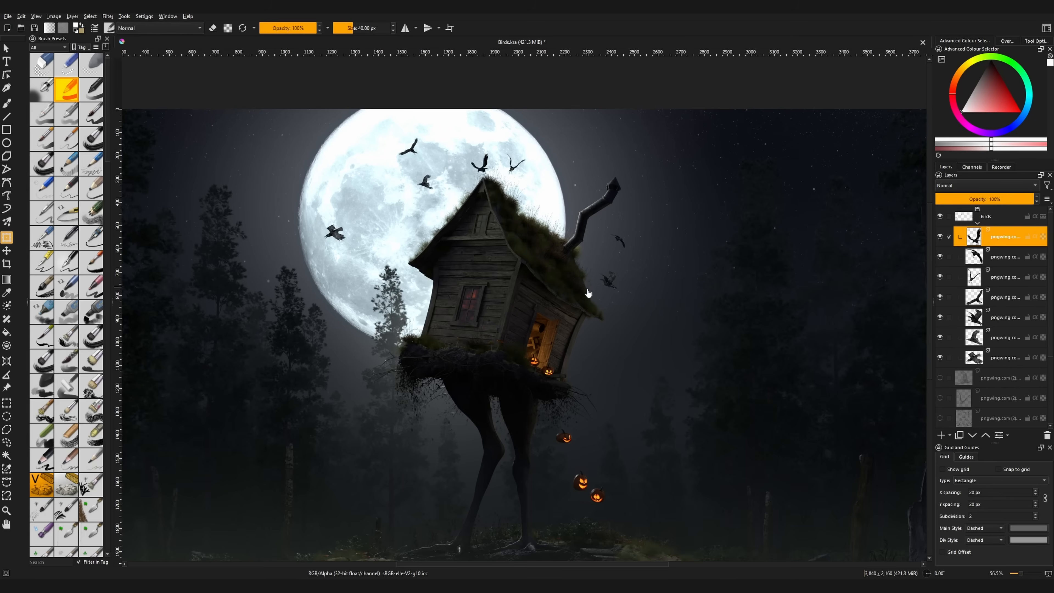
Inspect the finished bird arrangement and hide the Composite group, leaving only the birds on a transparent canvas
scroll(579, 305, "down", 1, "ctrl")
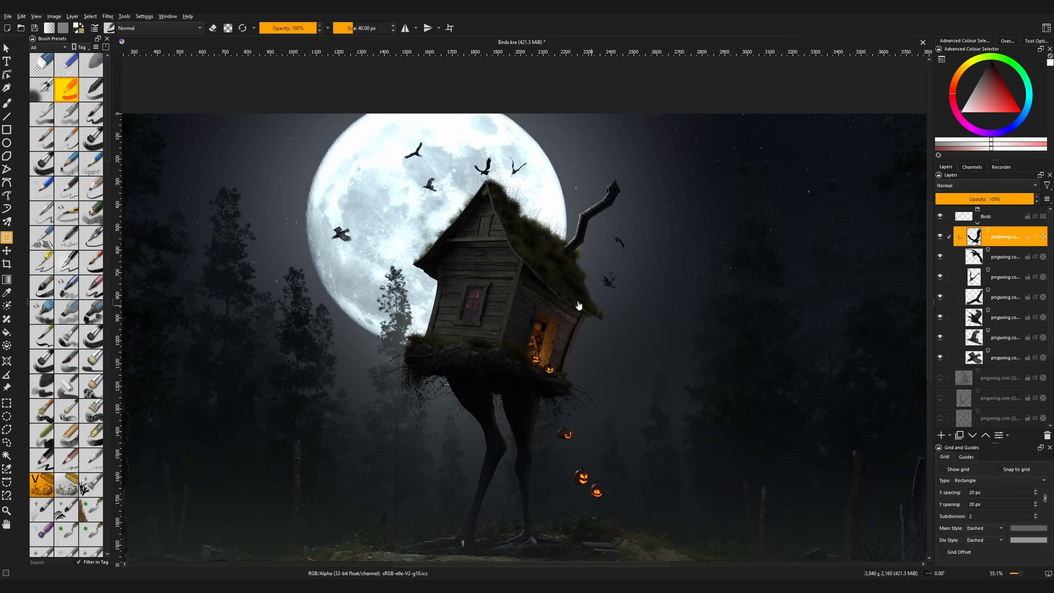
middle_click_drag(504, 340, 514, 334)
scroll(602, 317, "down", 1)
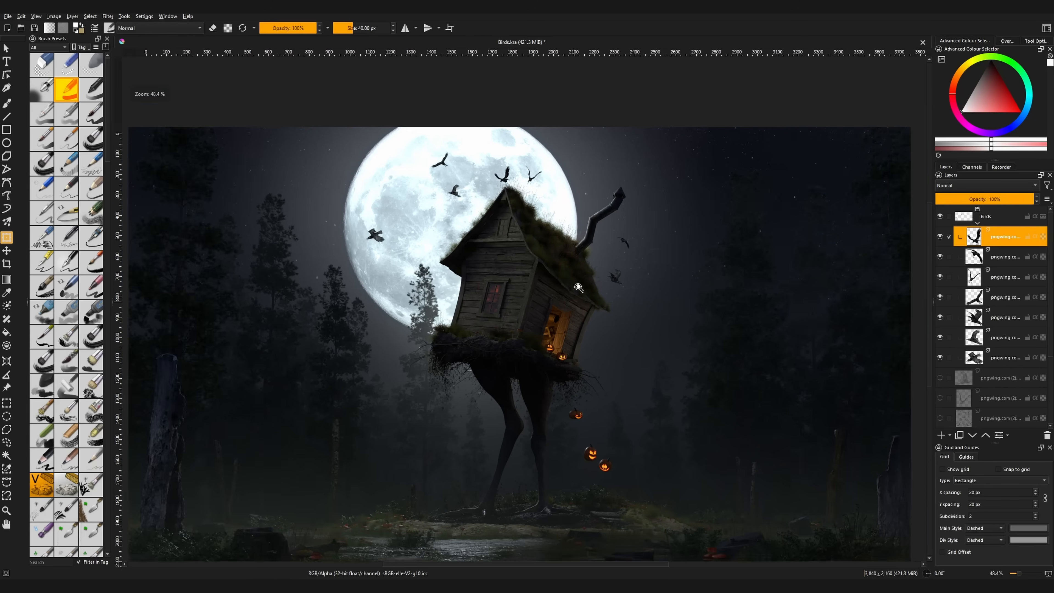
scroll(582, 293, "up", 1)
scroll(960, 401, "down", 3)
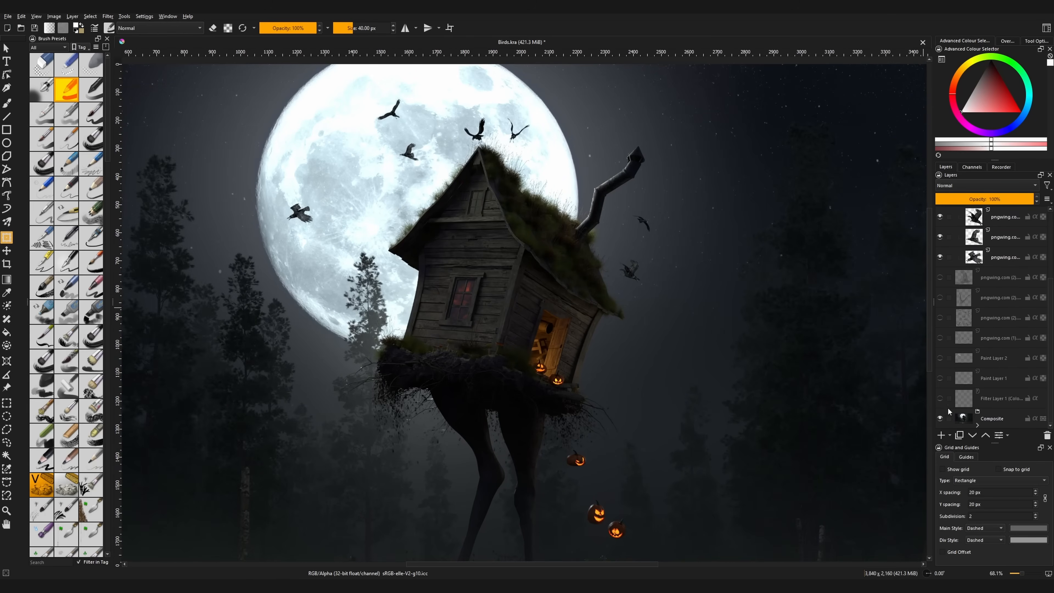
left_click(940, 418)
scroll(606, 310, "down", 4)
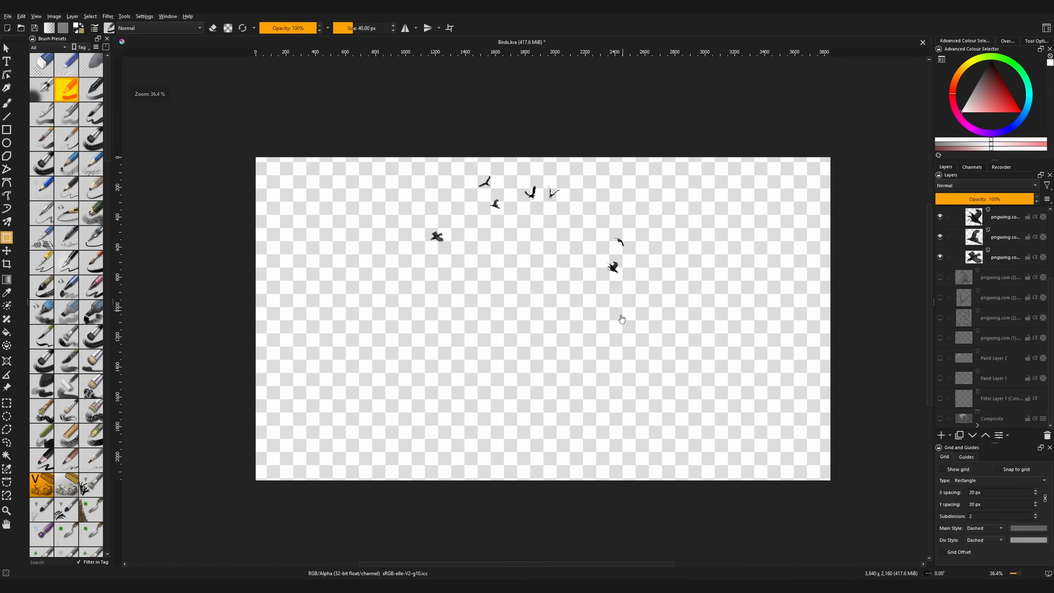
scroll(606, 310, "up", 1)
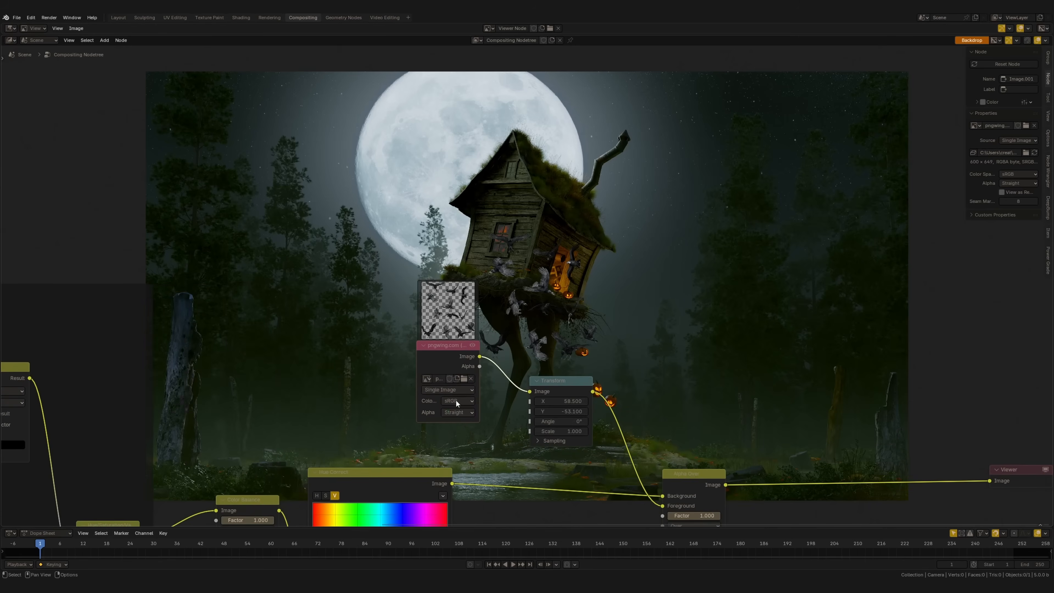
Switch to Blender and replace the image in the birds' Image node with Birds.png
left_click(464, 379)
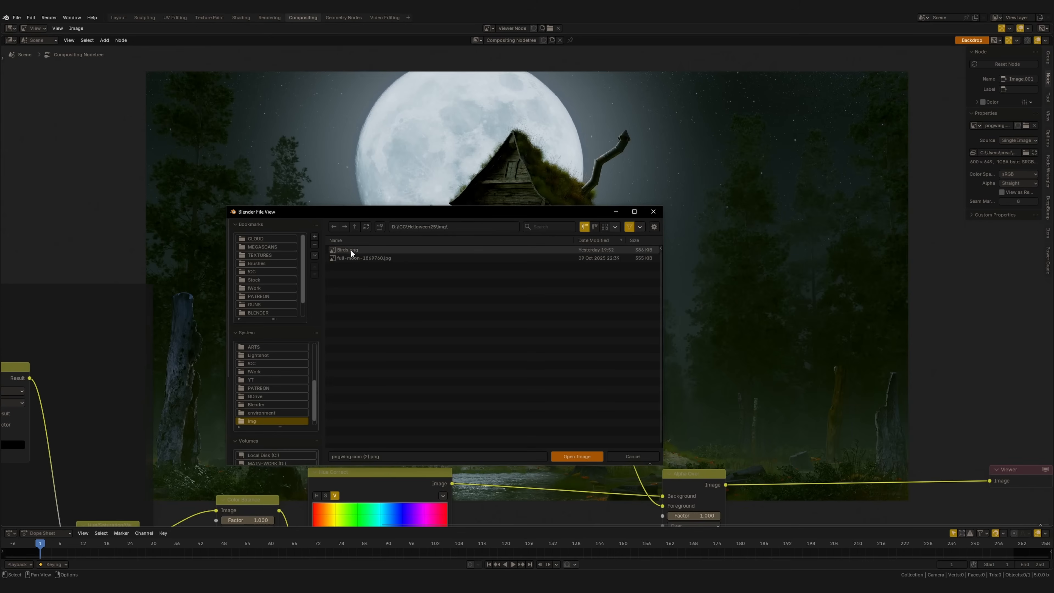
left_click(604, 227)
double_click(358, 282)
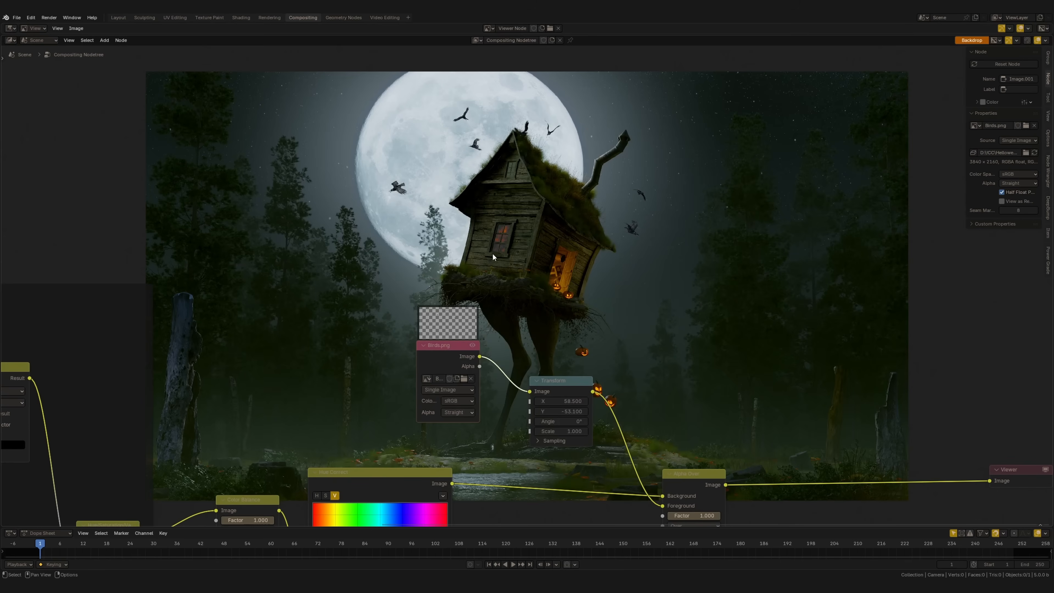
scroll(491, 247, "down", 3)
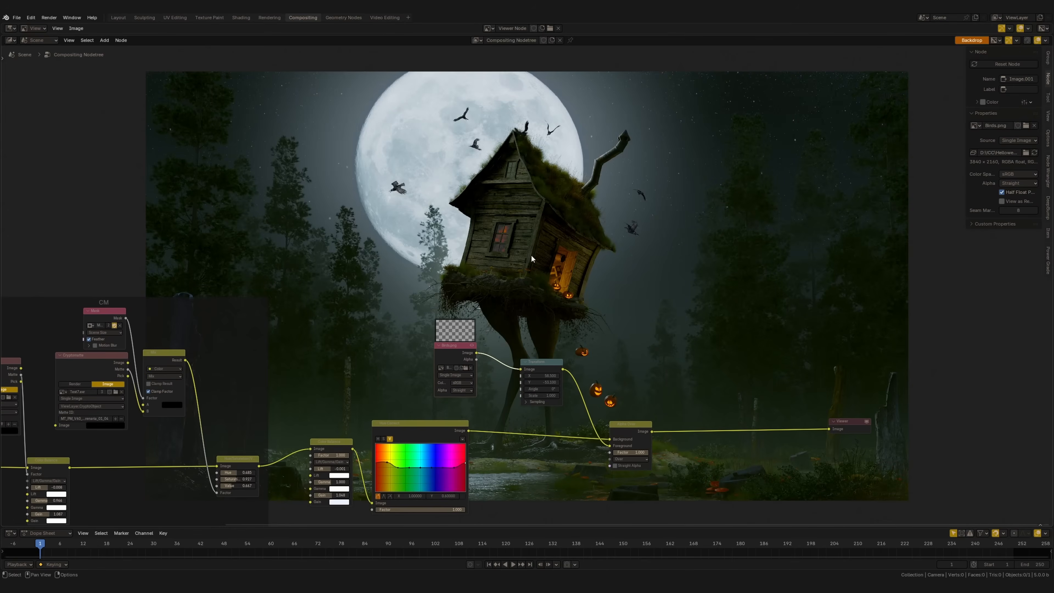
scroll(542, 240, "up", 1)
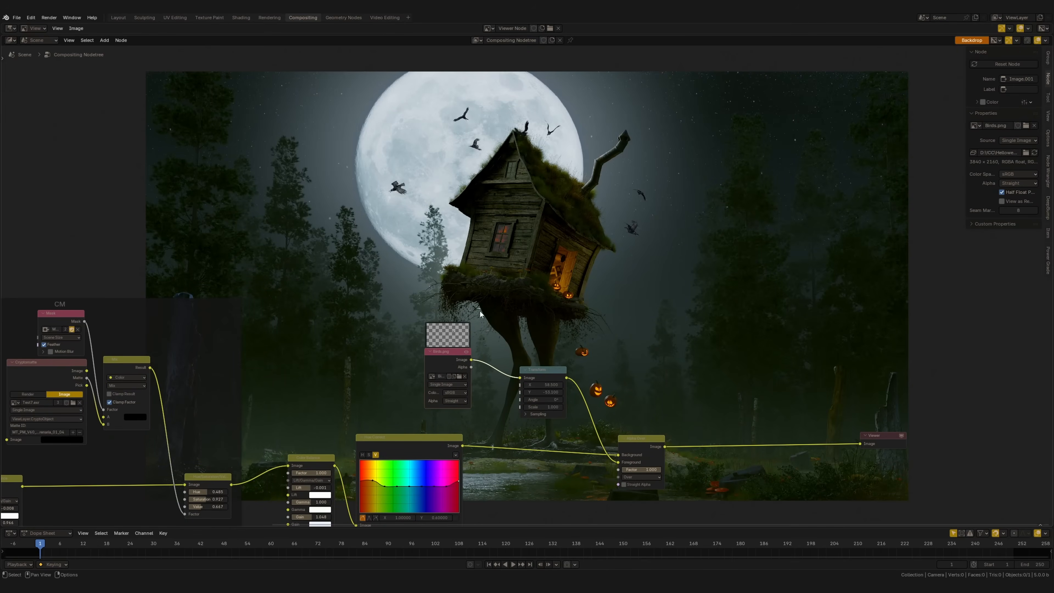
Delete the Transform node between Birds.png and Alpha Over while keeping the connection
left_click(550, 373)
left_click_drag(450, 360, 499, 360)
key("ctrl+x")
Add a Hue/Saturation/Value node on the link between Birds.png and the Alpha Over foreground
scroll(540, 301, "down", 3)
scroll(550, 370, "up", 9)
key("shift+a")
type("h")
key("Down")
key("Down")
key("Return")
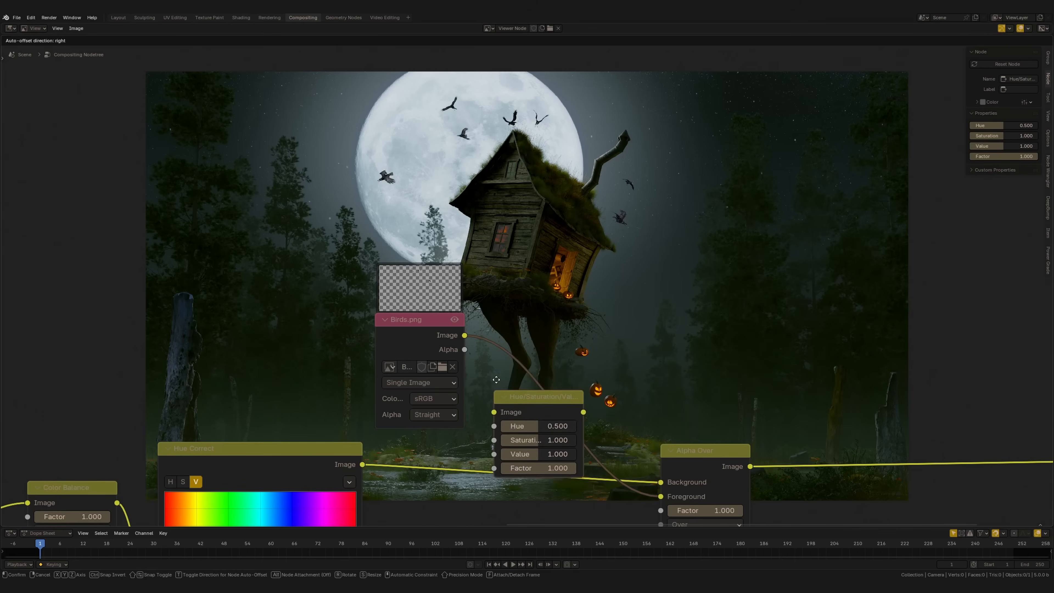
left_click(490, 324)
Set the birds' Hue/Saturation/Value node to saturation 0.617 and value 1.100
left_click(417, 340)
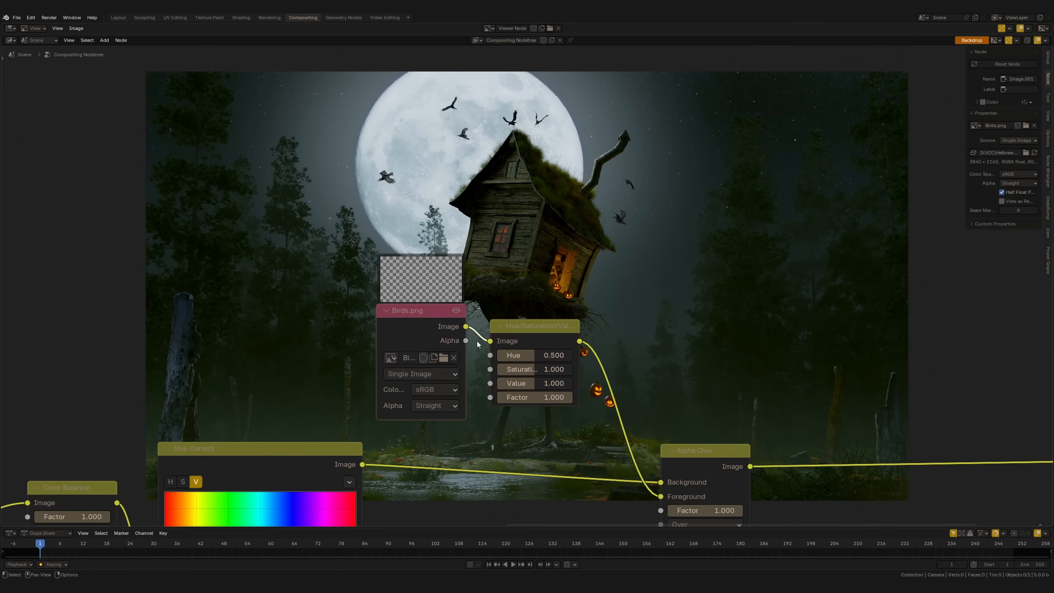
scroll(528, 283, "up", 1)
left_click_drag(553, 383, 518, 384)
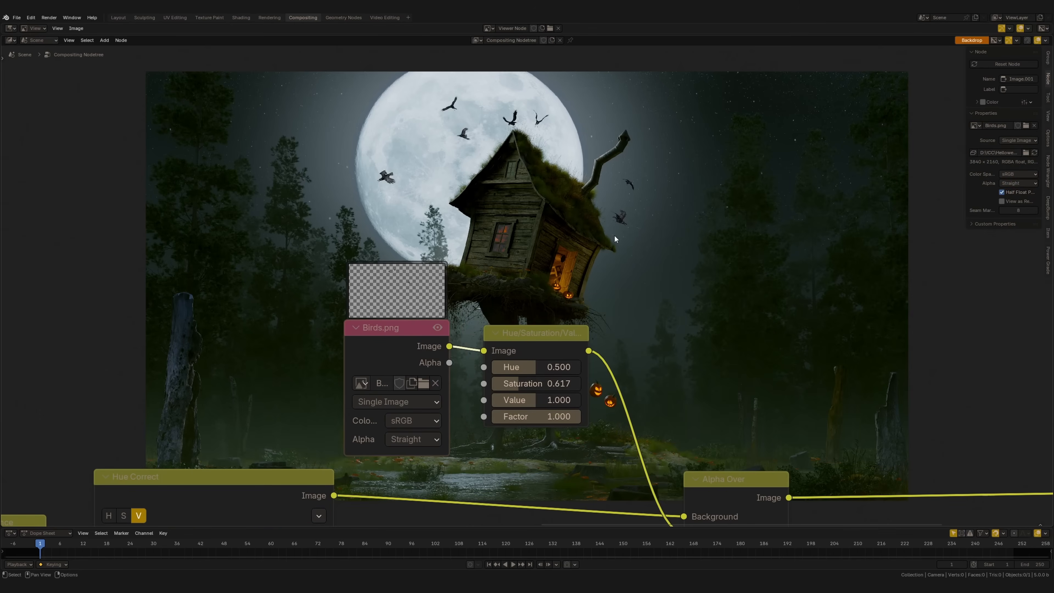
key("alt+v")
key("alt+v")
middle_click_drag(630, 175, 632, 254, "alt")
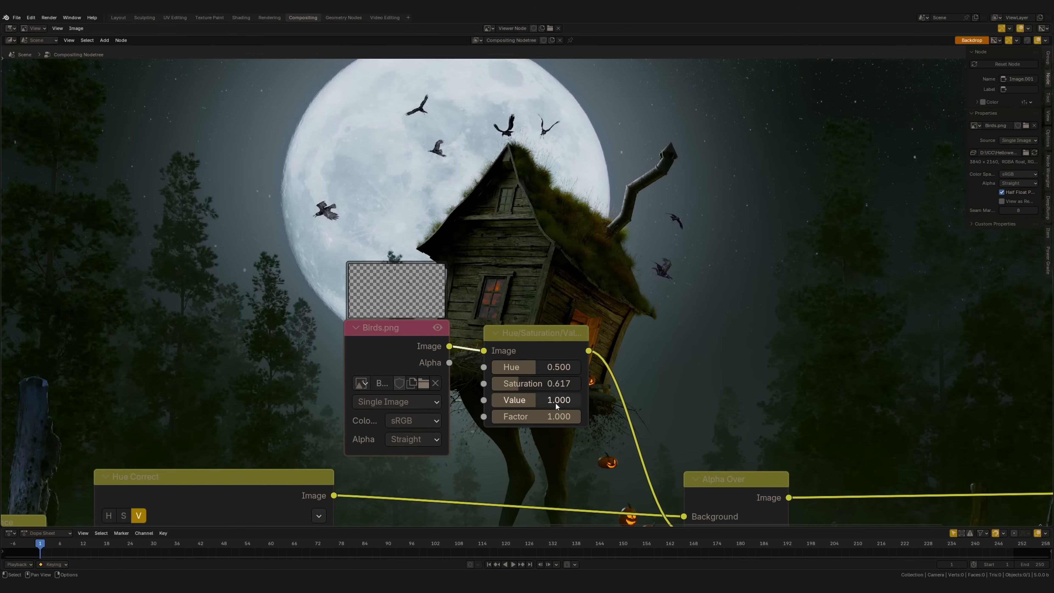
mouse_move(557, 403)
left_mouse_down()
mouse_move(548, 402)
mouse_move(561, 401)
left_mouse_up()
Insert a Color Balance node between the birds' Hue/Saturation/Value node and Alpha Over
middle_click_drag(666, 333, 606, 309)
key("shift+a")
left_click(606, 308)
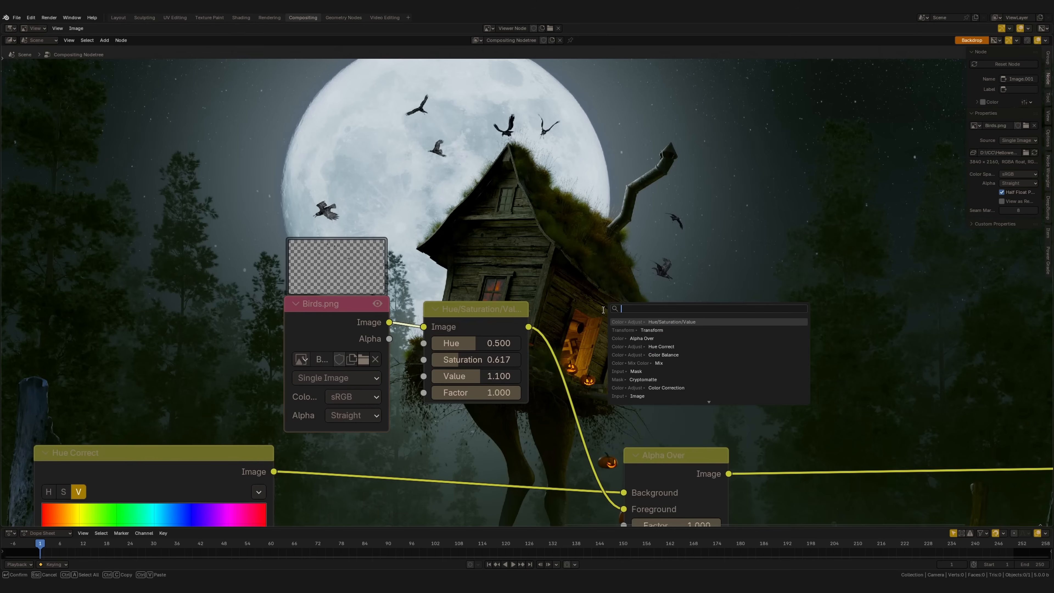
type("color ba")
key("Return")
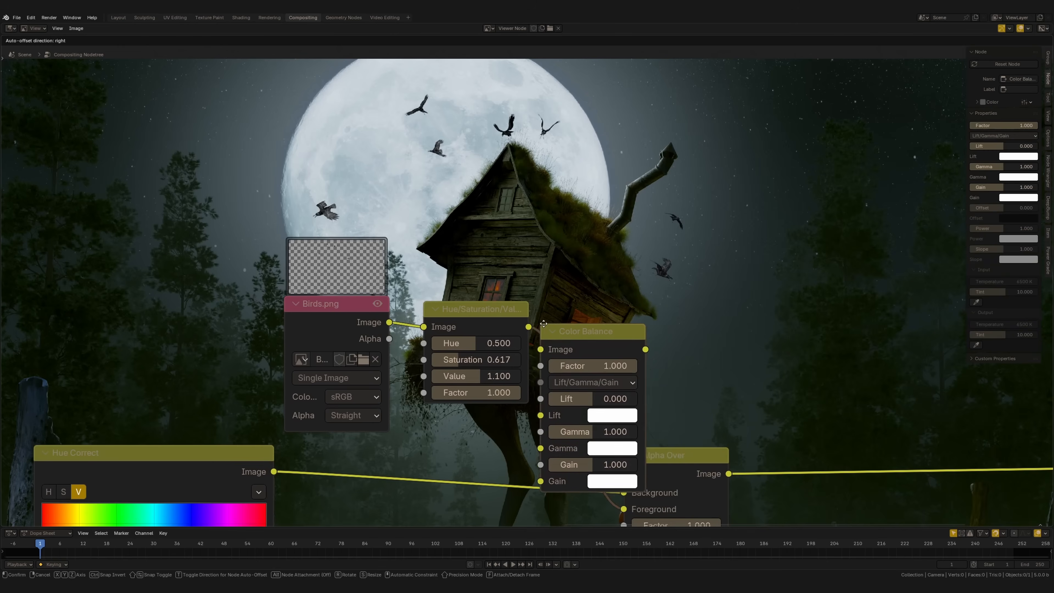
left_click(561, 311)
middle_click_drag(580, 324, 503, 362)
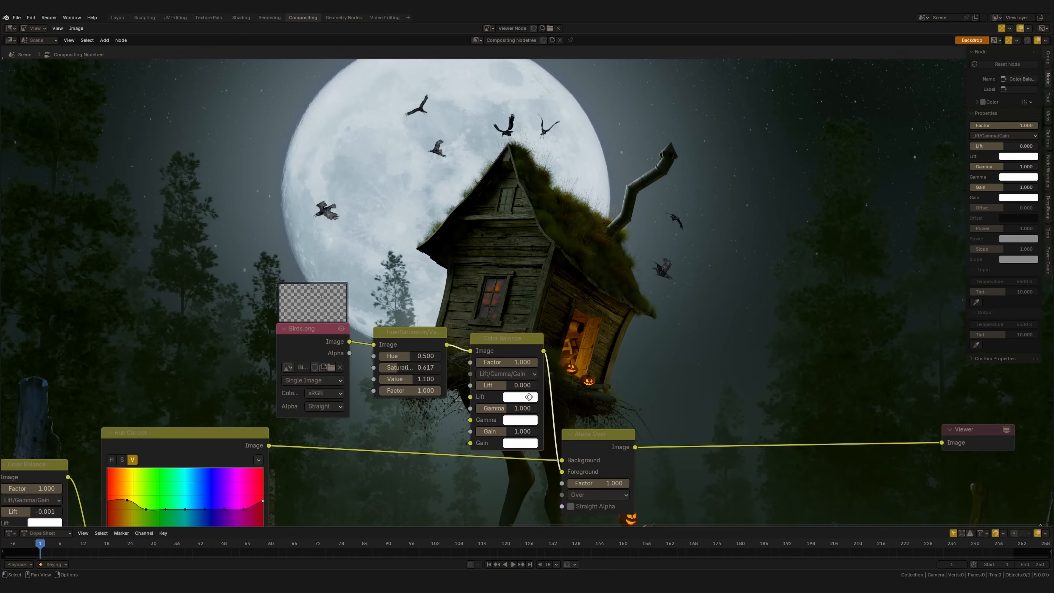
Tint the birds' Color Balance gamma pale cyan (hue 0.512, saturation 0.065), with gamma 0.952 and lift 0.139
middle_click_drag(527, 393, 477, 409)
left_click(477, 436)
left_click_drag(507, 298, 502, 294)
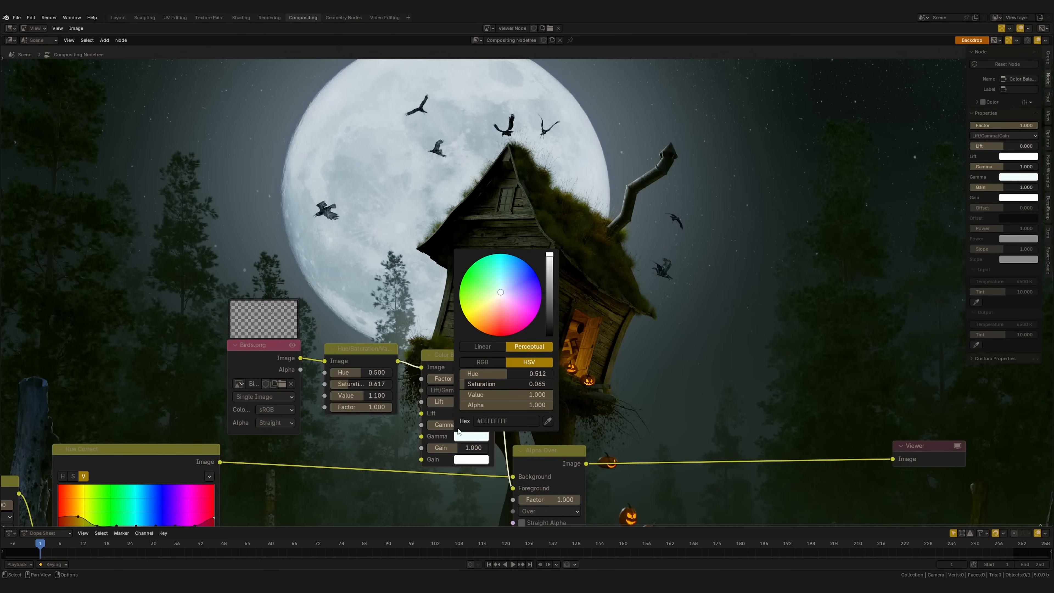
left_click_drag(467, 431, 485, 407)
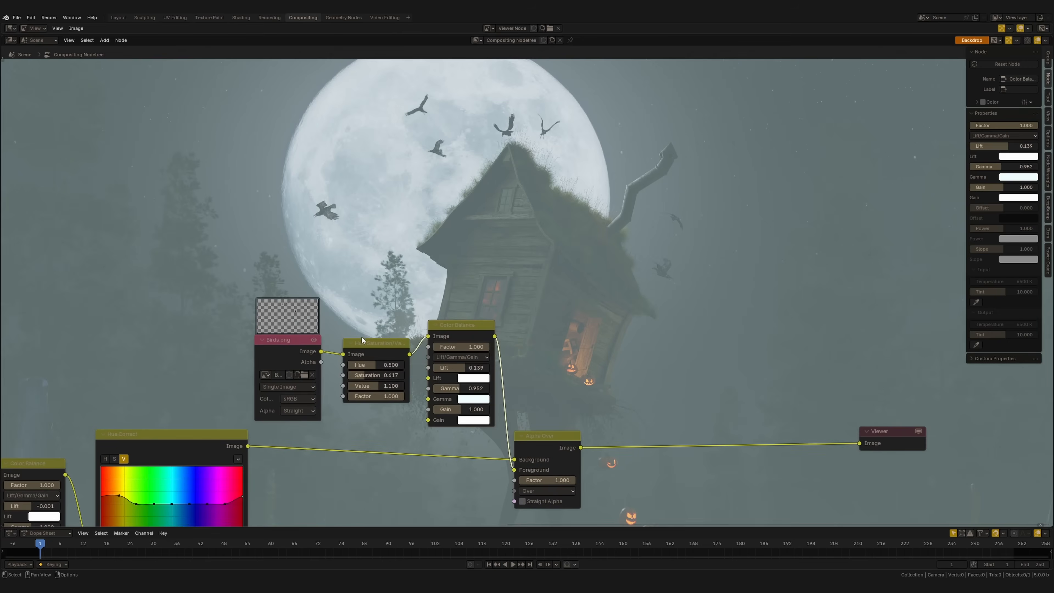
Preview the Birds.png alpha and connect it to the Alpha Over node's Factor
left_click(288, 360, "ctrl+shift")
left_click(289, 360, "ctrl+shift")
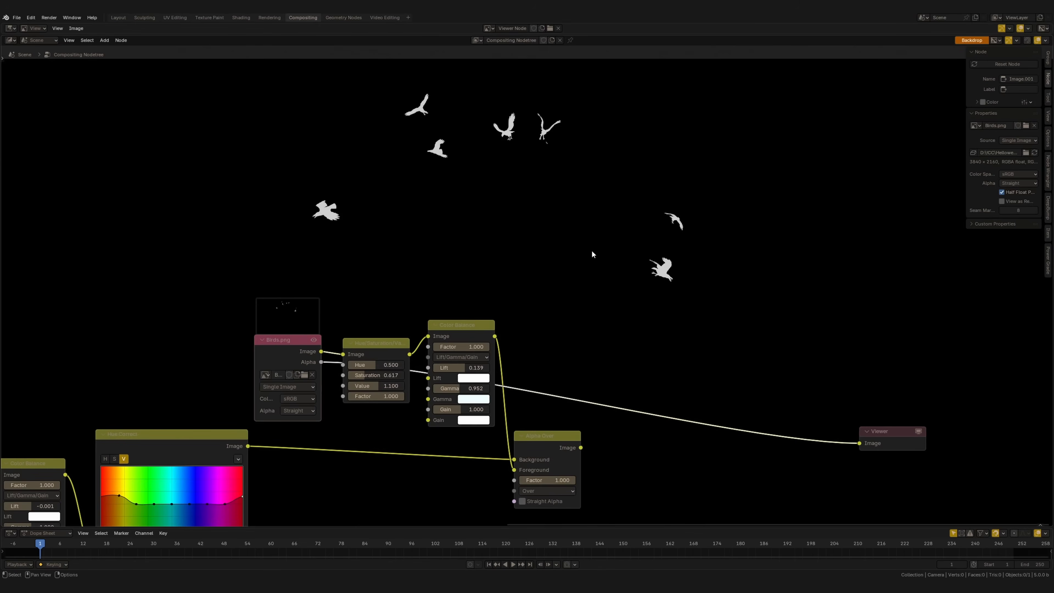
left_click(552, 452, "ctrl+shift")
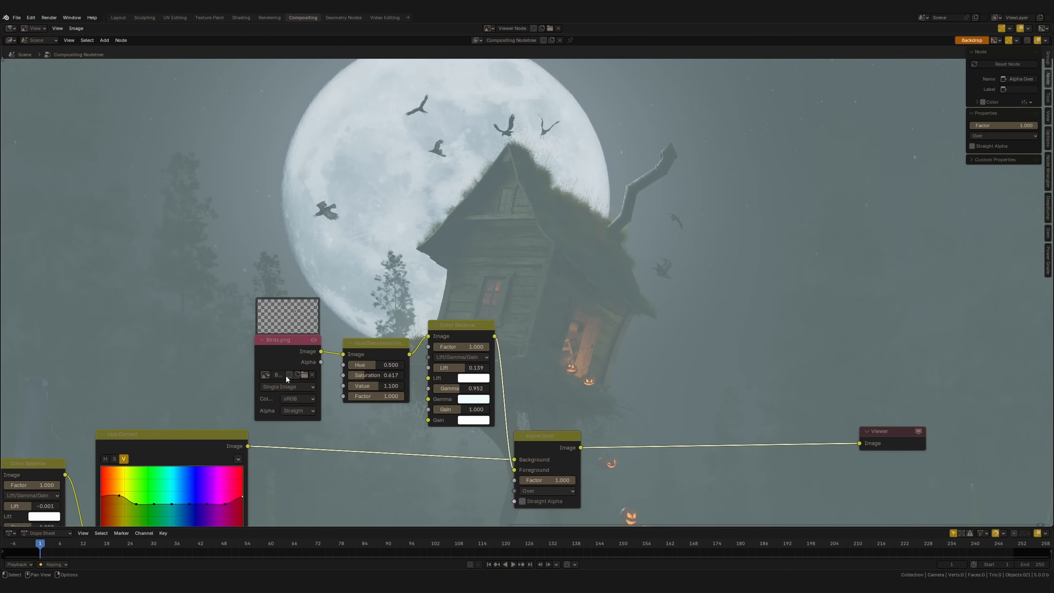
left_click_drag(321, 362, 514, 480)
left_click(548, 453)
scroll(657, 265, "up", 3)
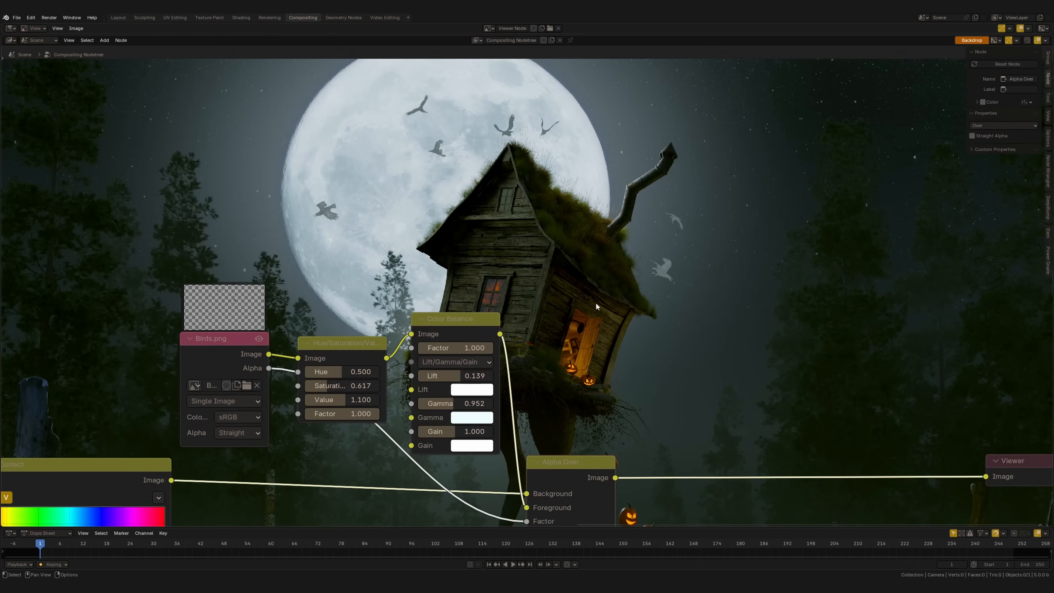
Lower the Lift in the birds' Color Balance node to 0.024
scroll(607, 312, "down", 2)
mouse_move(461, 348)
left_mouse_down()
mouse_move(417, 352)
mouse_move(459, 356)
mouse_move(448, 354)
left_mouse_up()
scroll(669, 283, "up", 2)
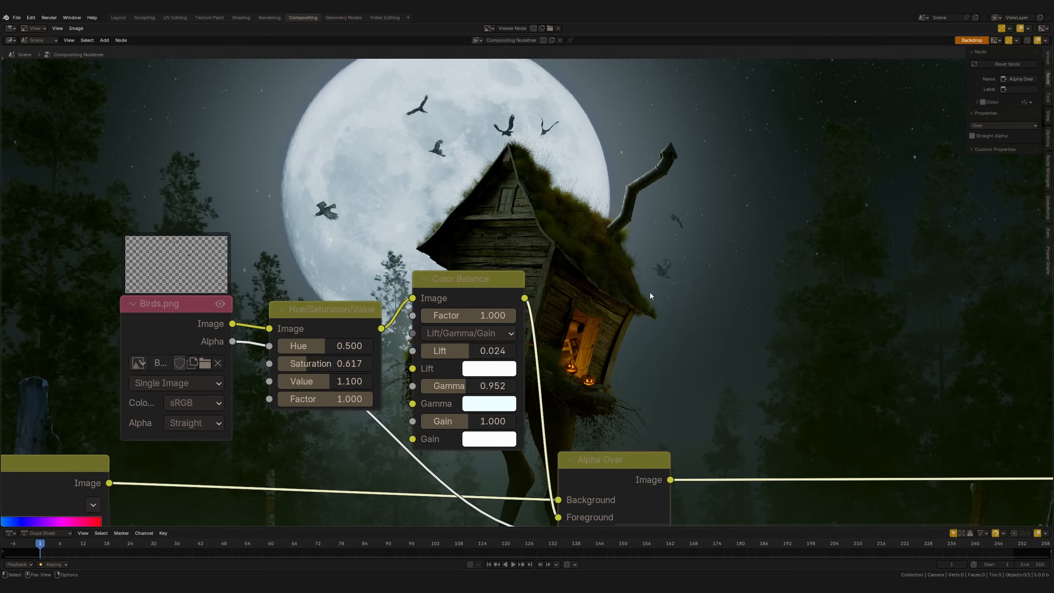
scroll(651, 298, "up", 2)
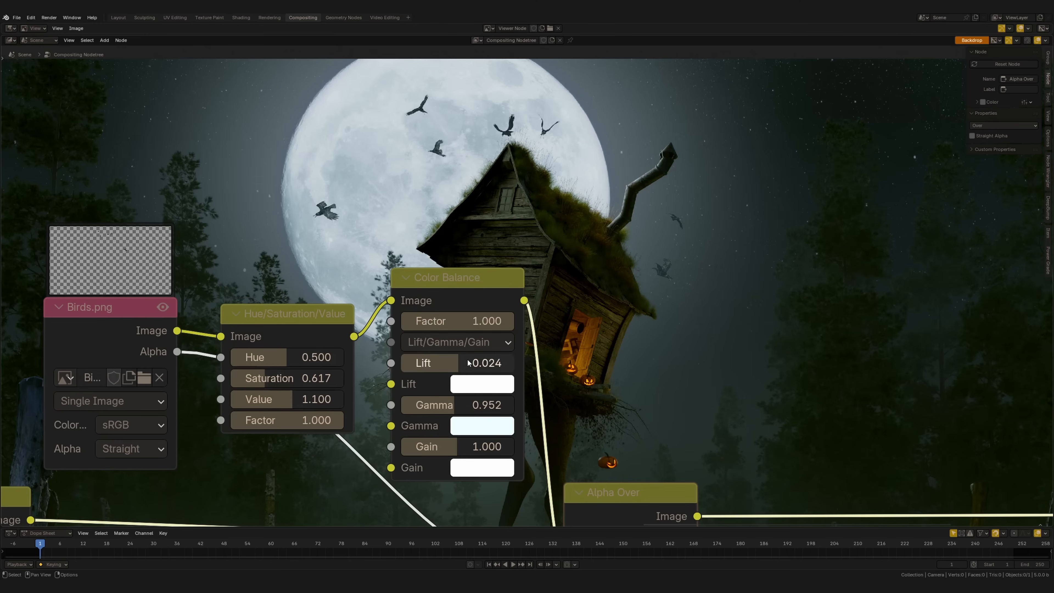
Enclose the bird compositing nodes in a frame and move the Viewer node farther away to make room
scroll(475, 391, "down", 2)
scroll(478, 392, "down", 5)
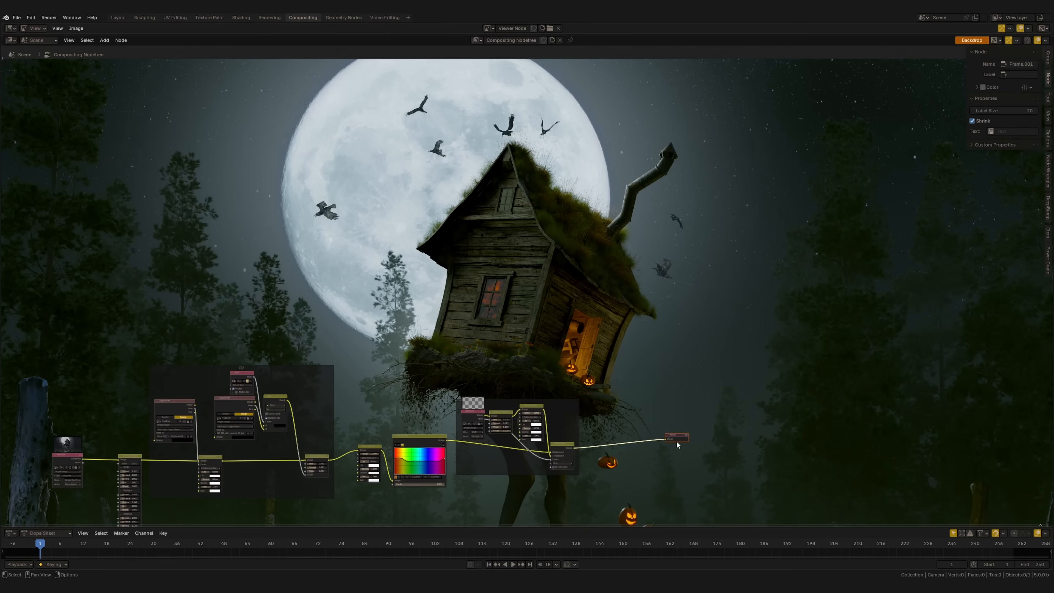
key("g")
left_click(822, 441)
scroll(625, 309, "down", 4)
middle_click_drag(621, 306, 621, 361)
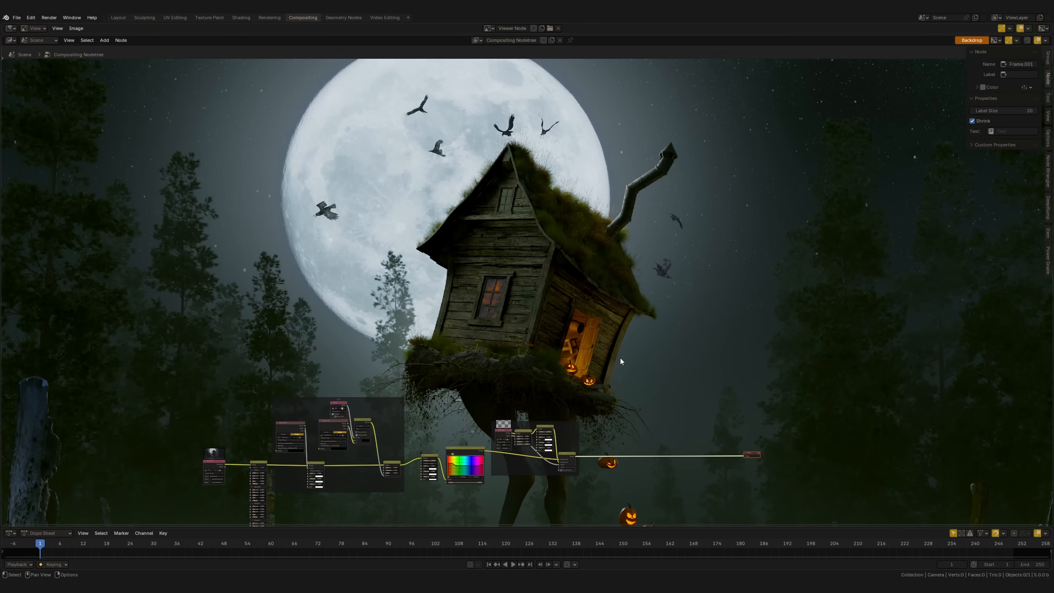
Add a Glare node on the link between Alpha Over and the Viewer
key("shift+a")
type("gla")
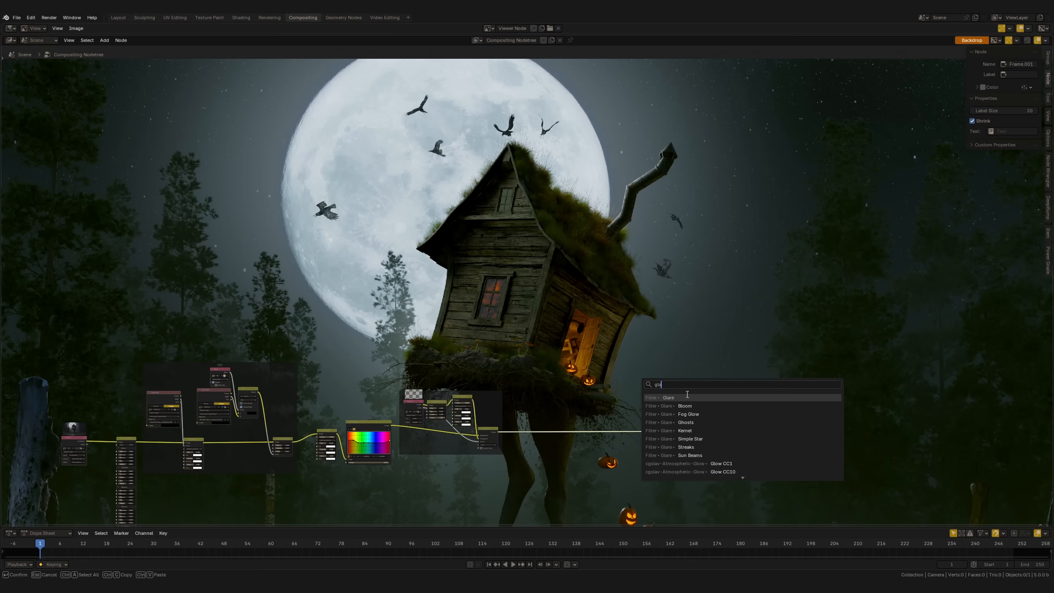
key("Return")
left_click(680, 419)
scroll(680, 419, "up", 6)
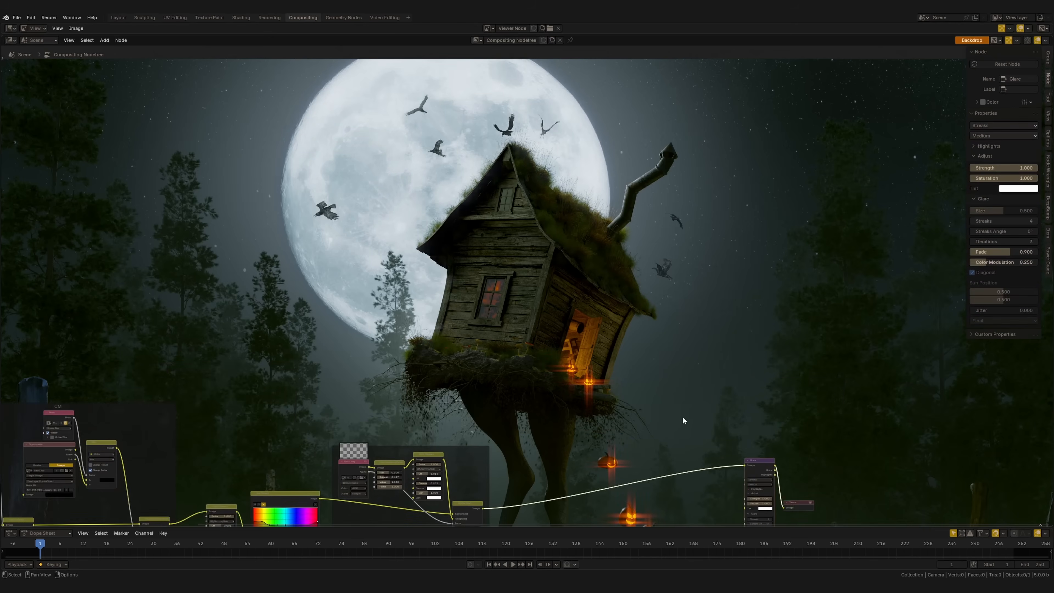
Switch the Glare type to Bloom and set its size to 0.375
left_click(679, 401)
left_click(679, 429)
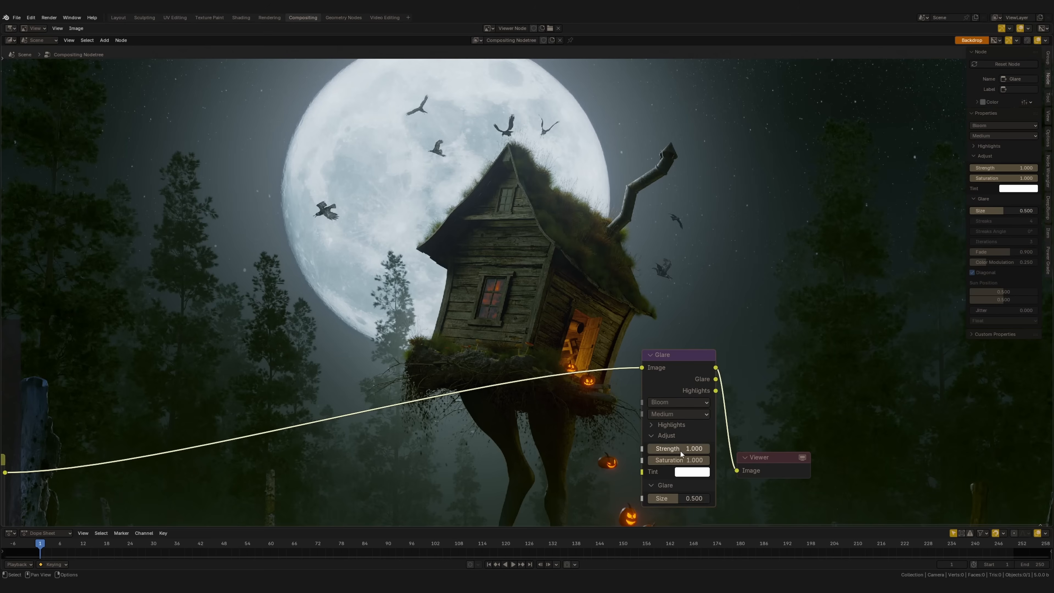
left_click_drag(691, 499, 677, 498)
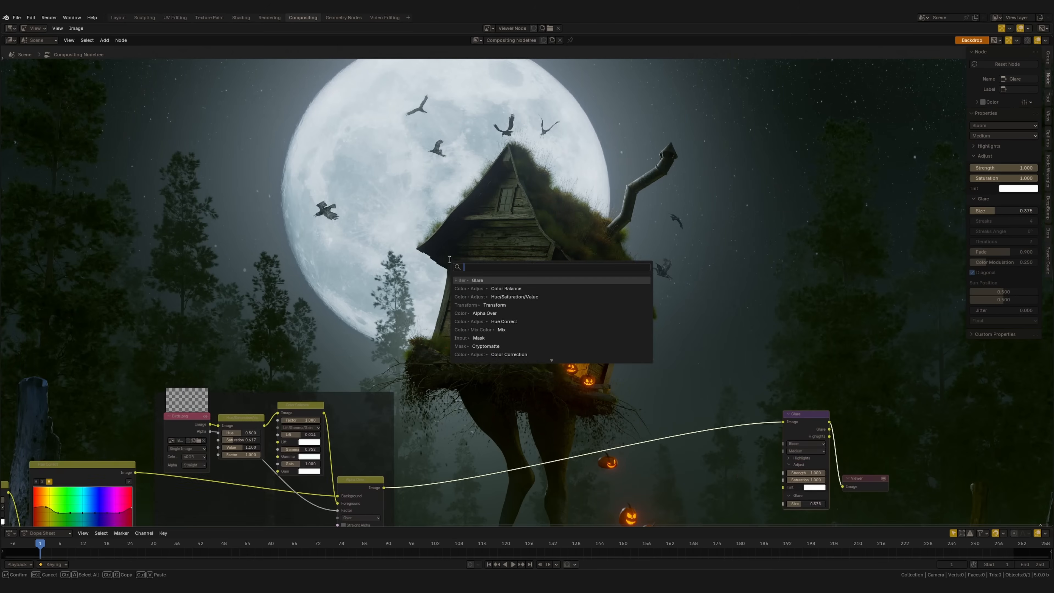
Add an Ellipse Mask node, then reposition and resize its ellipse over the moon
type("e")
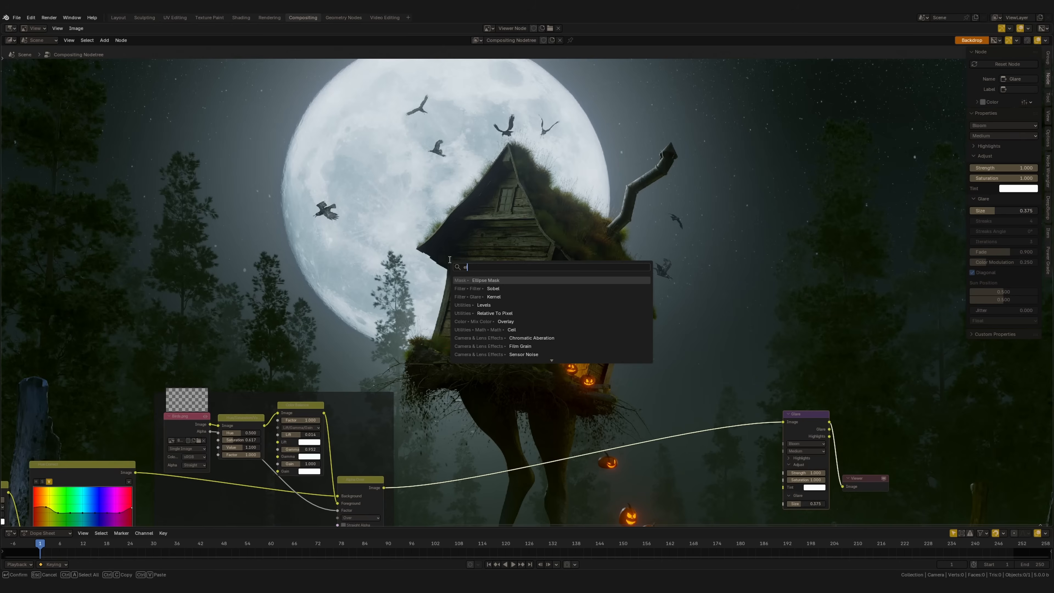
key("Return")
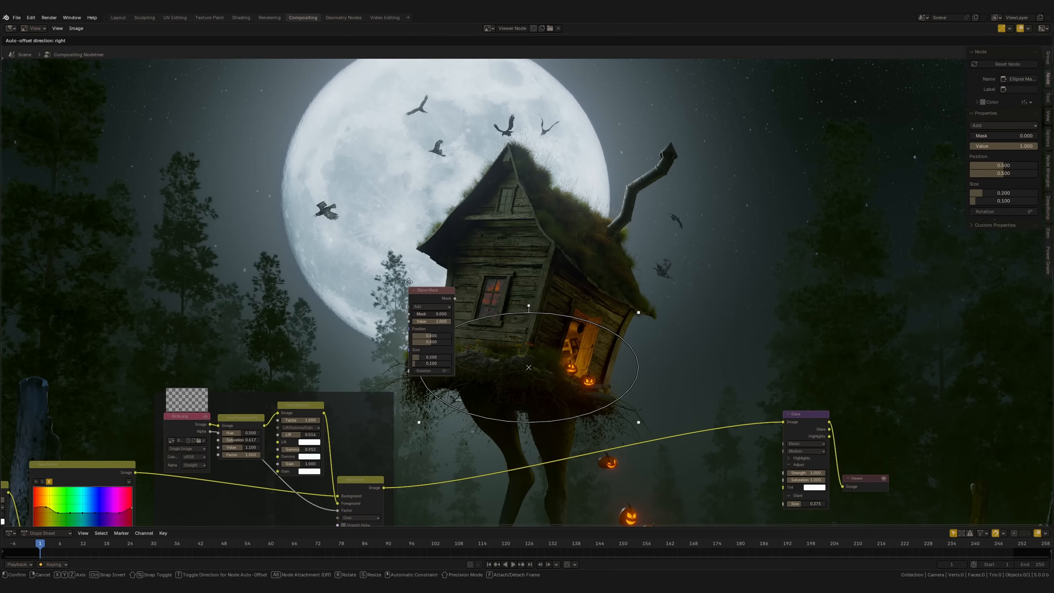
left_click(641, 344)
middle_click_drag(527, 358, 532, 382)
left_click_drag(529, 368, 471, 183)
left_click_drag(576, 246, 581, 331)
middle_click_drag(580, 330, 575, 328)
left_click_drag(470, 229, 477, 203)
middle_click_drag(623, 357, 533, 312)
left_click_drag(550, 316, 433, 334)
Add a Blur node to the Ellipse Mask output and set its size to 300 in both directions
mouse_move(457, 343)
left_mouse_down()
mouse_move(505, 383)
mouse_move(461, 349)
left_mouse_up()
type("blur")
key("Return")
left_click(491, 354)
type("300")
key("Return")
key("l")
Insert a Mix Color node on the link between Alpha Over and Glare
key("shift+a")
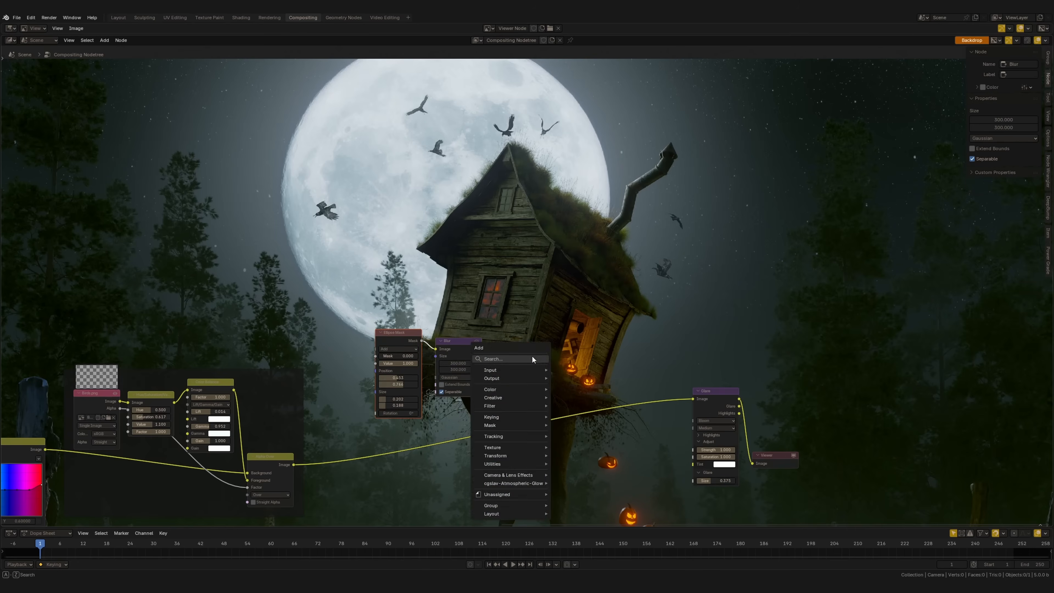
left_click(532, 355)
type("mi")
key("Down")
key("Down")
key("Down")
key("Down")
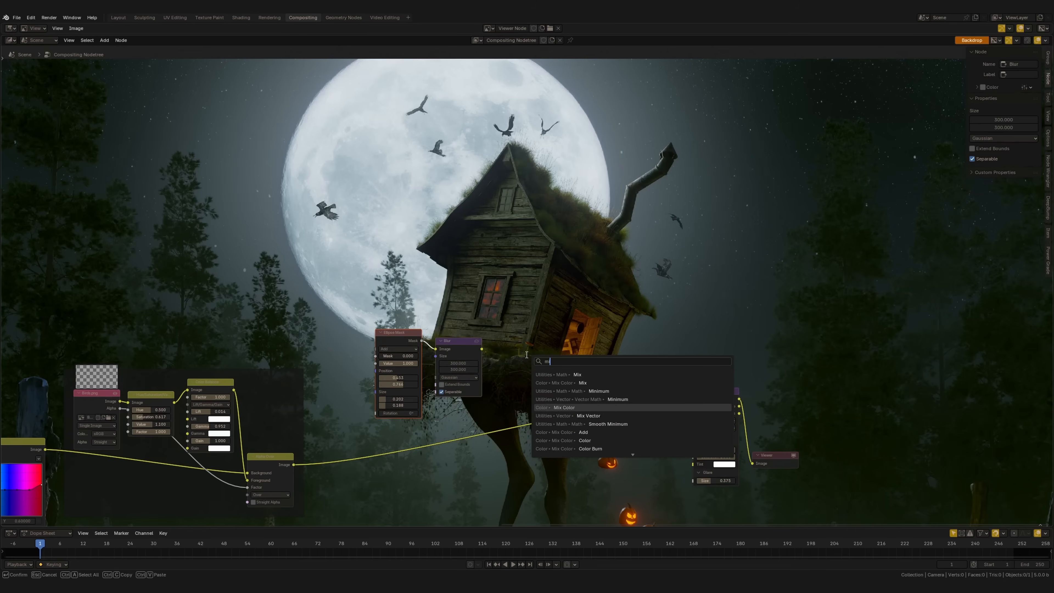
key("Return")
left_click(438, 424)
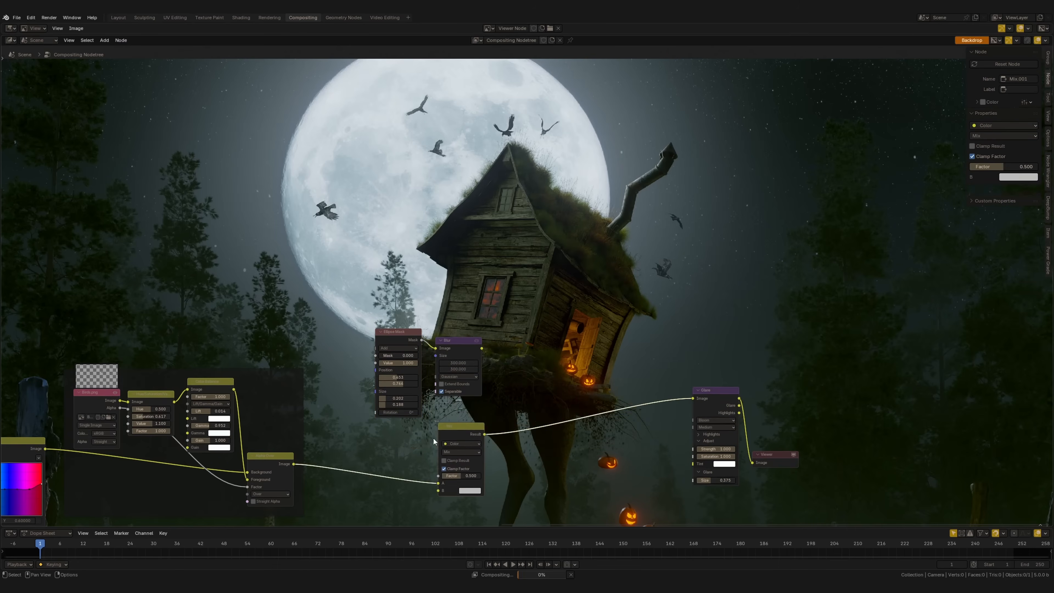
Arrange the mask, blur and mix nodes and connect the Blur output to the Mix node's Factor input
middle_click_drag(464, 447, 551, 421)
left_click_drag(549, 402, 549, 406)
left_click_drag(460, 279, 559, 348)
left_click_drag(549, 323, 580, 416)
left_click_drag(521, 451, 524, 454)
left_click_drag(520, 330, 497, 370)
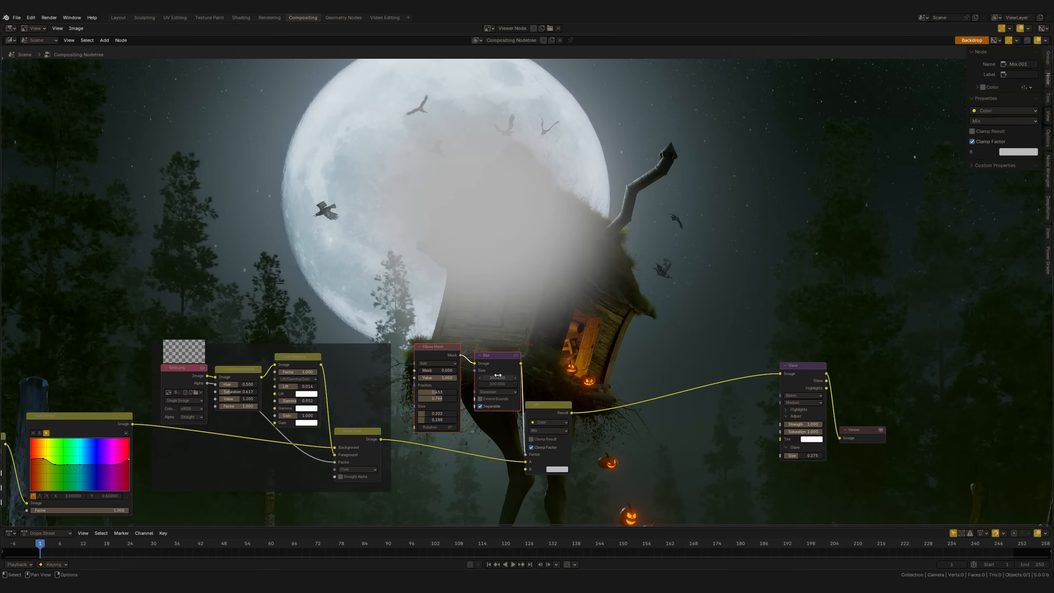
Set the new Mix node's blending mode to Screen and its B color to dark bluish grey #232327
middle_click_drag(538, 371, 474, 359)
left_click(484, 419)
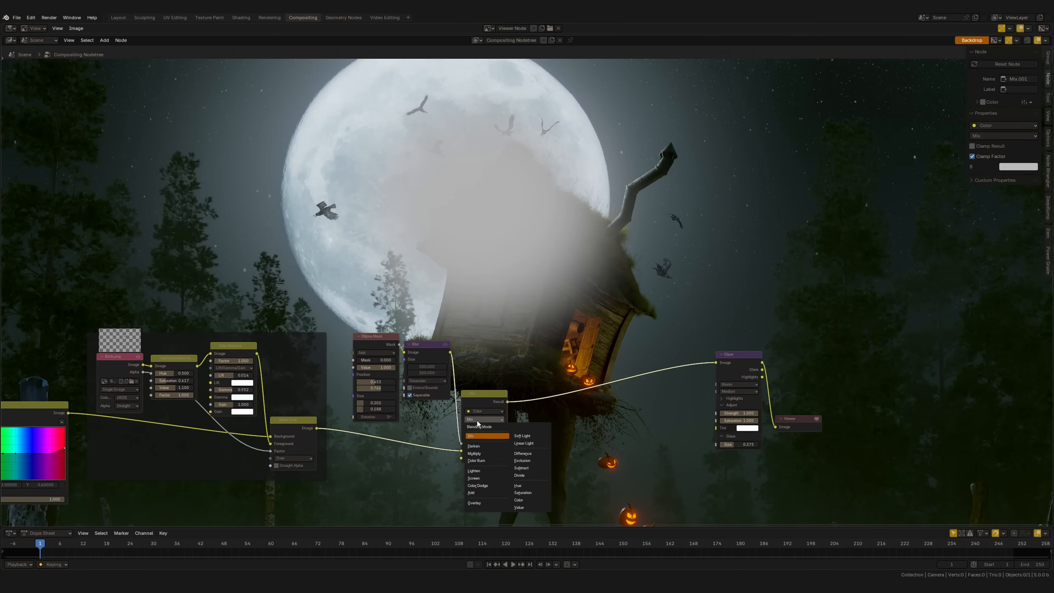
left_click(481, 481)
scroll(491, 407, "up", 4)
middle_click_drag(491, 505, 520, 420)
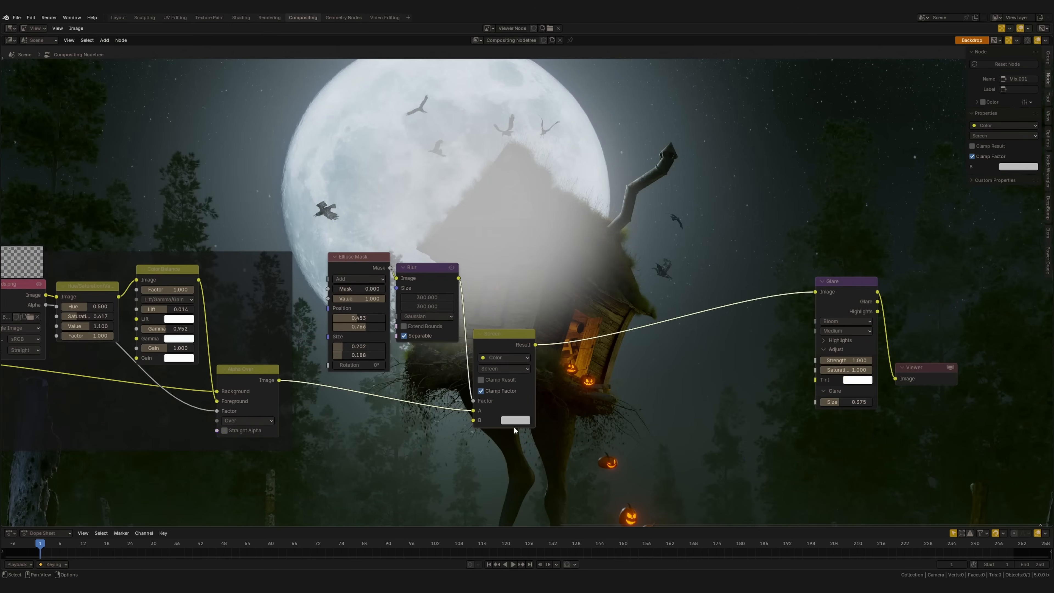
left_click(519, 421)
left_click_drag(582, 284, 586, 325)
middle_click_drag(593, 265, 547, 339)
left_click(468, 494)
left_click_drag(496, 375, 497, 371)
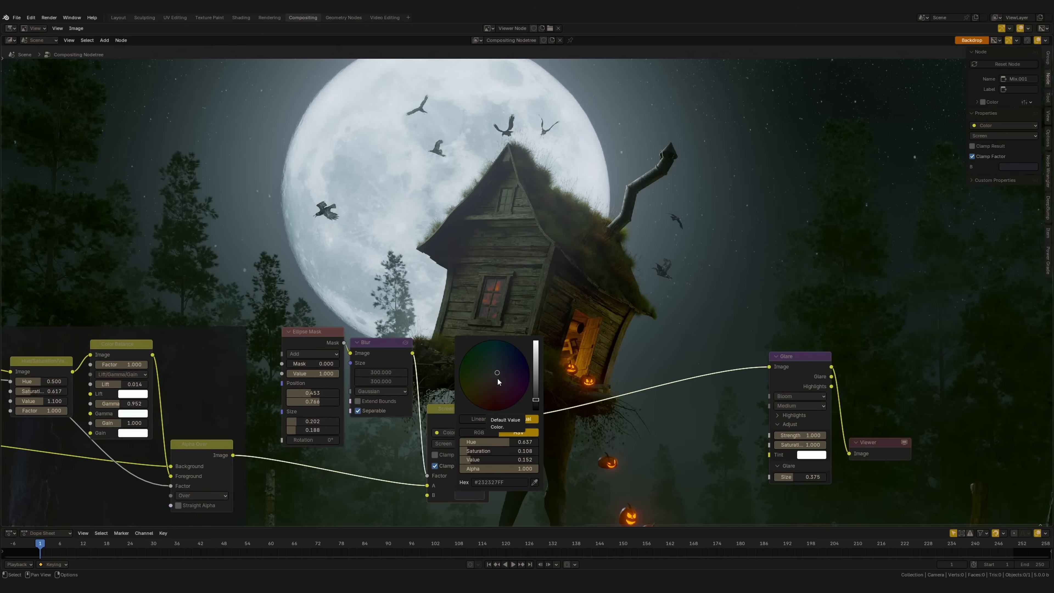
scroll(539, 301, "down", 3)
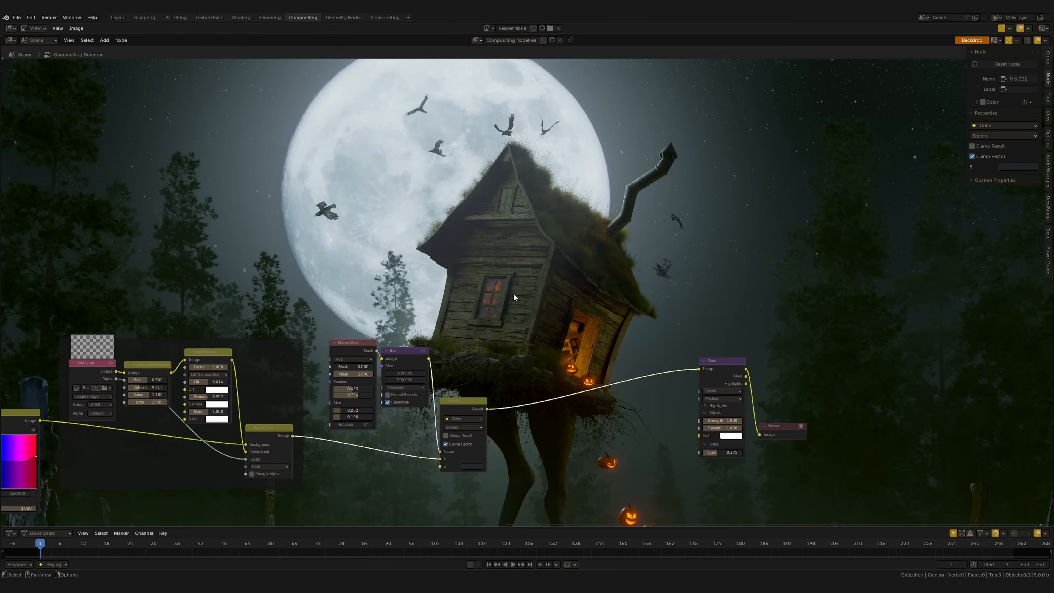
Mute and unmute the Screen and Glare nodes to compare the image with and without the glow and bloom
key("m")
left_click(730, 371)
key("m")
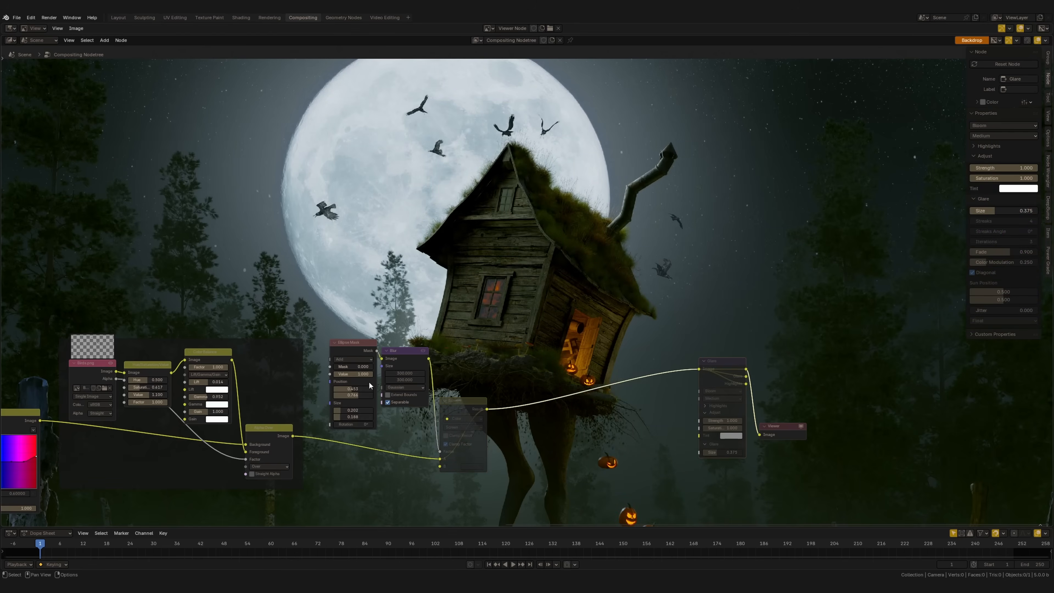
key("ctrl+z")
key("ctrl+z")
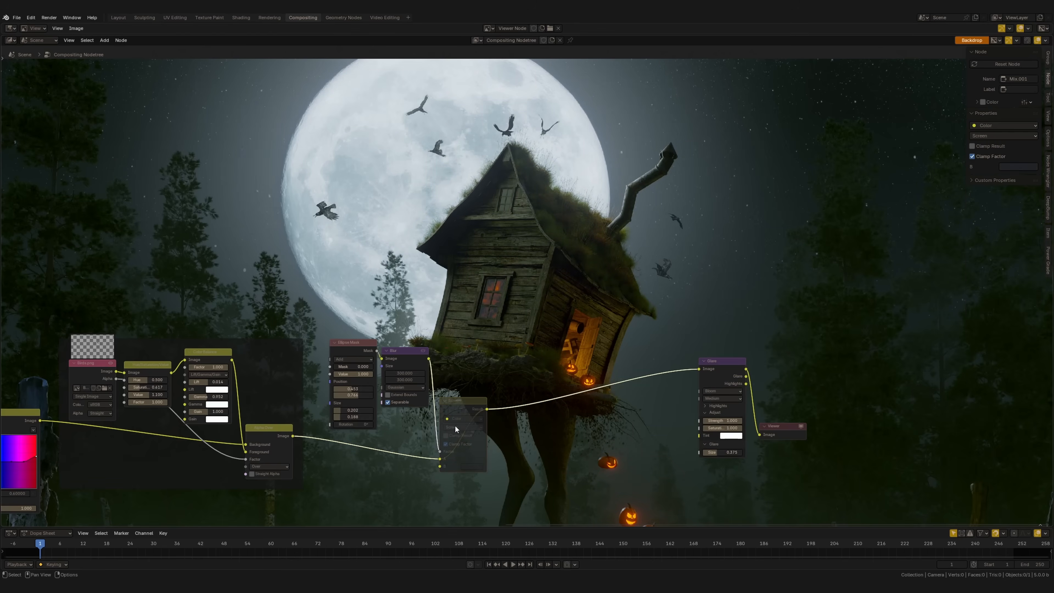
left_click(728, 368)
key("m")
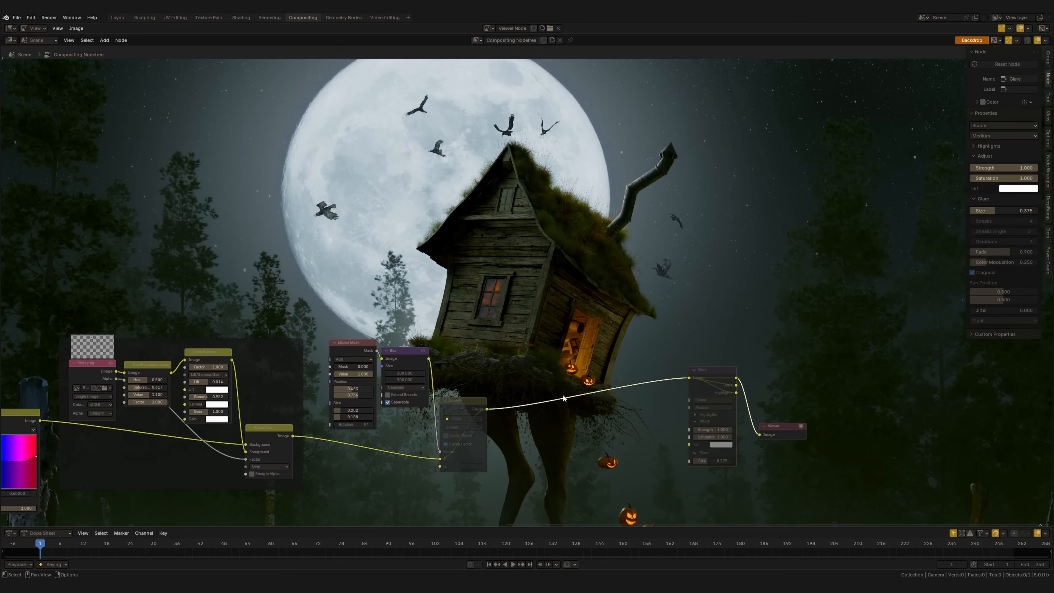
left_click(464, 420)
key("m")
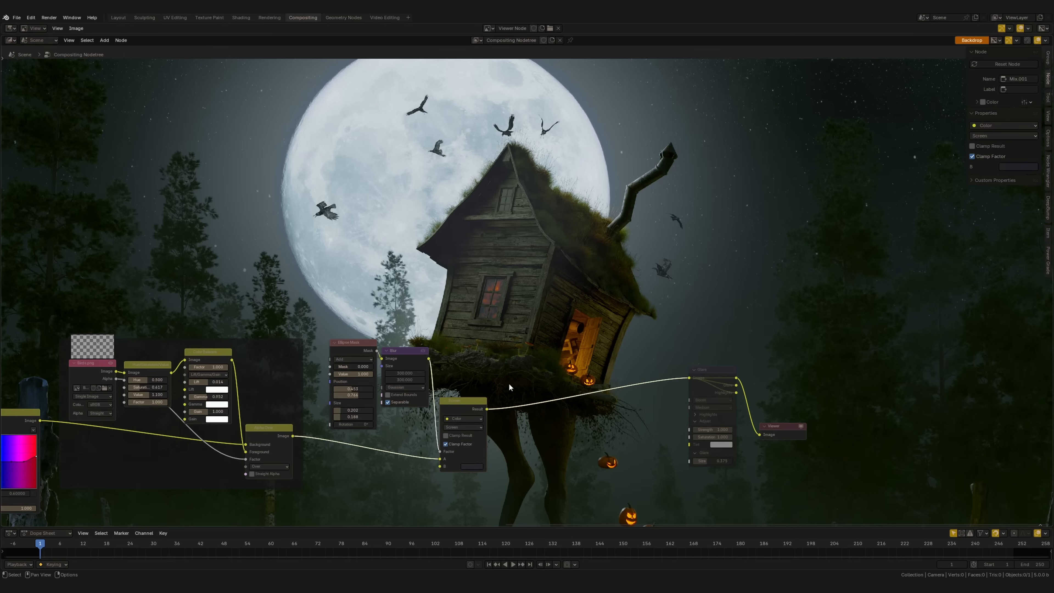
left_click(712, 389)
key("m")
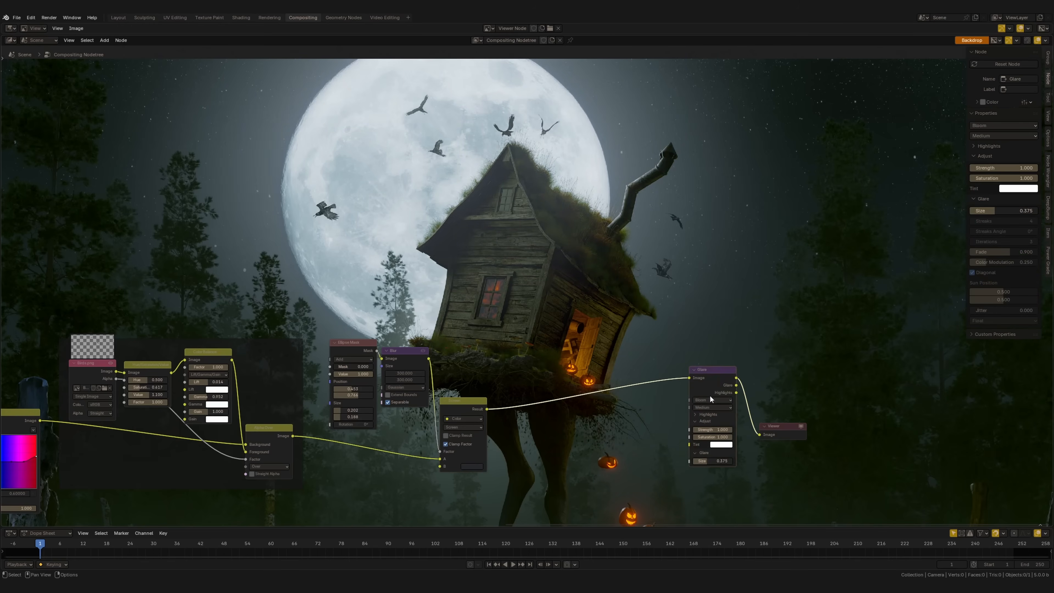
Group the Ellipse Mask, Blur and Screen nodes together in a frame
middle_click_drag(520, 300, 582, 280)
left_click_drag(582, 281, 402, 487)
key("ctrl+j")
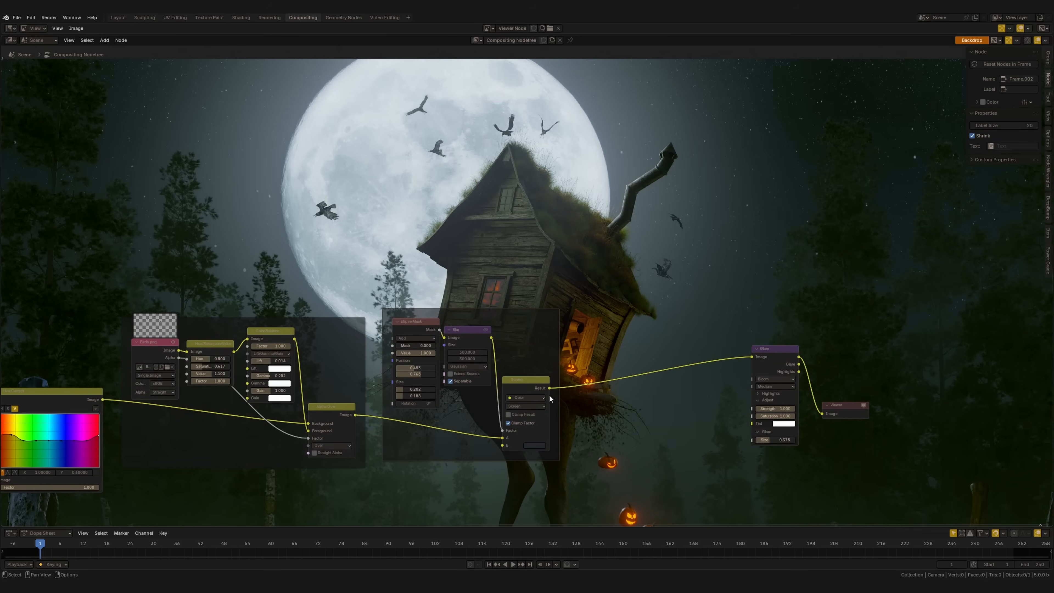
Move the Glare and Viewer nodes well away from the framed moon-glow nodes to make room between them
middle_click_drag(642, 361, 500, 342)
left_click_drag(749, 299, 574, 464)
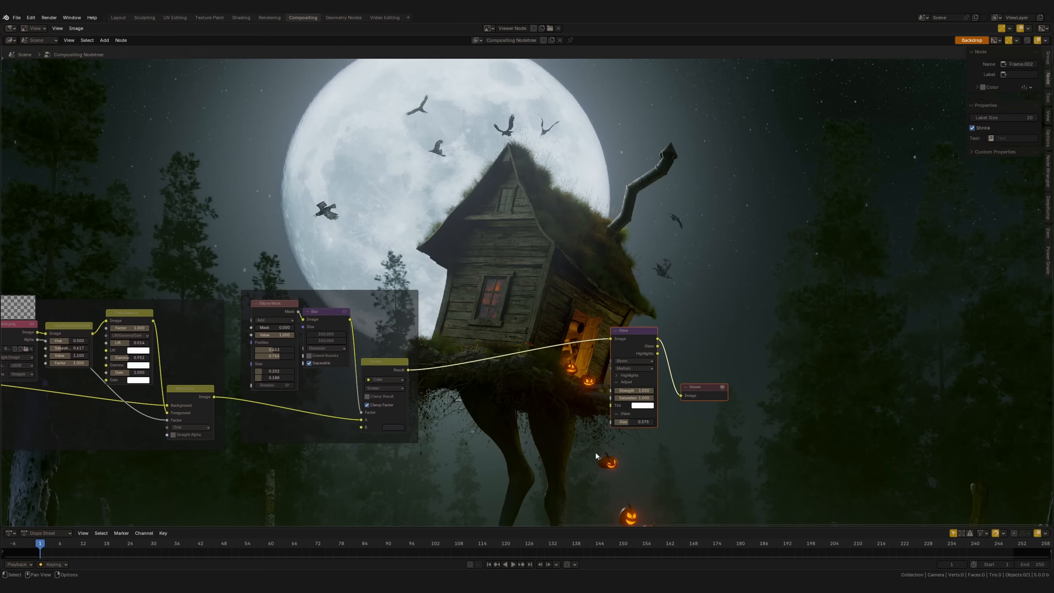
middle_click_drag(650, 407, 647, 467)
left_click_drag(708, 457, 897, 479)
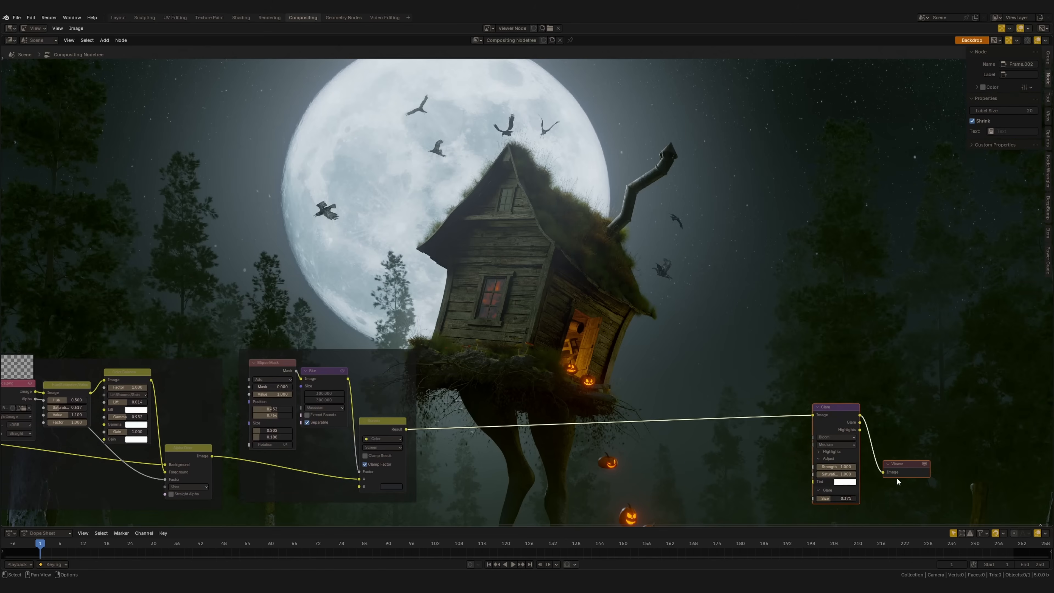
scroll(608, 351, "down", 3)
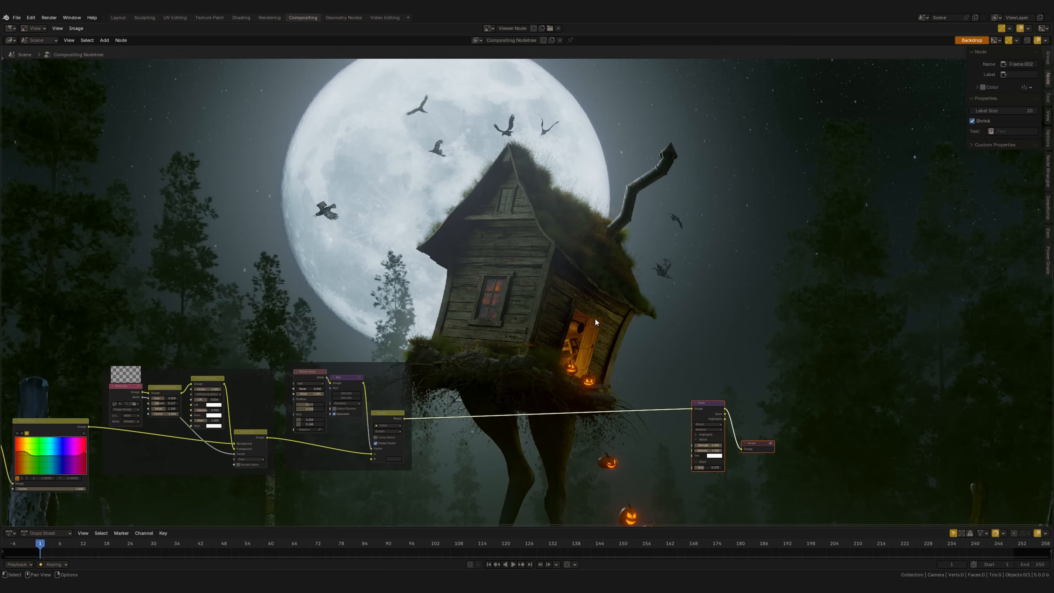
Insert a Filter node set to Diamond Sharpen with factor 0.160 between the Screen and Glare nodes
key("v")
key("v")
middle_click_drag(595, 318, 588, 259)
middle_click_drag(587, 256, 557, 161, "alt")
middle_click_drag(586, 256, 574, 319)
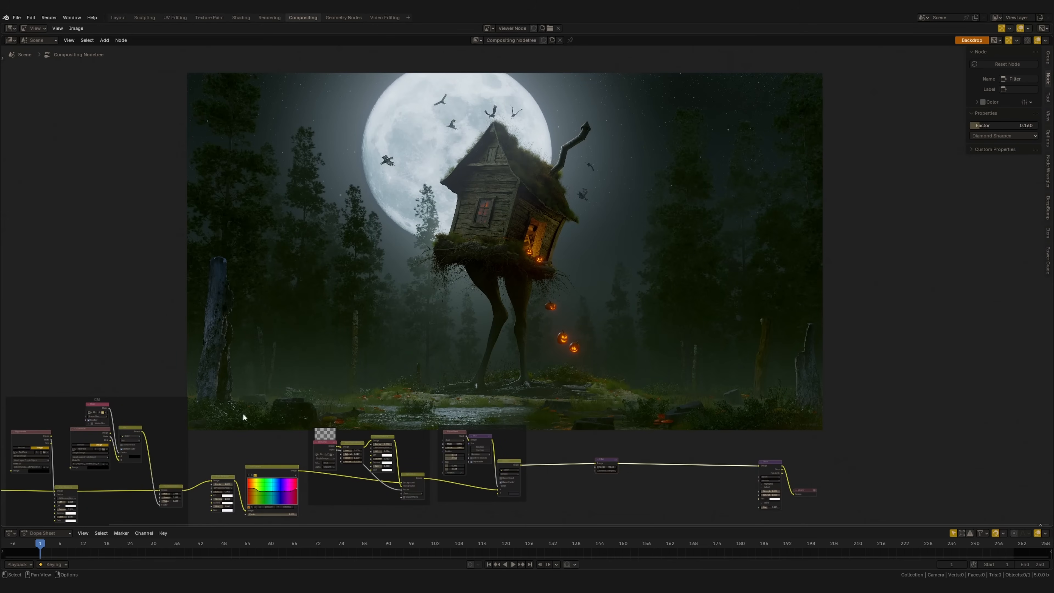
Show the Asset Shelf in the compositor
middle_click_drag(246, 285, 241, 274)
left_click(69, 40)
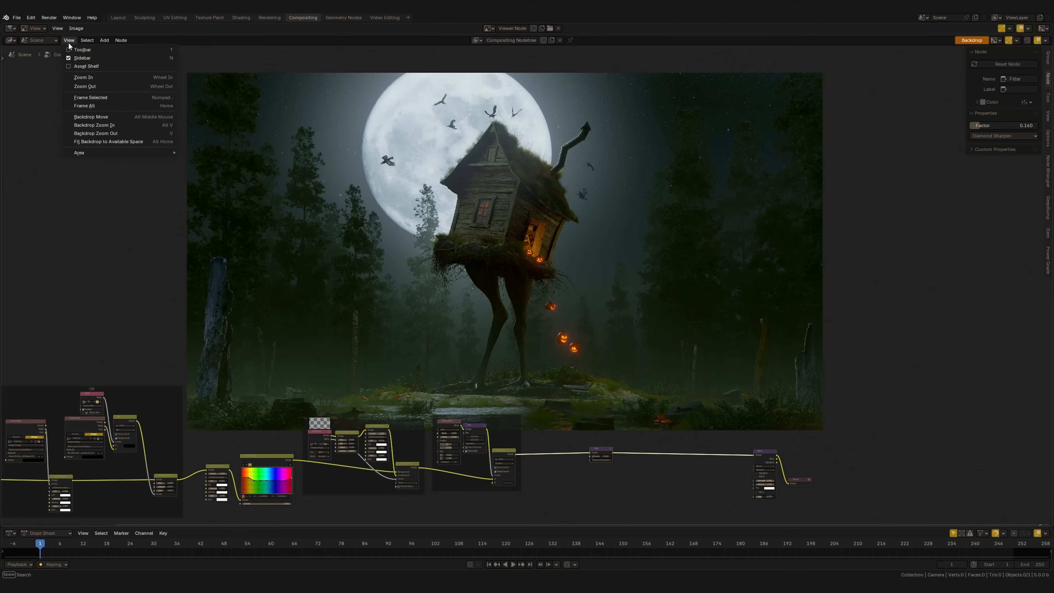
left_click(85, 67)
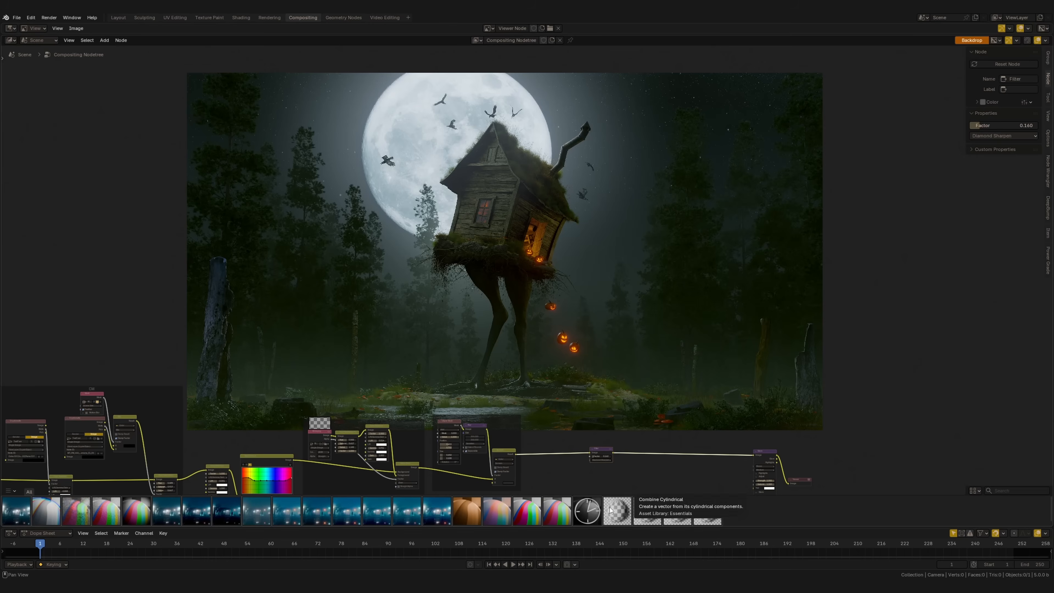
Insert the Vignette asset between the Filter and Glare nodes
left_click_drag(141, 516, 653, 440)
middle_click_drag(687, 461, 586, 284)
scroll(670, 388, "up", 6)
left_click_drag(615, 324, 589, 337)
middle_click_drag(580, 362, 614, 405)
scroll(594, 433, "up", 1)
scroll(618, 438, "up", 1)
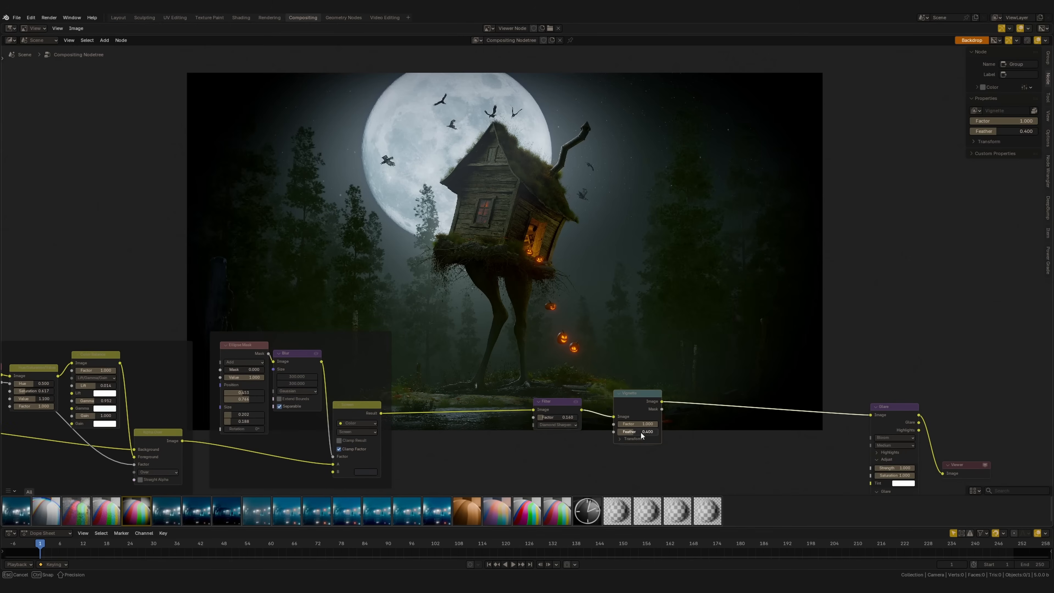
Set the Vignette node's Feather to 0.566
left_click_drag(646, 436, 646, 434)
left_click(646, 434)
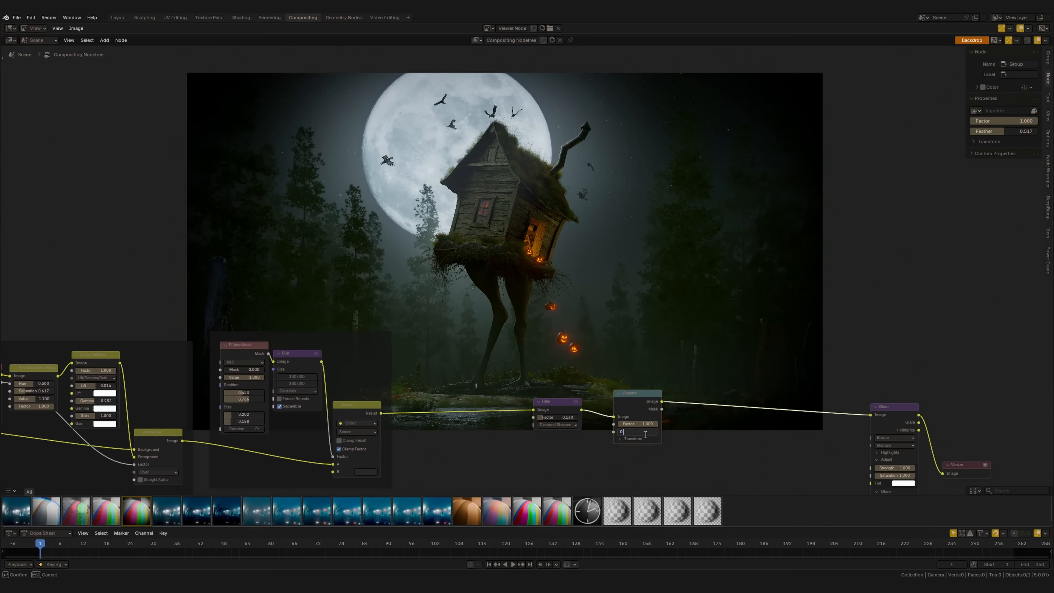
key("Return")
Move Glare next to the Vignette node and set its Strength to 0.372 and Size to 0.297
middle_click_drag(626, 285, 604, 248)
scroll(604, 250, "down", 1)
left_click_drag(610, 357, 648, 356)
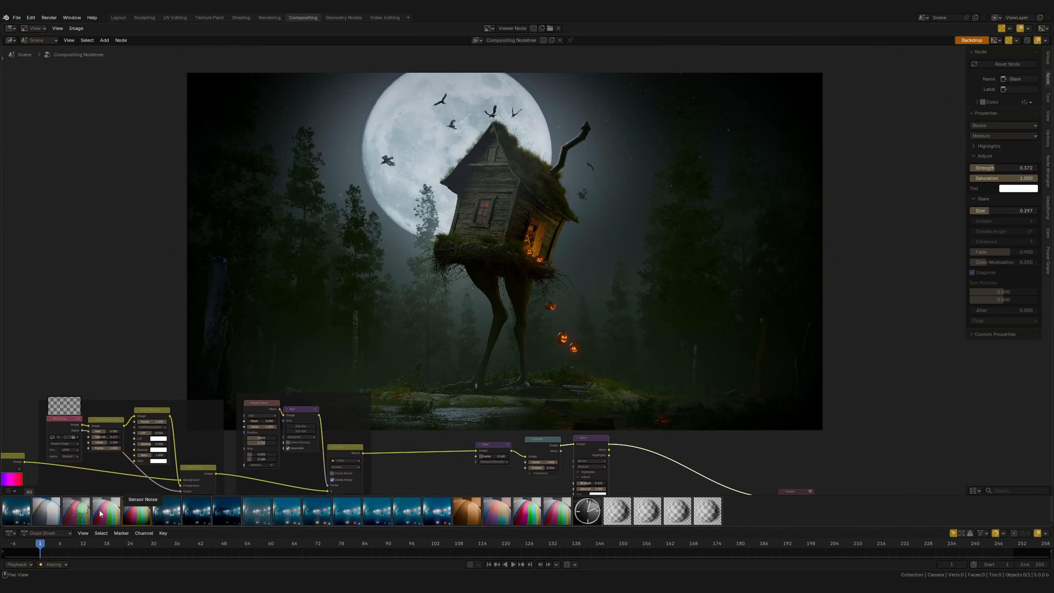
Insert the Chromatic Aberration asset between the Glare and Viewer nodes
left_click_drag(46, 511, 679, 427)
middle_click_drag(705, 438, 567, 335)
scroll(566, 335, "up", 1)
key("g")
left_click(543, 365)
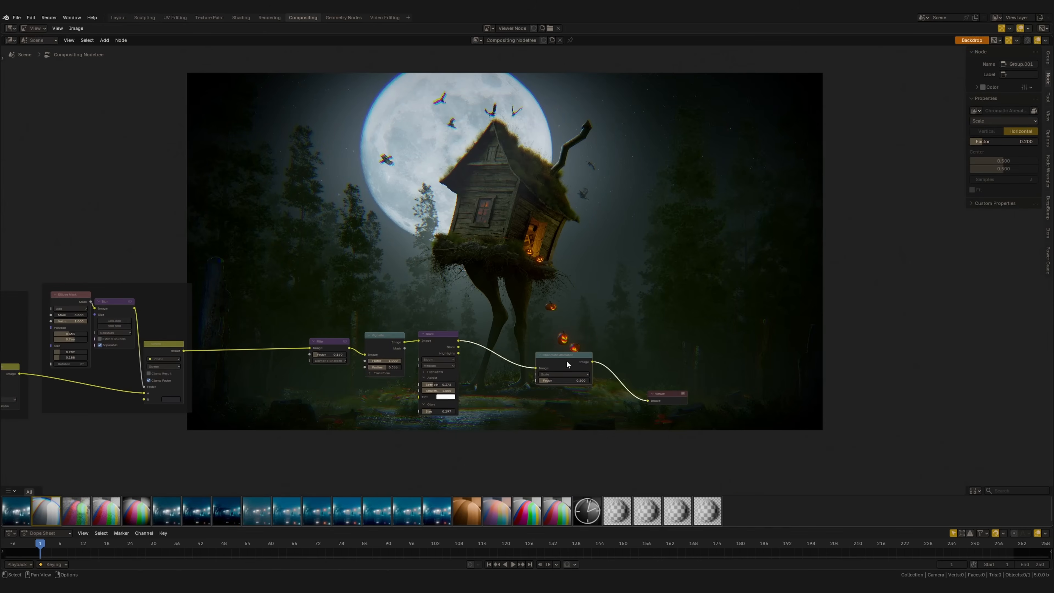
Switch the Chromatic Aberration node to Lens Dispersion with a factor of 0.020
middle_click_drag(543, 287, 639, 391)
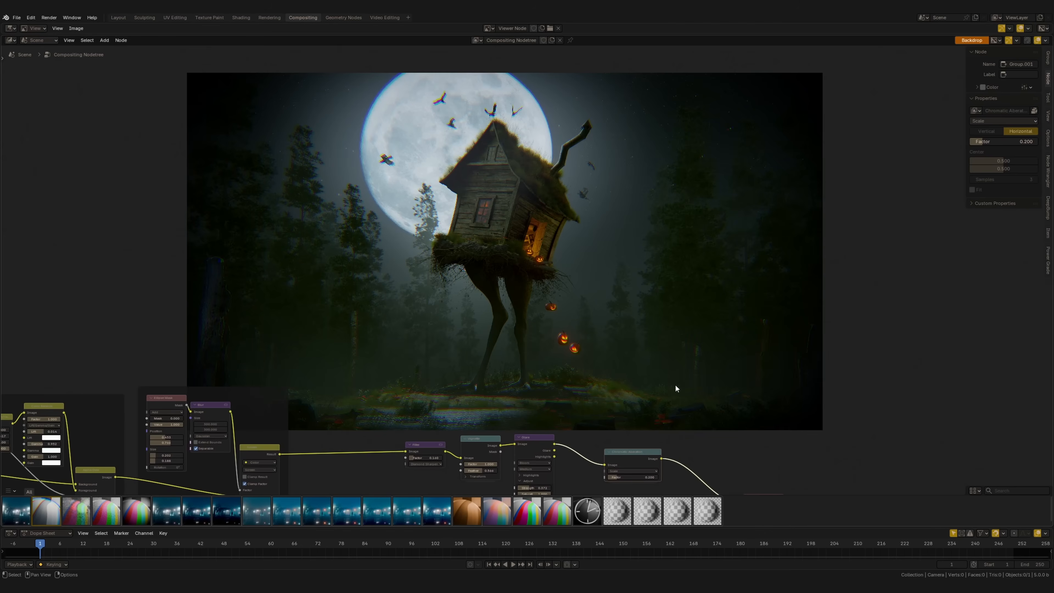
middle_click_drag(574, 412, 555, 356)
left_click_drag(598, 403, 576, 403)
scroll(563, 368, "up", 4)
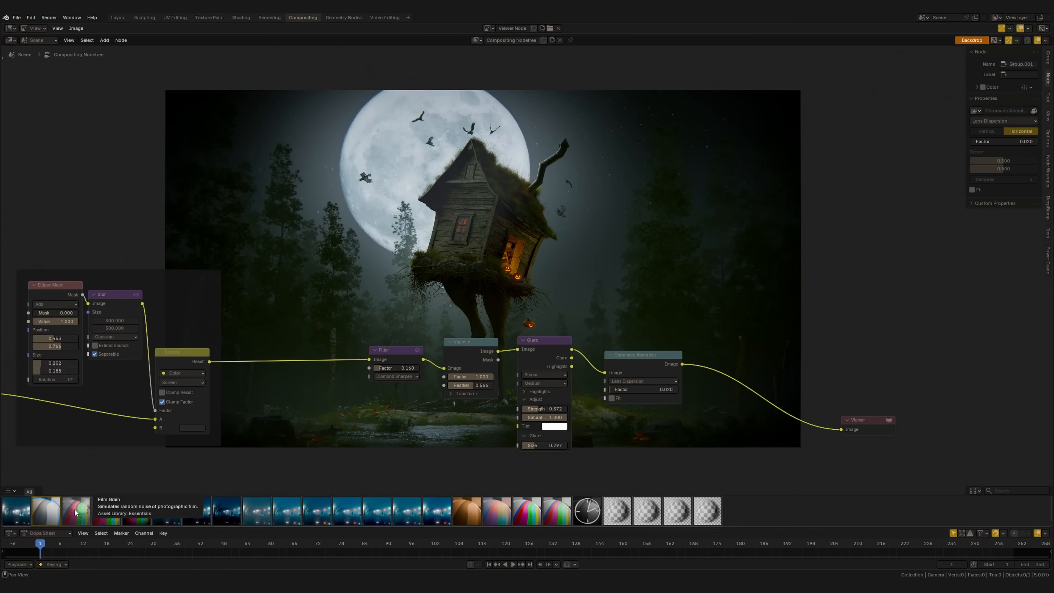
Try to insert the Film Grain asset between the Chromatic Aberration and Viewer nodes
left_click_drag(76, 511, 809, 279)
left_click_drag(736, 284, 678, 366)
middle_click_drag(674, 331, 687, 363)
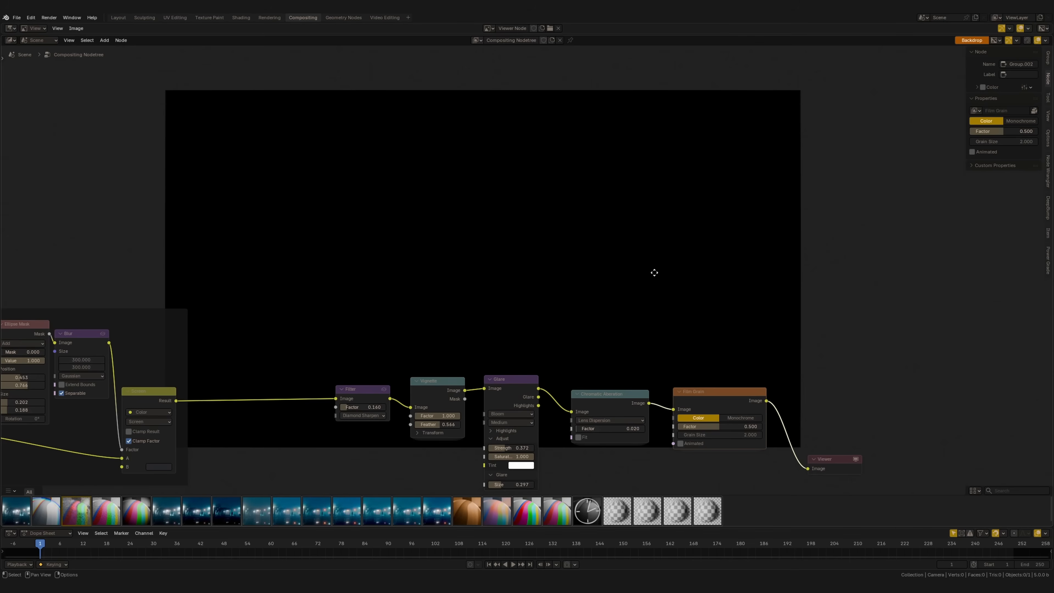
middle_click_drag(662, 276, 635, 266)
left_click_drag(686, 394, 677, 391)
middle_click_drag(694, 389, 685, 390)
left_click_drag(685, 390, 688, 389)
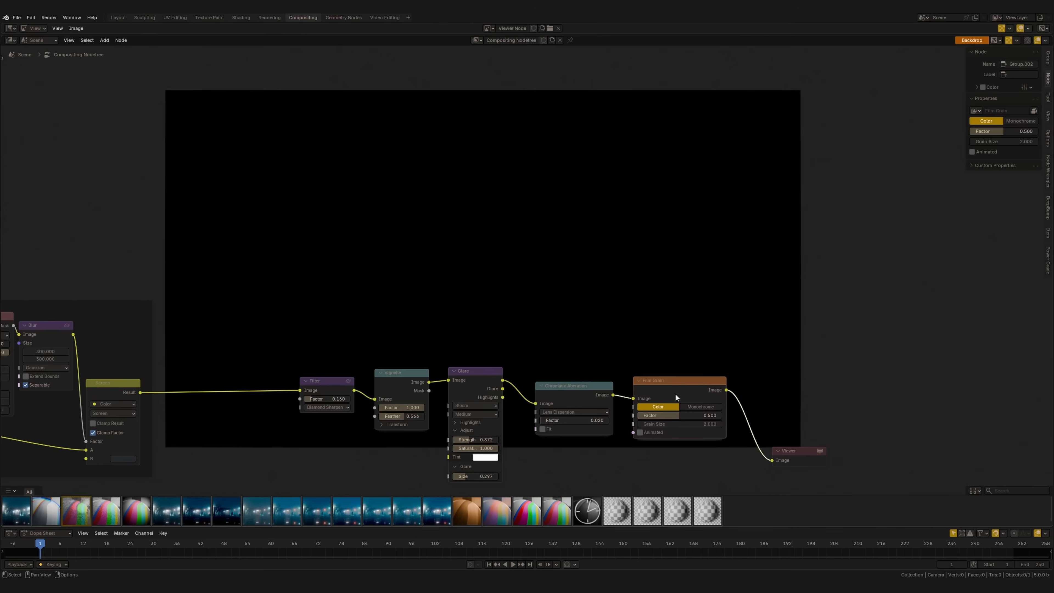
Mix a White Noise Texture over the Chromatic Aberration output using Multiply with a factor of 0.5
middle_click_drag(692, 406, 685, 390)
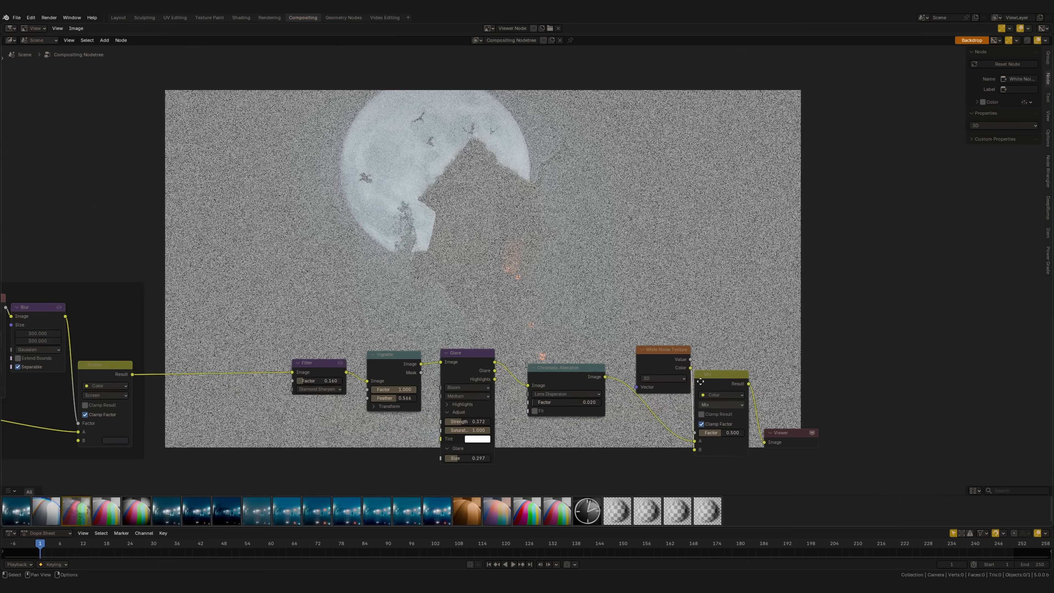
scroll(685, 385, "up", 3)
left_click(743, 405)
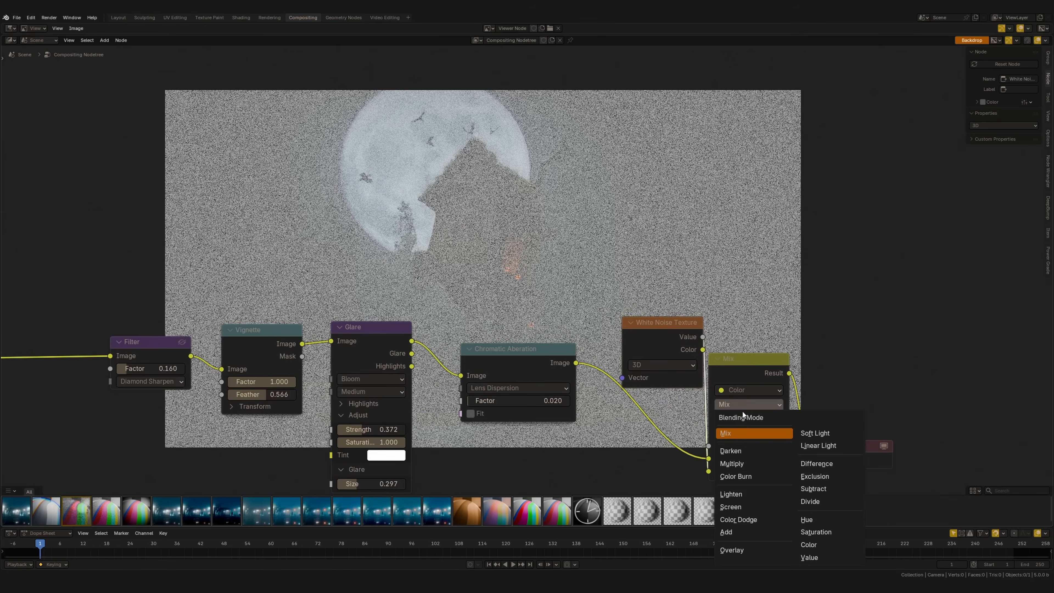
left_click(741, 463)
left_click(762, 446)
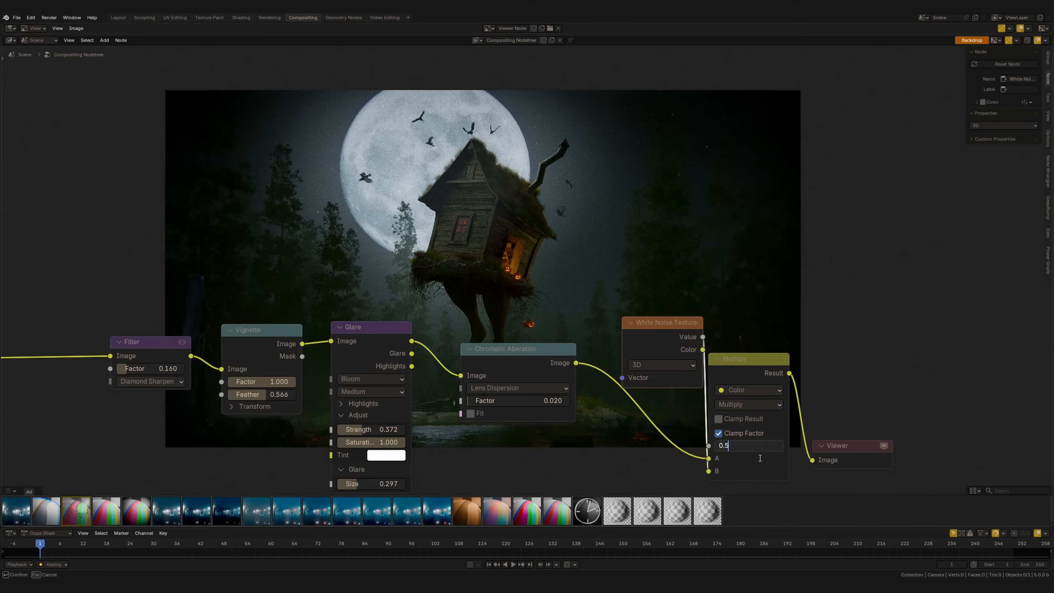
key("Return")
Reposition the White Noise Texture and Multiply nodes and set the Multiply factor to 0.300
scroll(633, 322, "down", 2)
key("g")
left_click_drag(634, 322, 627, 291)
left_click_drag(681, 344, 659, 342)
scroll(294, 301, "down", 4)
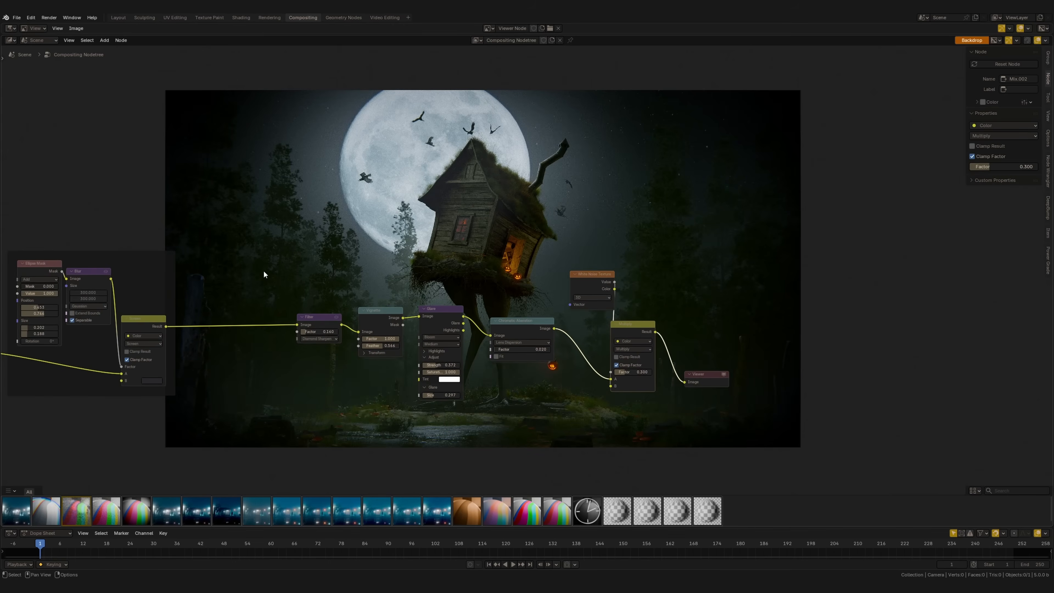
Activate the lower Viewer node and examine the finished composite in the backdrop
left_click_drag(229, 223, 668, 413)
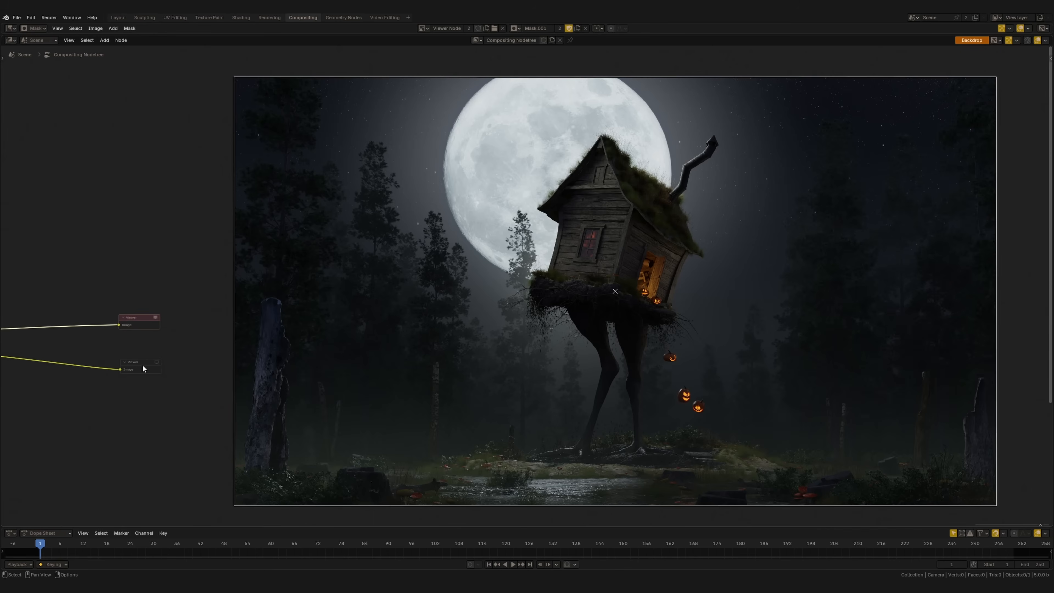
left_click(143, 365)
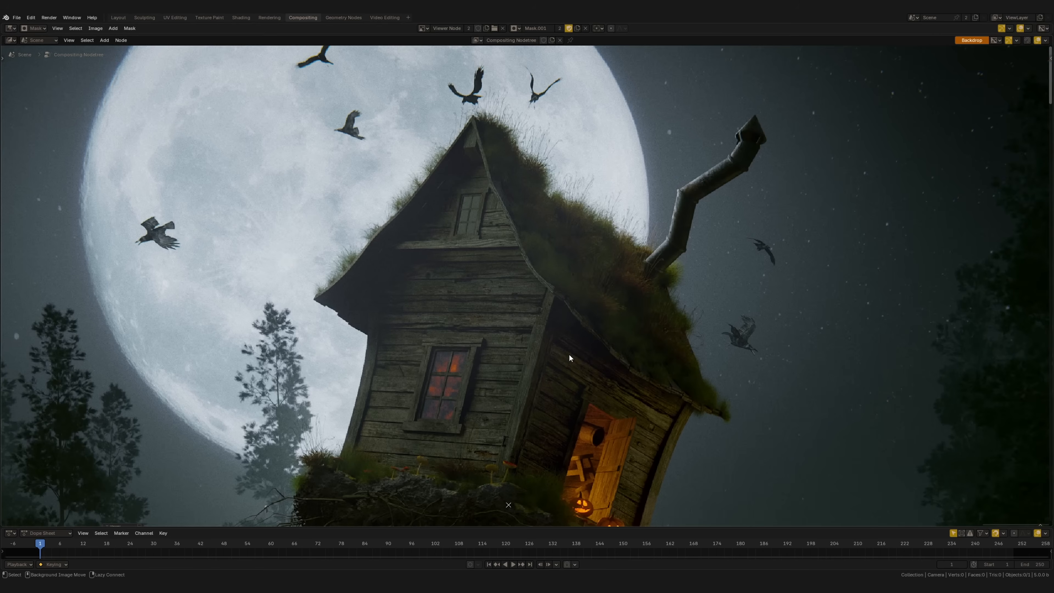
middle_click_drag(569, 353, 552, 314, "alt")
middle_click_drag(478, 333, 479, 307, "alt")
key("v")
middle_click_drag(496, 316, 610, 146)
middle_click_drag(480, 371, 781, 272)
middle_click_drag(457, 287, 719, 303)
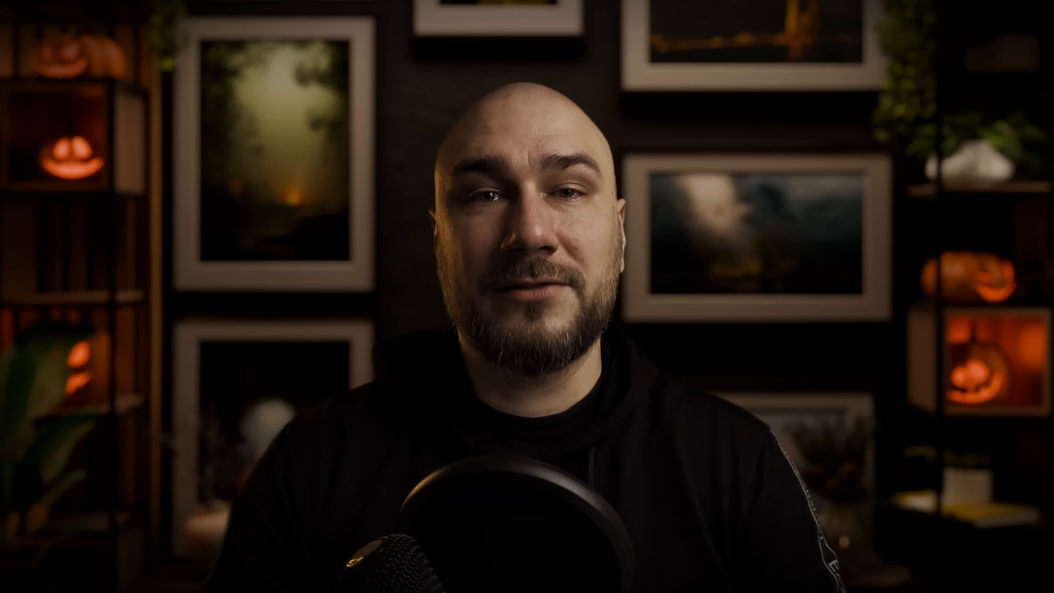